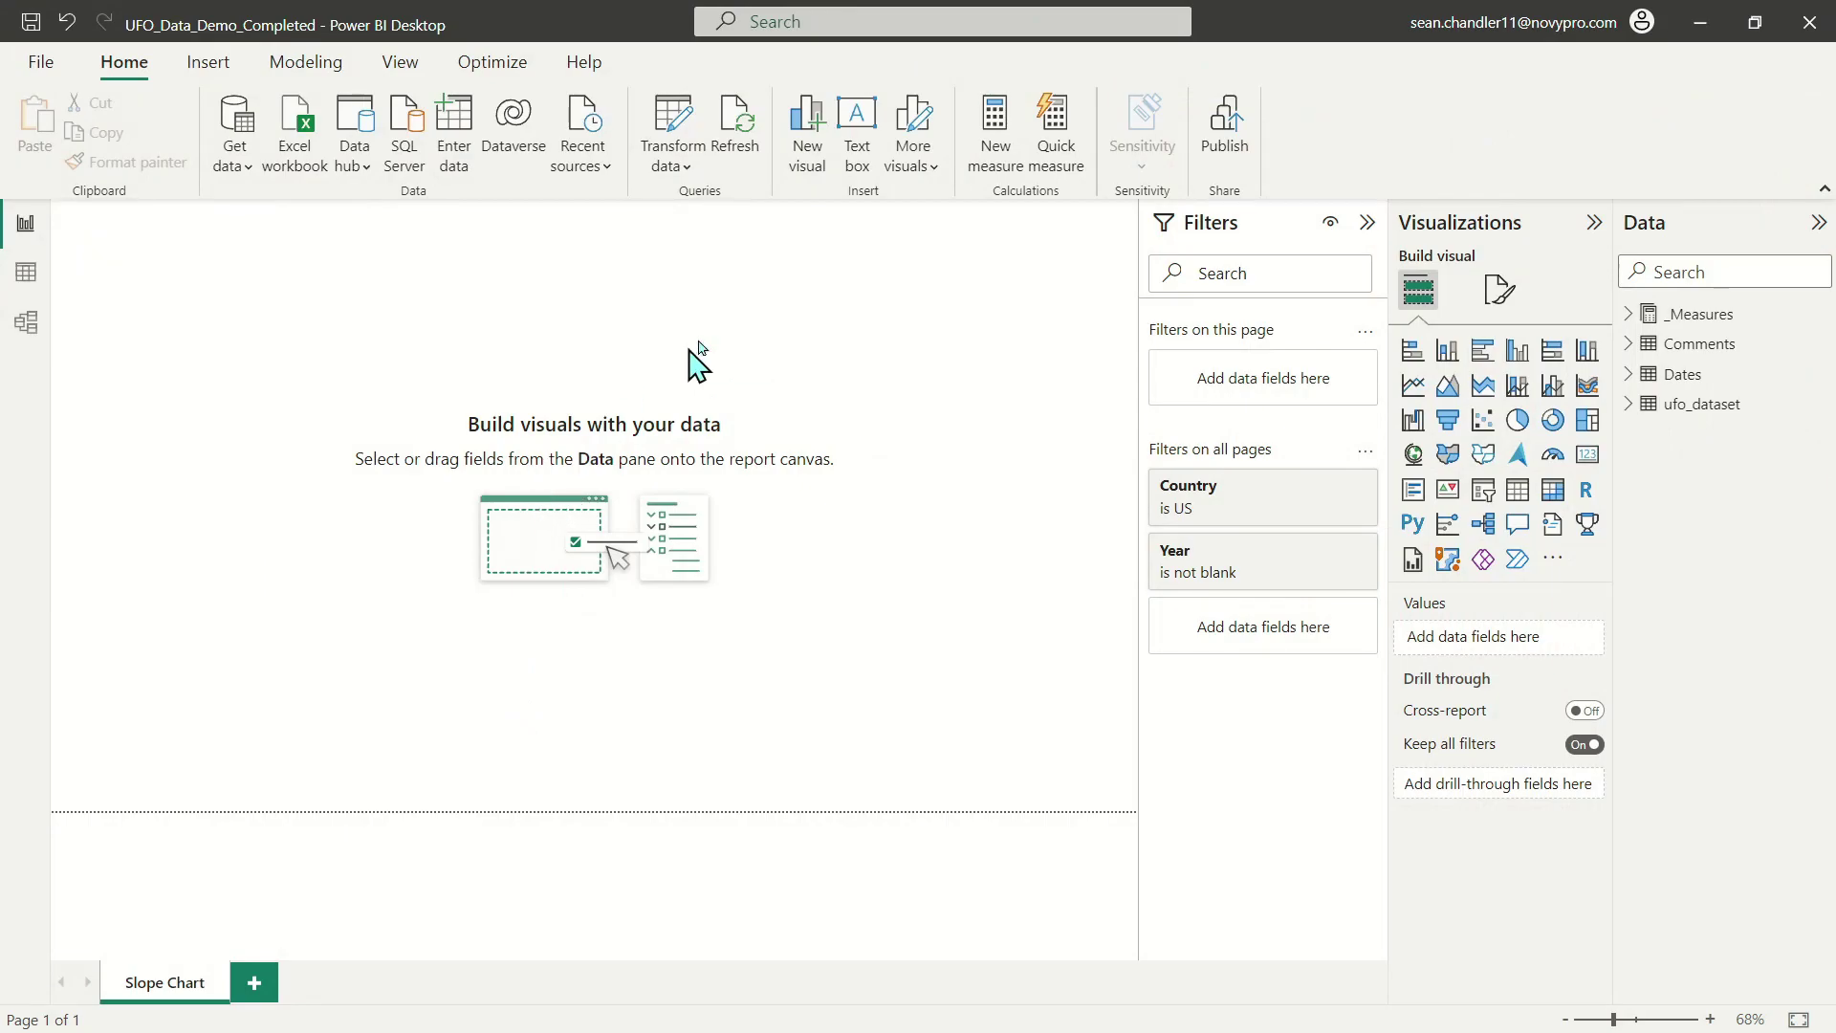
Preview ufo_dataset's Date range in a temporary table sorted newest first, then delete it.
click(1629, 404)
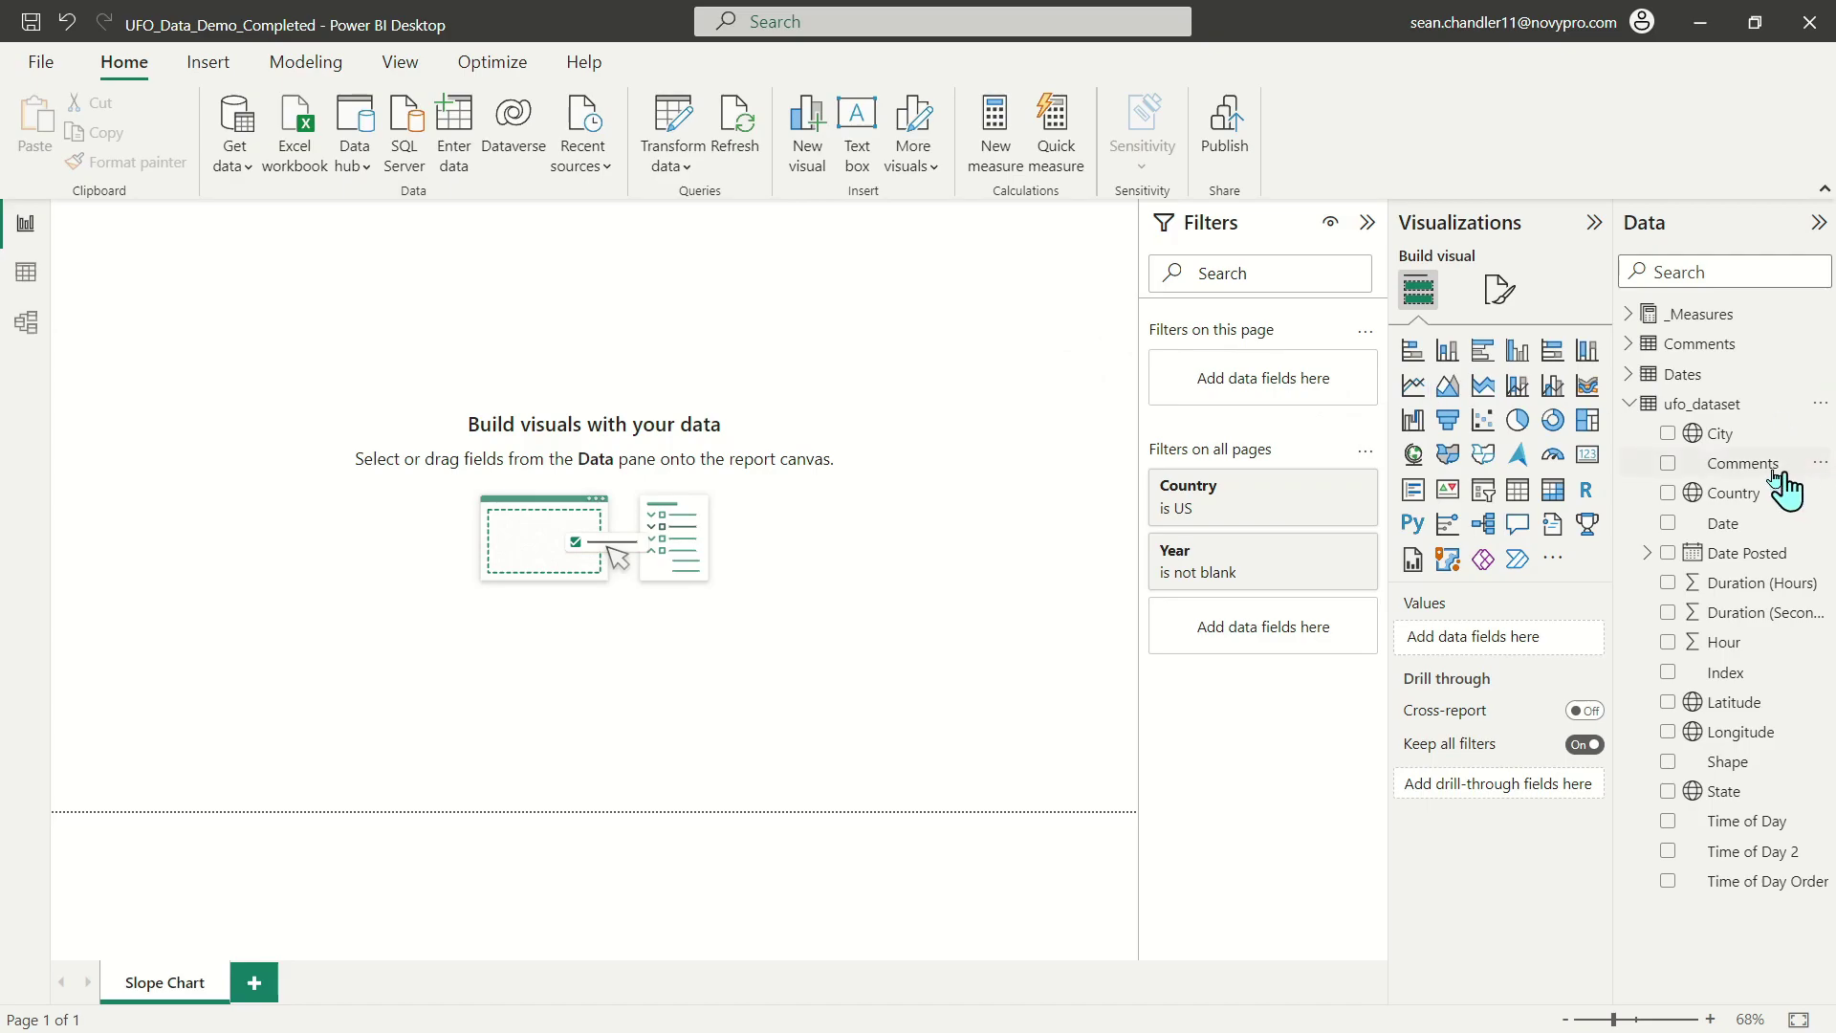
mouse_move(1676, 419)
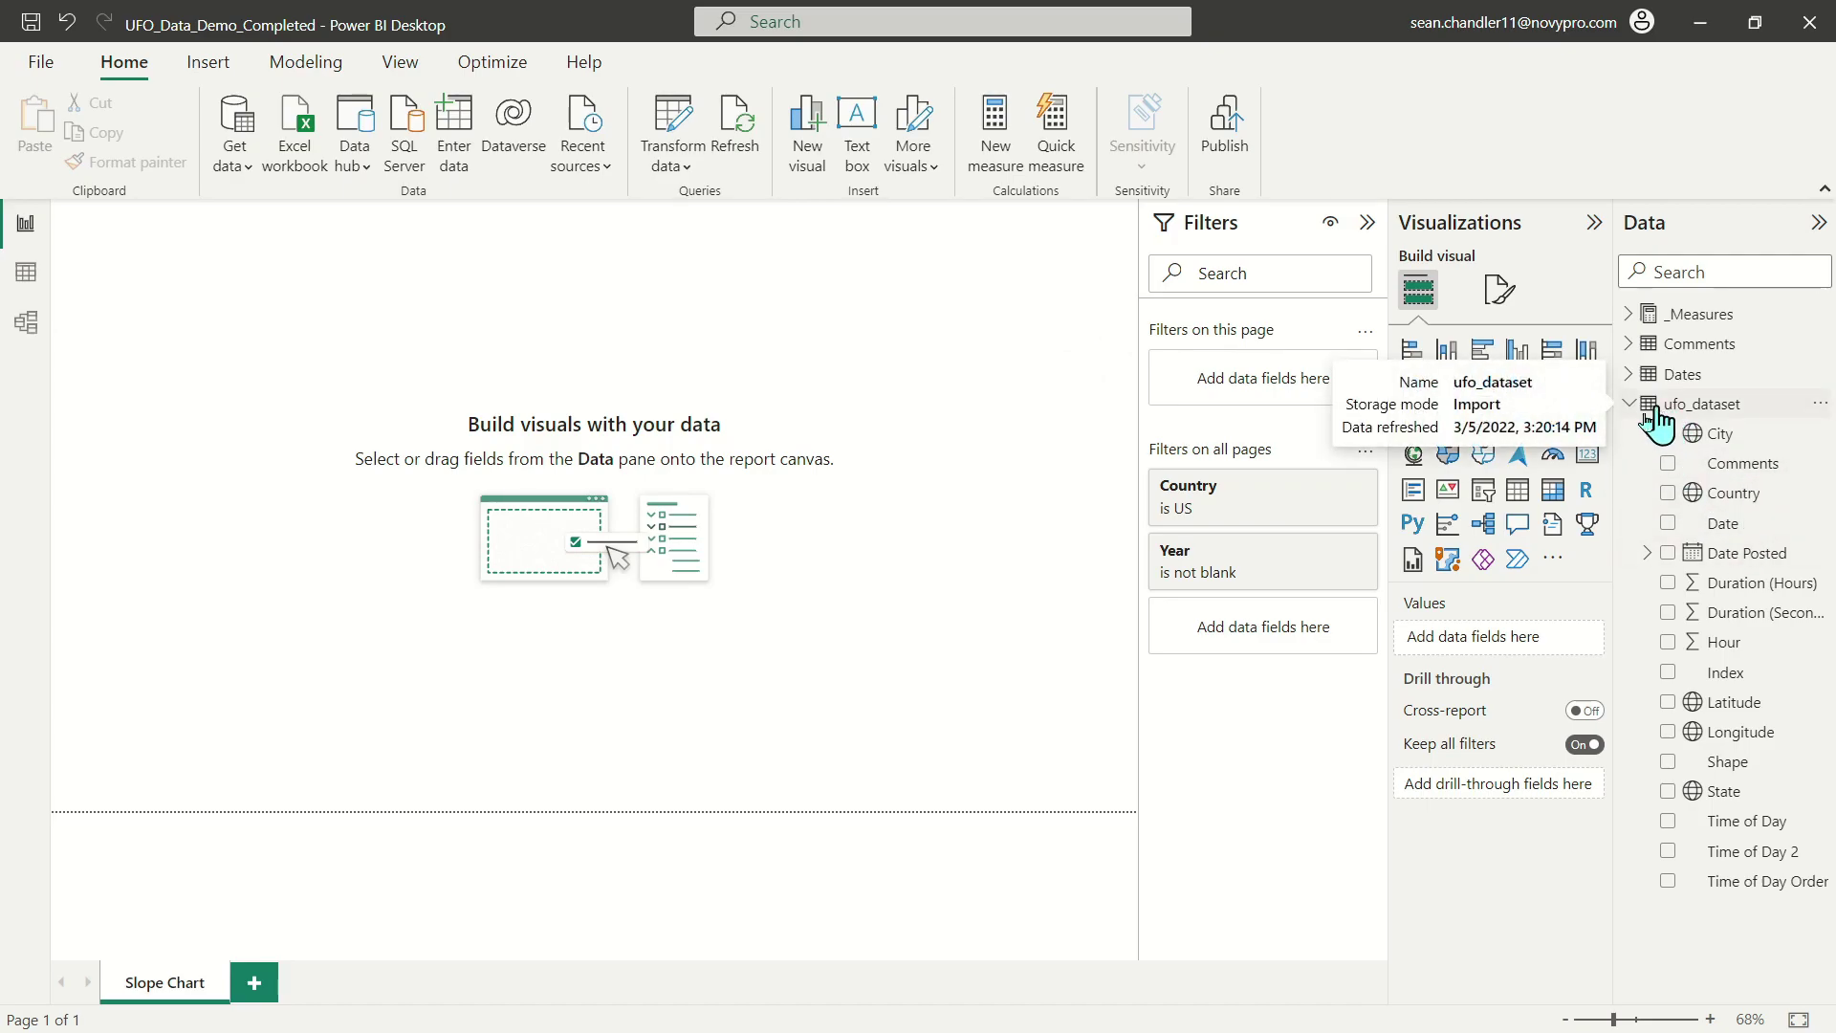
drag(1724, 527, 319, 312)
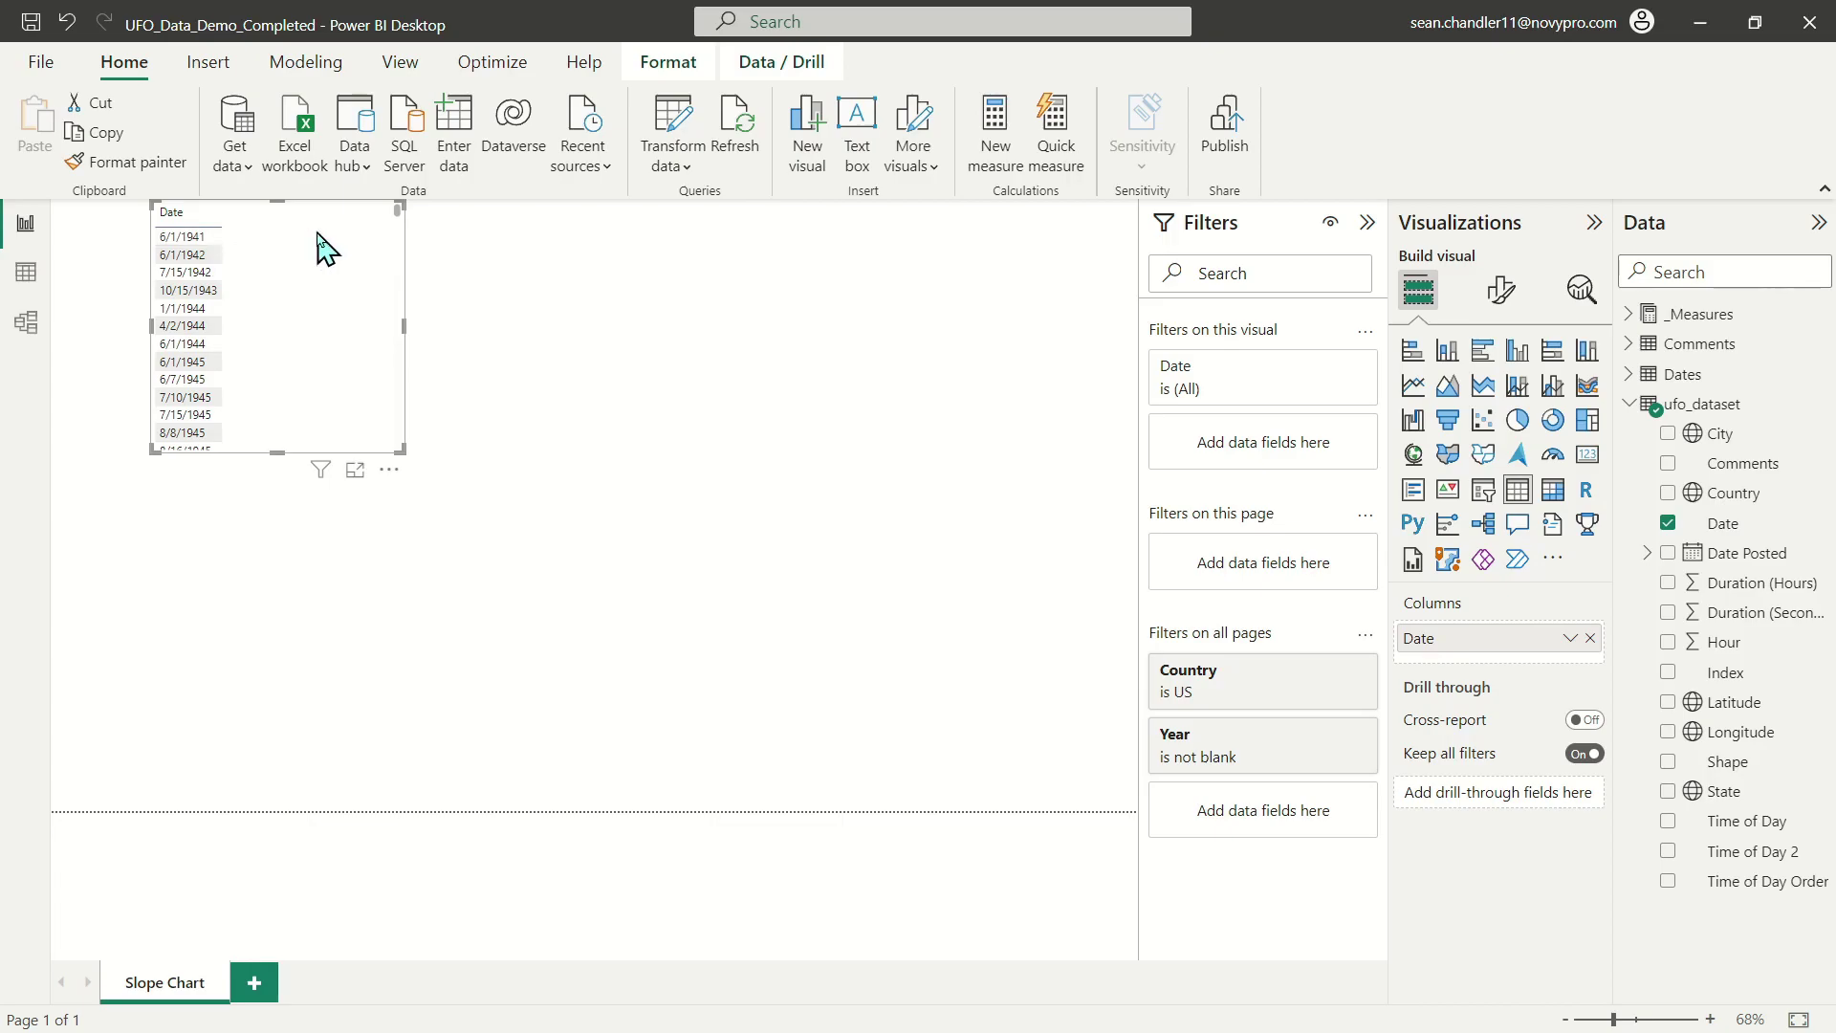
click(196, 213)
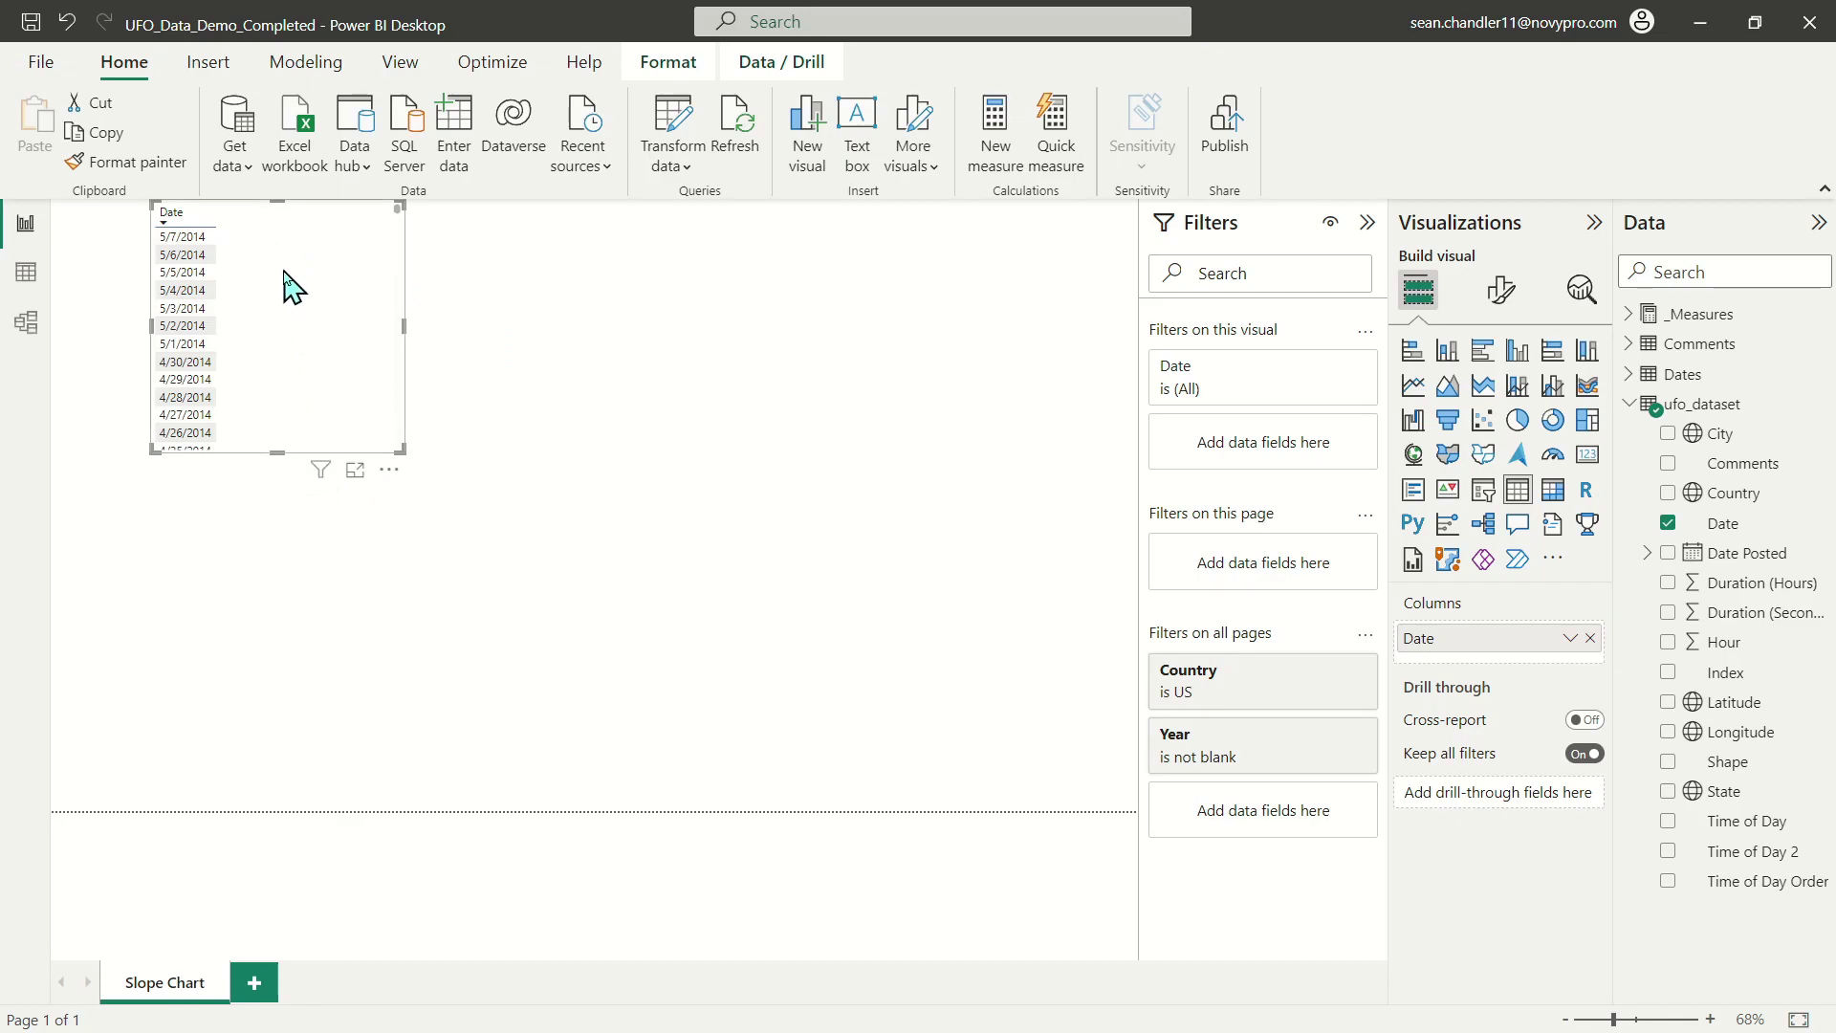
key(Delete)
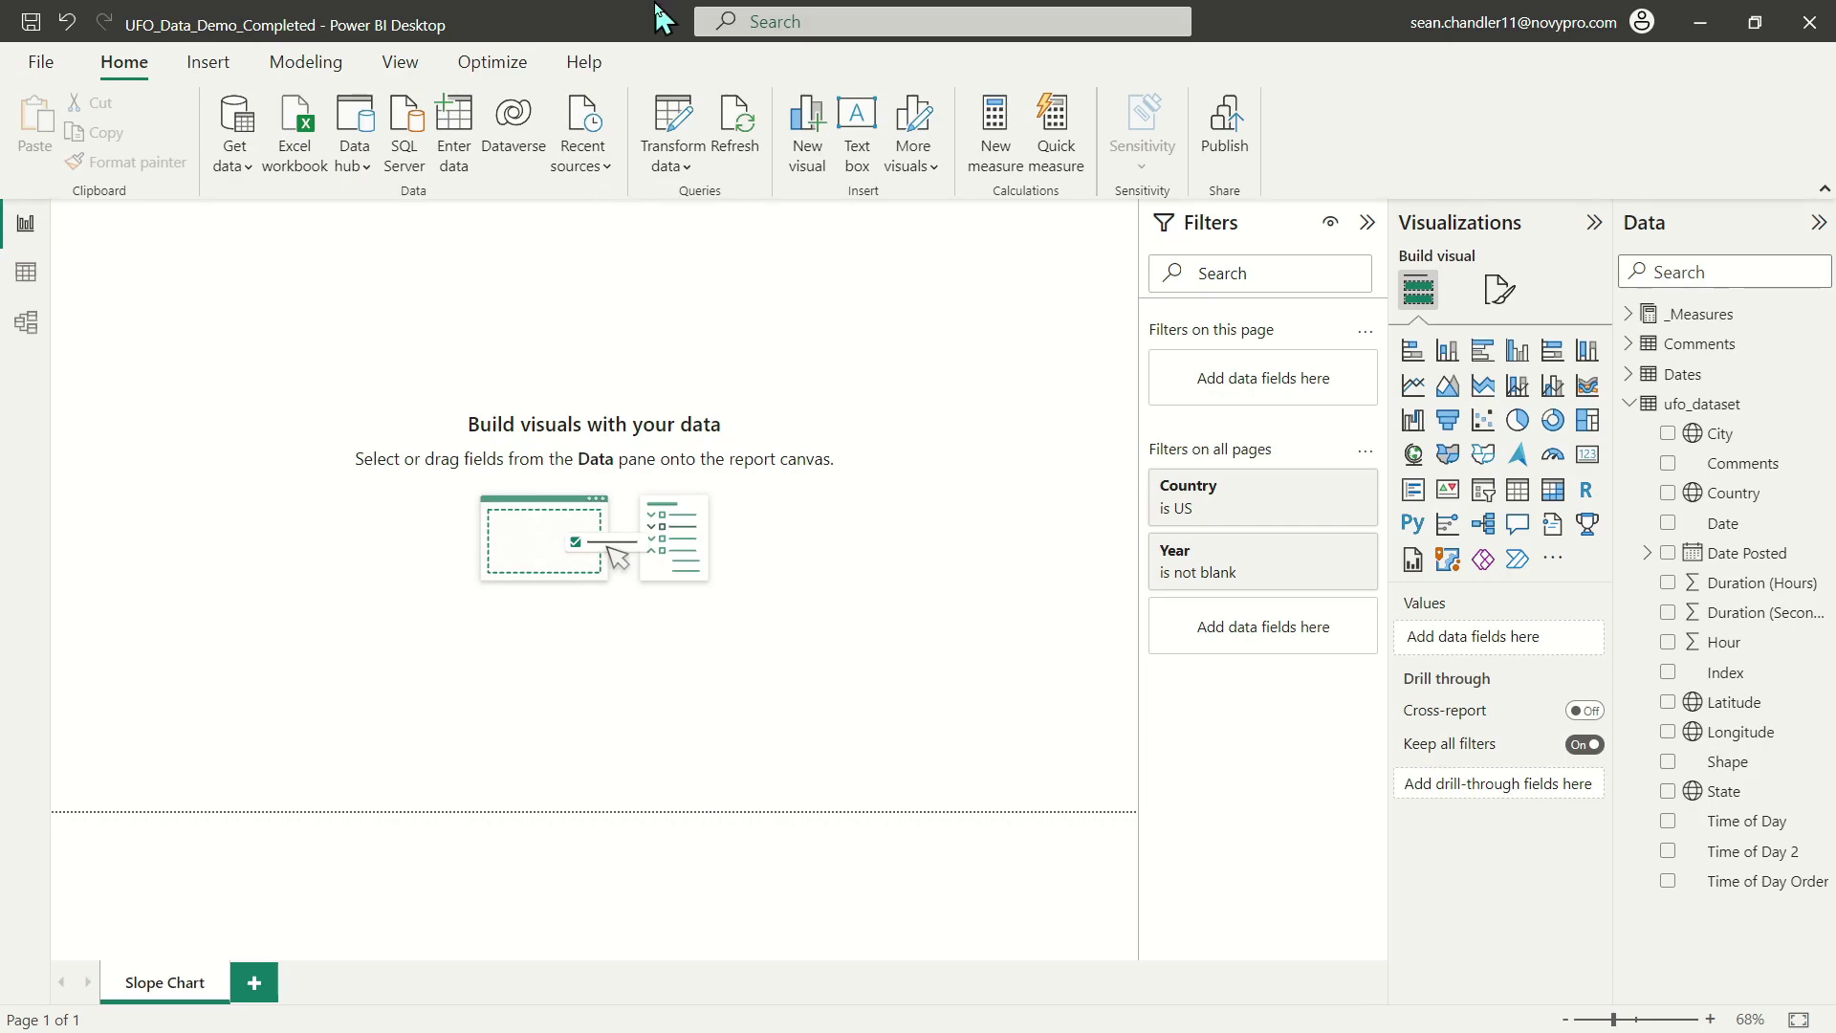
click(1629, 404)
Create a Year slicer from Dates[Year] and resize it wider and shorter.
click(1632, 373)
click(1628, 374)
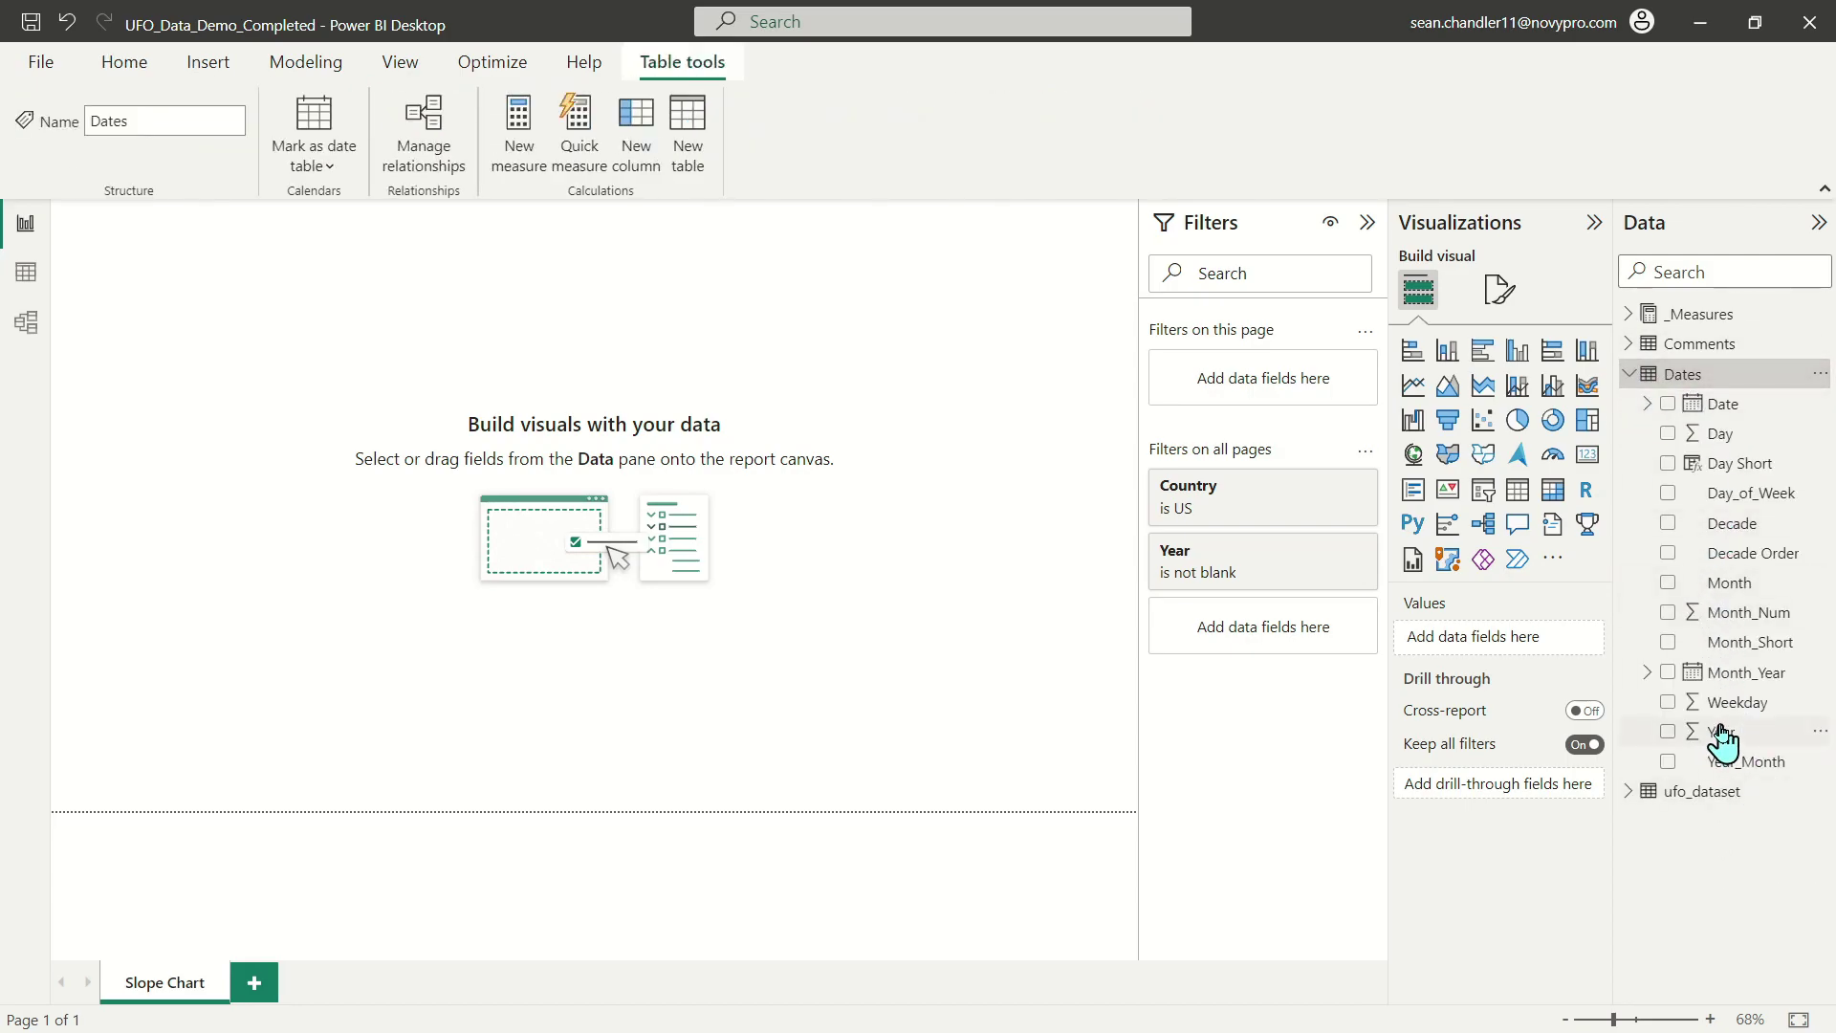
drag(1727, 741, 114, 361)
click(1482, 492)
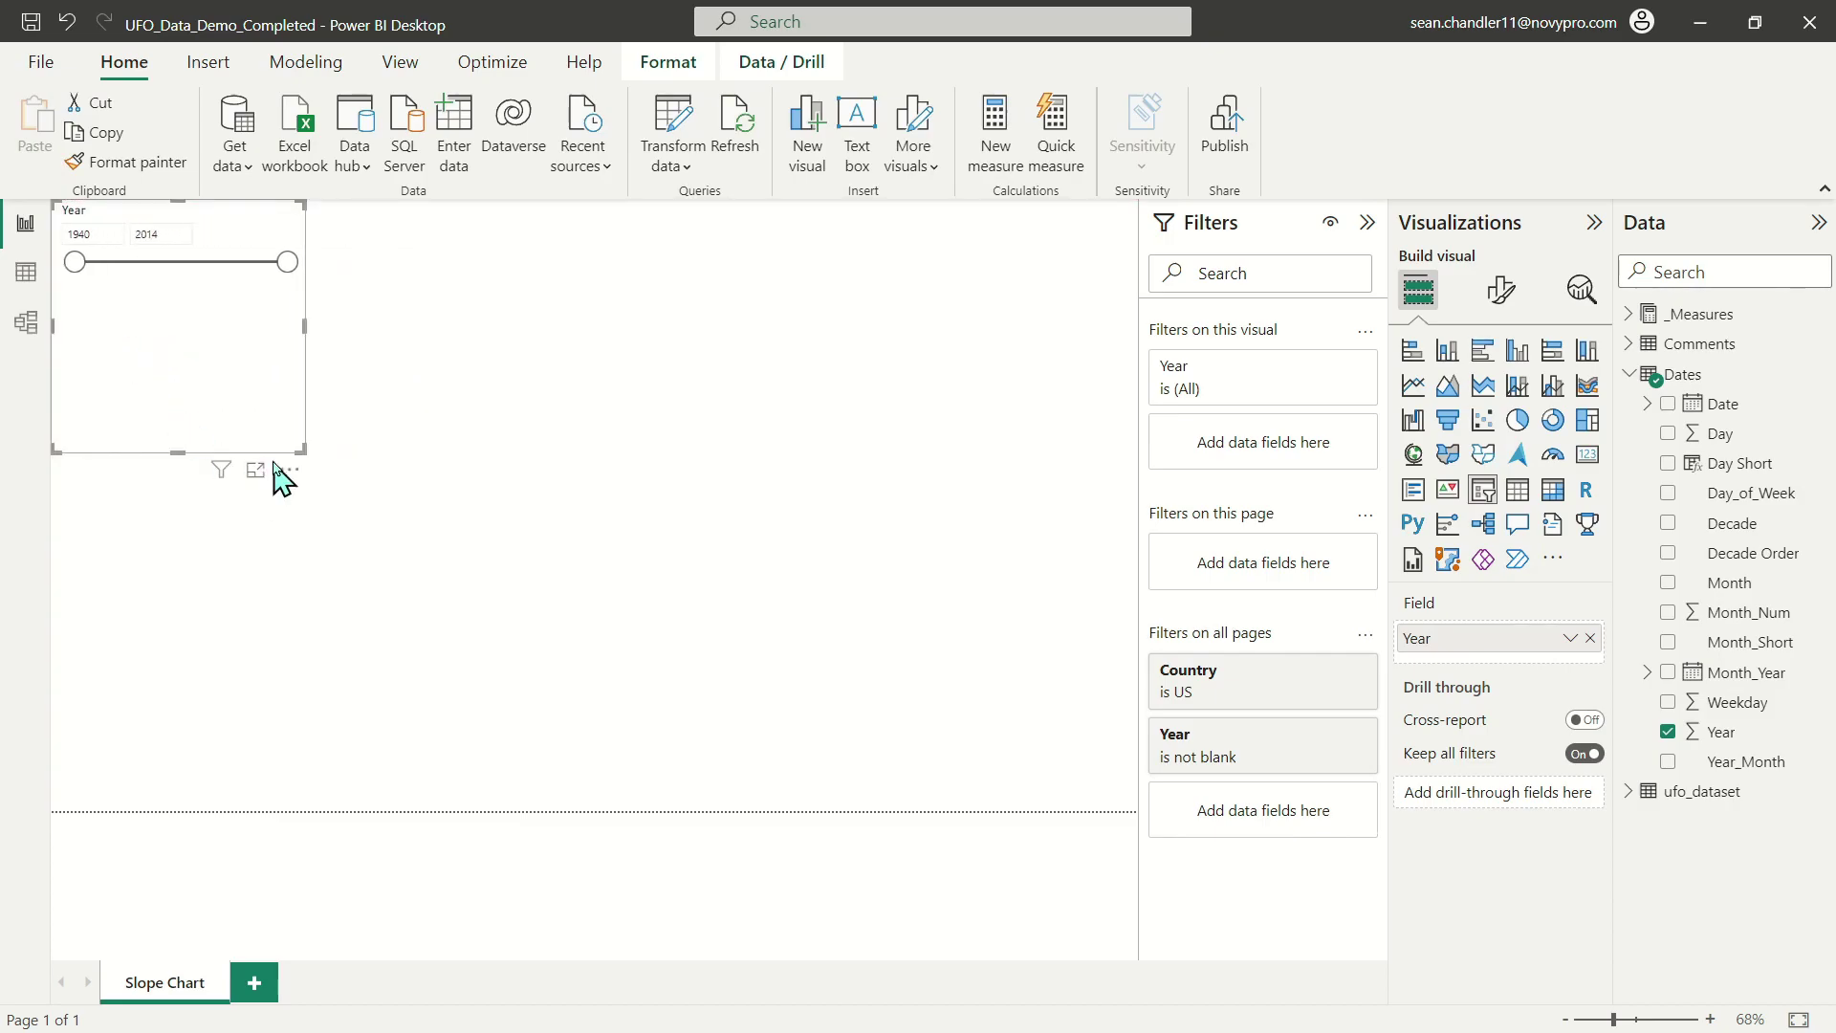
drag(306, 450, 384, 292)
Review the slicer's general size and advanced settings, leaving responsive layout off.
click(1500, 292)
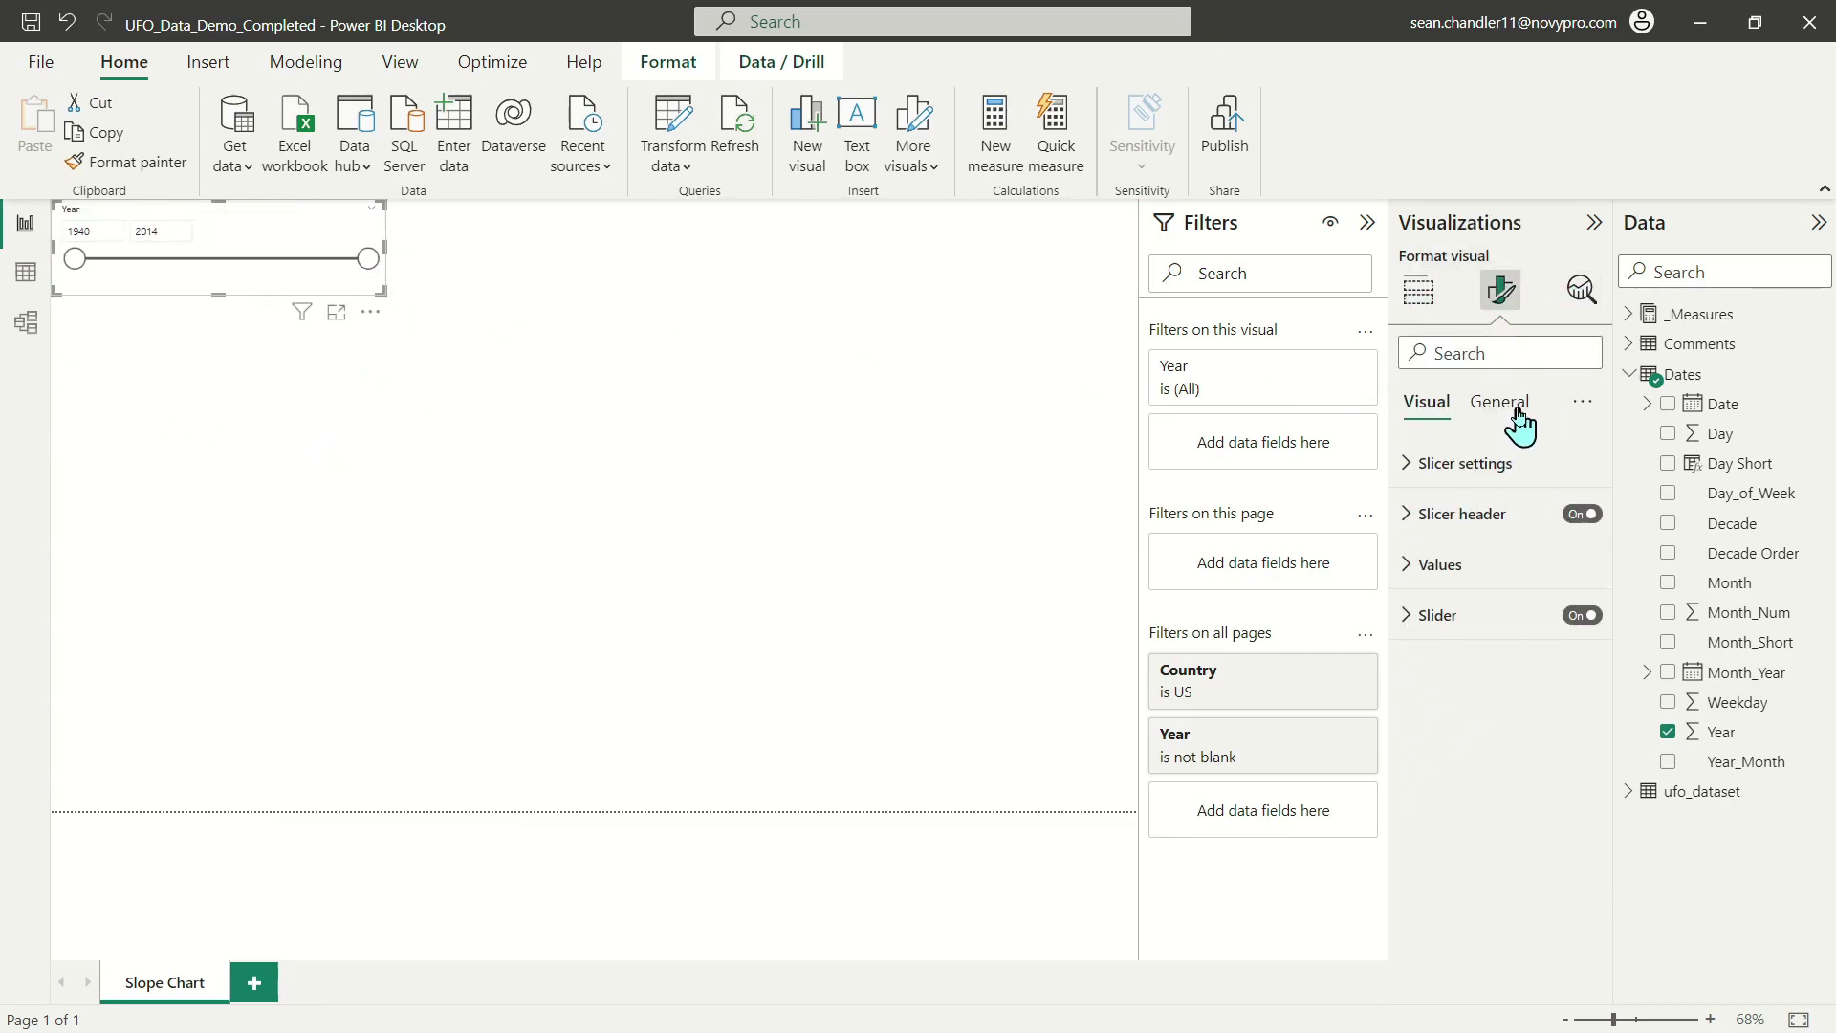
click(1504, 406)
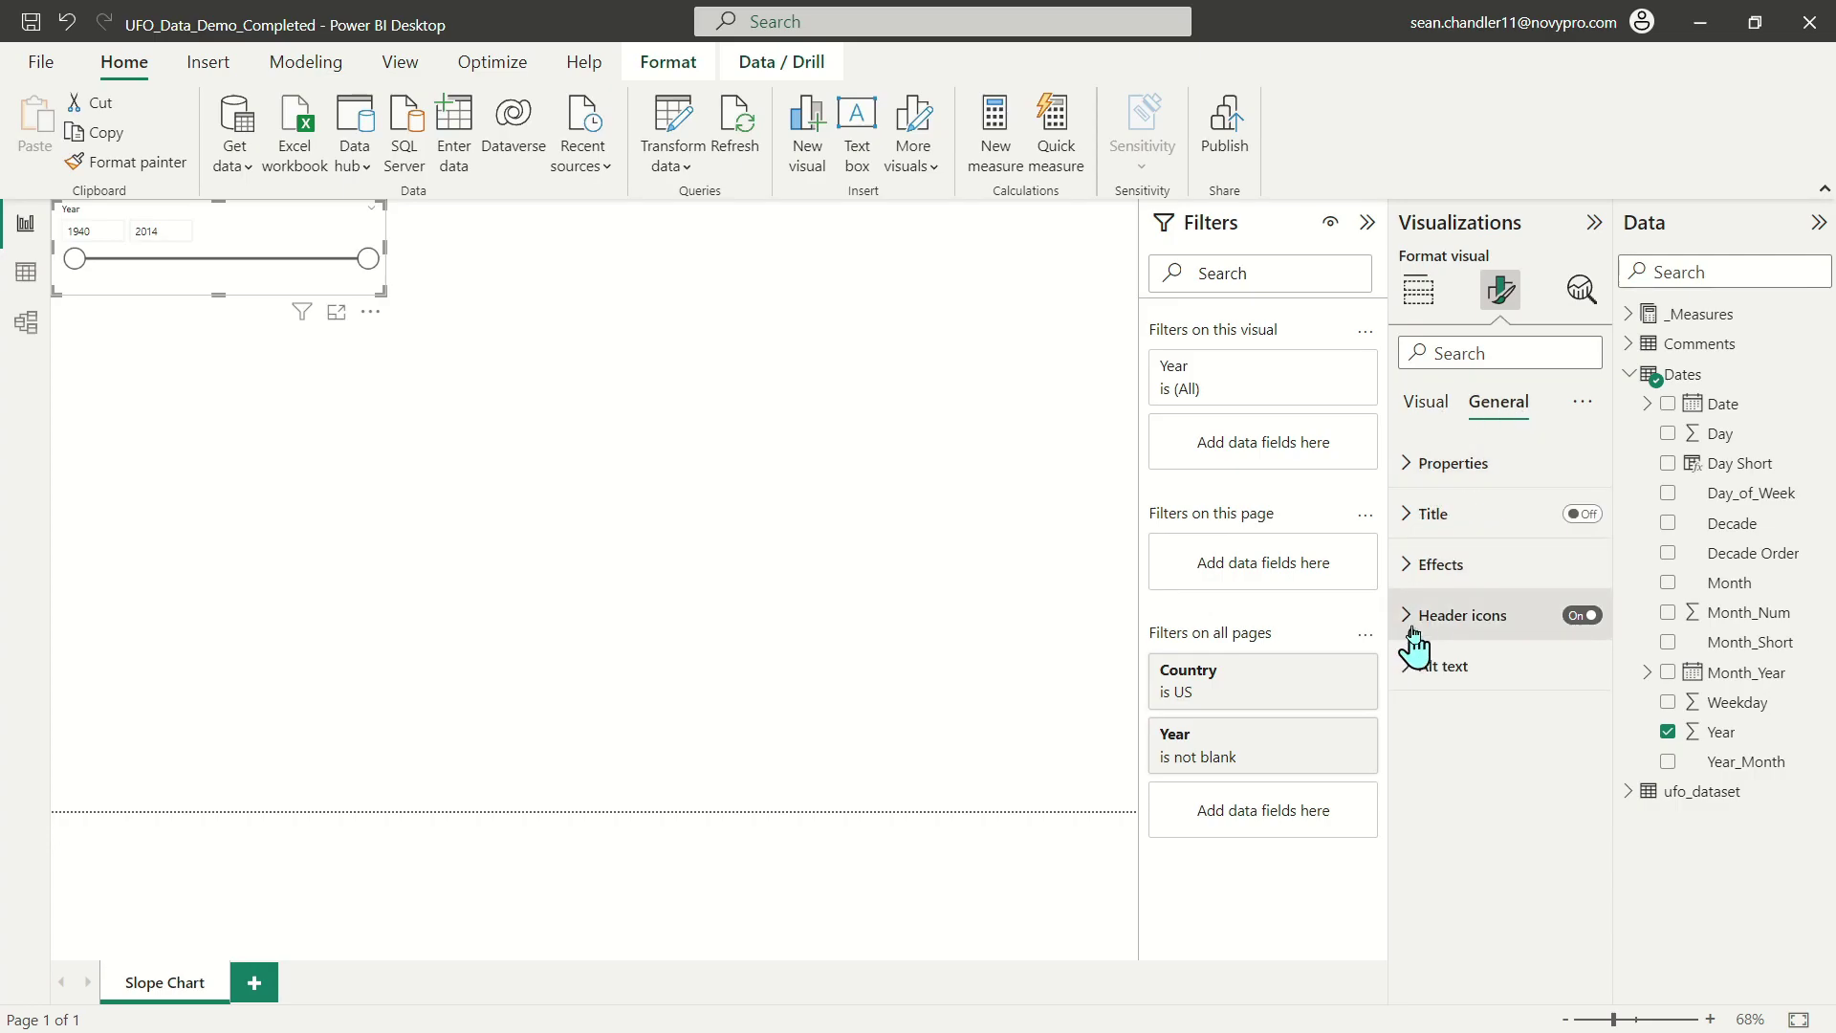
click(1425, 463)
click(1487, 875)
scroll(1492, 689, down, 2)
click(1572, 682)
click(1571, 682)
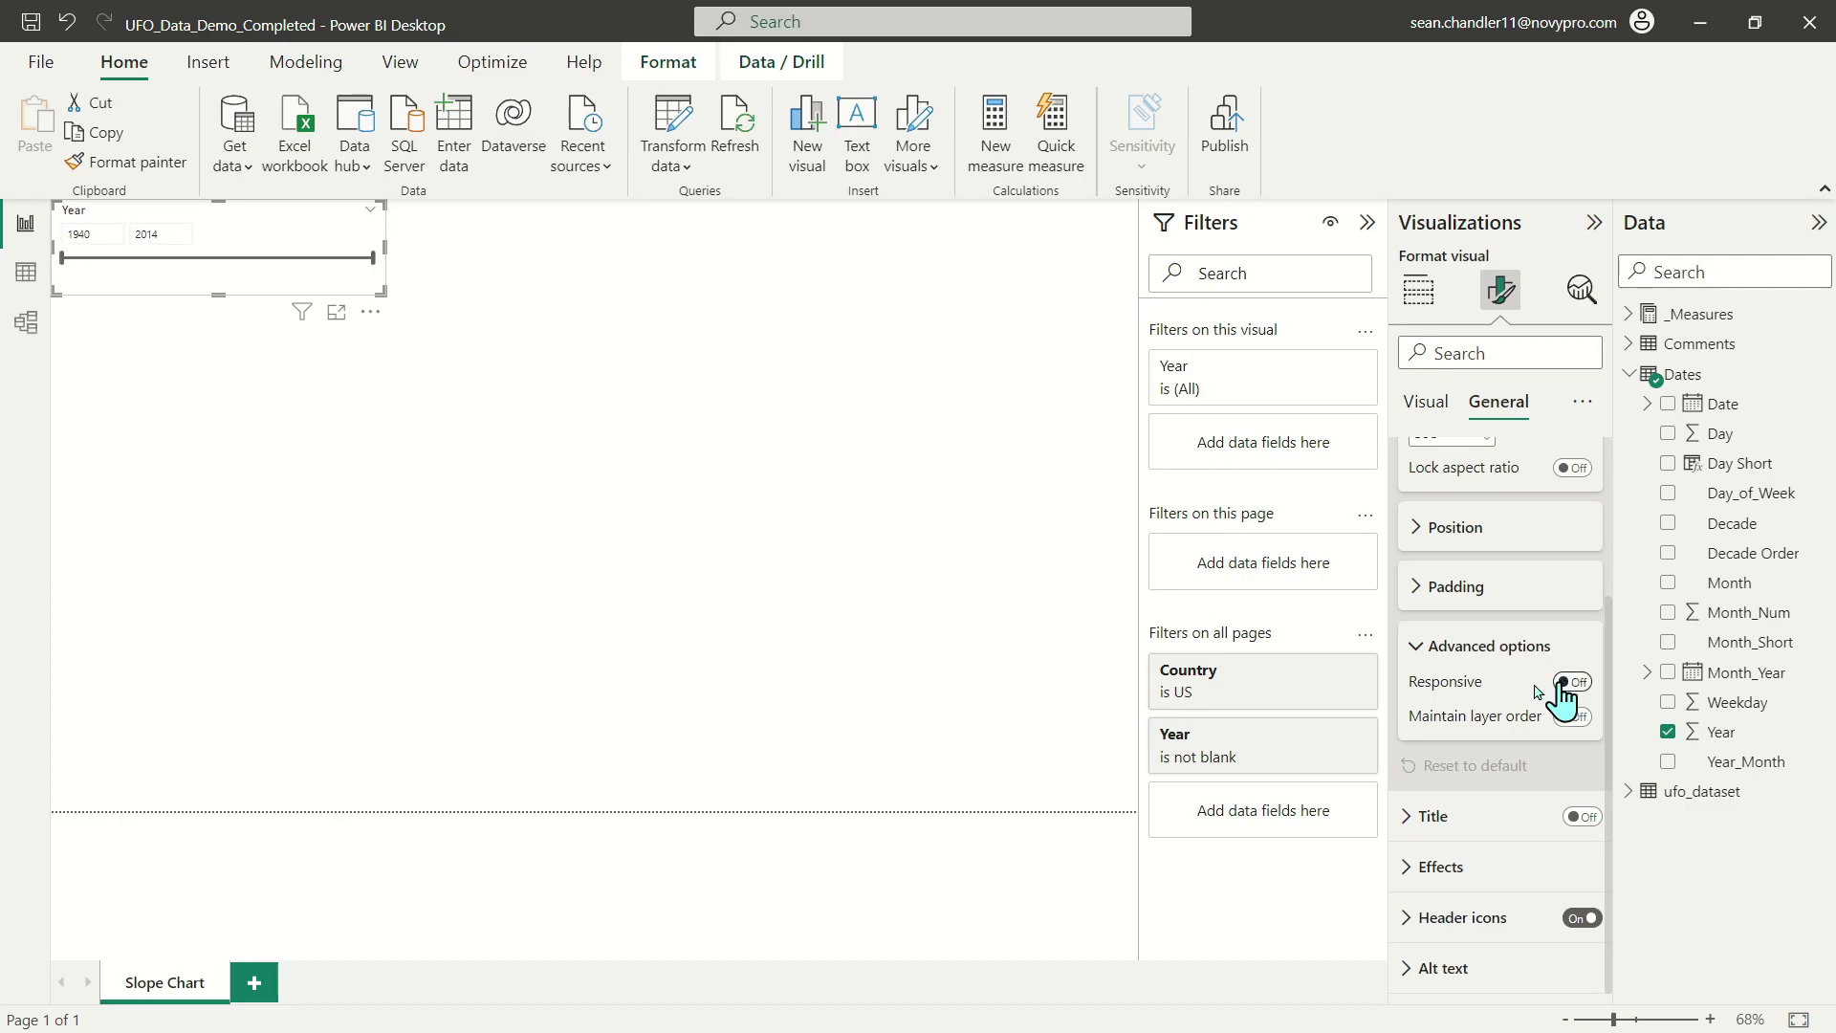
Set the Year slicer's value font size to 13.
click(1427, 402)
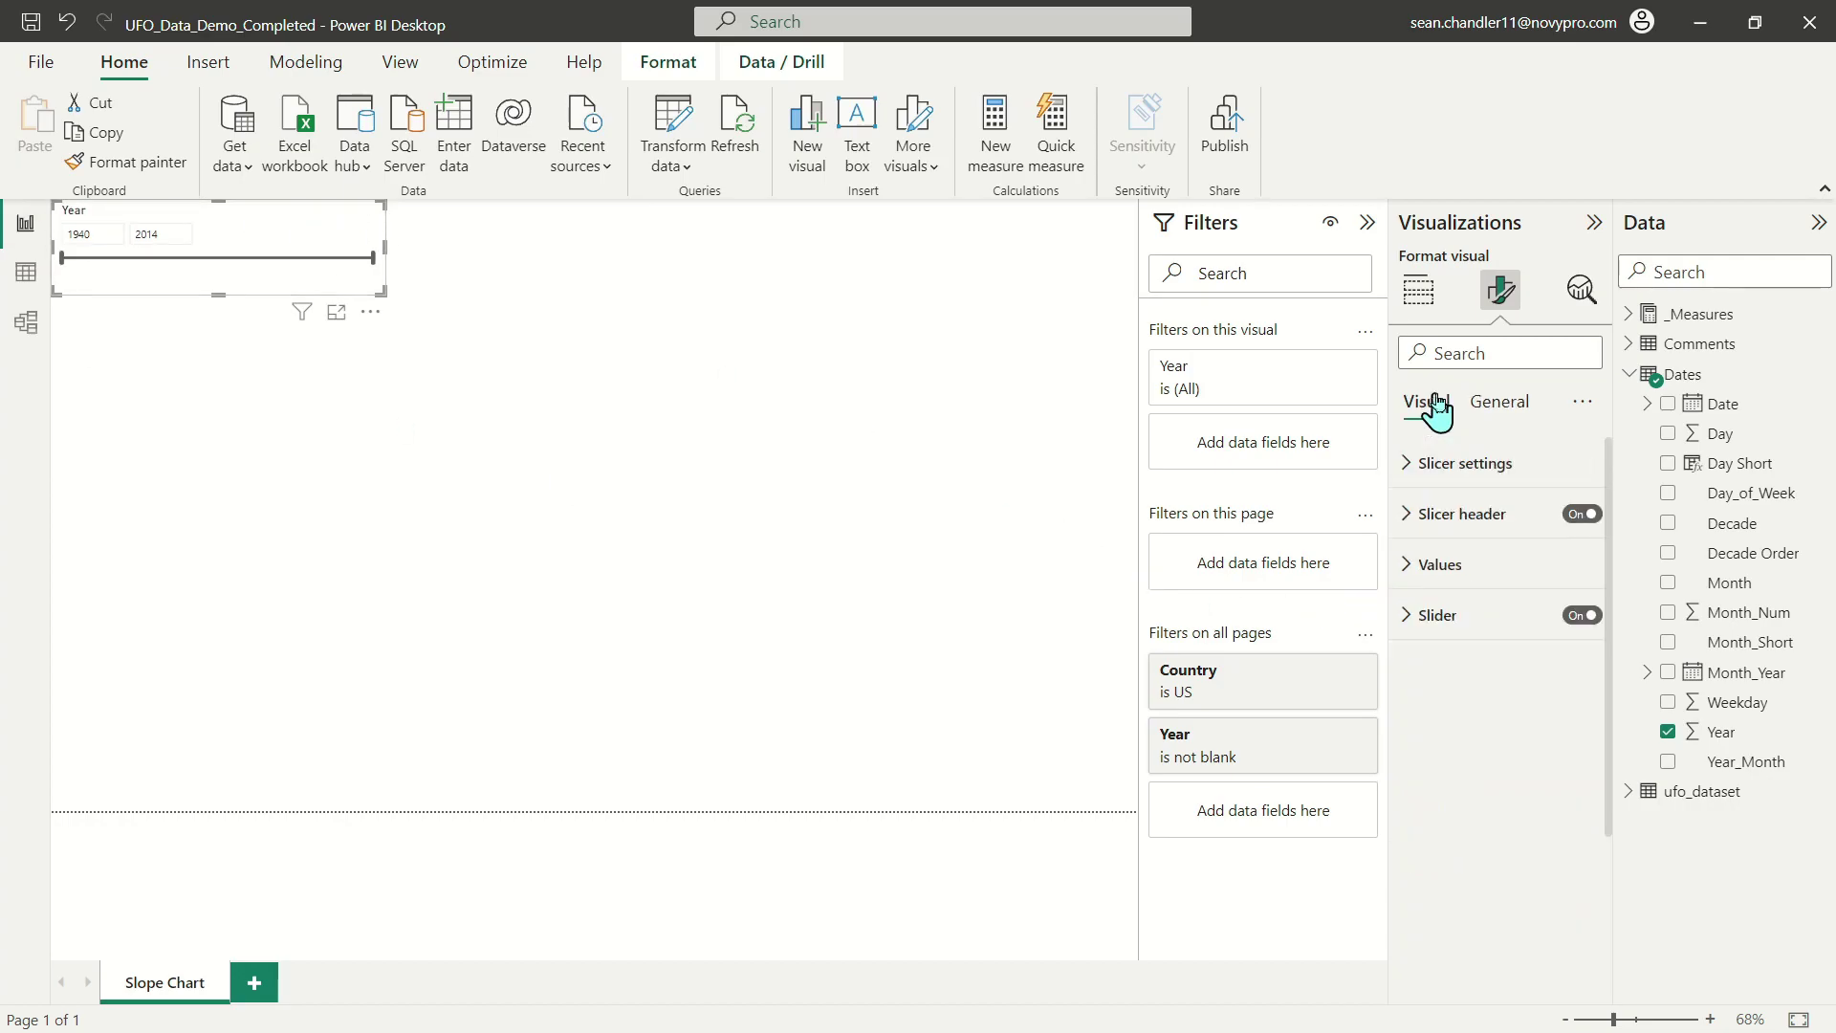
click(1449, 517)
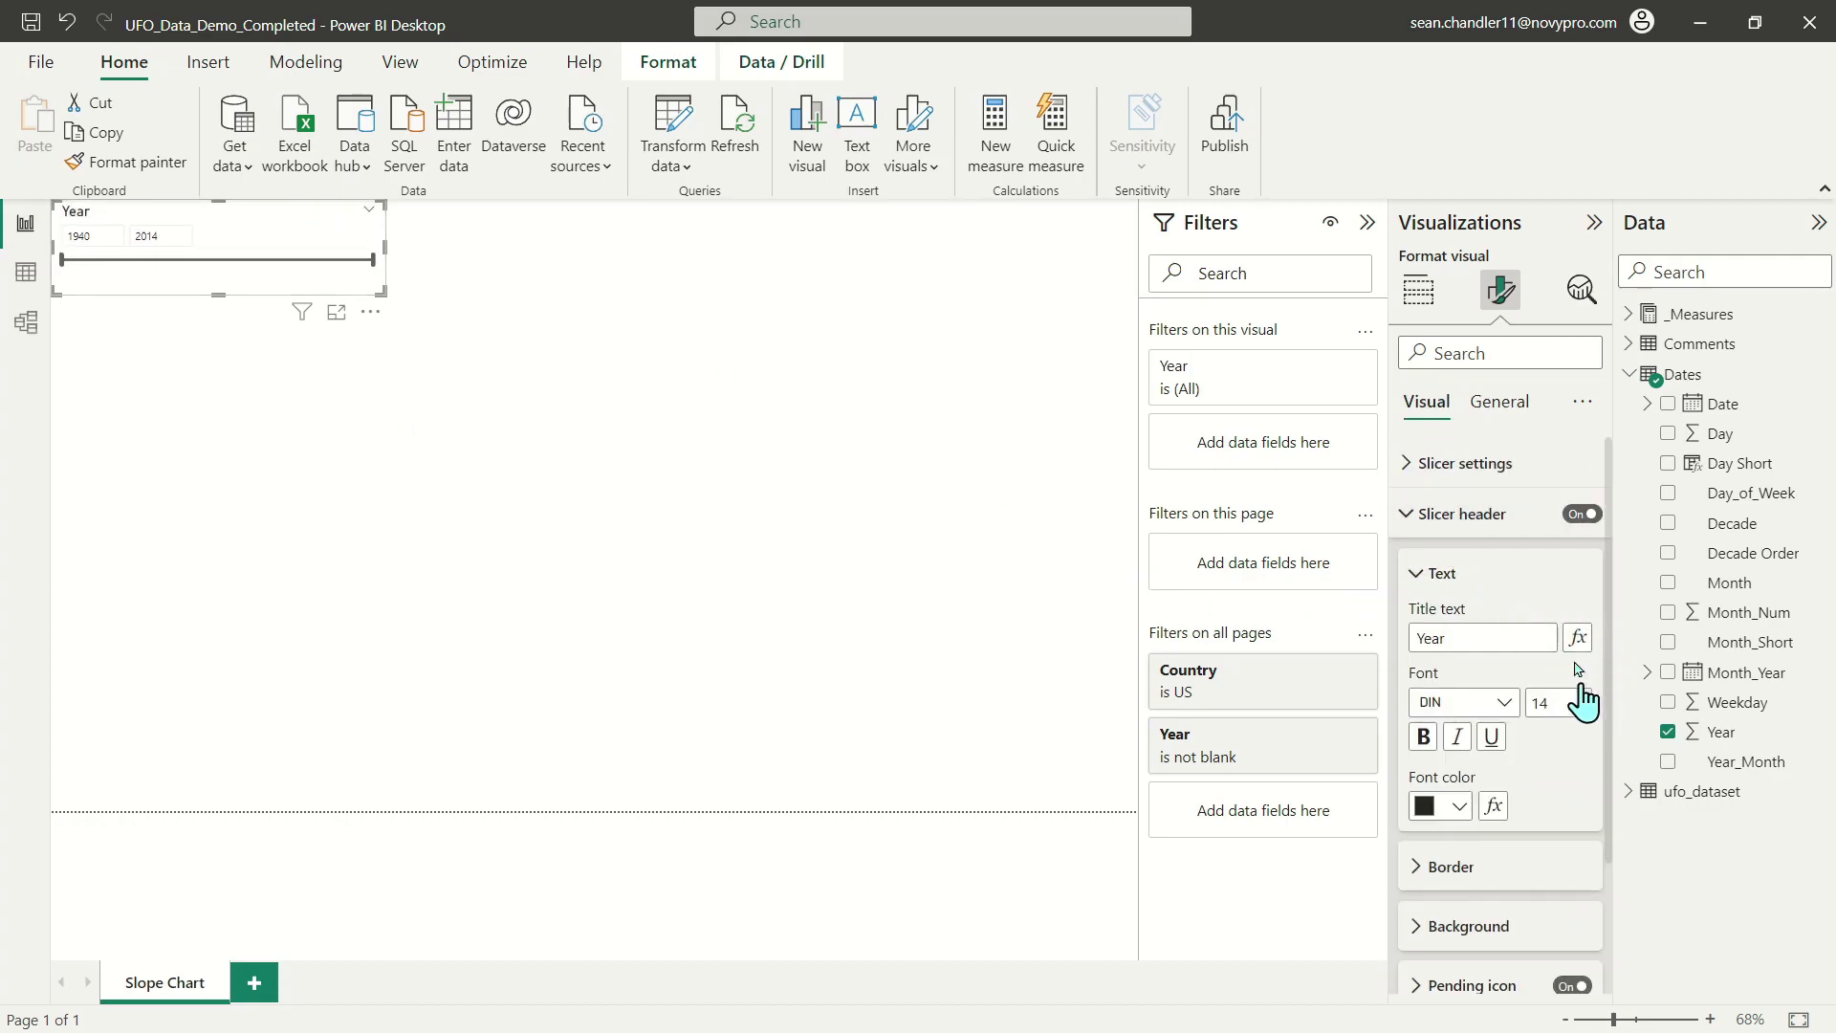
click(1463, 514)
click(1463, 564)
click(1584, 681)
click(1584, 681)
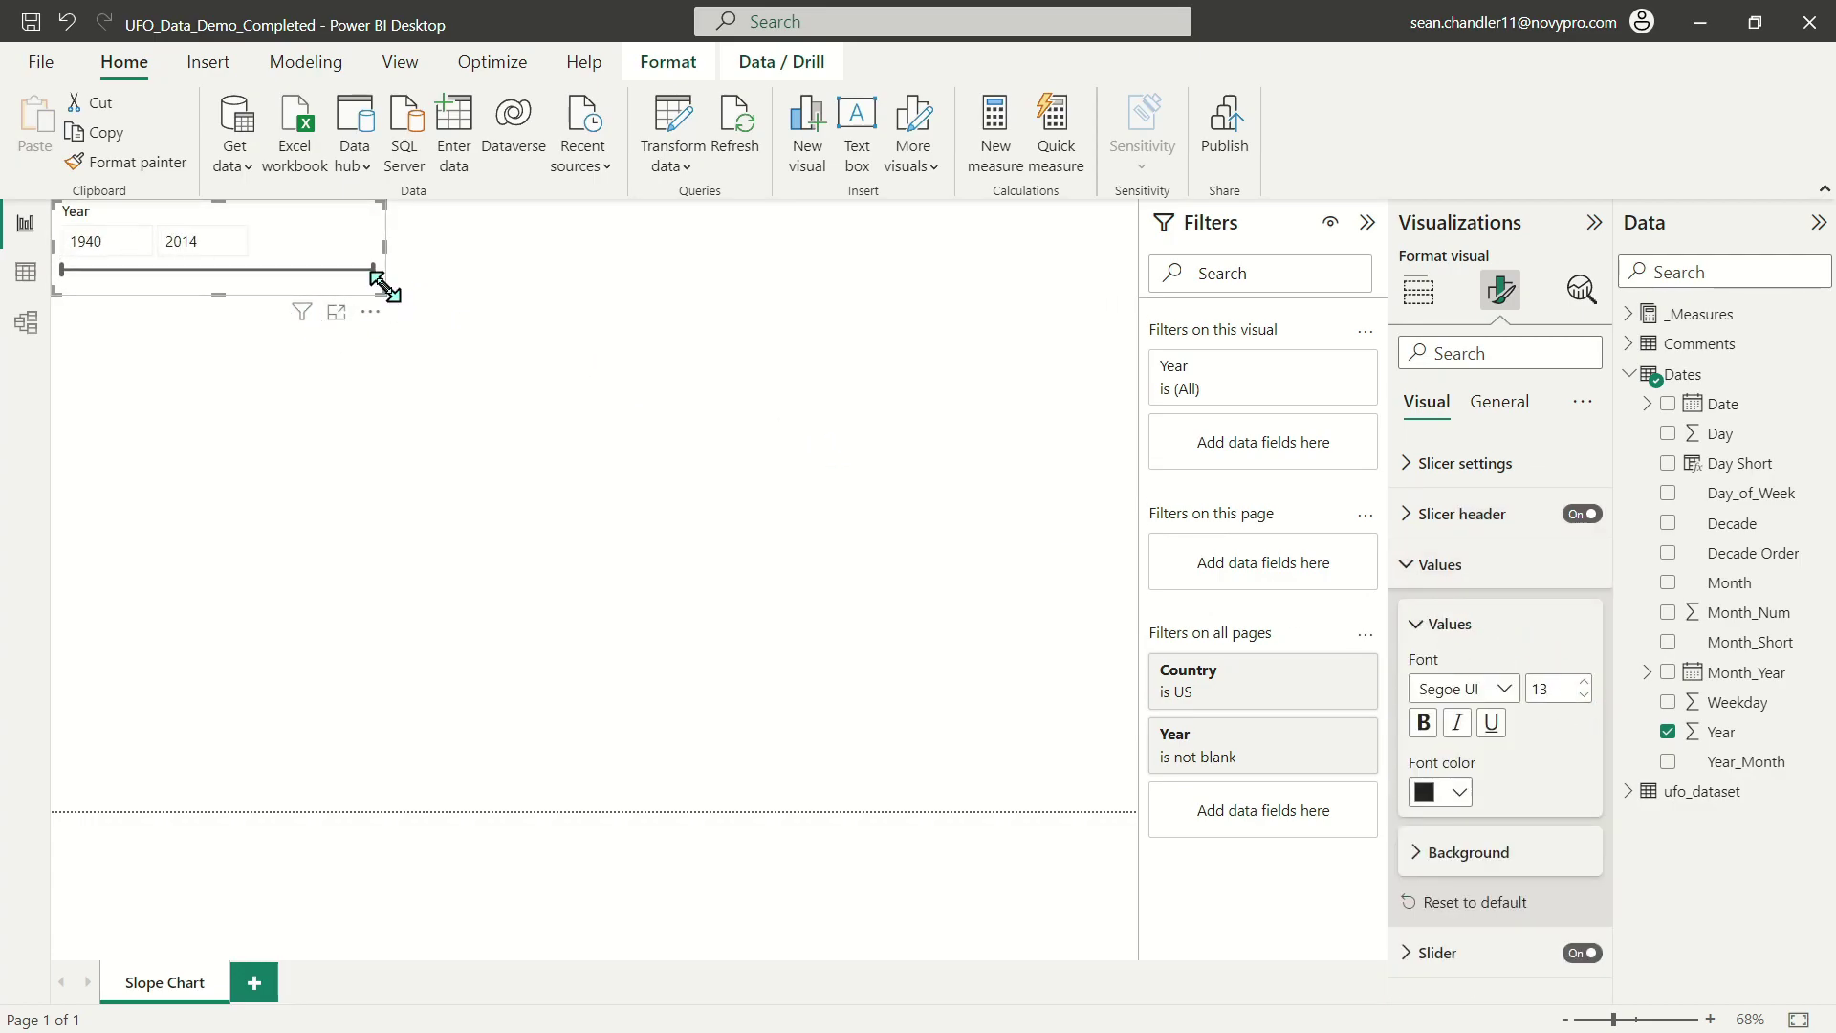
click(473, 359)
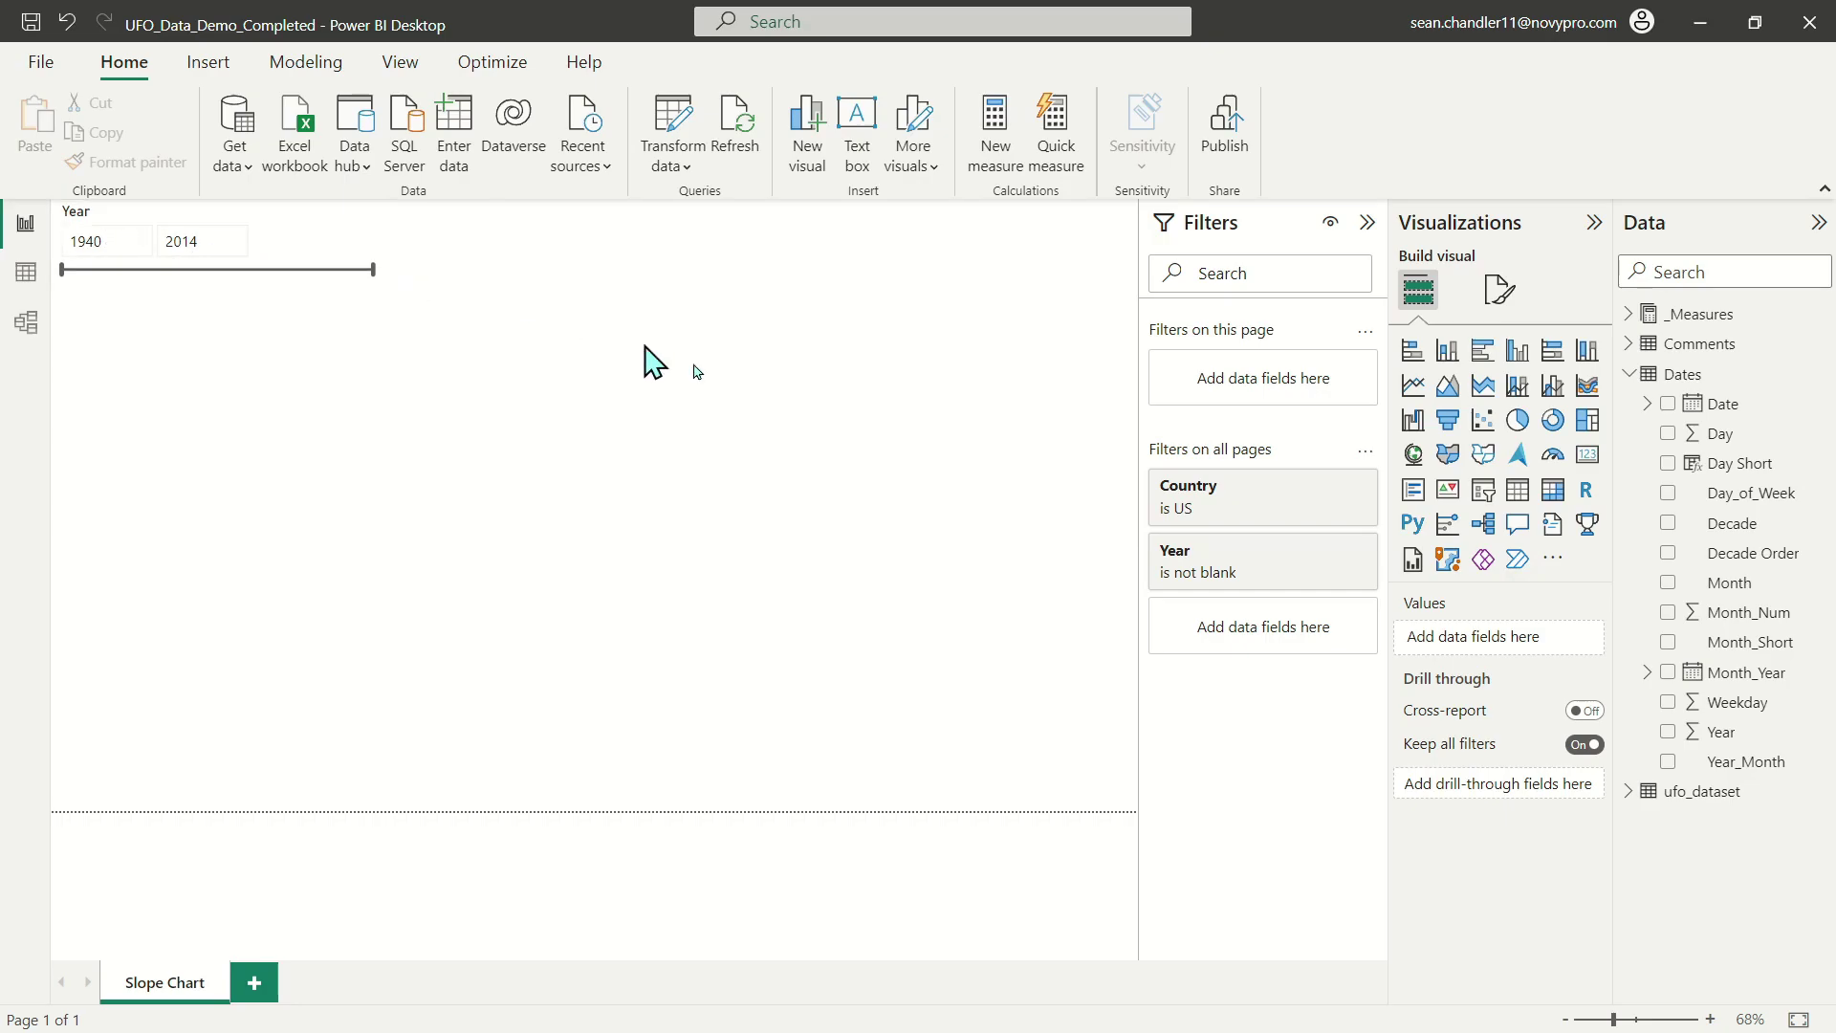
Add a large line chart below the slicer with Year on the X-axis.
click(330, 239)
click(696, 371)
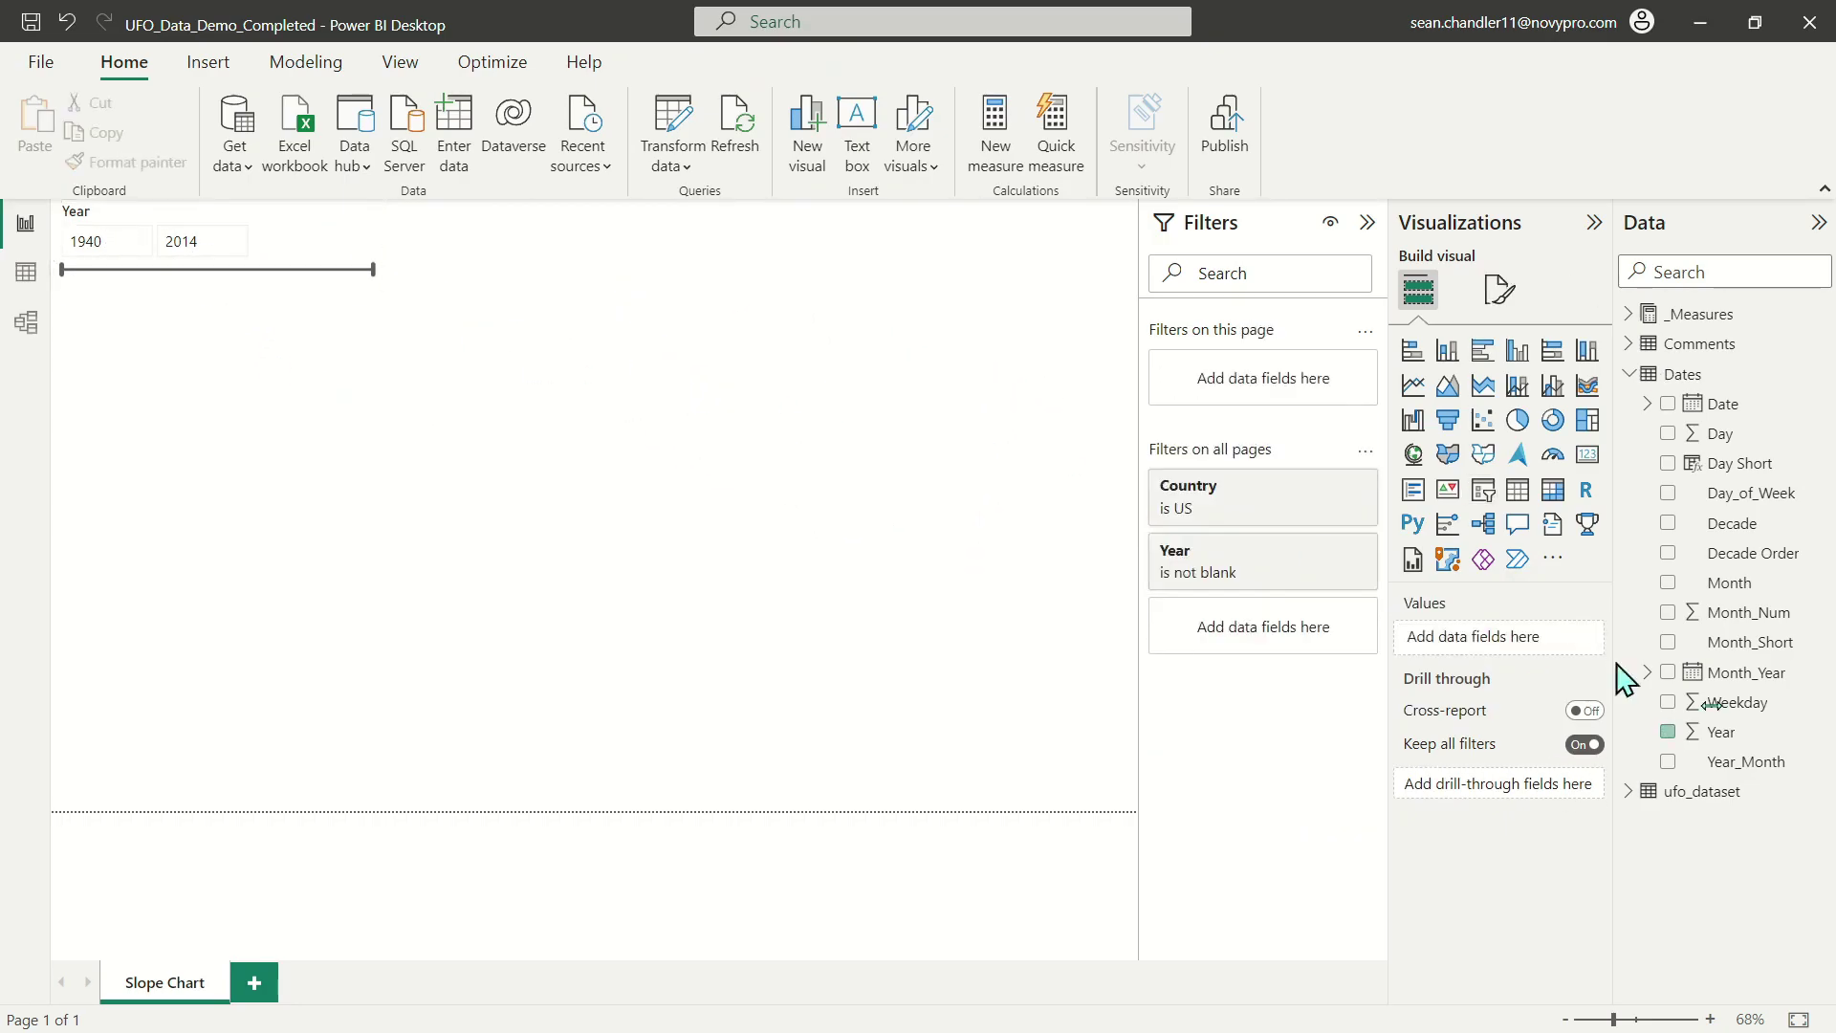
click(1413, 384)
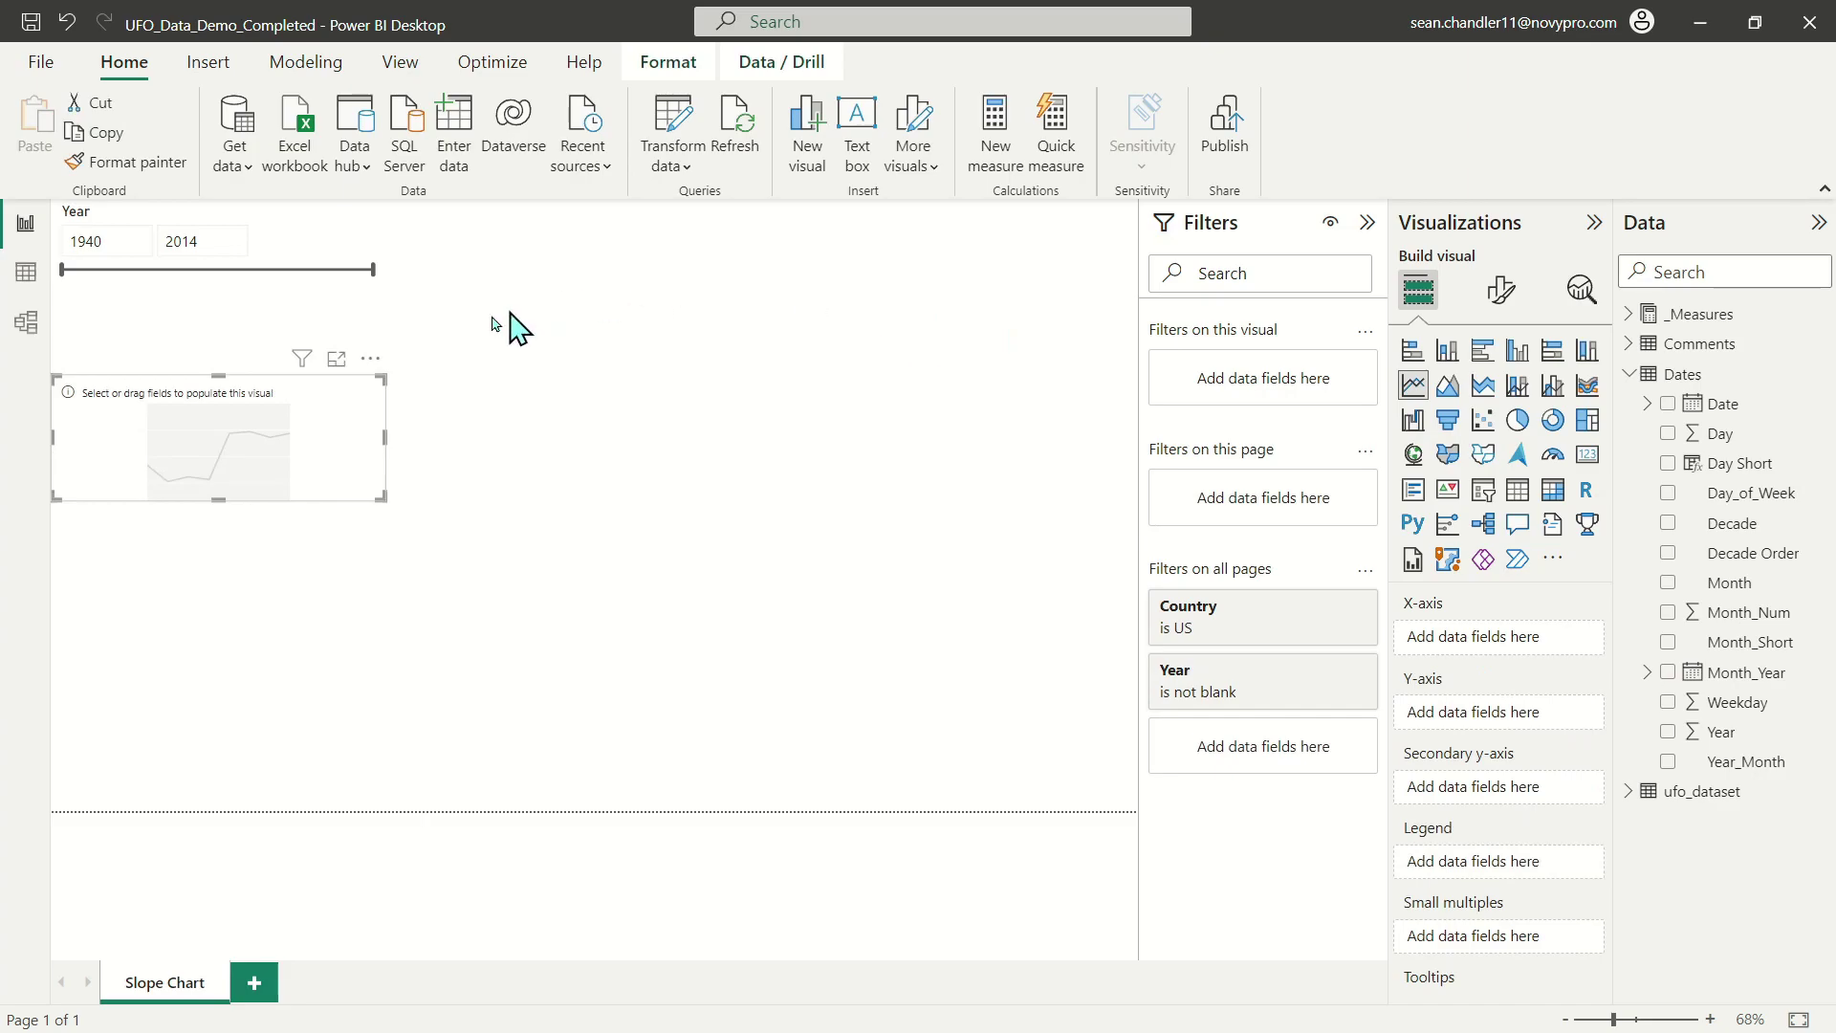
drag(379, 493, 520, 841)
drag(289, 376, 290, 312)
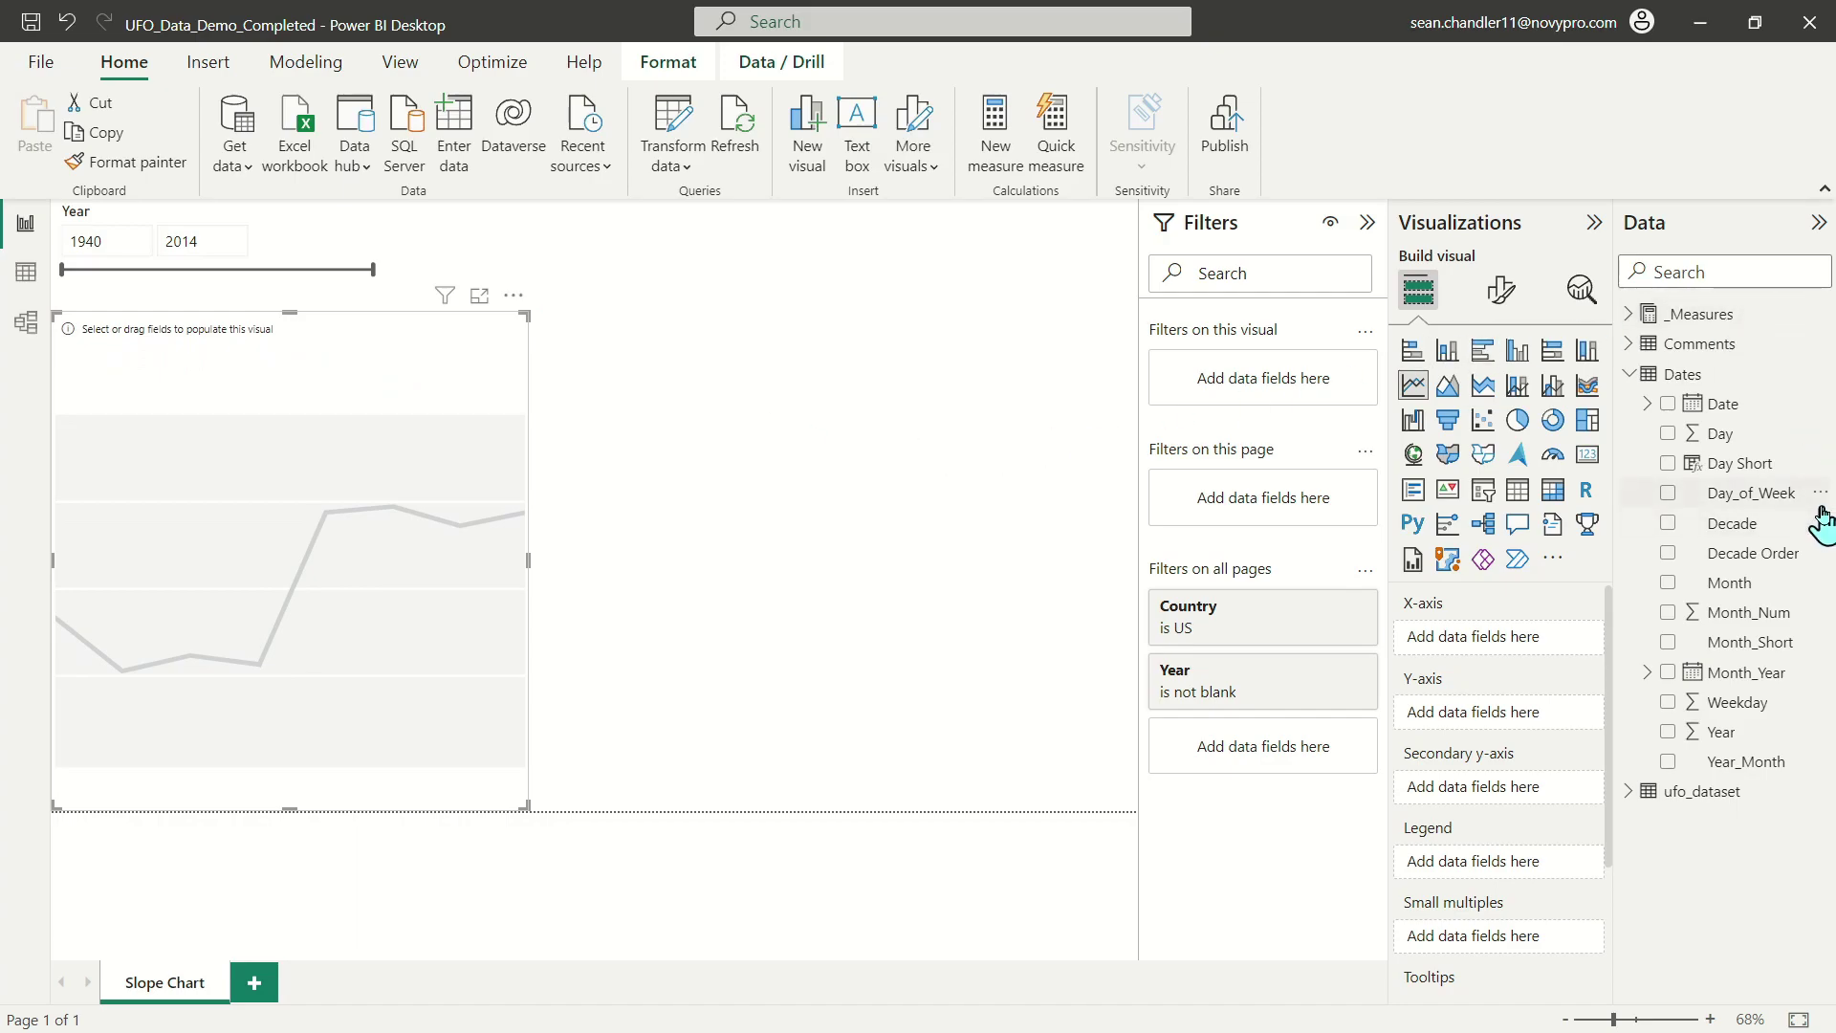
drag(1721, 733, 1513, 639)
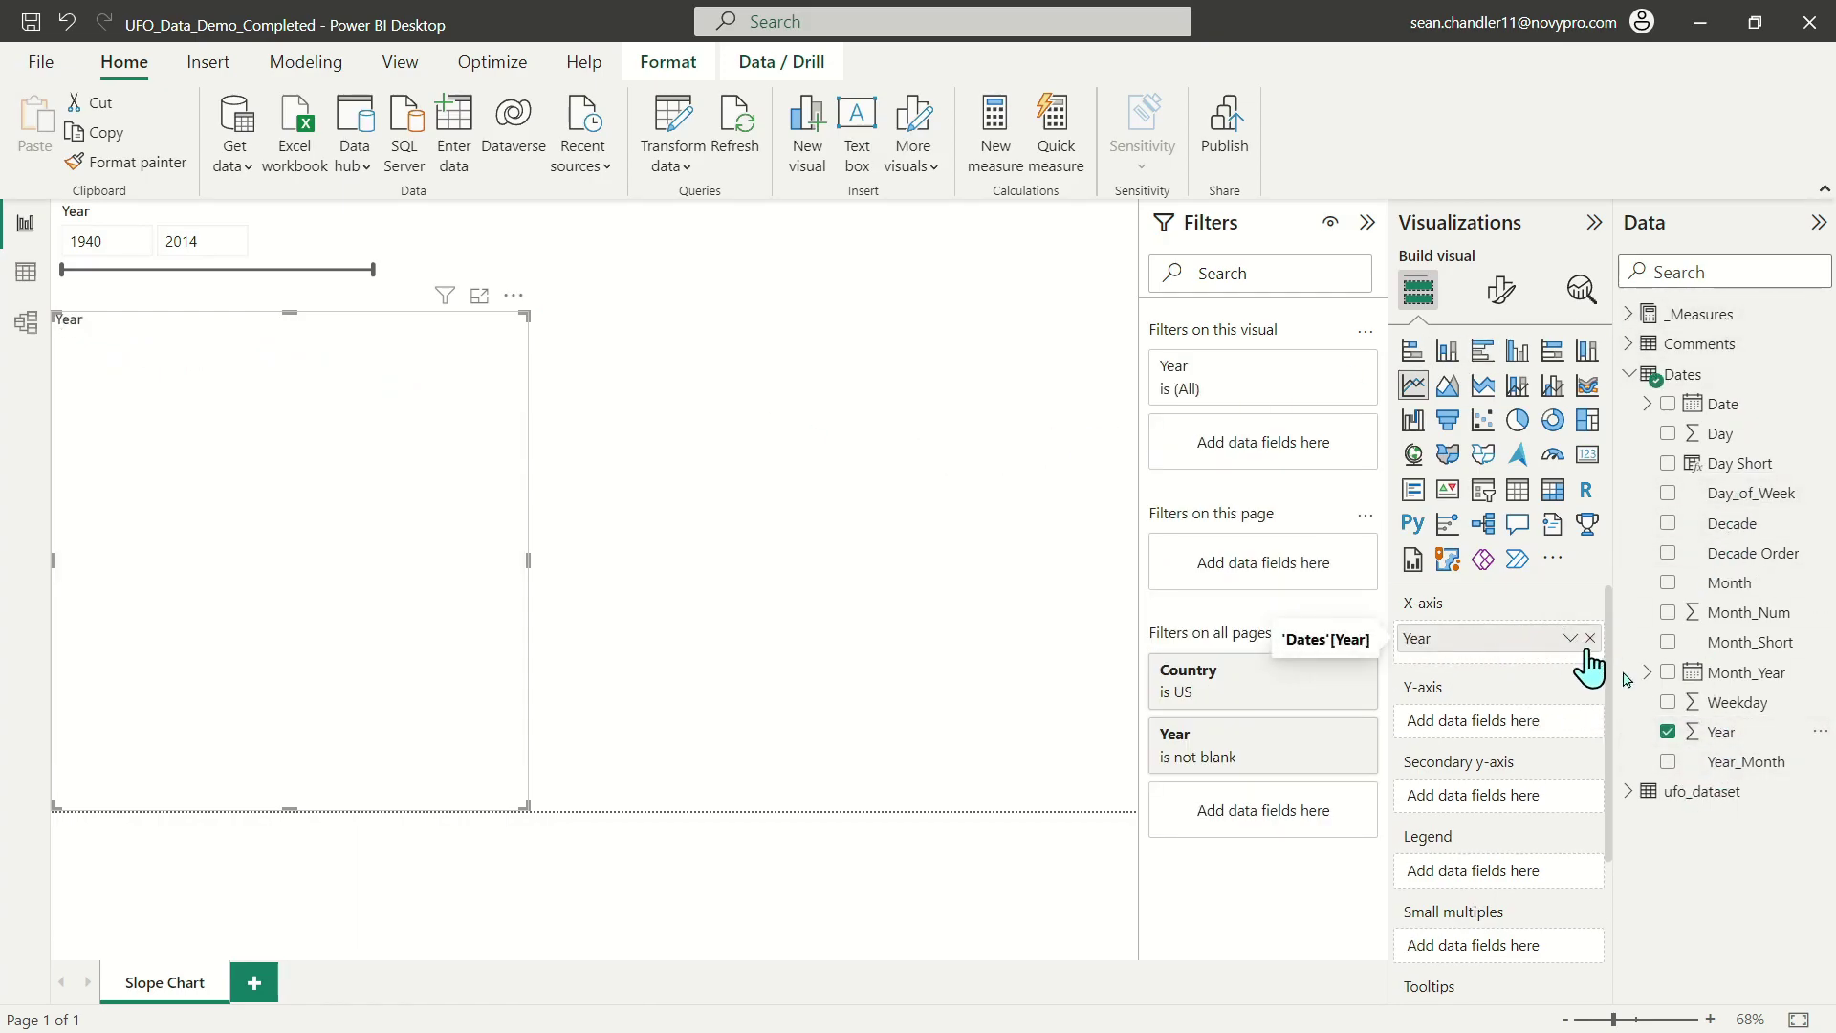
Inspect the Sightings measure's count formula in _Measures.
click(1637, 316)
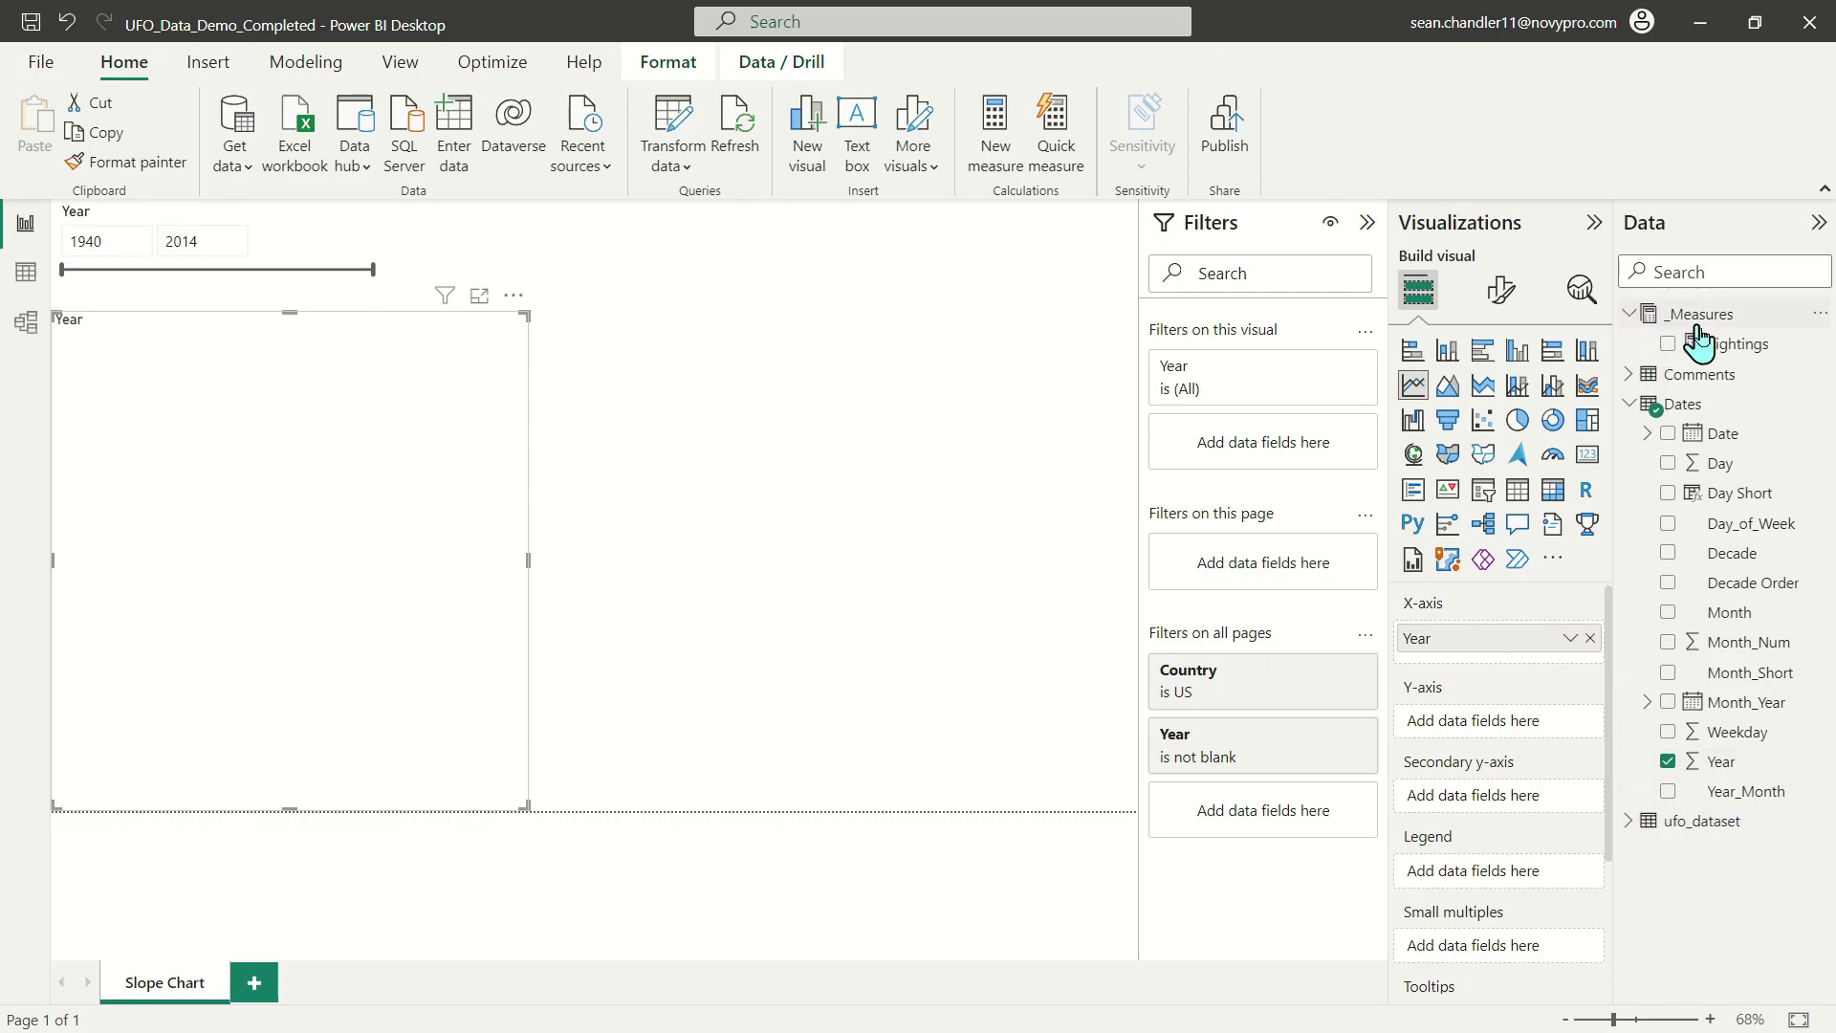
click(1717, 350)
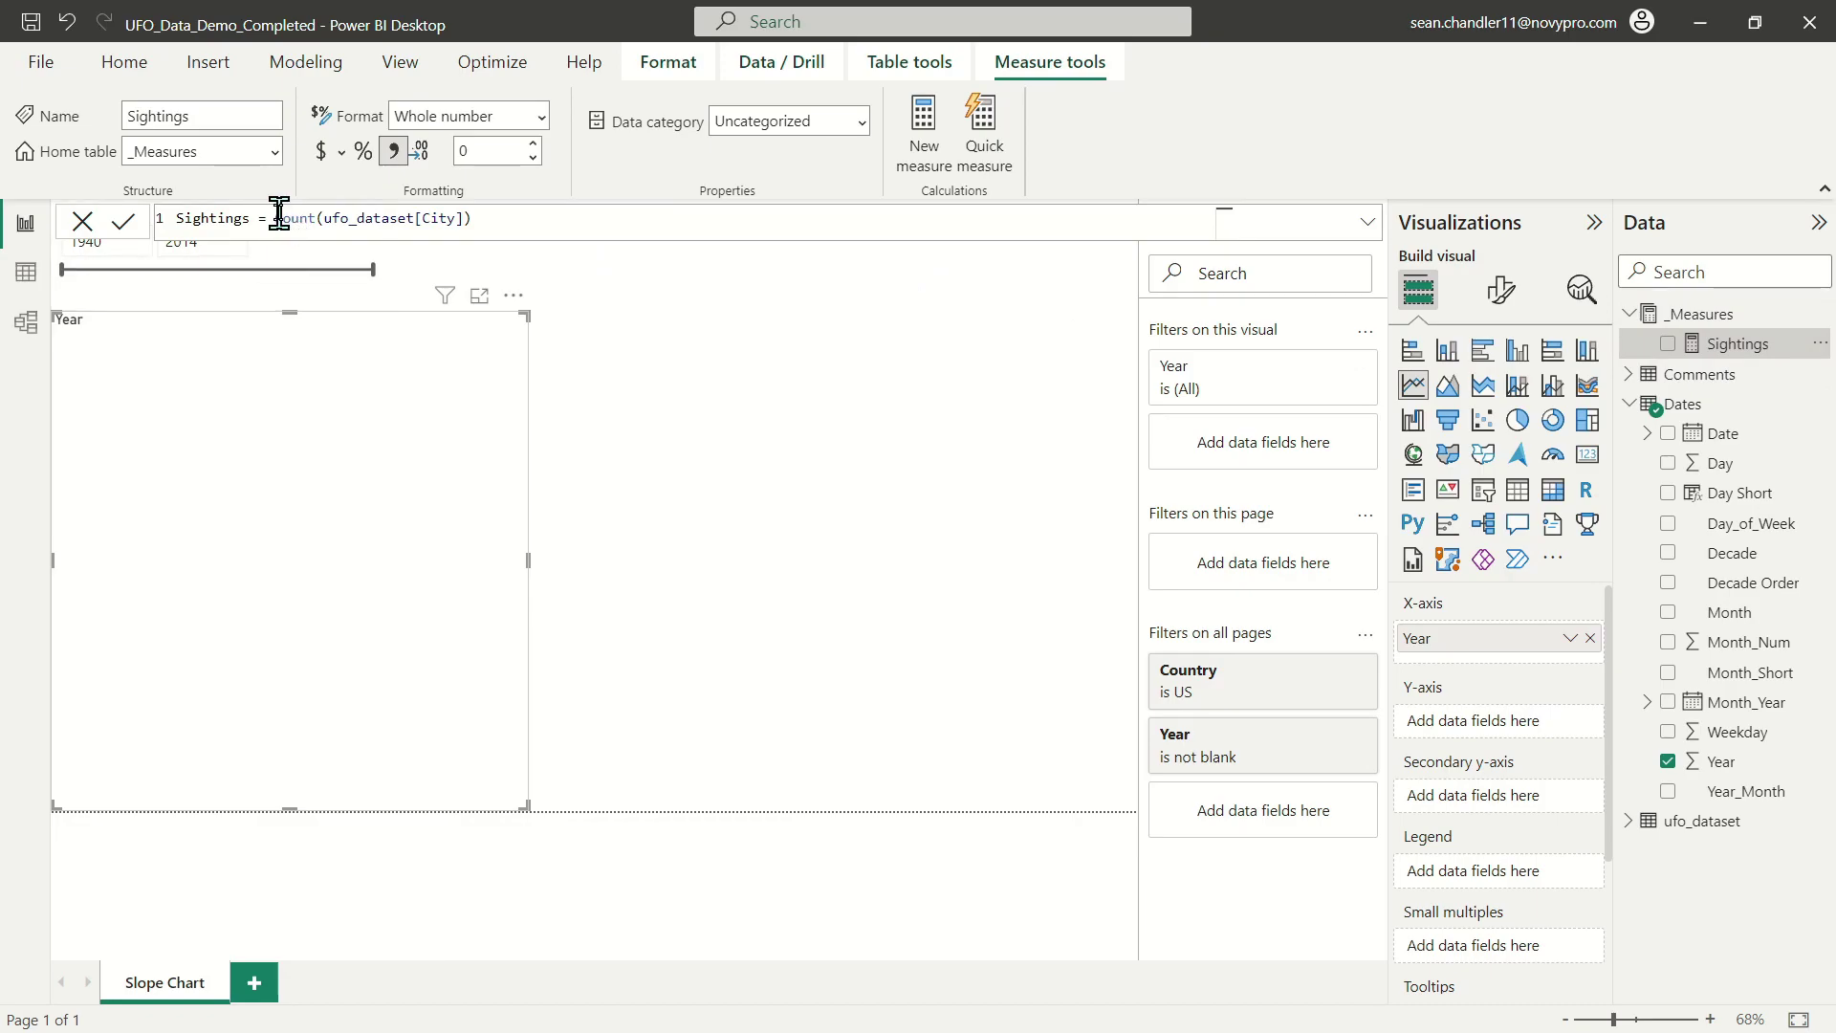
drag(273, 219, 516, 218)
click(359, 219)
Check ufo_dataset rows in Table view, then put Sightings on the chart's Y-axis.
click(29, 277)
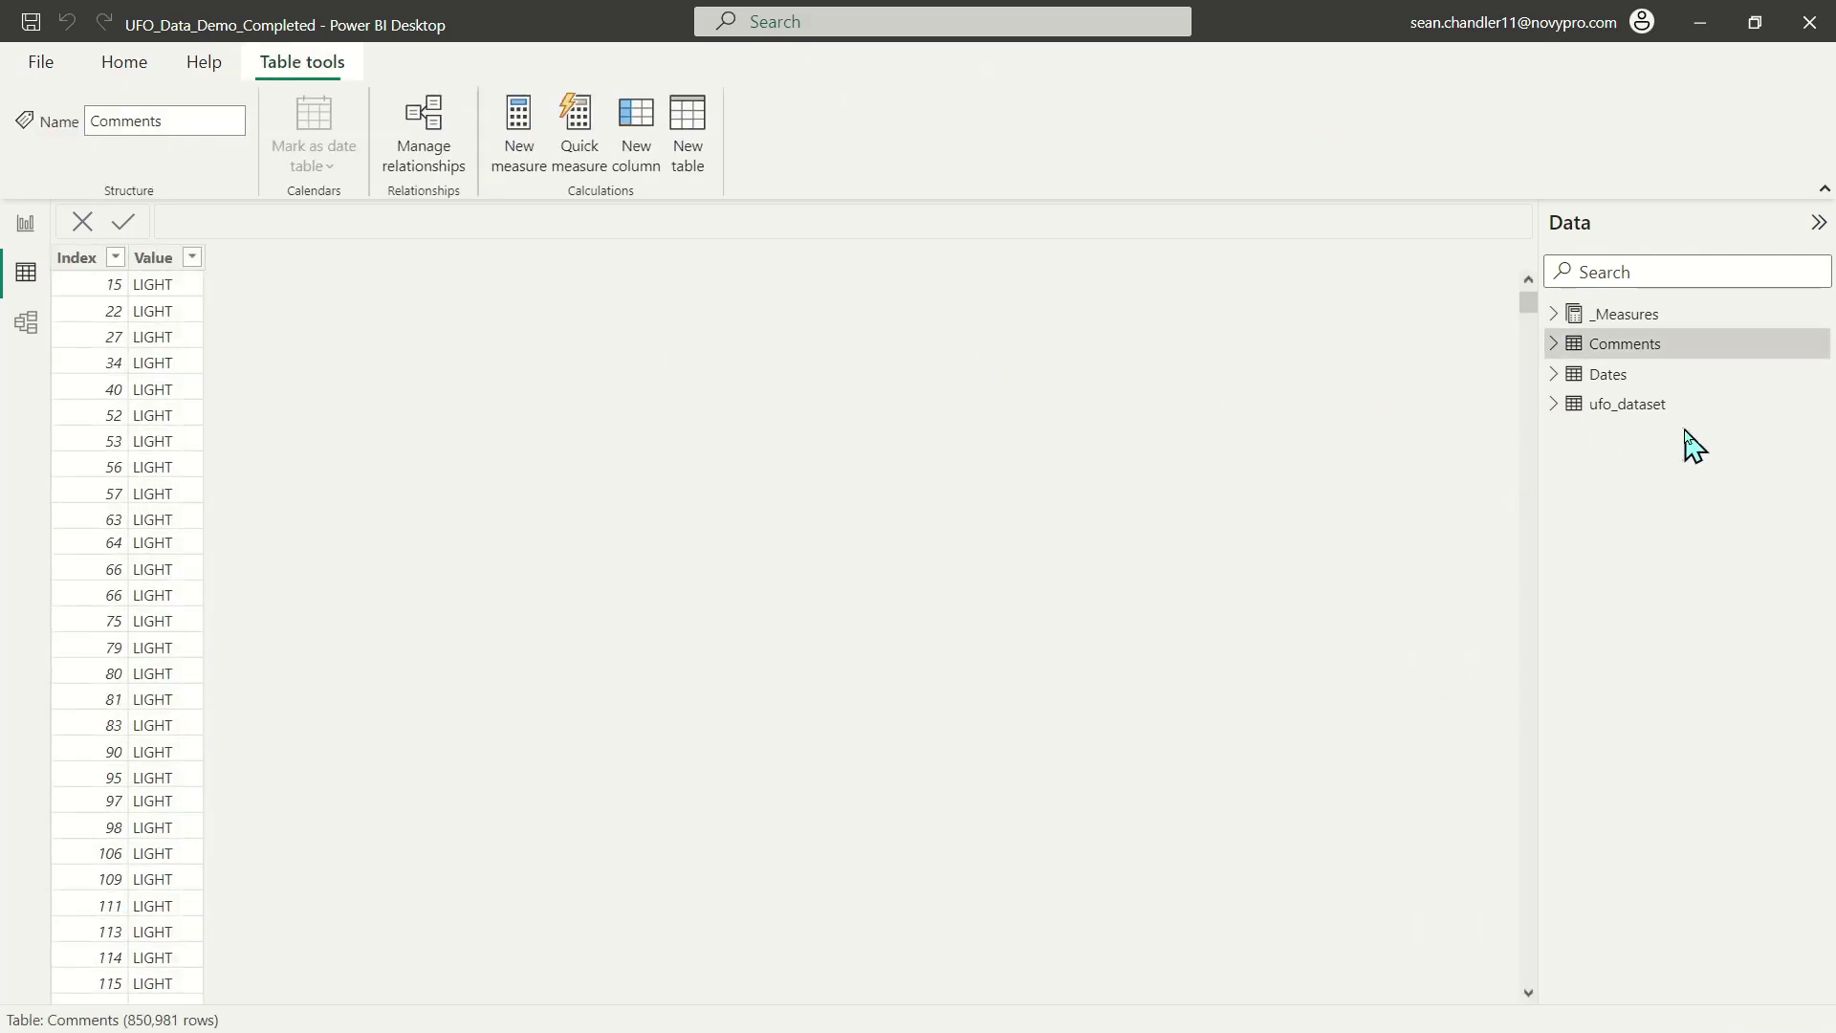
click(1626, 406)
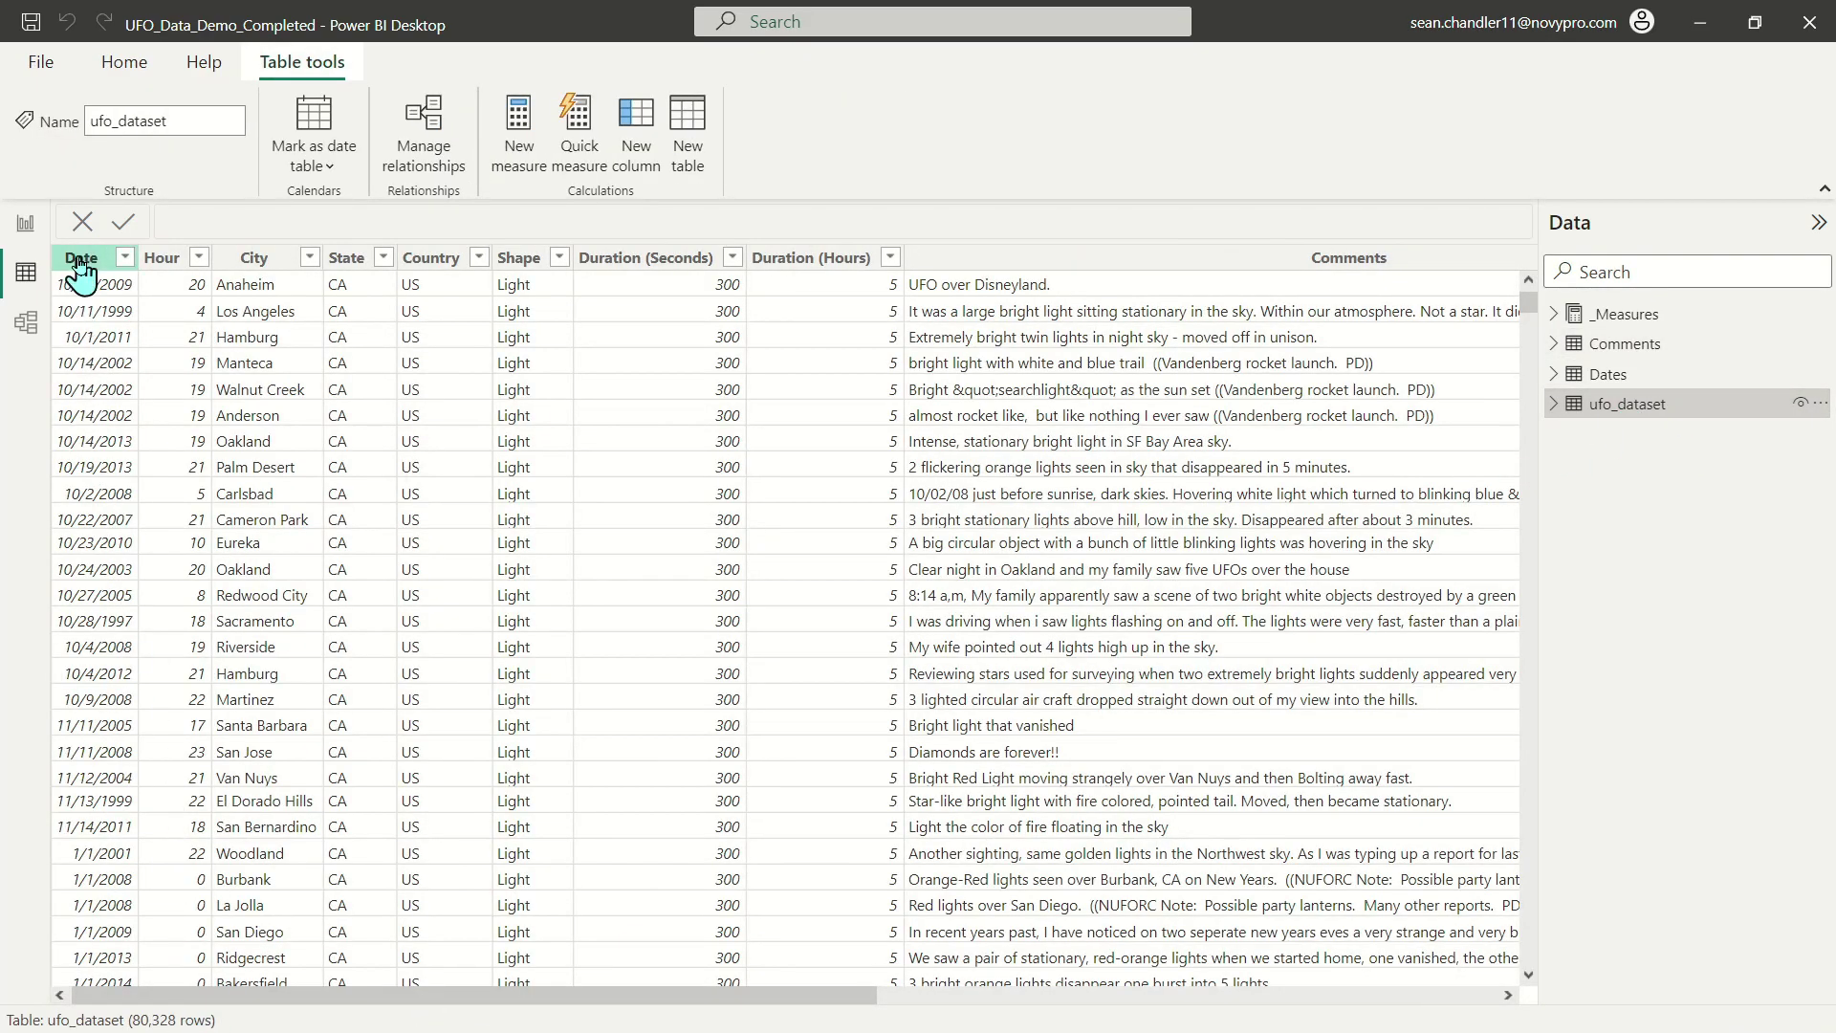
click(26, 222)
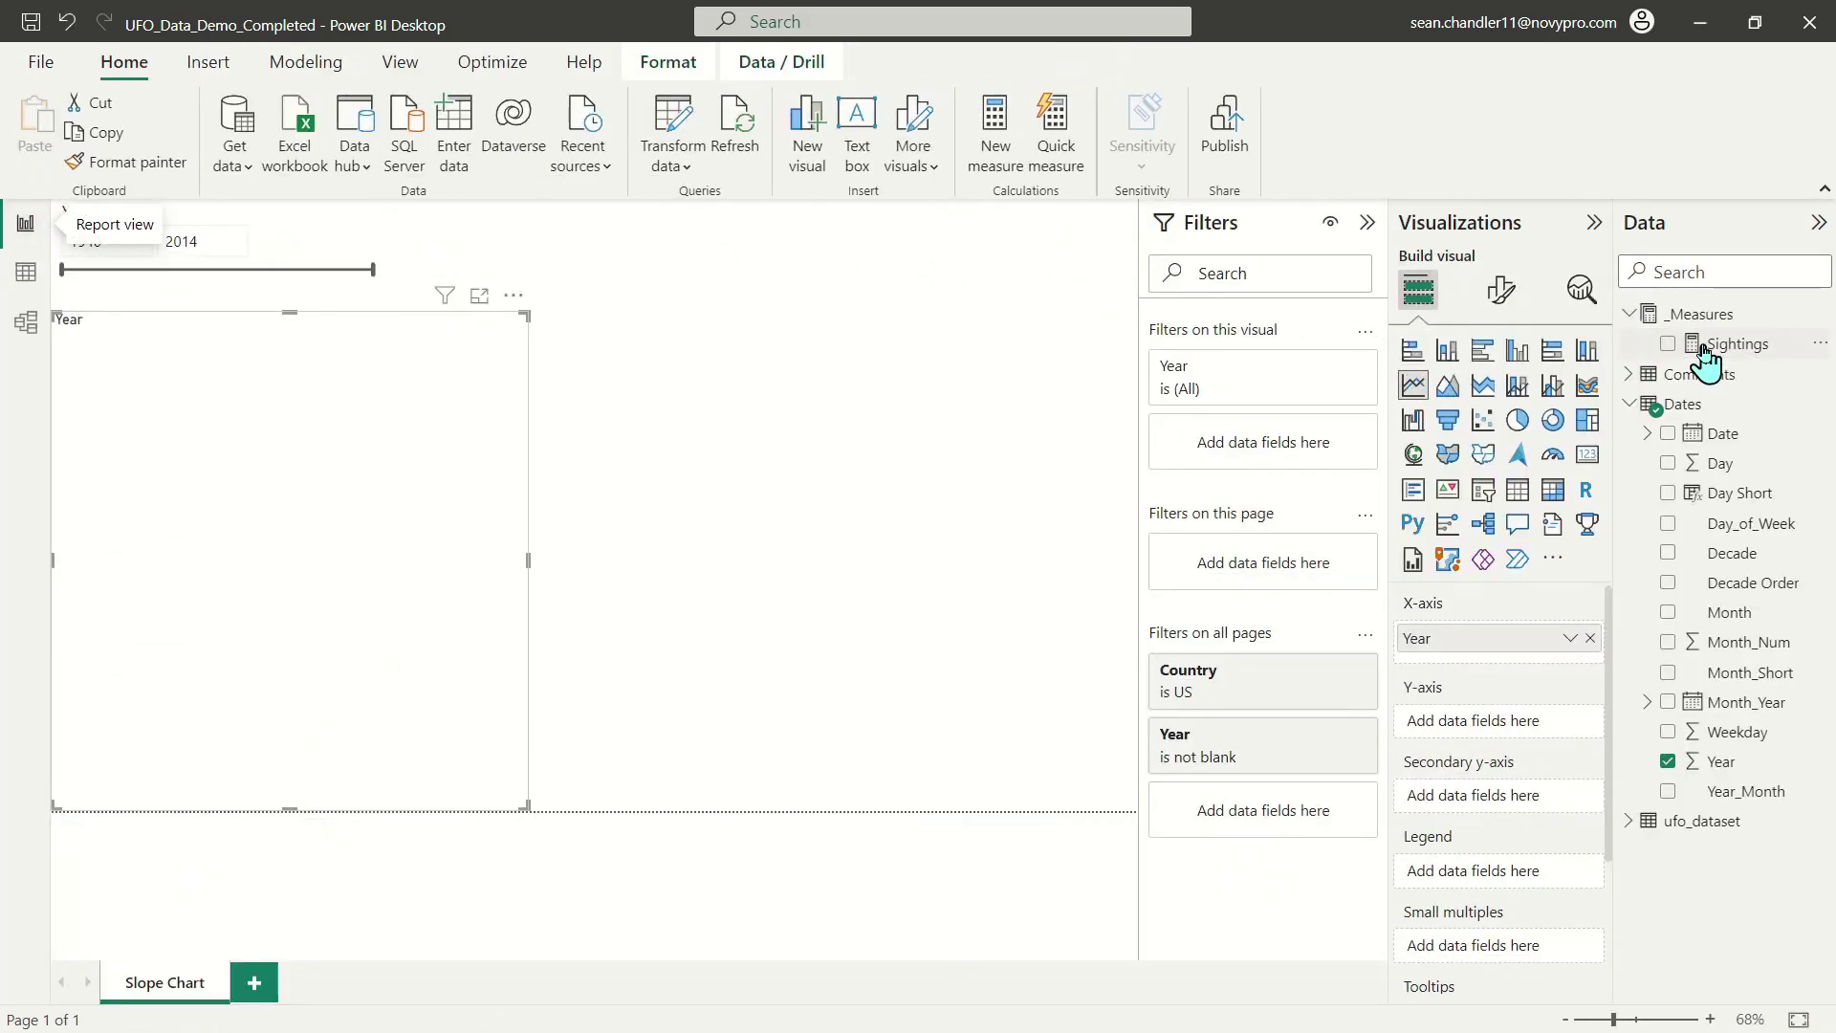
drag(1754, 348, 1511, 723)
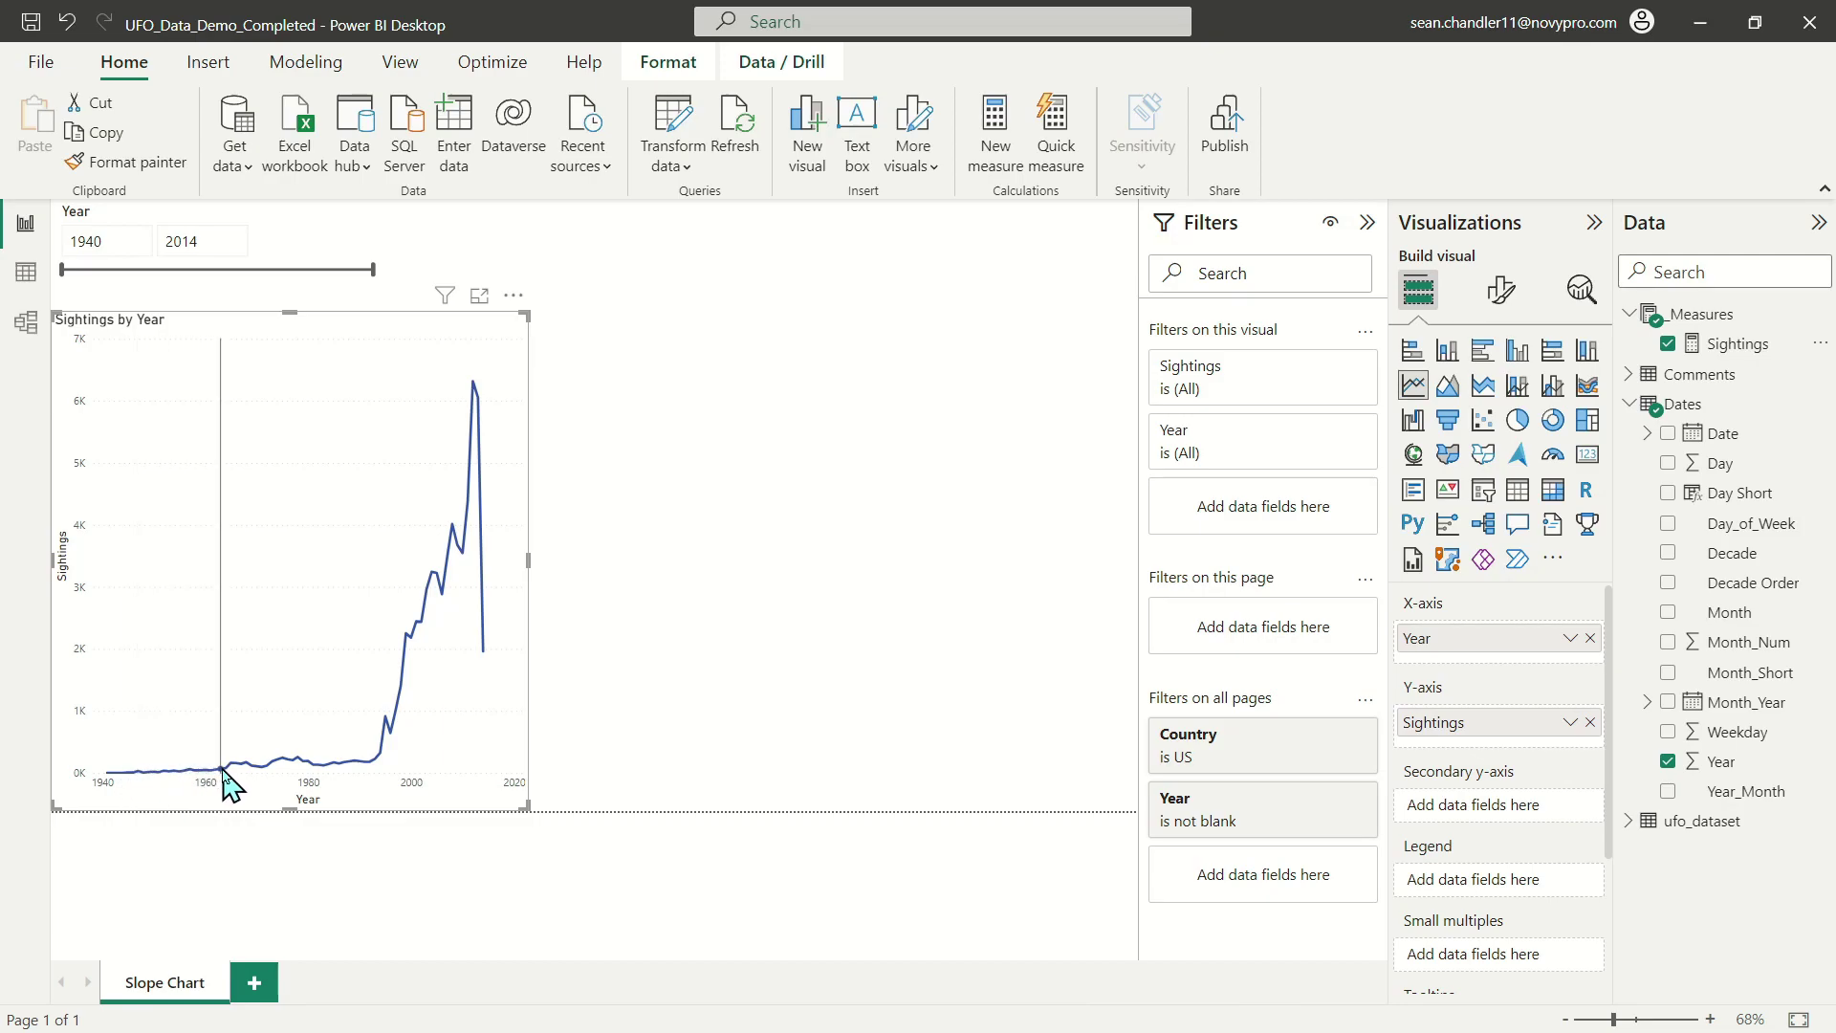
Review the Sightings by Year trend and switch the Data pane from Dates to ufo_dataset fields.
mouse_move(230, 778)
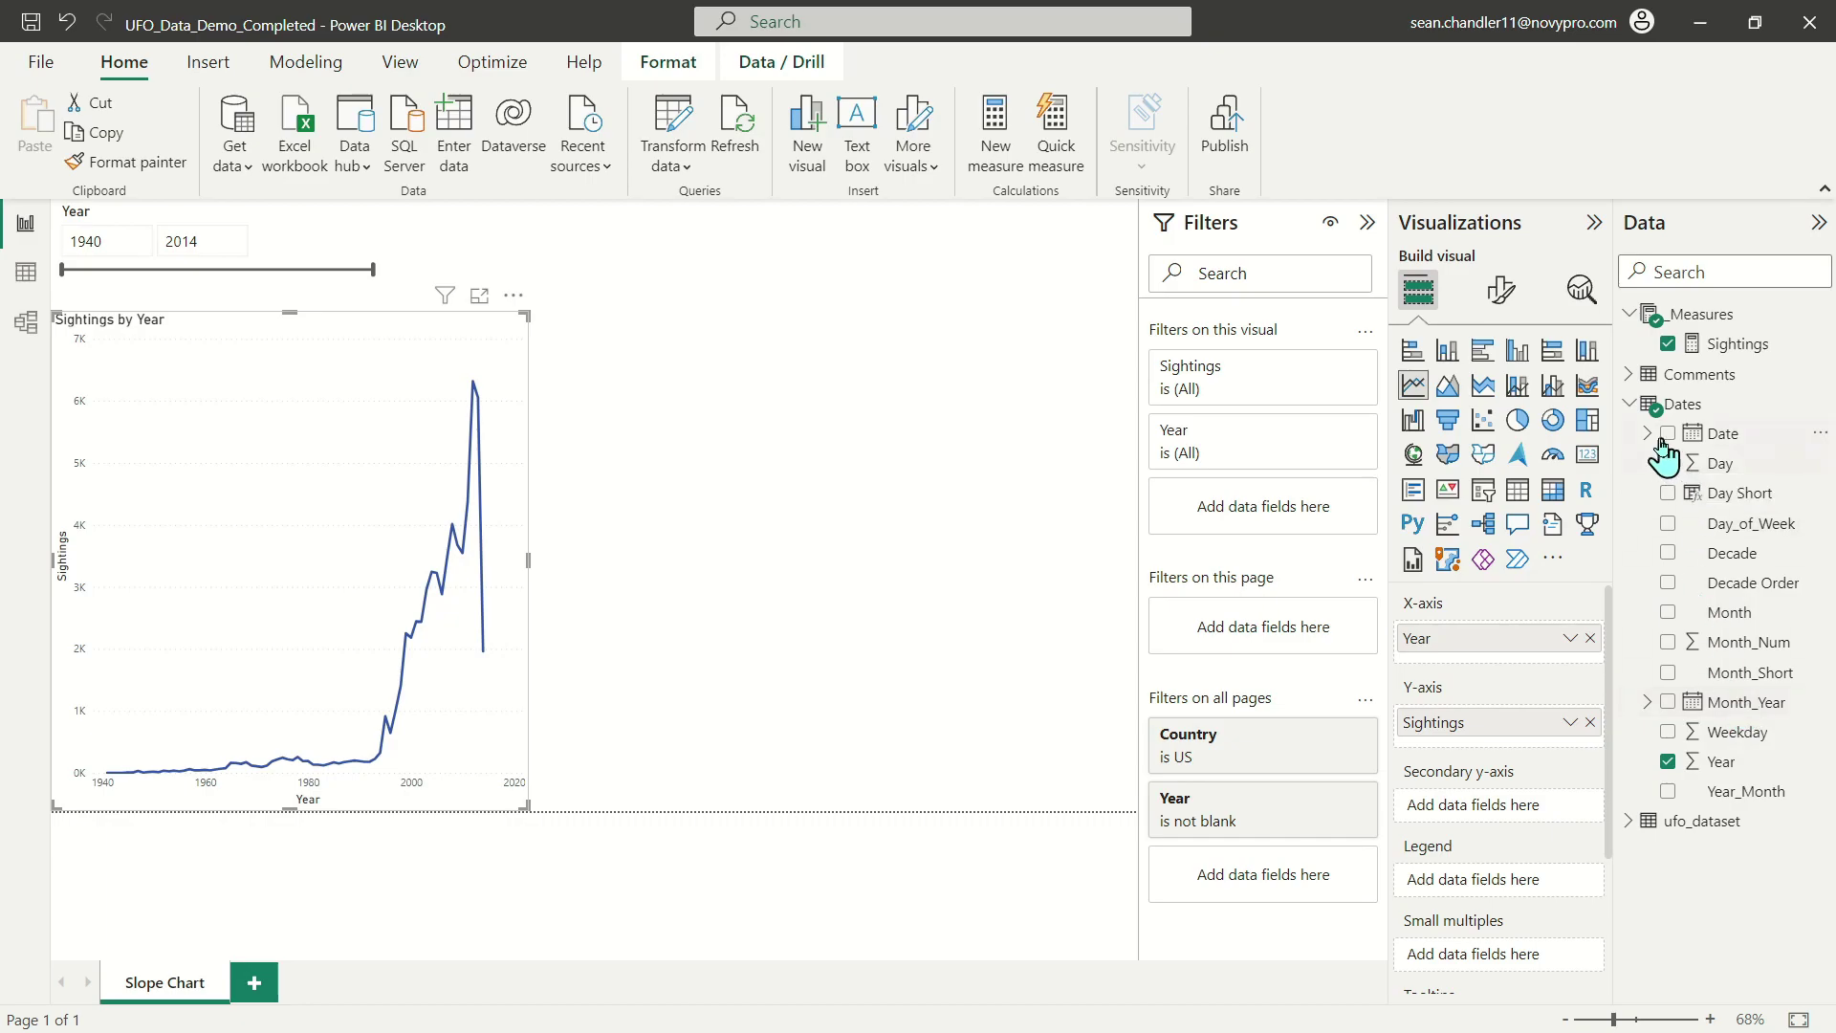
click(1630, 405)
click(1628, 436)
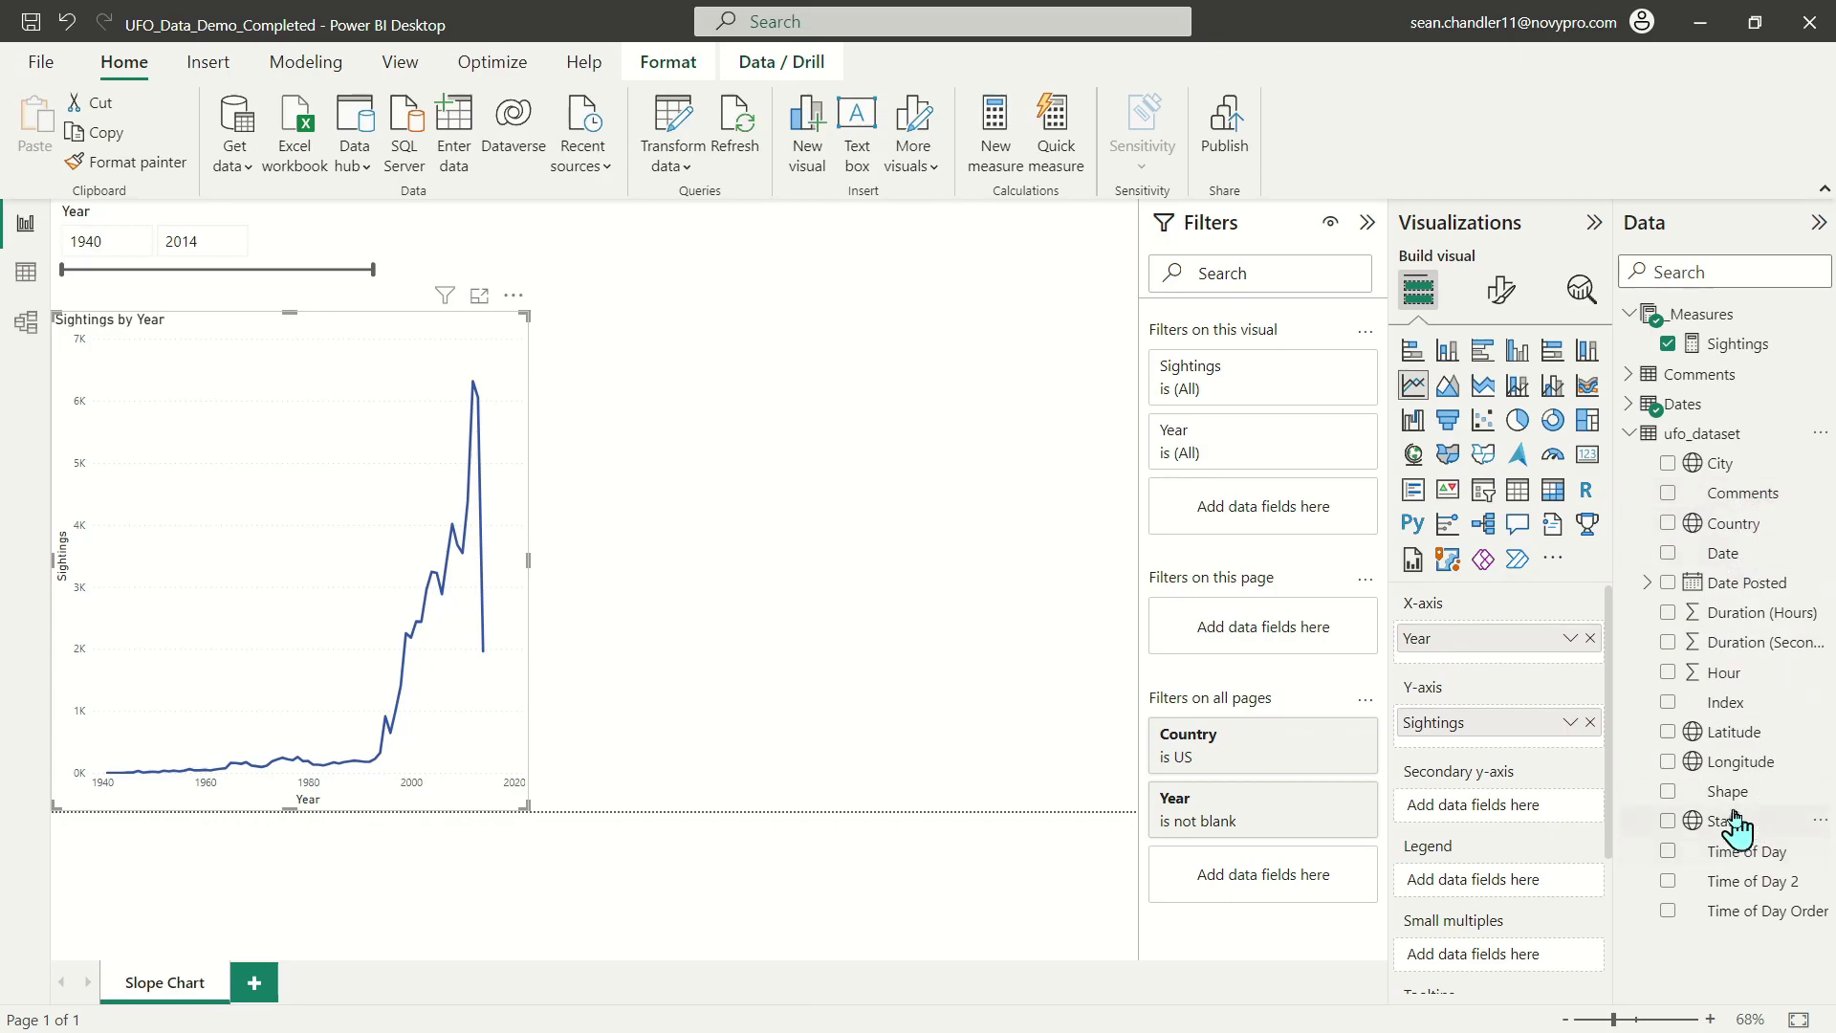
Add State to the chart's Legend and narrow the chart from its right edge.
drag(1734, 821, 1512, 885)
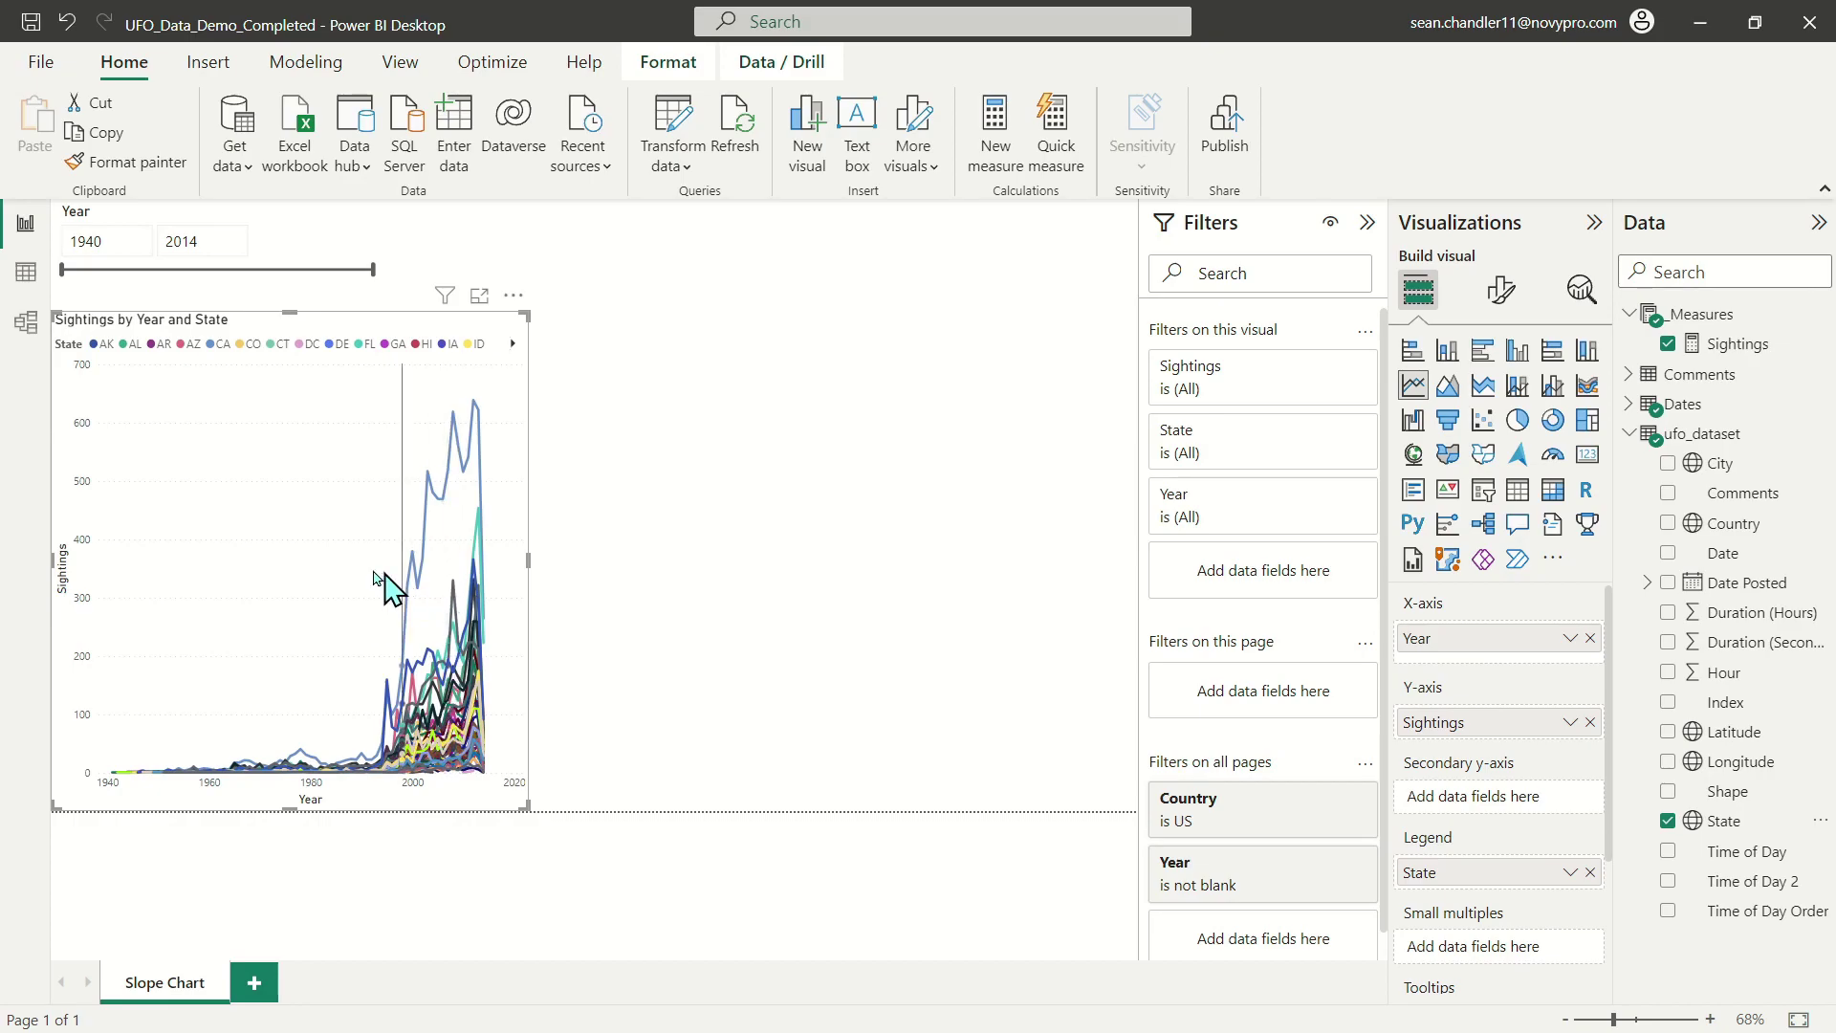
mouse_move(462, 616)
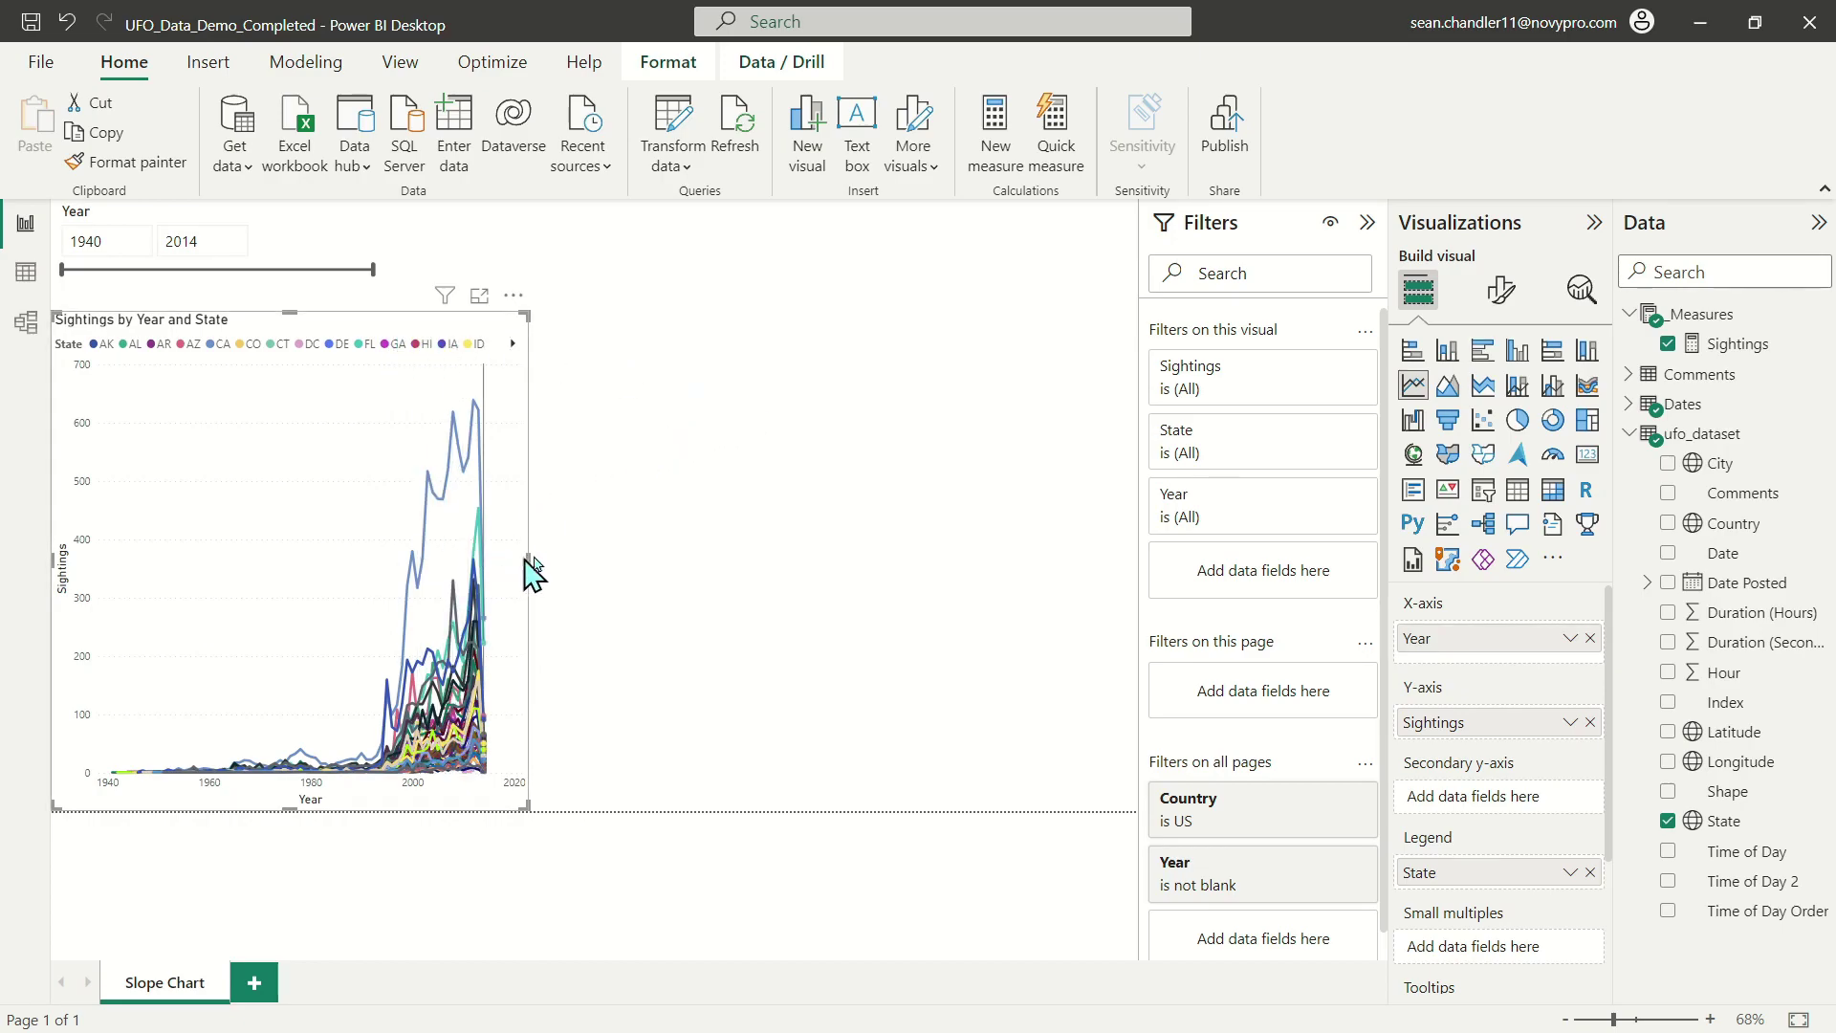
drag(514, 575, 492, 591)
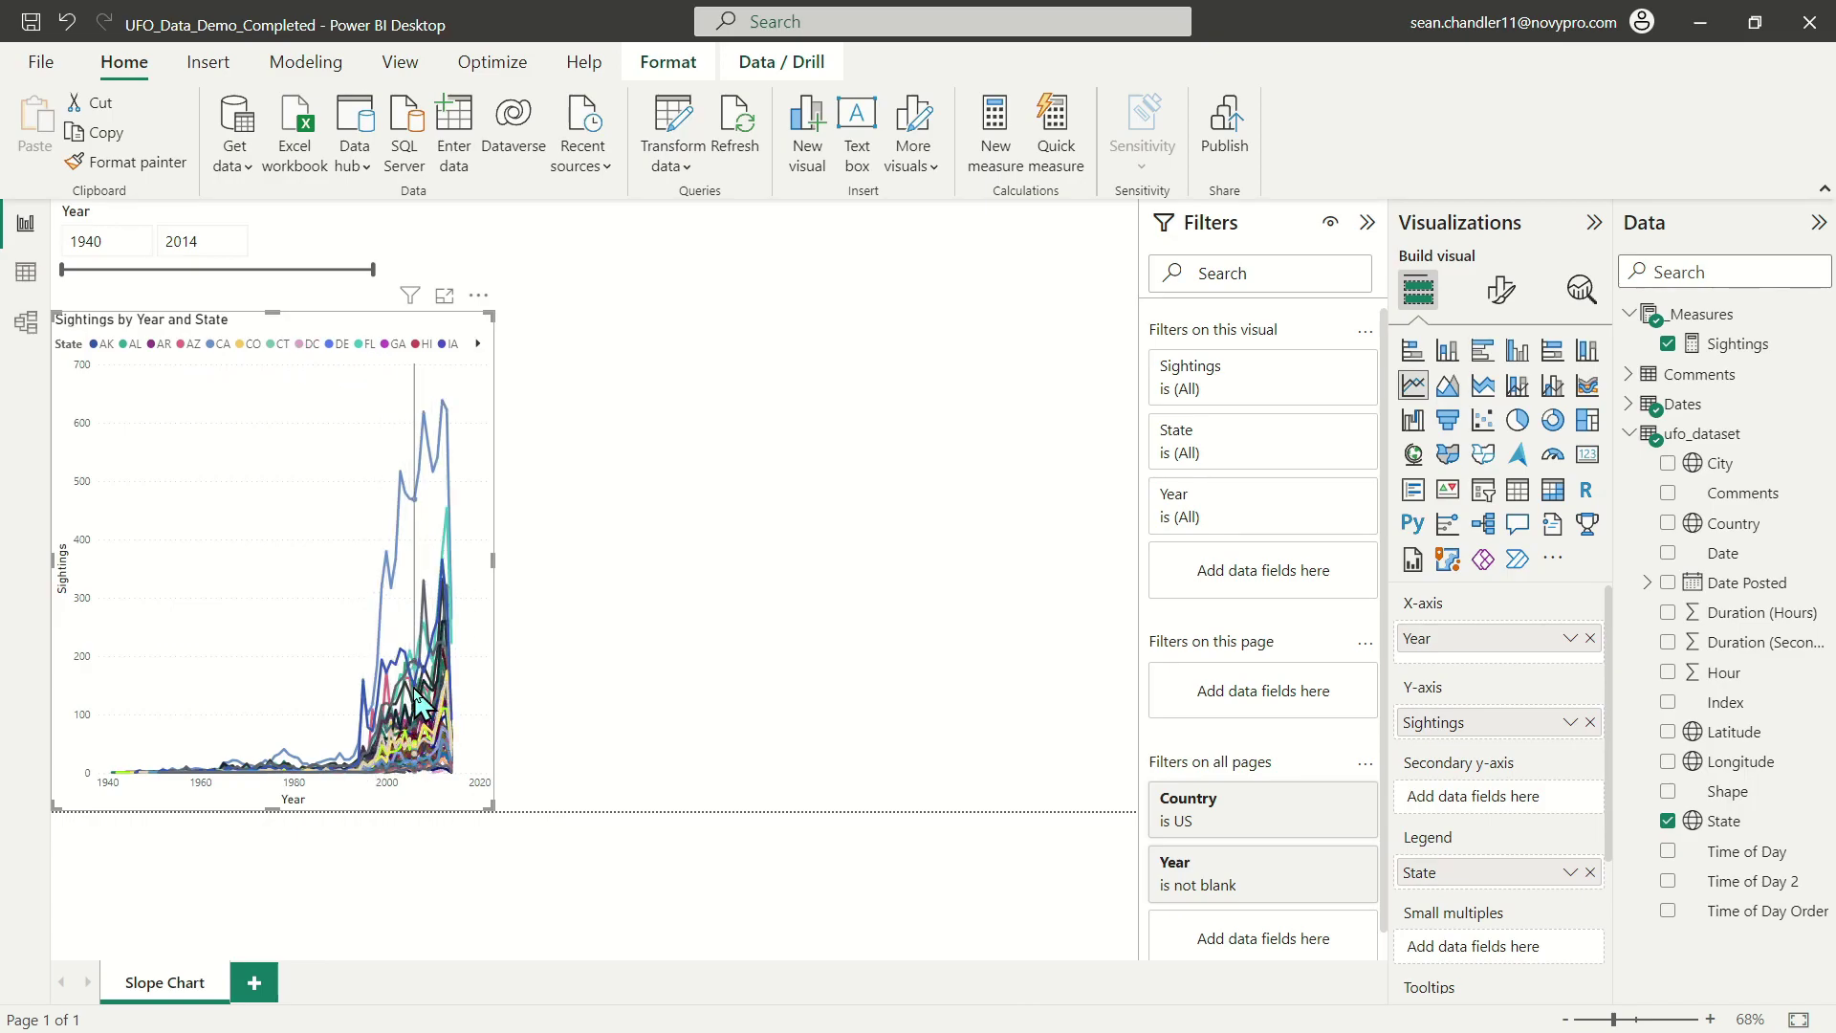
mouse_move(416, 691)
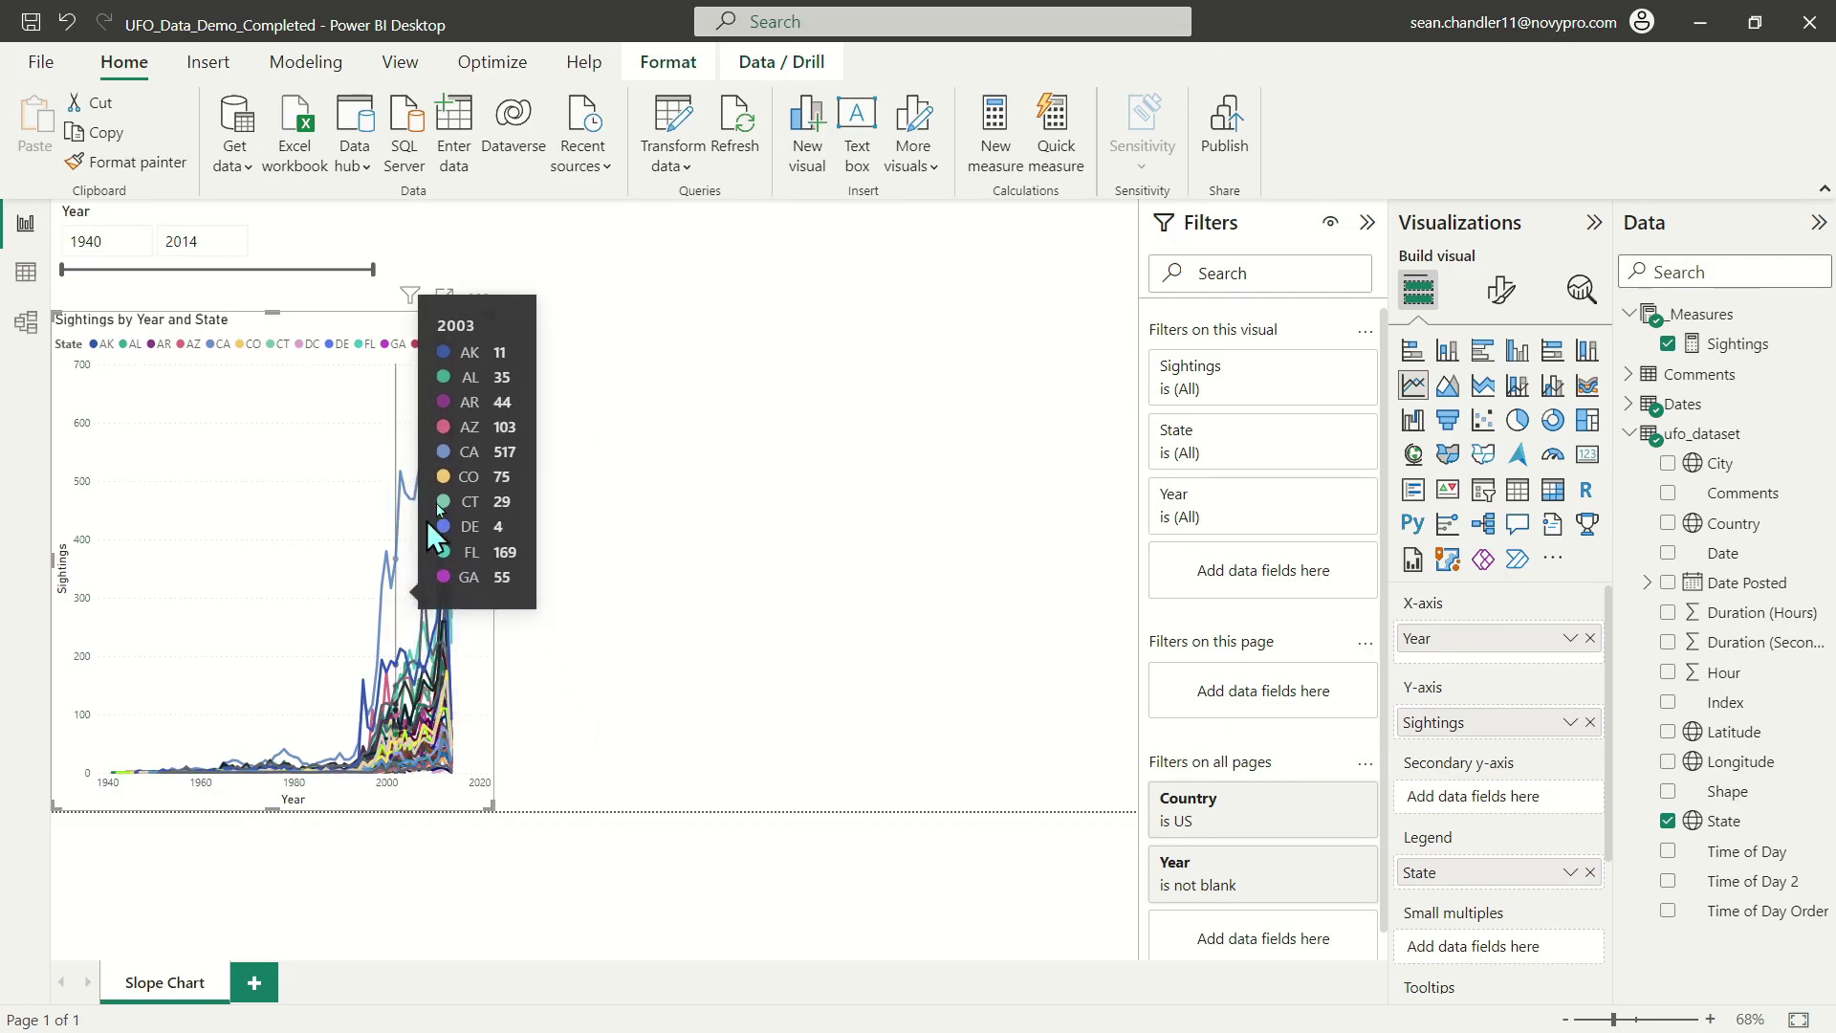
drag(494, 559, 465, 571)
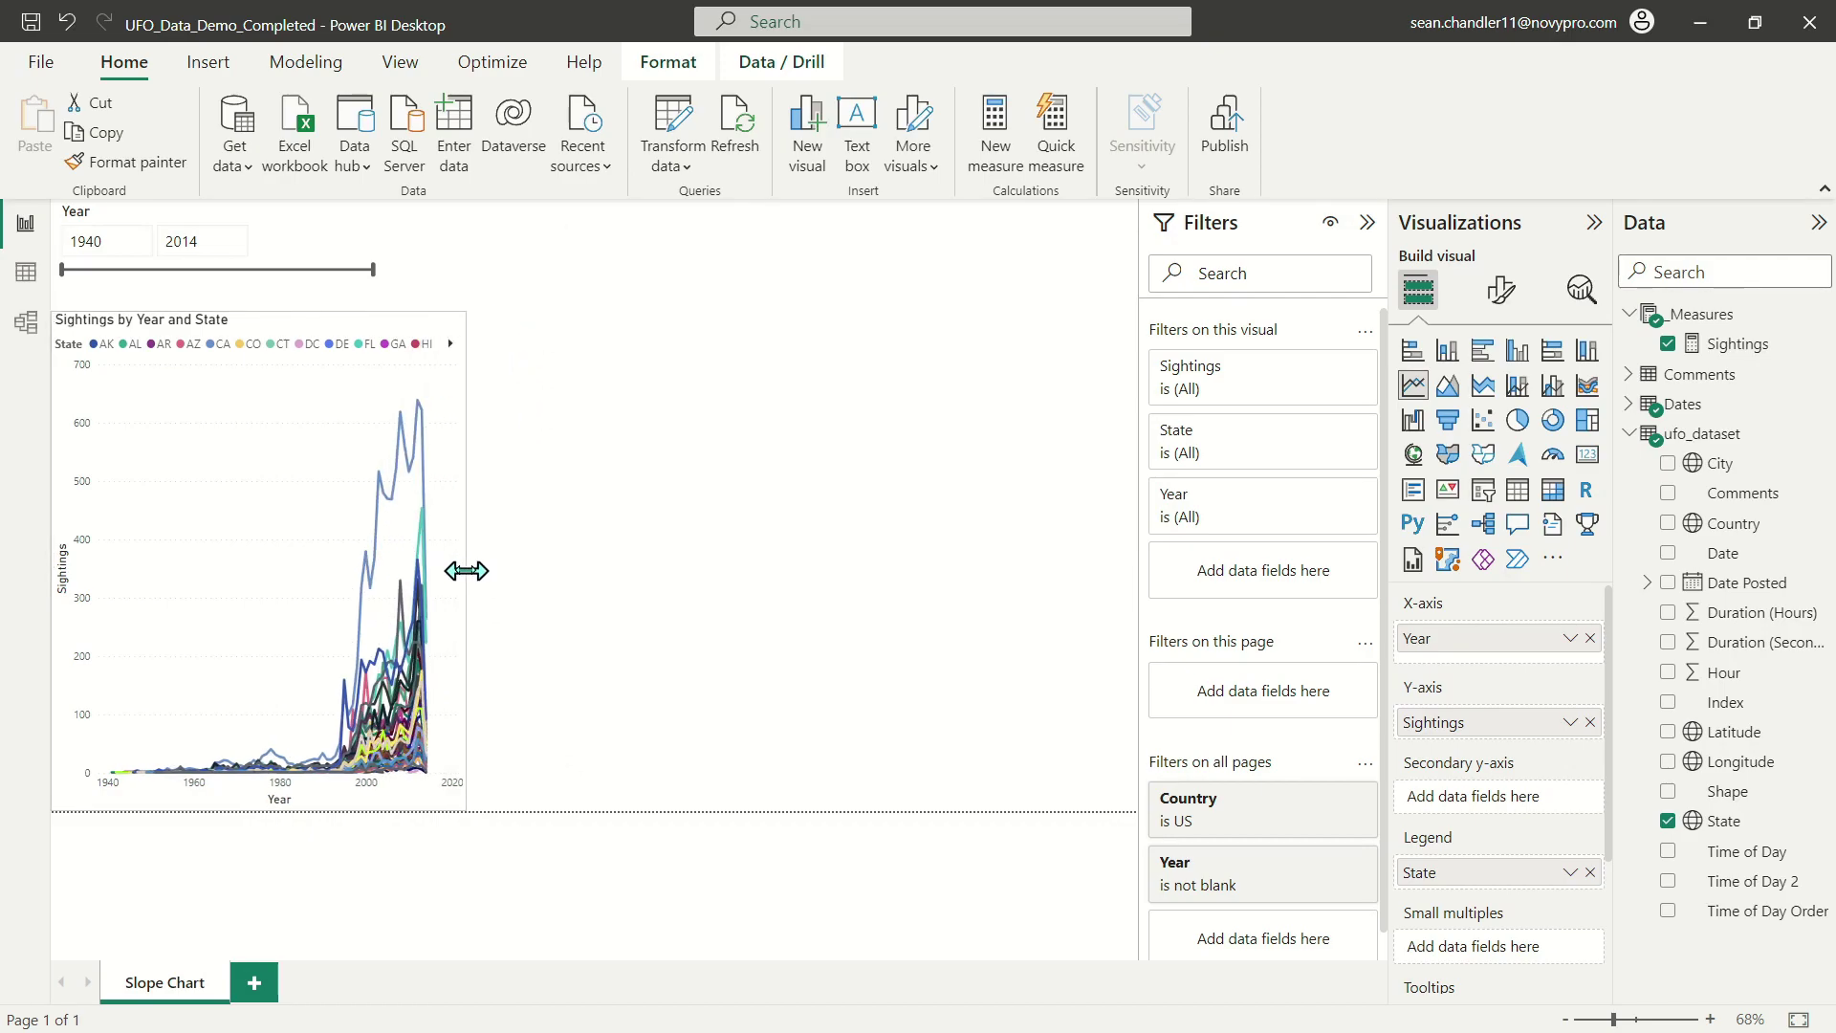
Create a State slicer and set its style to Dropdown.
click(594, 499)
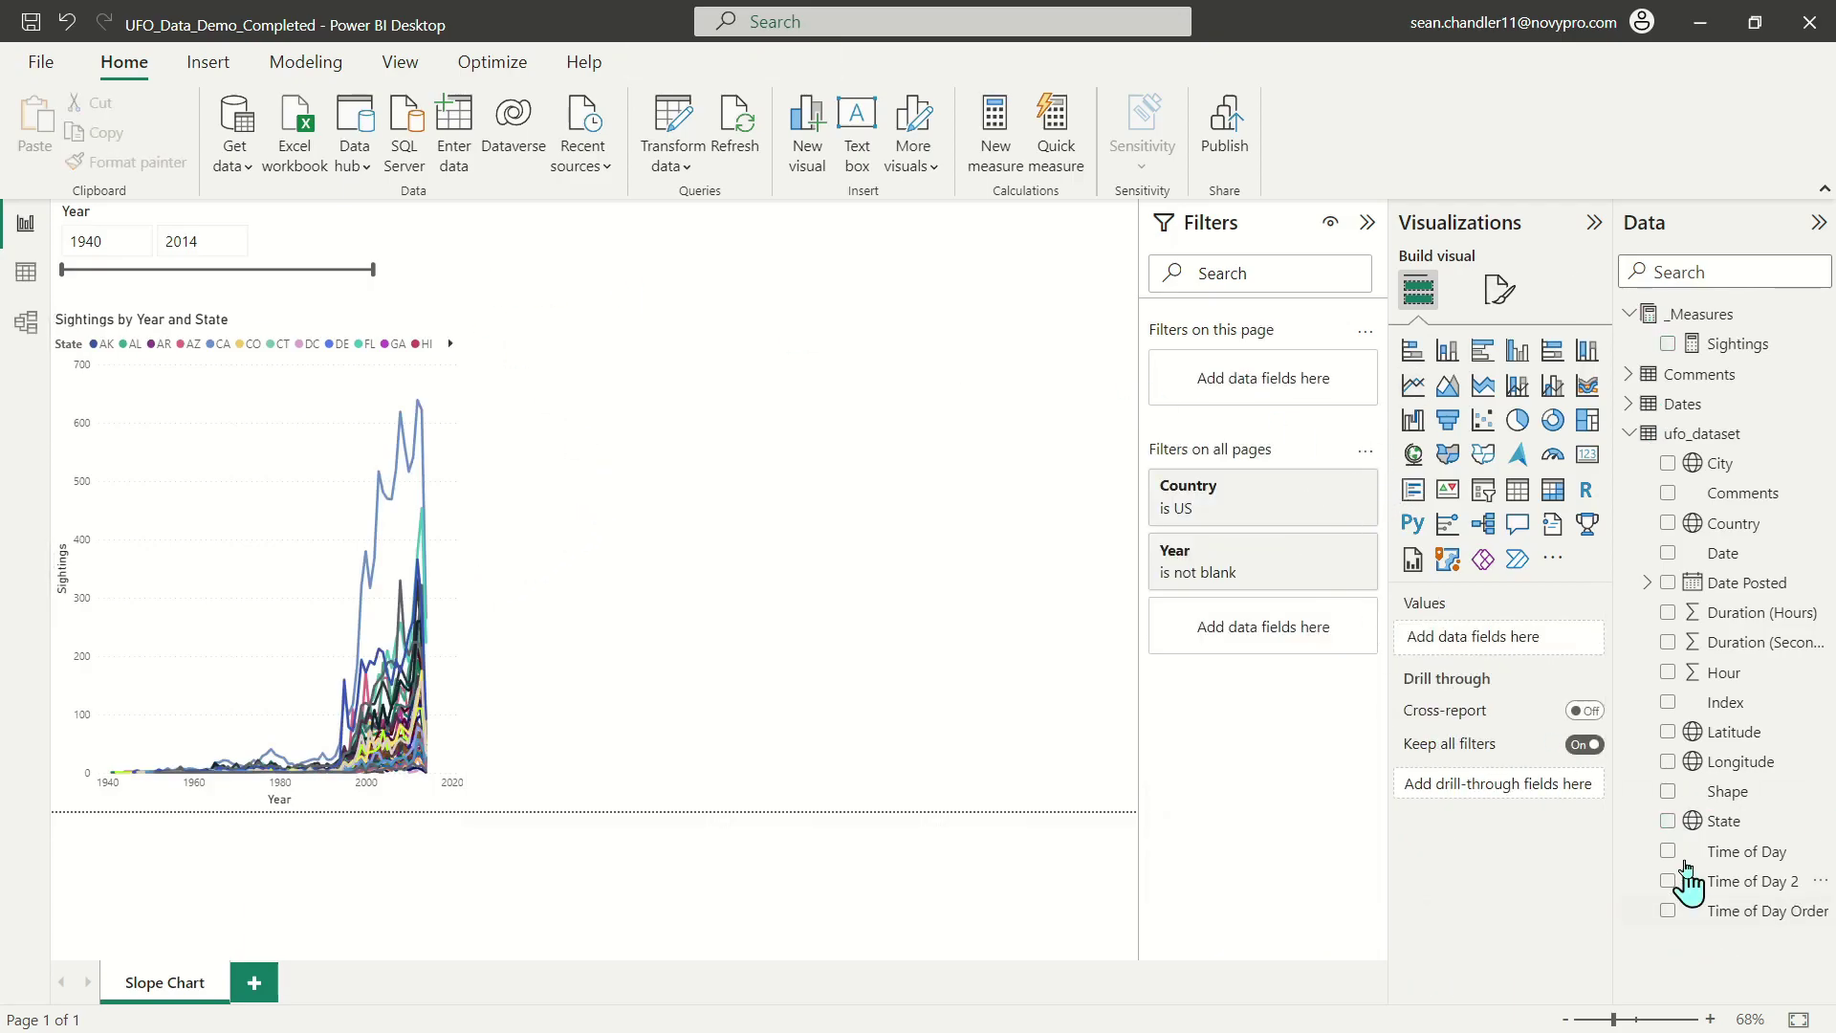
drag(1721, 821, 675, 344)
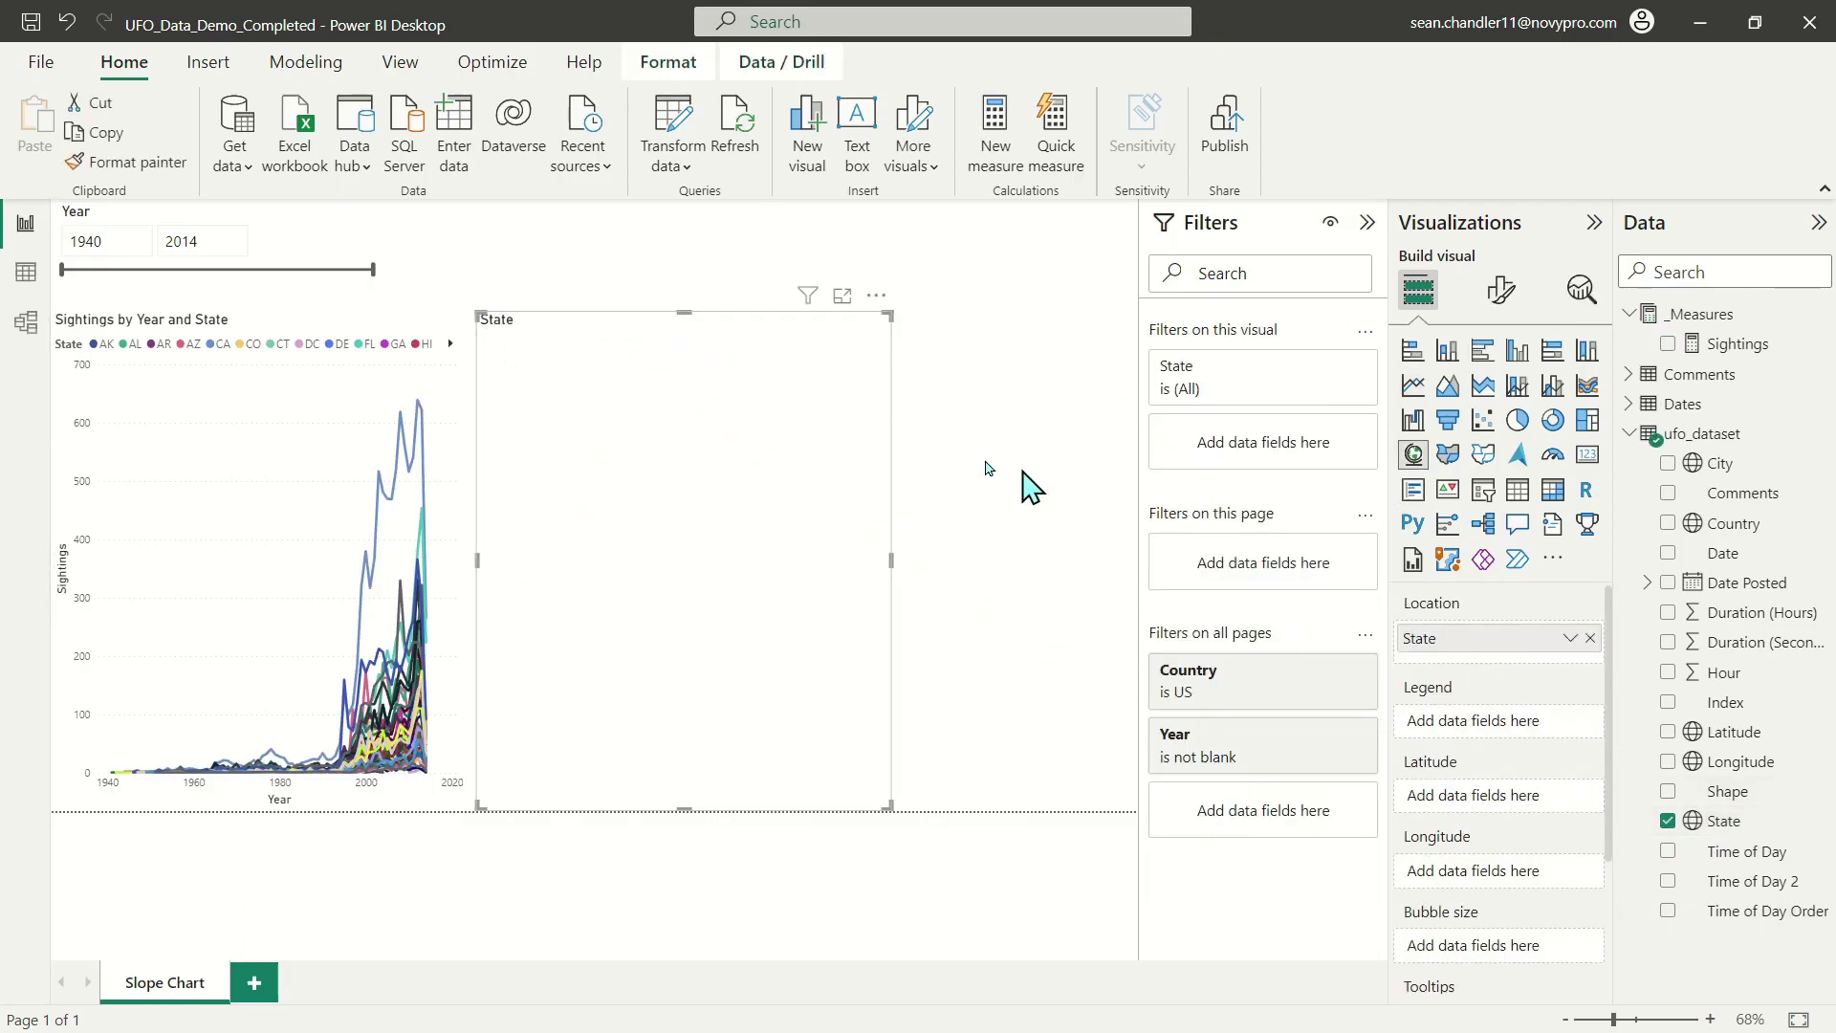
click(1483, 489)
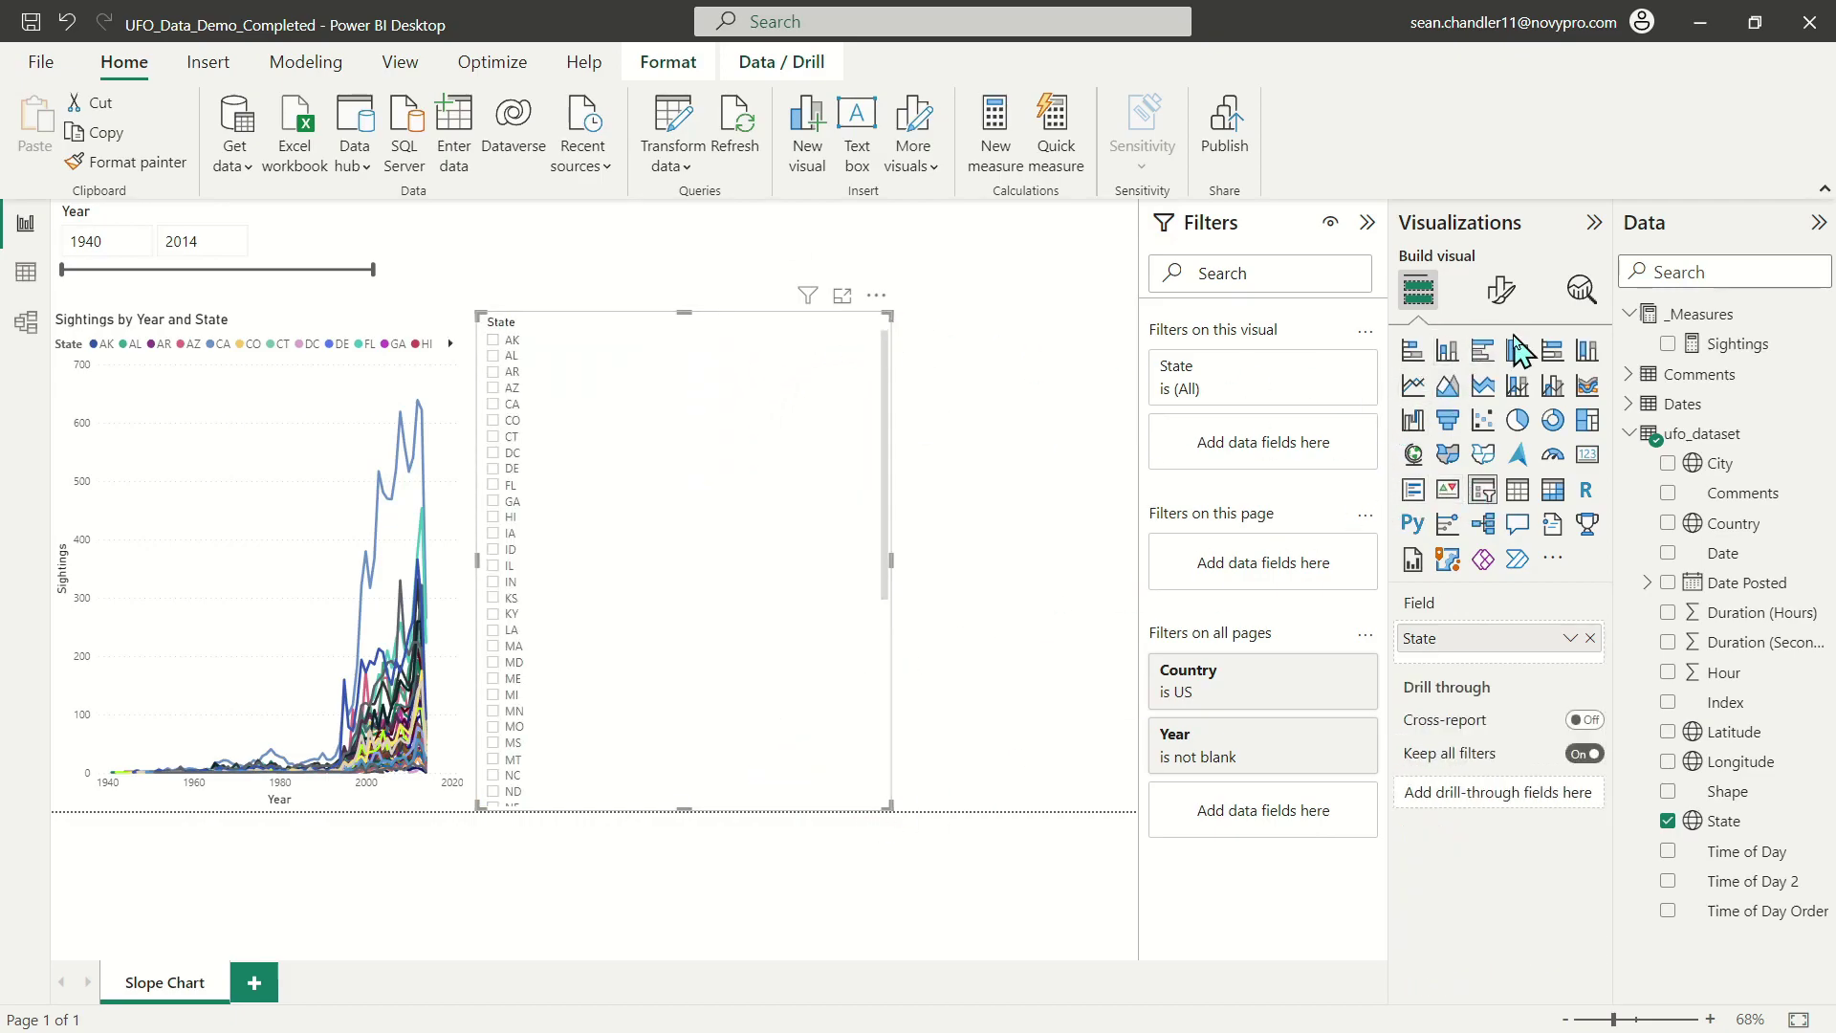
click(1501, 288)
click(1453, 467)
click(1492, 587)
click(1502, 676)
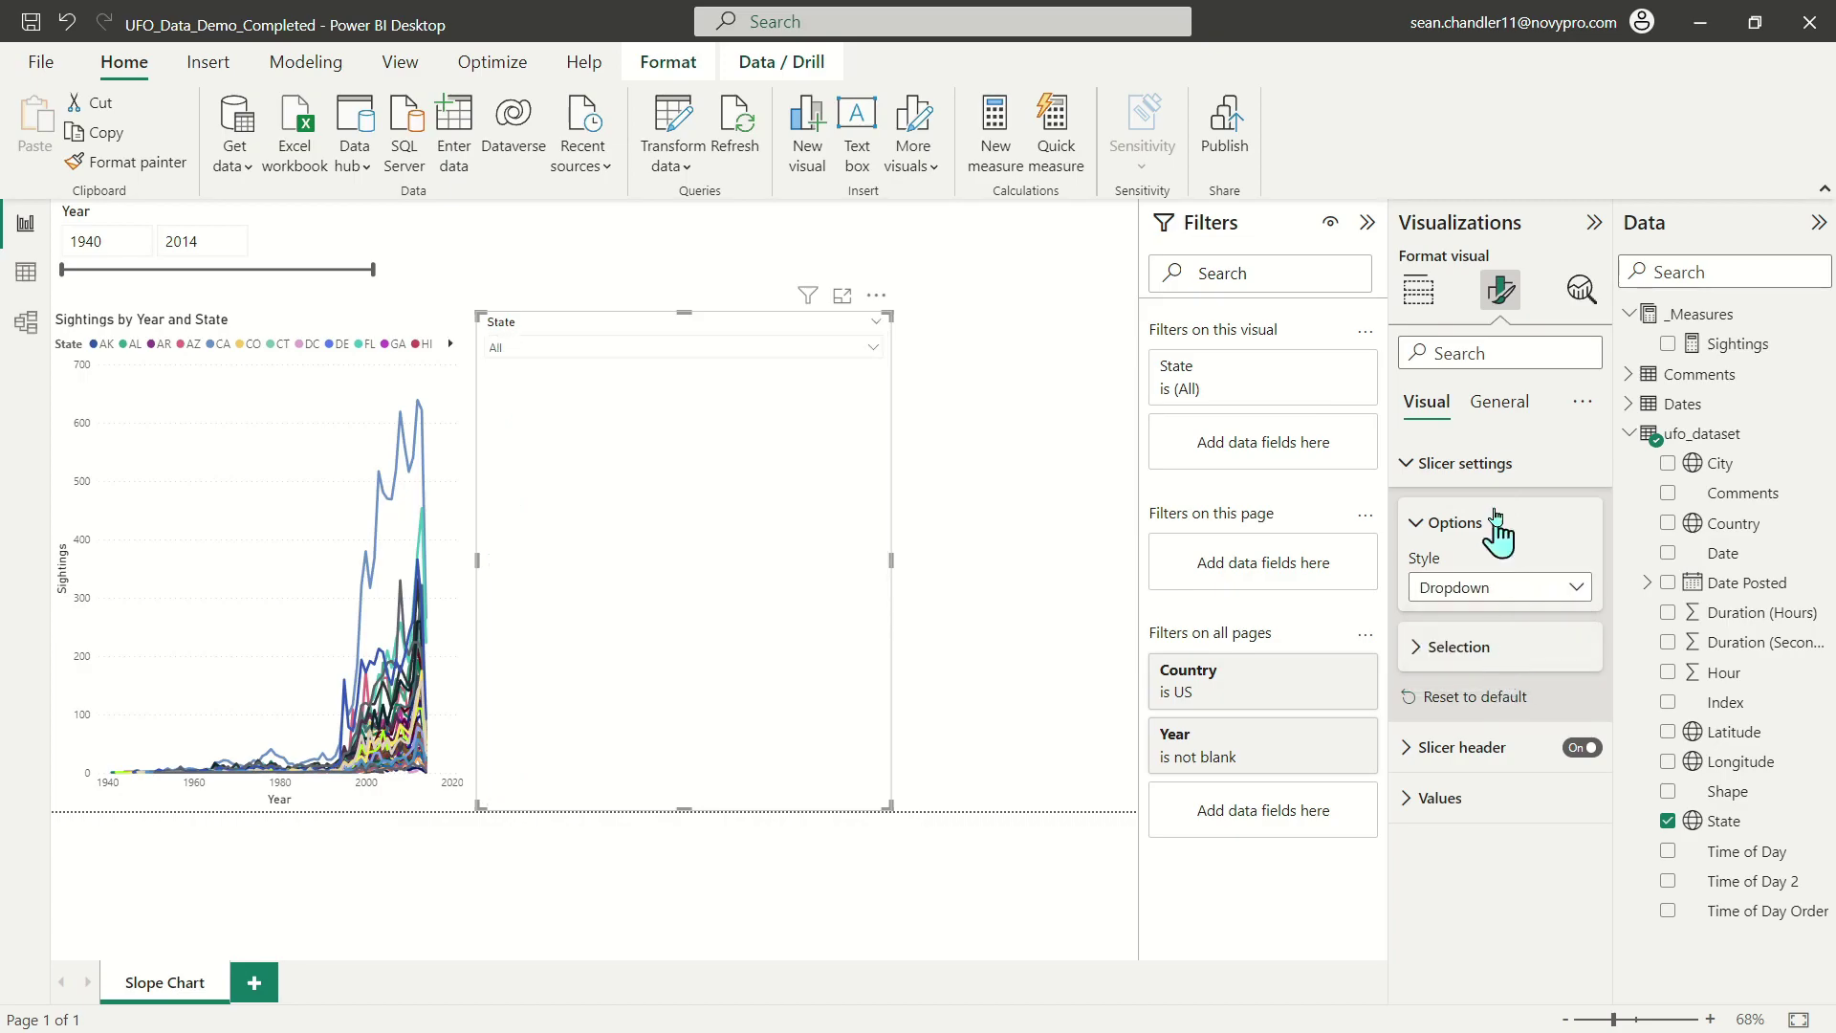
Adjust the State slicer's font and header settings, shrink it, and place it beside the Year slicer.
click(1439, 803)
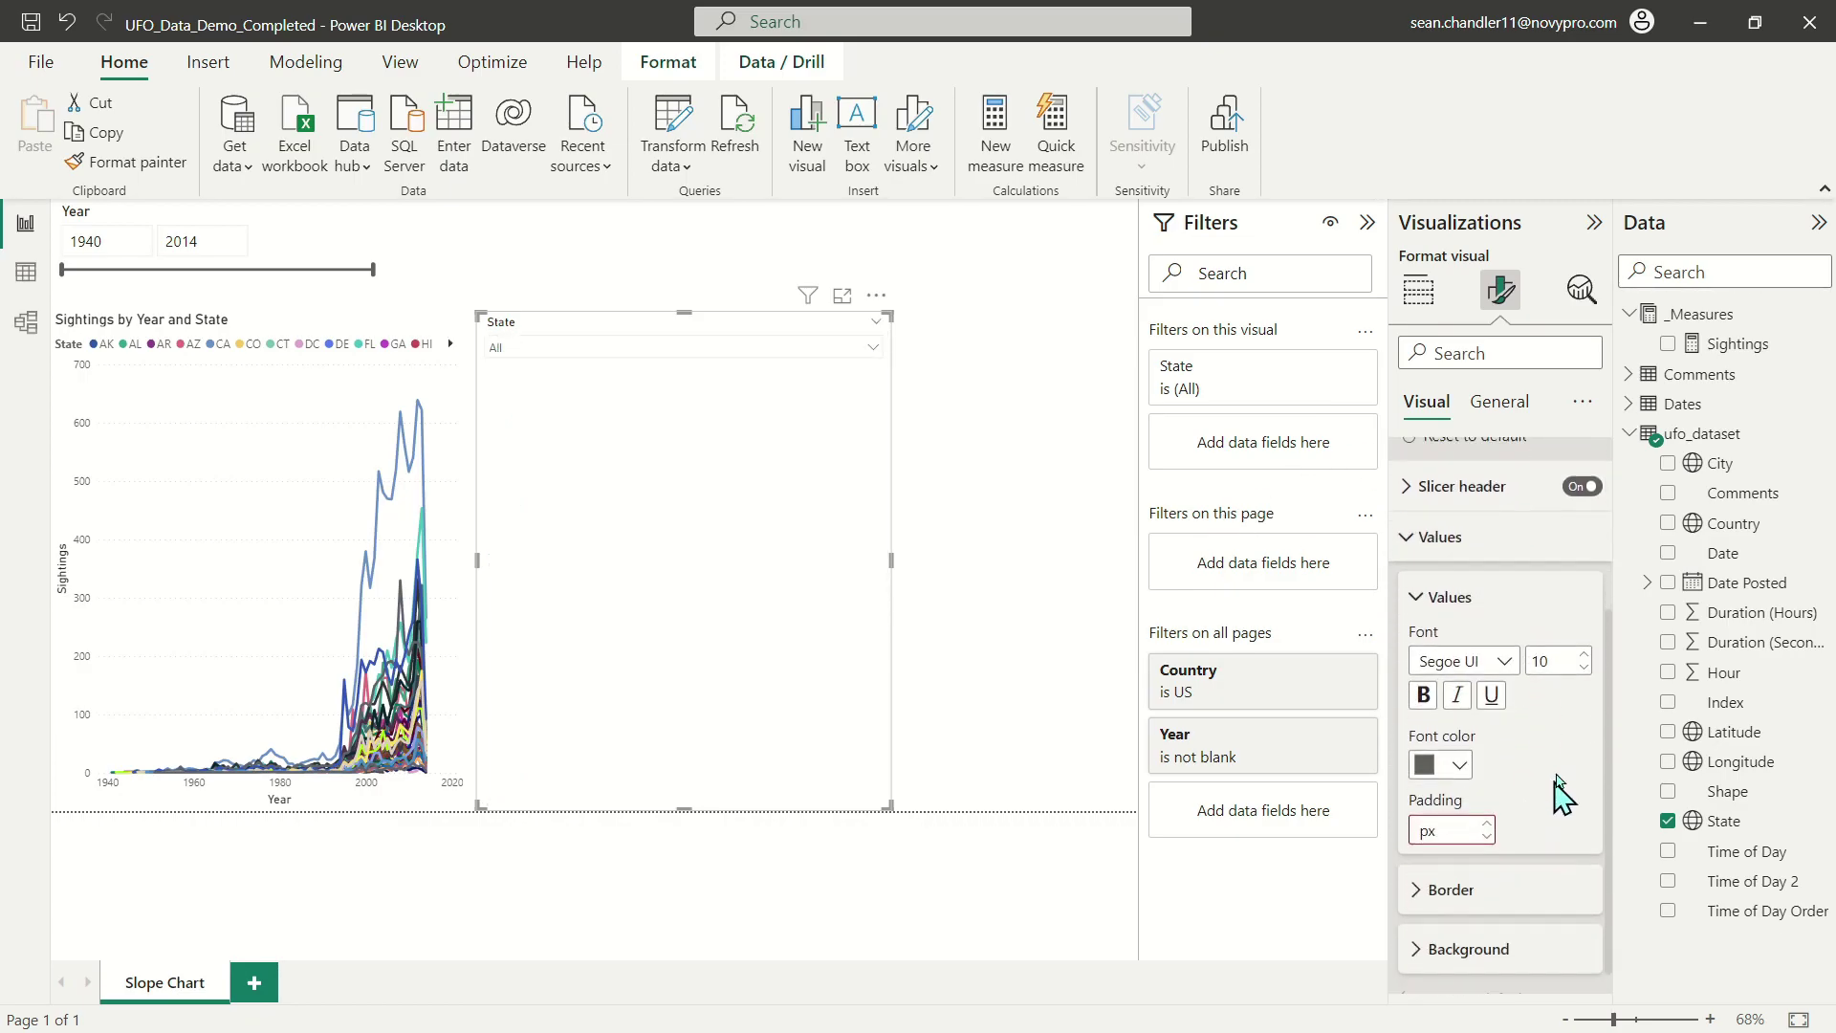
scroll(1556, 811, down, 1)
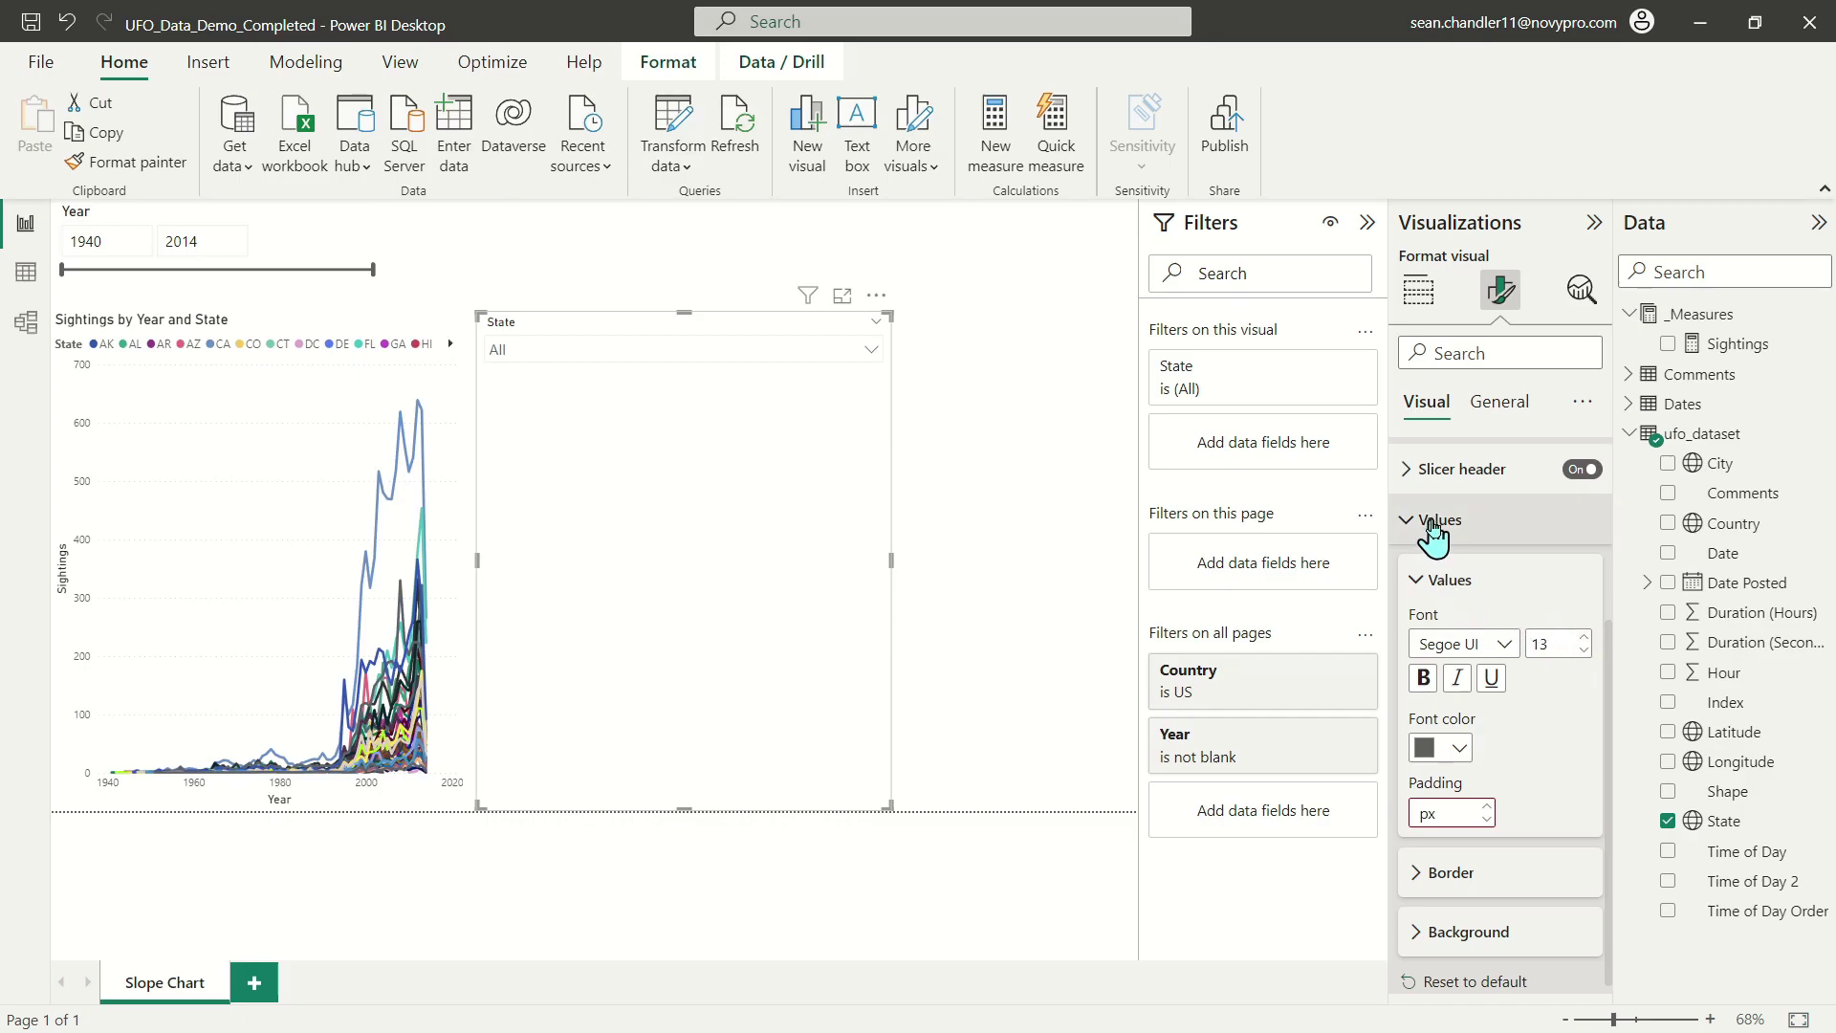
click(1440, 468)
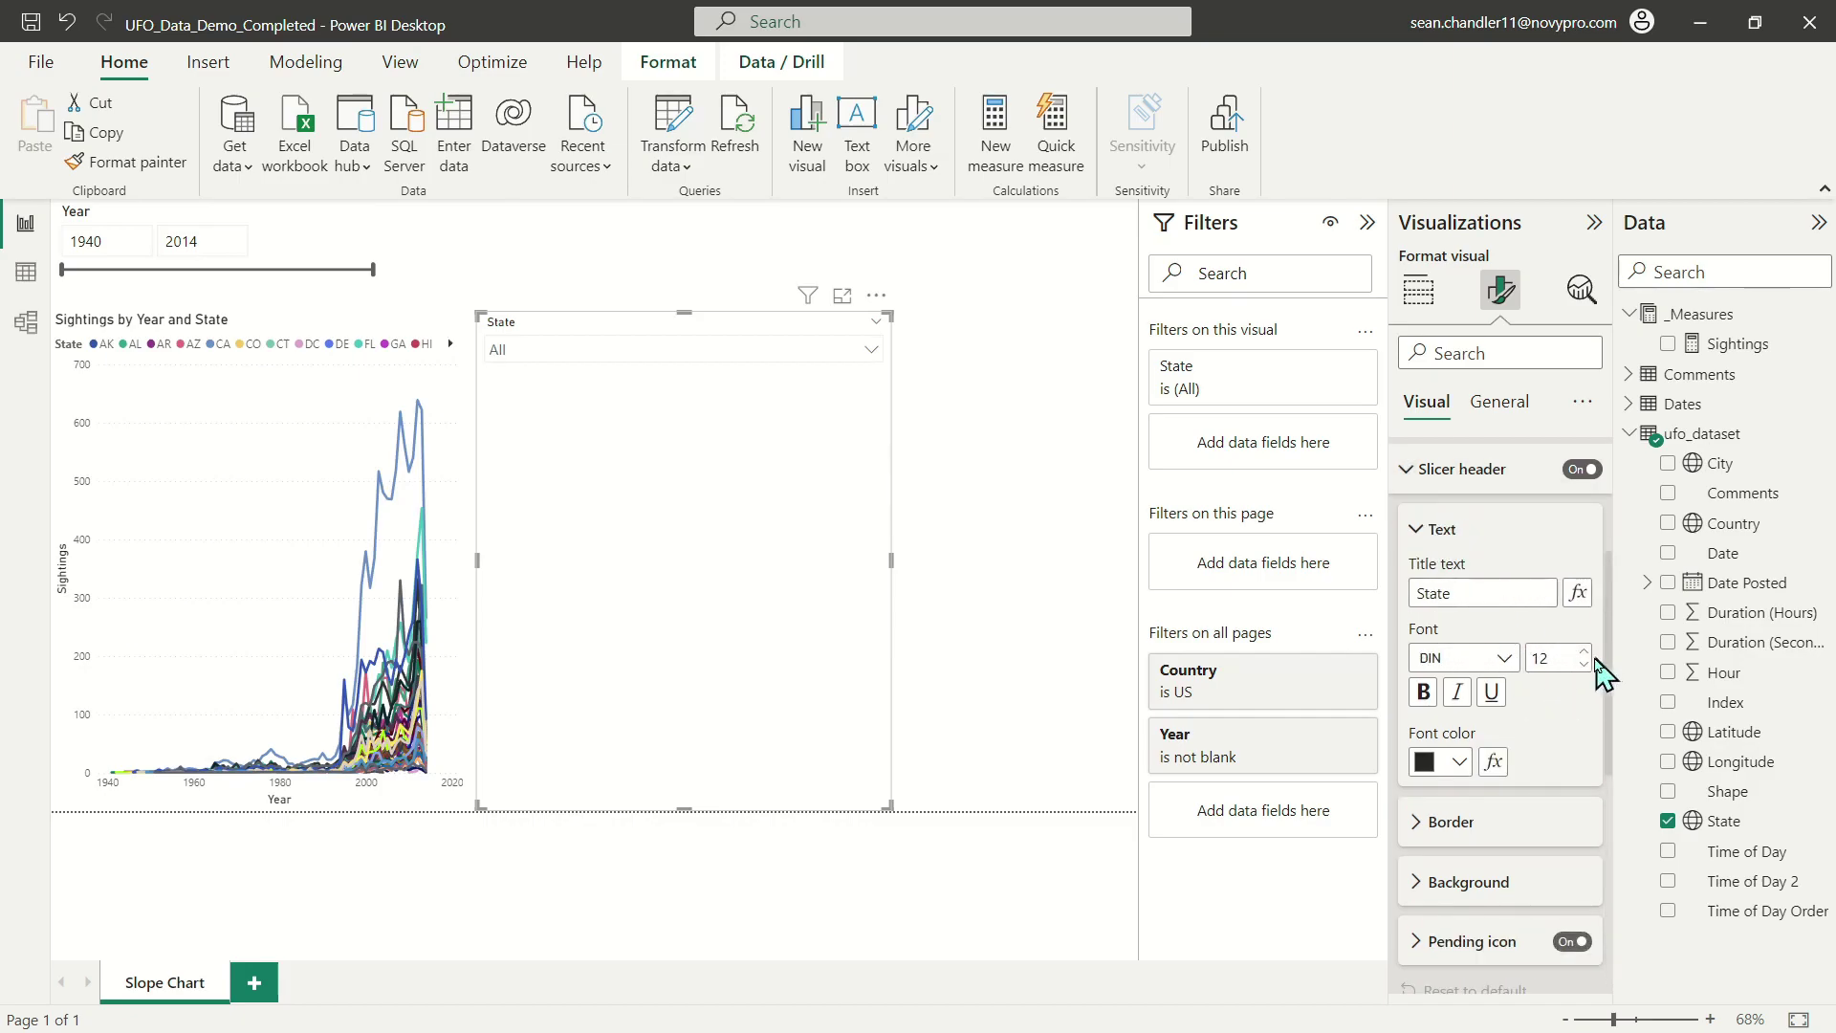
click(899, 815)
drag(886, 803, 925, 387)
drag(689, 345, 671, 233)
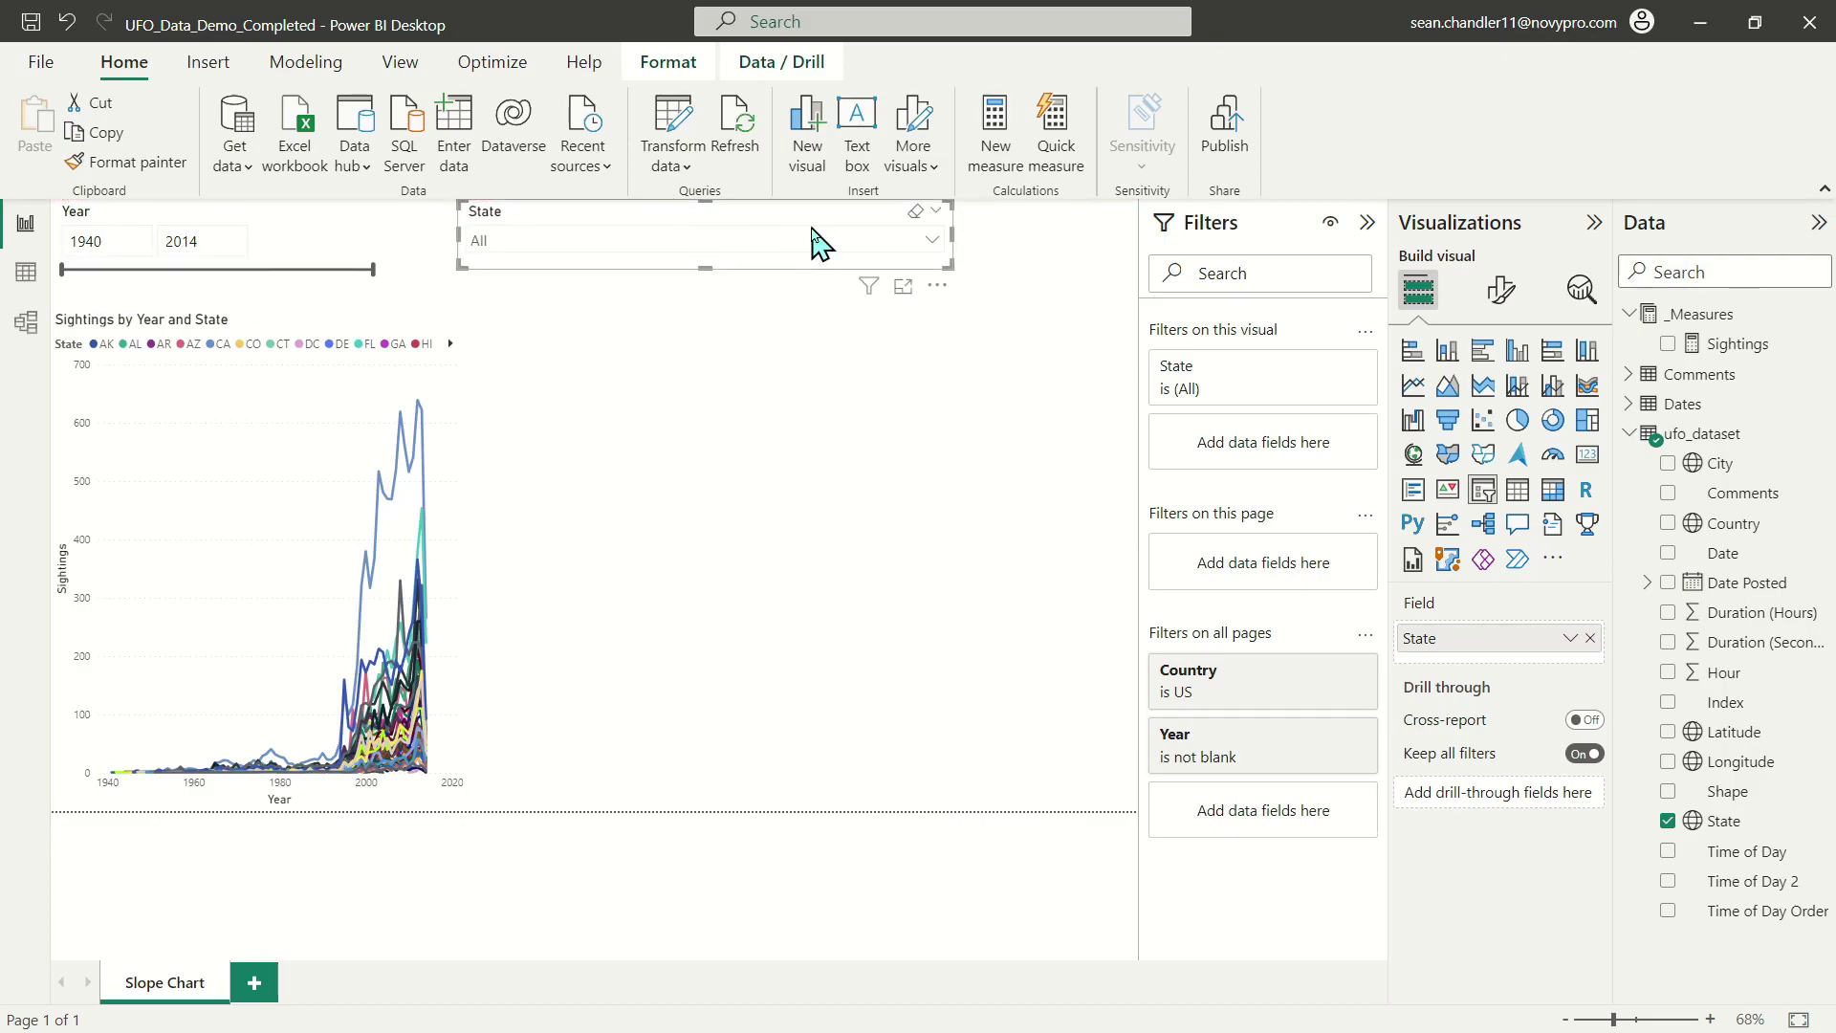
drag(823, 227, 832, 247)
In the State dropdown, select AZ, CA, CO, CT, FL, GA and MA.
click(813, 266)
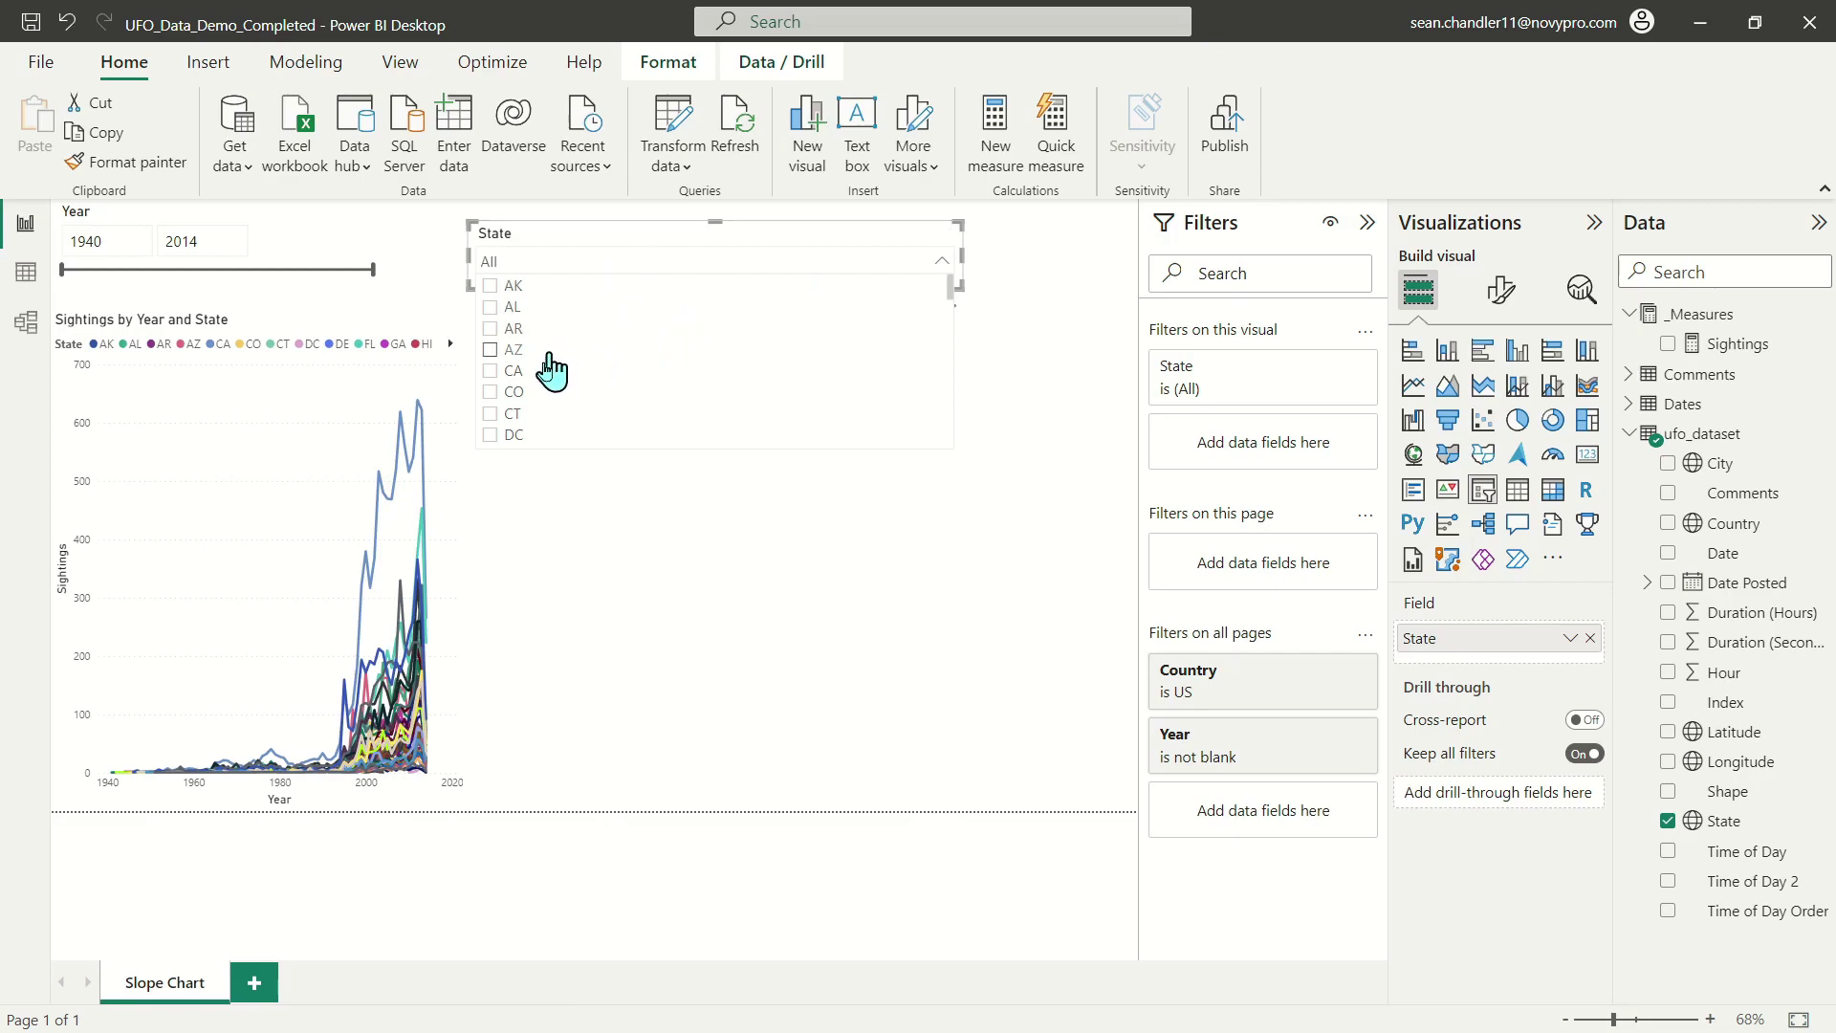
click(491, 350)
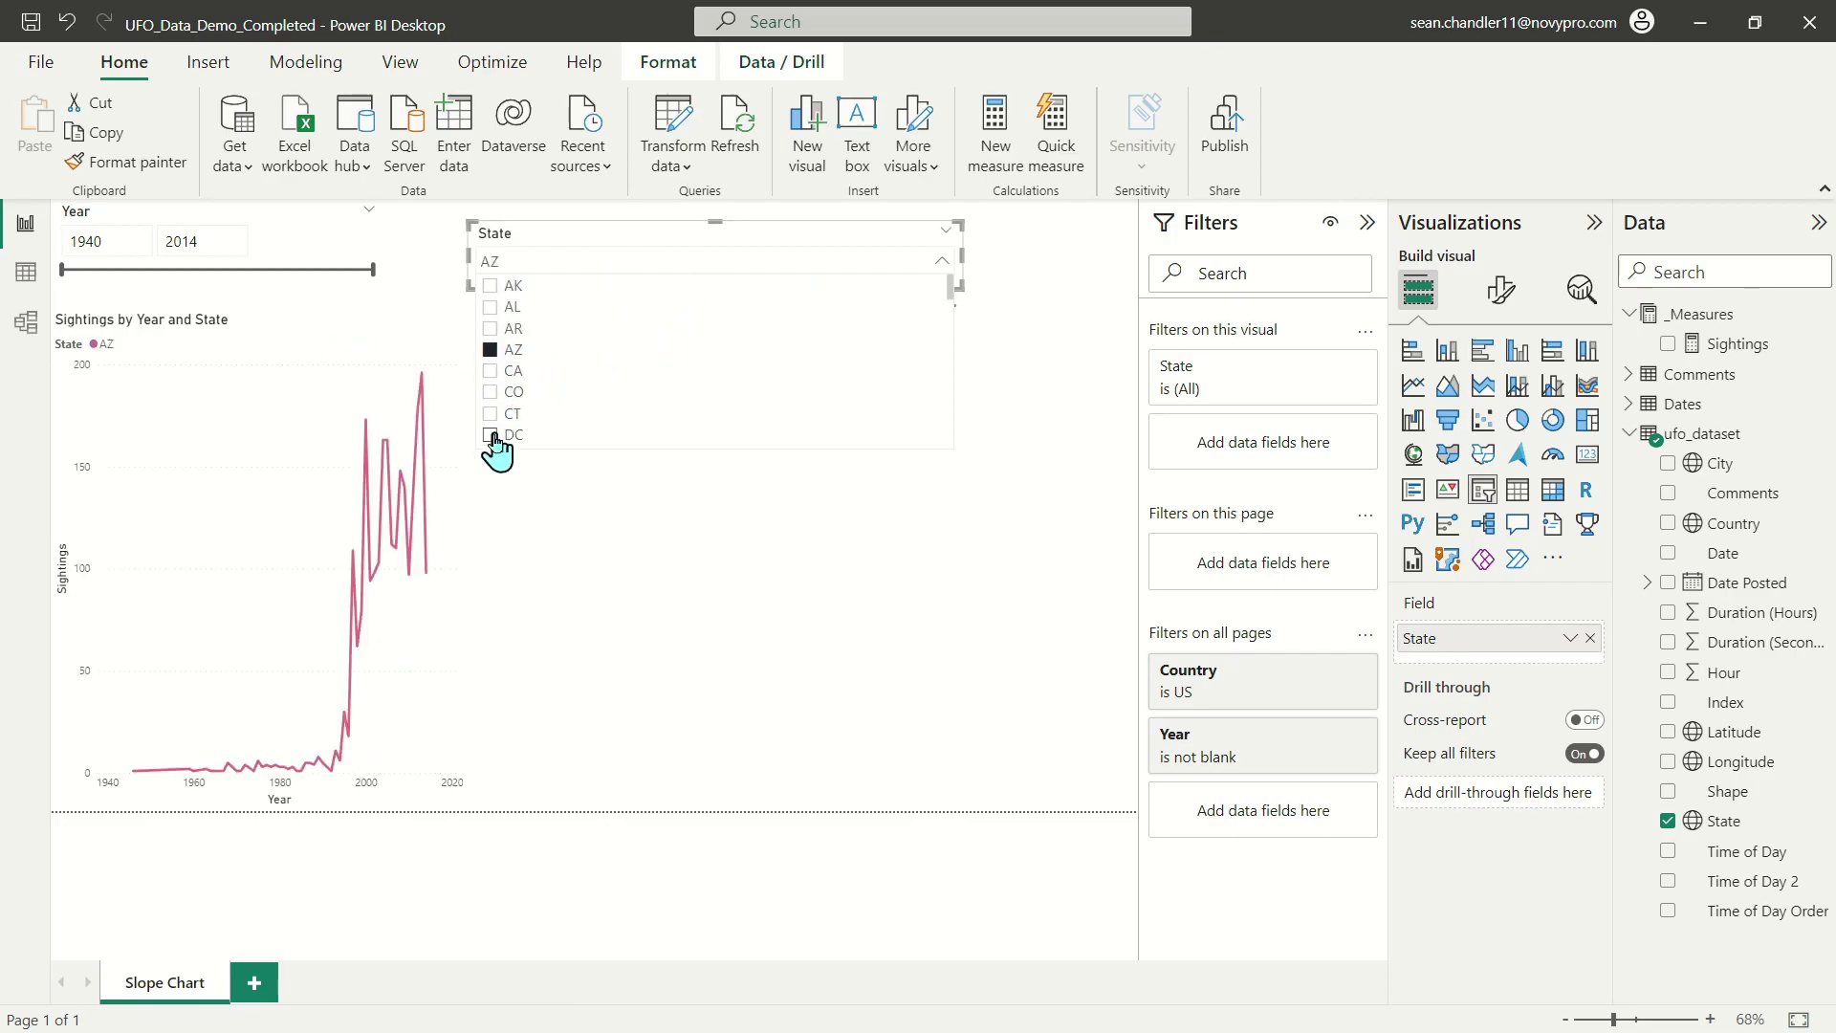
click(491, 371)
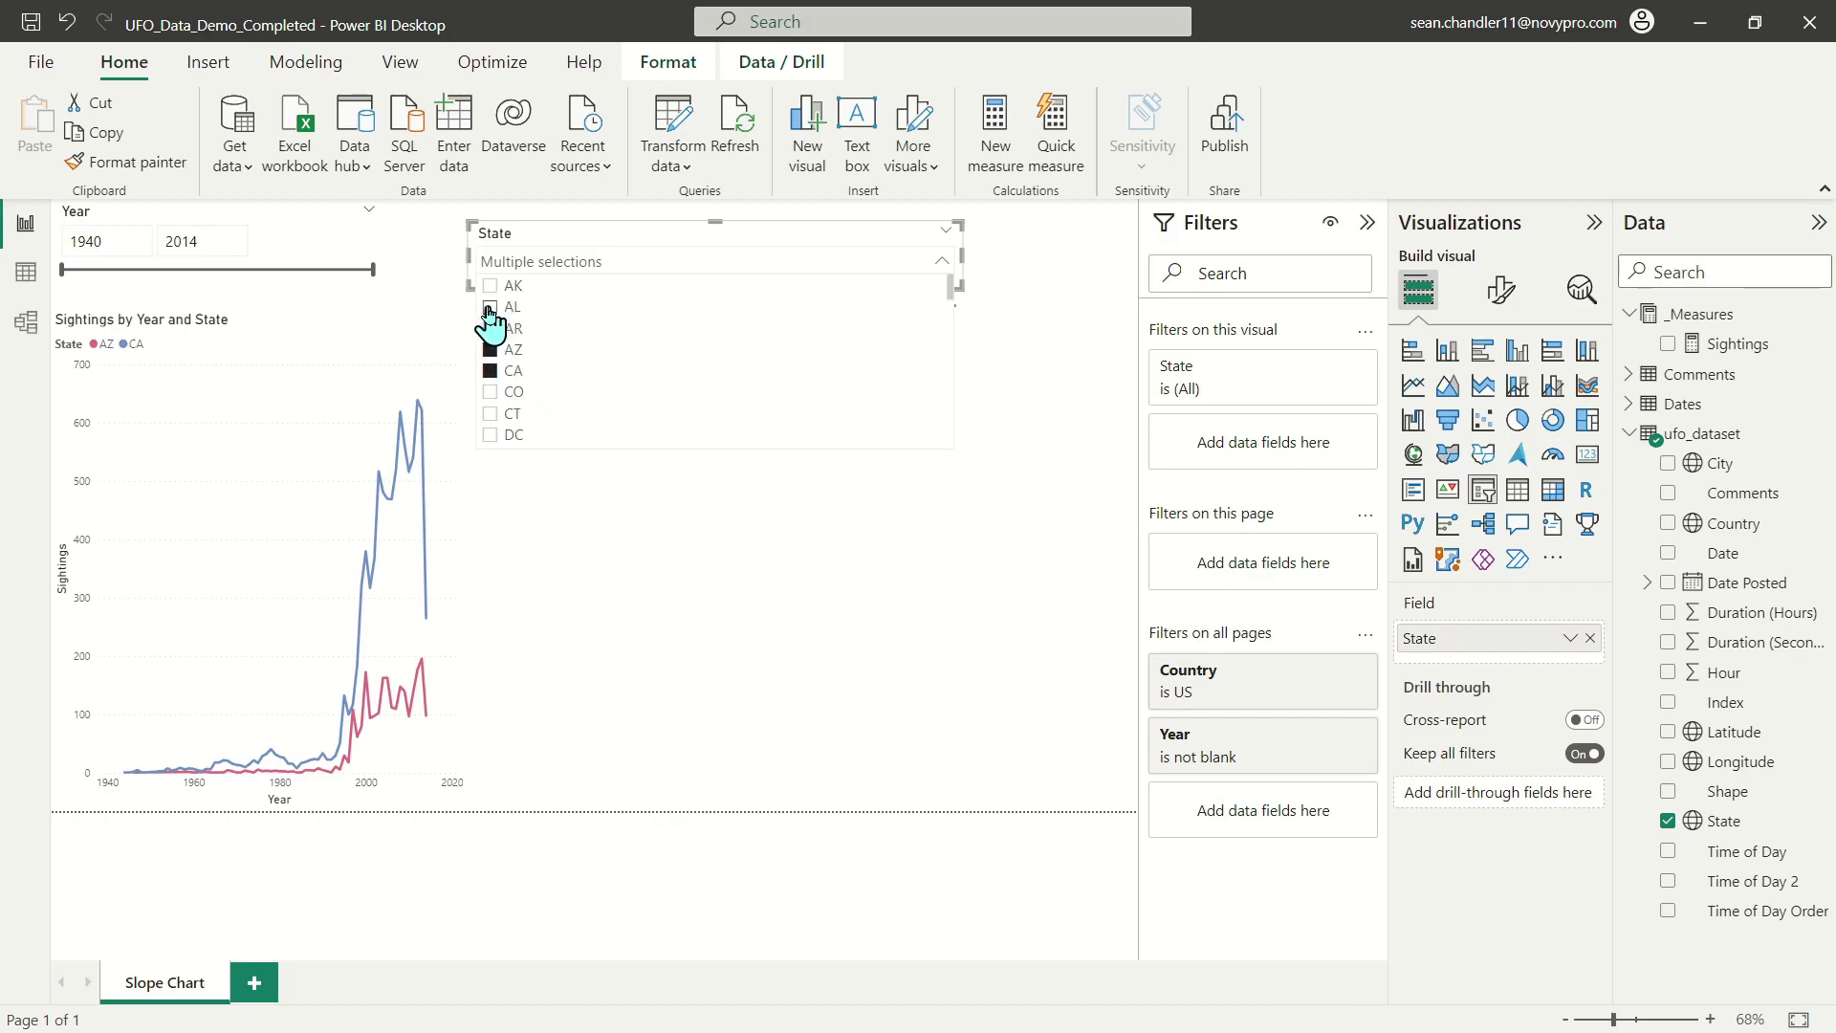
click(491, 414)
click(491, 392)
scroll(560, 362, down, 2)
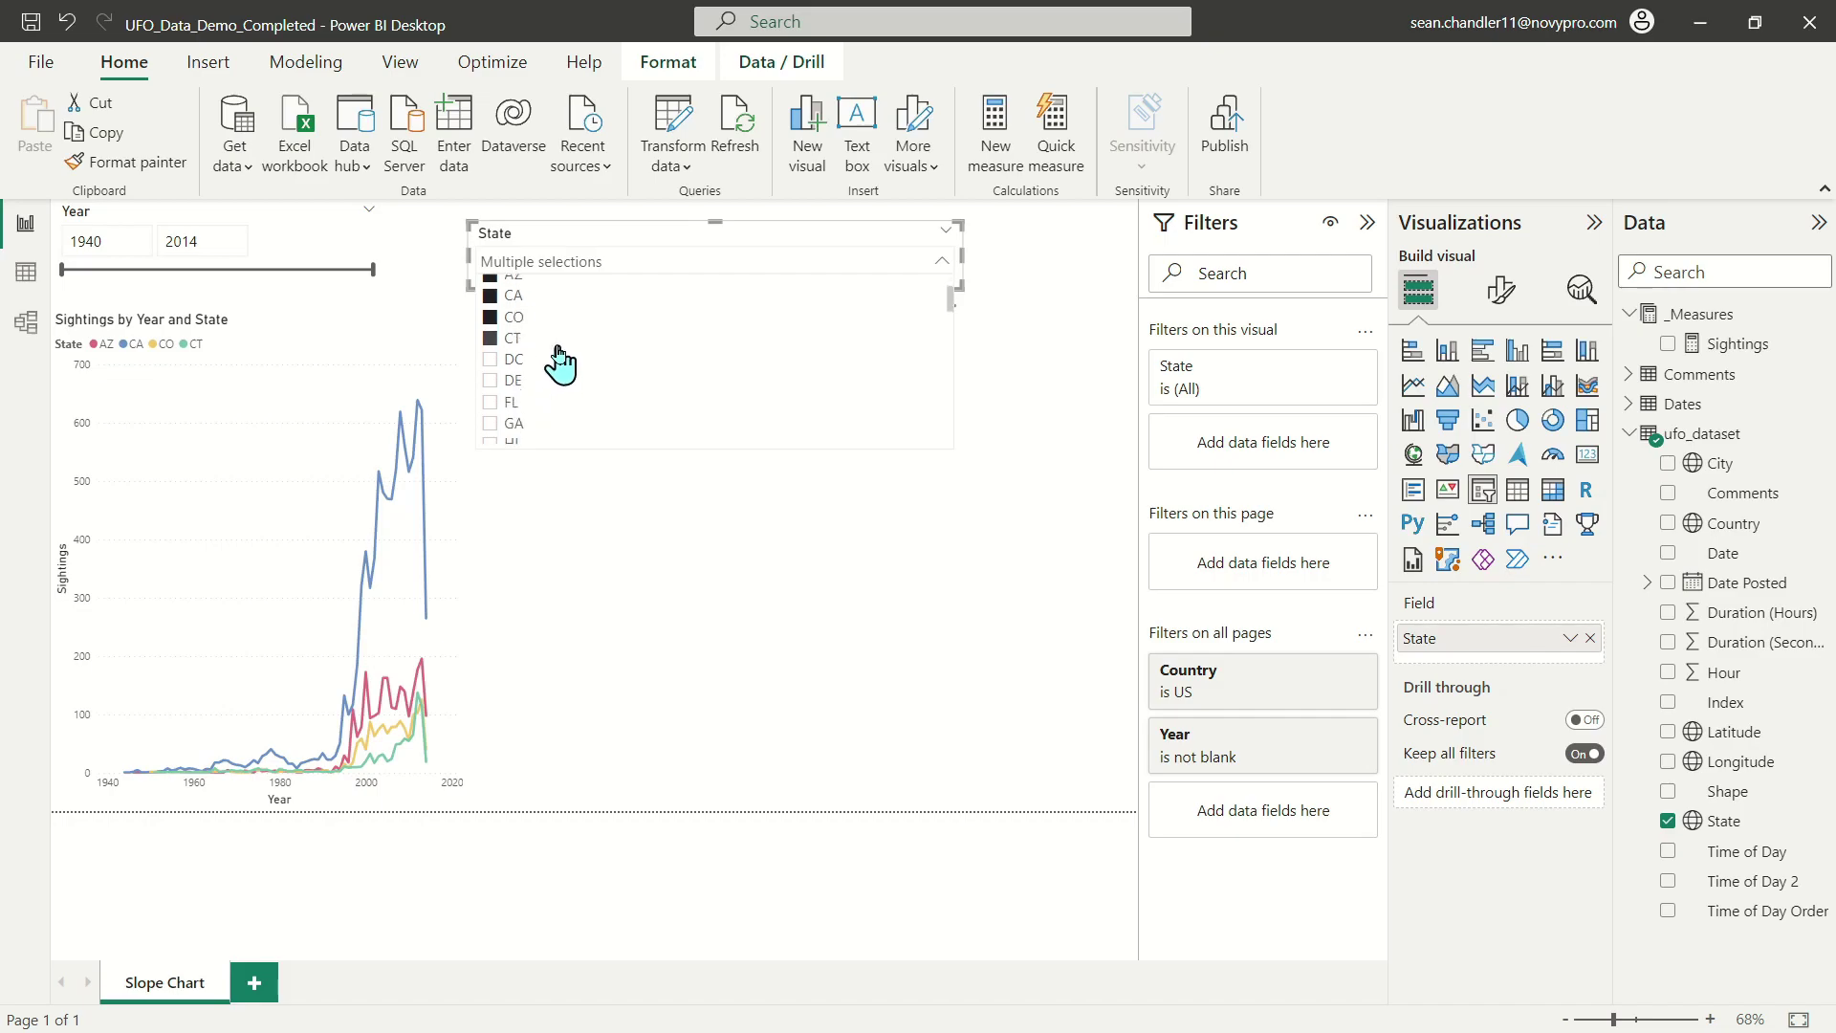
click(491, 392)
click(491, 414)
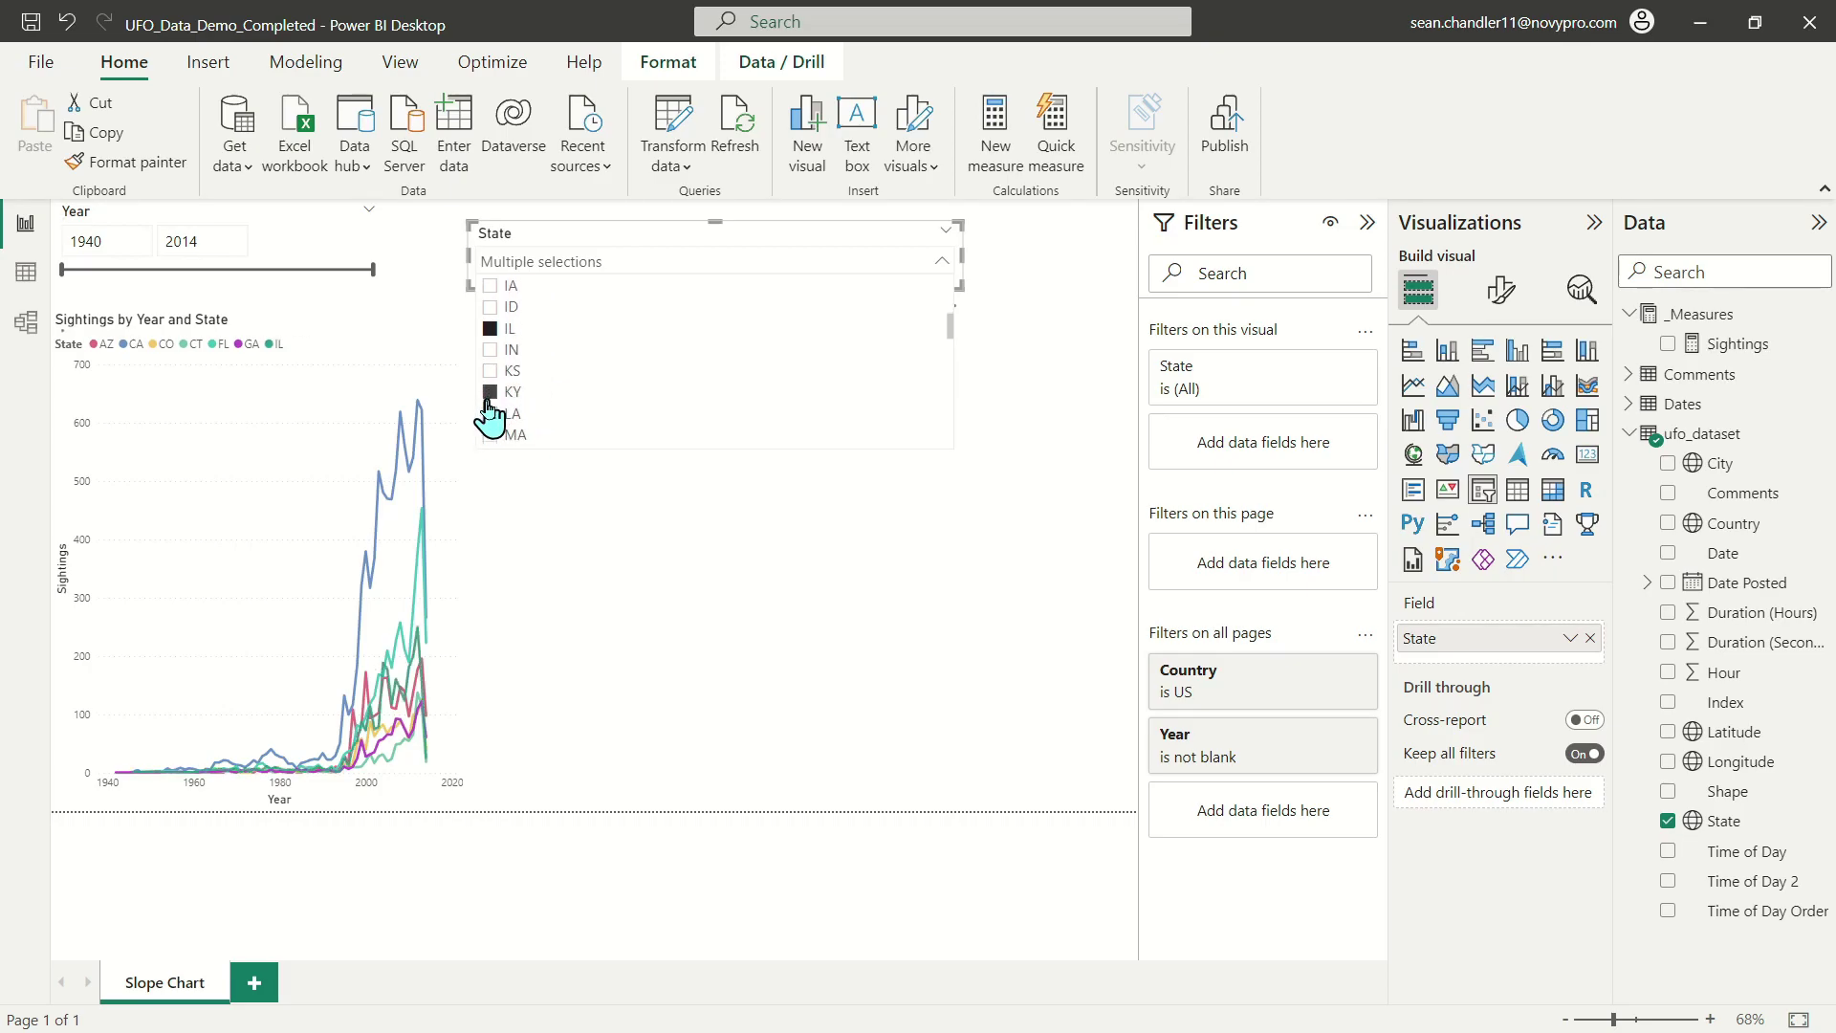
click(491, 436)
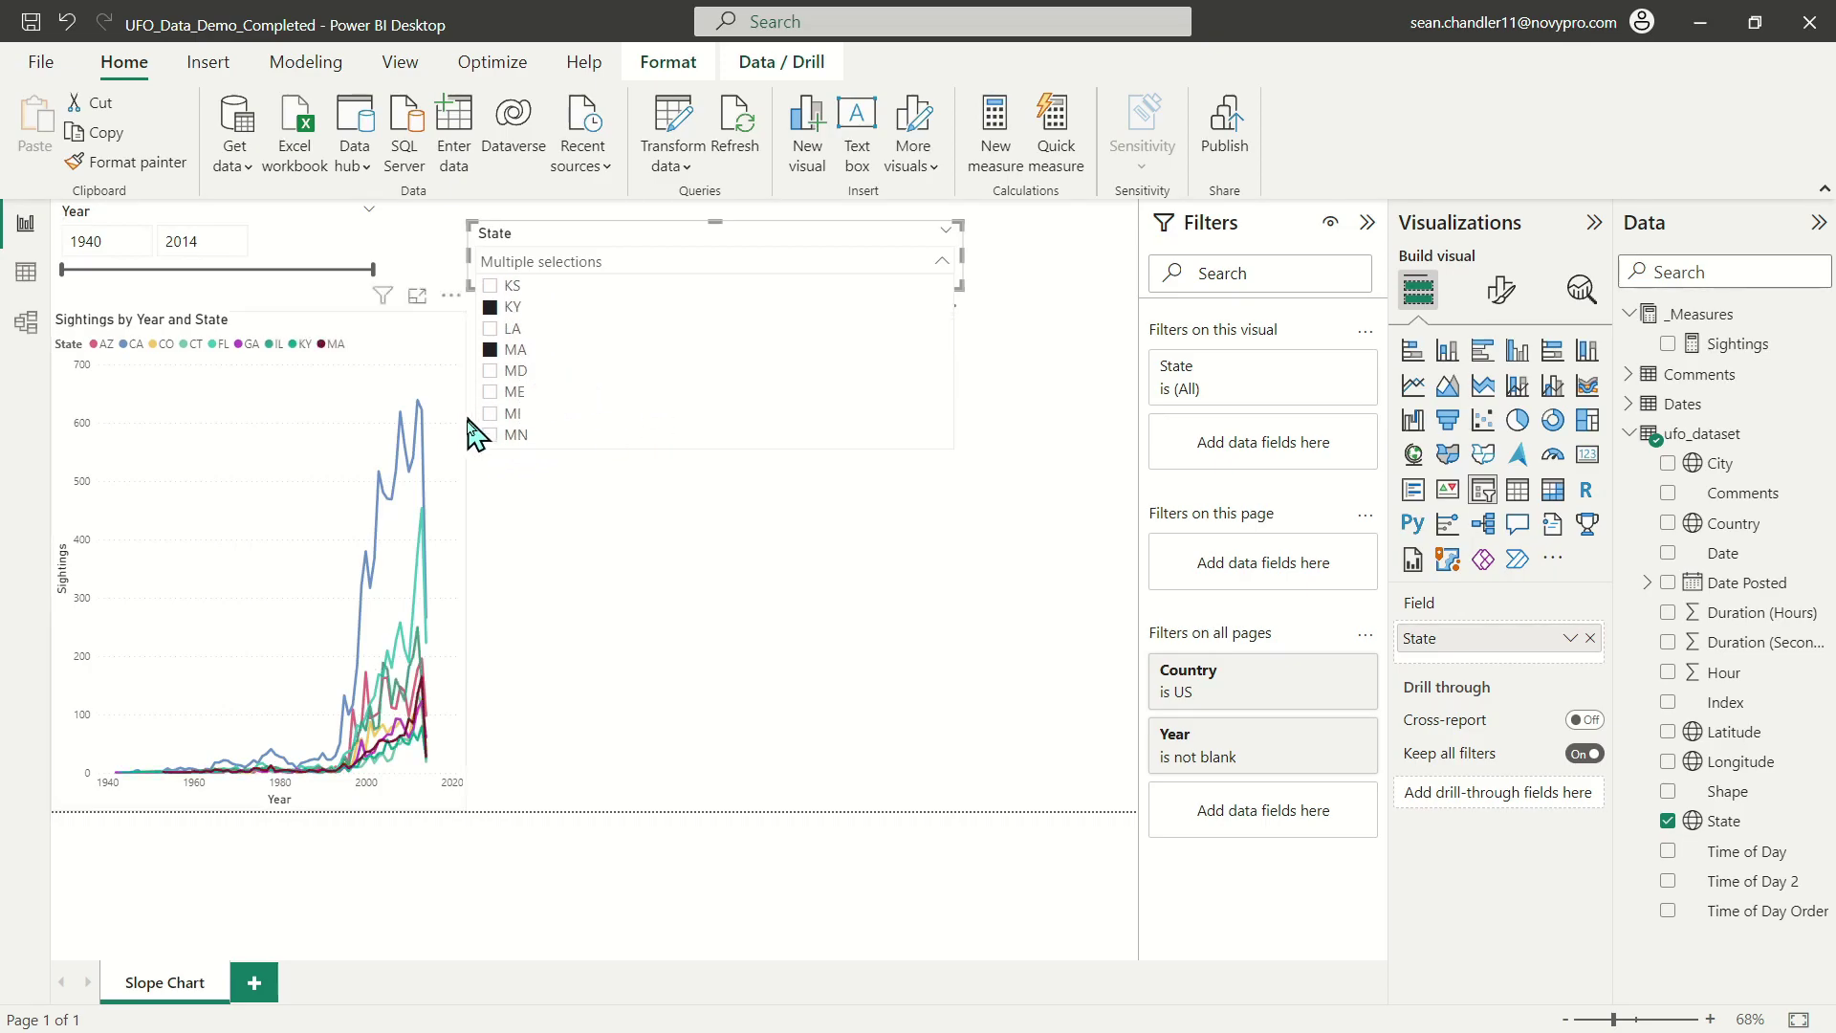
scroll(578, 383, down, 3)
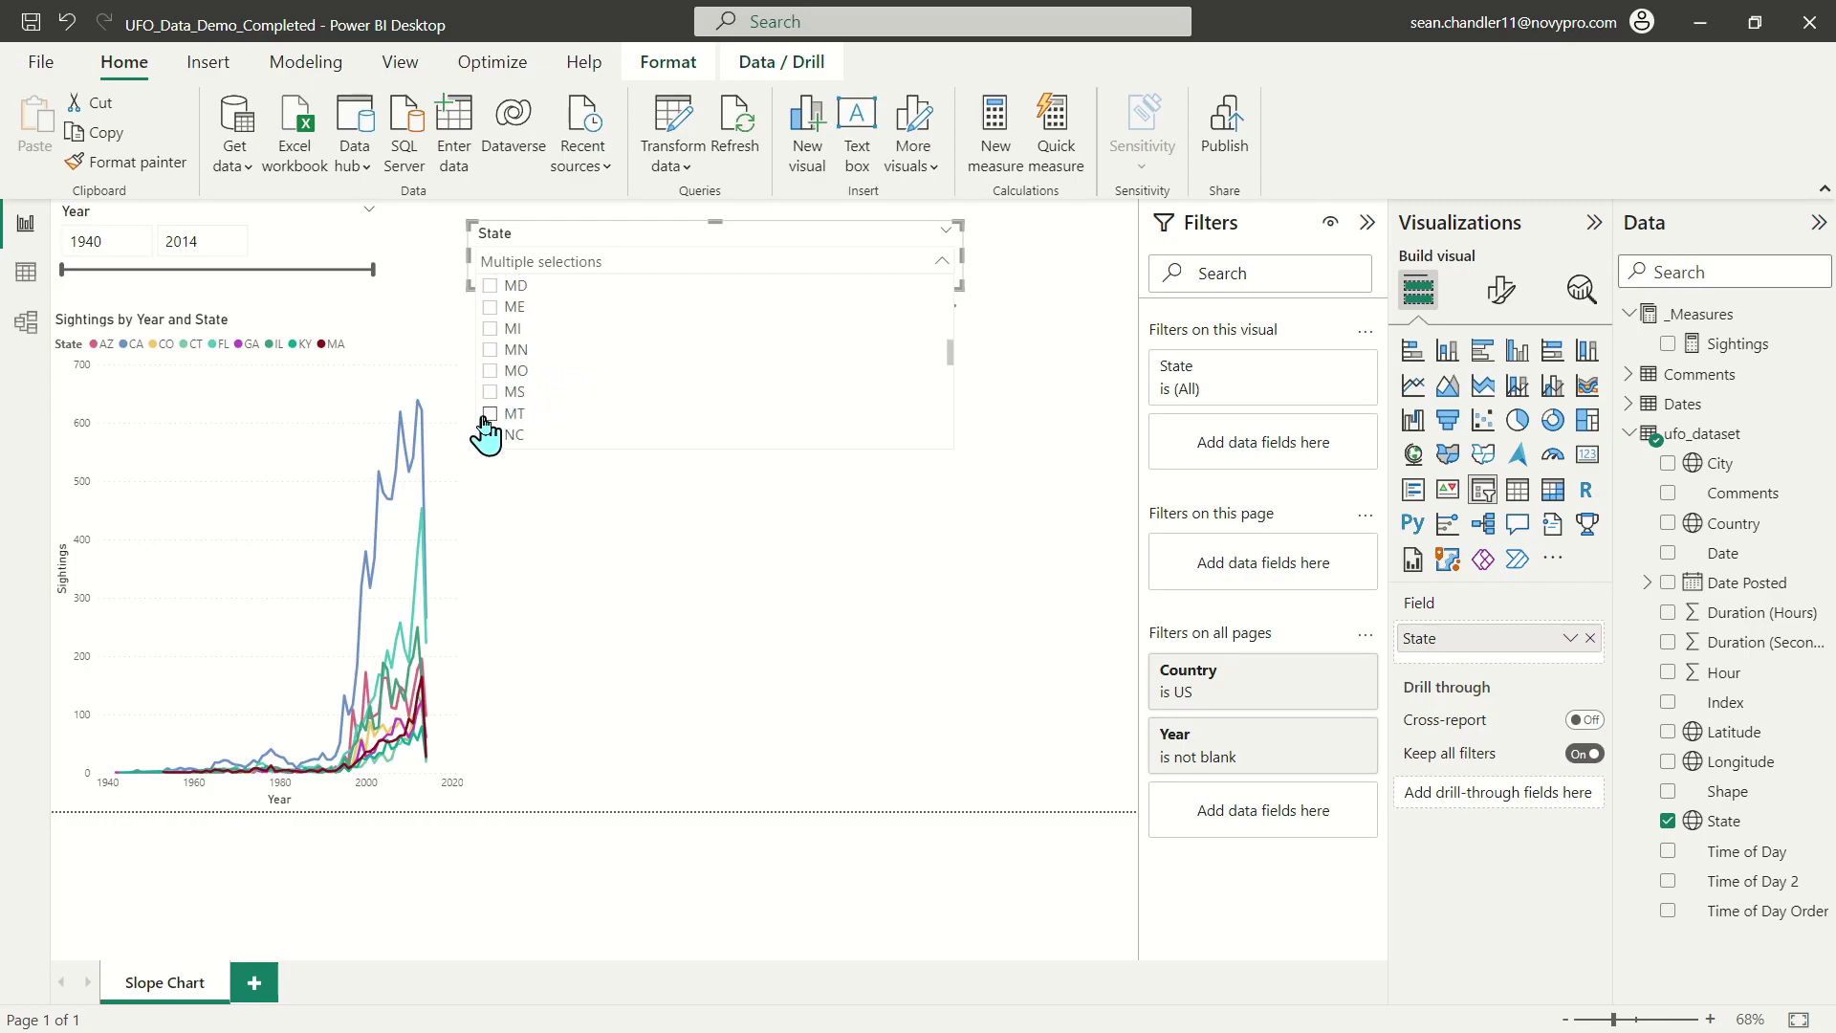
Add NC, NJ, NY, OH, OR, SC, TN, WA and WV to the State selection.
click(491, 437)
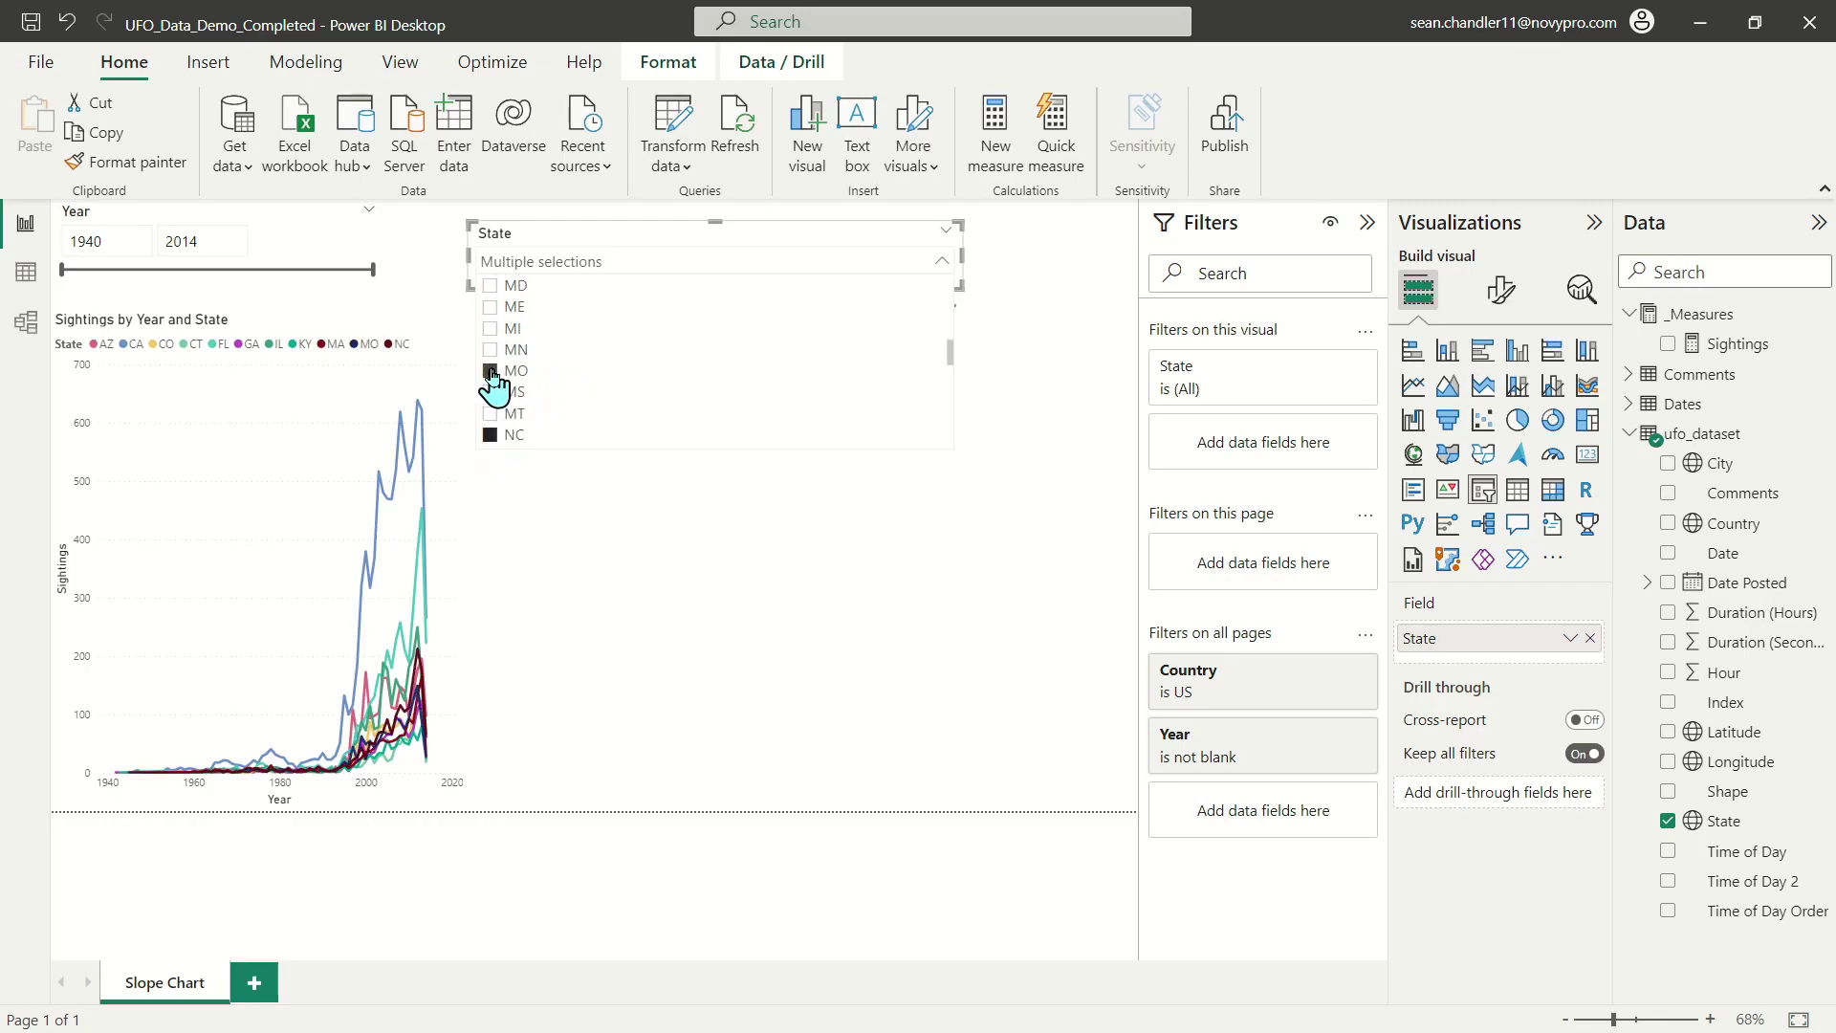
scroll(612, 388, down, 5)
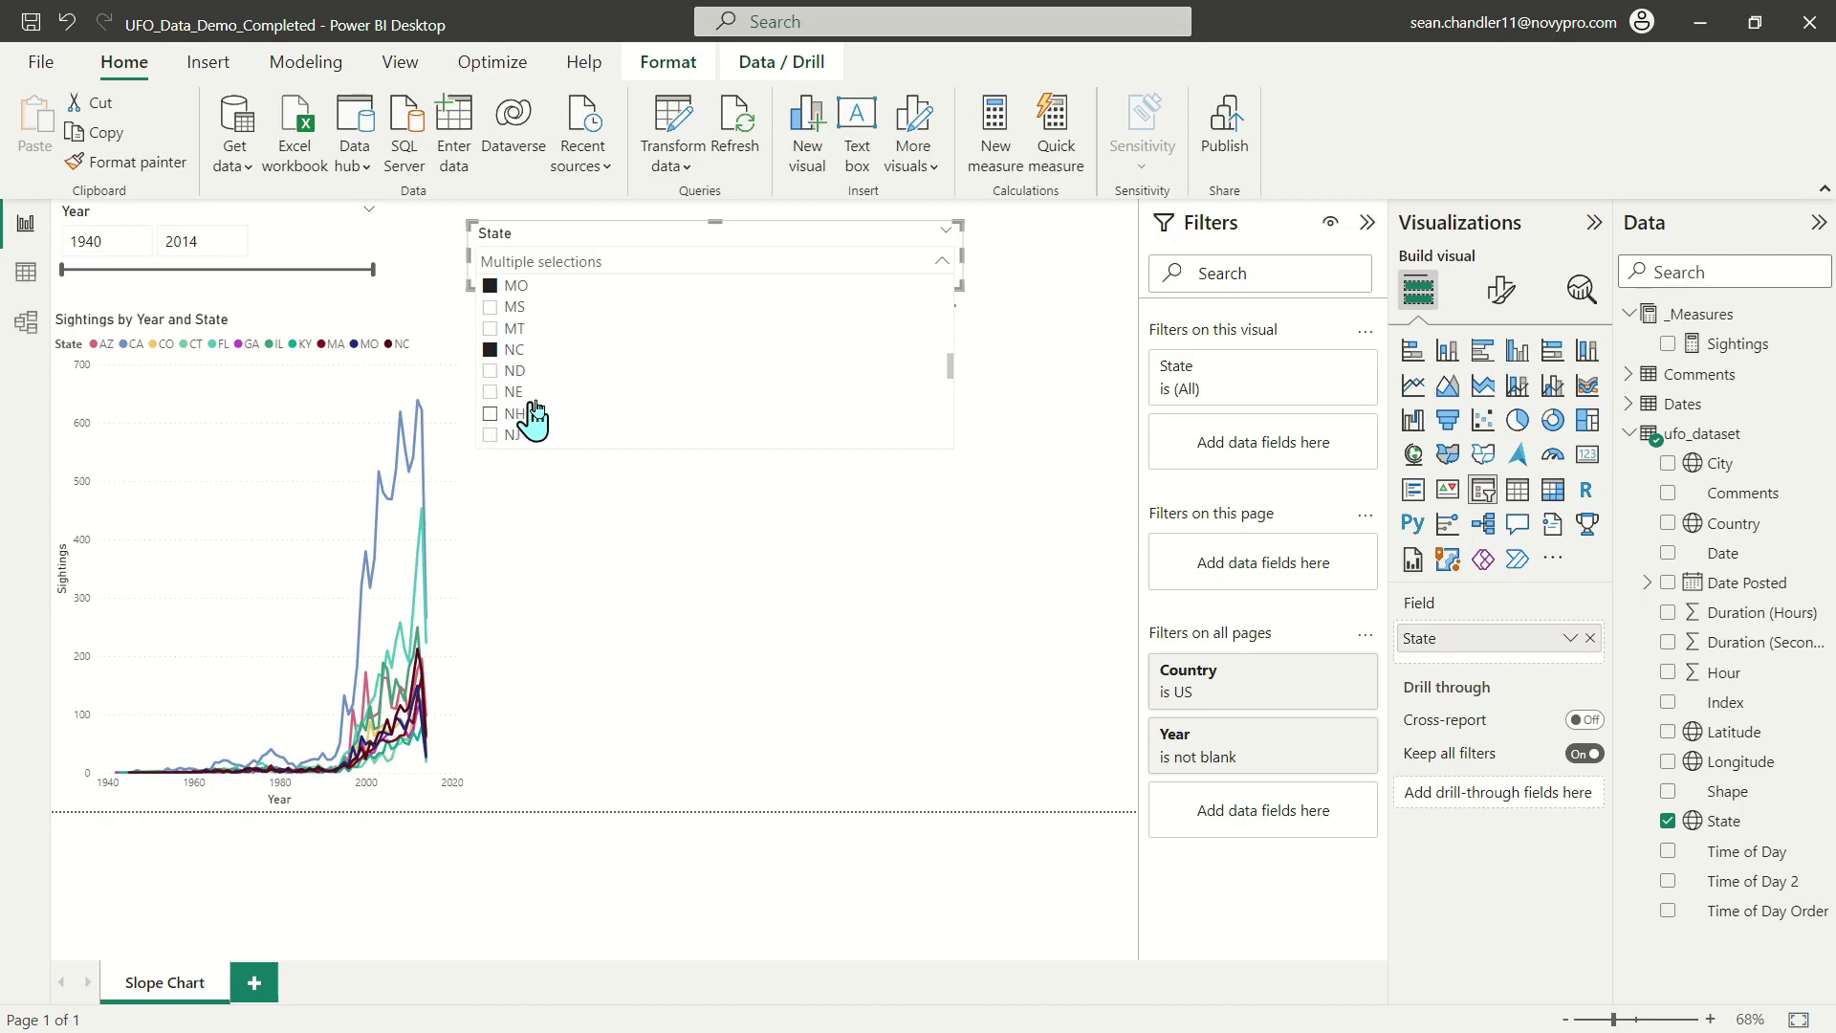
click(490, 350)
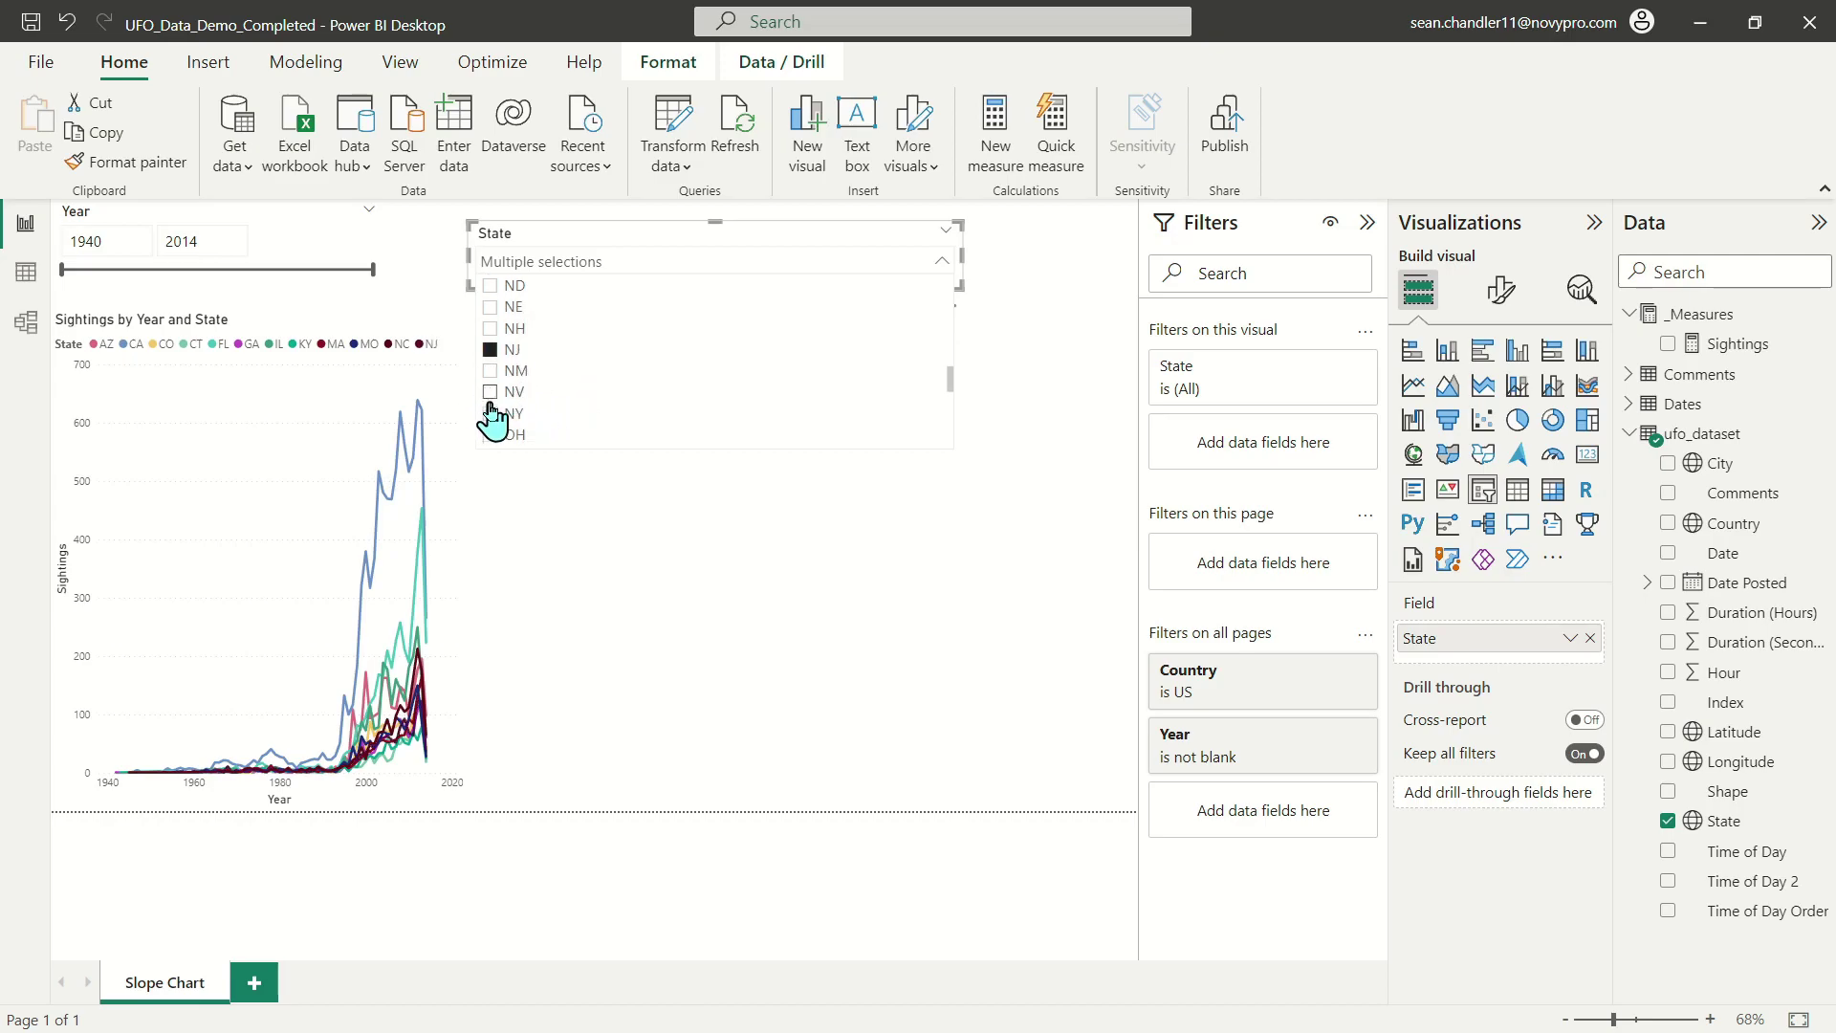
click(526, 413)
click(490, 436)
scroll(579, 377, down, 2)
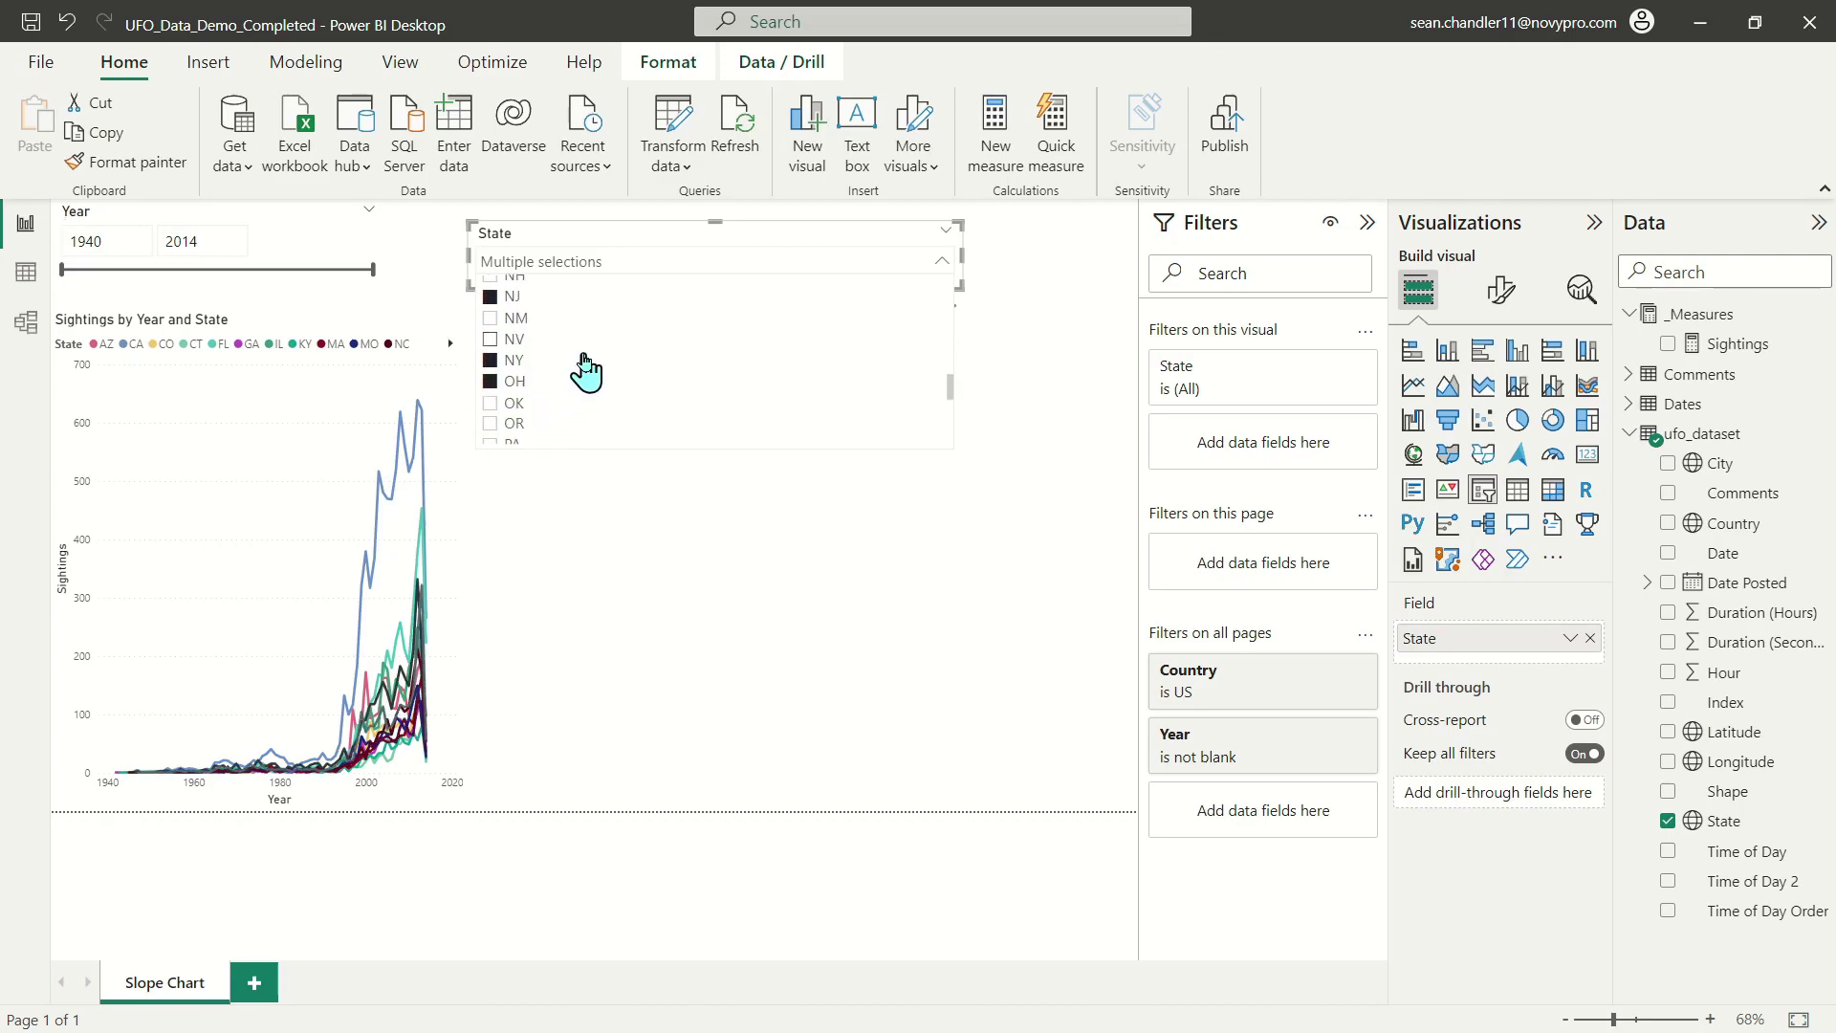
click(490, 392)
scroll(586, 410, down, 3)
click(491, 402)
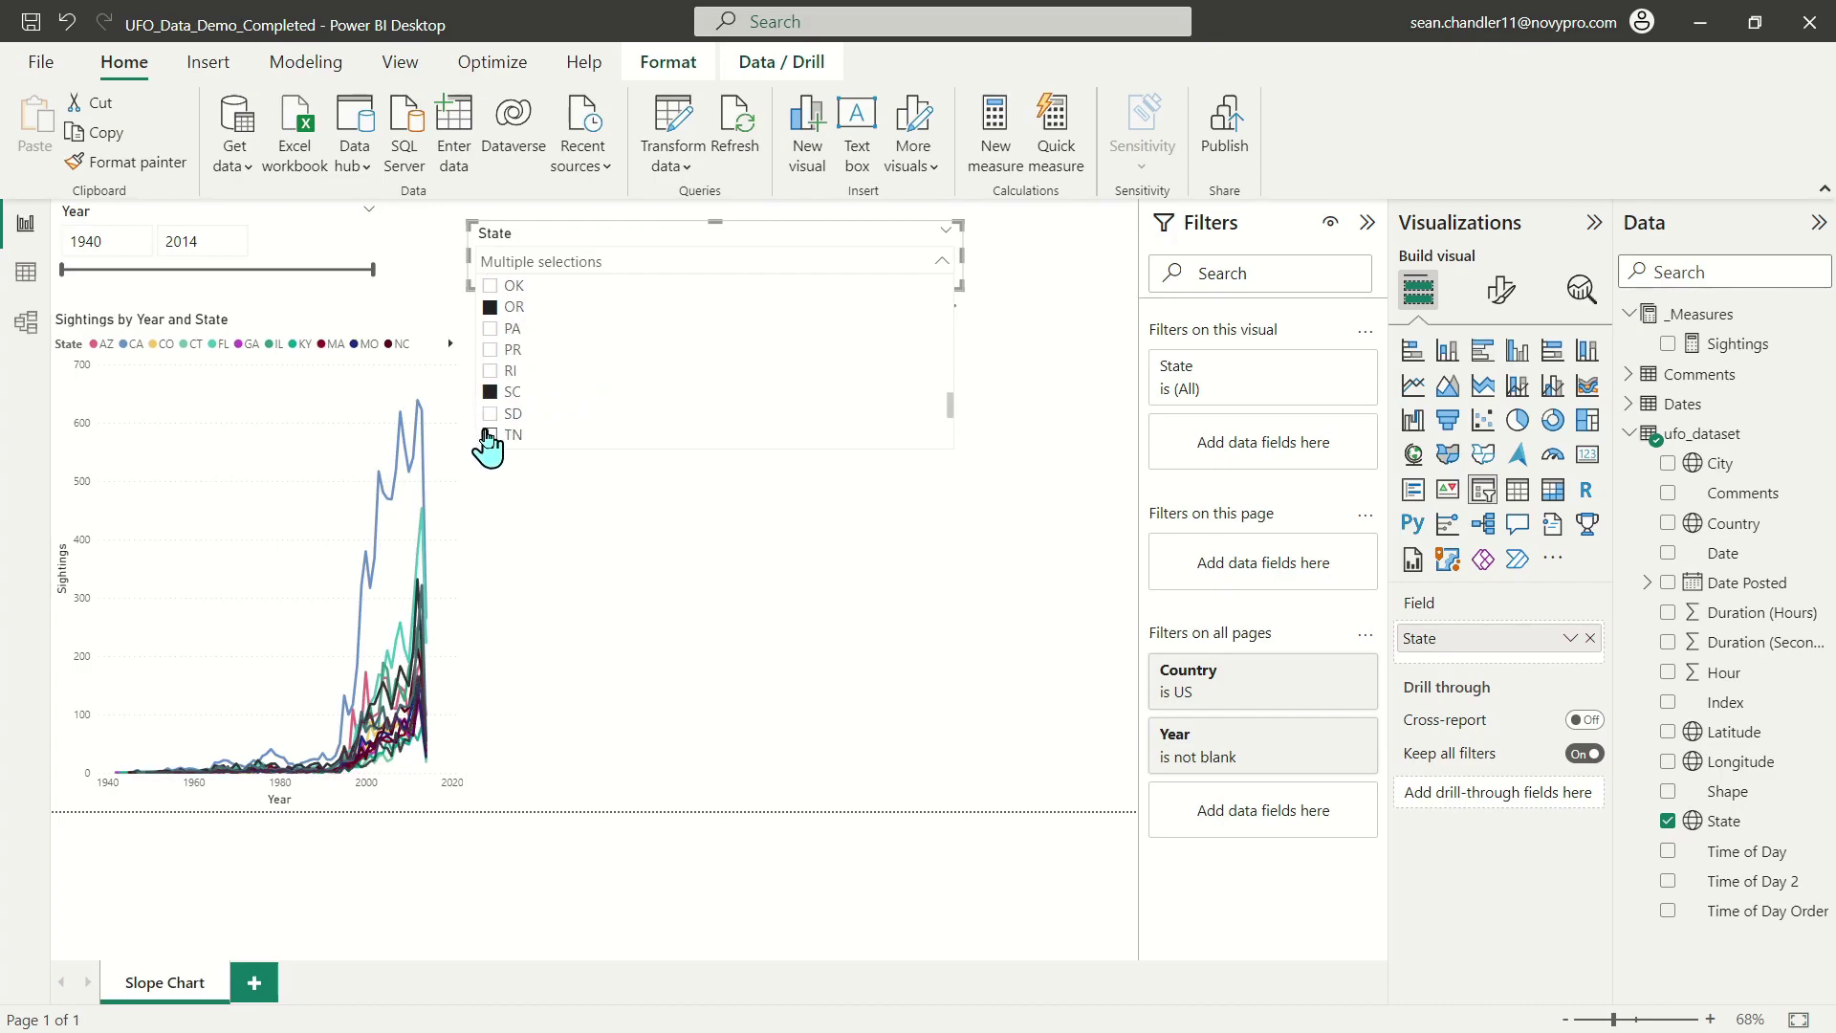
click(491, 438)
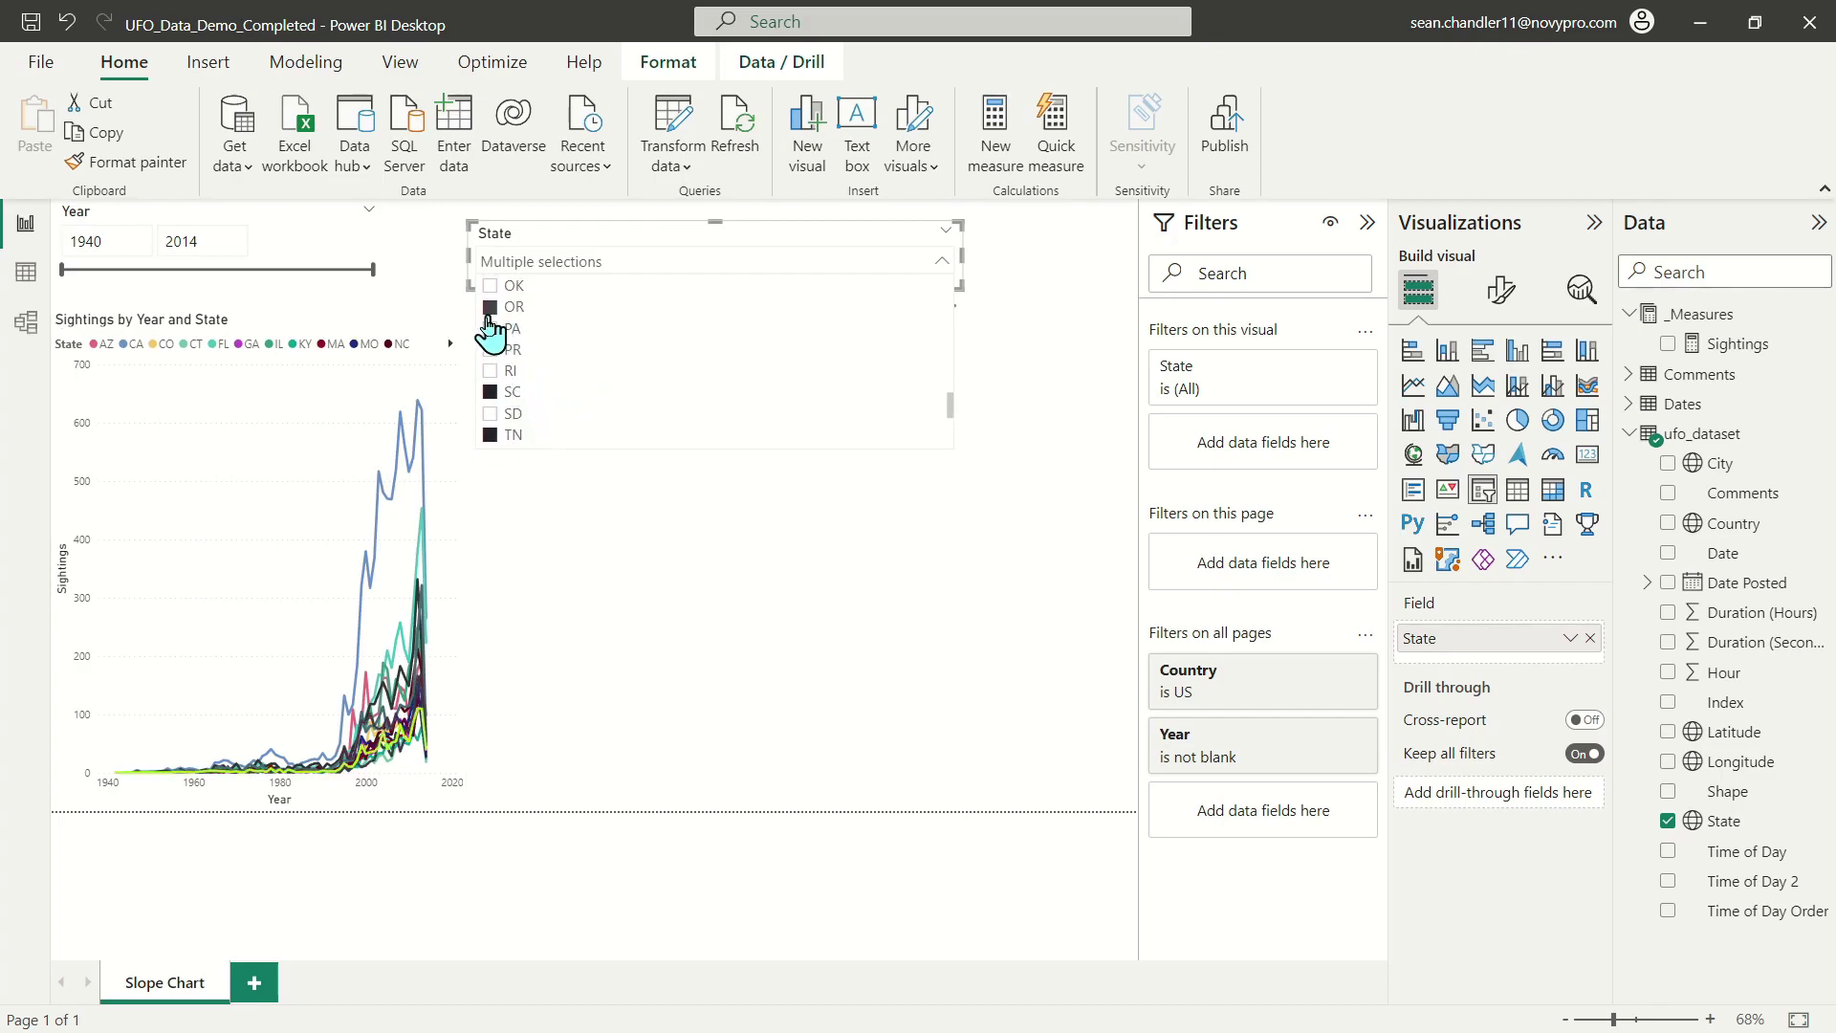
scroll(560, 392, down, 5)
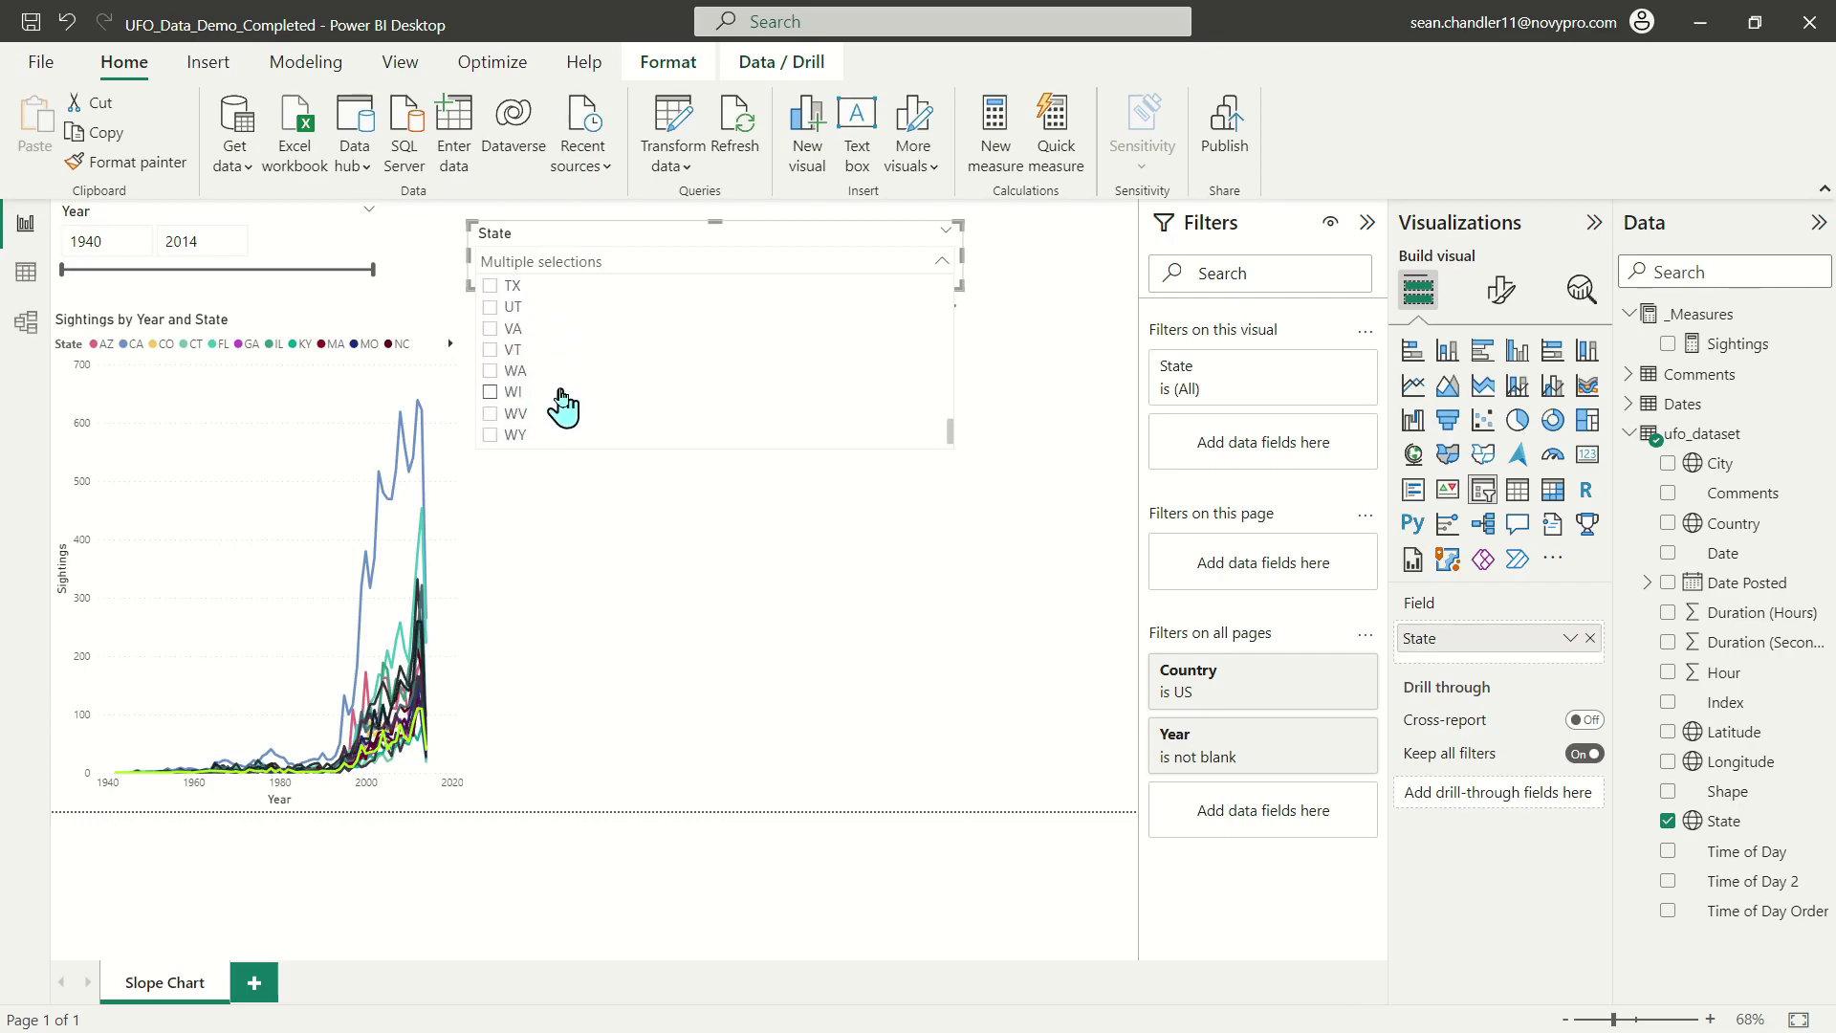
click(490, 372)
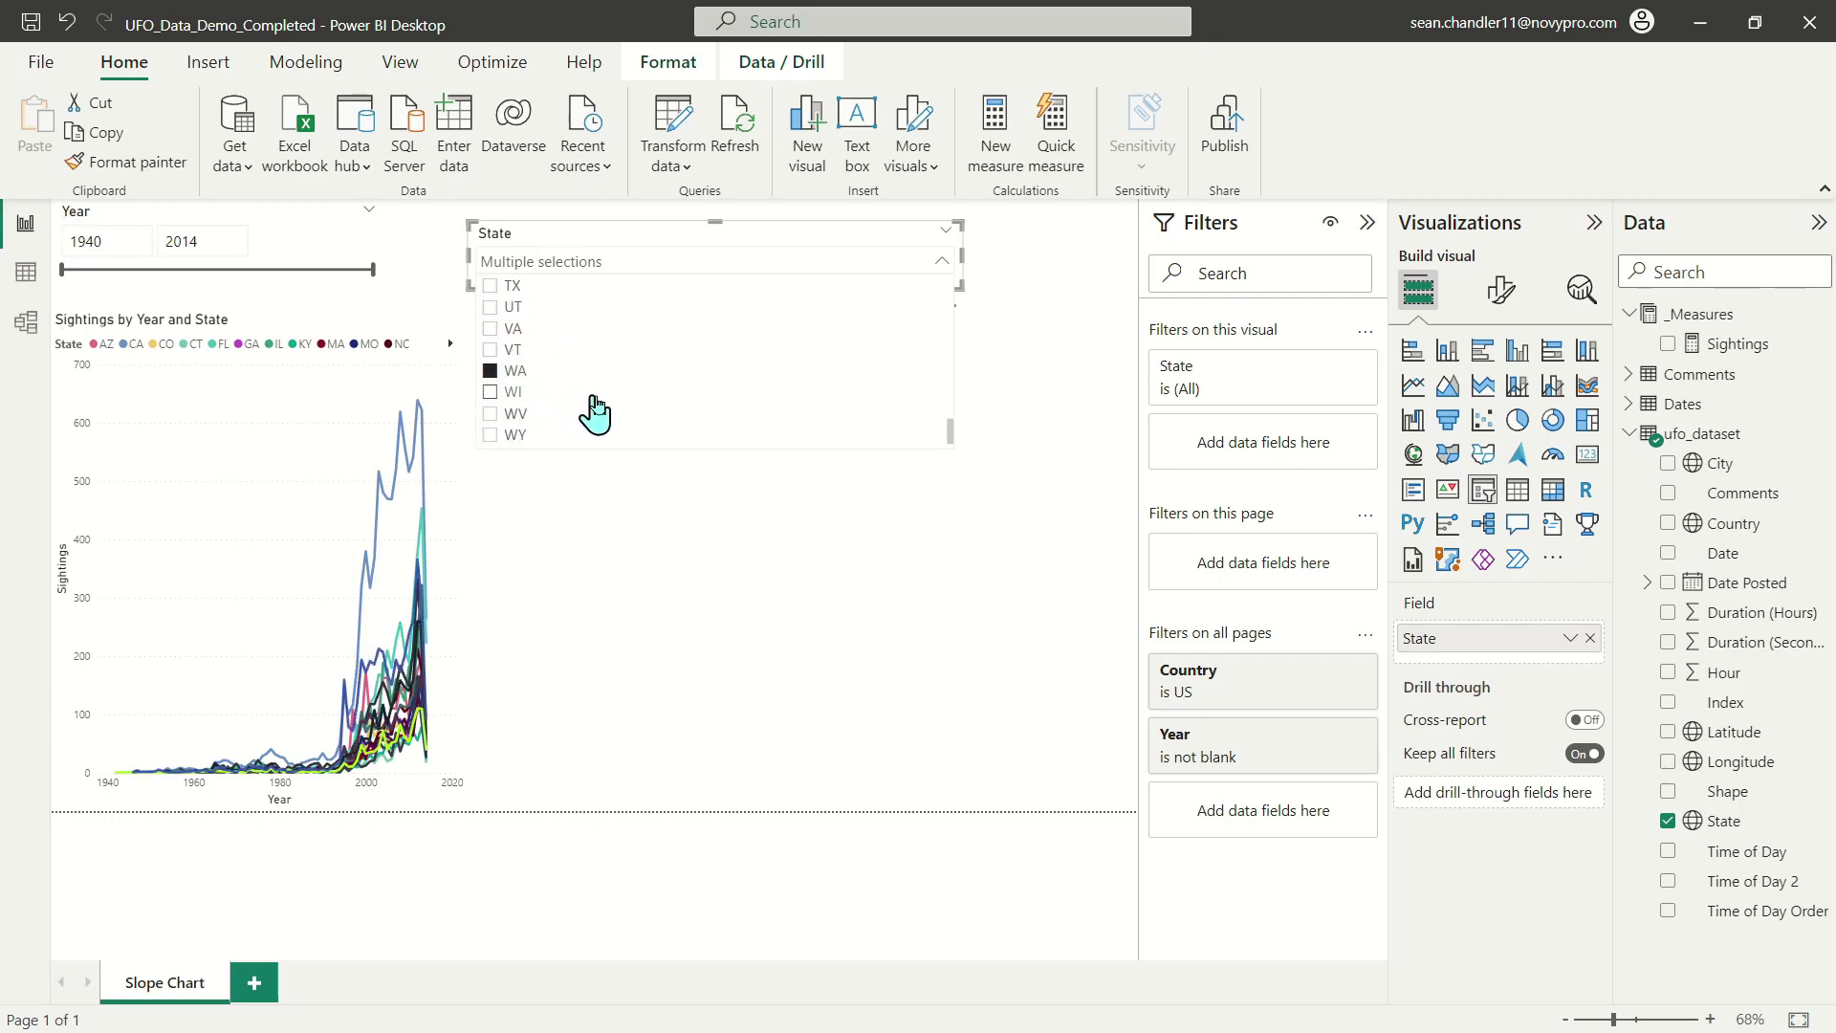
click(491, 414)
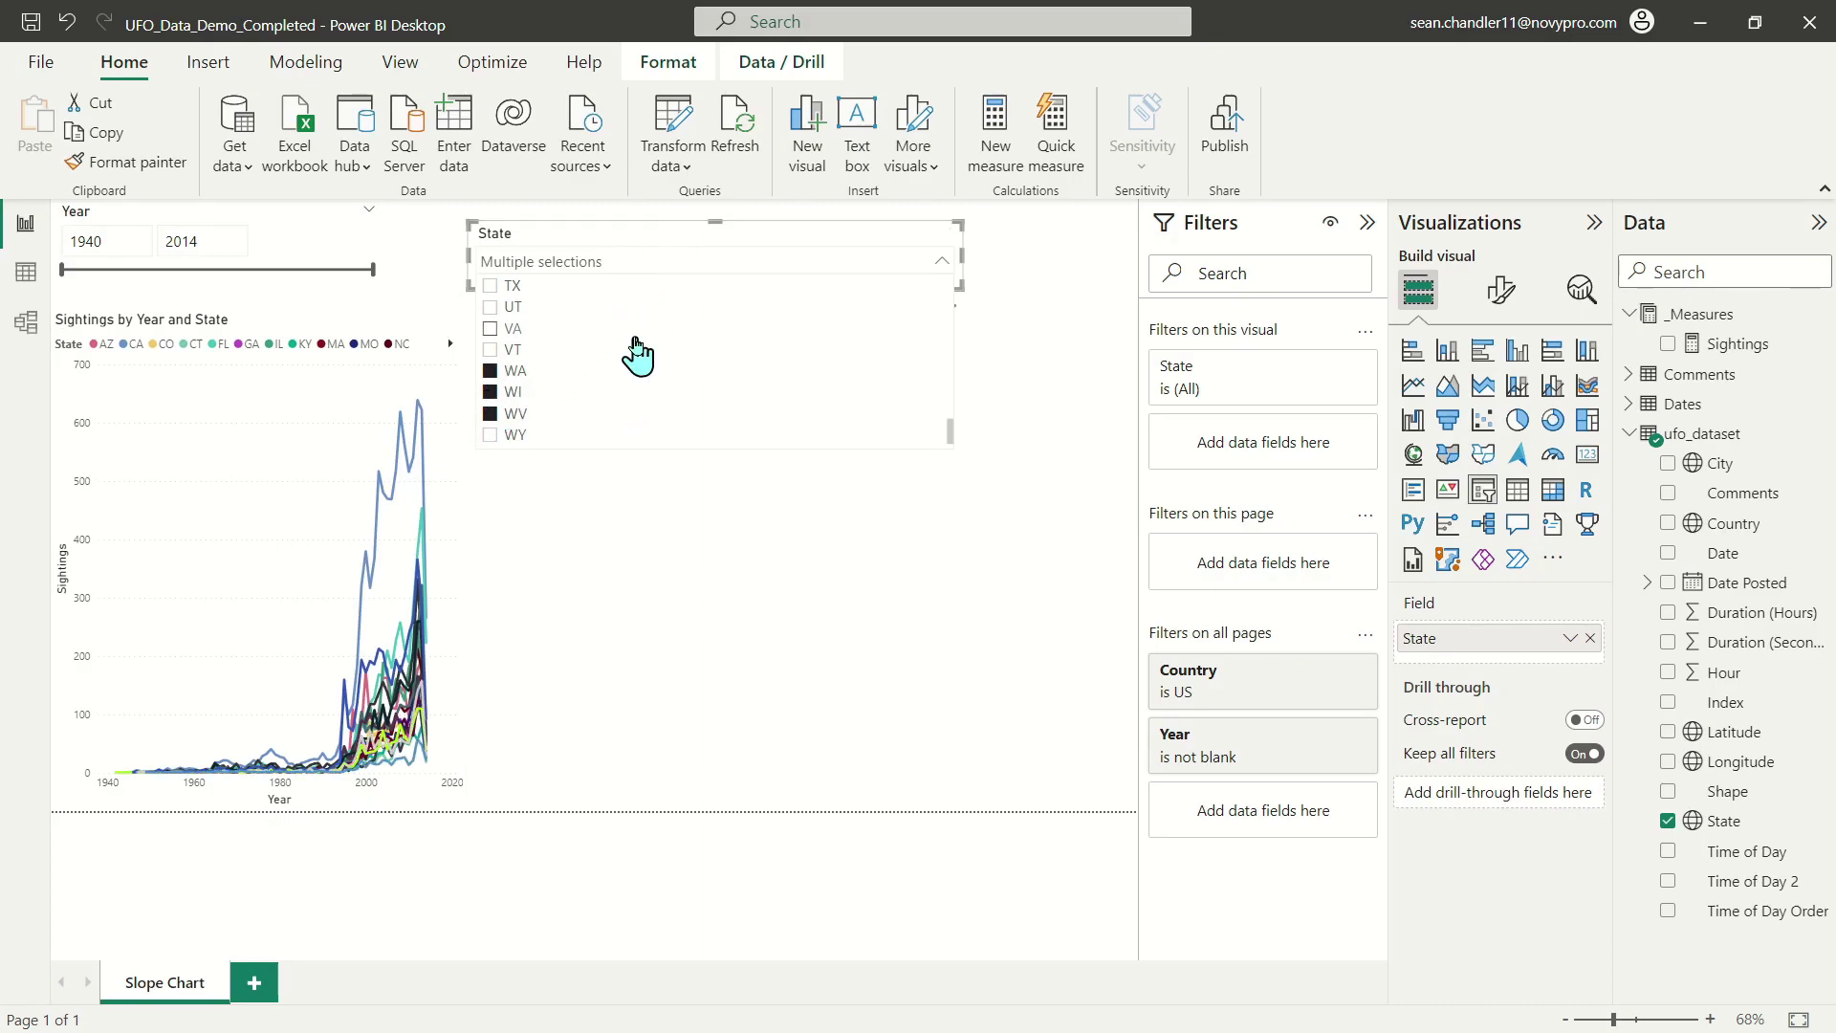
click(689, 250)
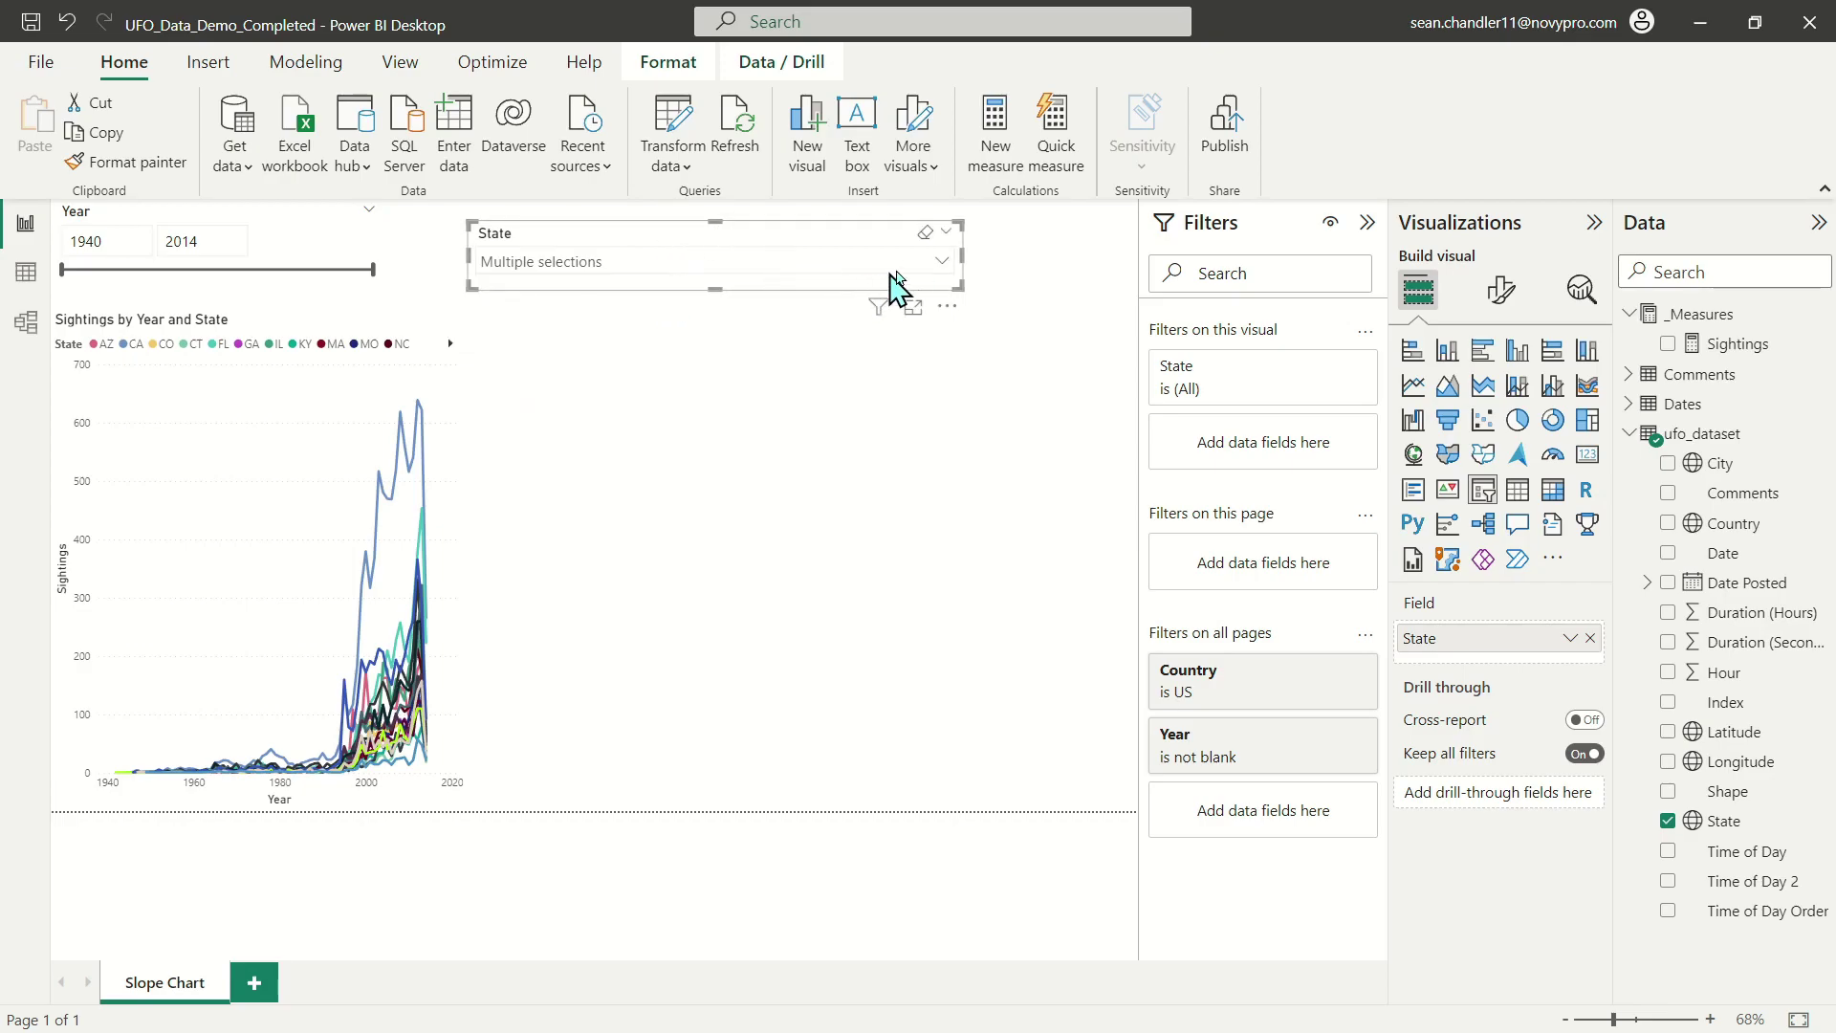
Add a widened table visual beside the chart with Dates[Year] as its column.
click(752, 379)
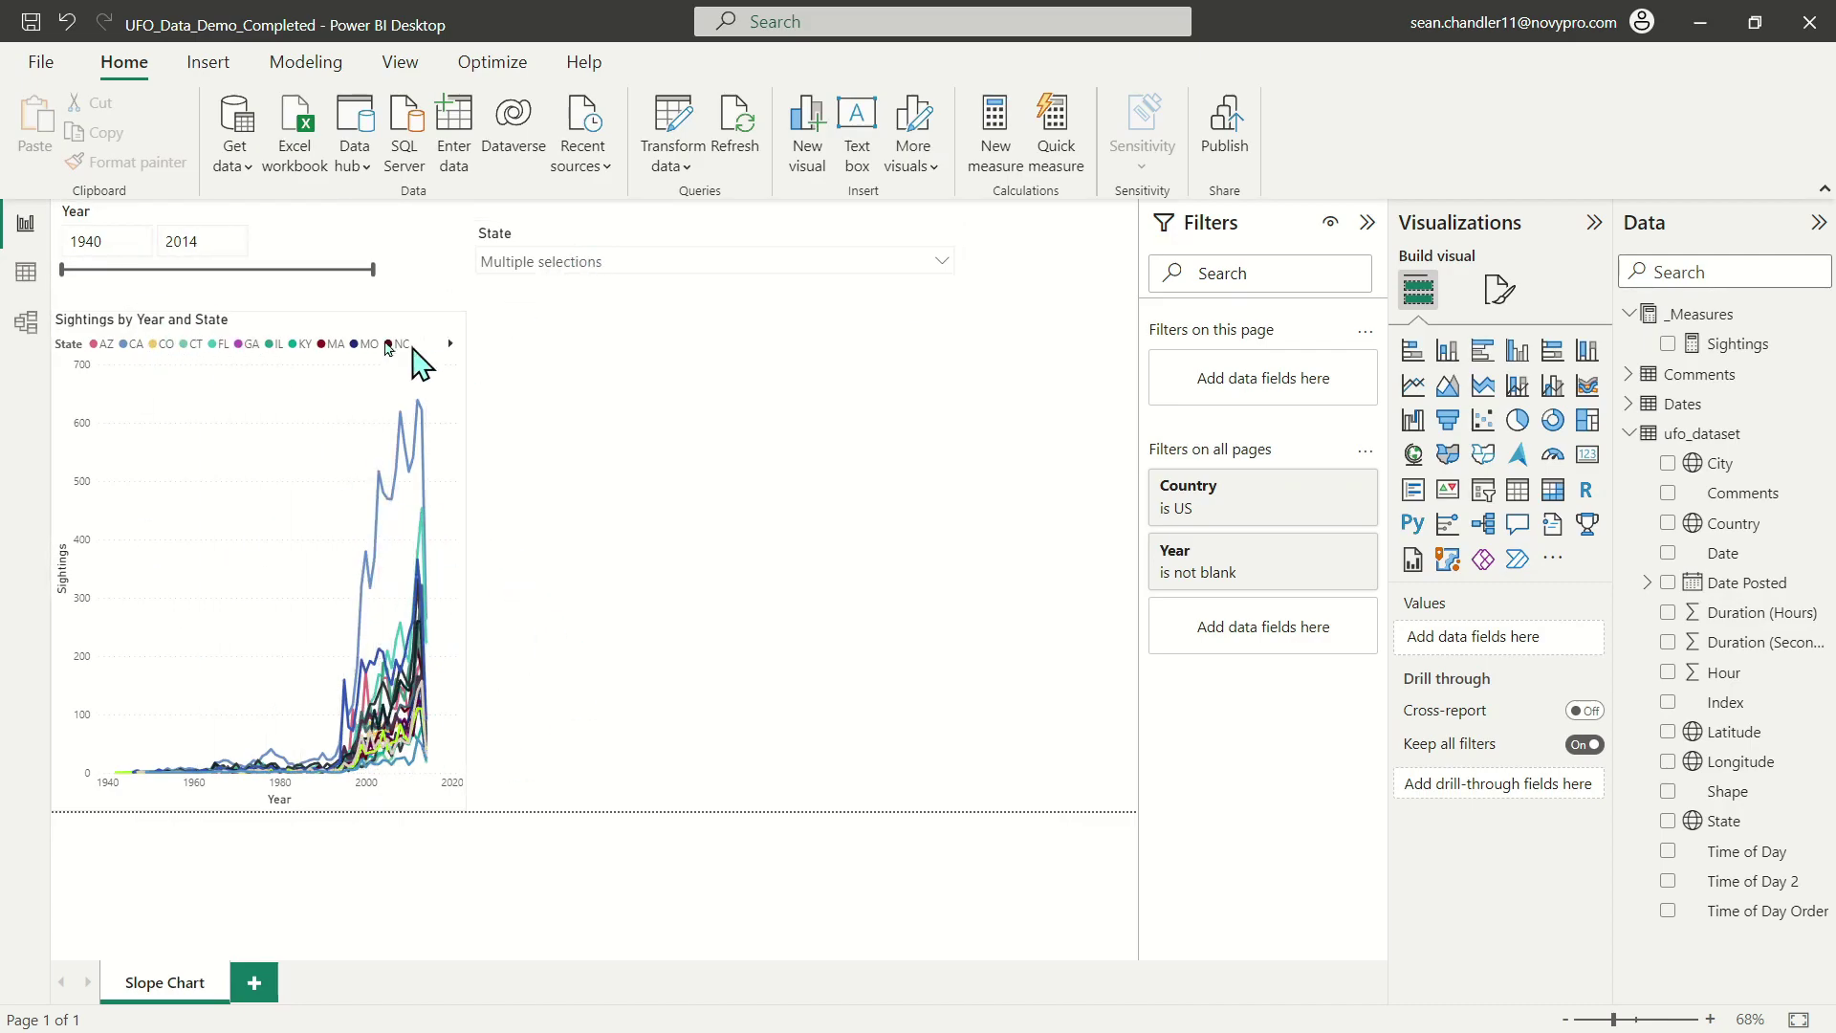
click(297, 335)
click(942, 497)
click(1518, 490)
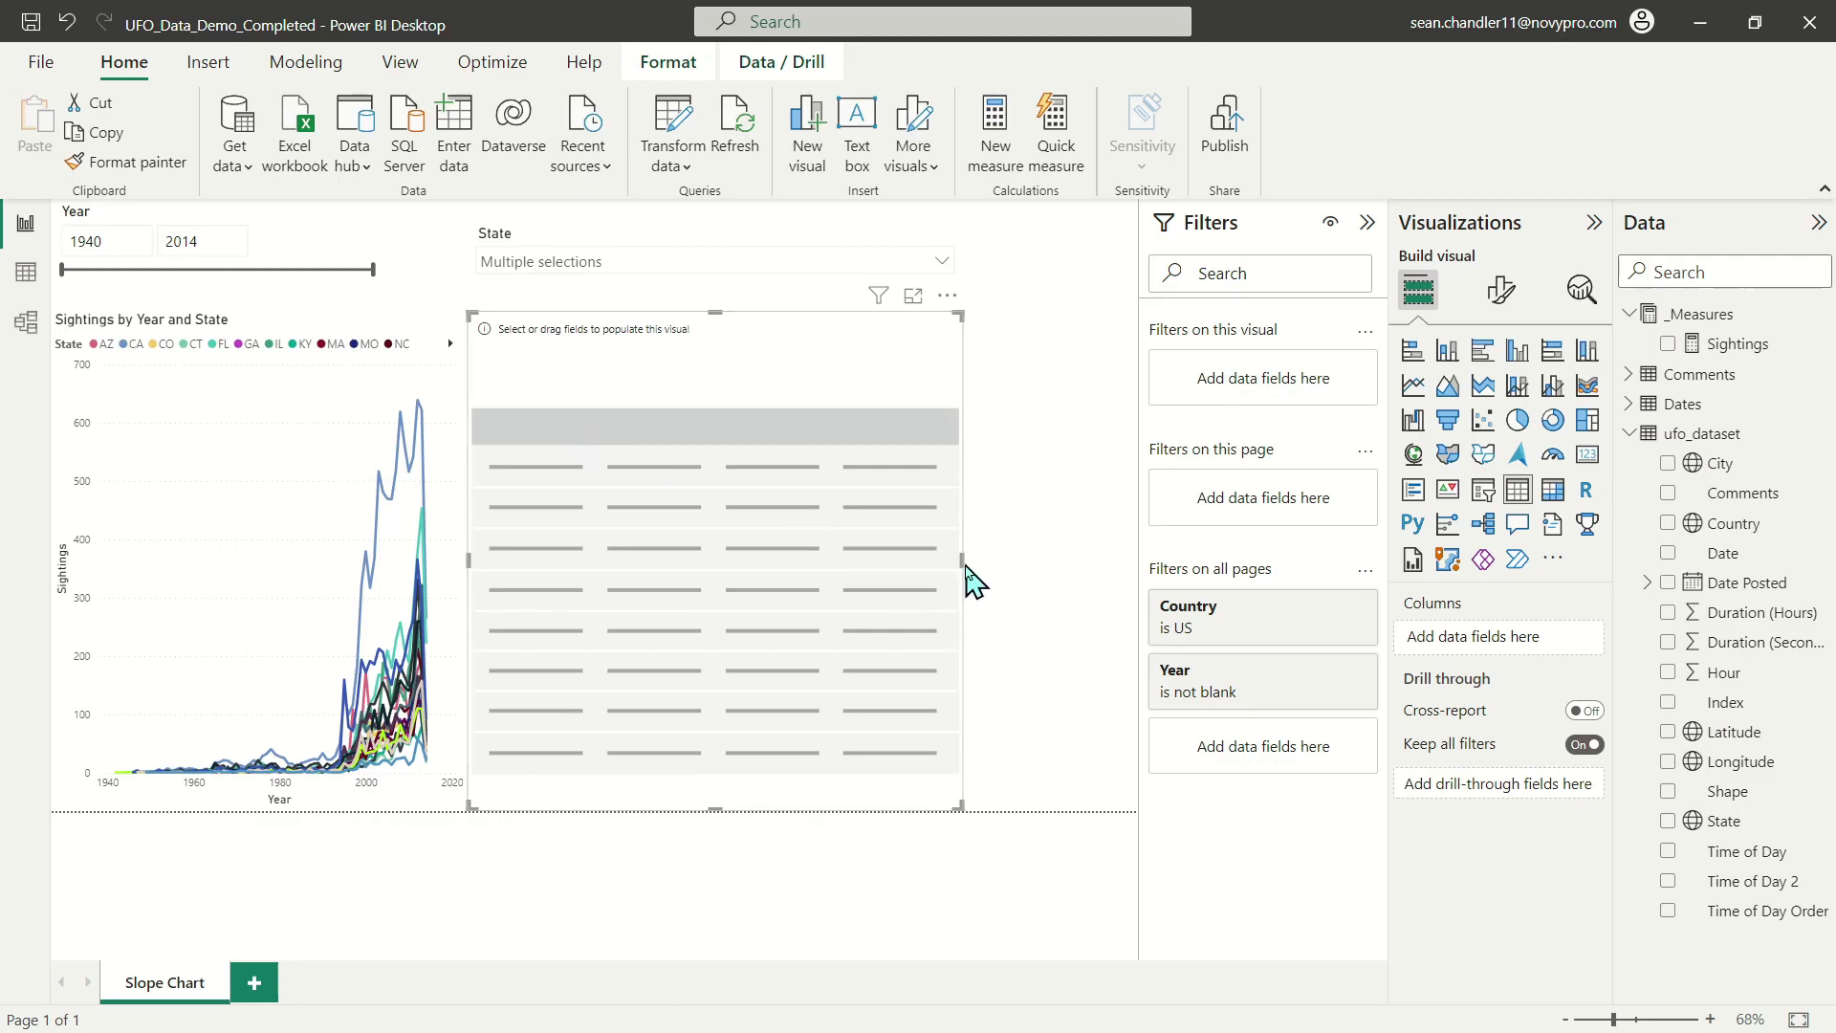
drag(961, 560, 1135, 560)
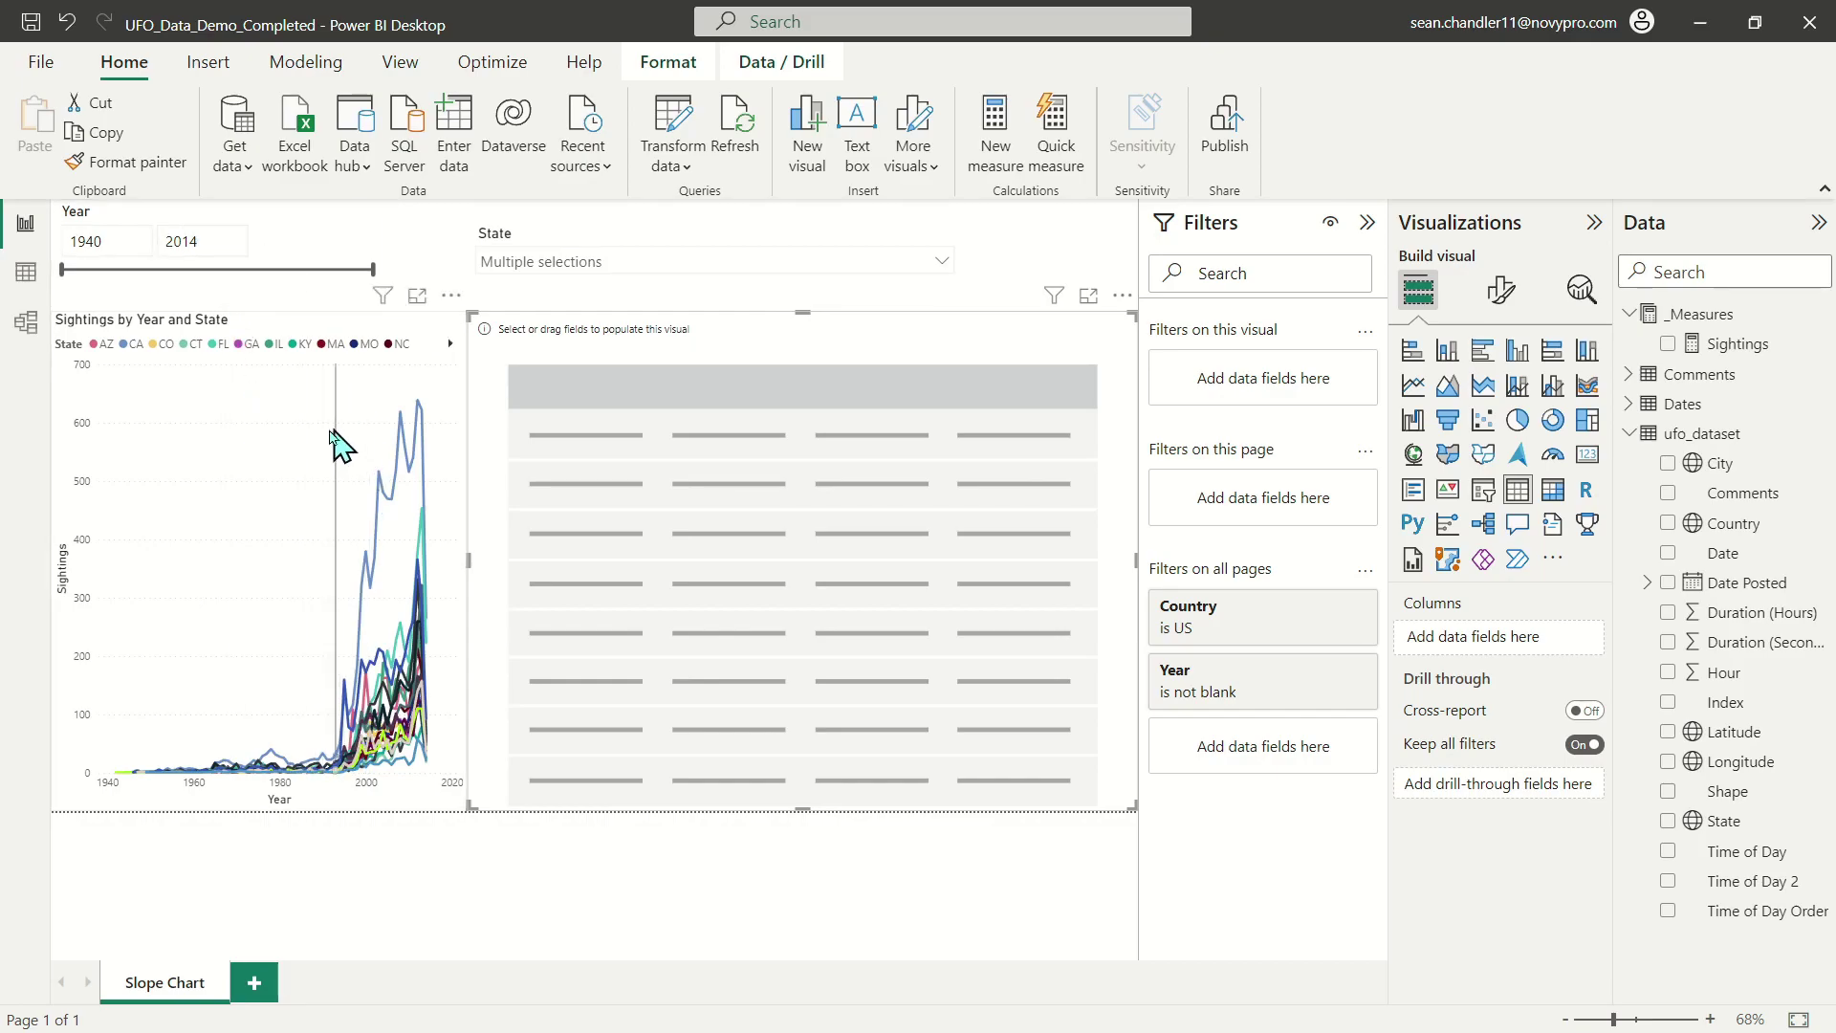
click(1629, 406)
drag(1722, 770, 1512, 639)
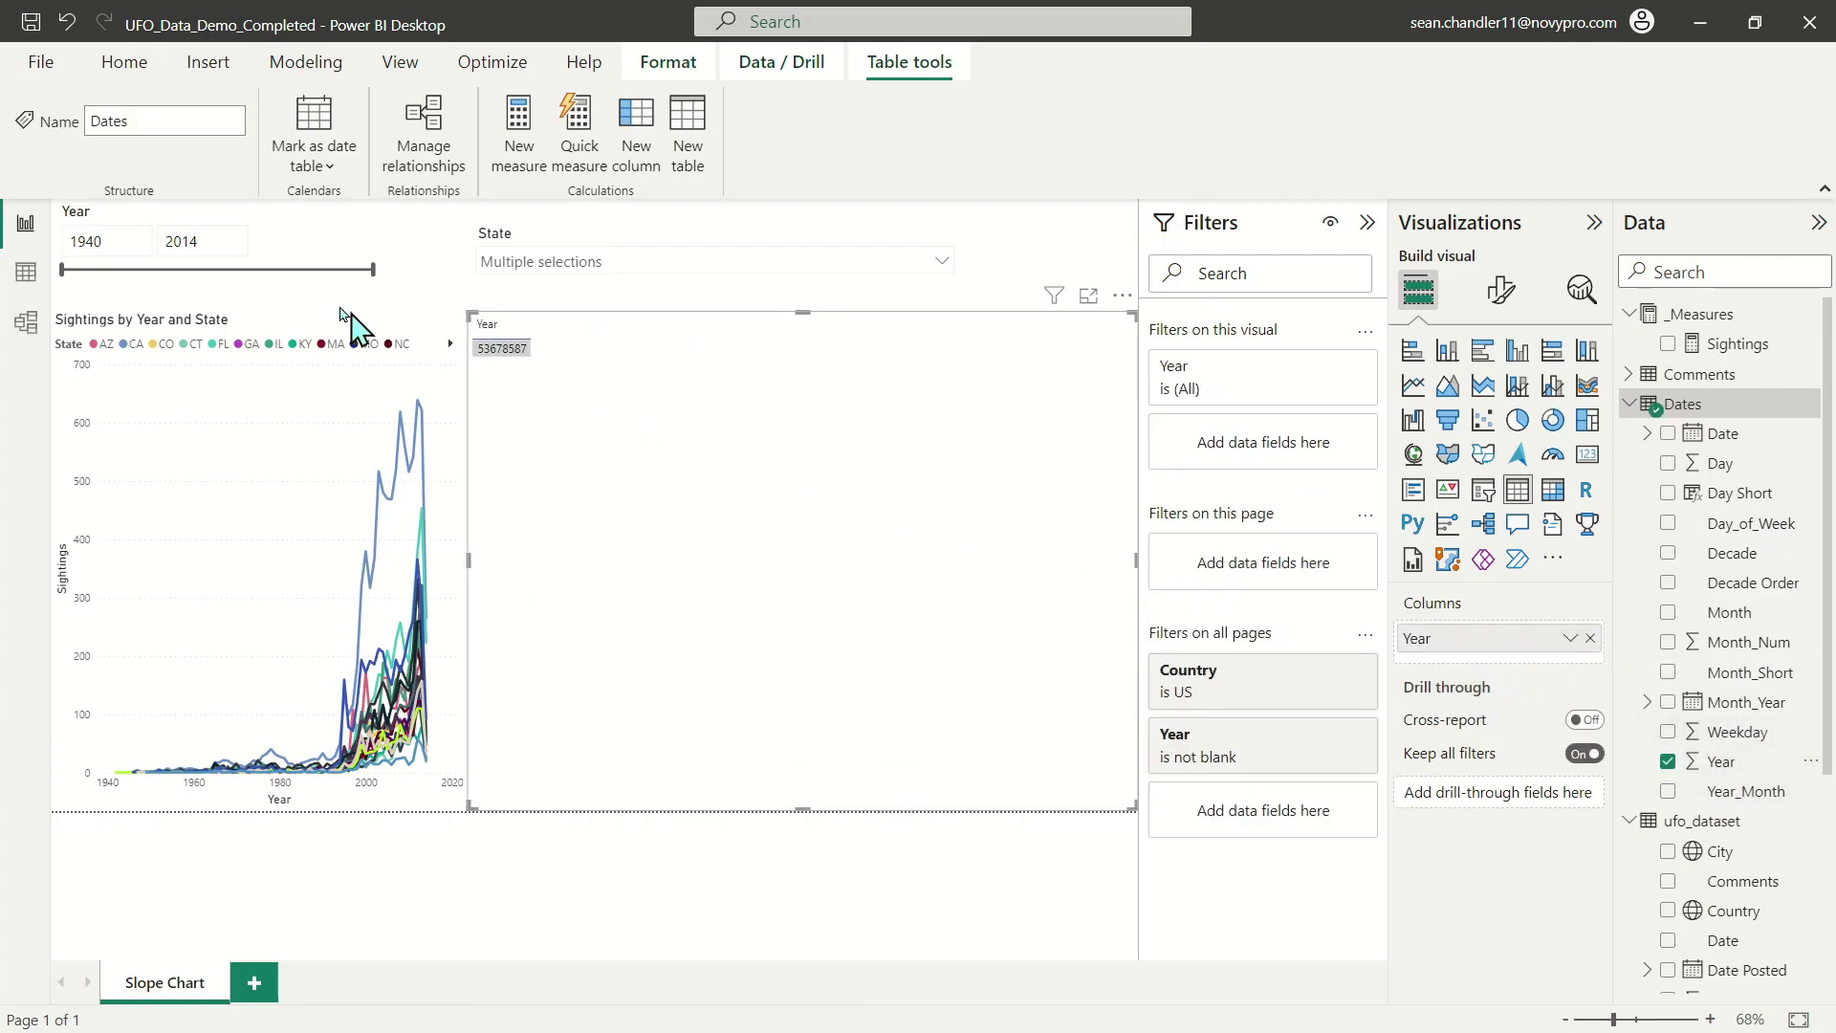
Show individual years instead of their sum and enlarge the table's value font to 13.
click(1570, 638)
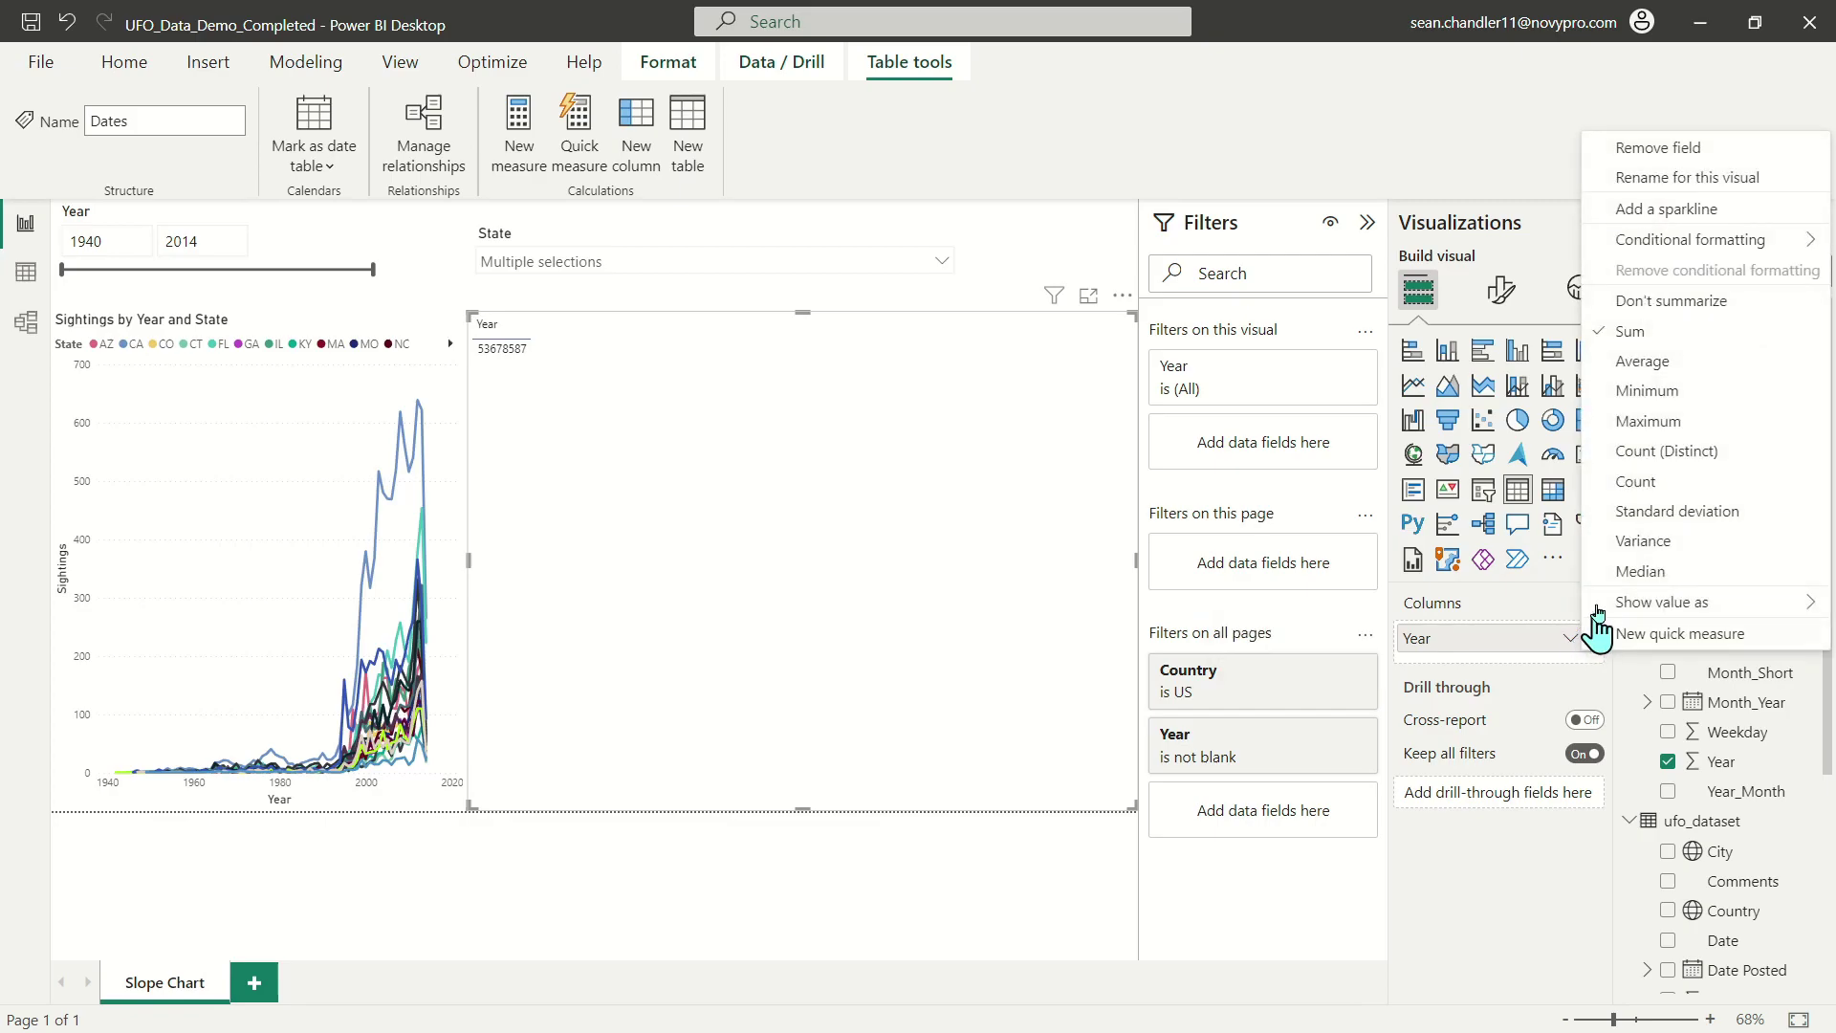
click(1680, 302)
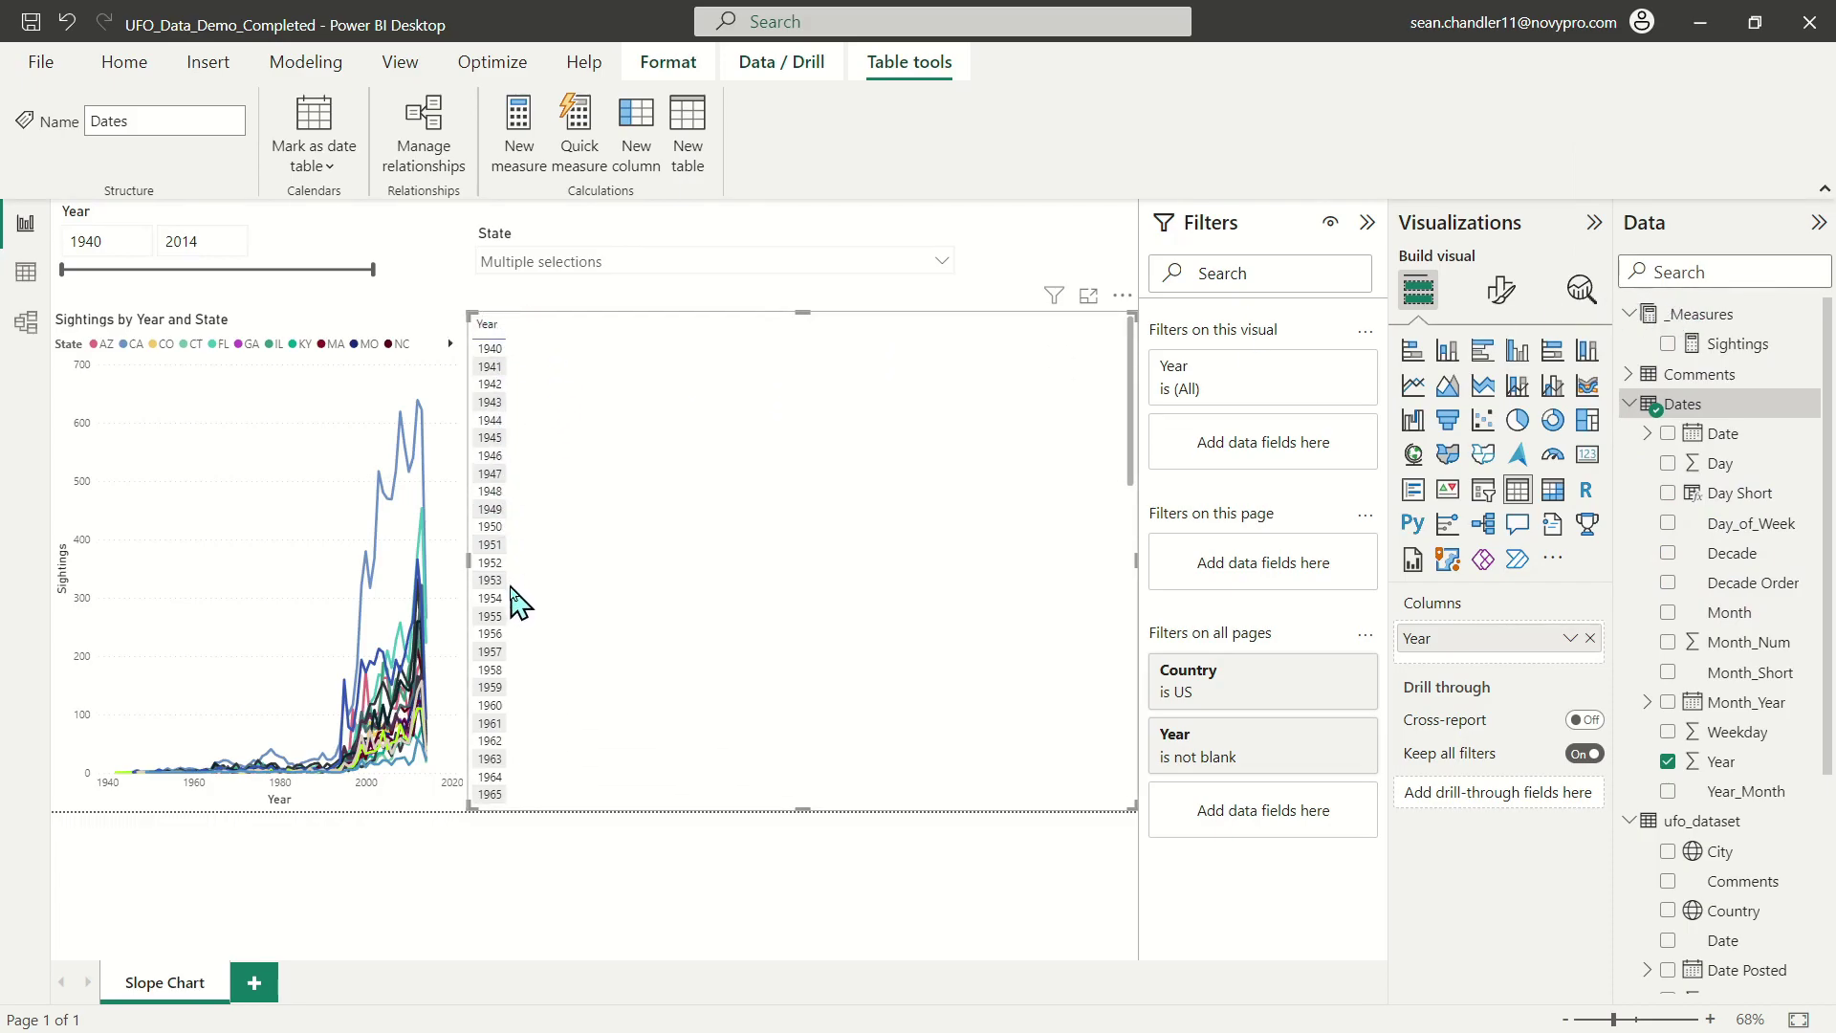
click(1503, 289)
scroll(756, 621, down, 10)
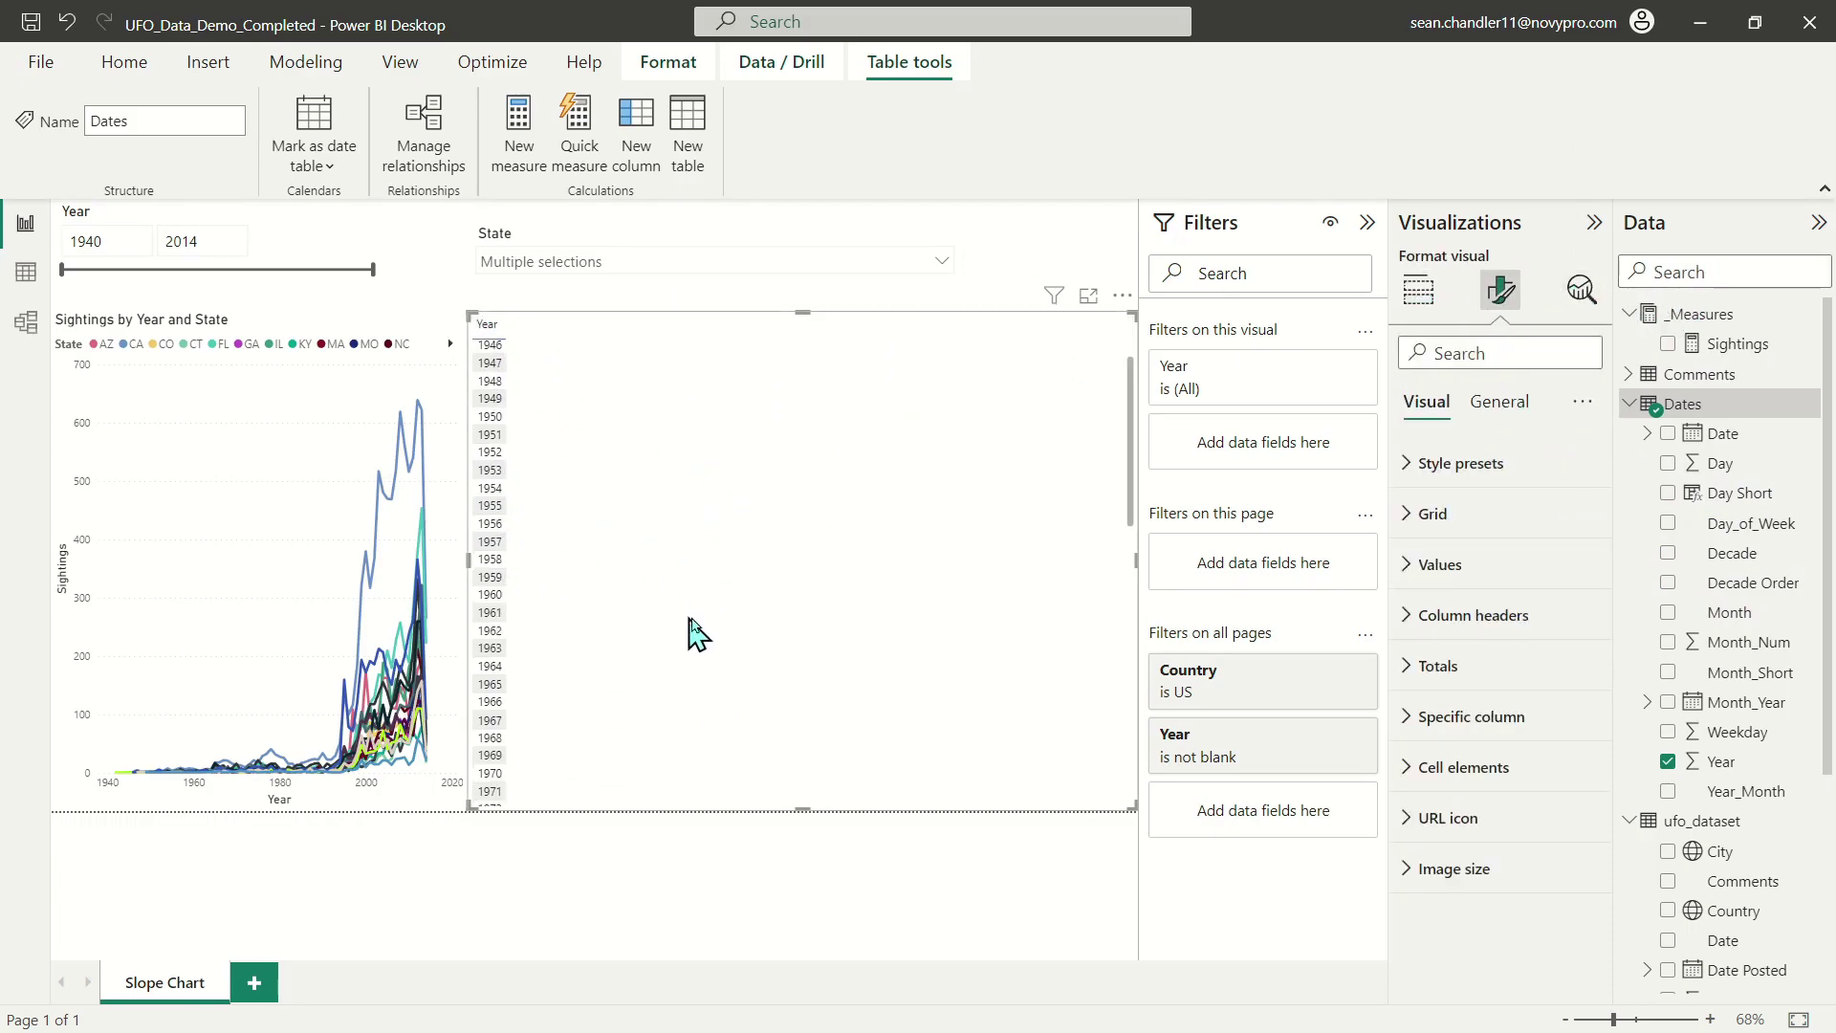
scroll(808, 617, up, 10)
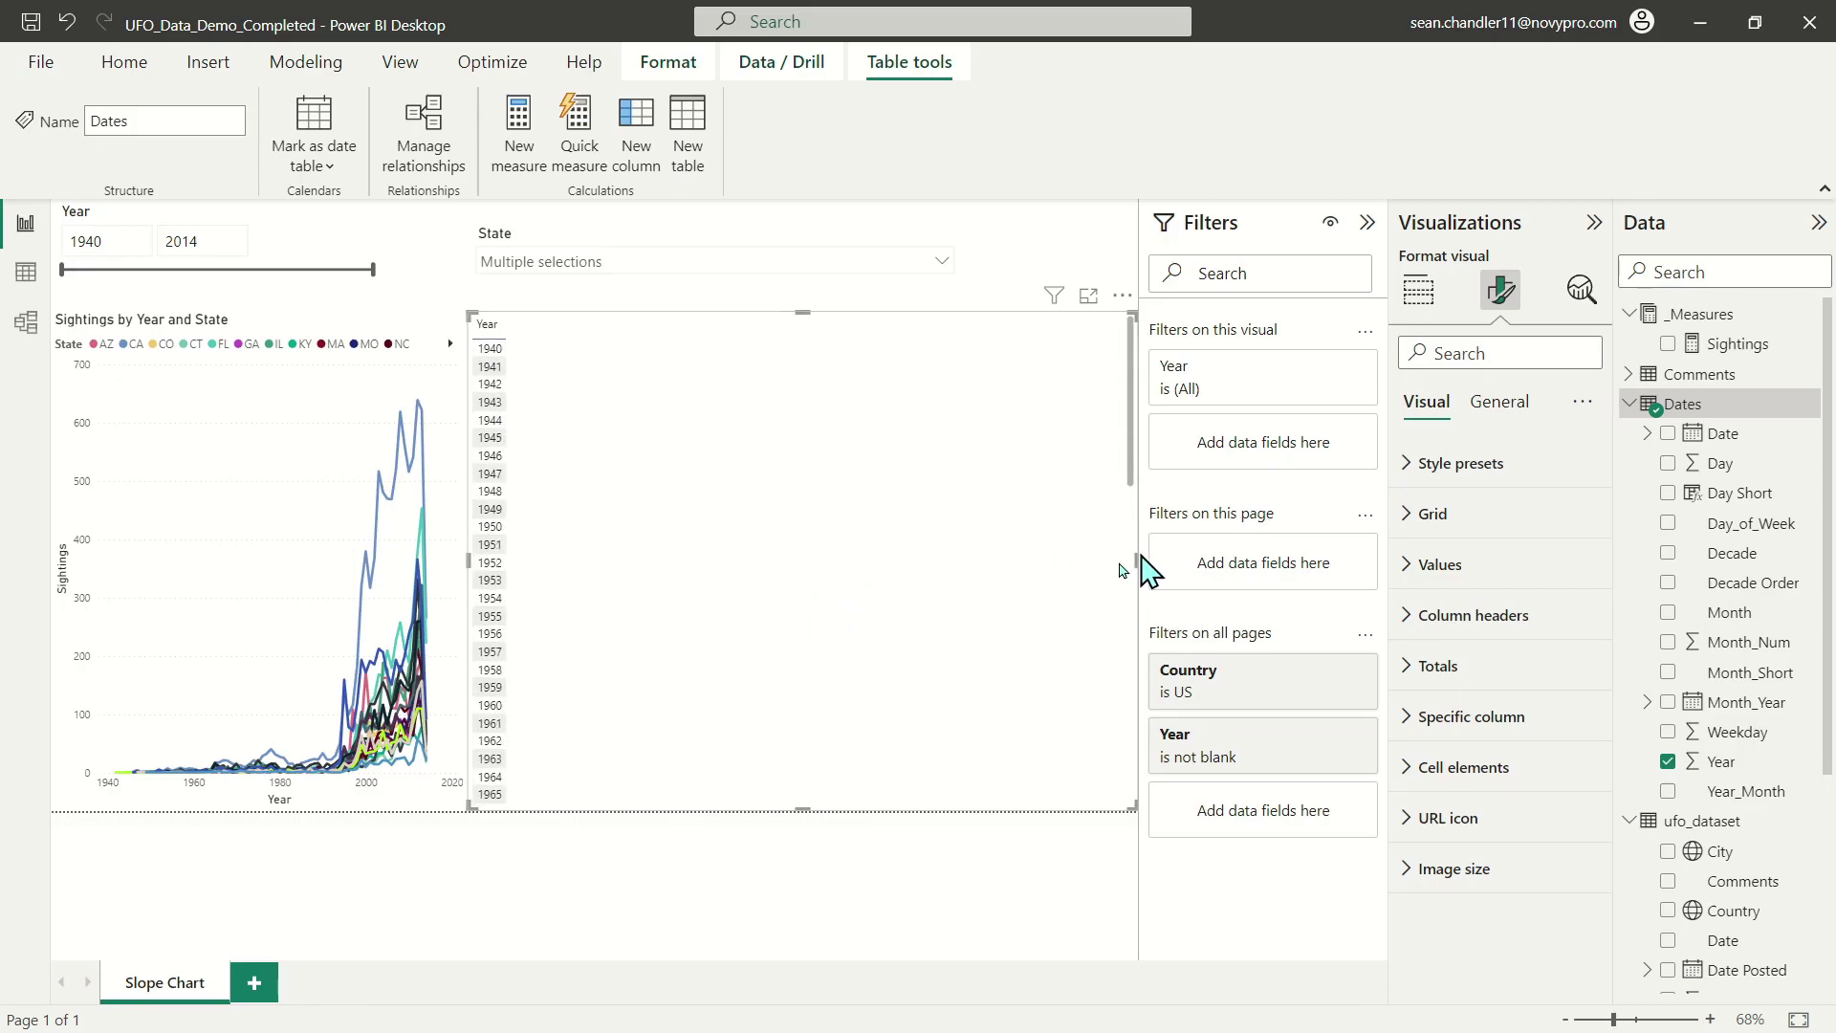
click(1440, 565)
click(1585, 682)
click(1584, 682)
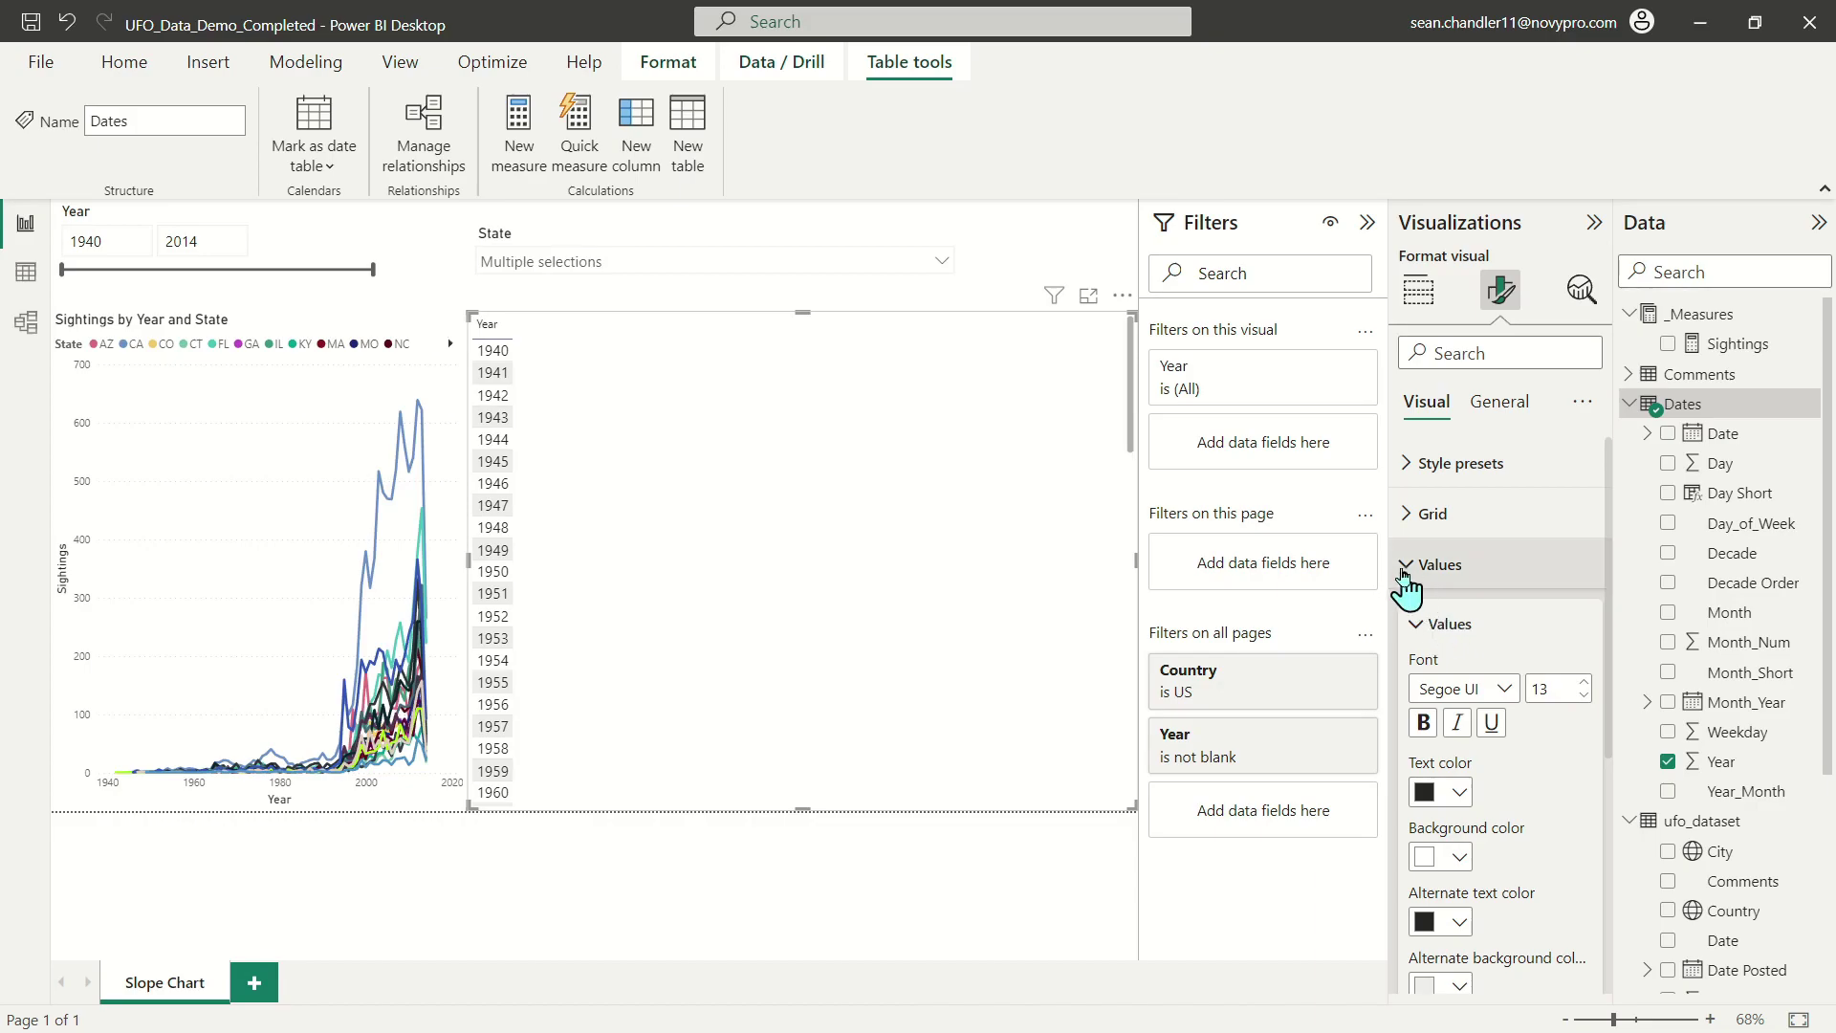
click(1407, 570)
Raise the table's column header font size to 14.
click(1498, 616)
click(1584, 730)
click(1585, 730)
click(1585, 731)
click(1427, 615)
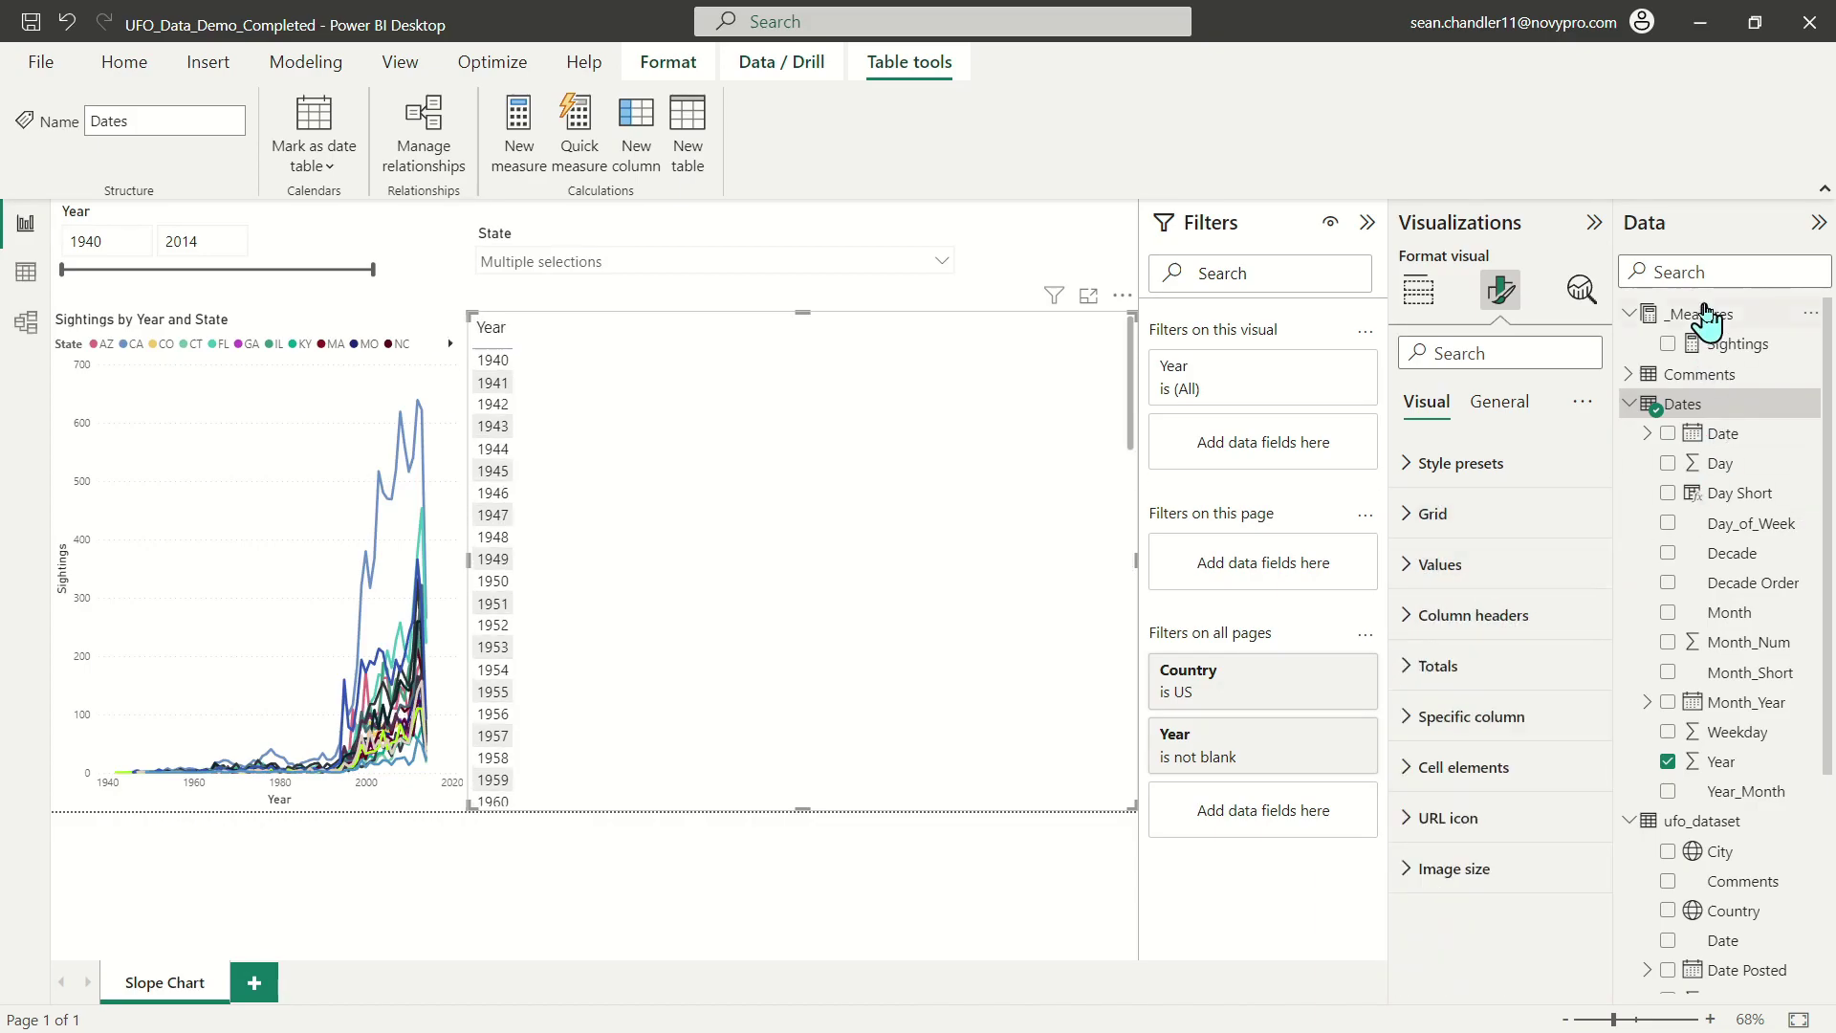
Add Sightings beside Year in the table (total 44,910) and review its DAX formula.
drag(1736, 346, 951, 526)
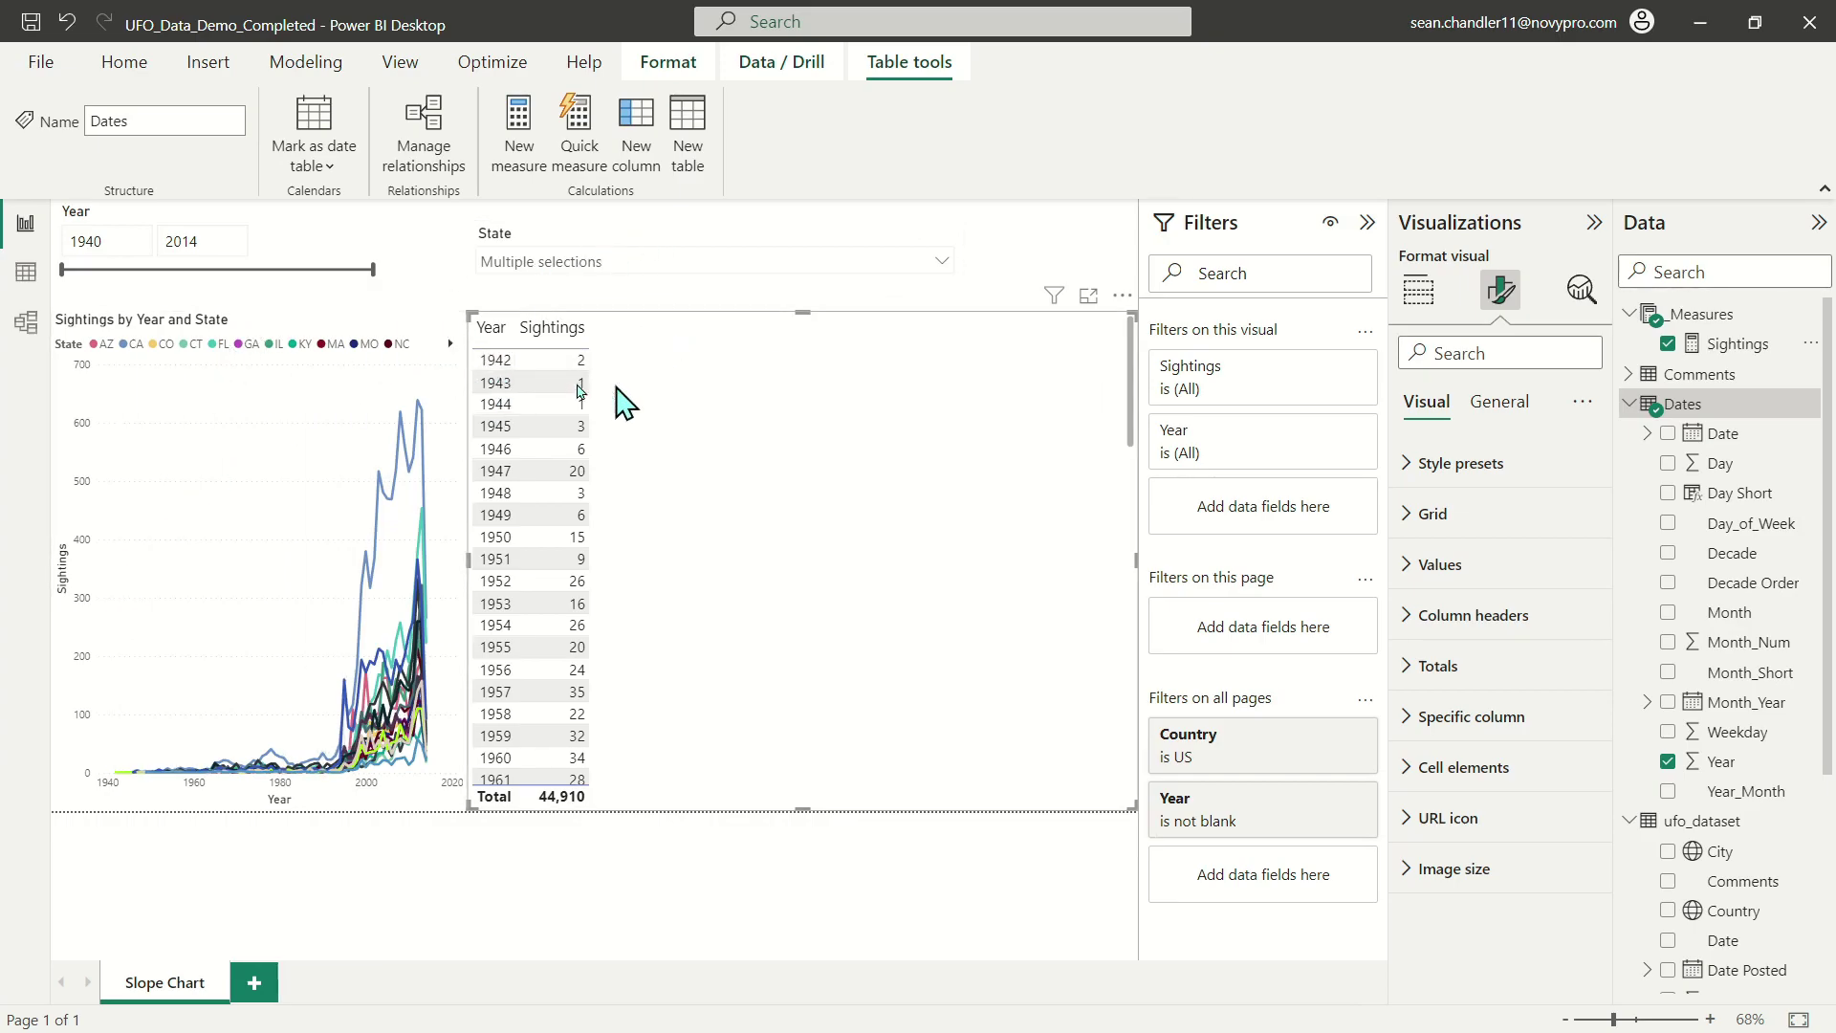
scroll(599, 418, down, 15)
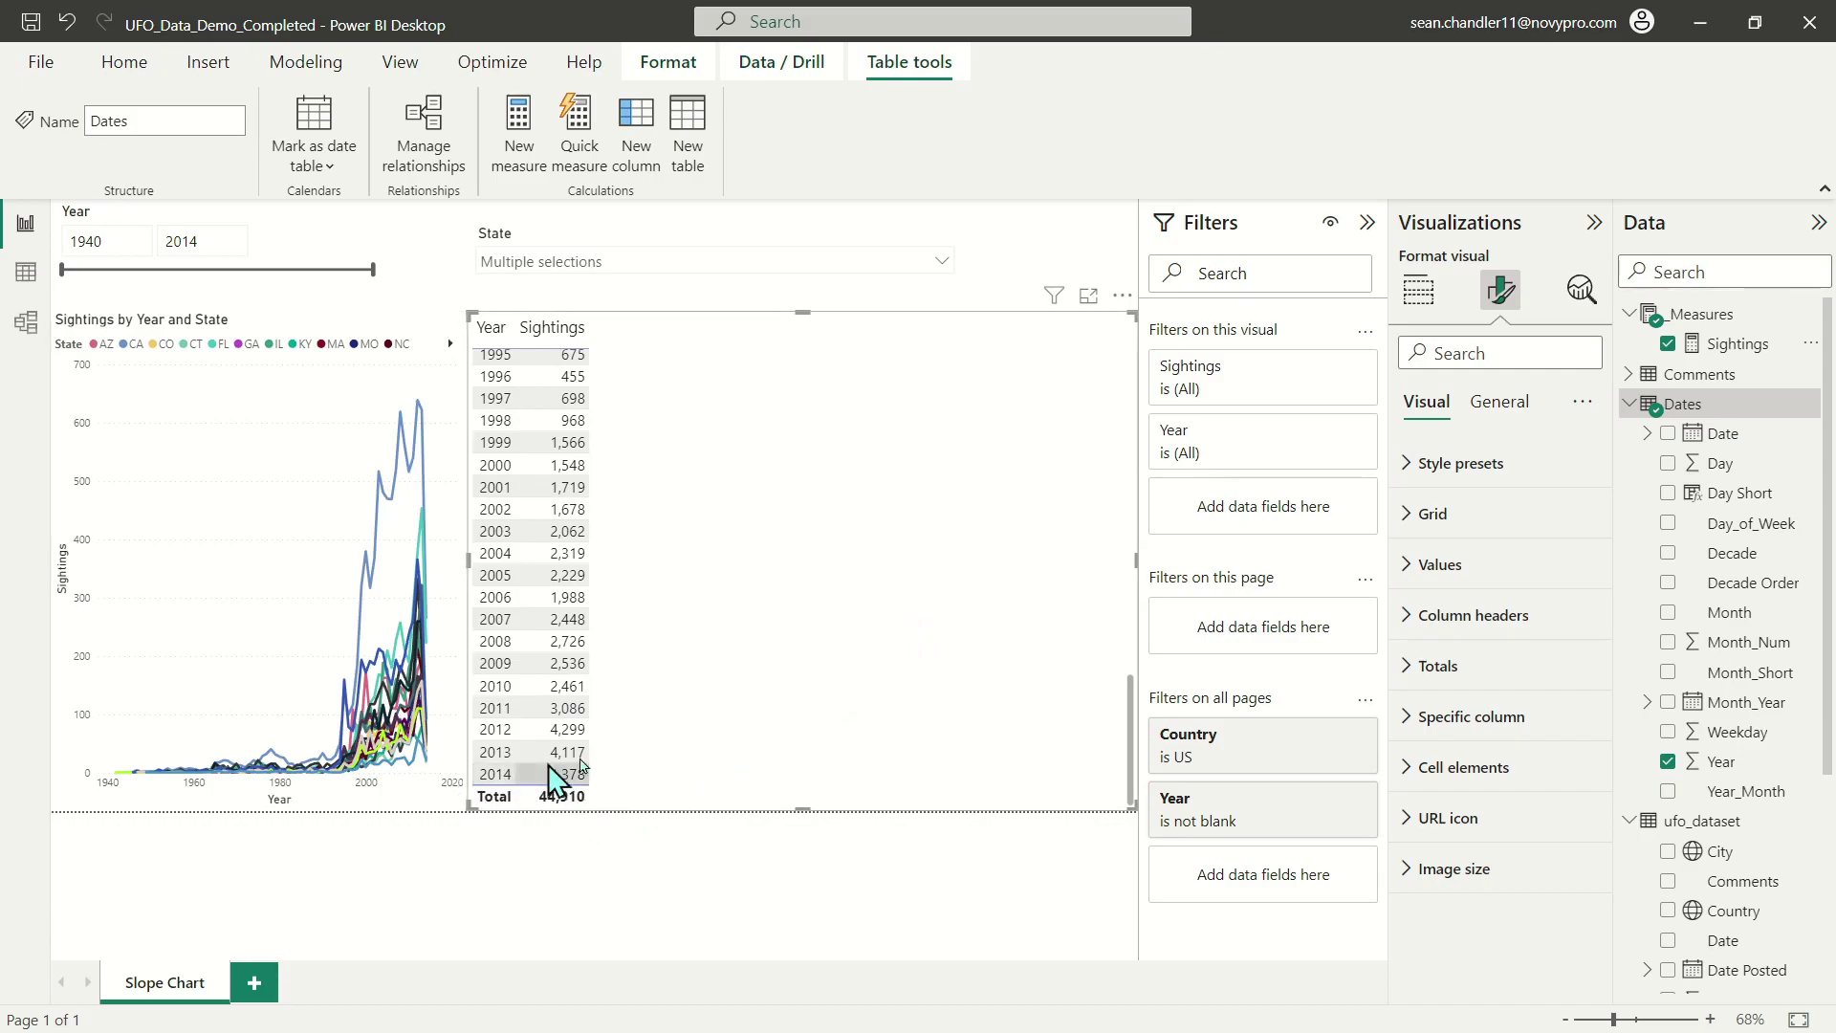
scroll(536, 776, up, 2)
scroll(583, 708, up, 14)
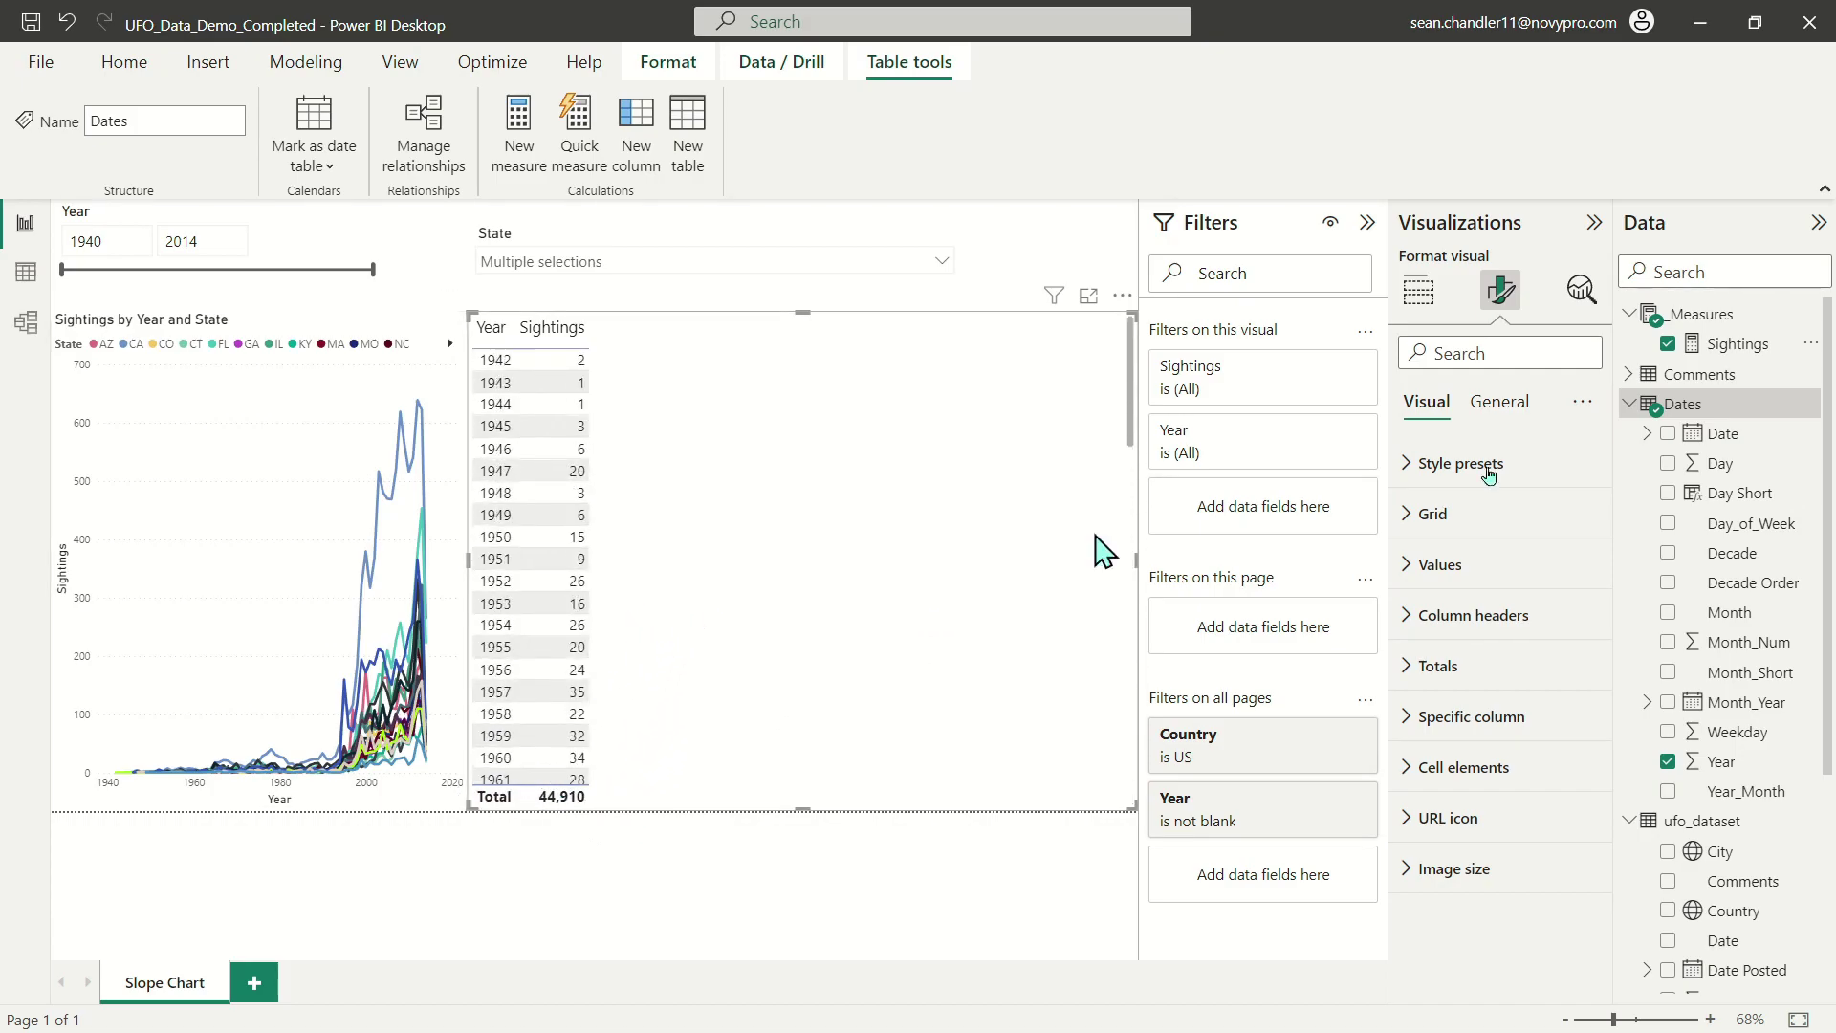
click(1738, 346)
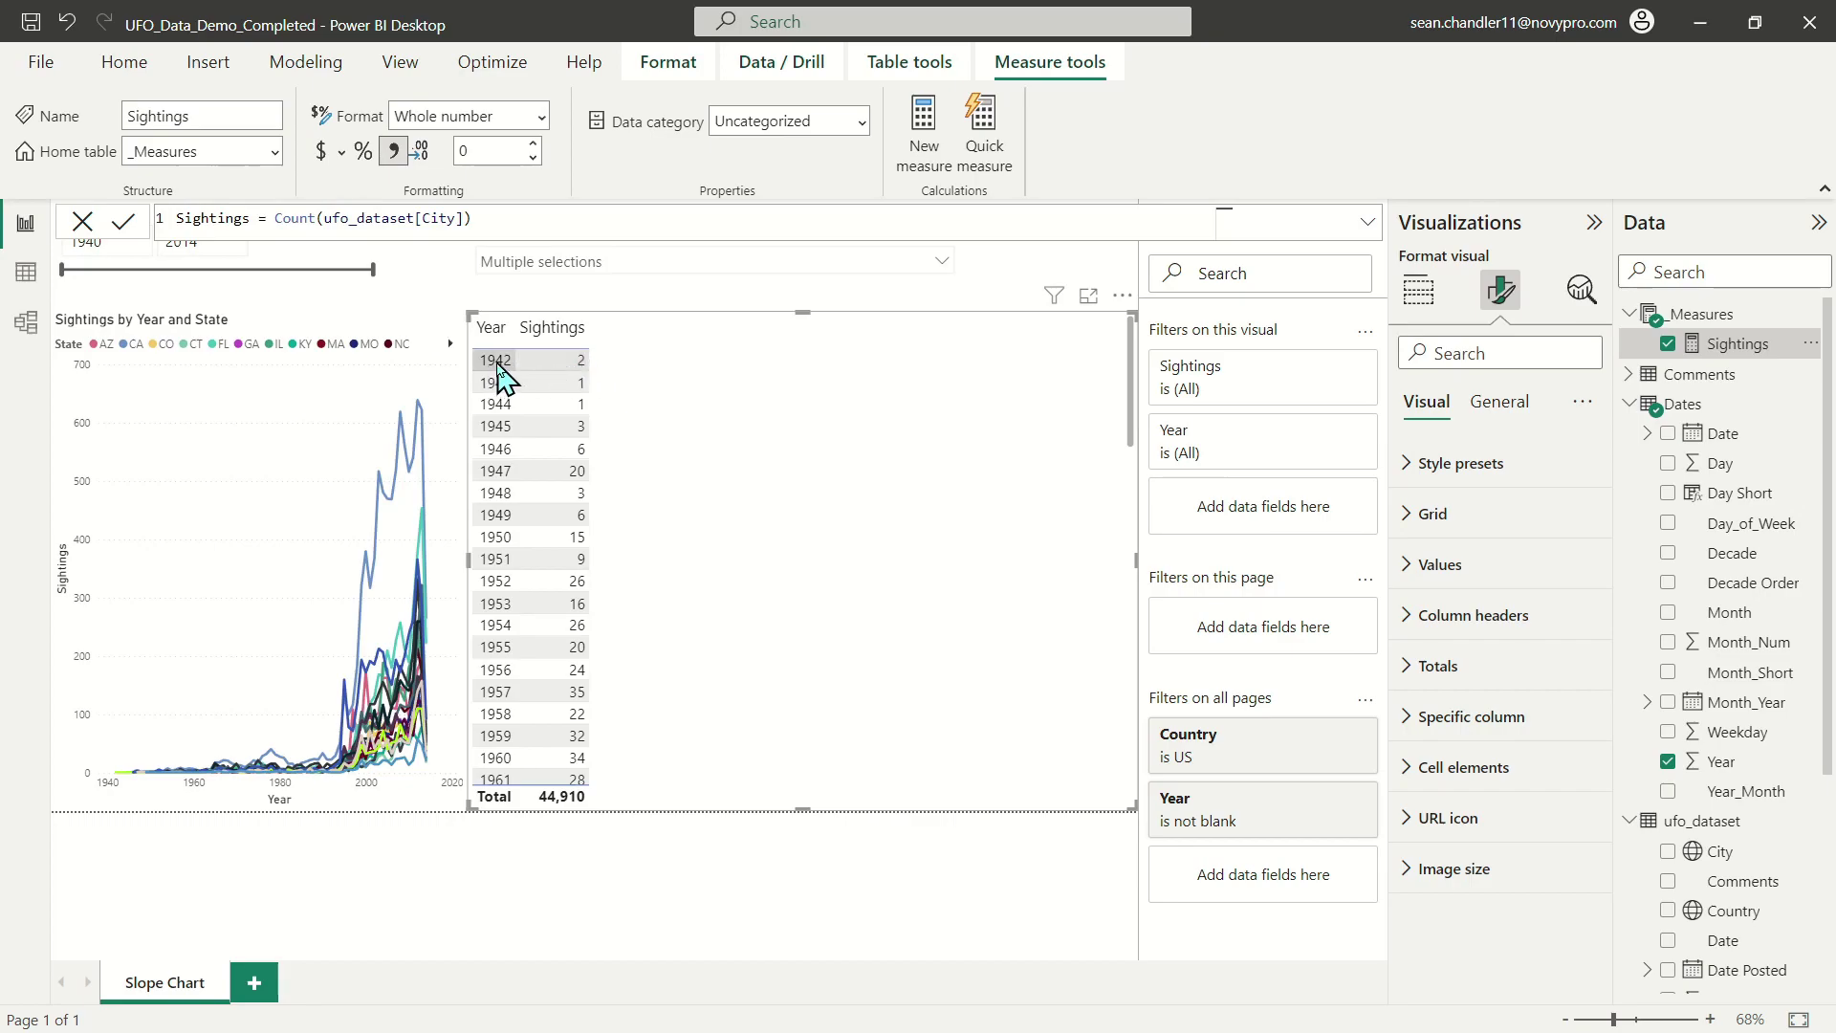
scroll(563, 574, down, 15)
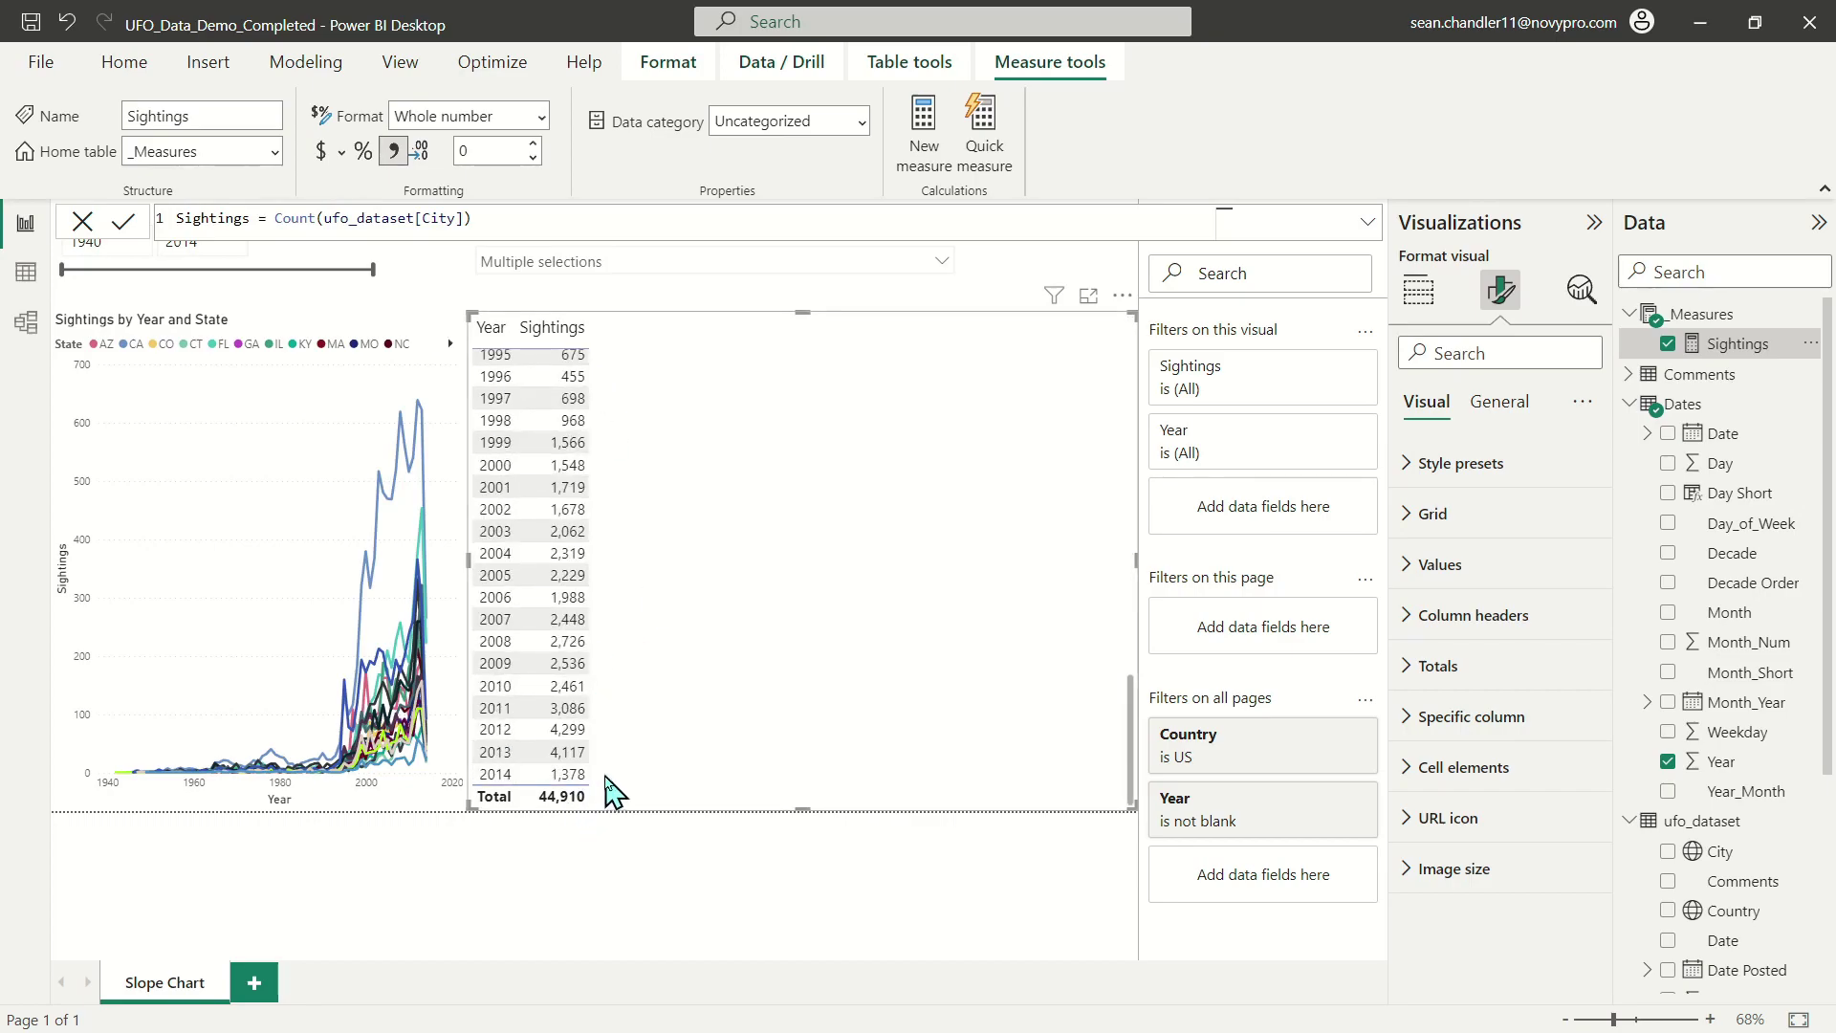
scroll(574, 736, up, 15)
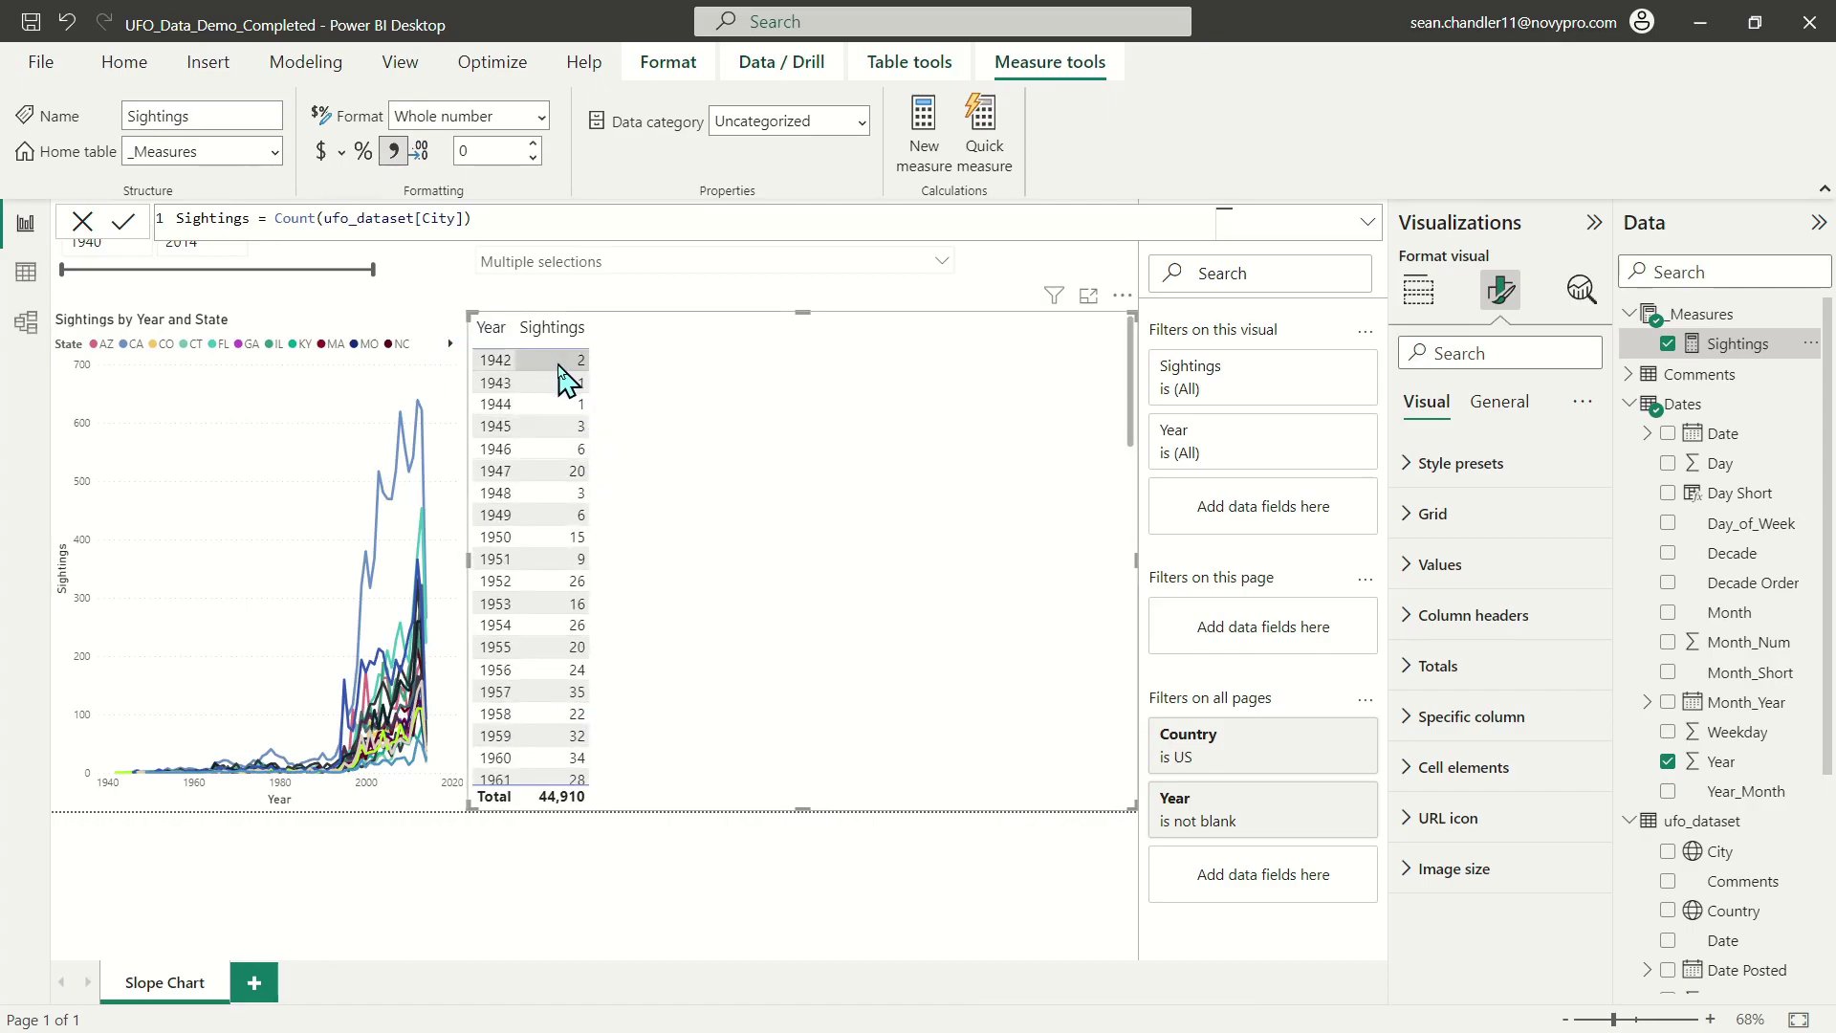
scroll(574, 383, down, 15)
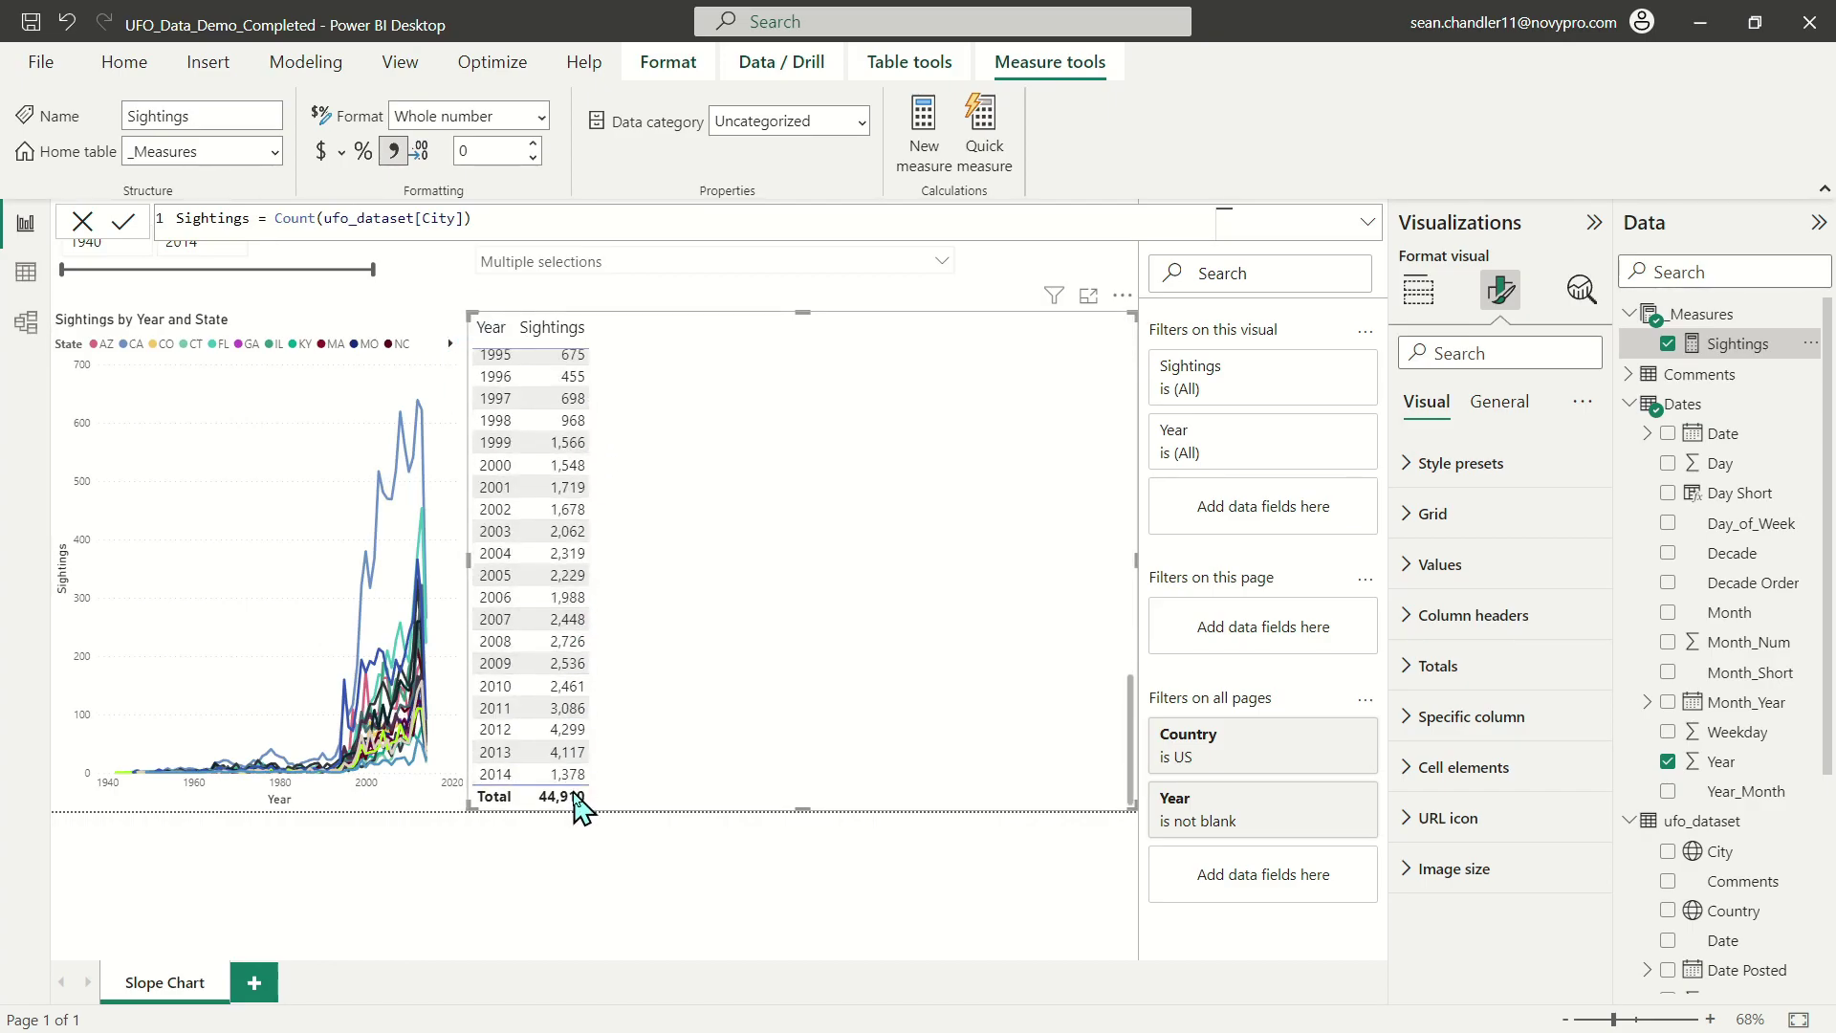
scroll(583, 746, up, 15)
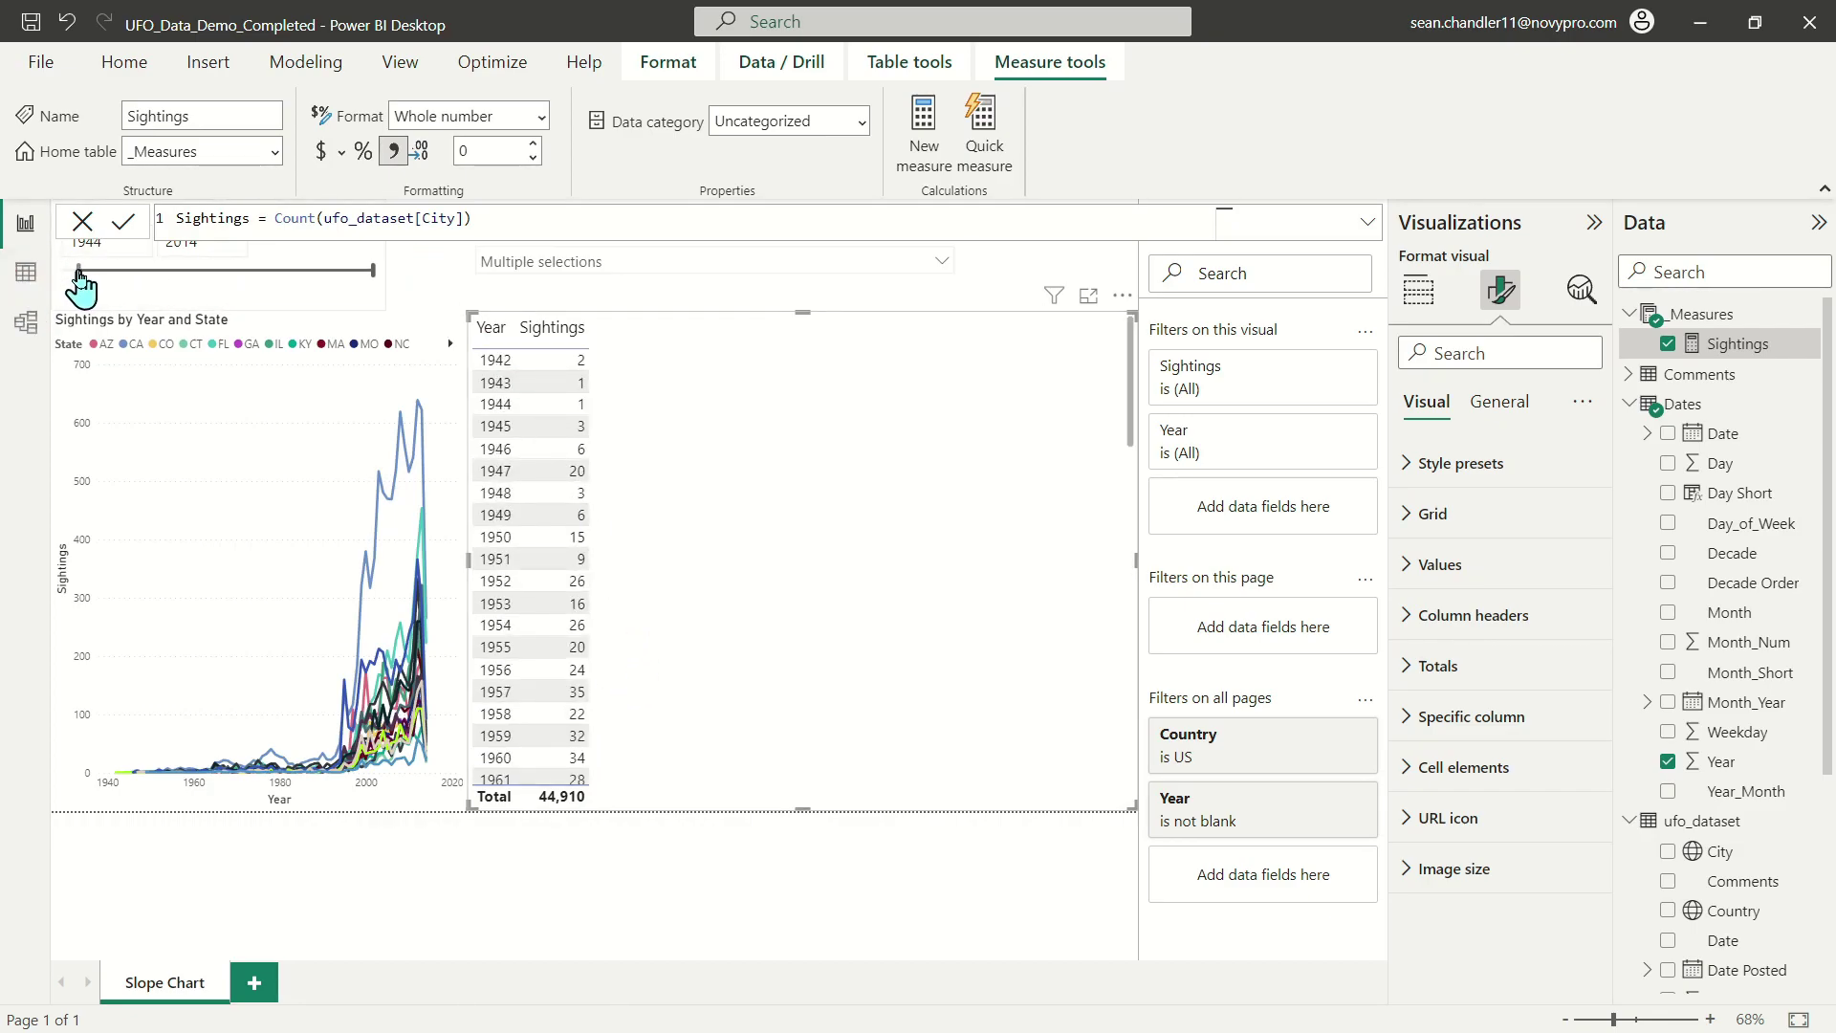
Set the Year slicer range to 1967–2008, then select the Sightings measure.
drag(98, 275, 119, 277)
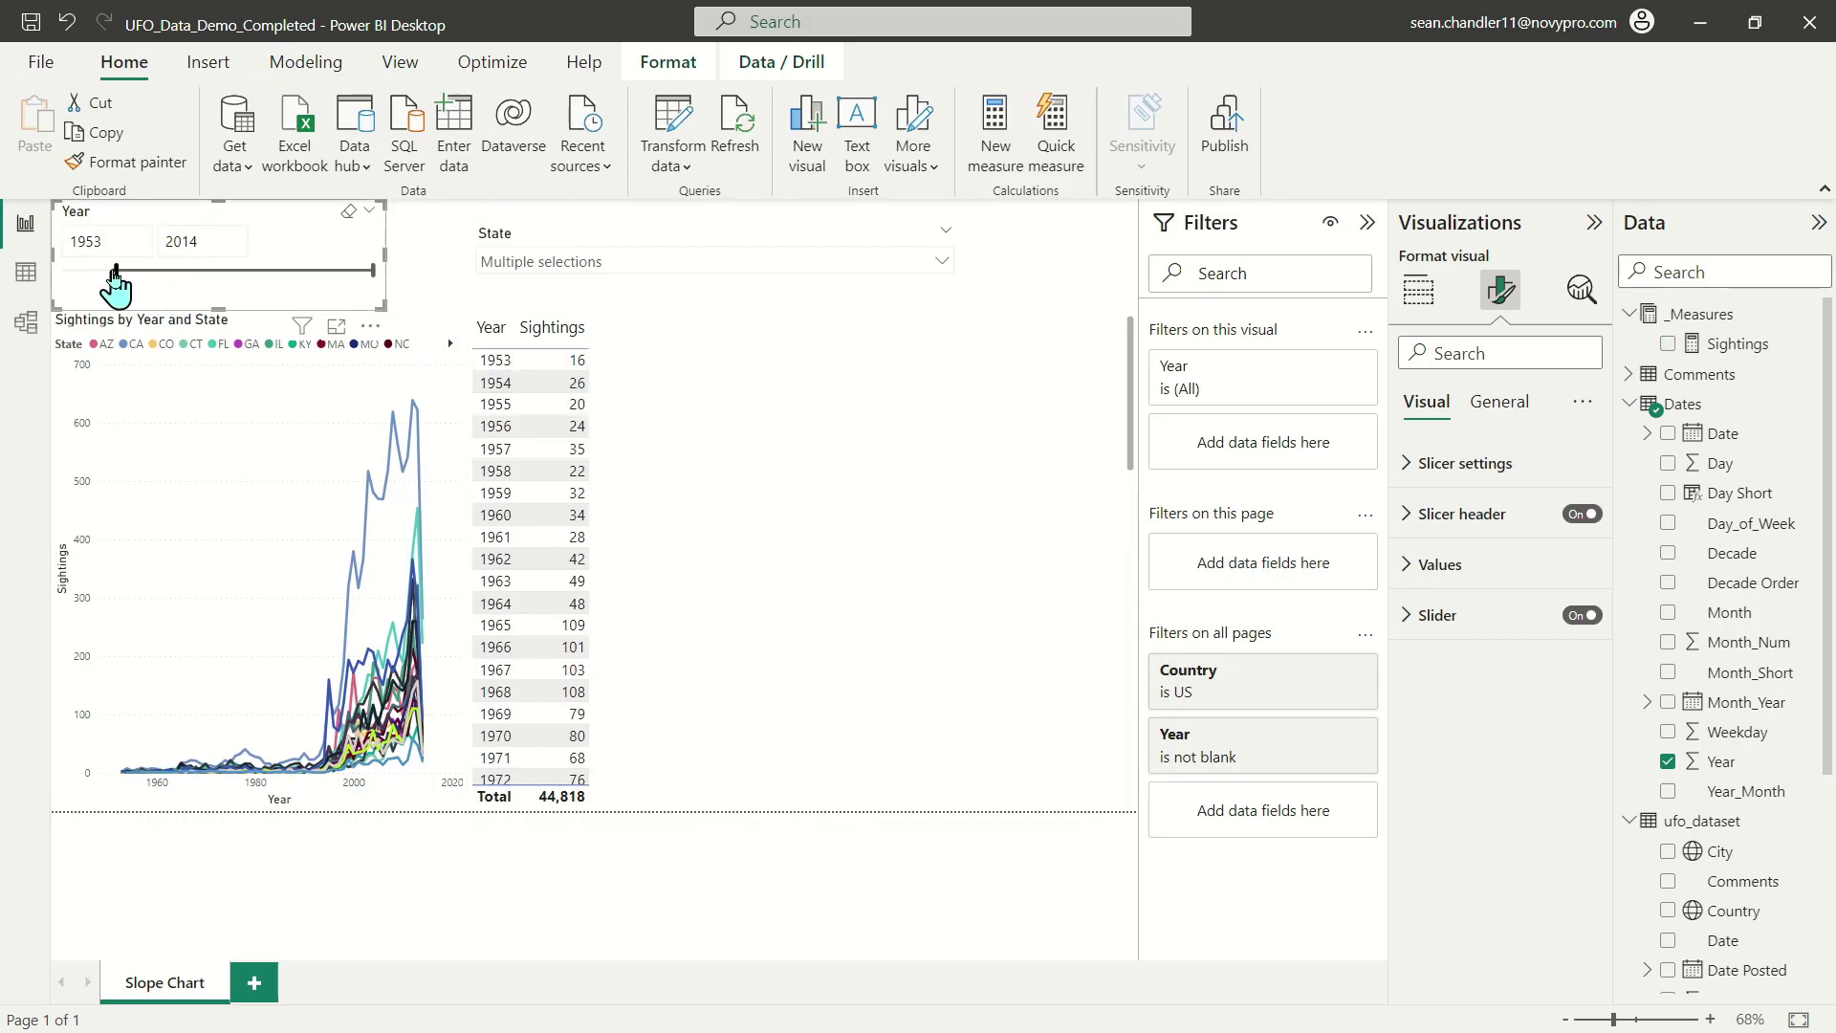
drag(117, 272, 176, 275)
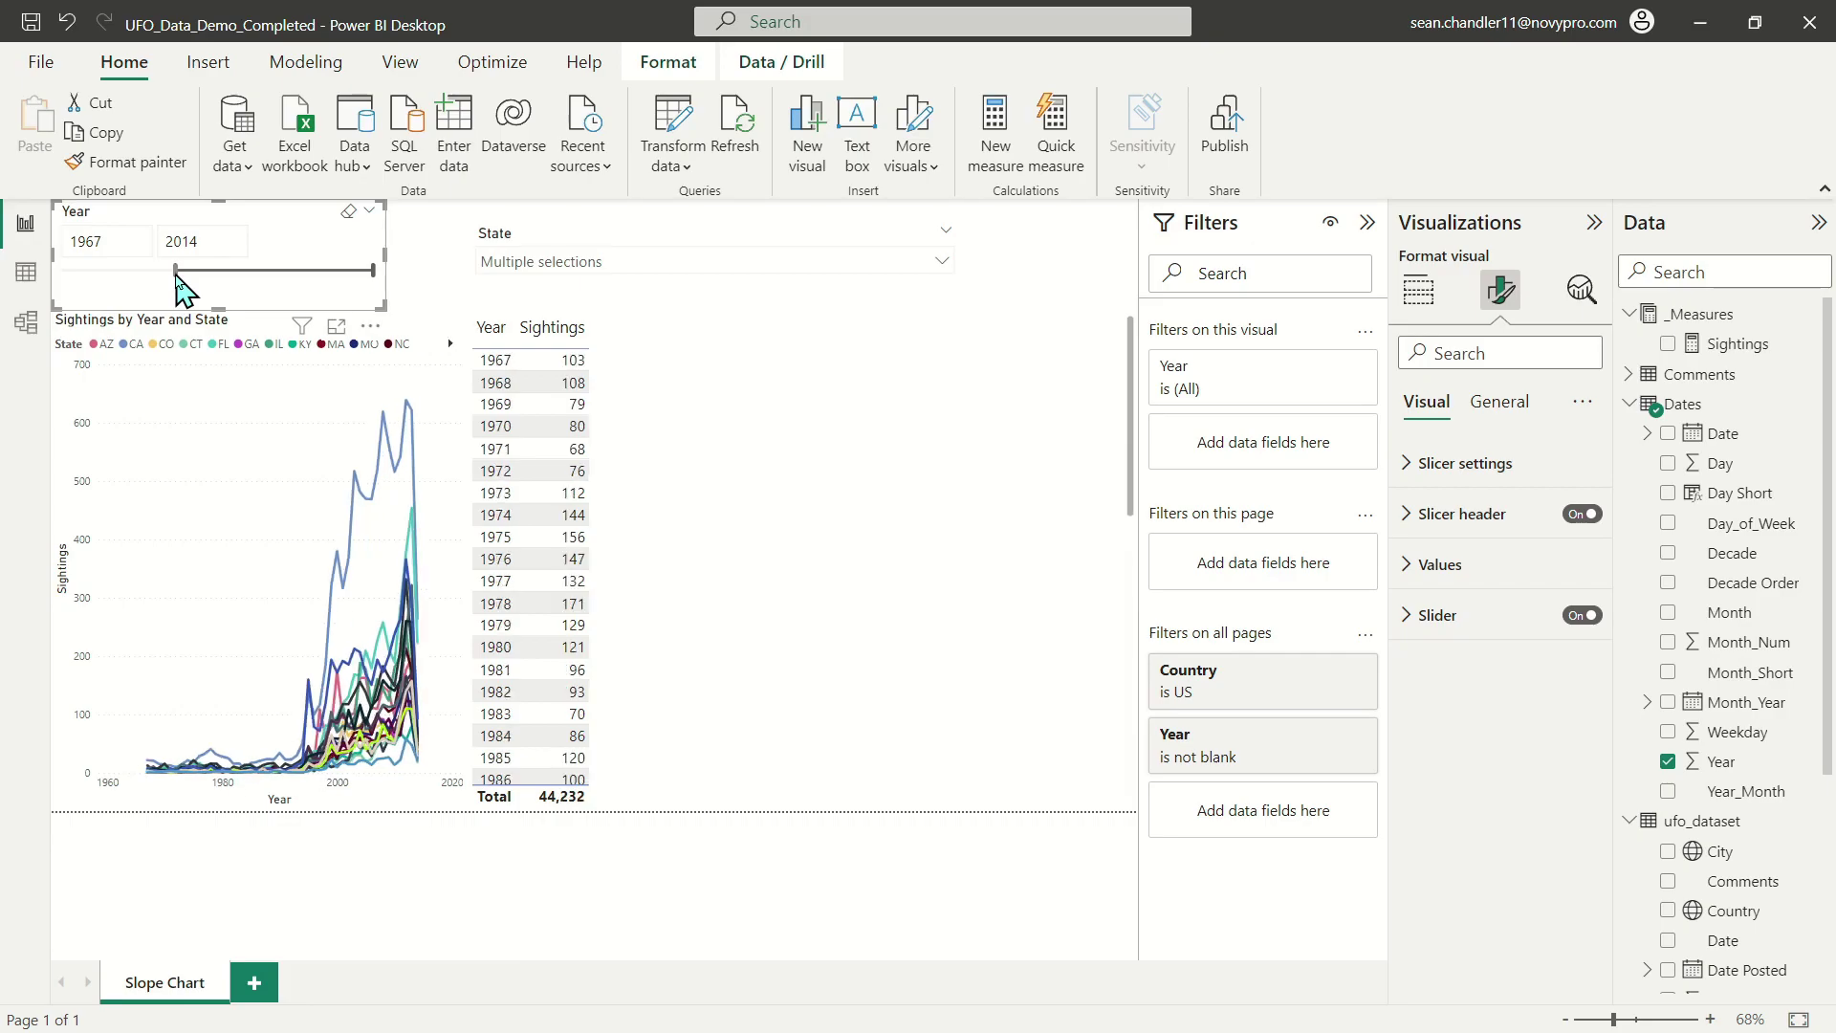
drag(373, 275, 351, 277)
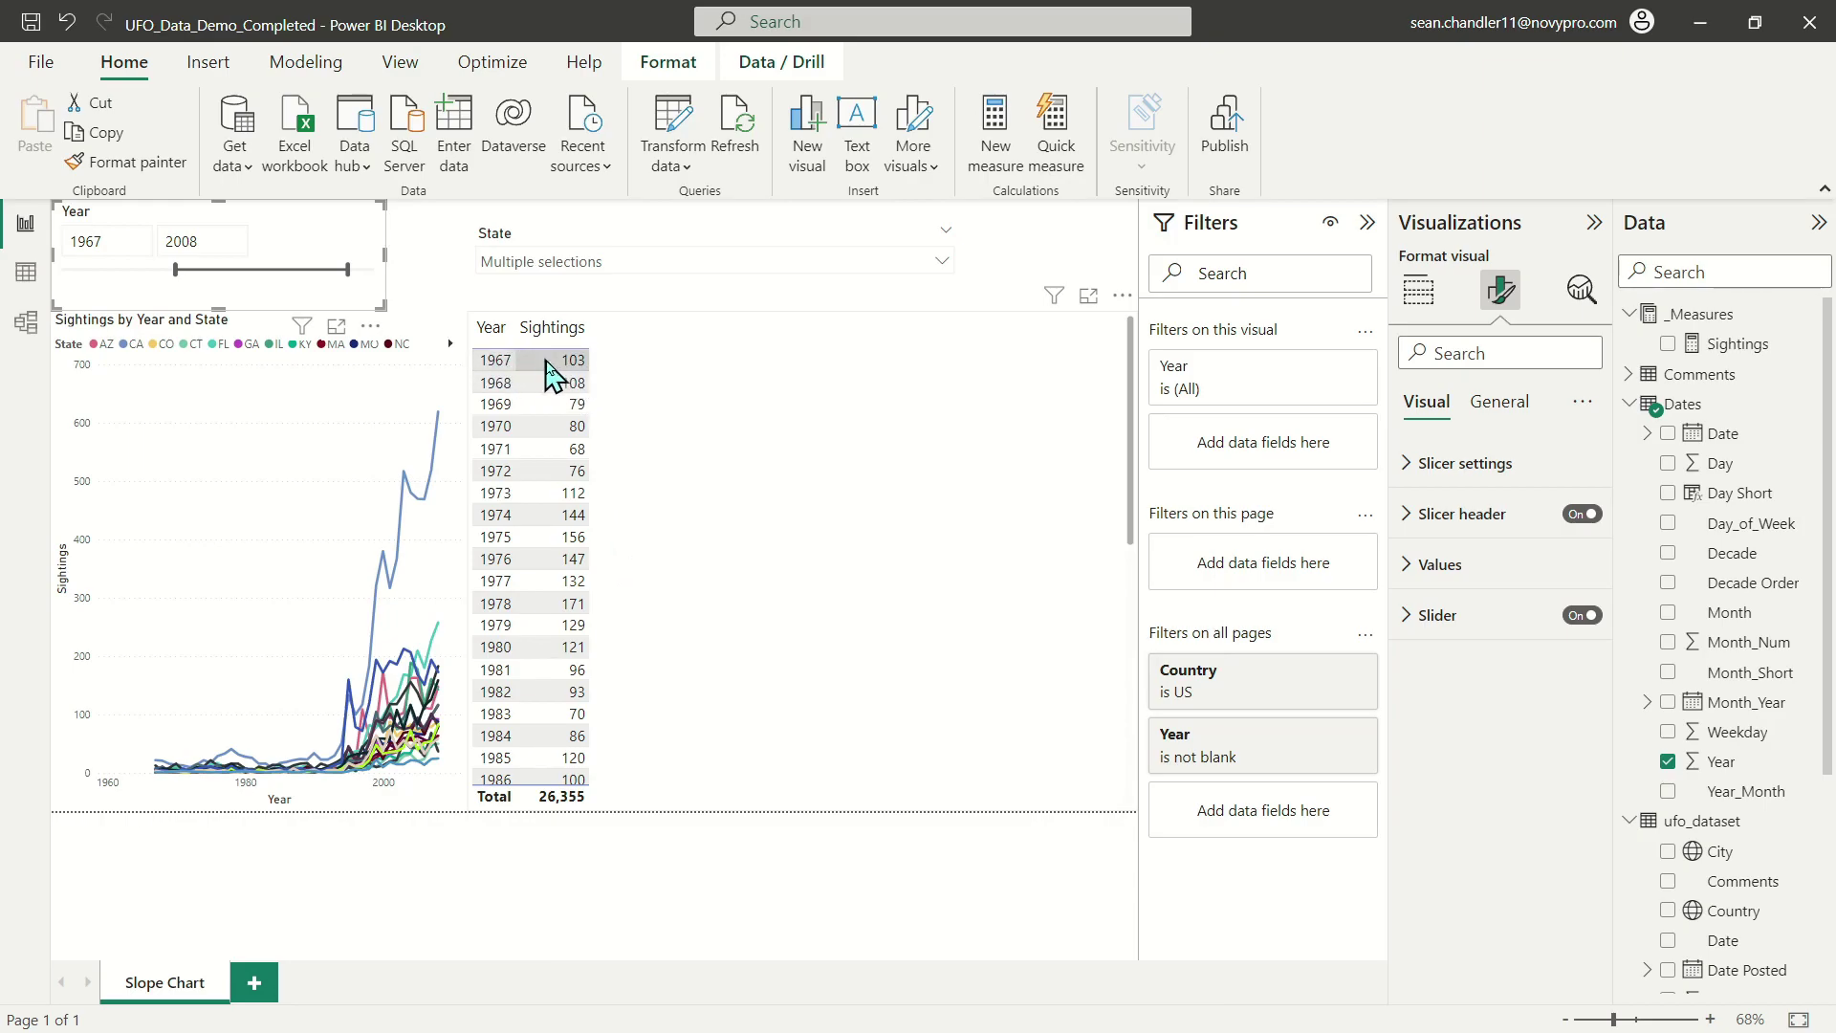
scroll(521, 741, down, 7)
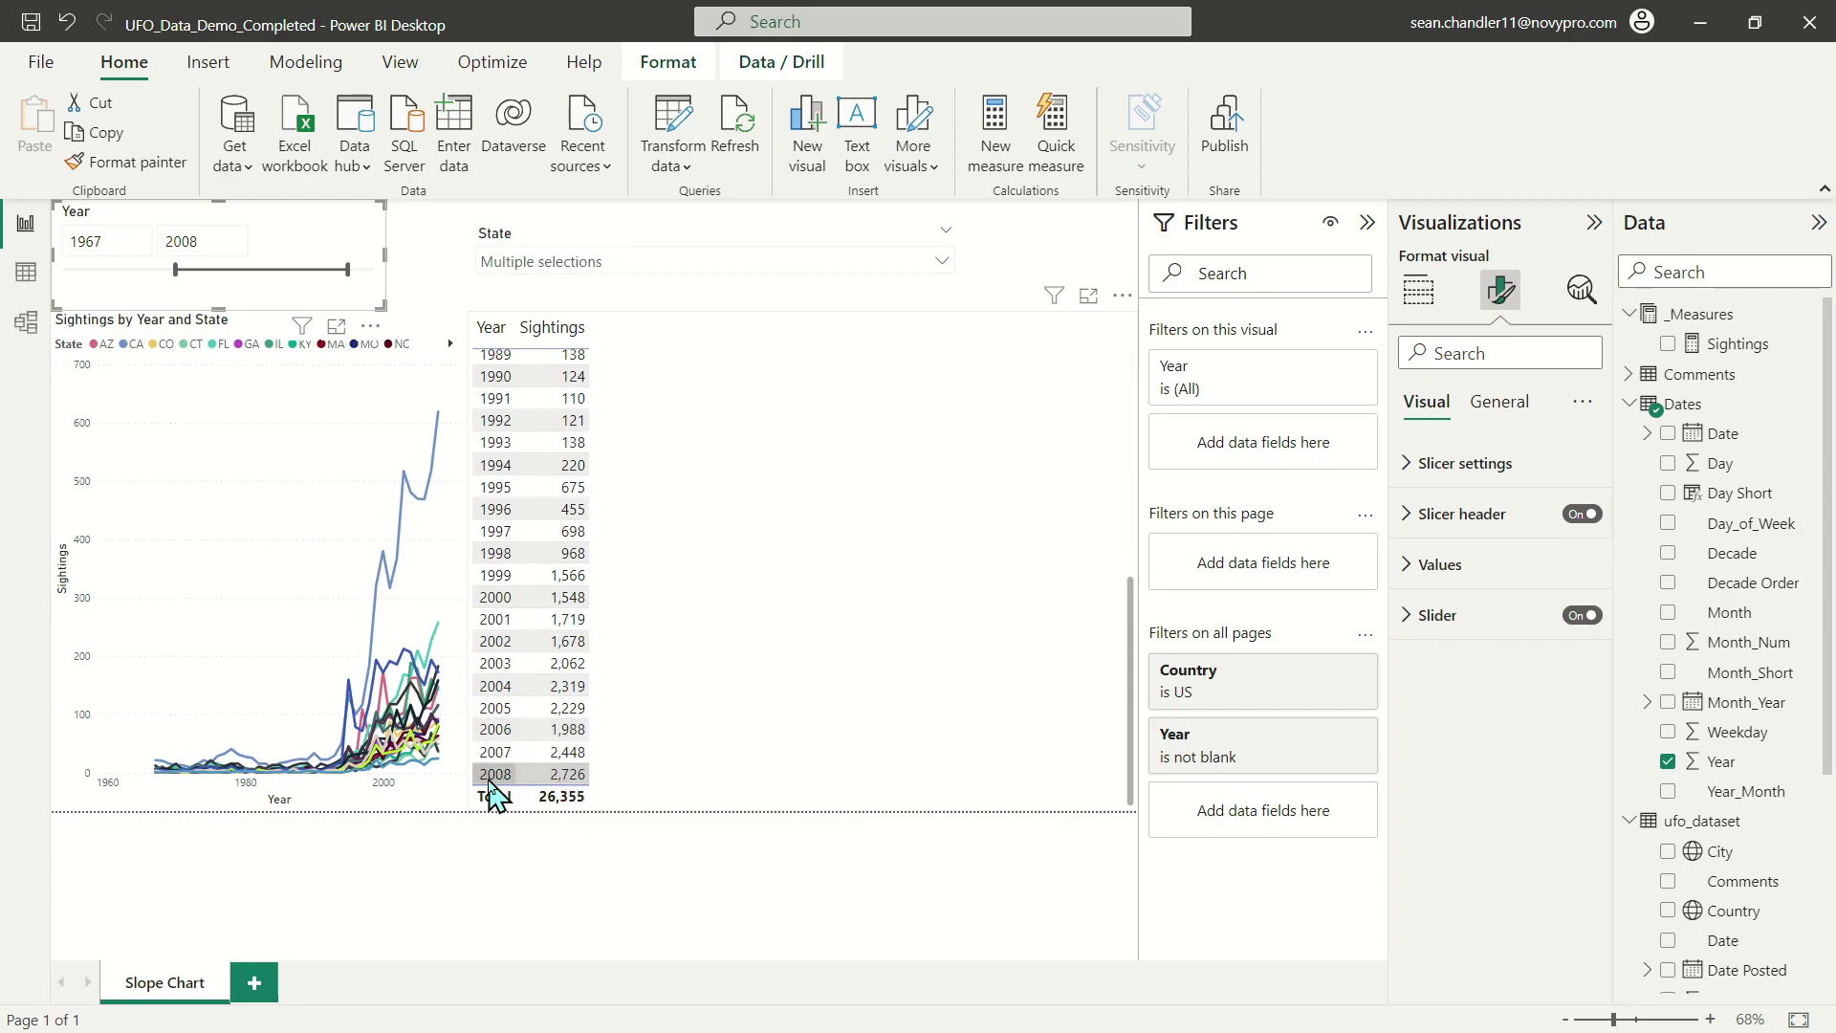
click(1736, 356)
Create a new blank measure under _Measures from the Sightings measure's menu.
right_click(1729, 360)
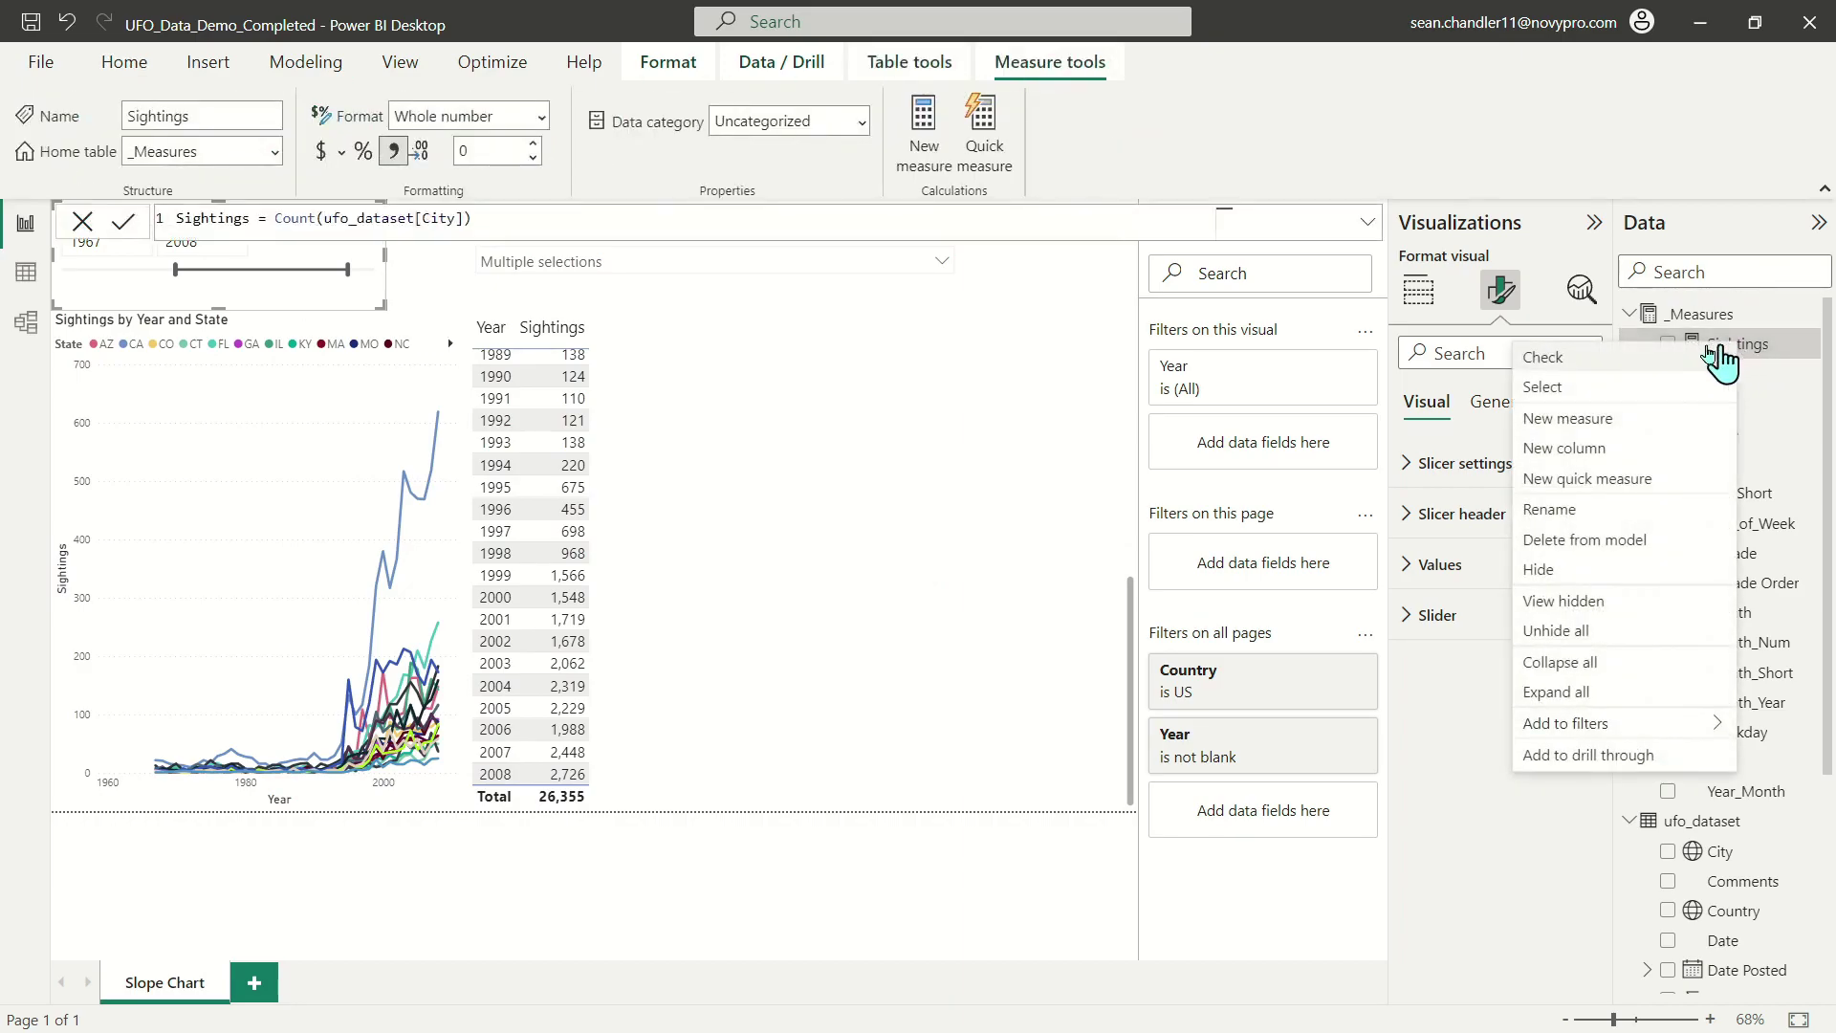
click(1623, 418)
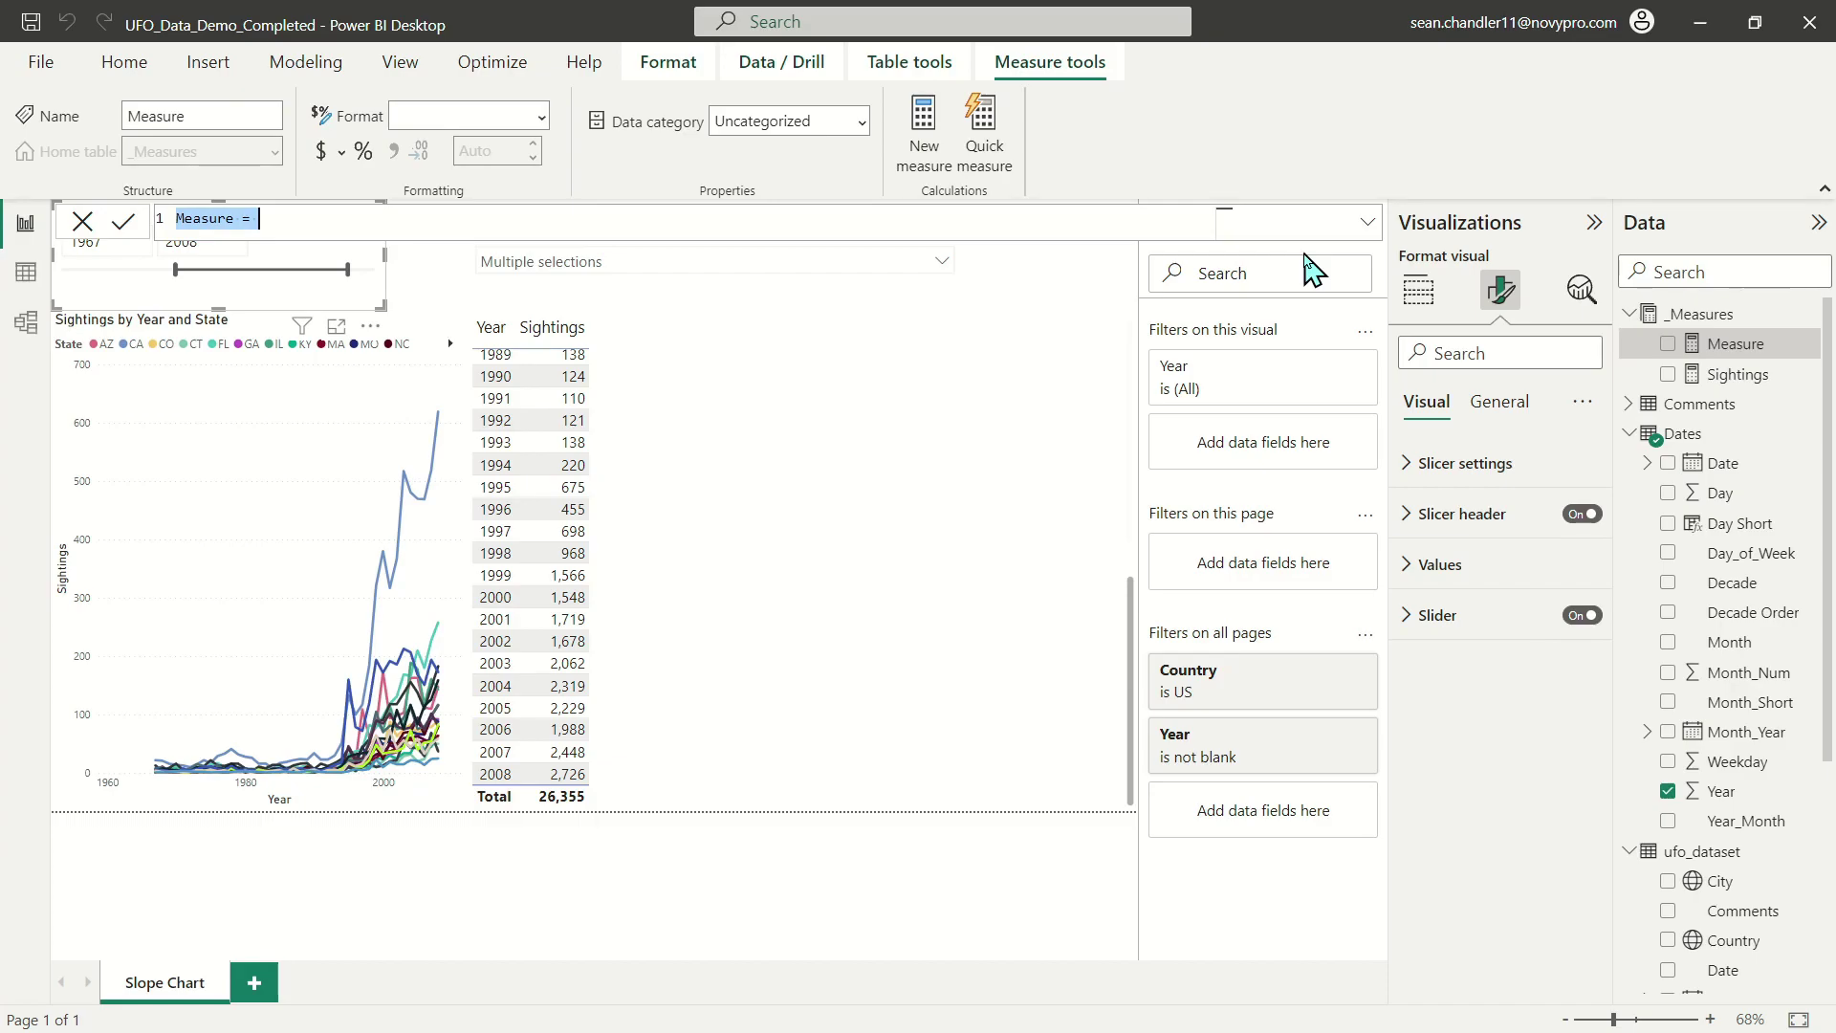
scroll(574, 554, up, 8)
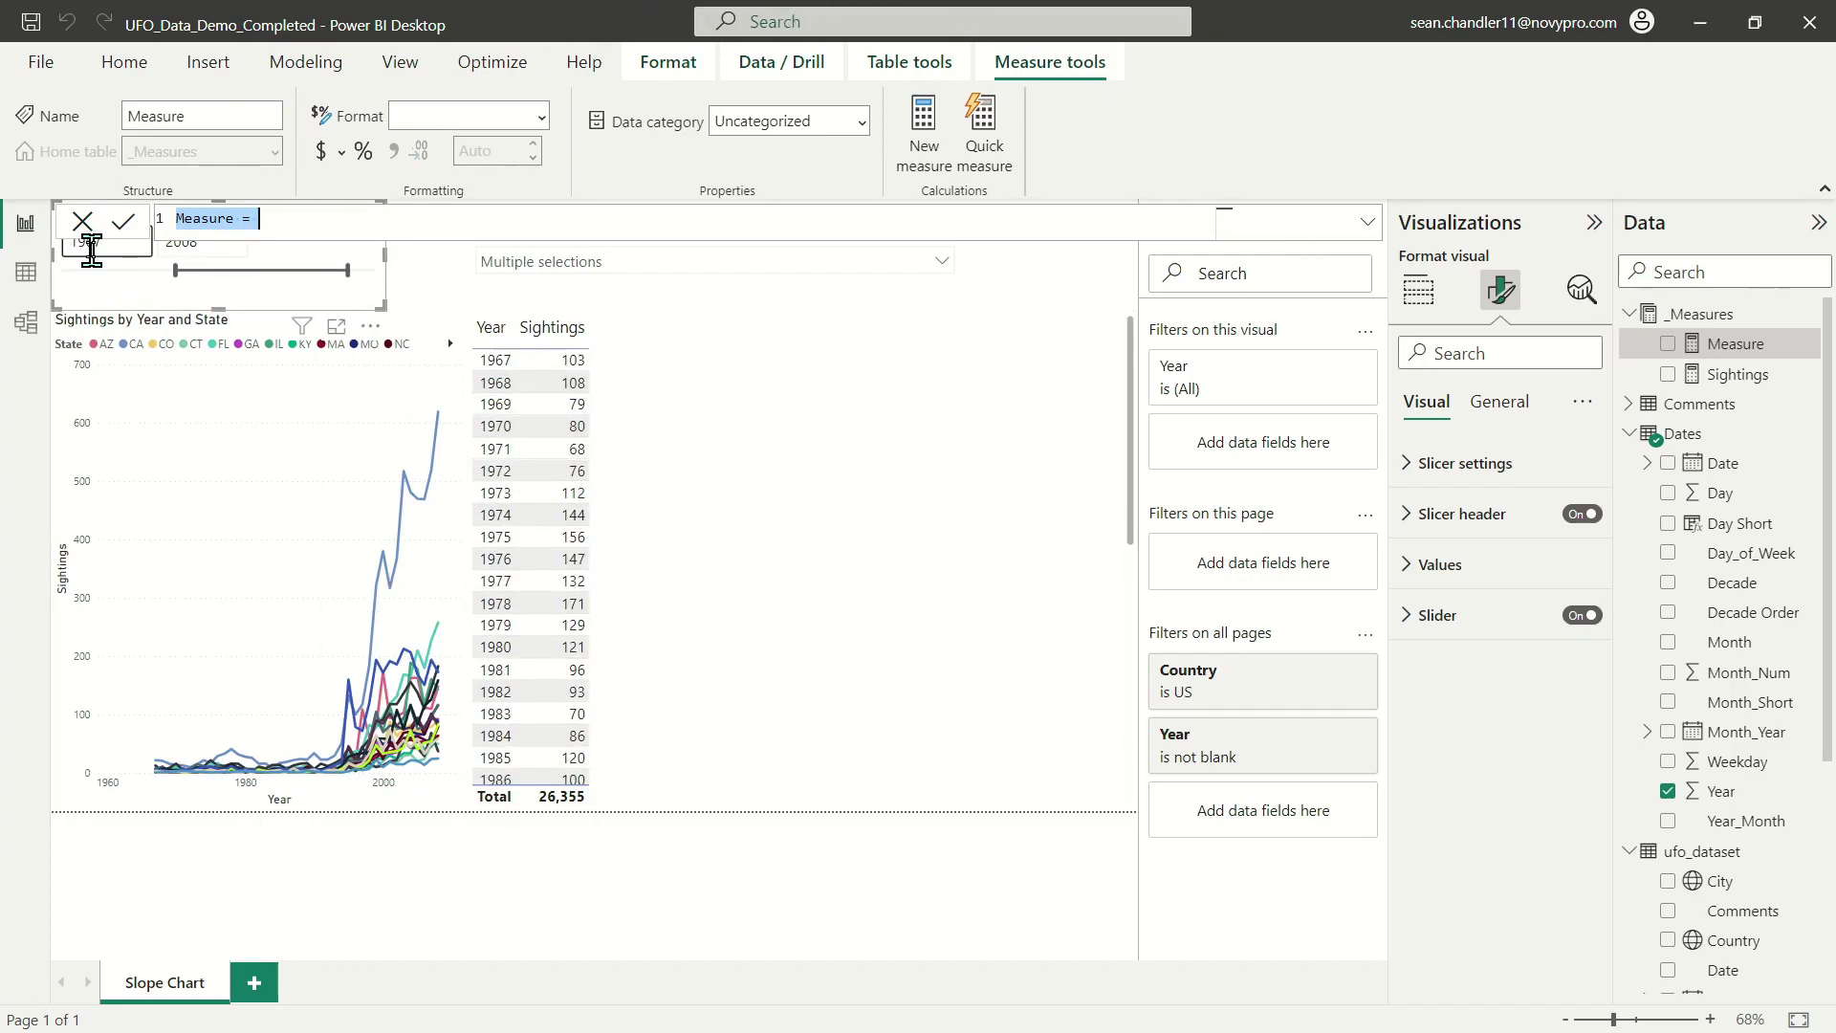
click(300, 217)
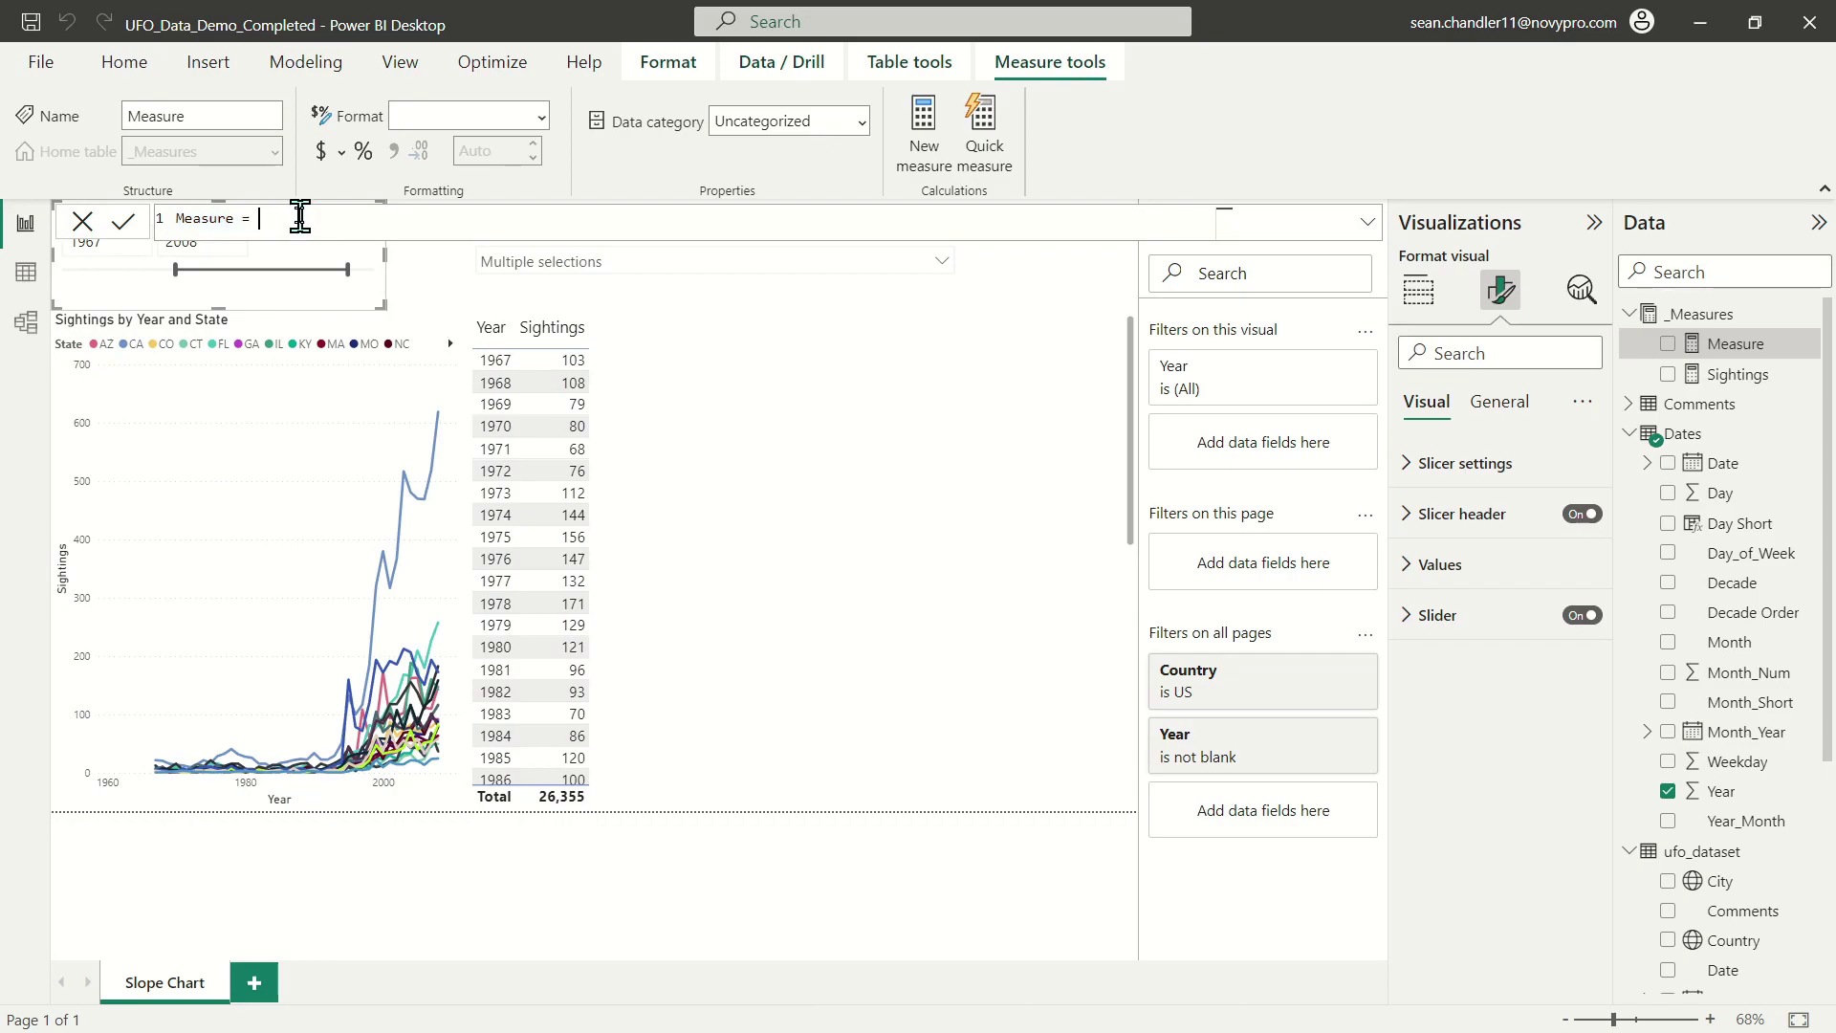
key(ctrl+a)
Define First Year = CALCULATE(MIN(Dates[Year]), ALLSELECTED(Dates)) and drag it onto the table.
text(First Year = CALCULATE(m)
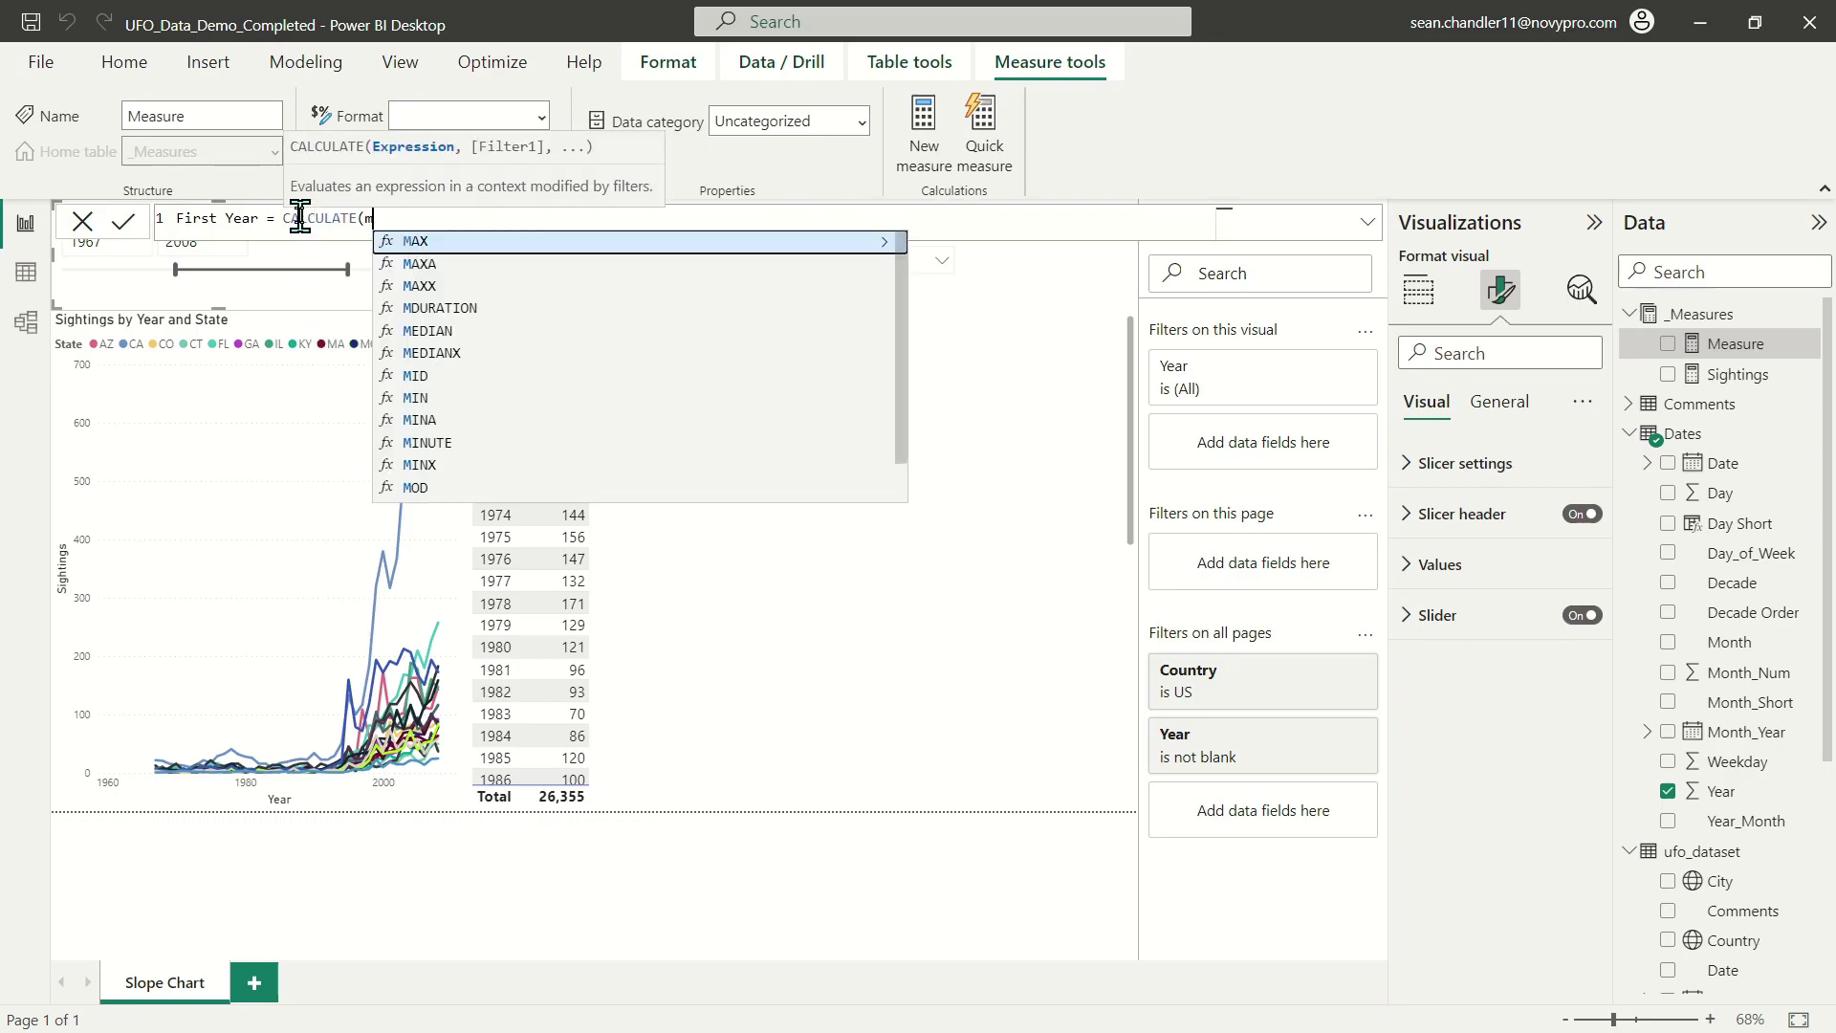
text(in(year)
key(Up)
key(Up)
key(Up)
key(Up)
key(Up)
key(Up)
key(Up)
key(Up)
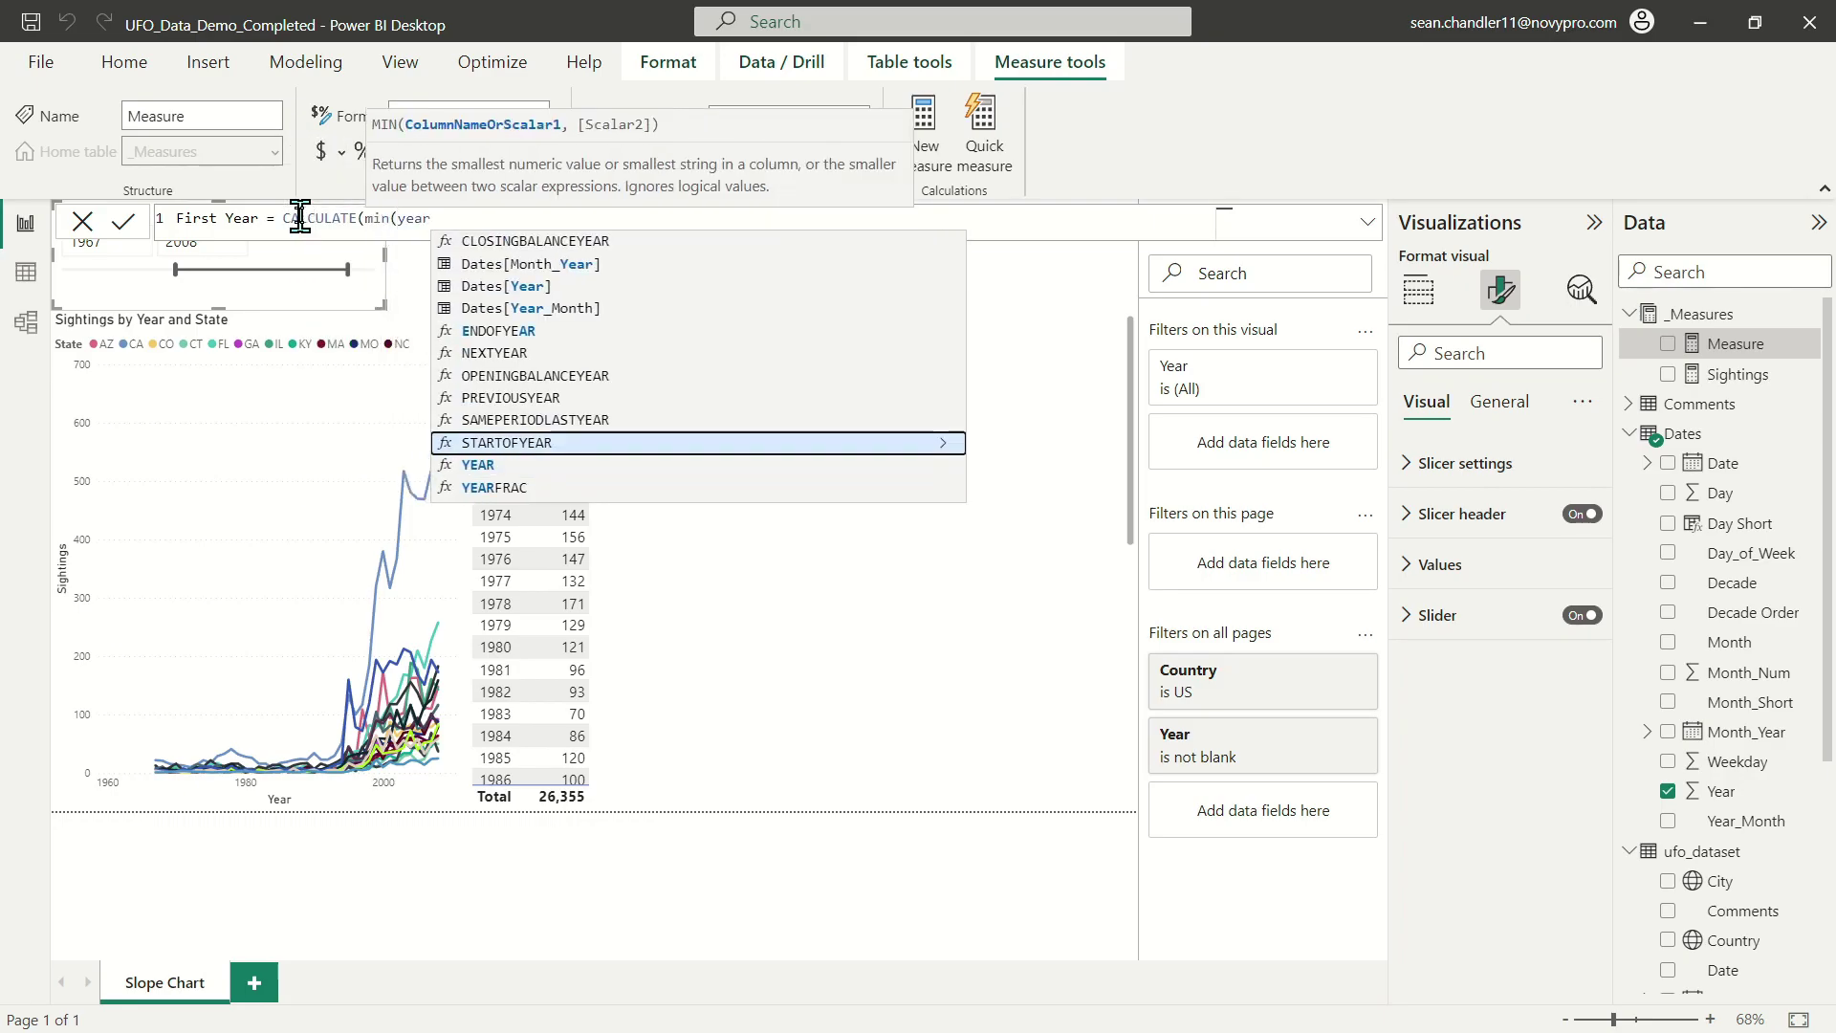
key(Tab)
text())
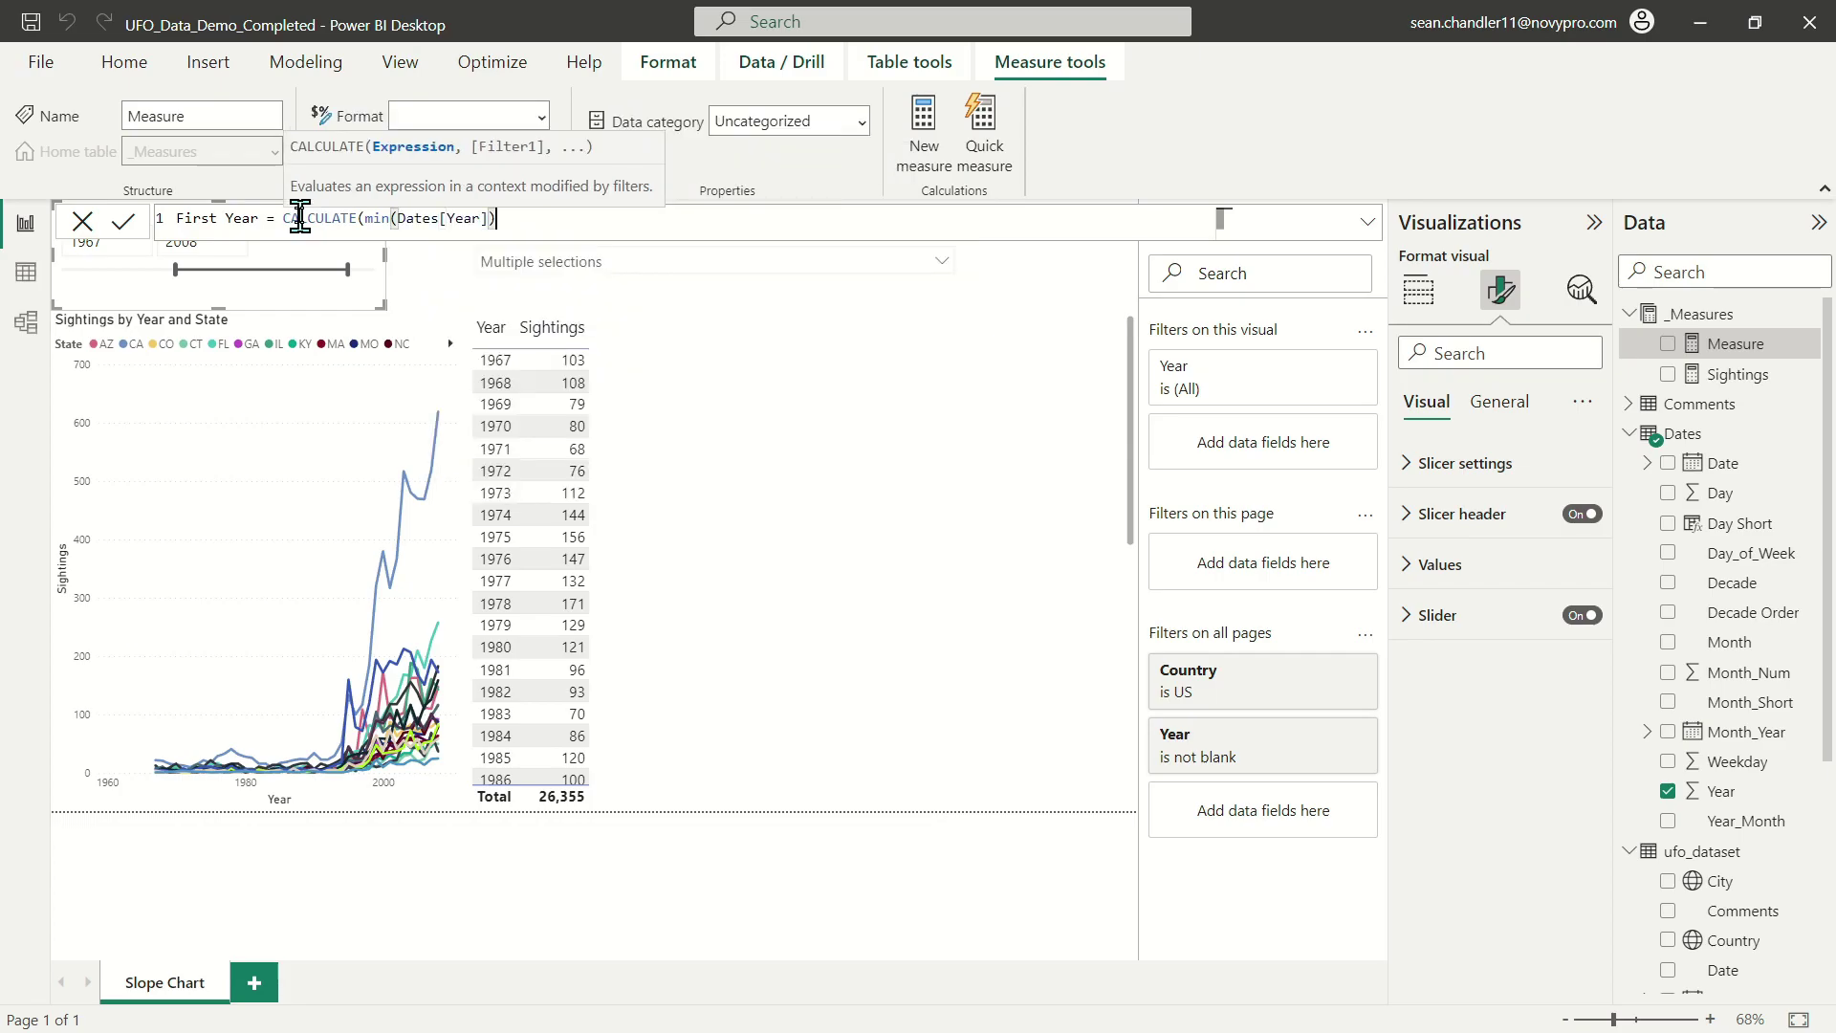
text(,allse)
key(Tab)
text(d)
key(Tab)
text()))
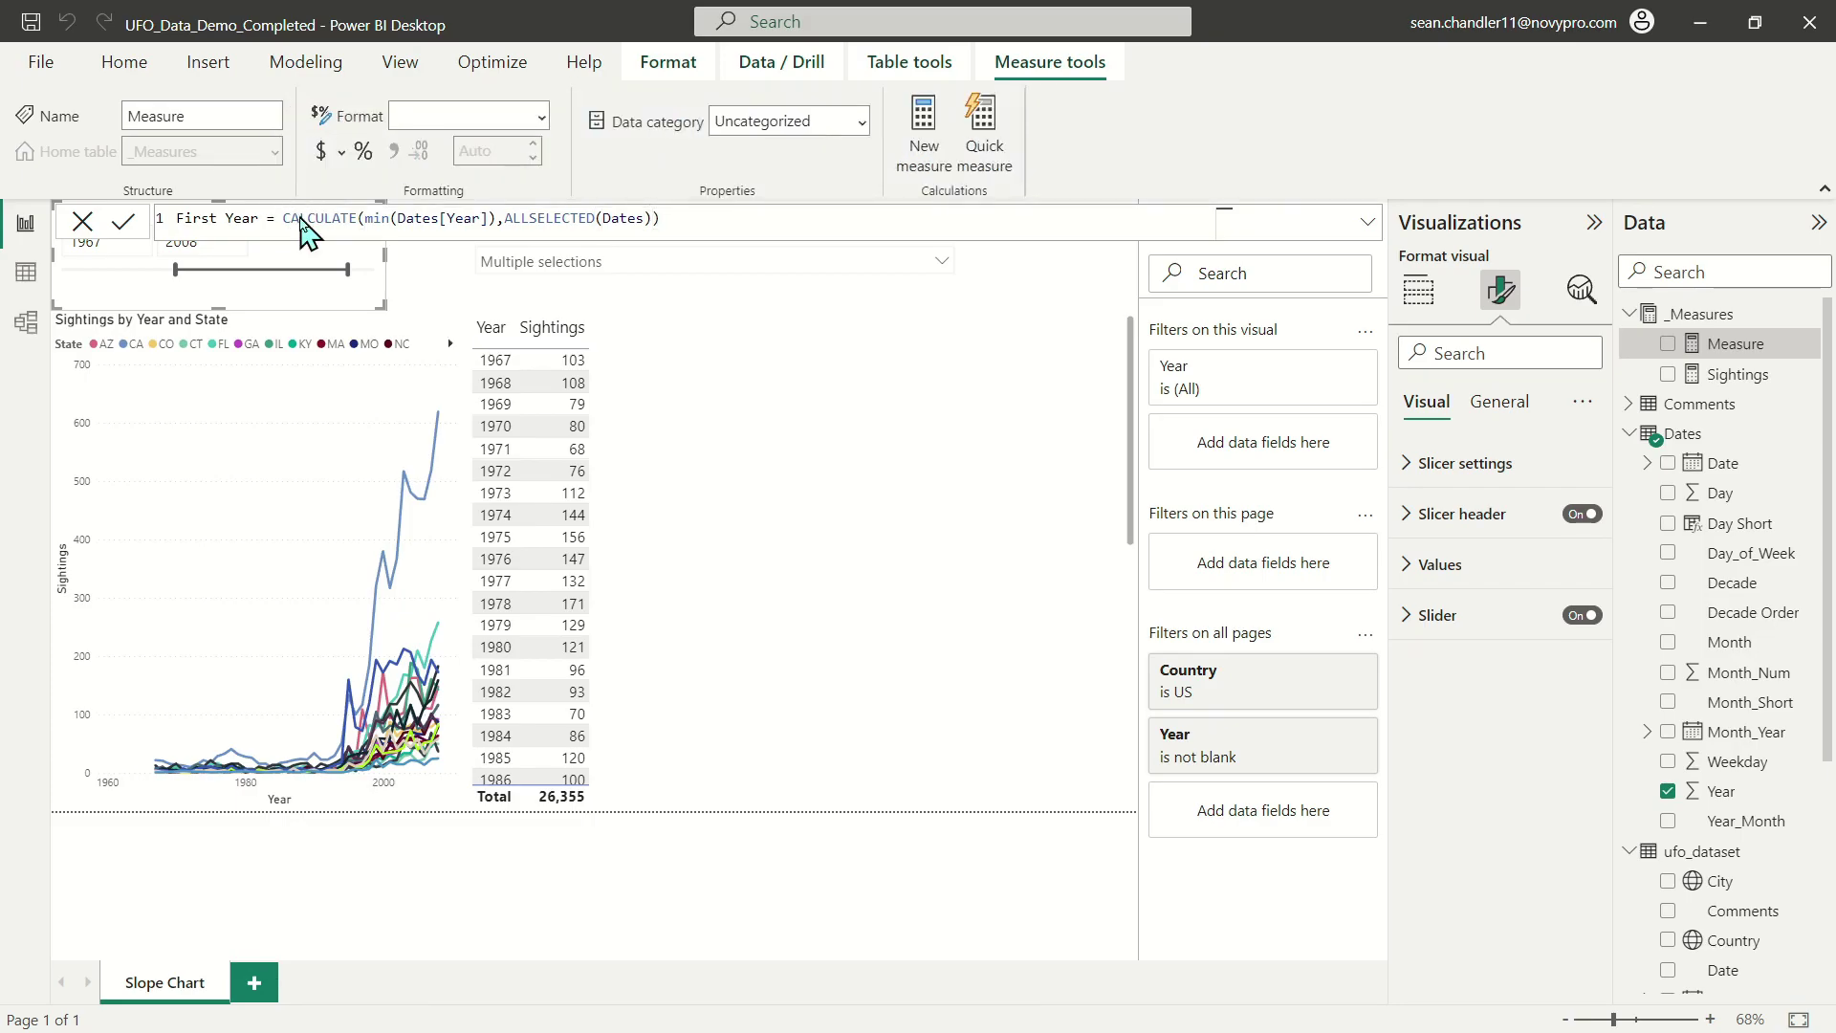
key(Return)
drag(1729, 350, 689, 478)
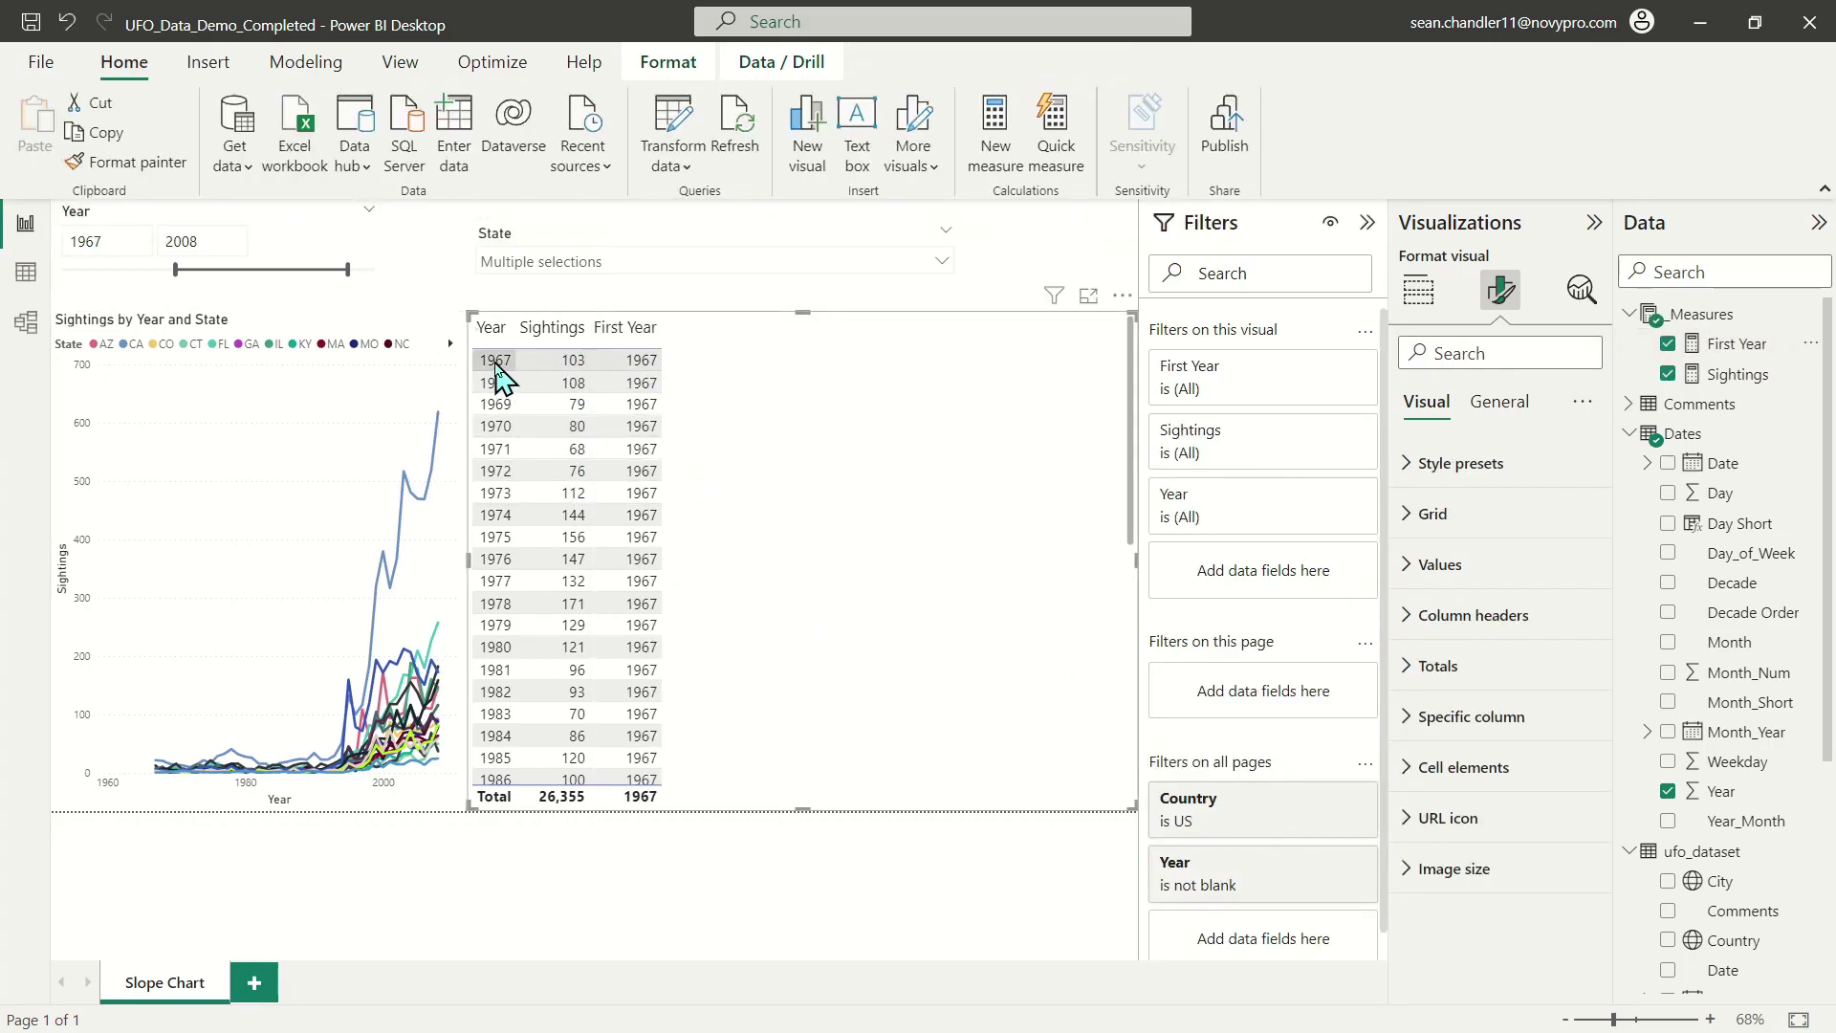
Review and select the First Year formula, then create another blank measure.
click(1722, 344)
click(382, 219)
click(447, 219)
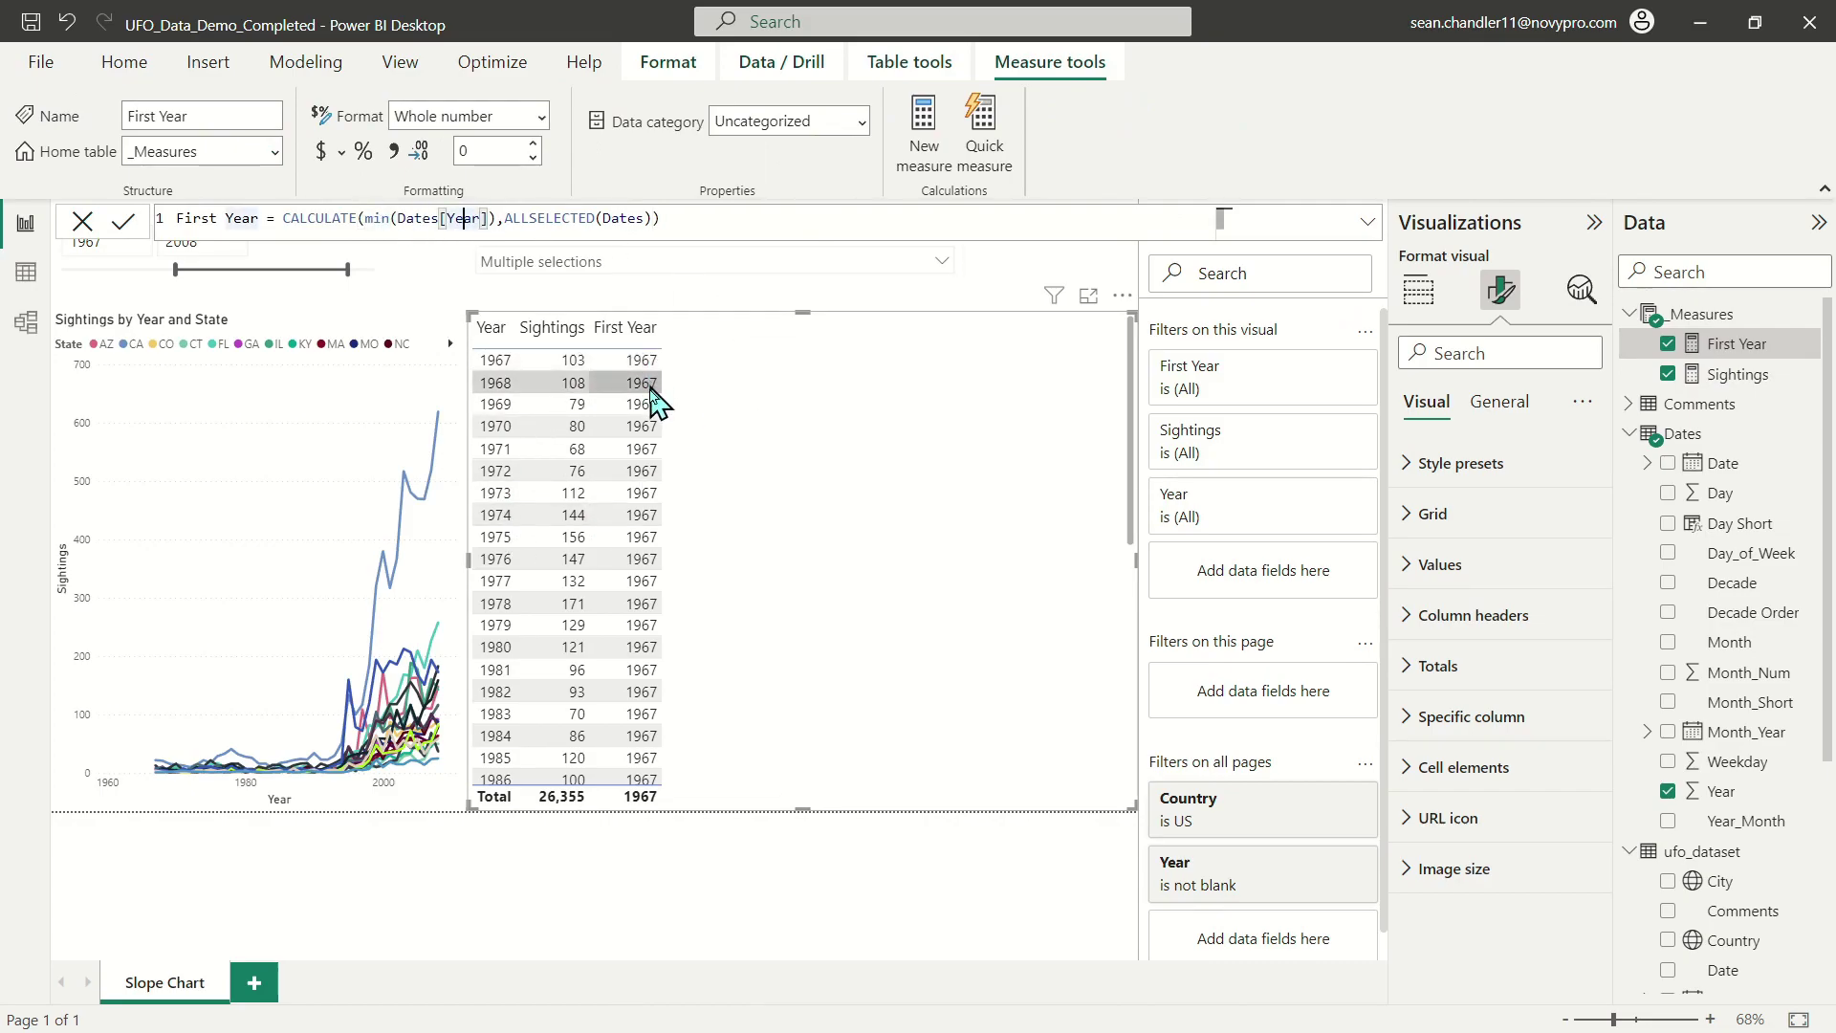
scroll(639, 631, down, 5)
scroll(639, 632, down, 3)
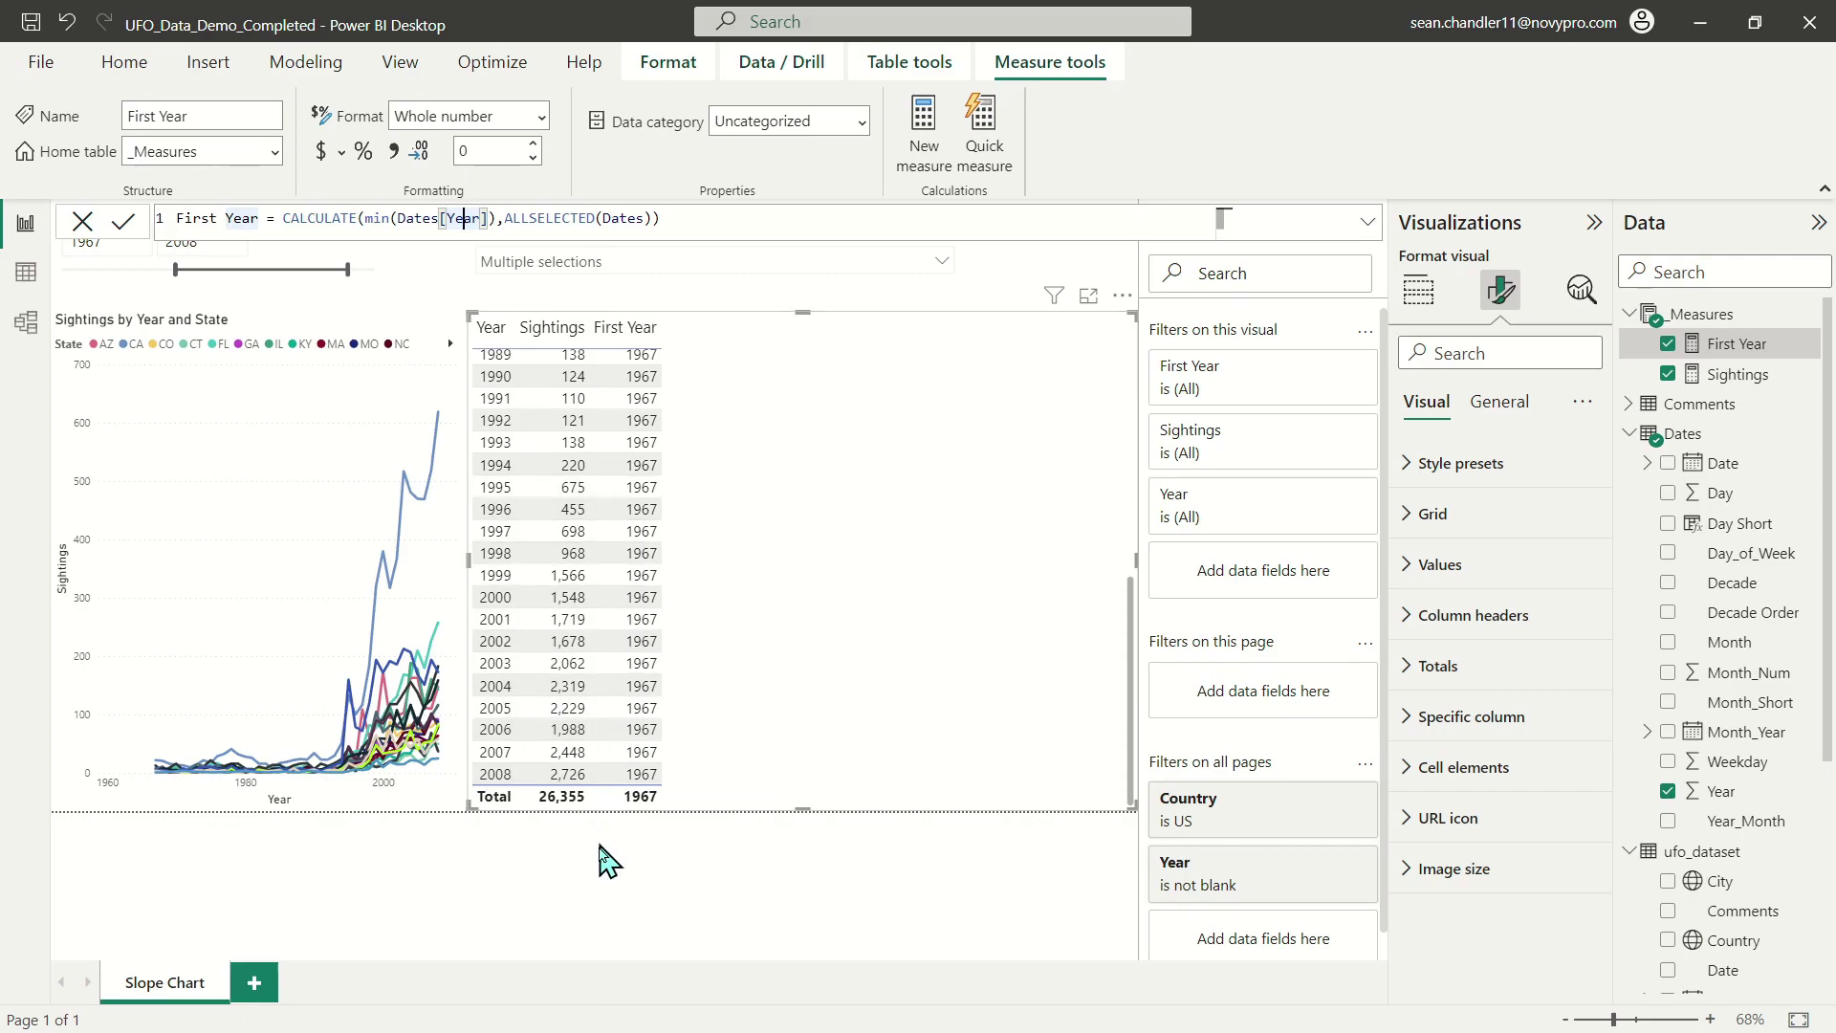
scroll(612, 574, up, 7)
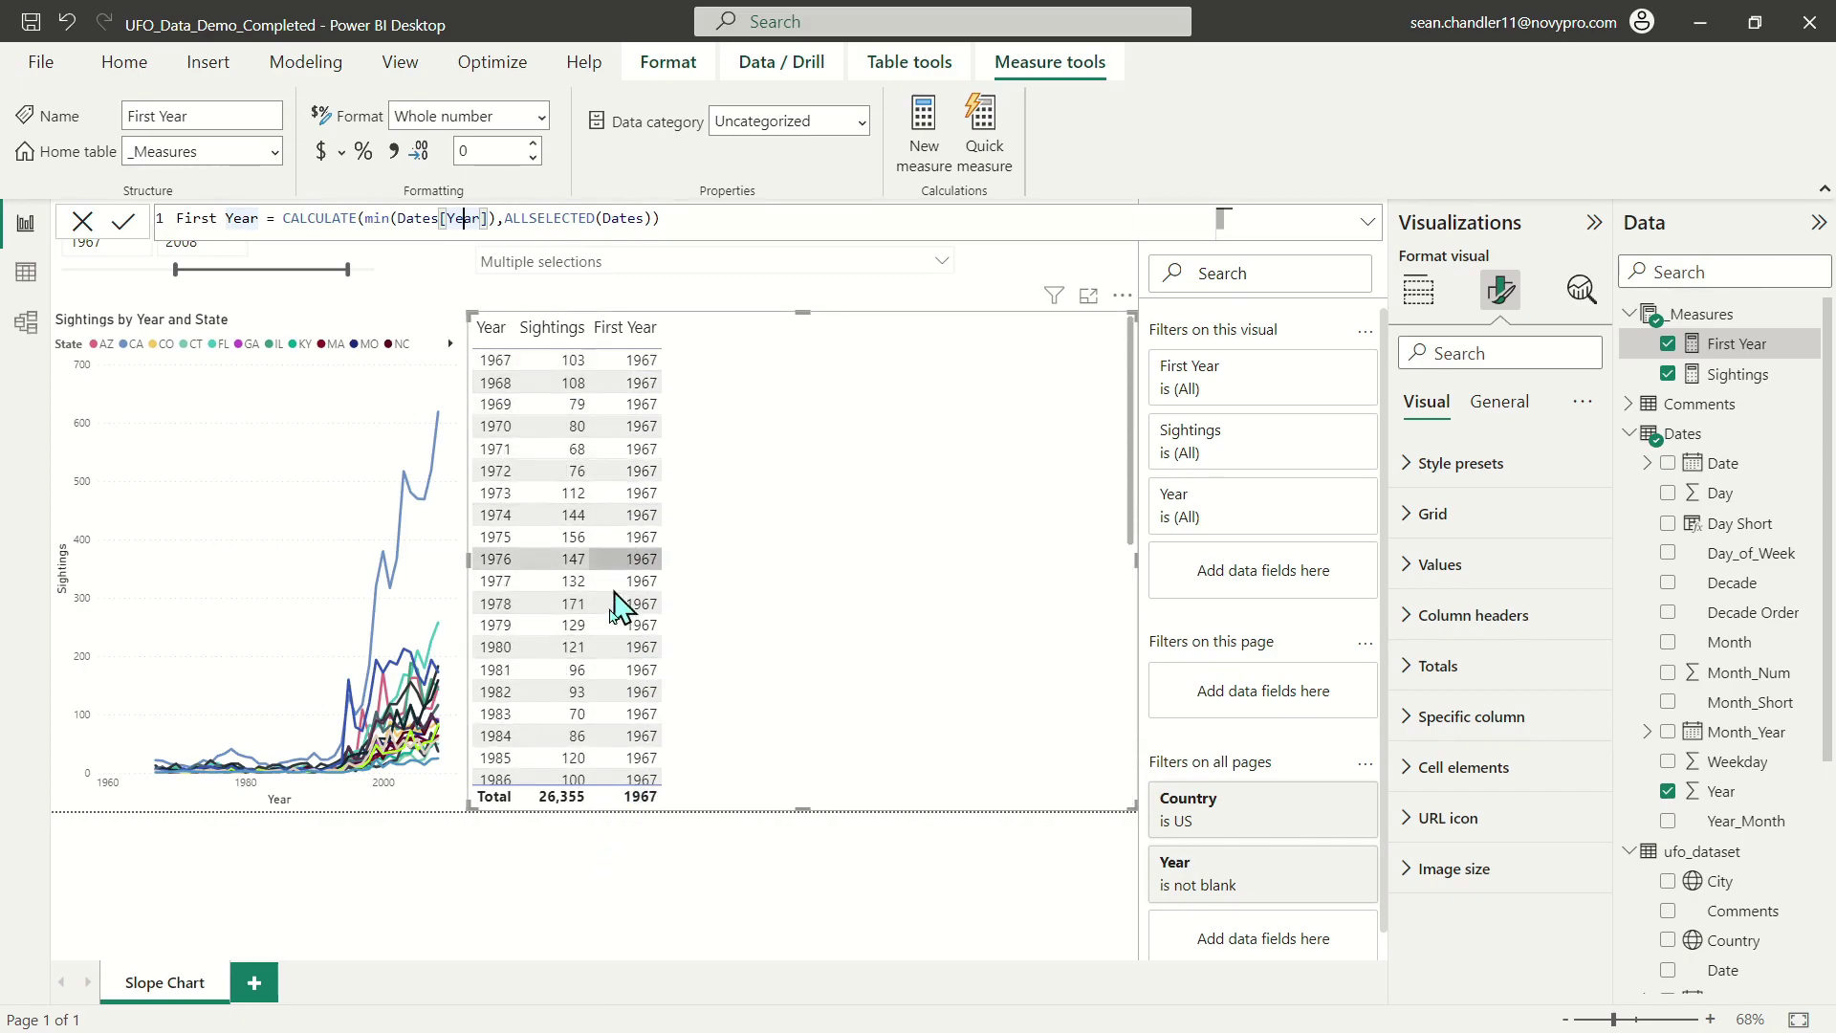
drag(662, 218, 103, 191)
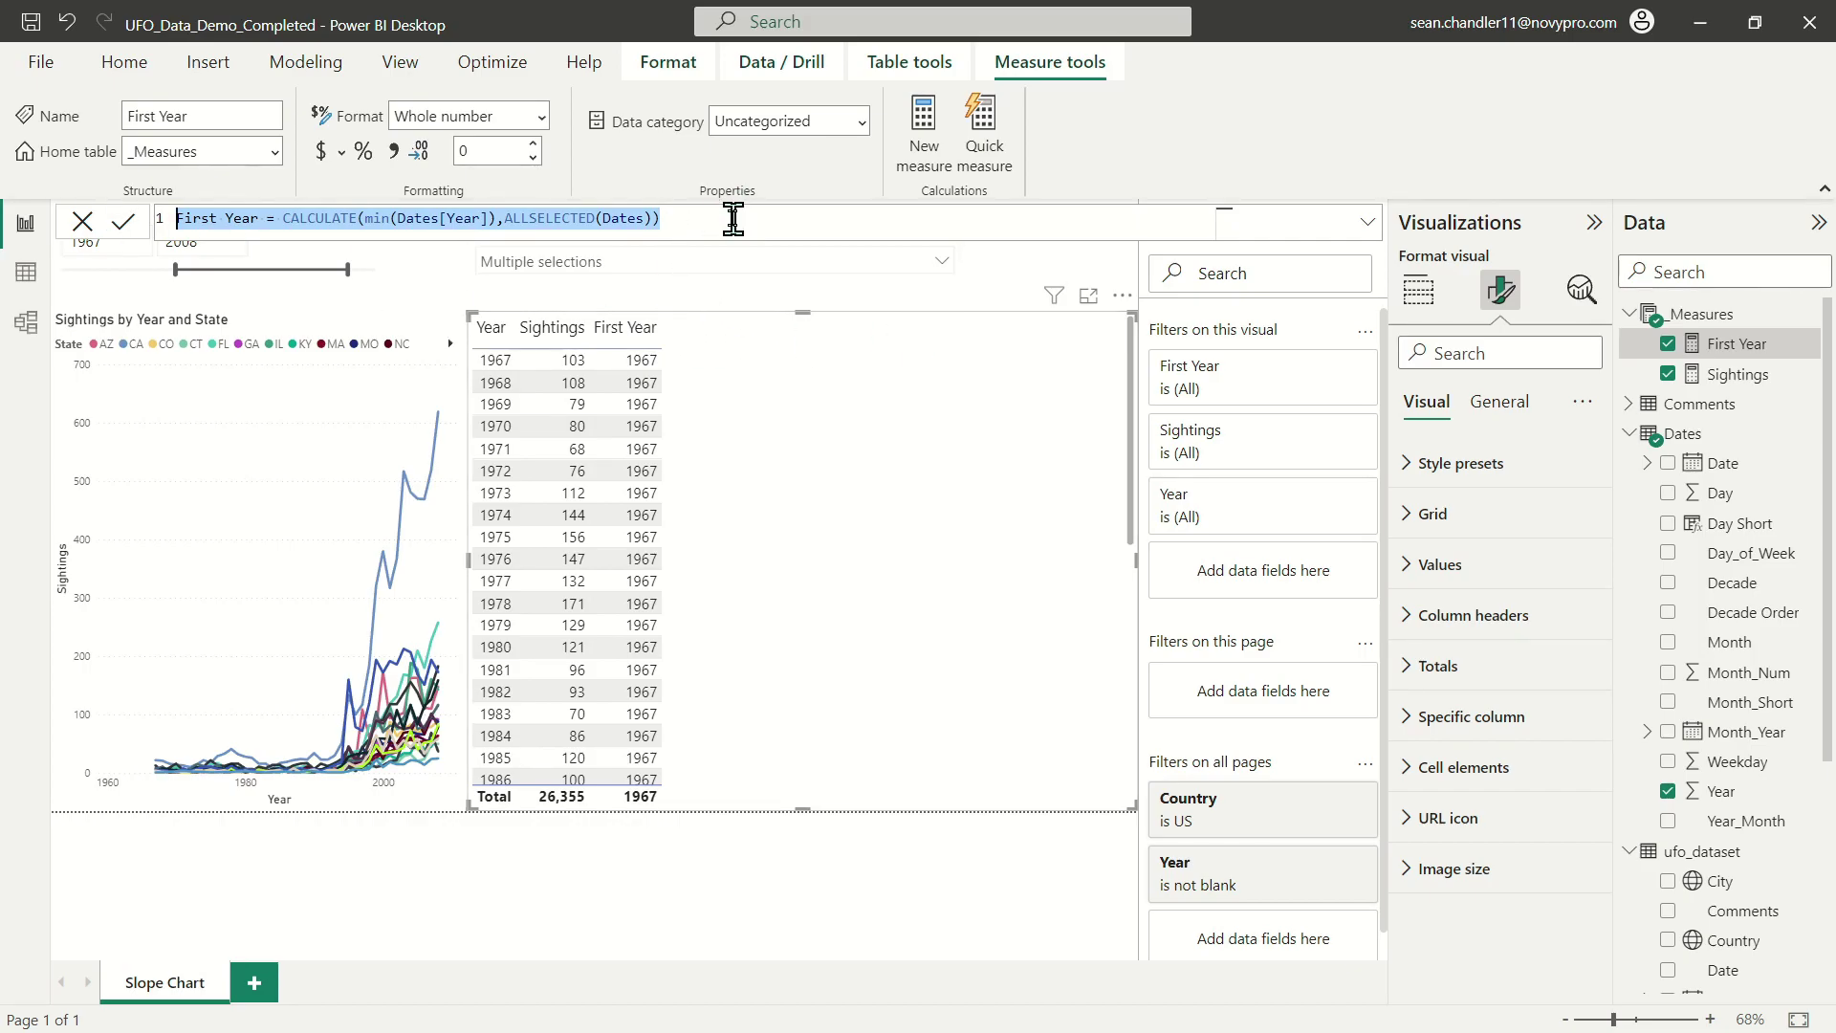
click(924, 129)
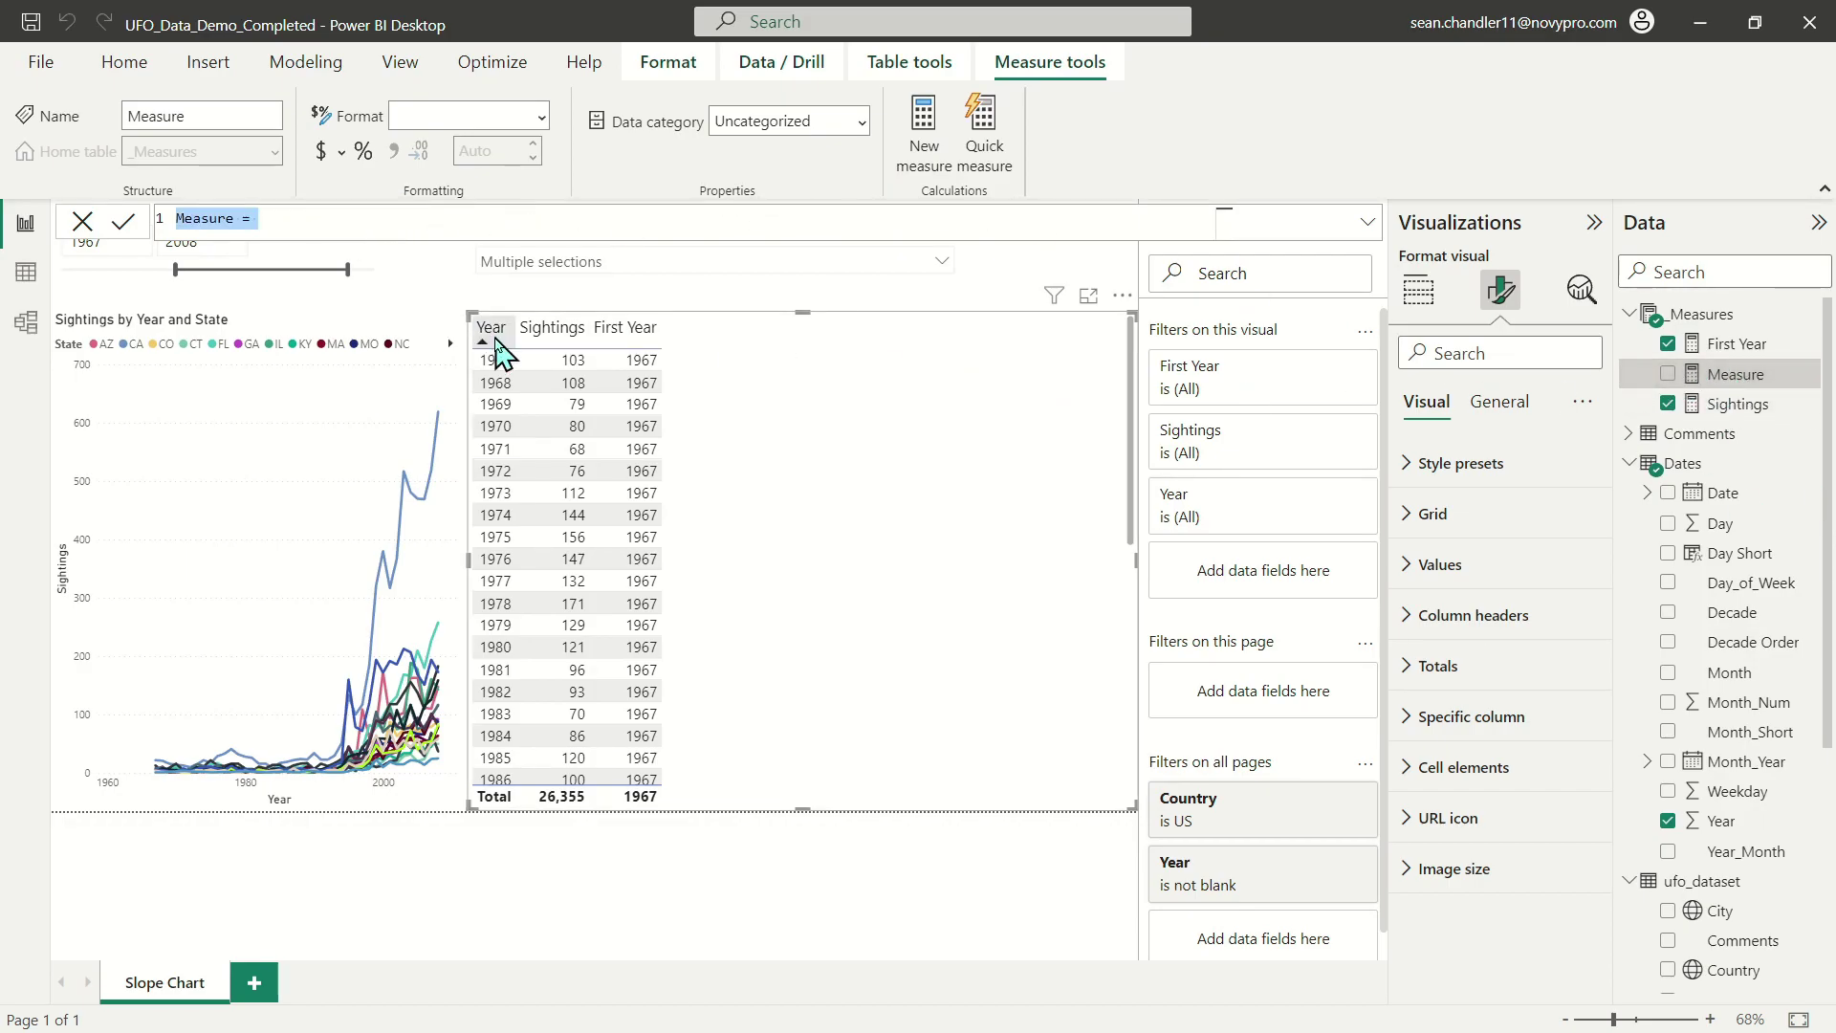
Create a Last Year measure from First Year's DAX, changing MIN to MAX.
text(Last Y)
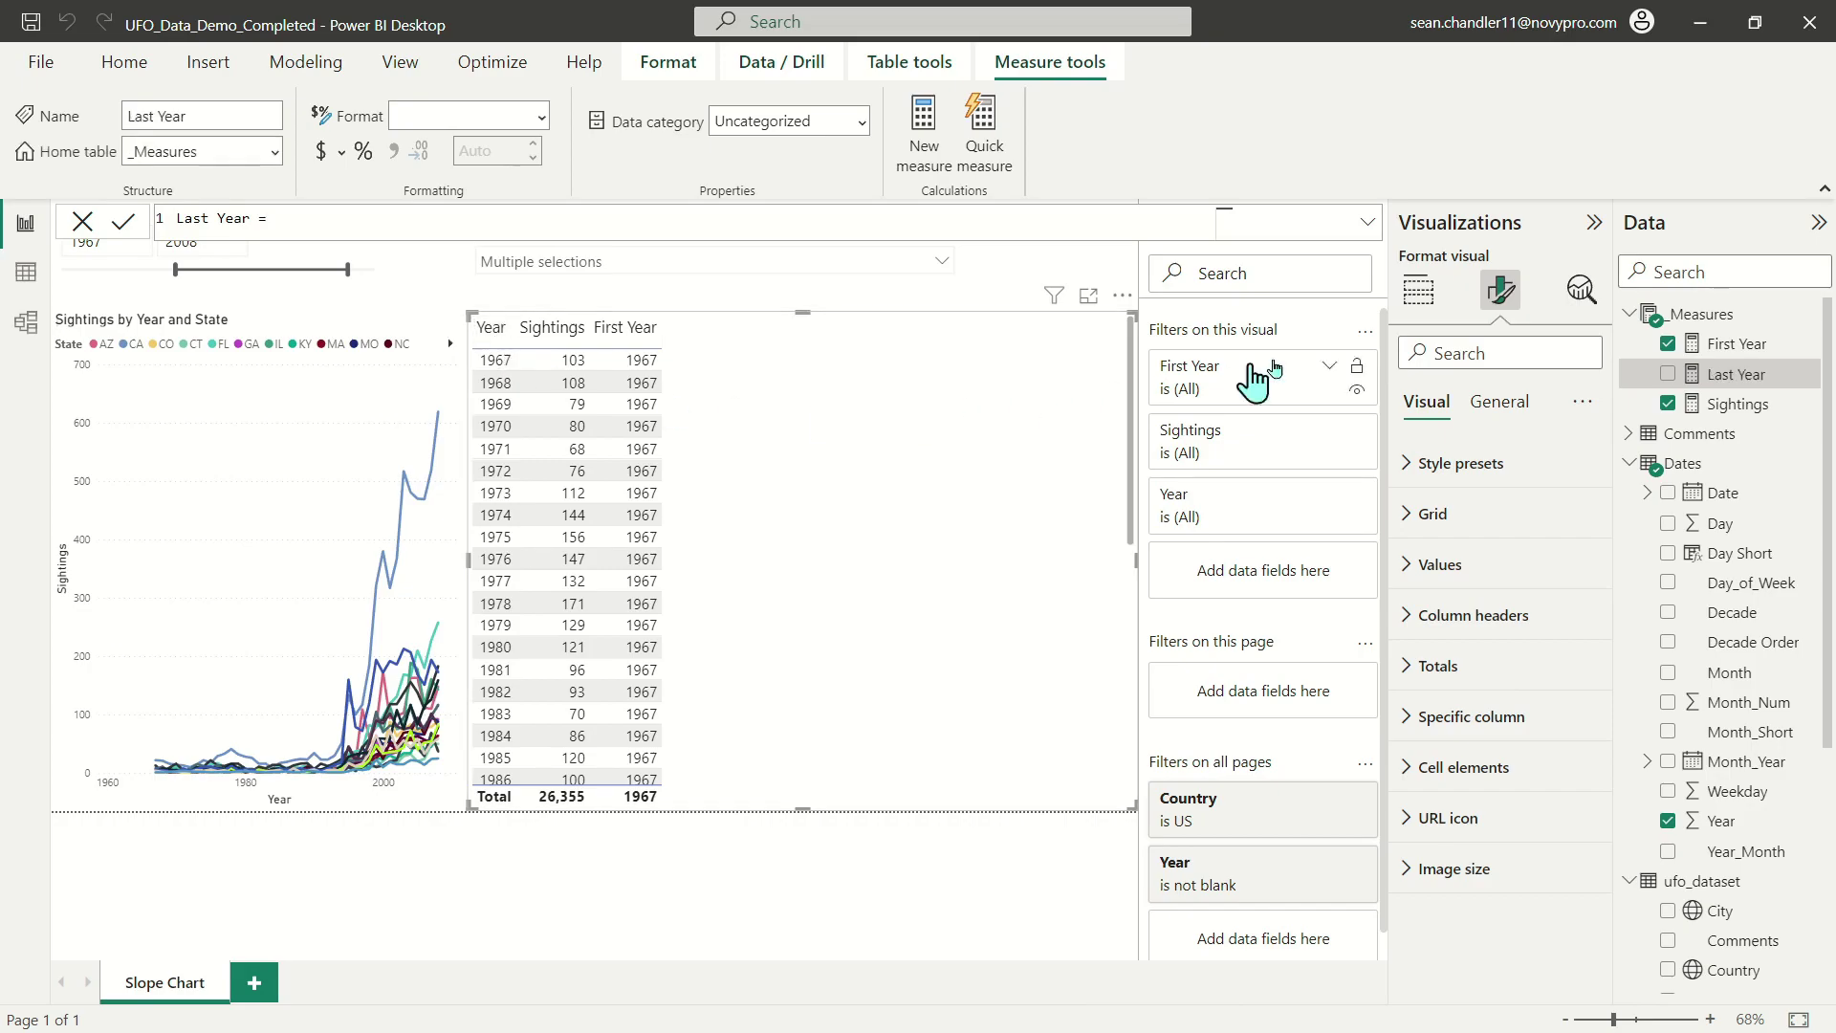
click(1736, 344)
key(ctrl+a)
key(ctrl+c)
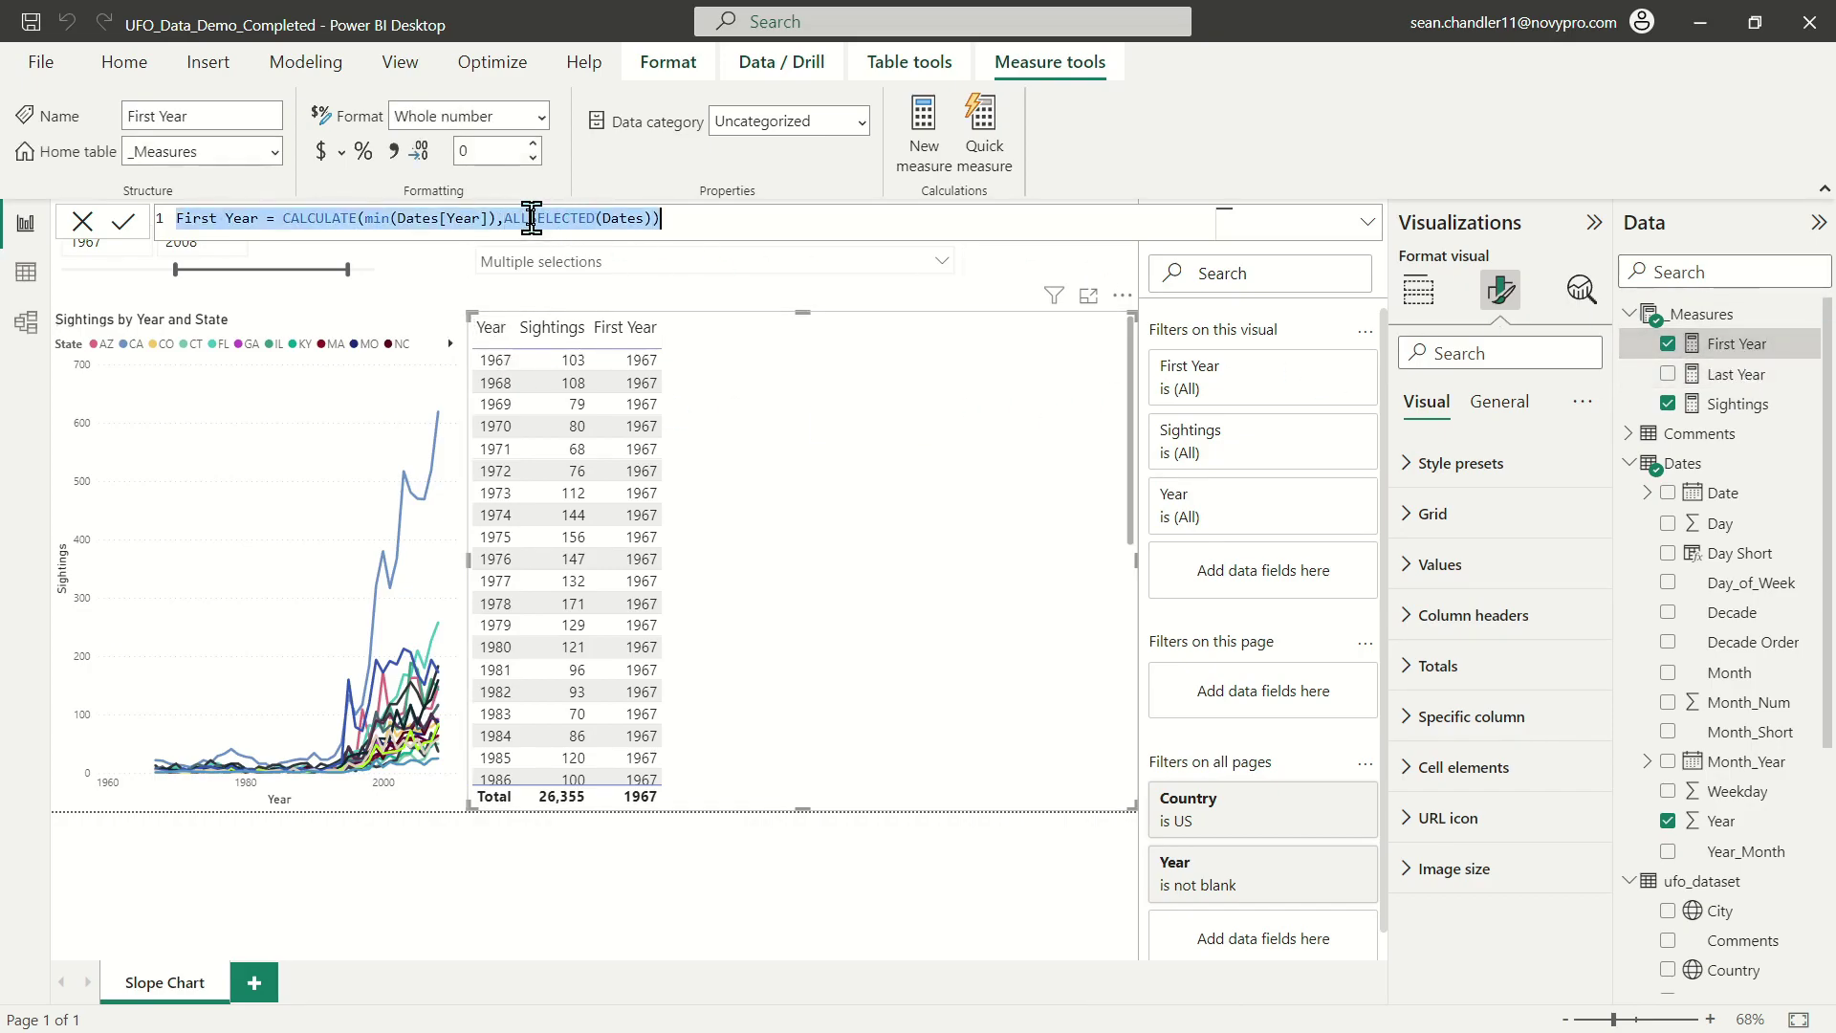
click(1733, 375)
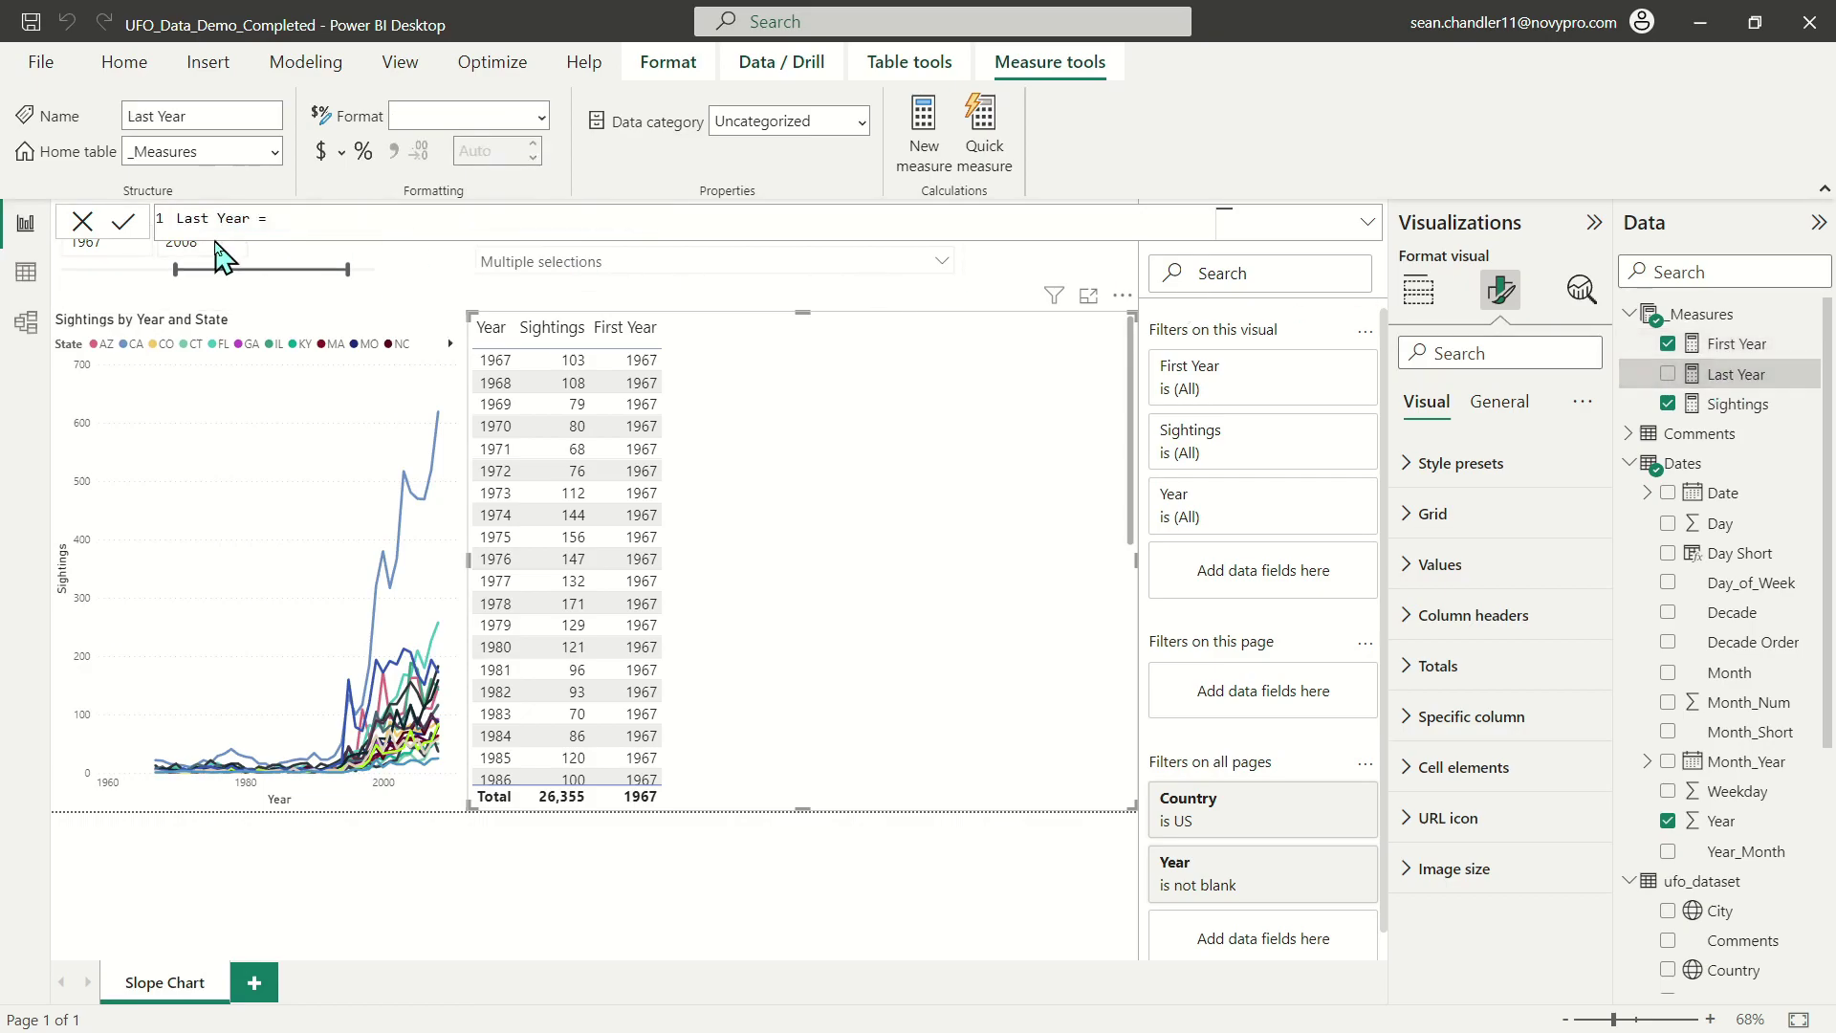
key(ctrl+a)
key(ctrl+v)
double_click(198, 218)
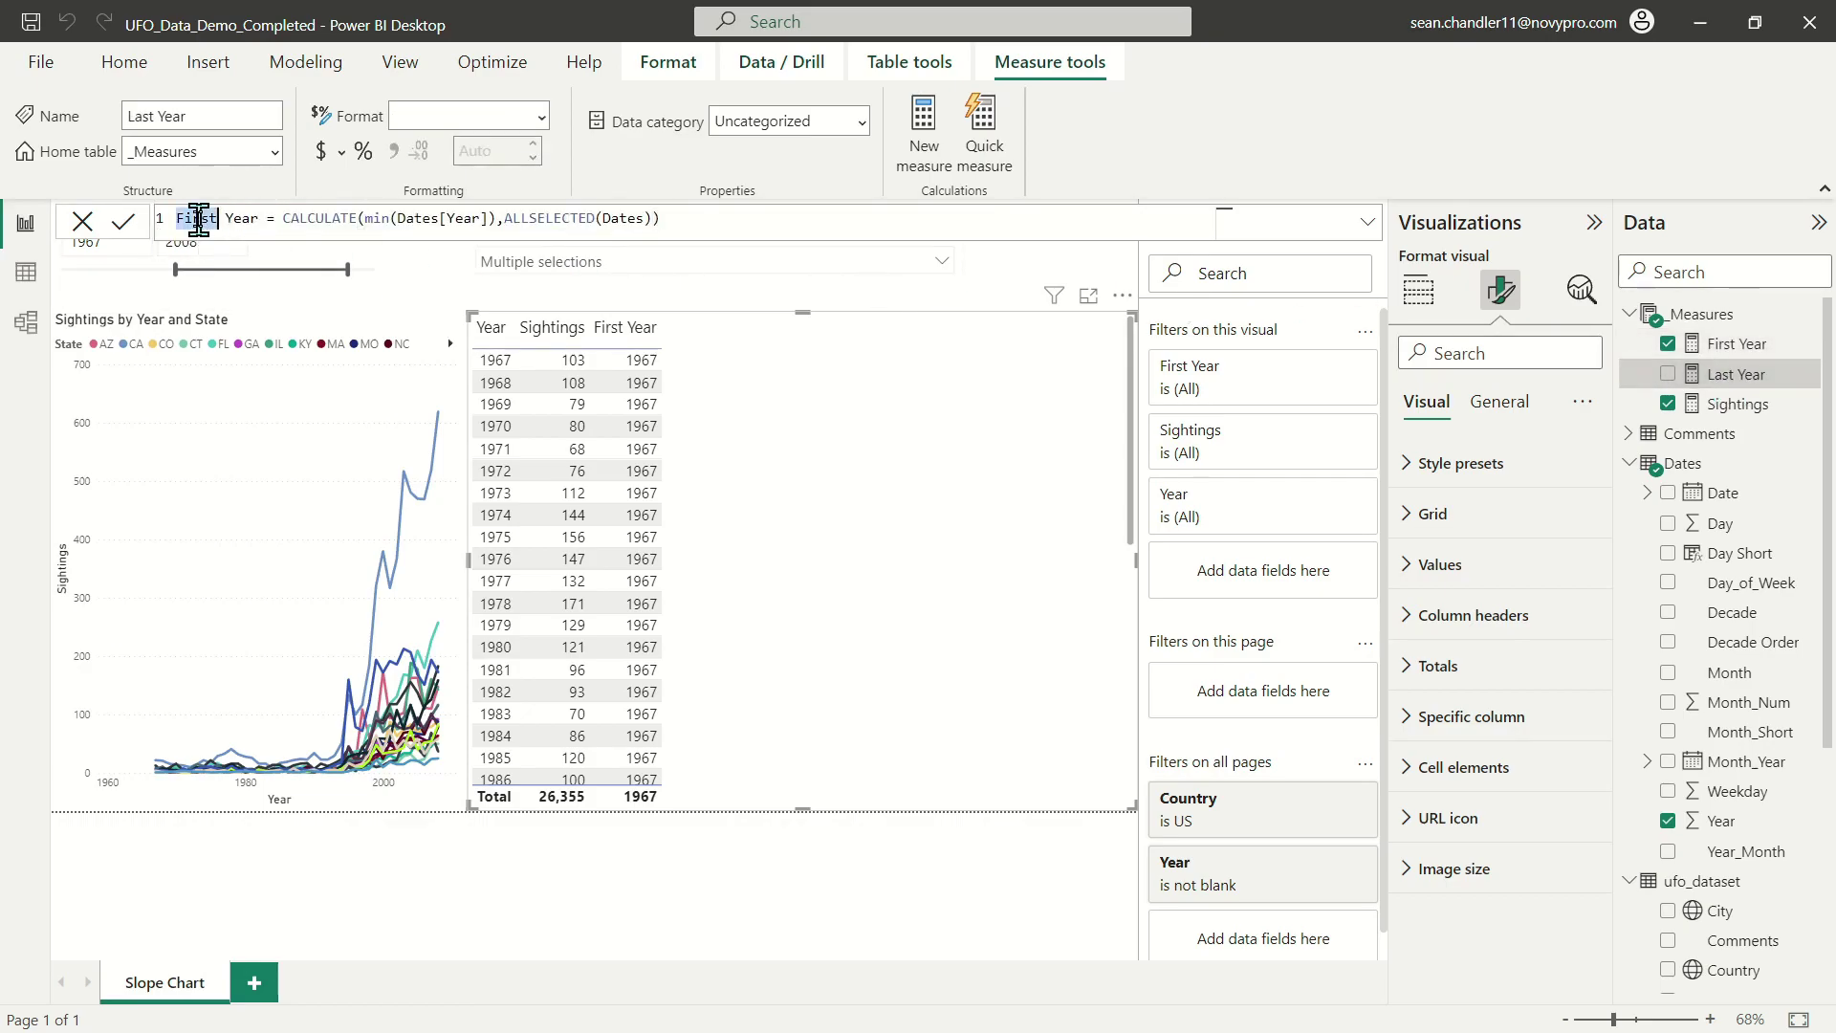
text(Last)
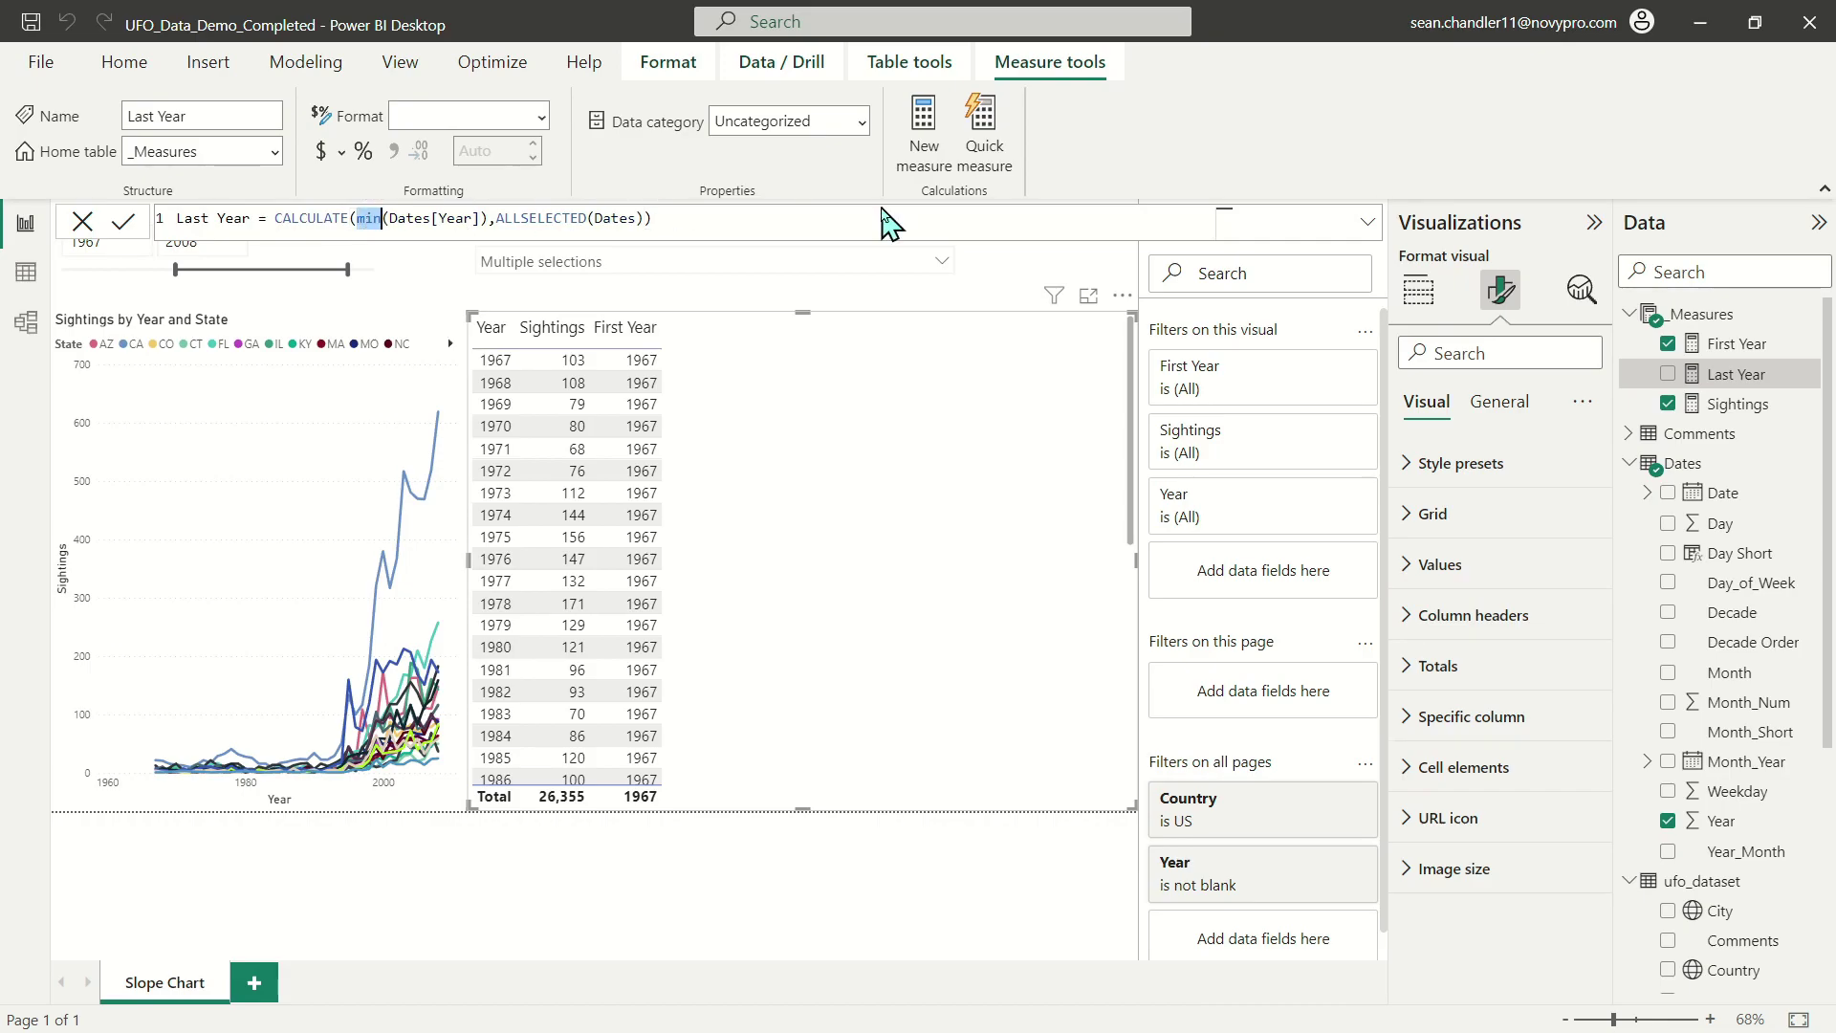
text(Max)
key(Return)
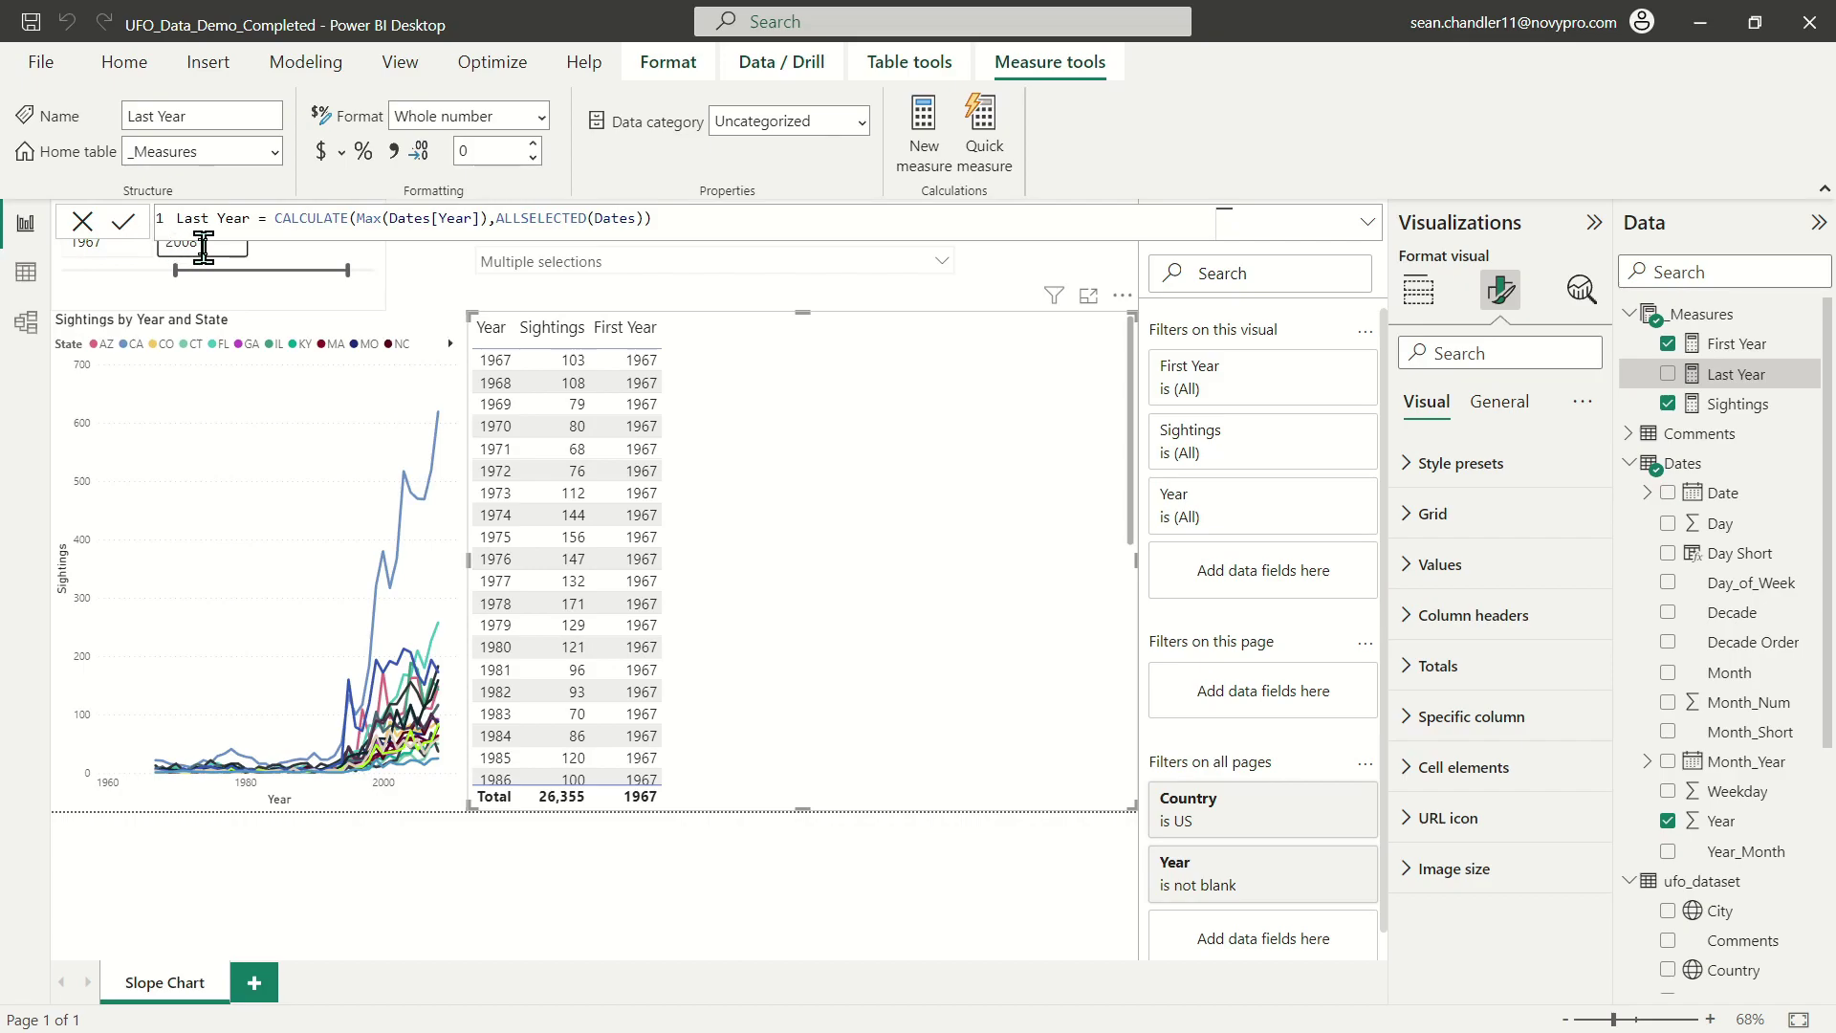
Add Last Year as a table column, showing 2008 on every row.
double_click(541, 217)
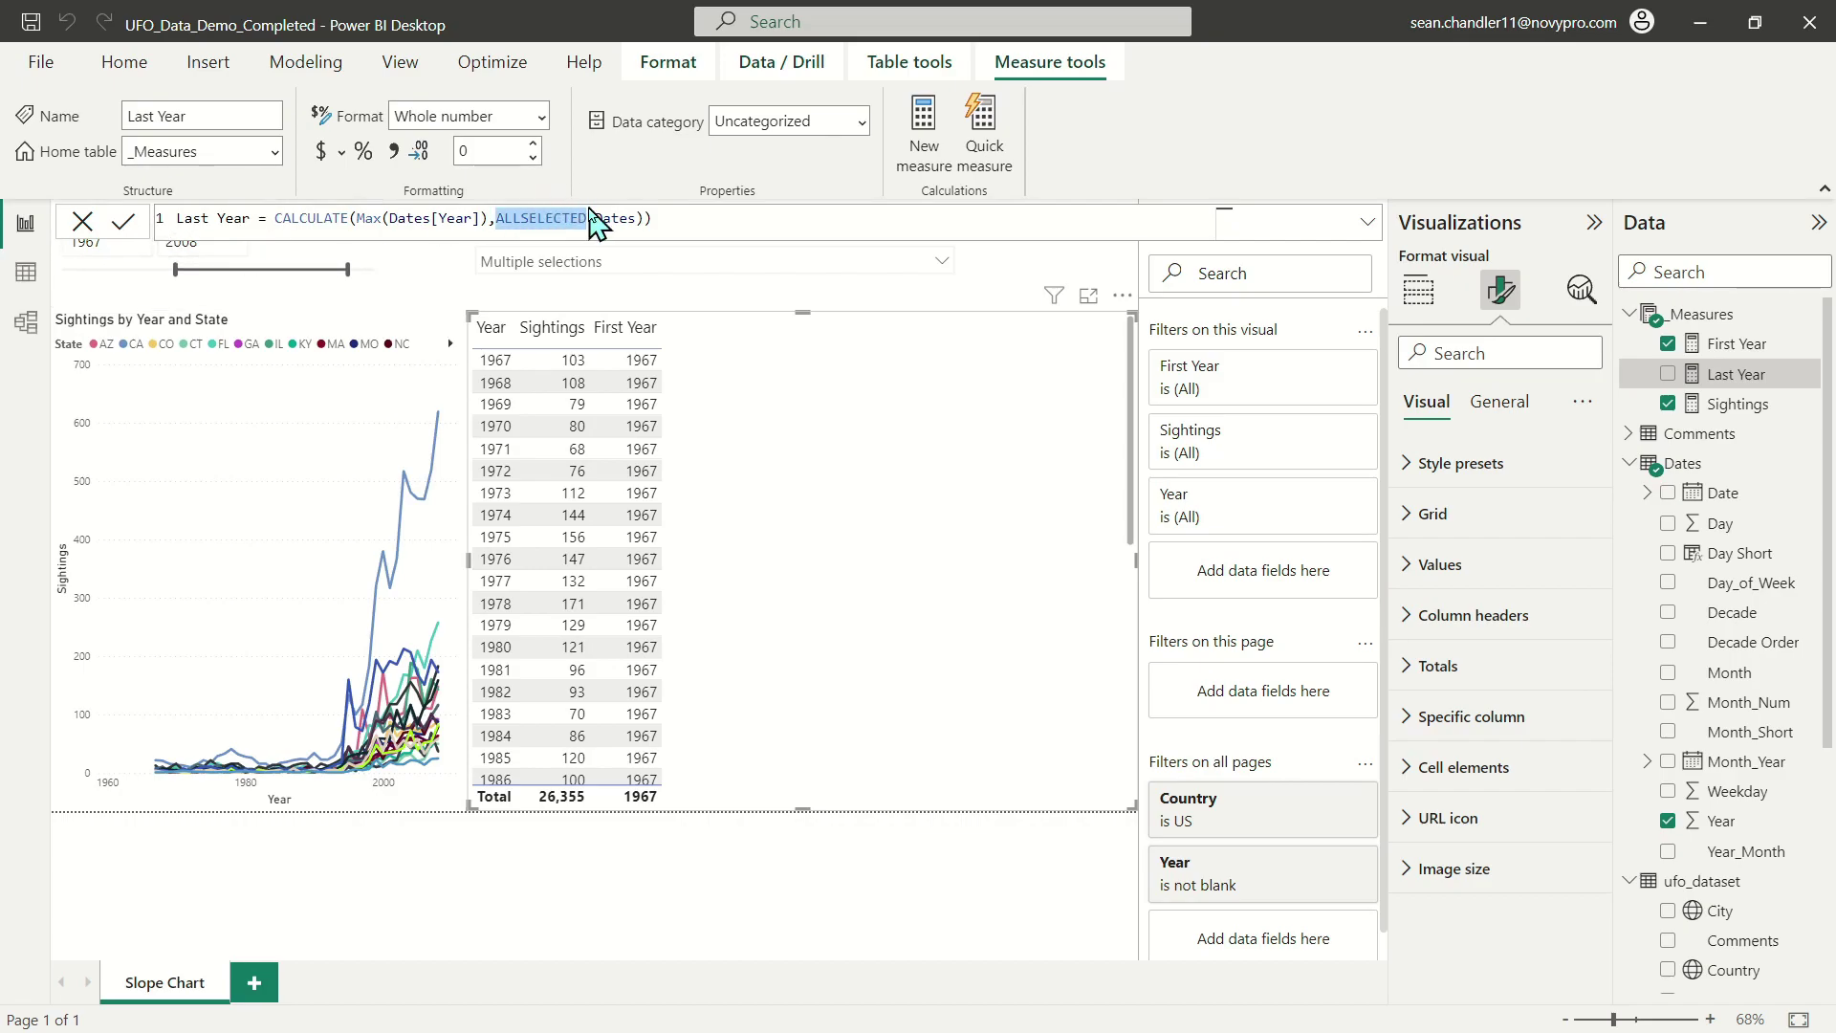
click(657, 218)
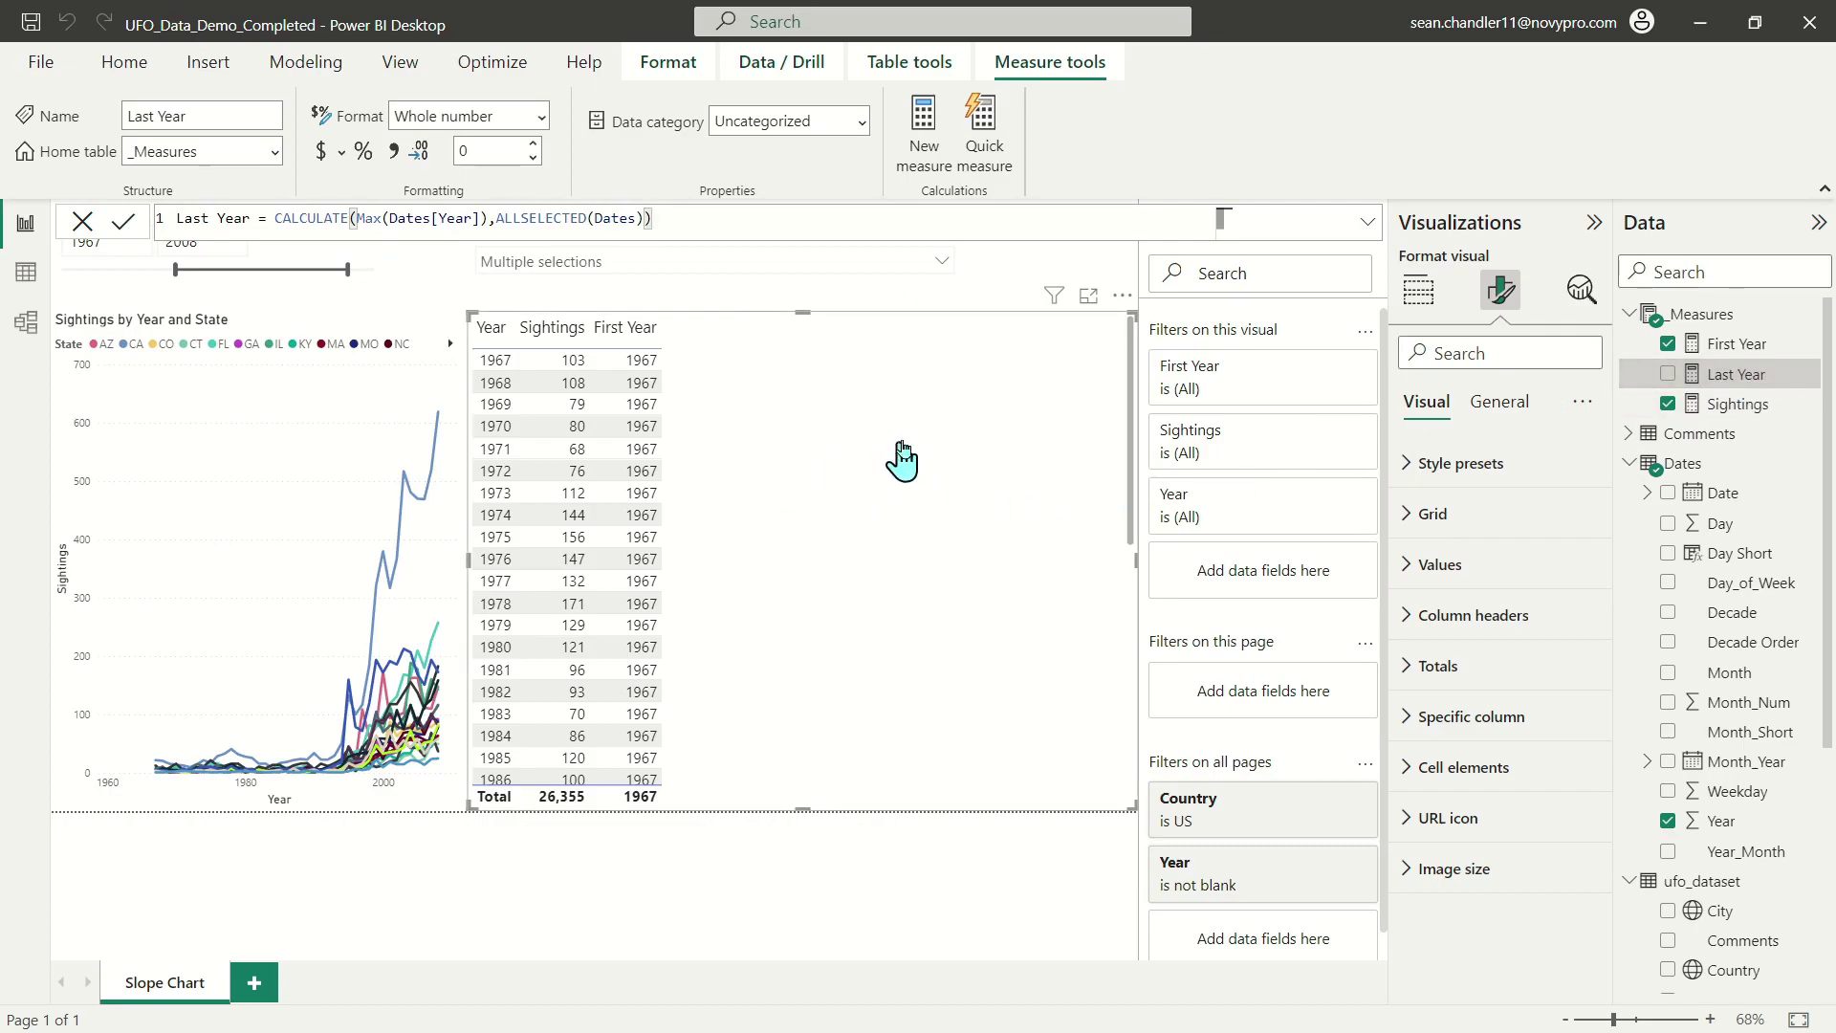
drag(1664, 379, 1049, 533)
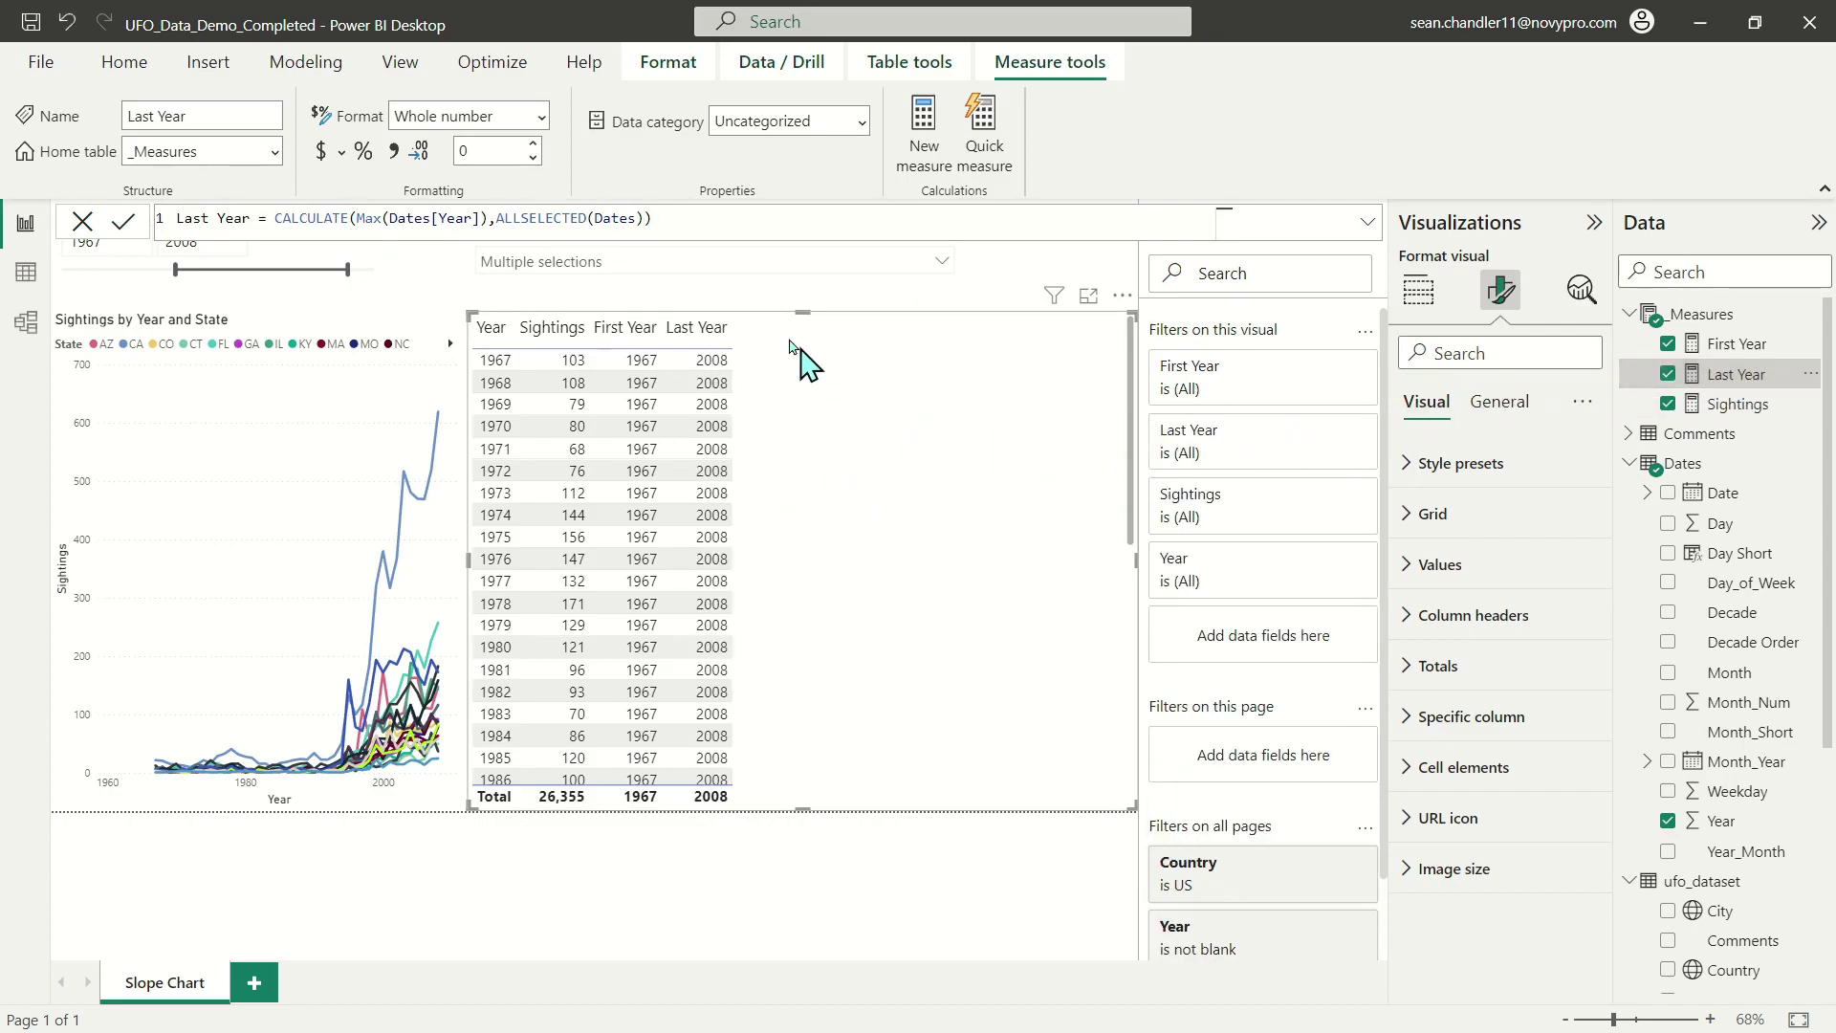
double_click(808, 306)
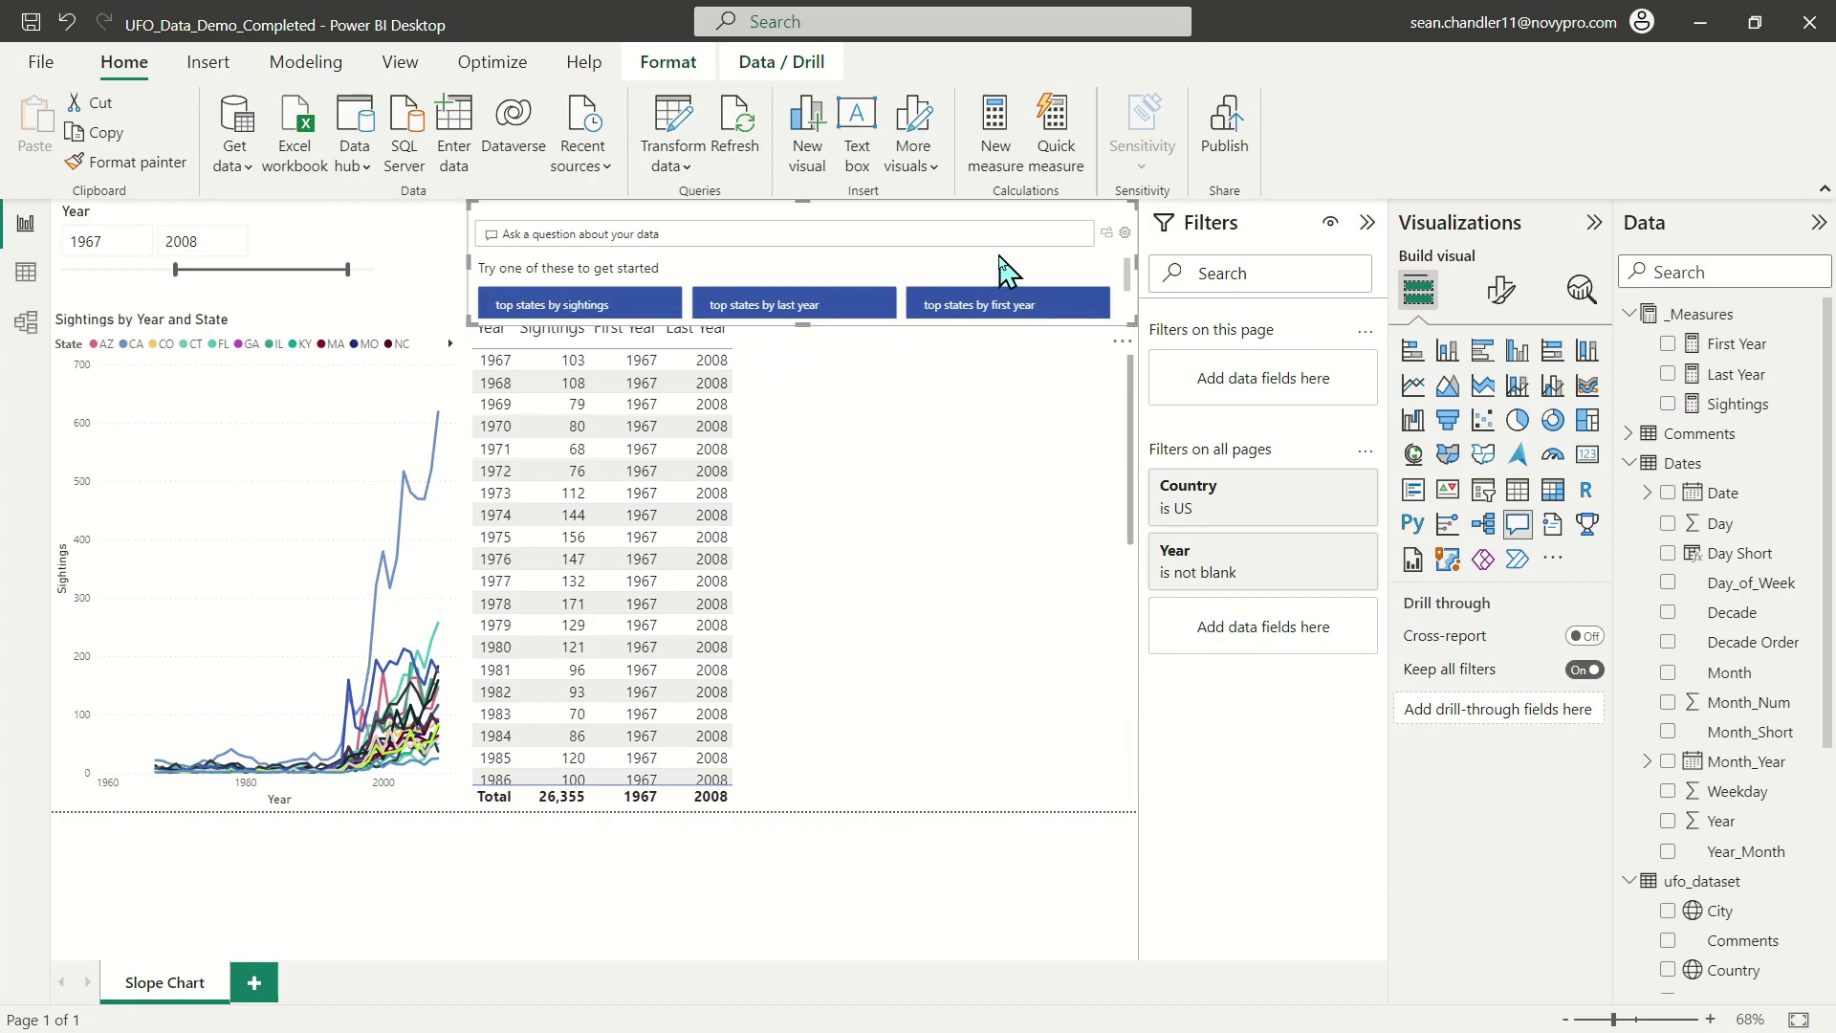
Delete the accidental Q&A visual and review the Last Year formula.
key(Delete)
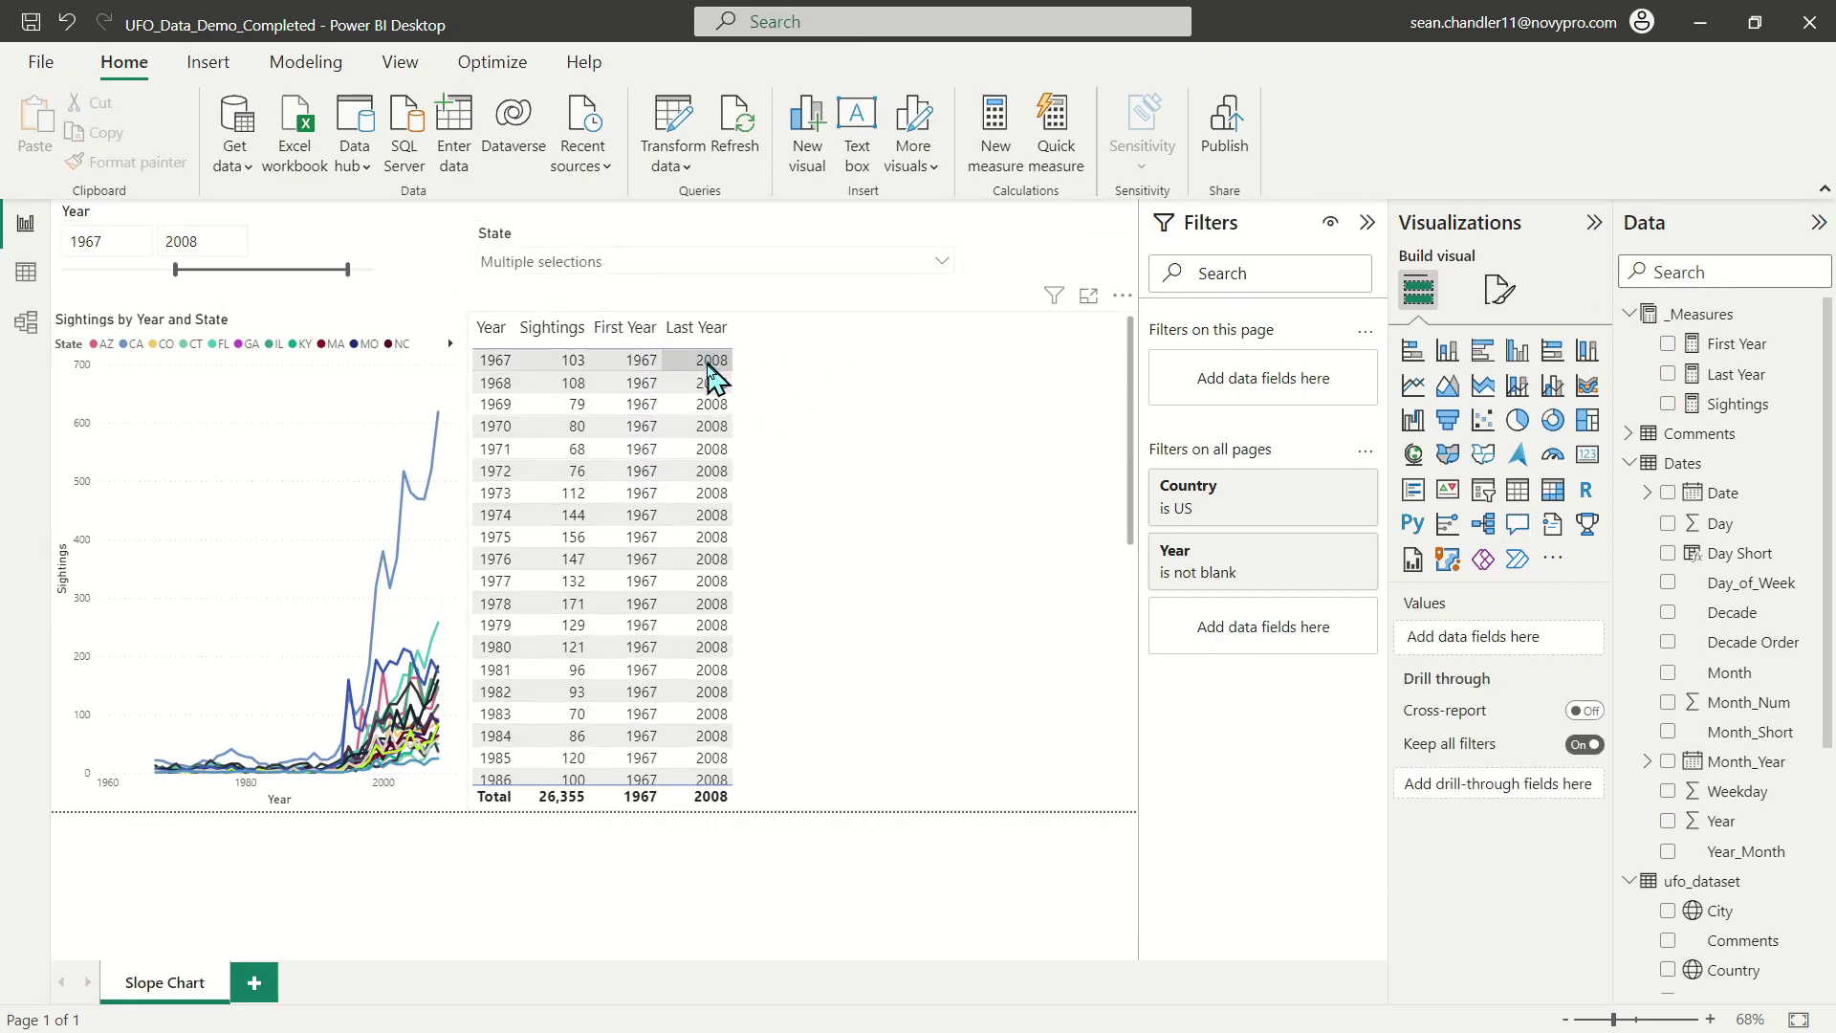
click(1736, 376)
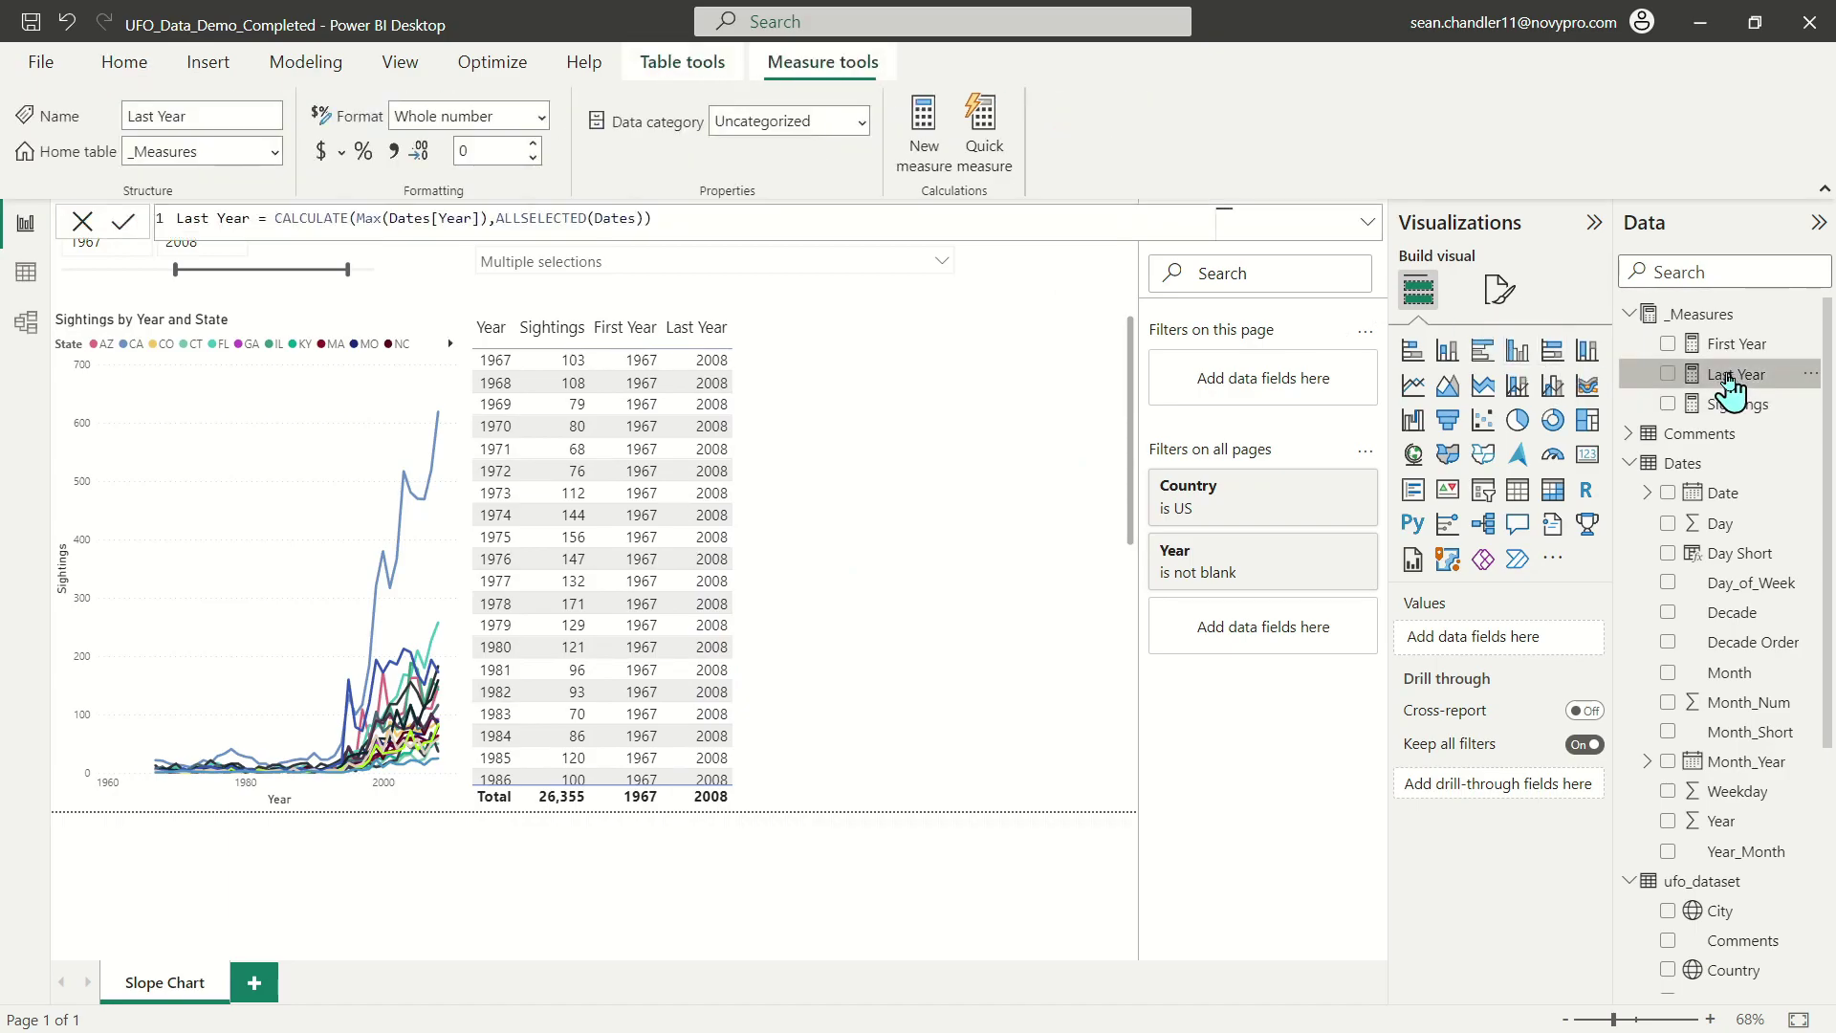
click(1372, 229)
click(1372, 229)
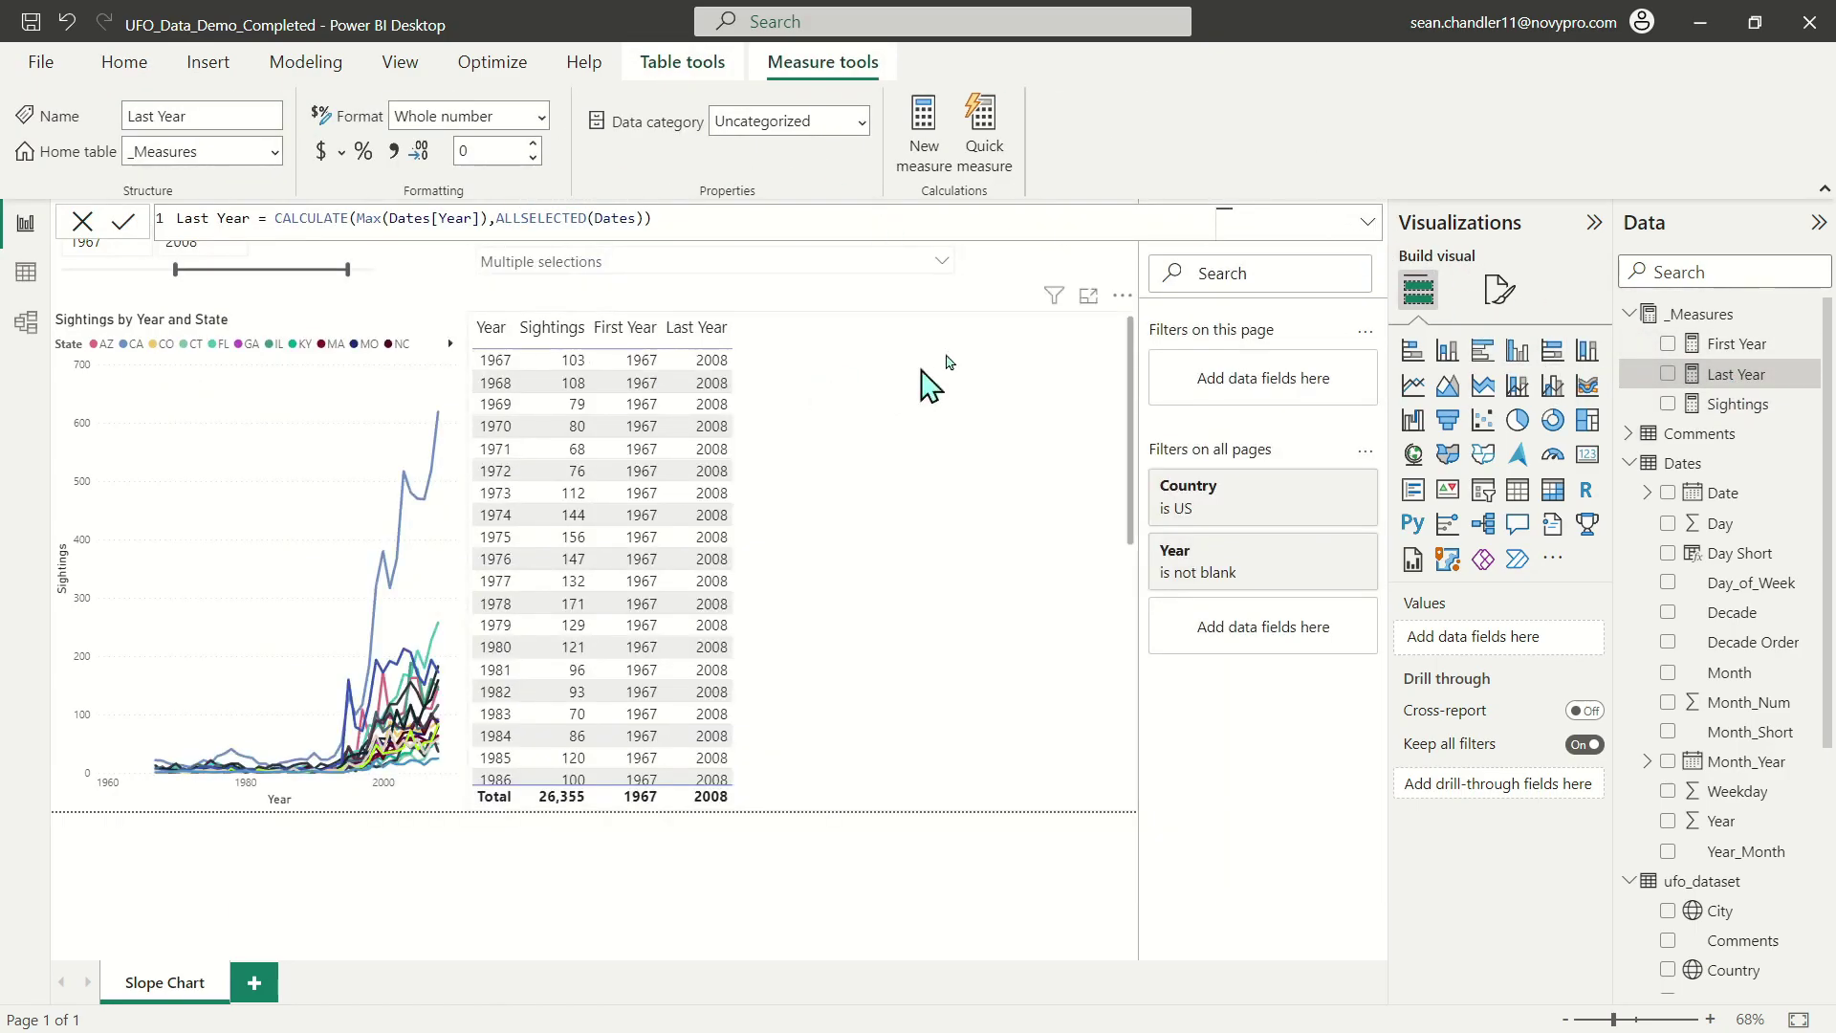
click(1080, 275)
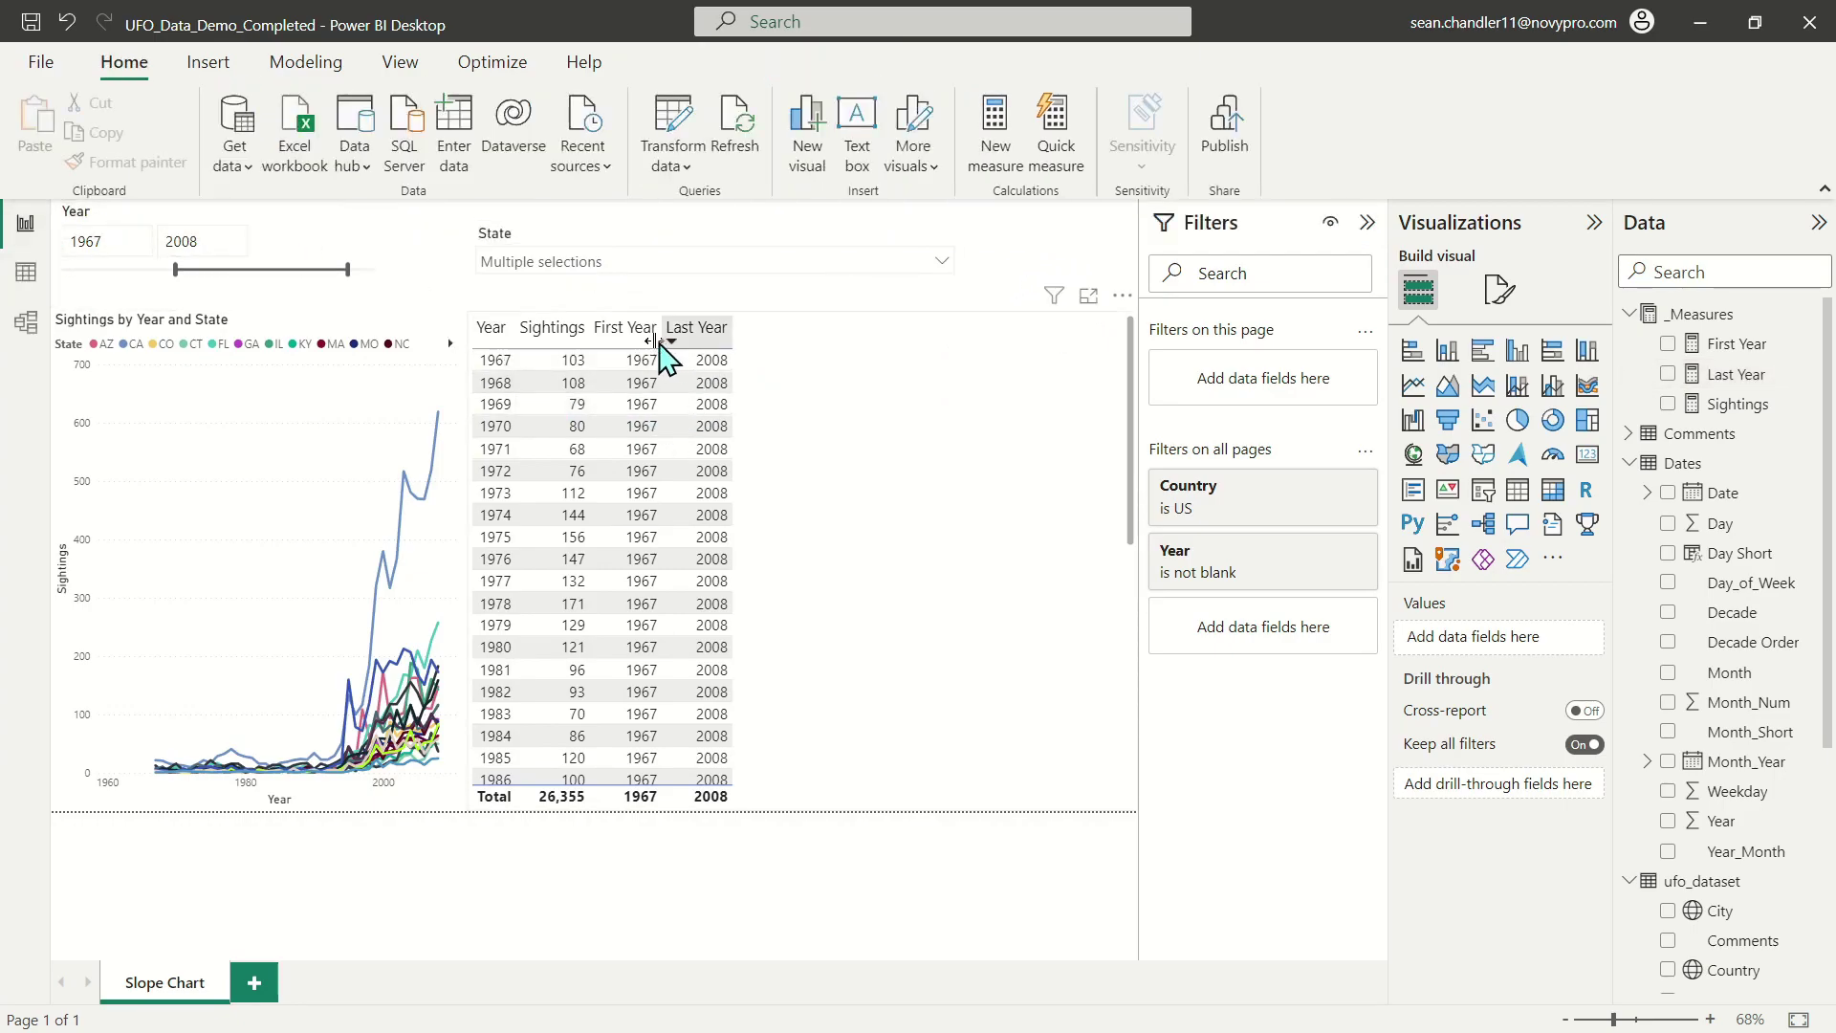
Set the Year slicer to span 1979–2010.
click(354, 283)
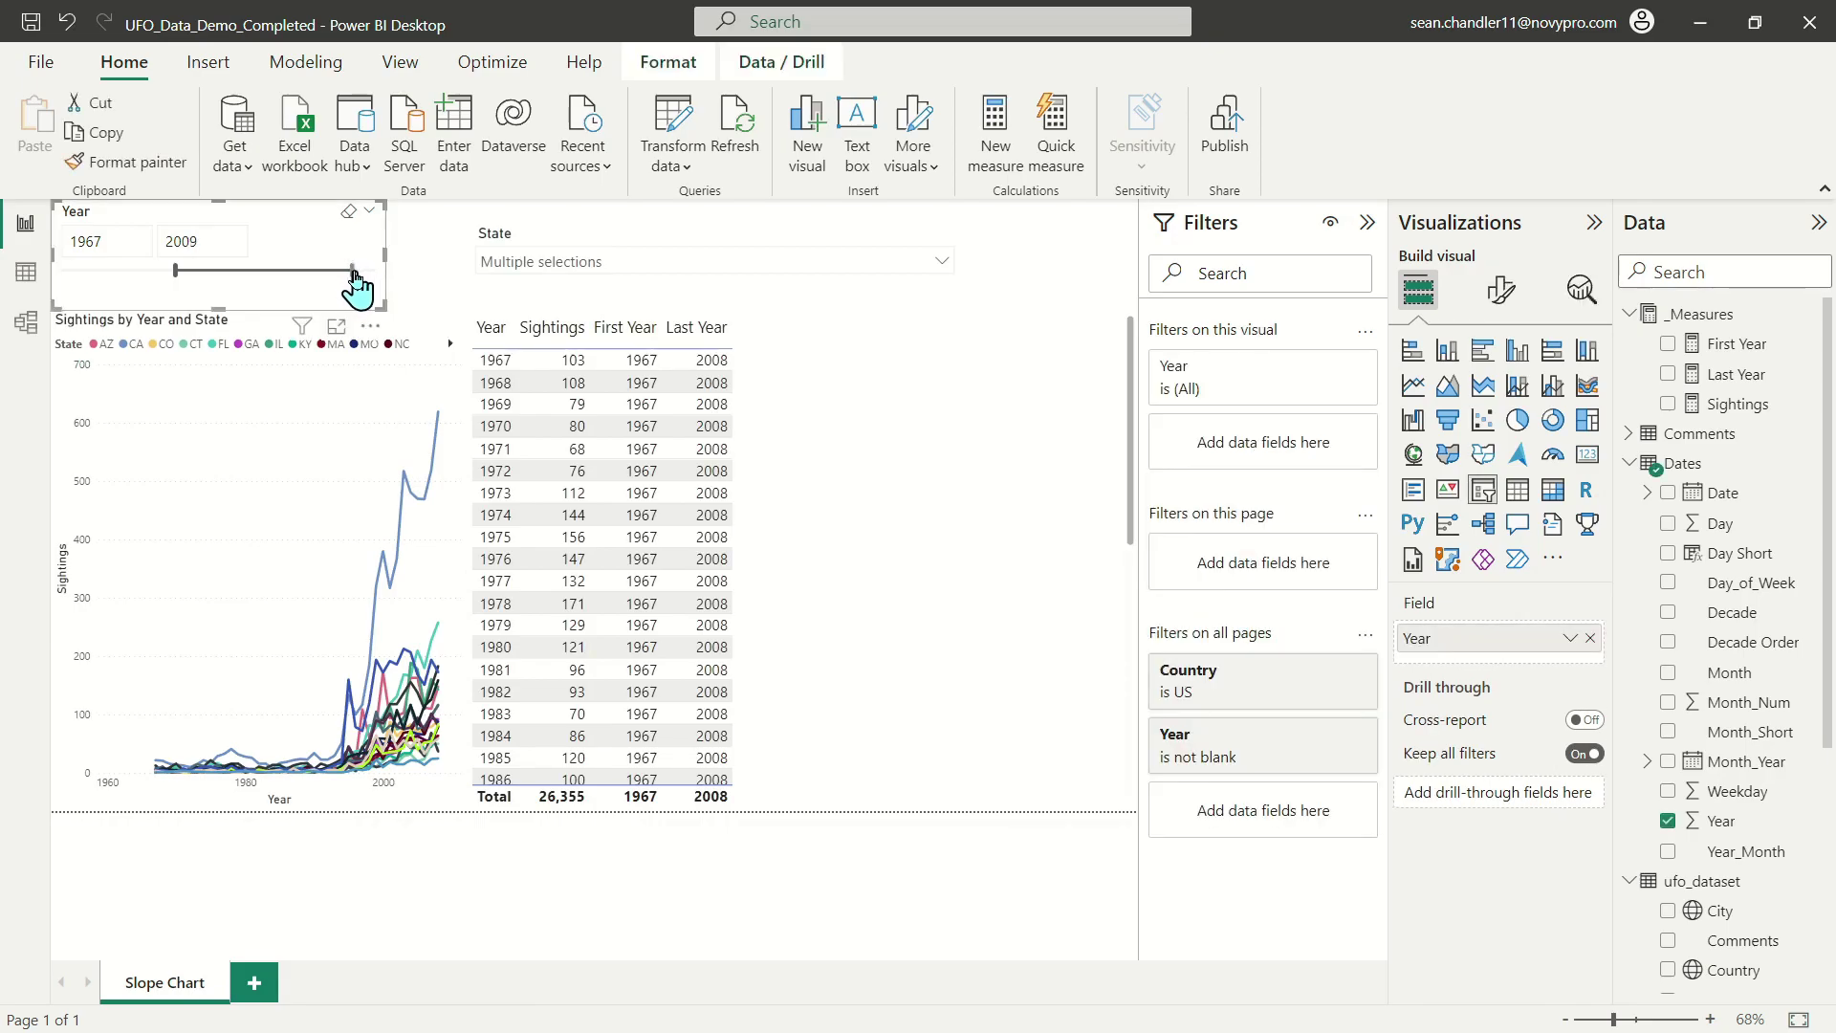
drag(360, 285, 357, 283)
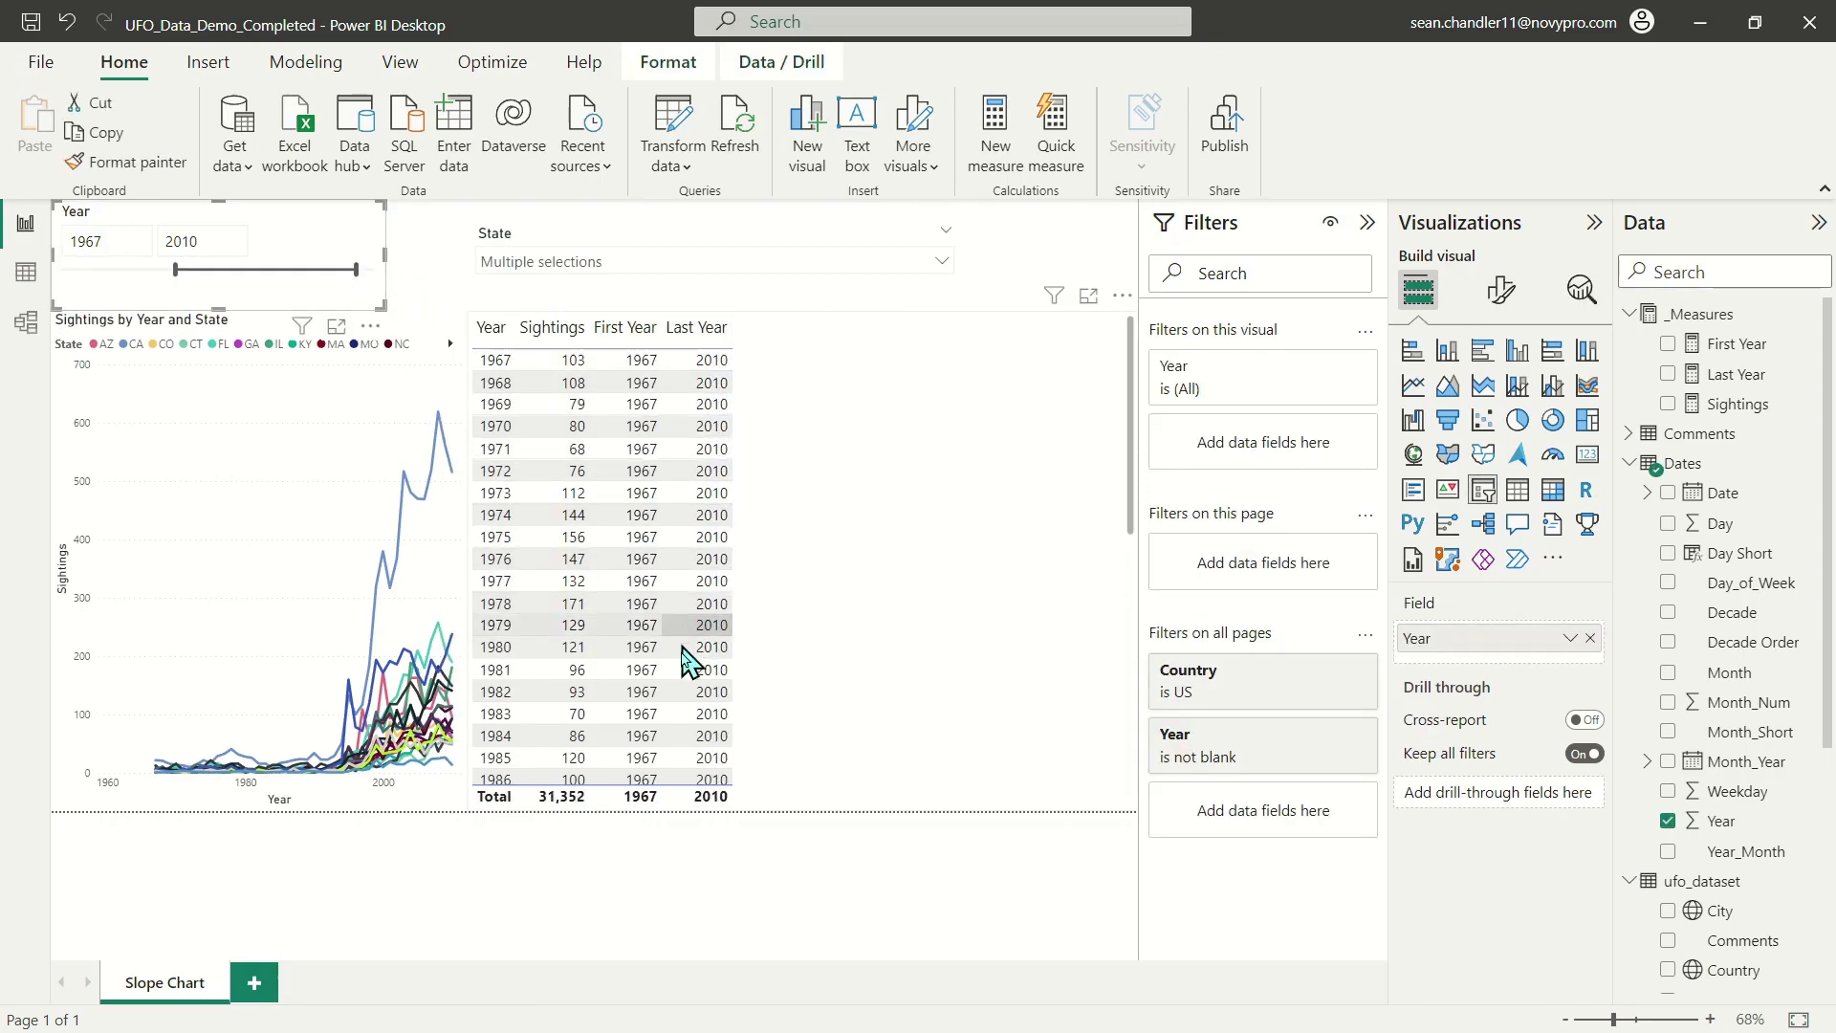
scroll(783, 636, down, 5)
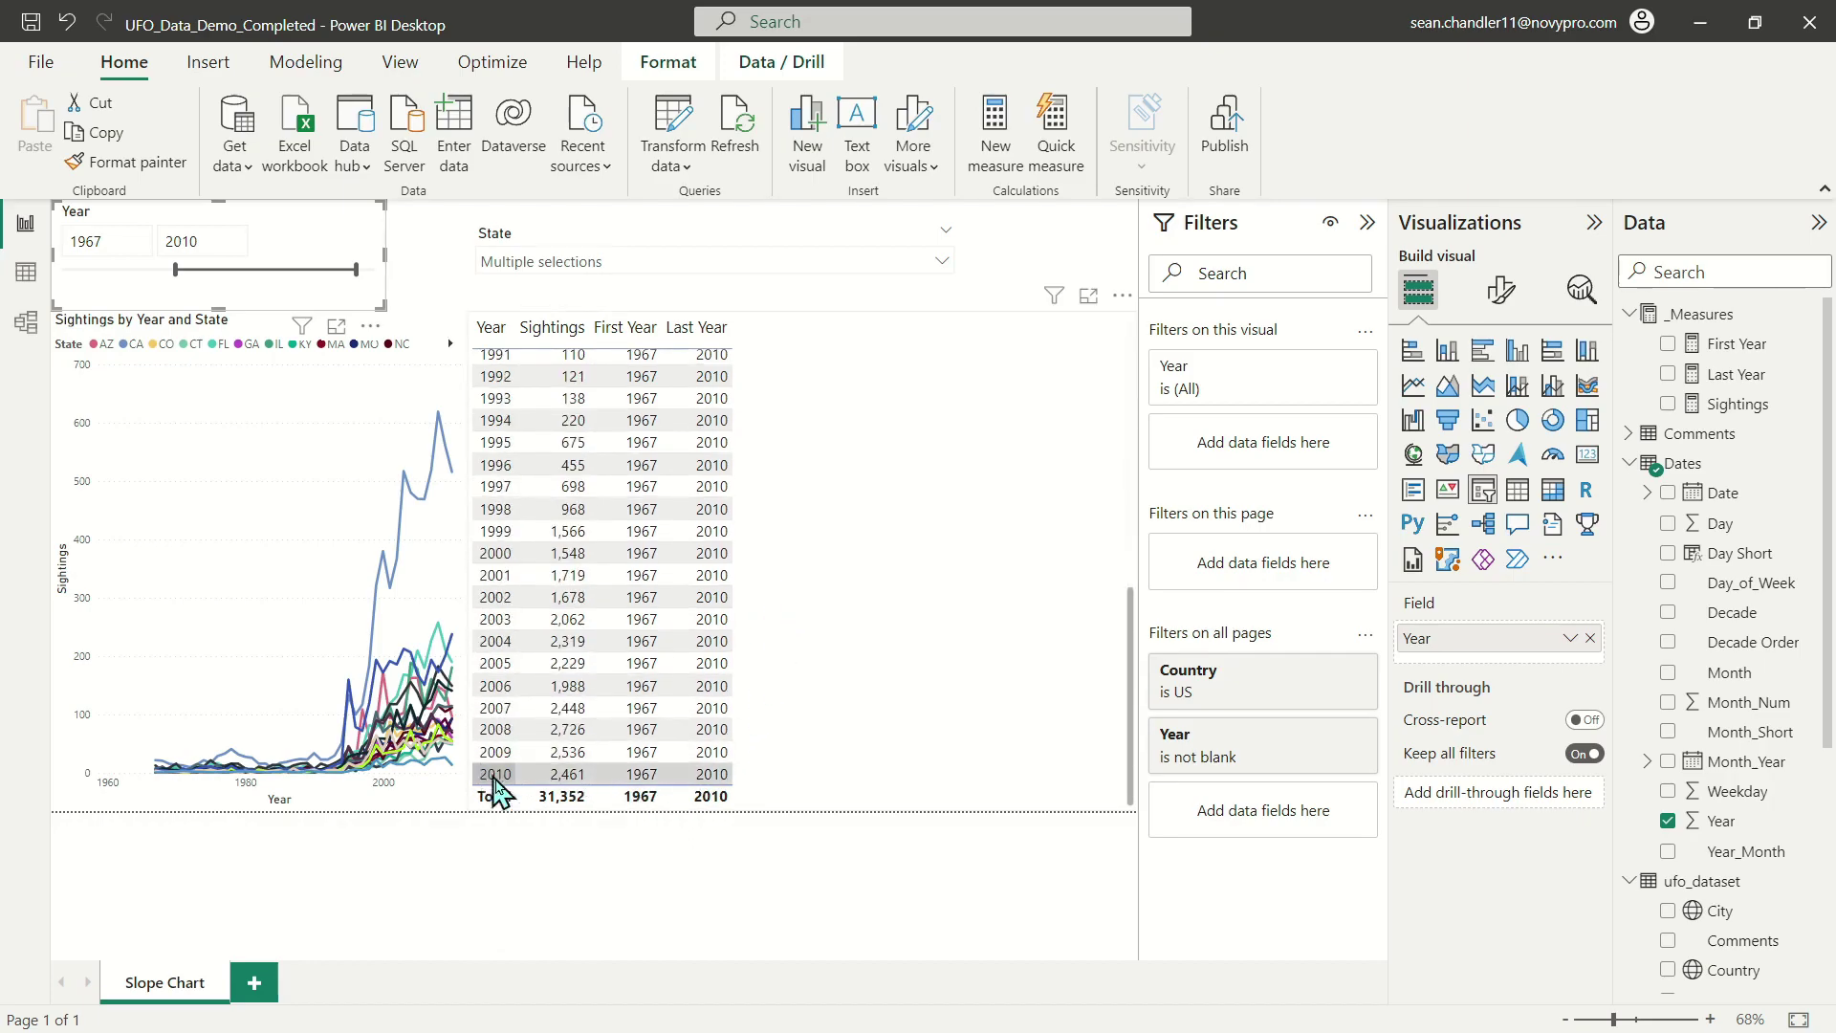
scroll(669, 498, up, 5)
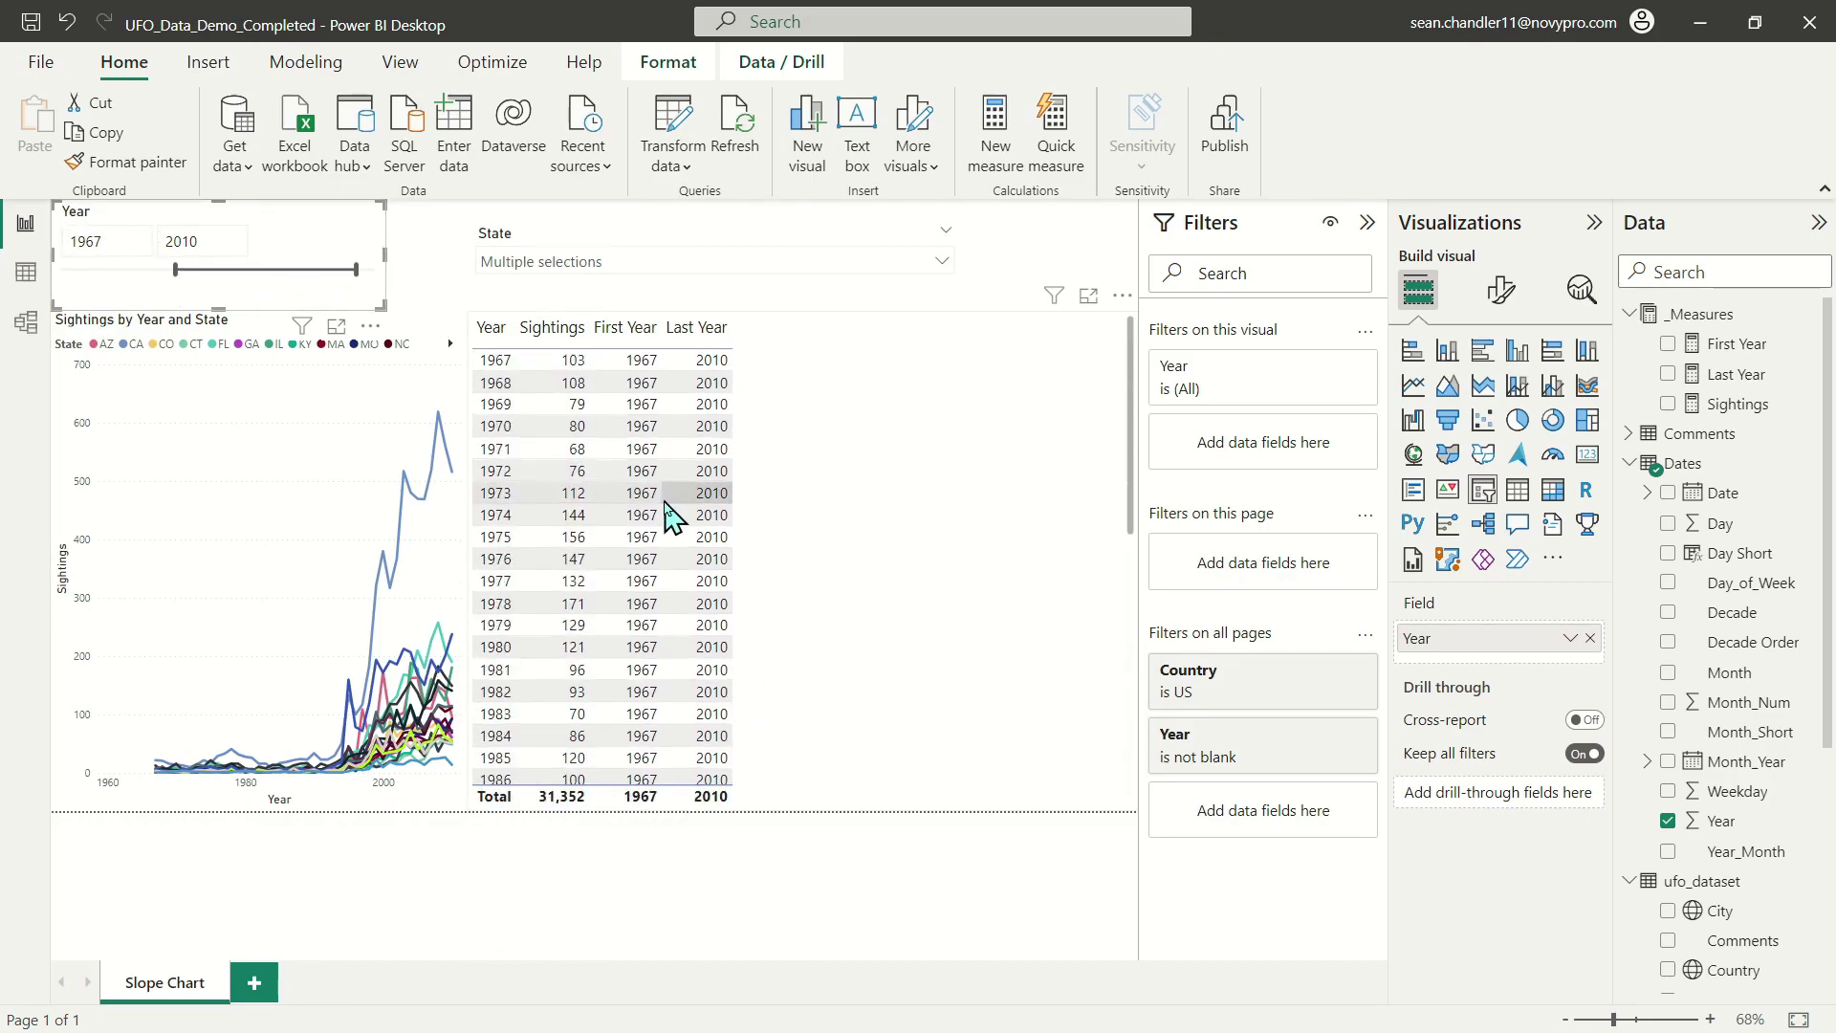
drag(188, 280, 227, 279)
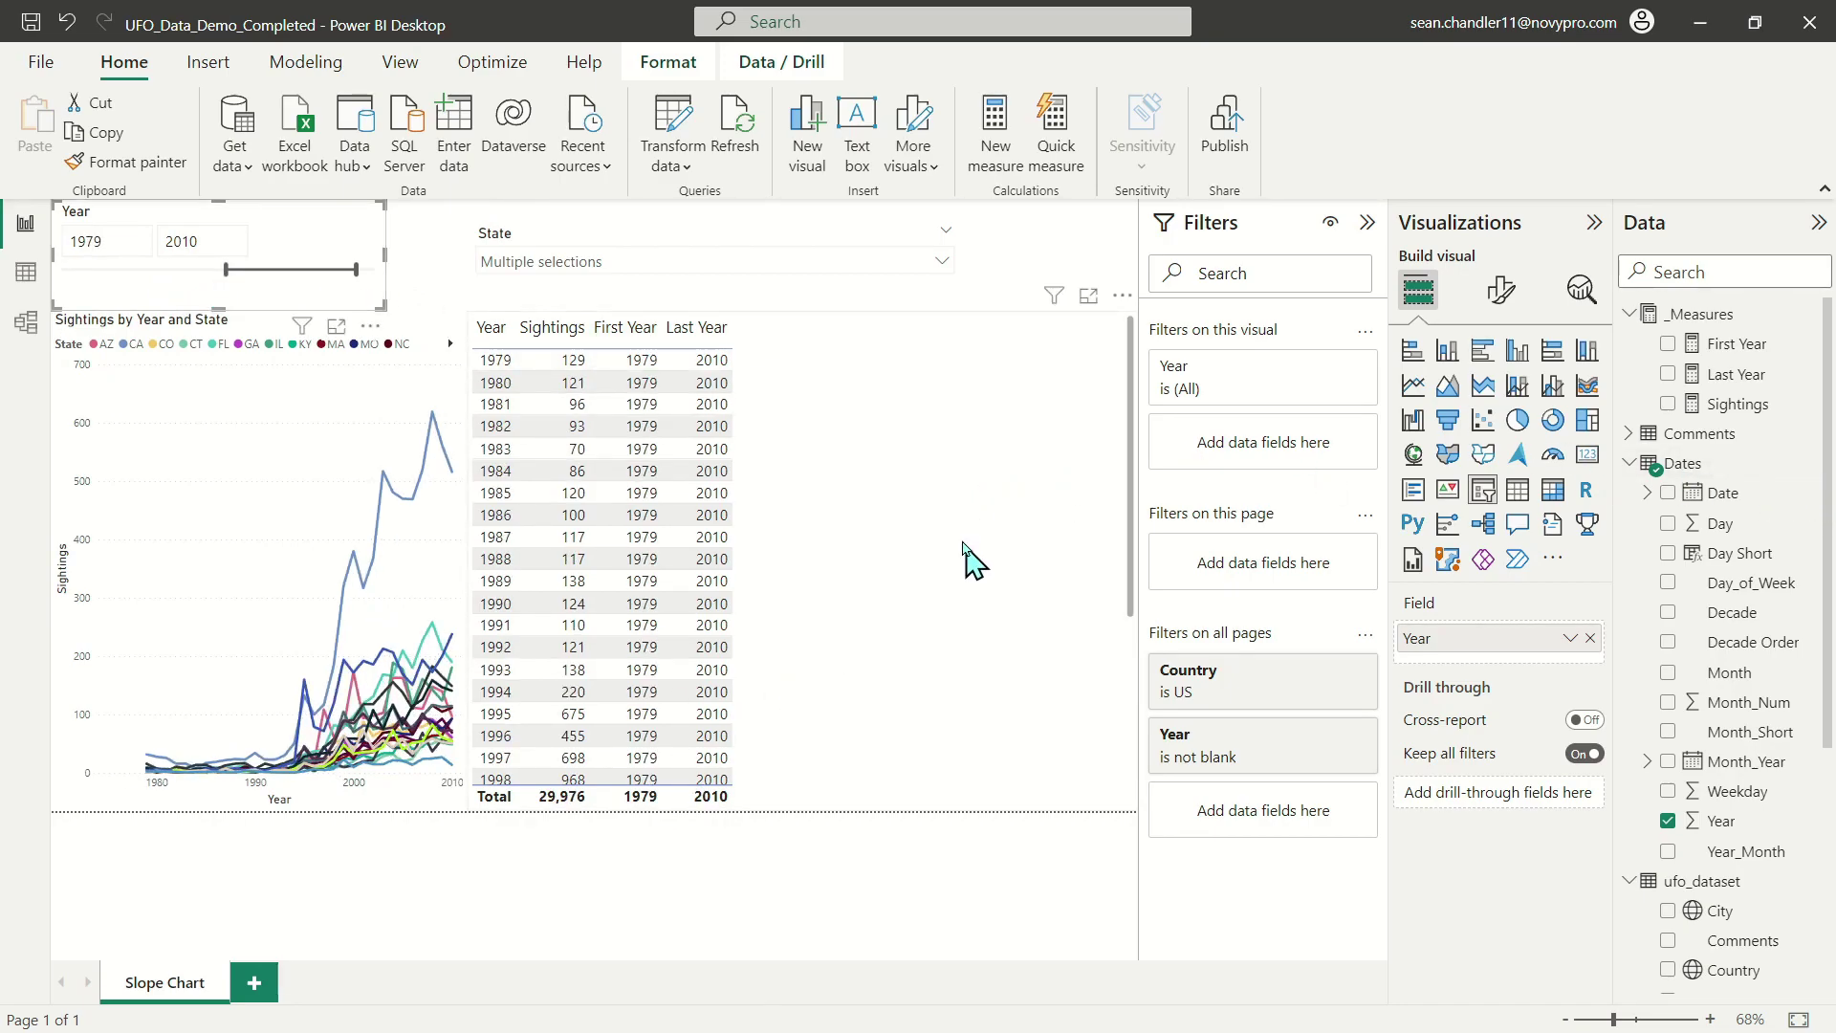
scroll(673, 411, down, 3)
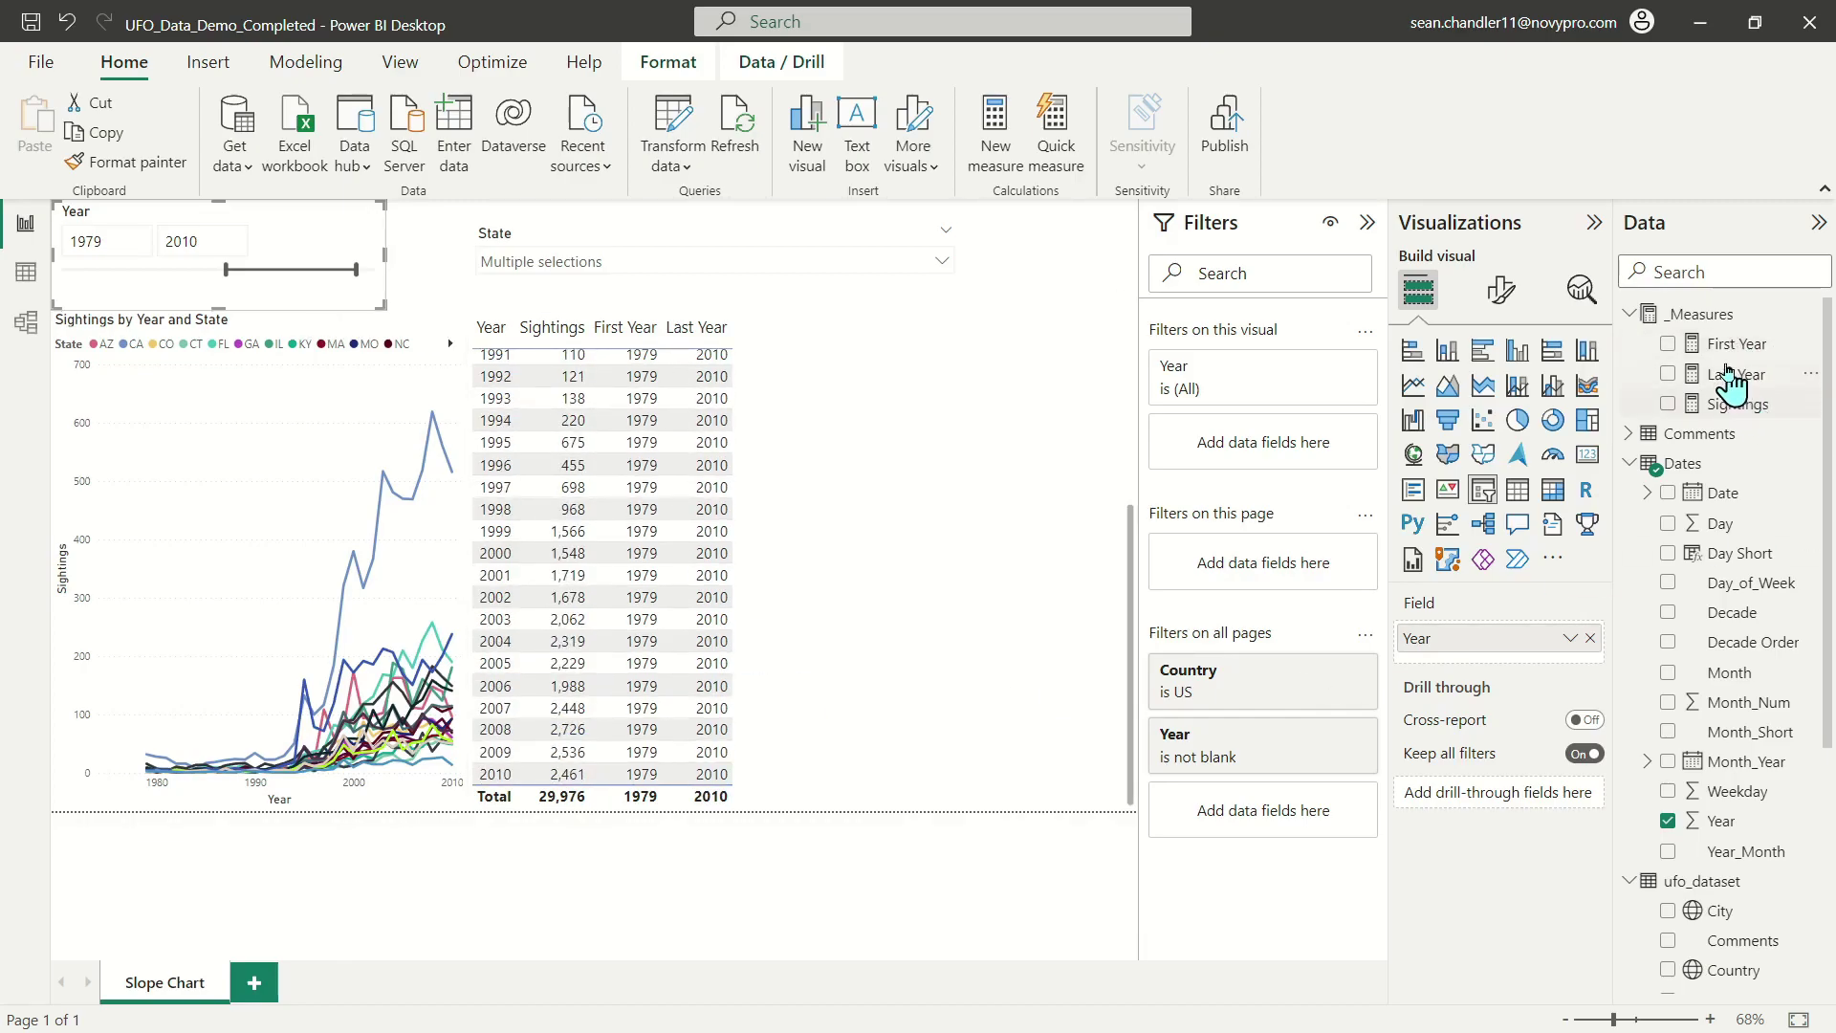
scroll(811, 508, up, 3)
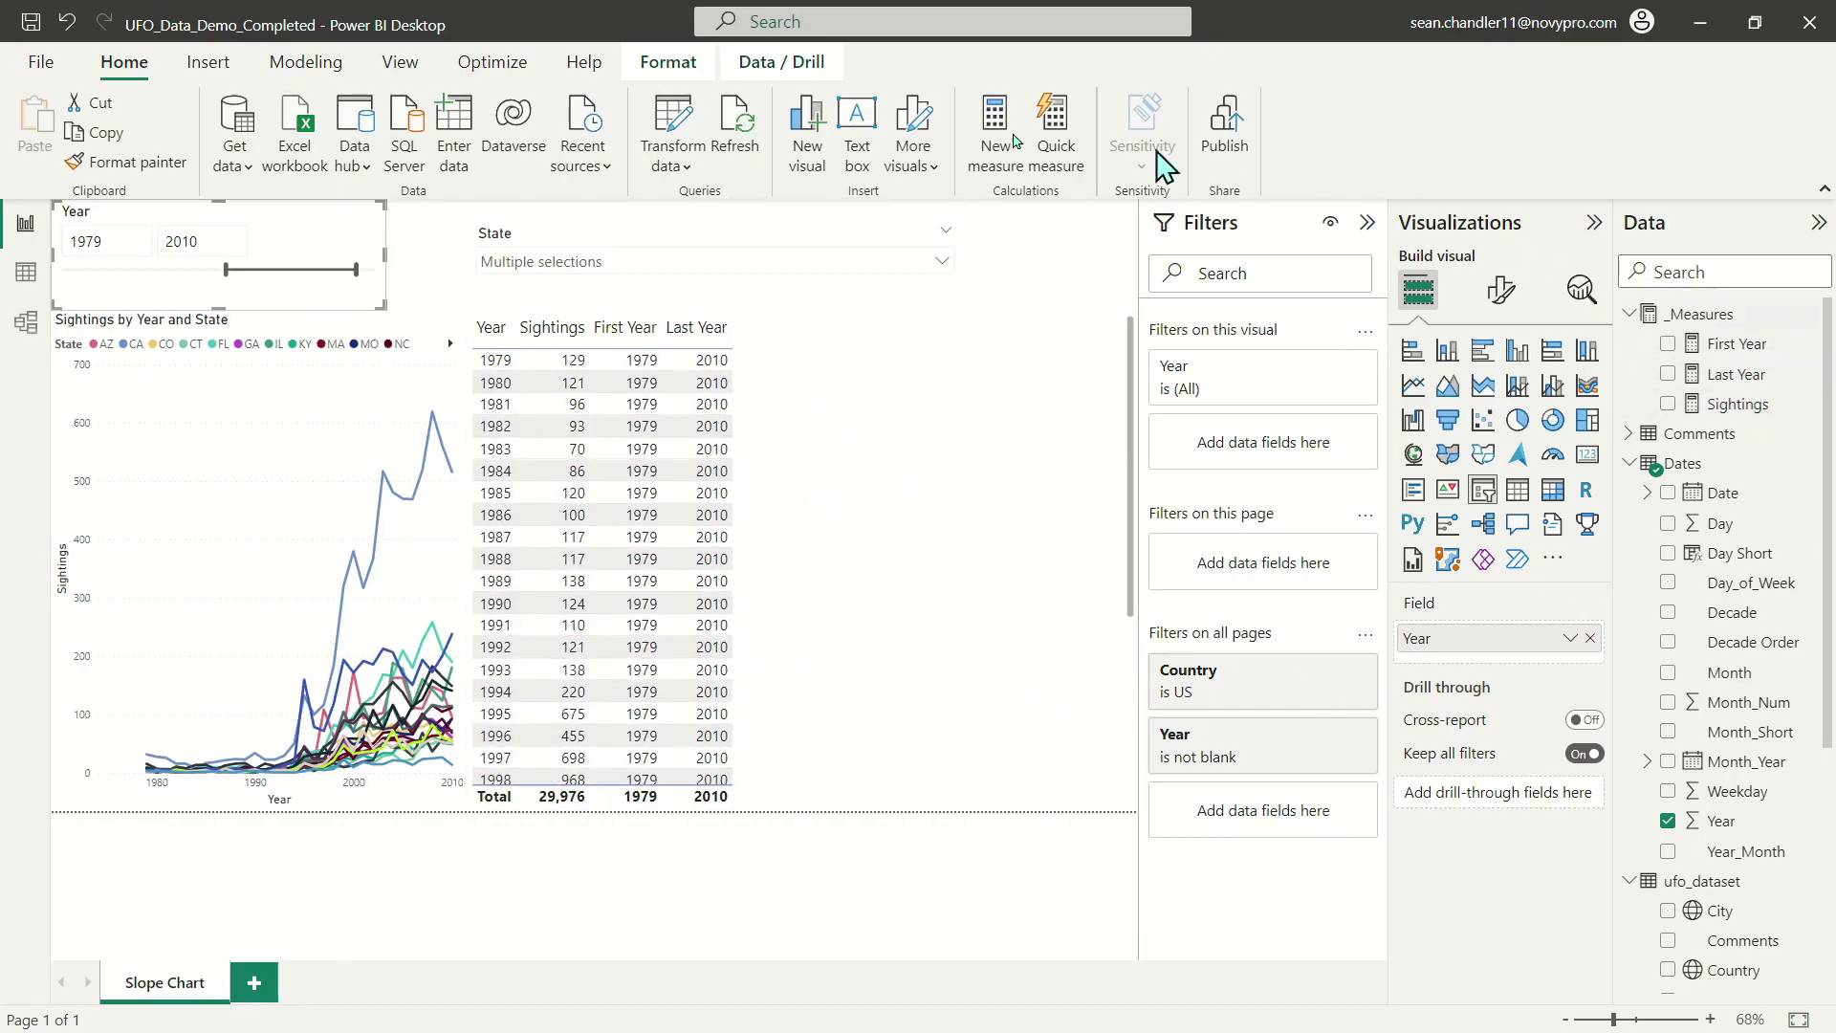
Start the Sightings (Slope Chart) measure with SWITCH(TRUE(), on its first line.
click(1737, 406)
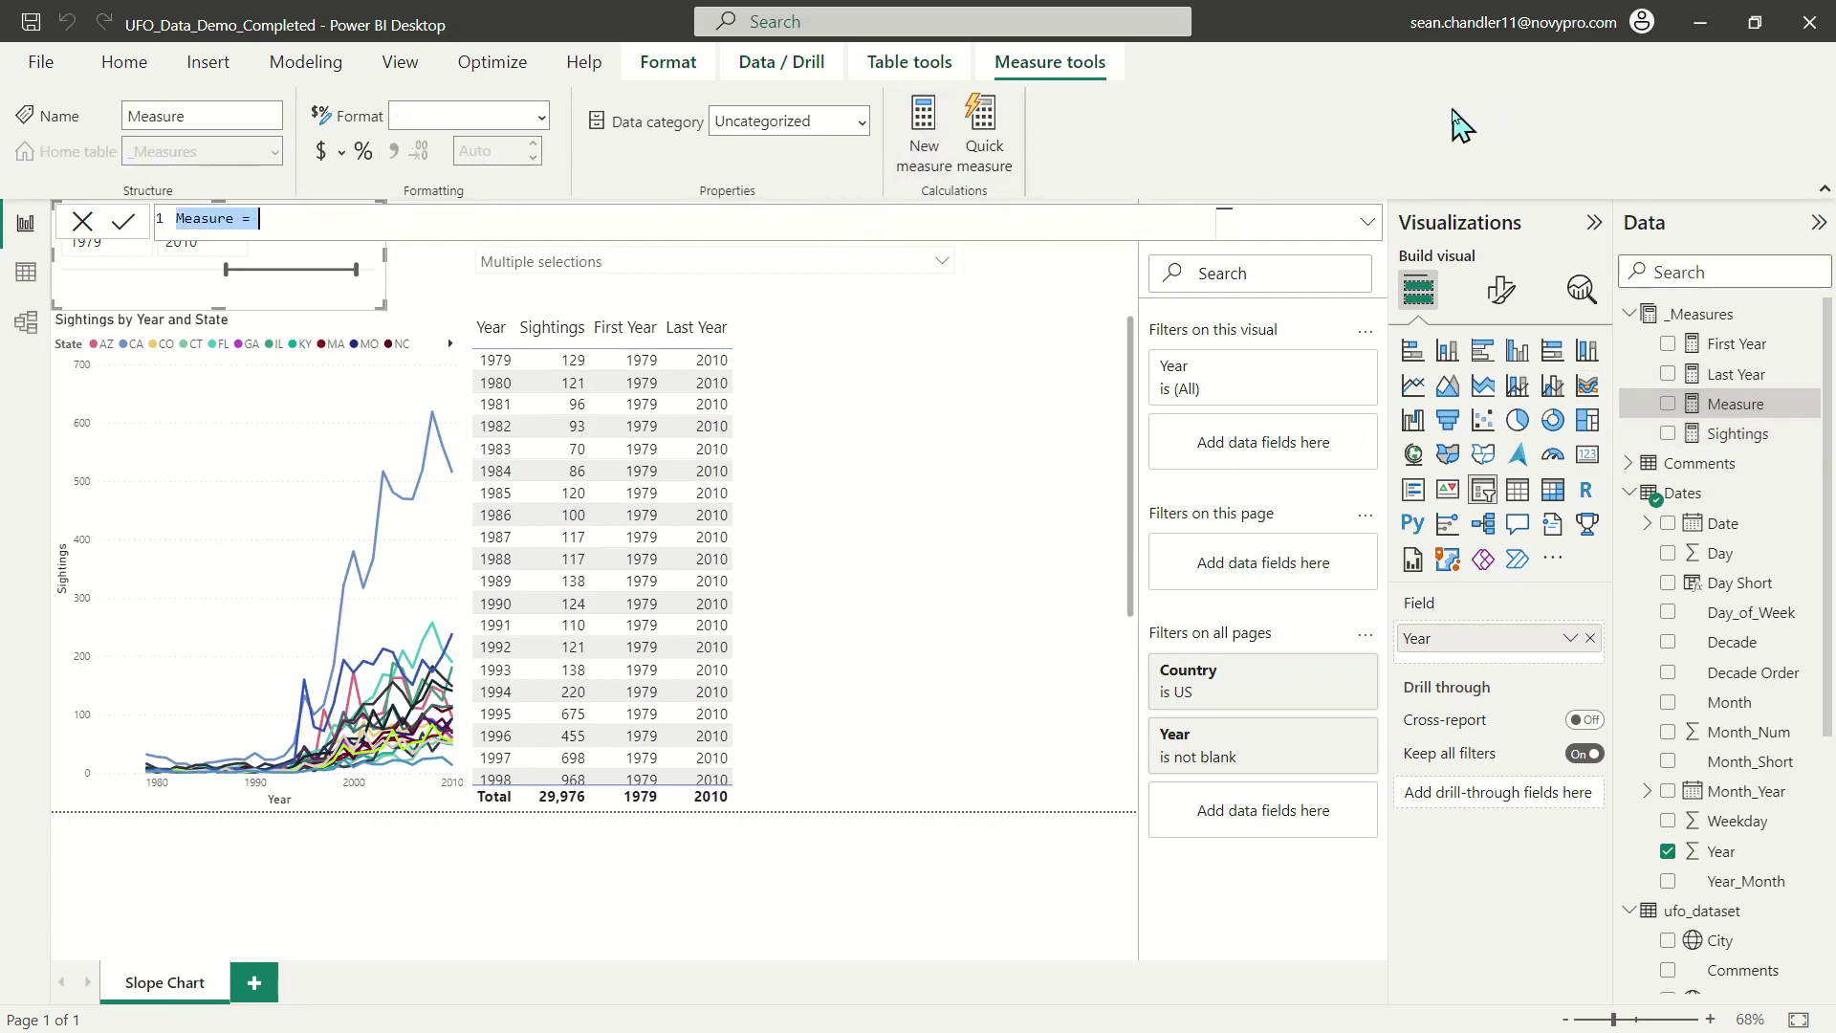
text(Sightings (Slope Chart)
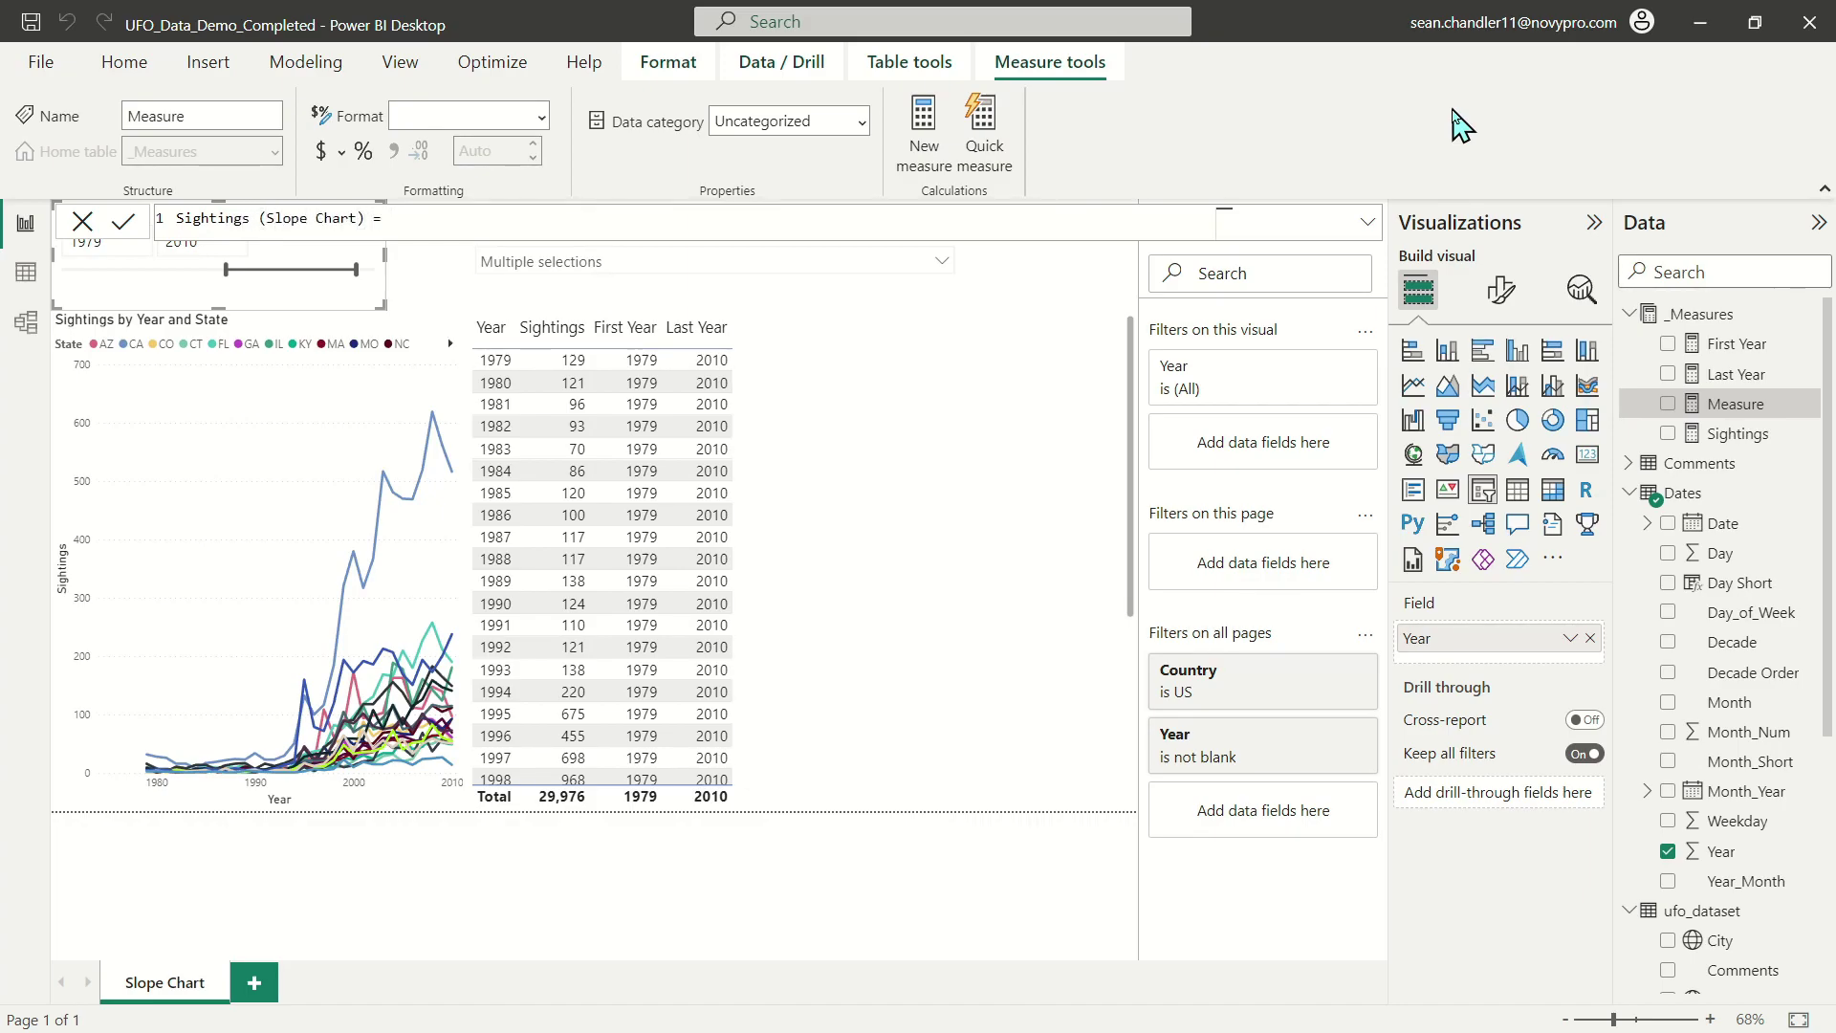
text(SWITCH(T)
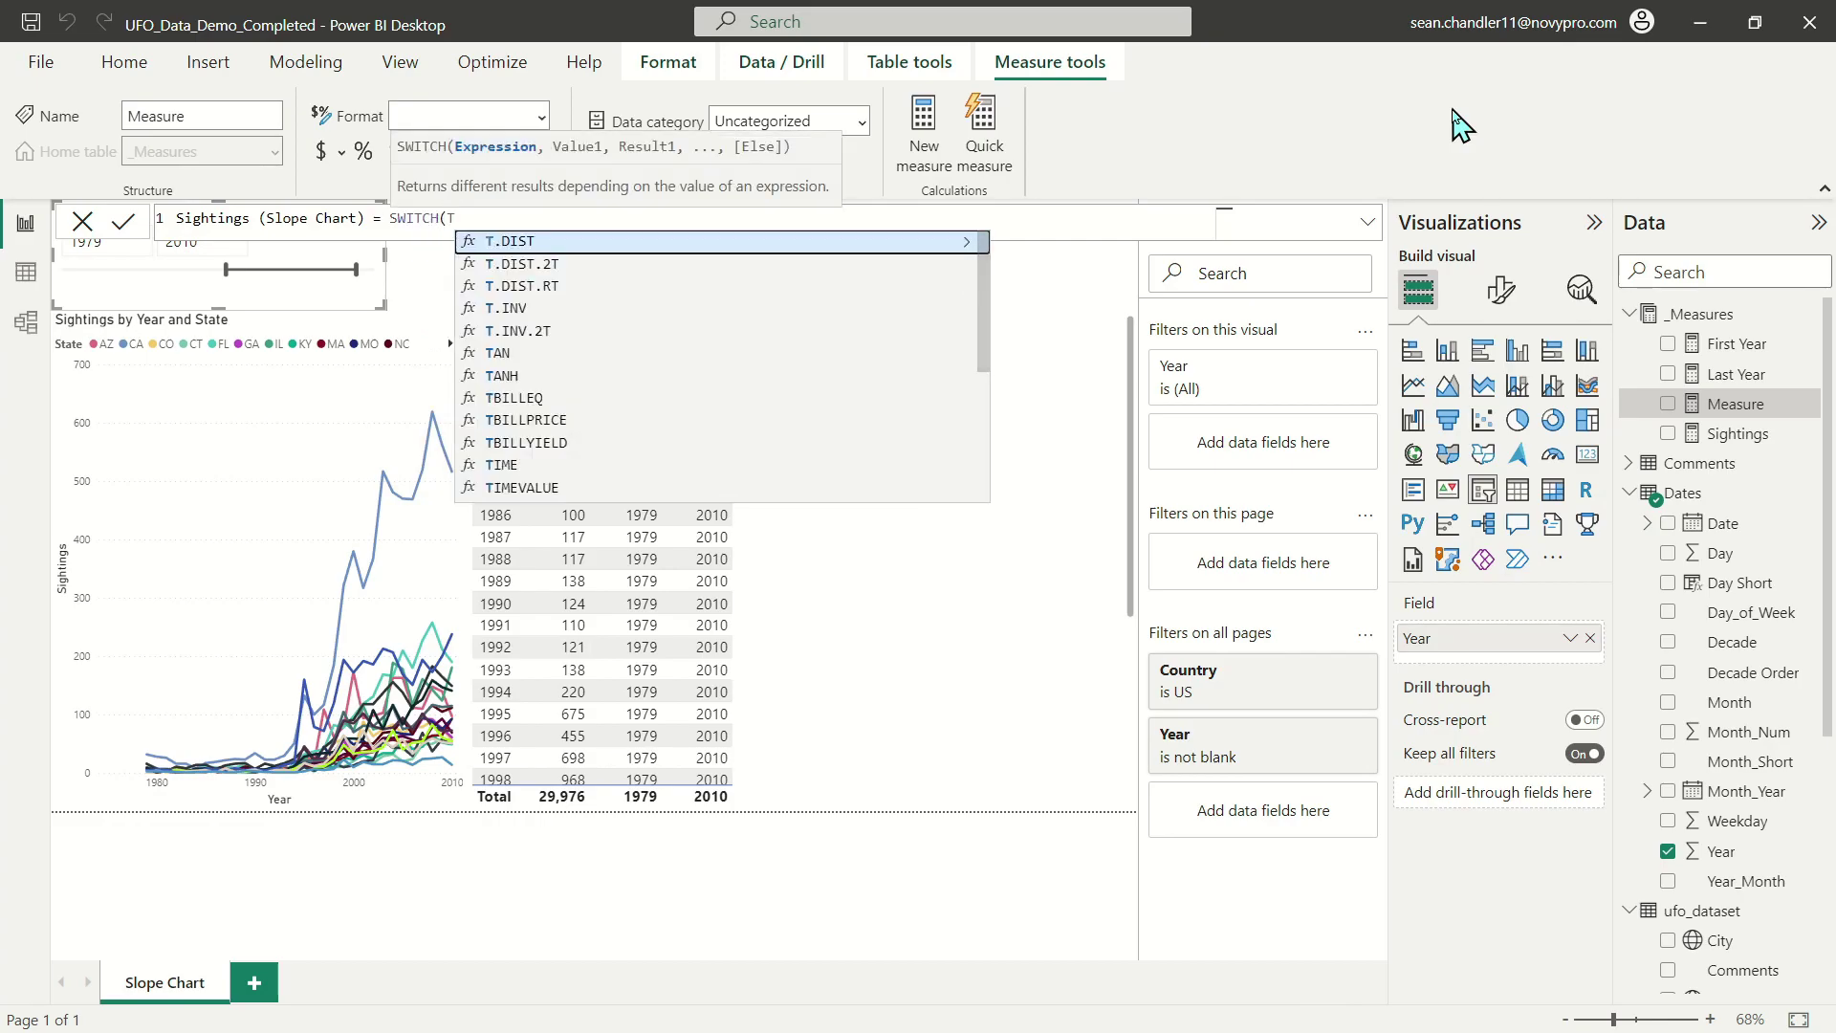
text(RUE(),)
key(shift+Return)
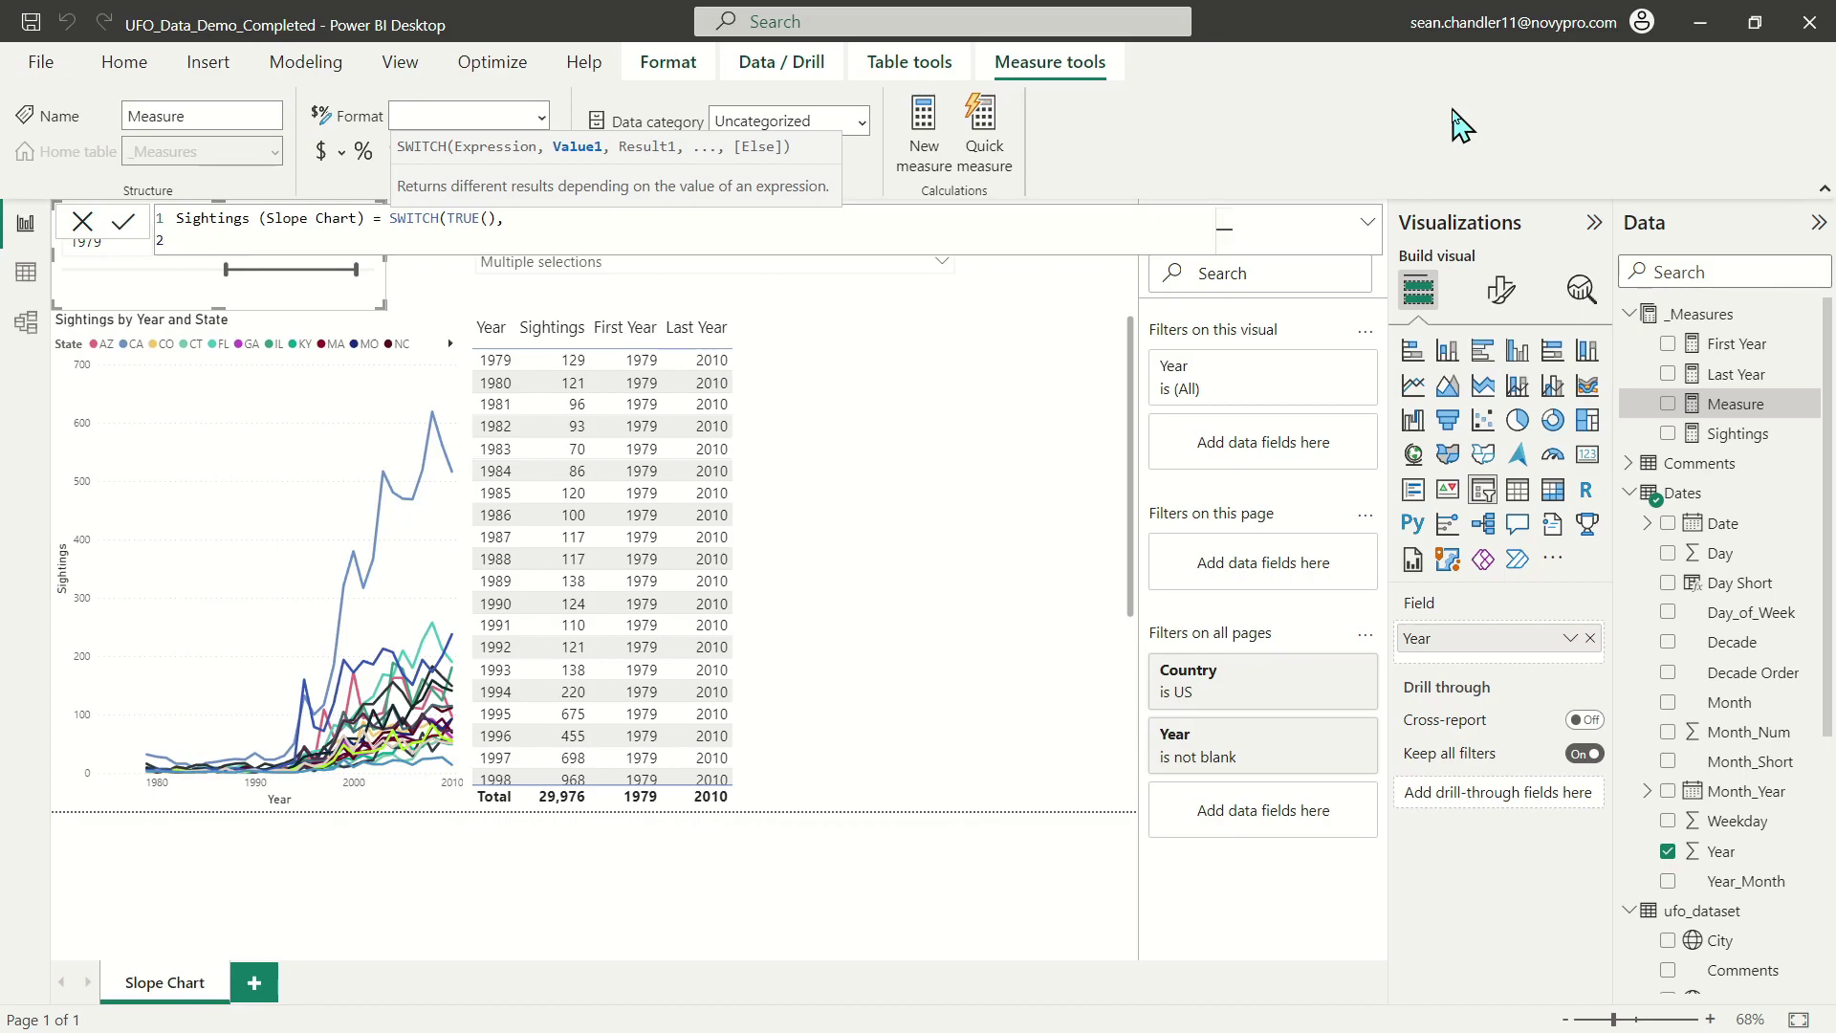
Return [Sightings] when SELECTEDVALUE(Dates[Year]) equals [First Year].
text(Selected)
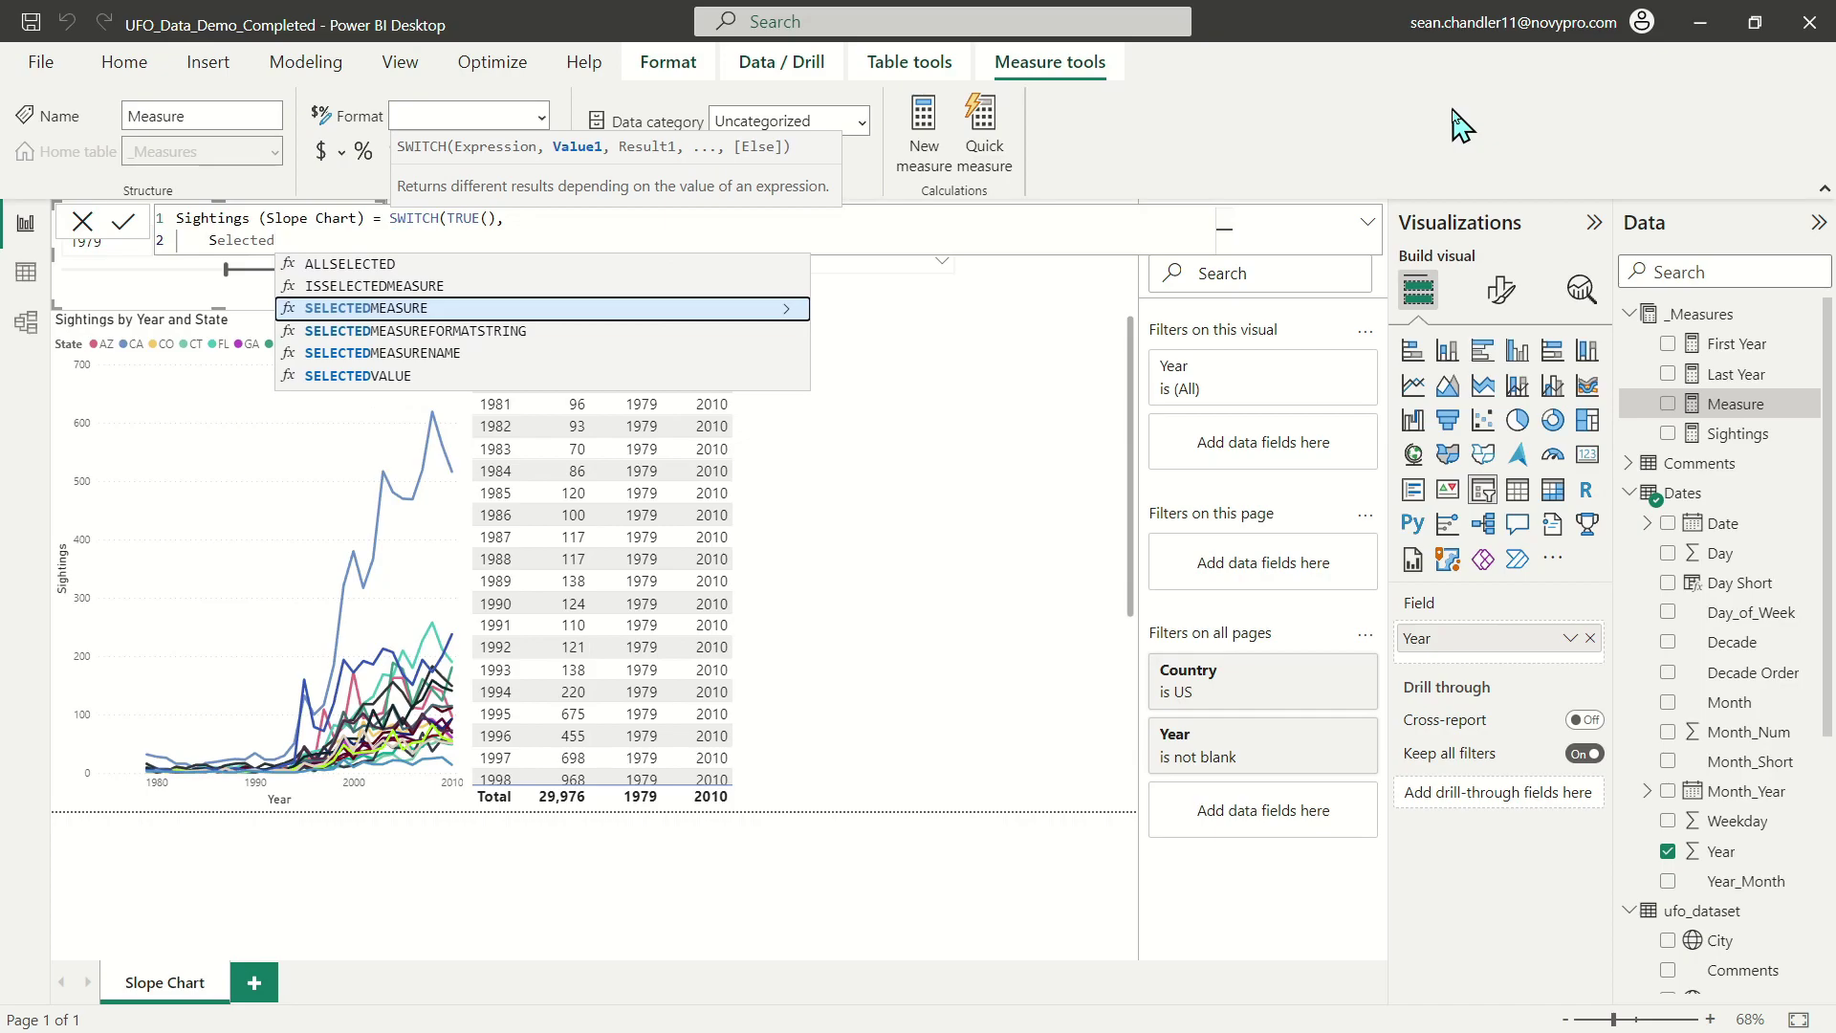
text(v)
key(Tab)
text(year)
key(Tab)
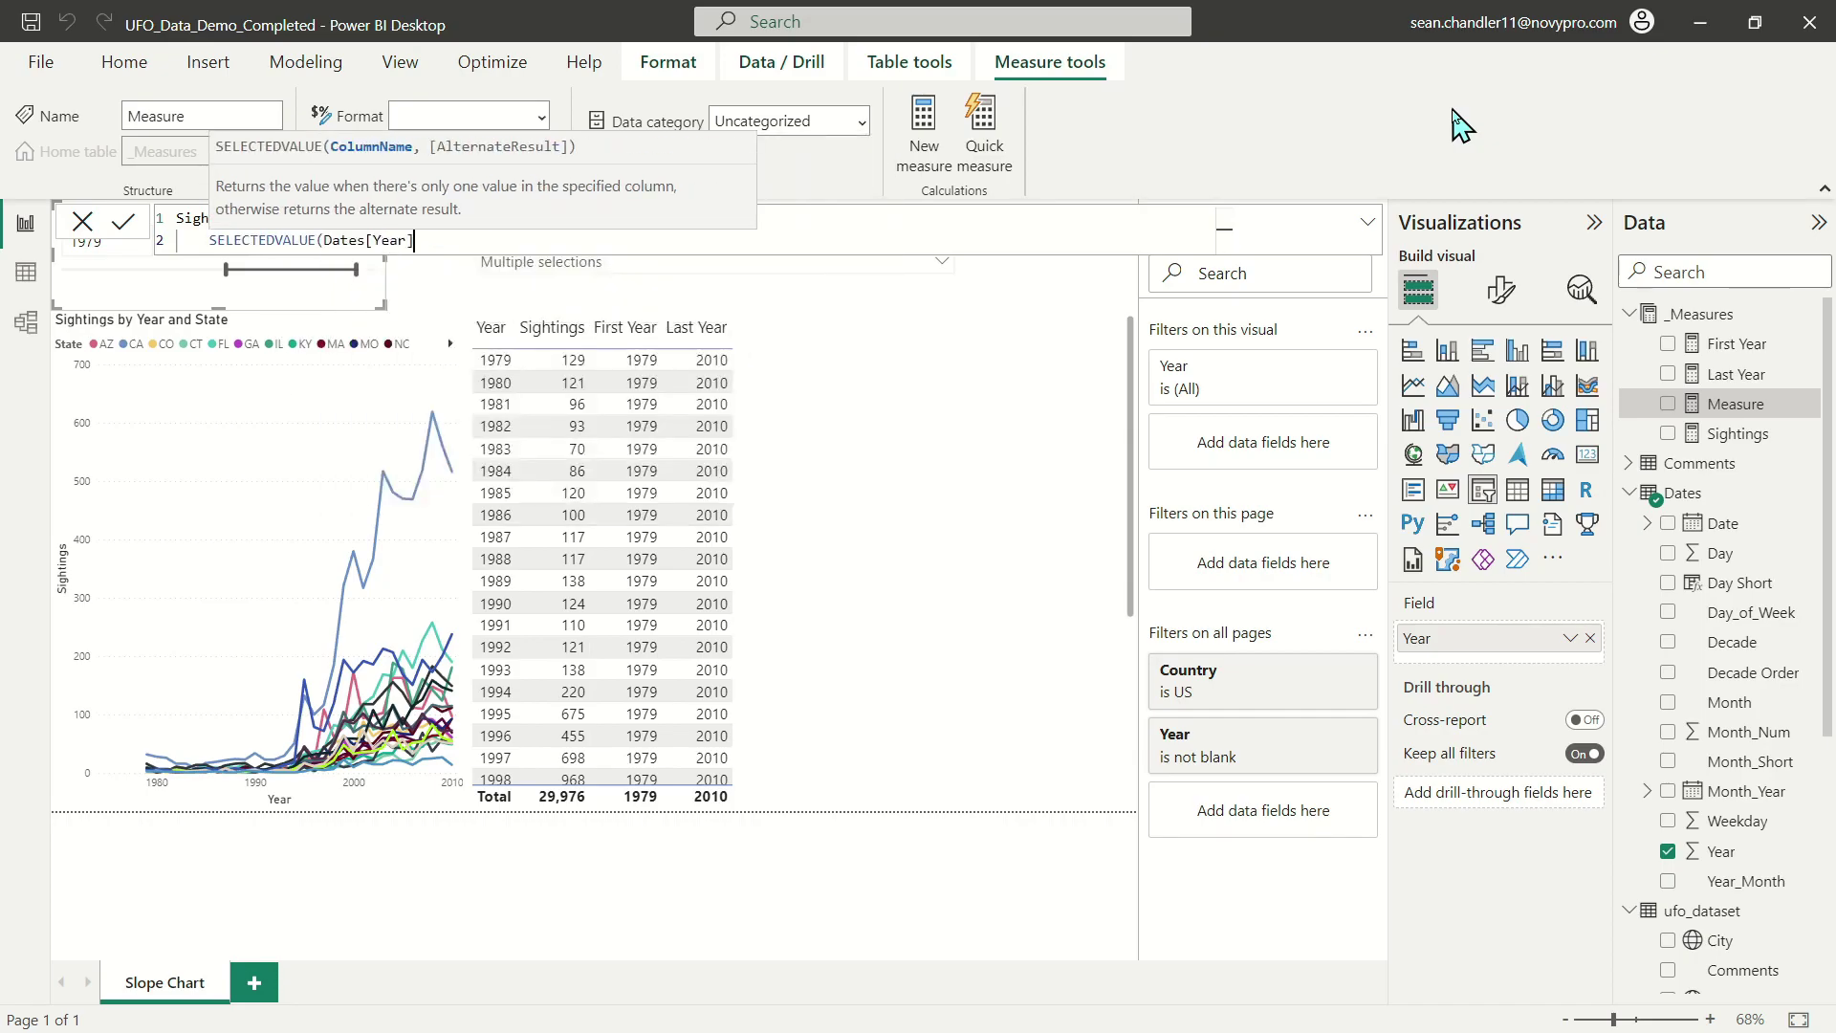
text()=)
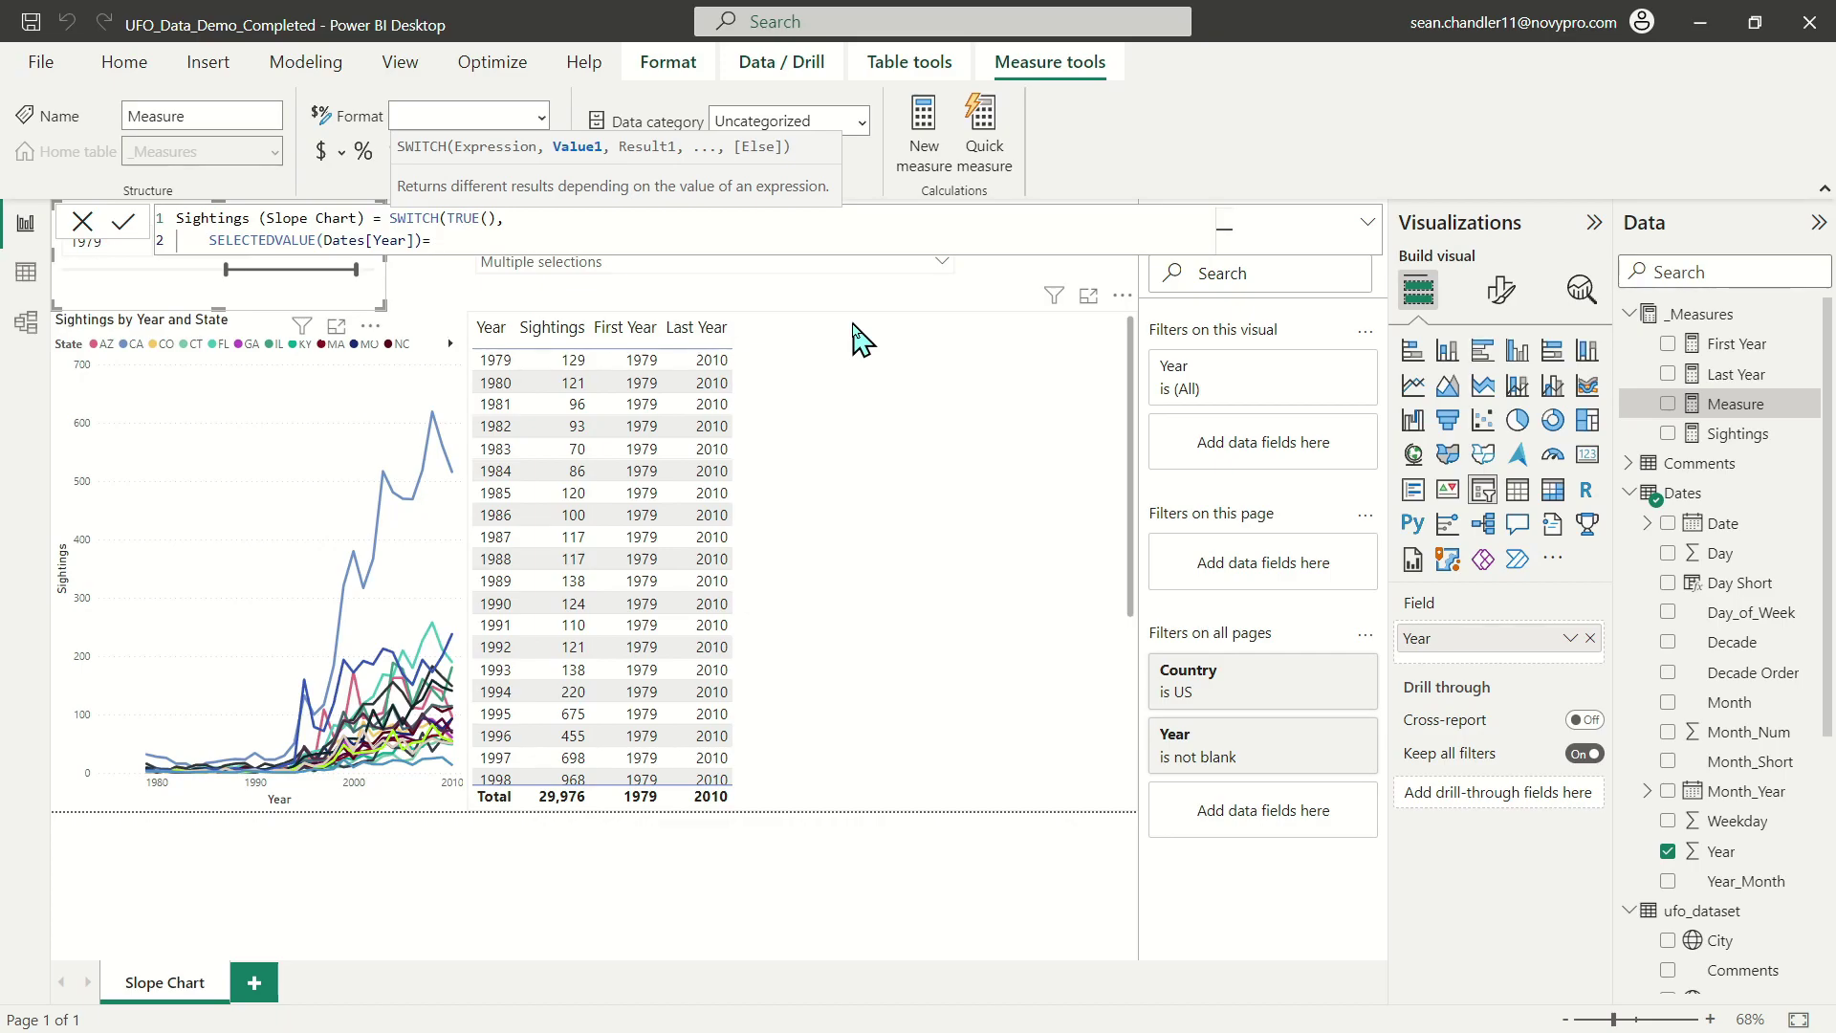
text([First Year],)
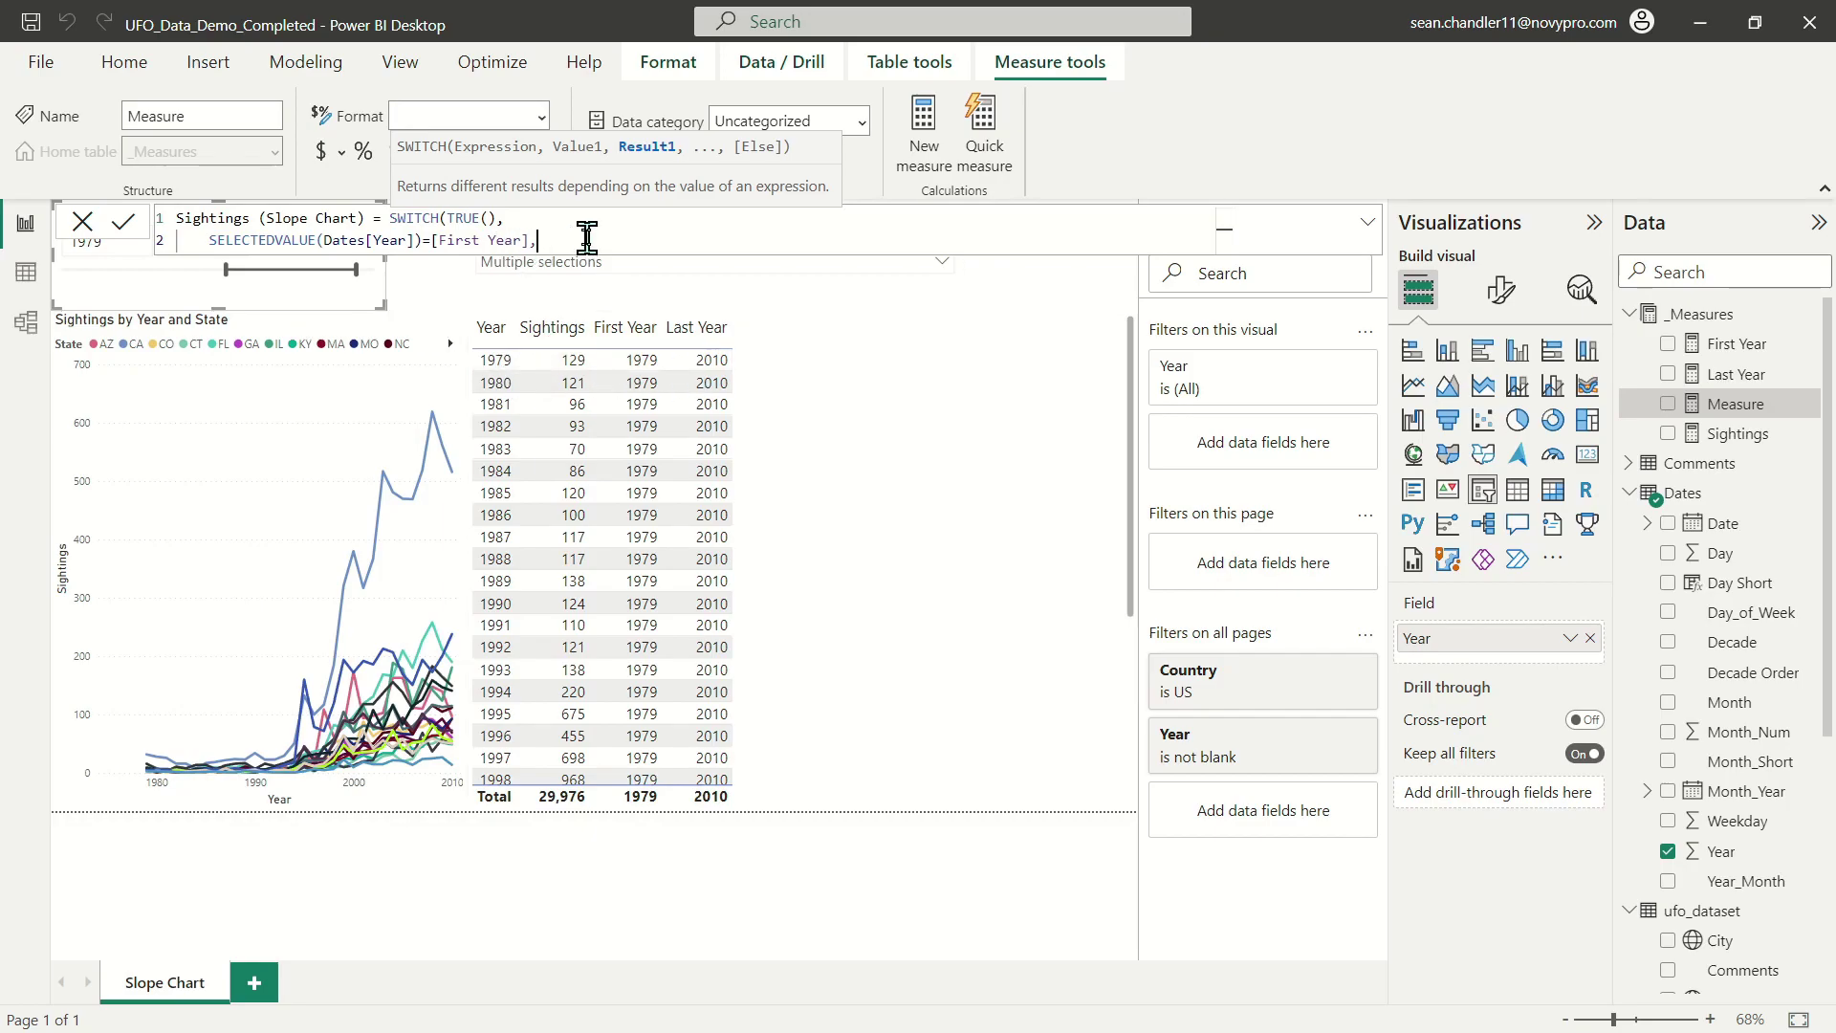
text([Sightings],)
Add the [Last Year] condition returning [Sightings] and a BLANK() default, then commit.
key(shift+Return)
text(Selec)
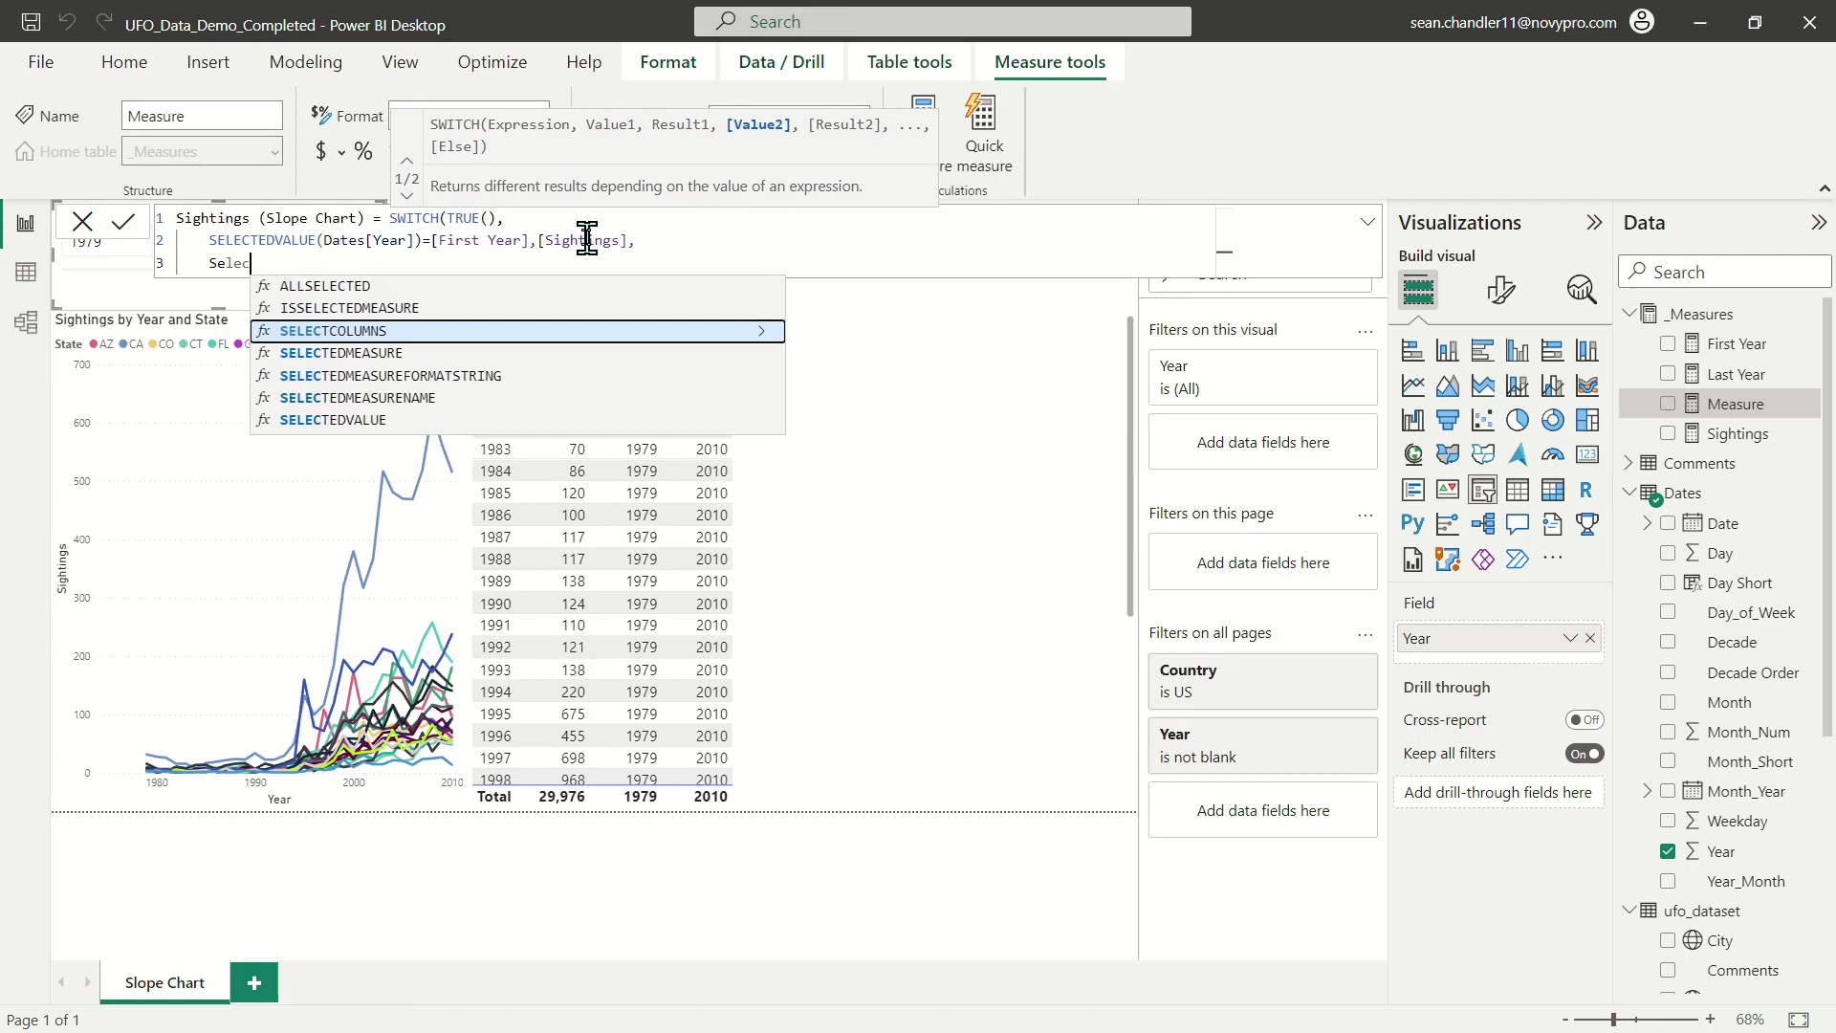
text(tedv)
key(Tab)
text((year)
key(Tab)
text()=last)
key(Tab)
text(,)
scroll(543, 349, down, 4)
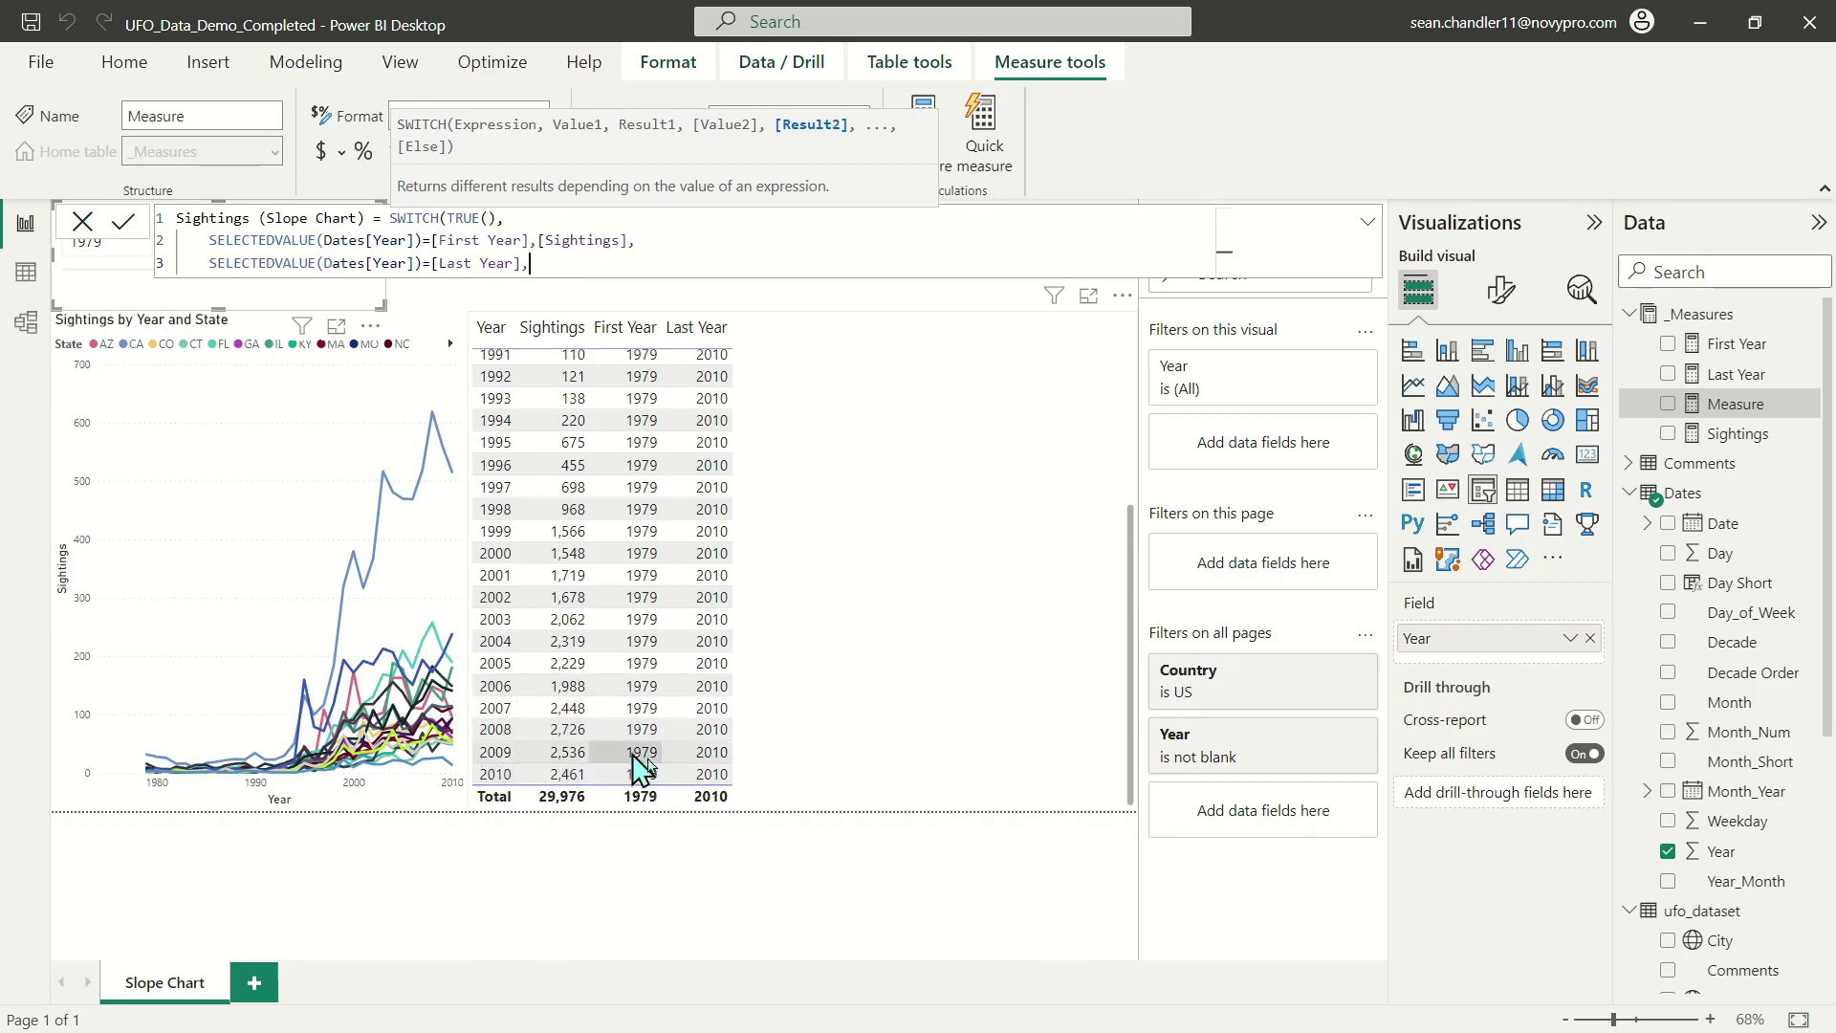
text([Sightings],)
key(Return)
text(BLANK)
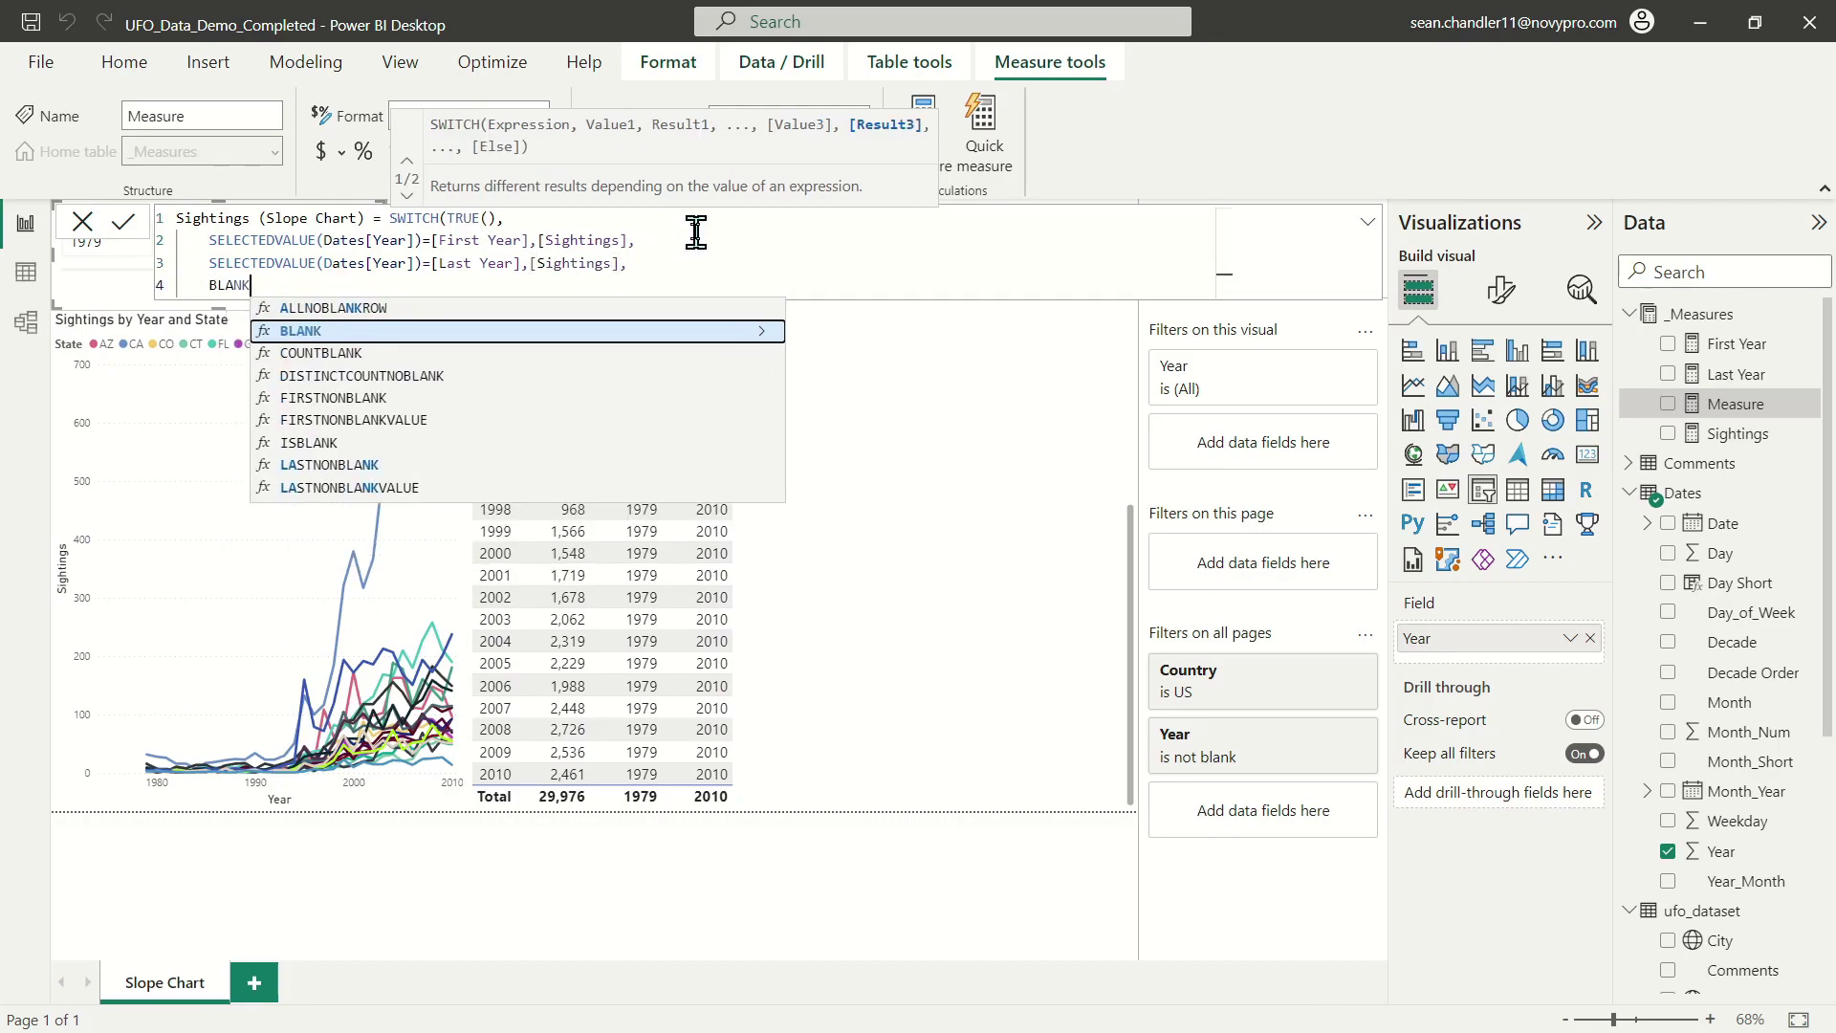
text(()))
key(Return)
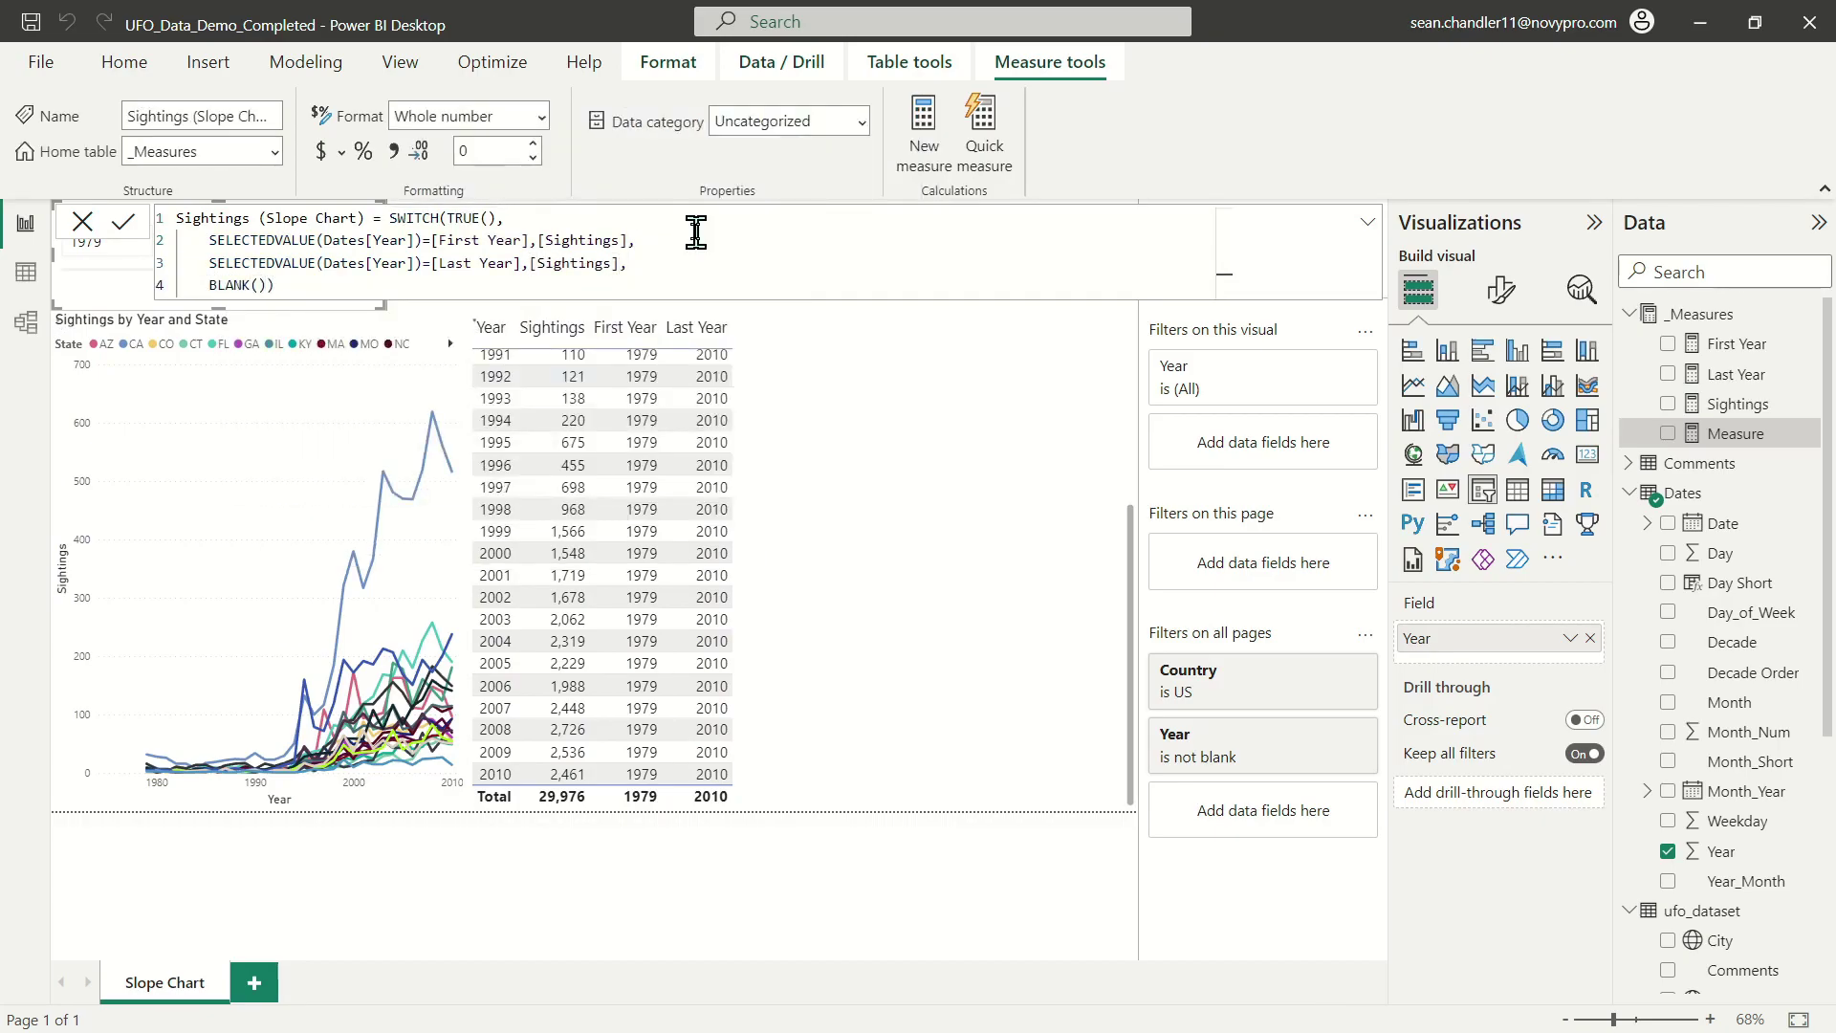
click(890, 394)
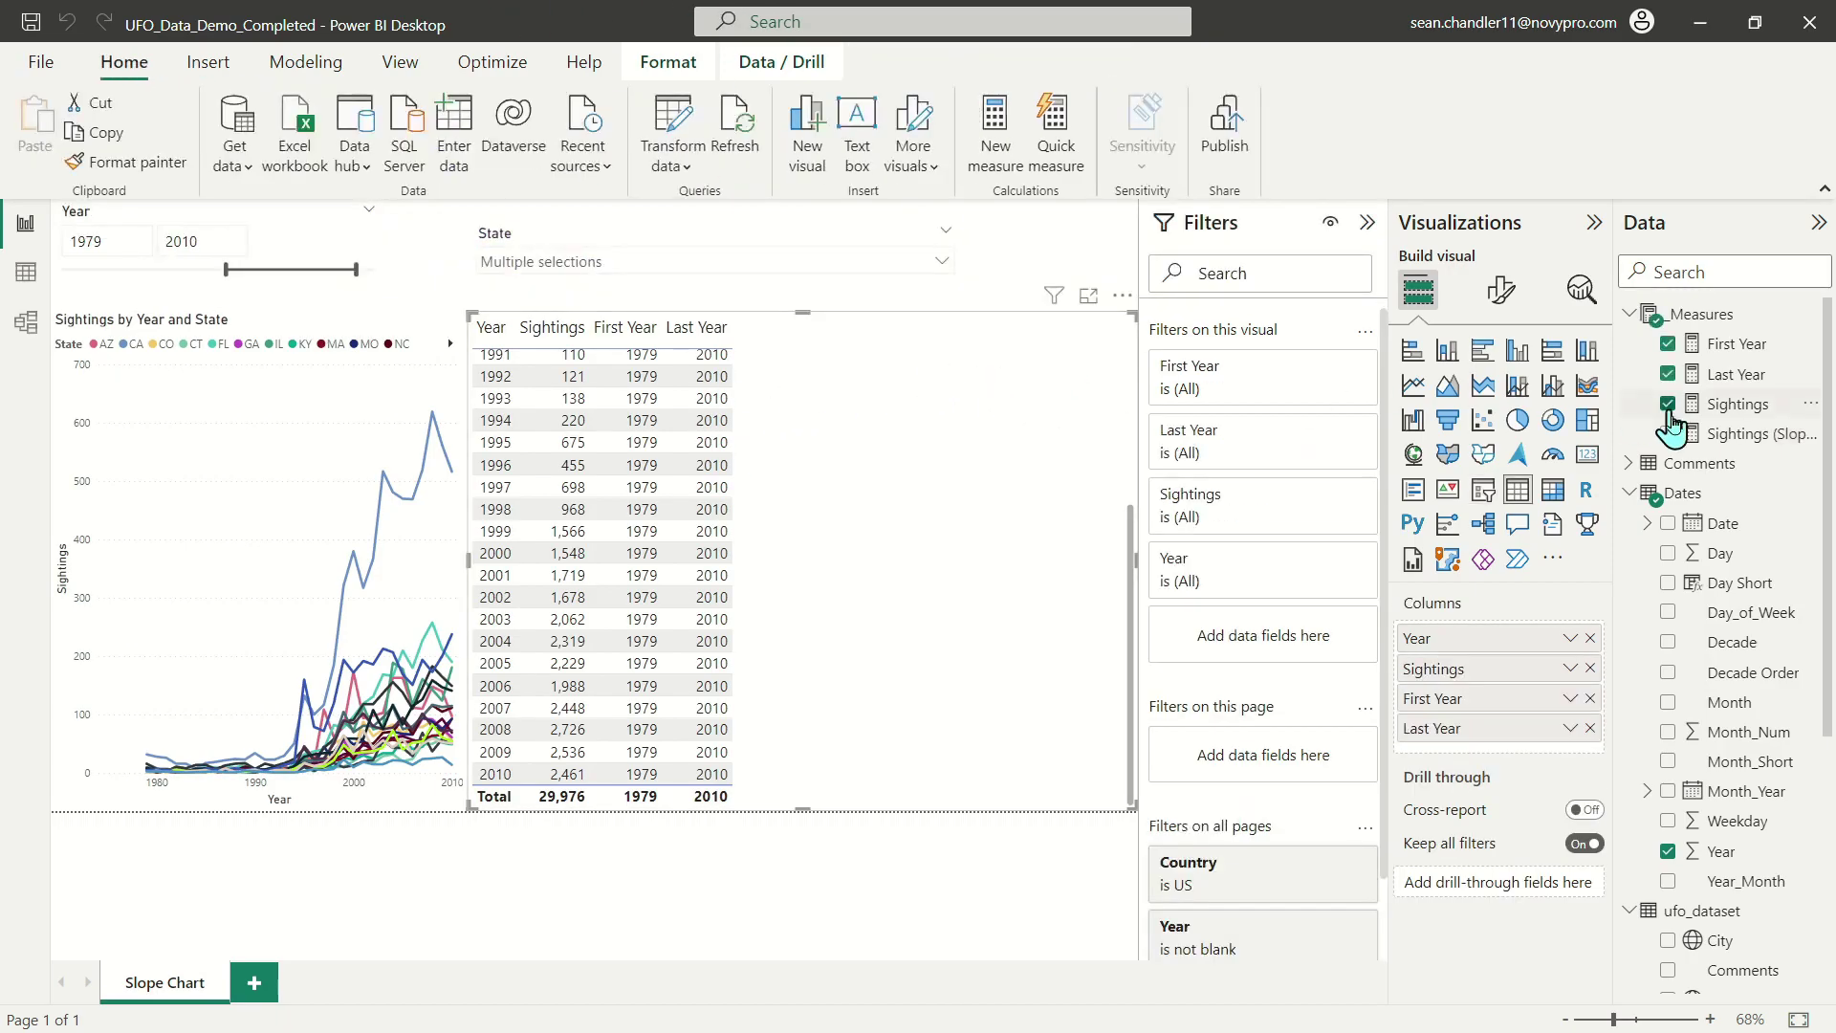
Add Sightings (Slope Chart) to the table with thousands separators and collapse its formula.
drag(1626, 435, 956, 602)
scroll(965, 574, up, 5)
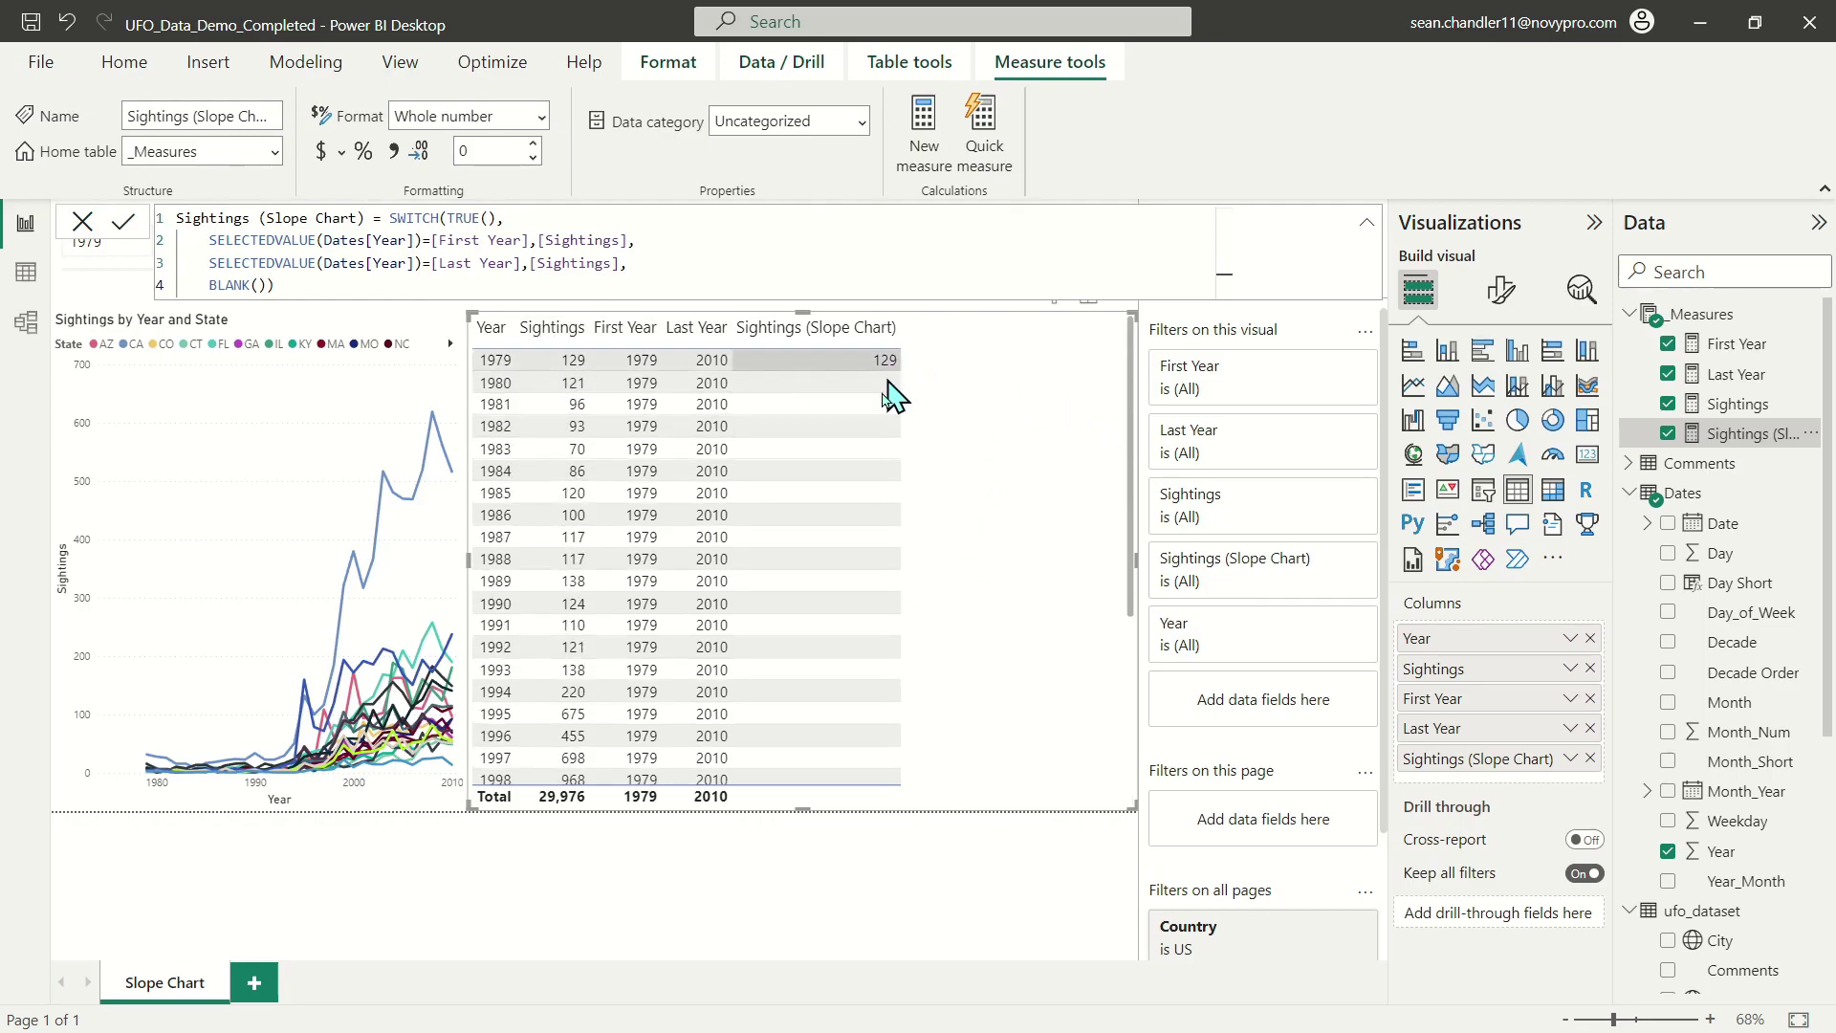
scroll(901, 573, down, 4)
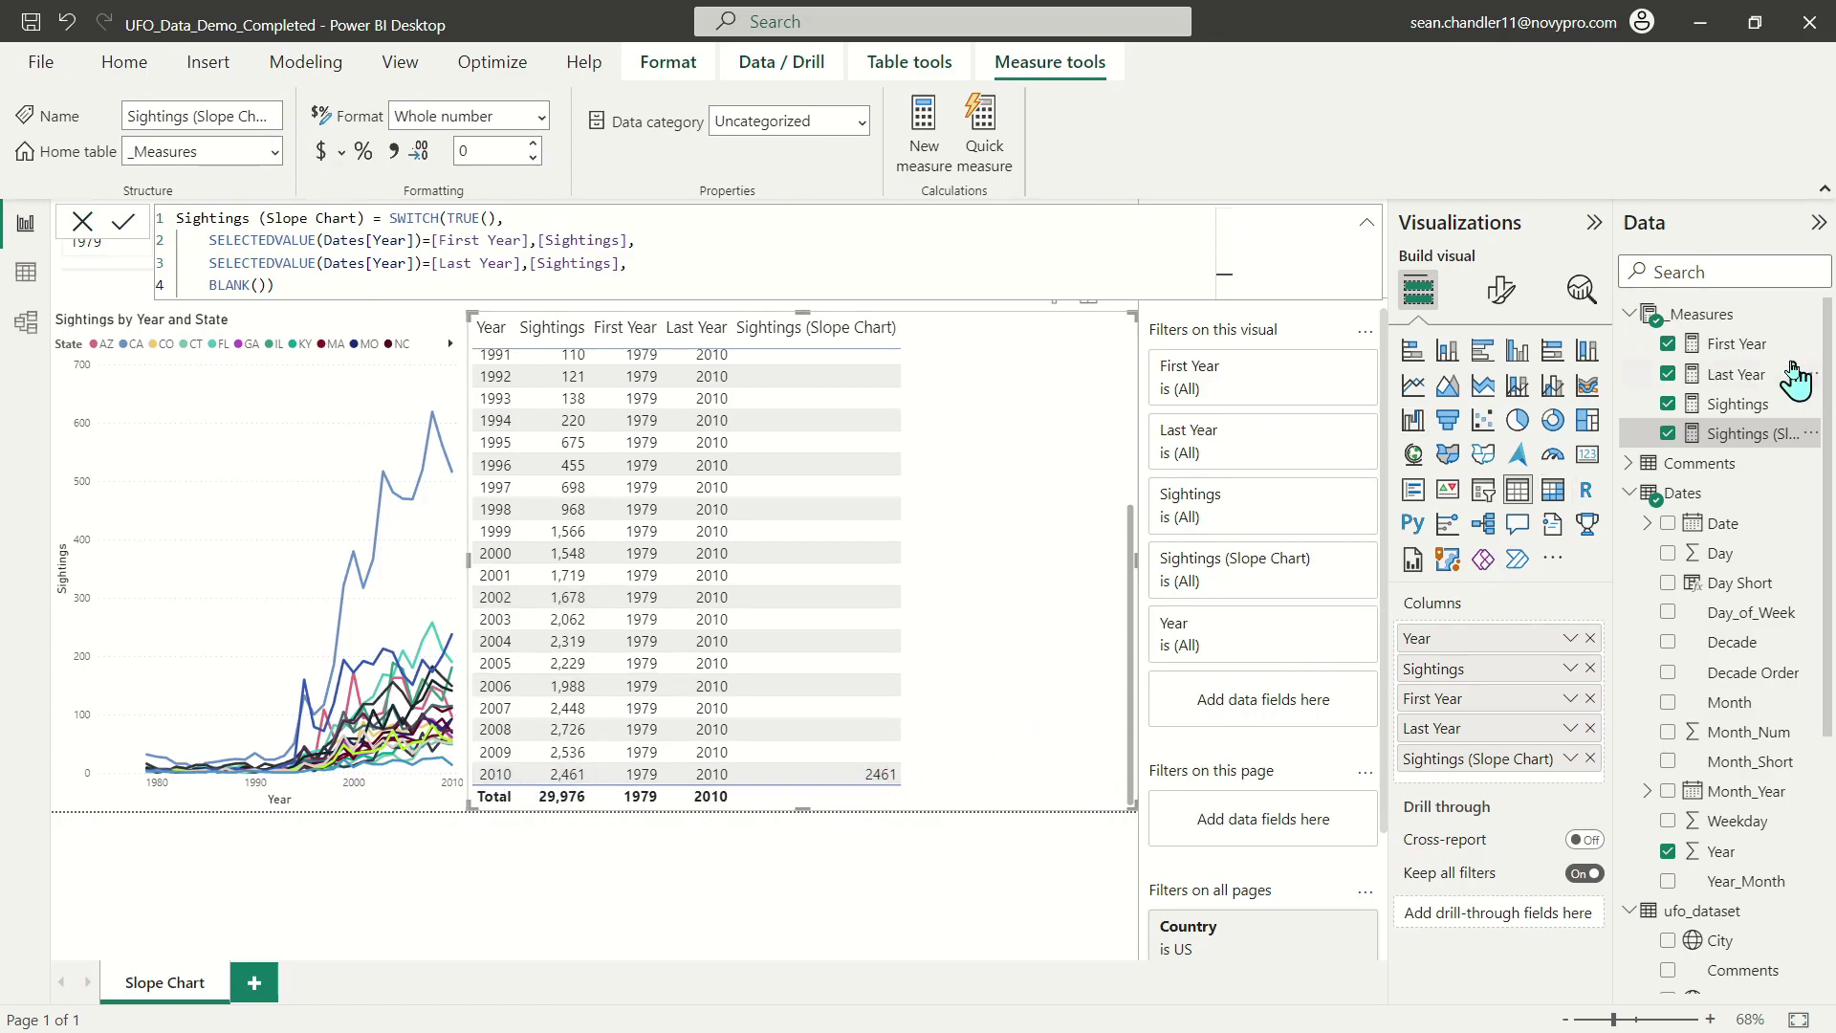
click(391, 150)
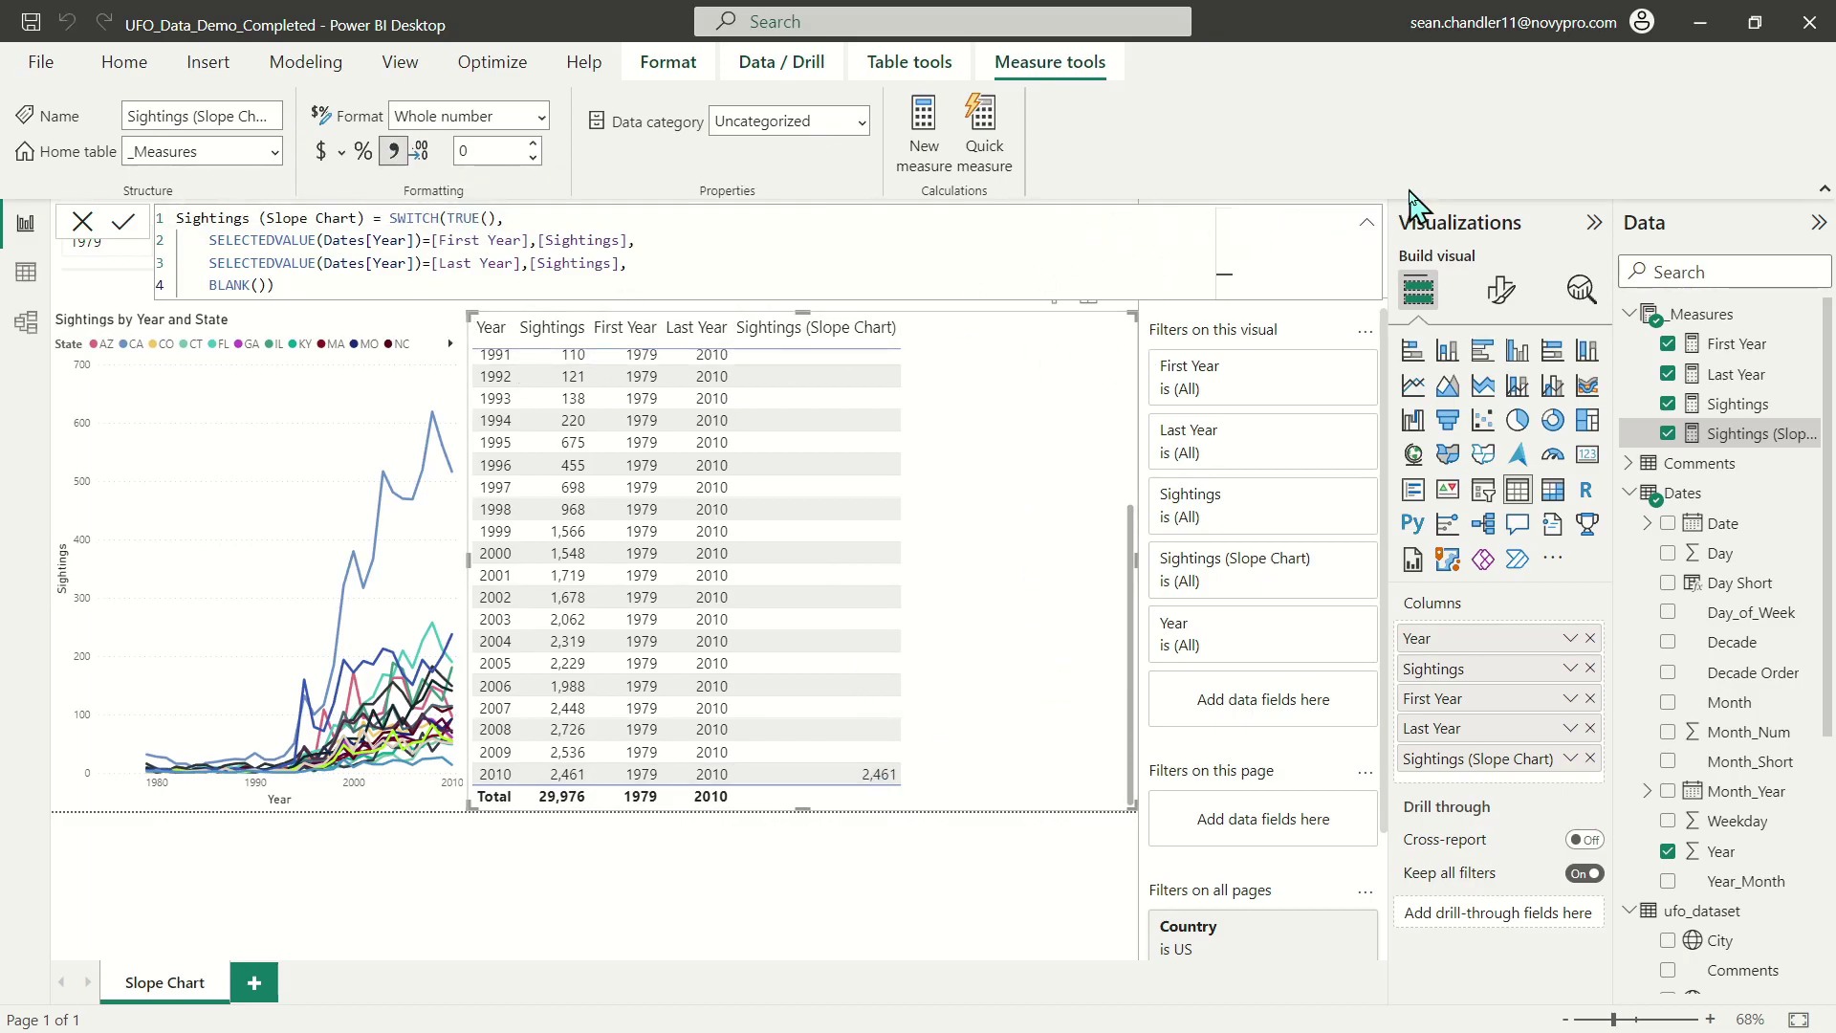
click(1367, 222)
Align the Year slicer with the chart's left edge and narrow it to 1977–2007.
click(1006, 269)
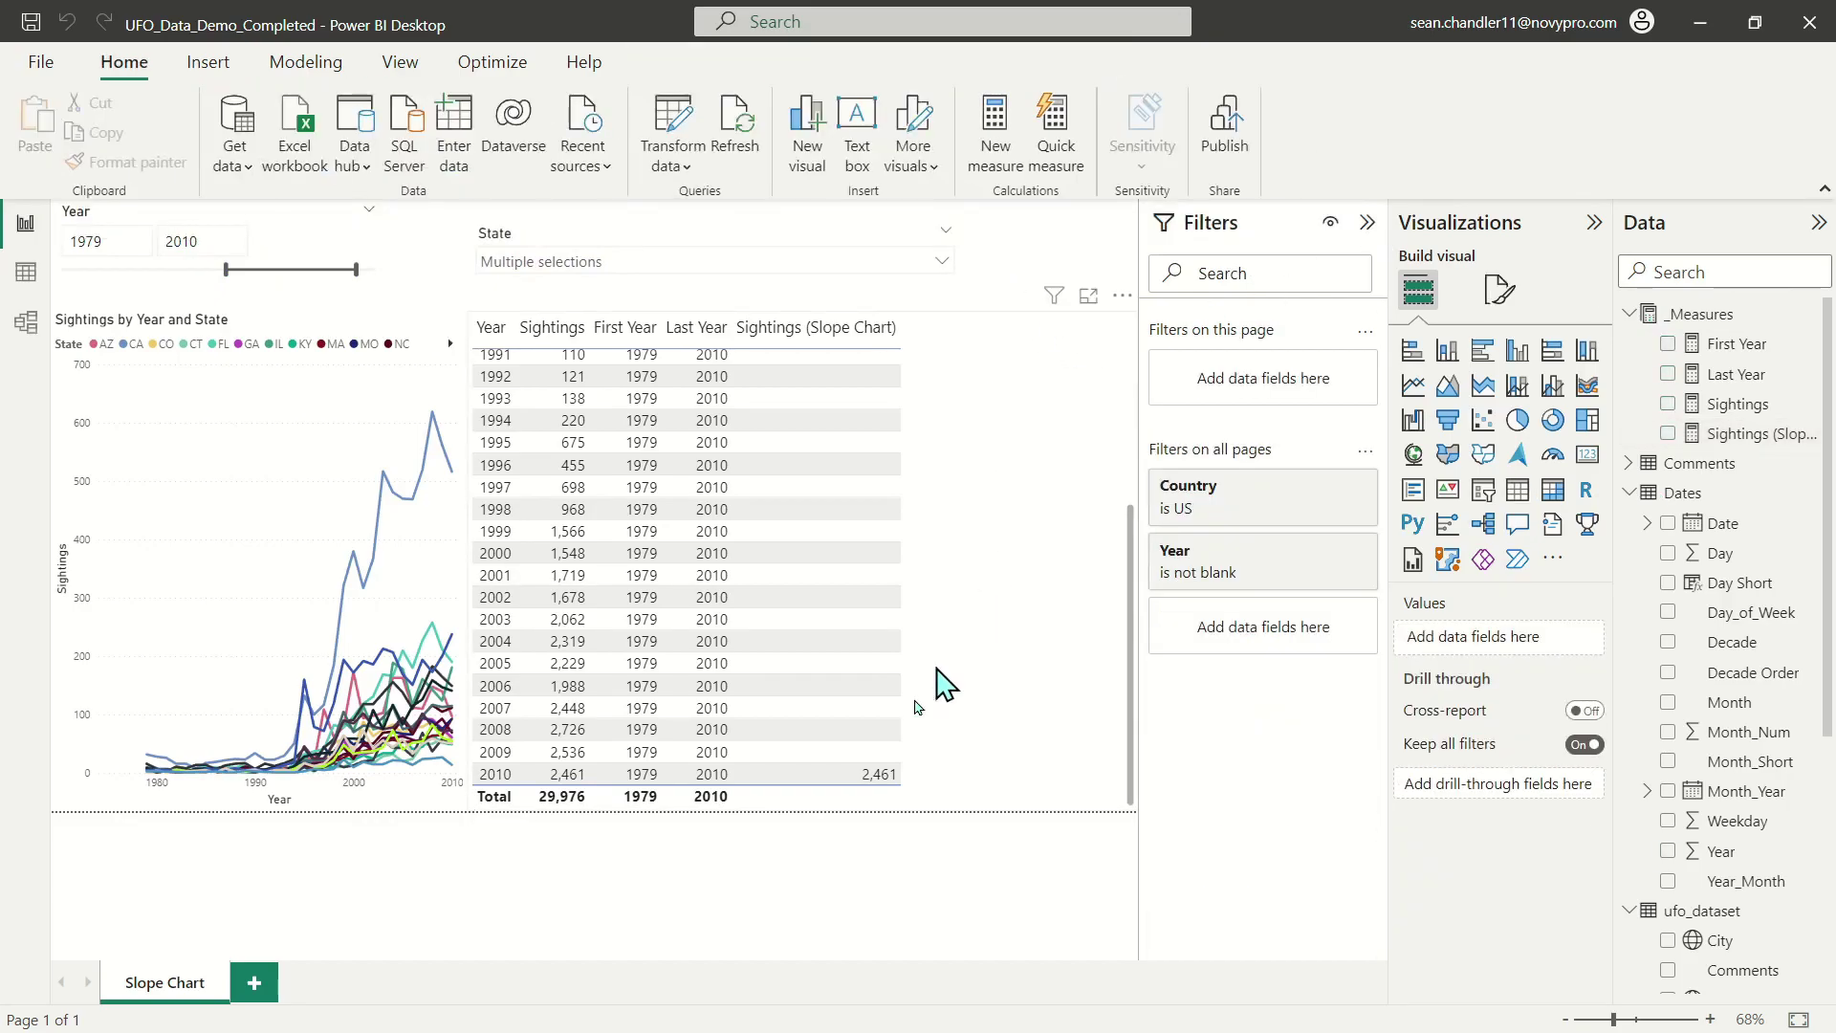
click(362, 304)
drag(320, 244, 256, 244)
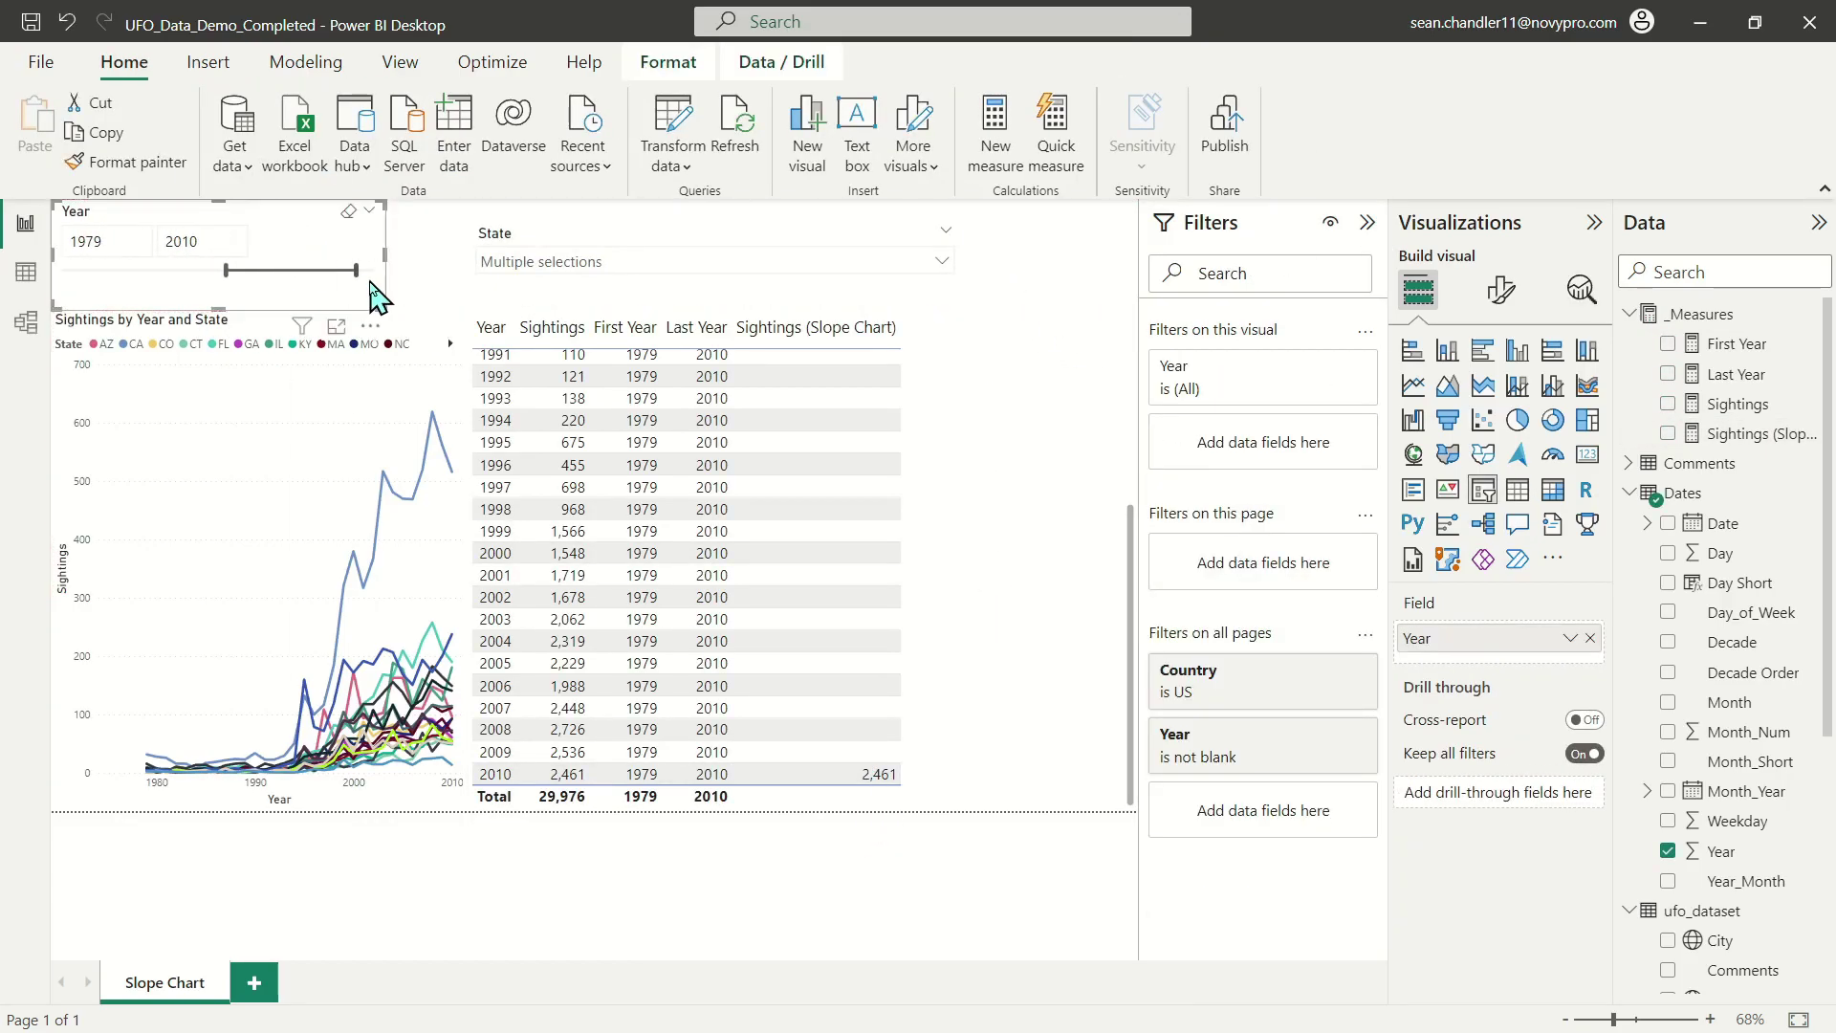
drag(347, 279, 346, 277)
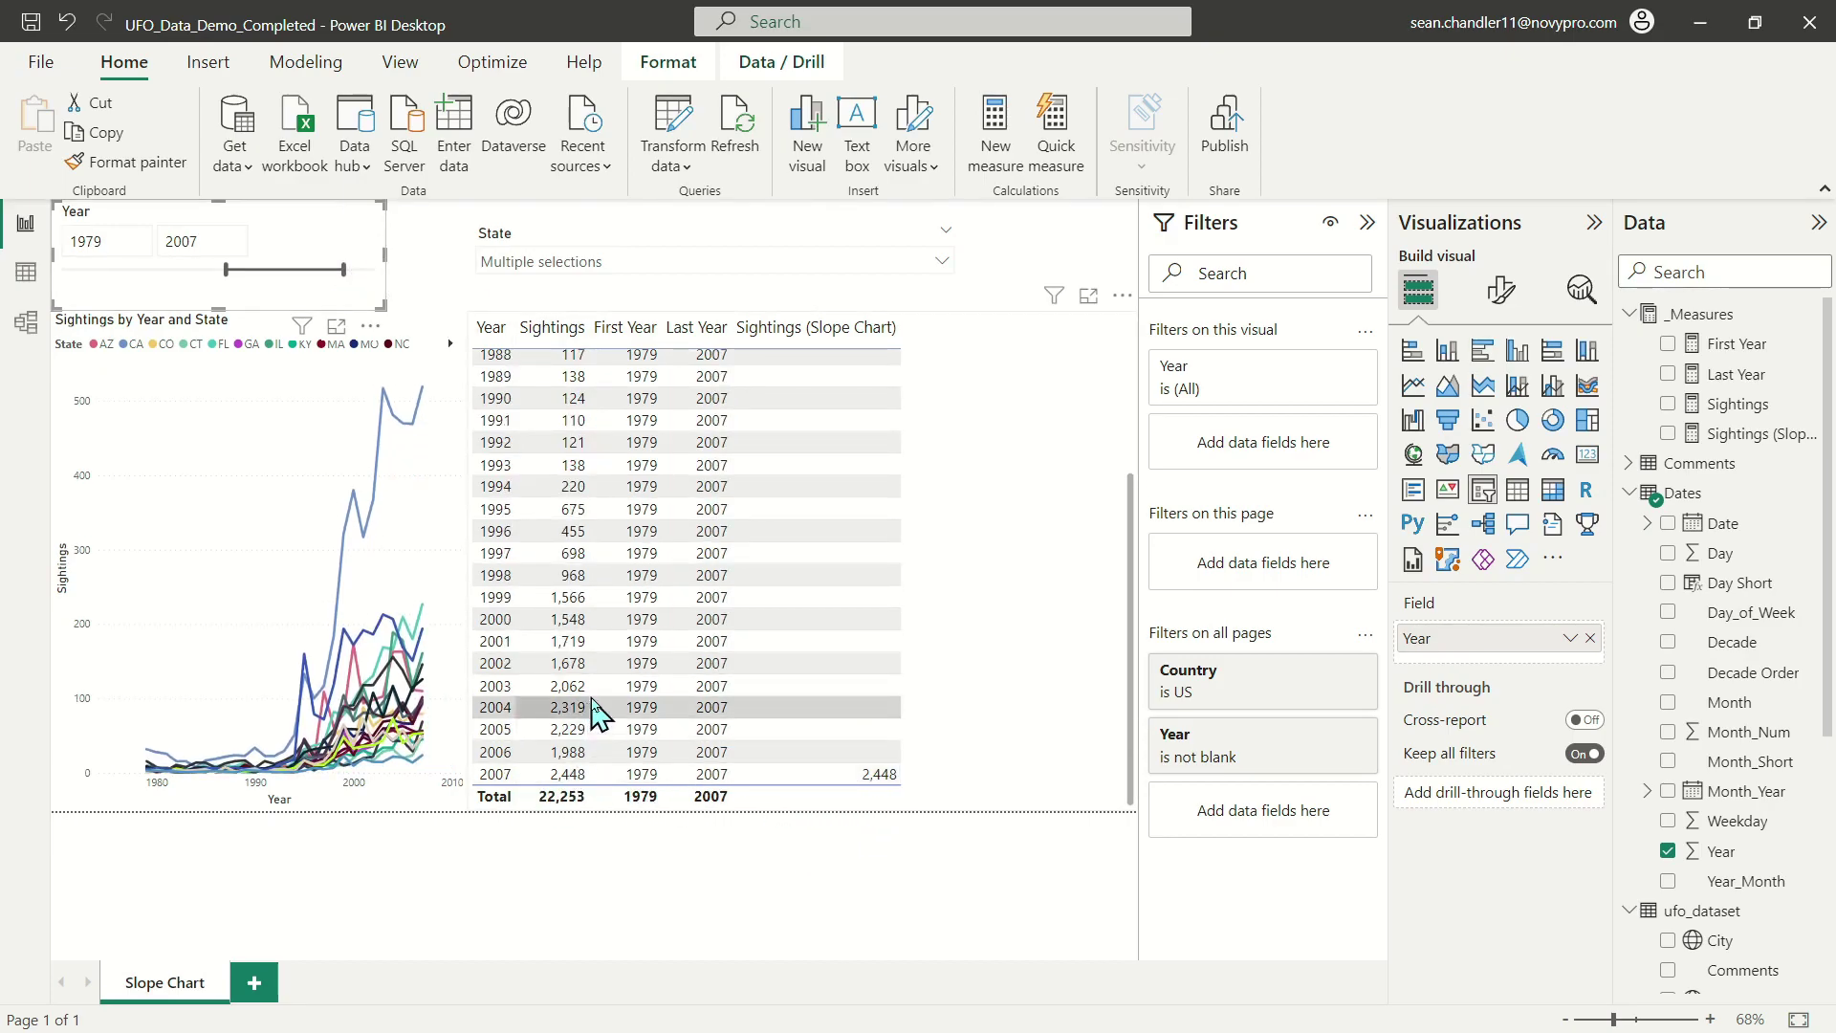
Scroll through the table to check the slope values, then select it.
scroll(598, 717, up, 3)
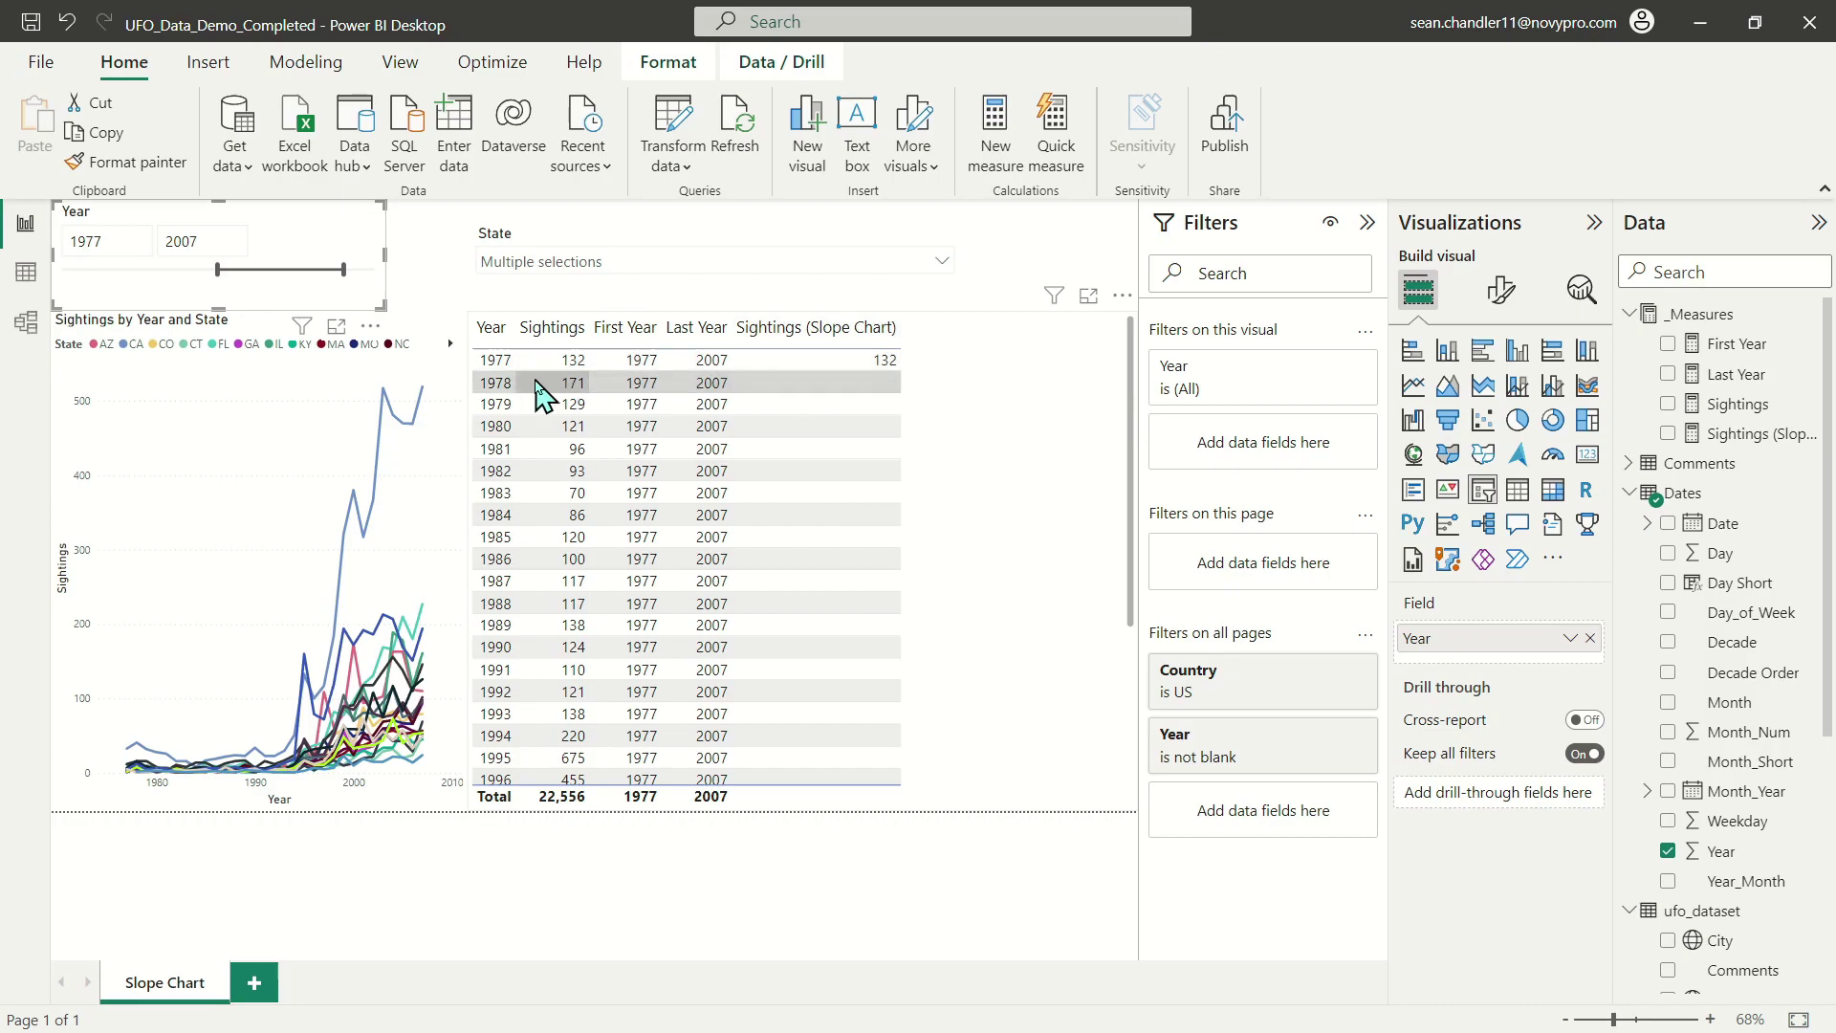
scroll(828, 626, down, 4)
scroll(825, 497, up, 4)
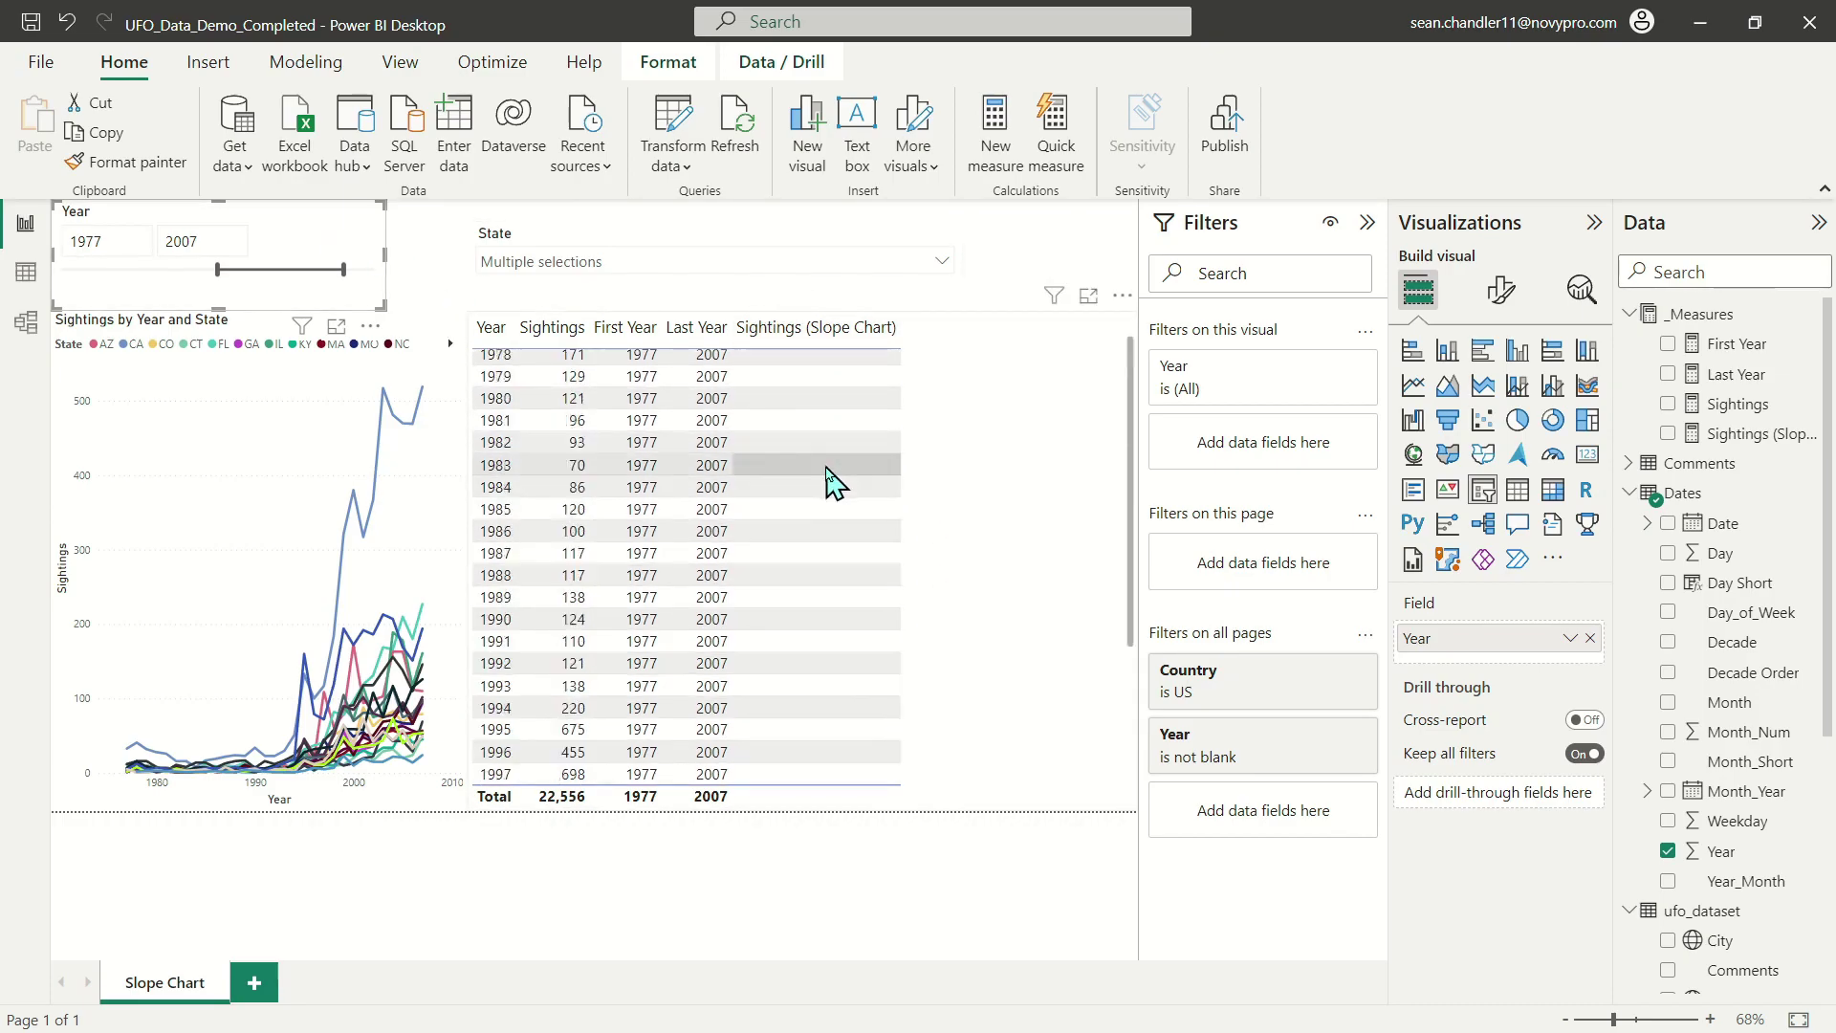
click(1035, 383)
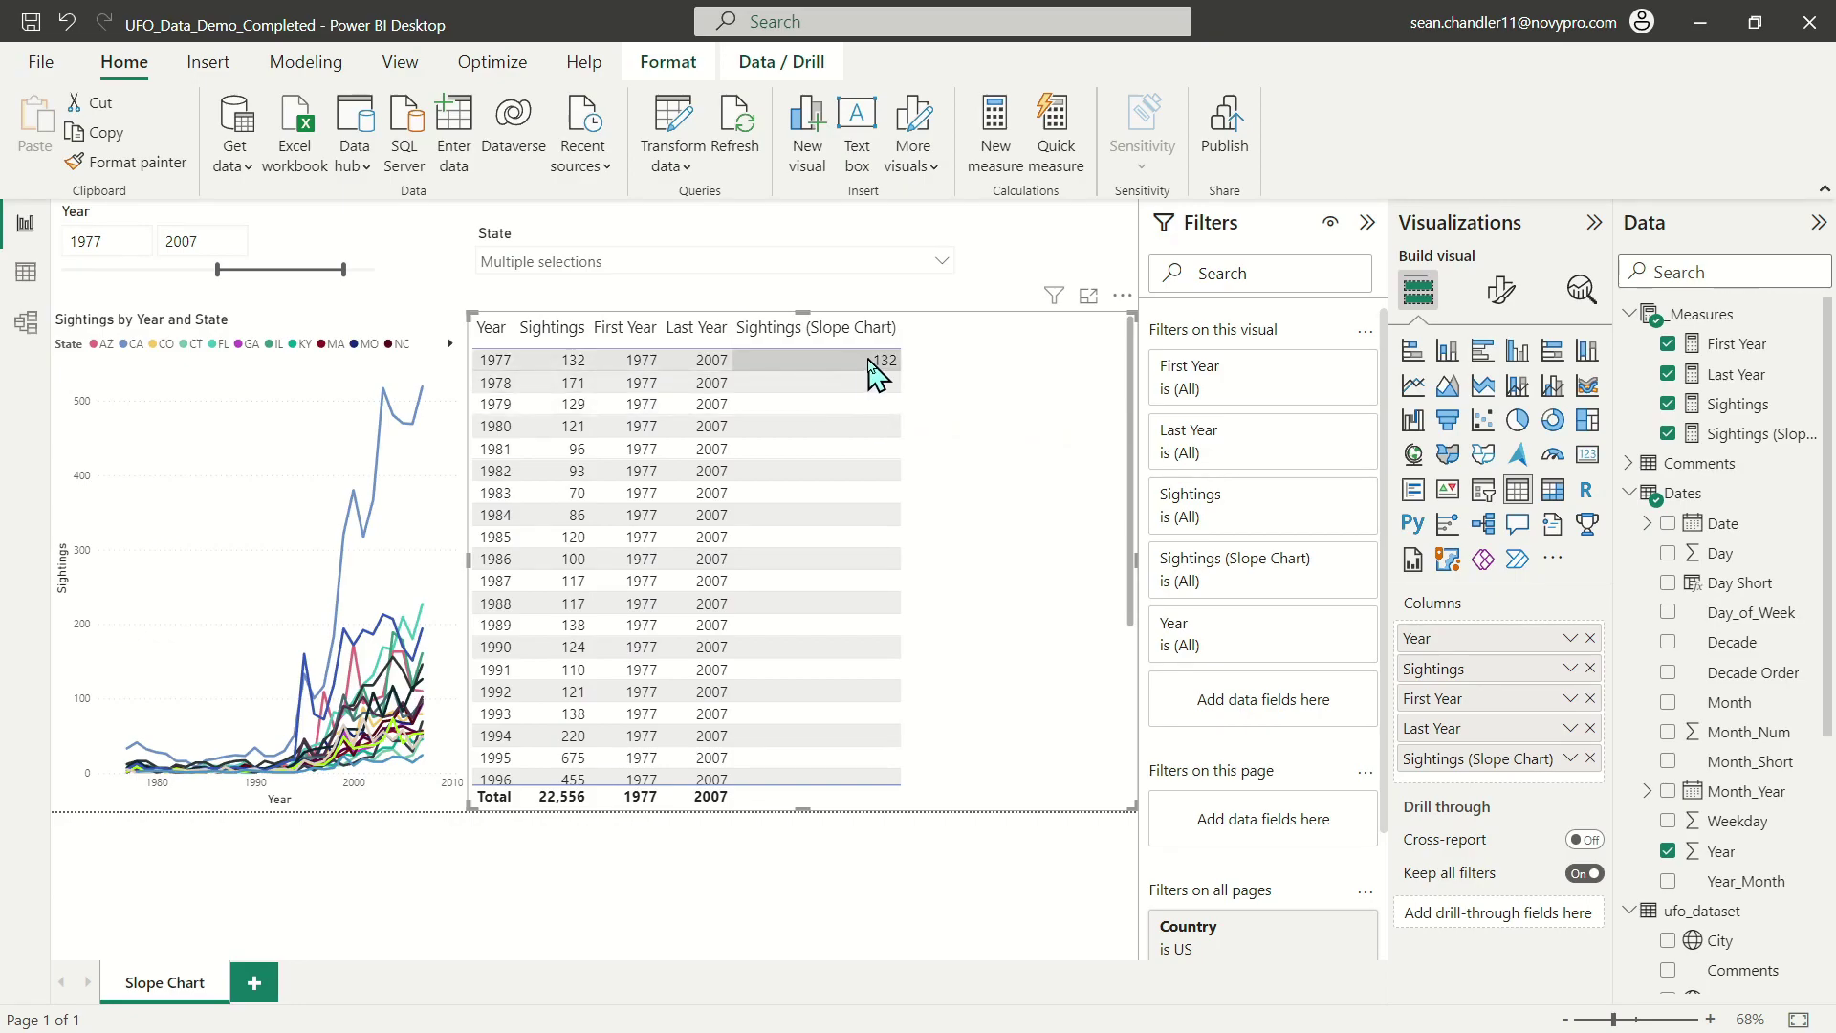
scroll(976, 536, down, 4)
Delete the table and insert a line chart sized beside the first chart.
key(Delete)
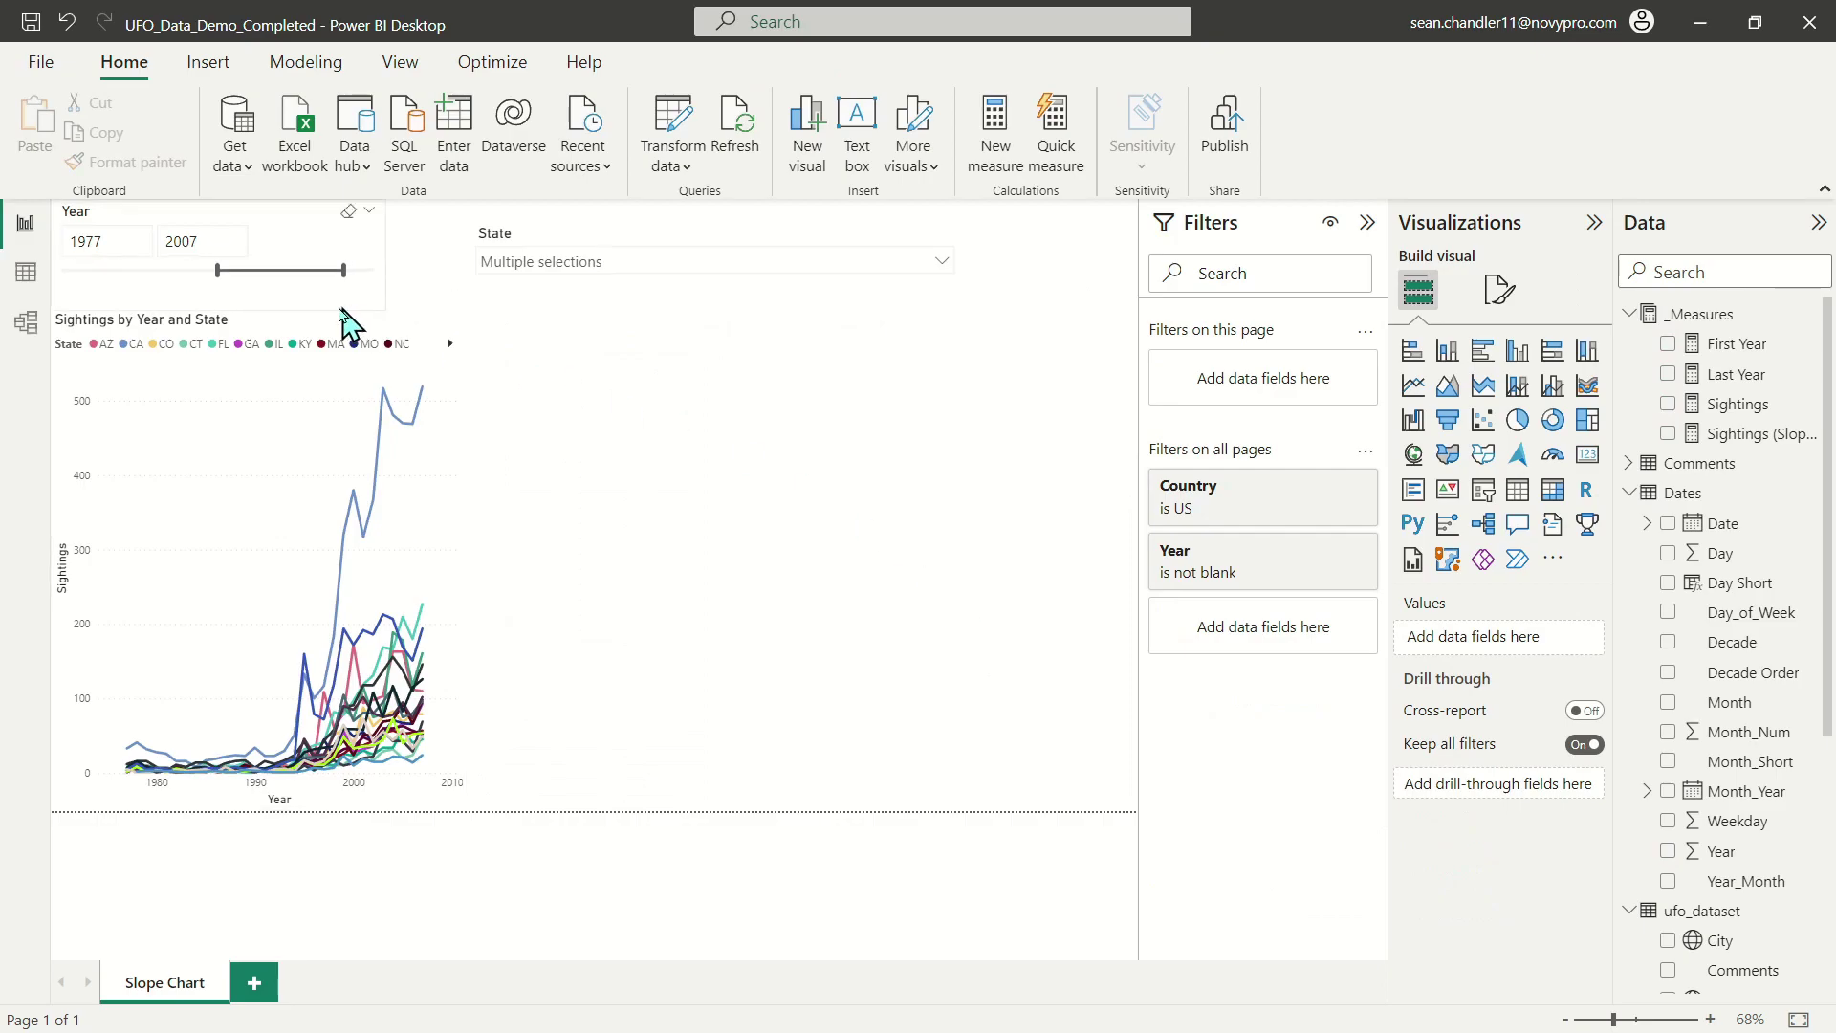
click(1413, 385)
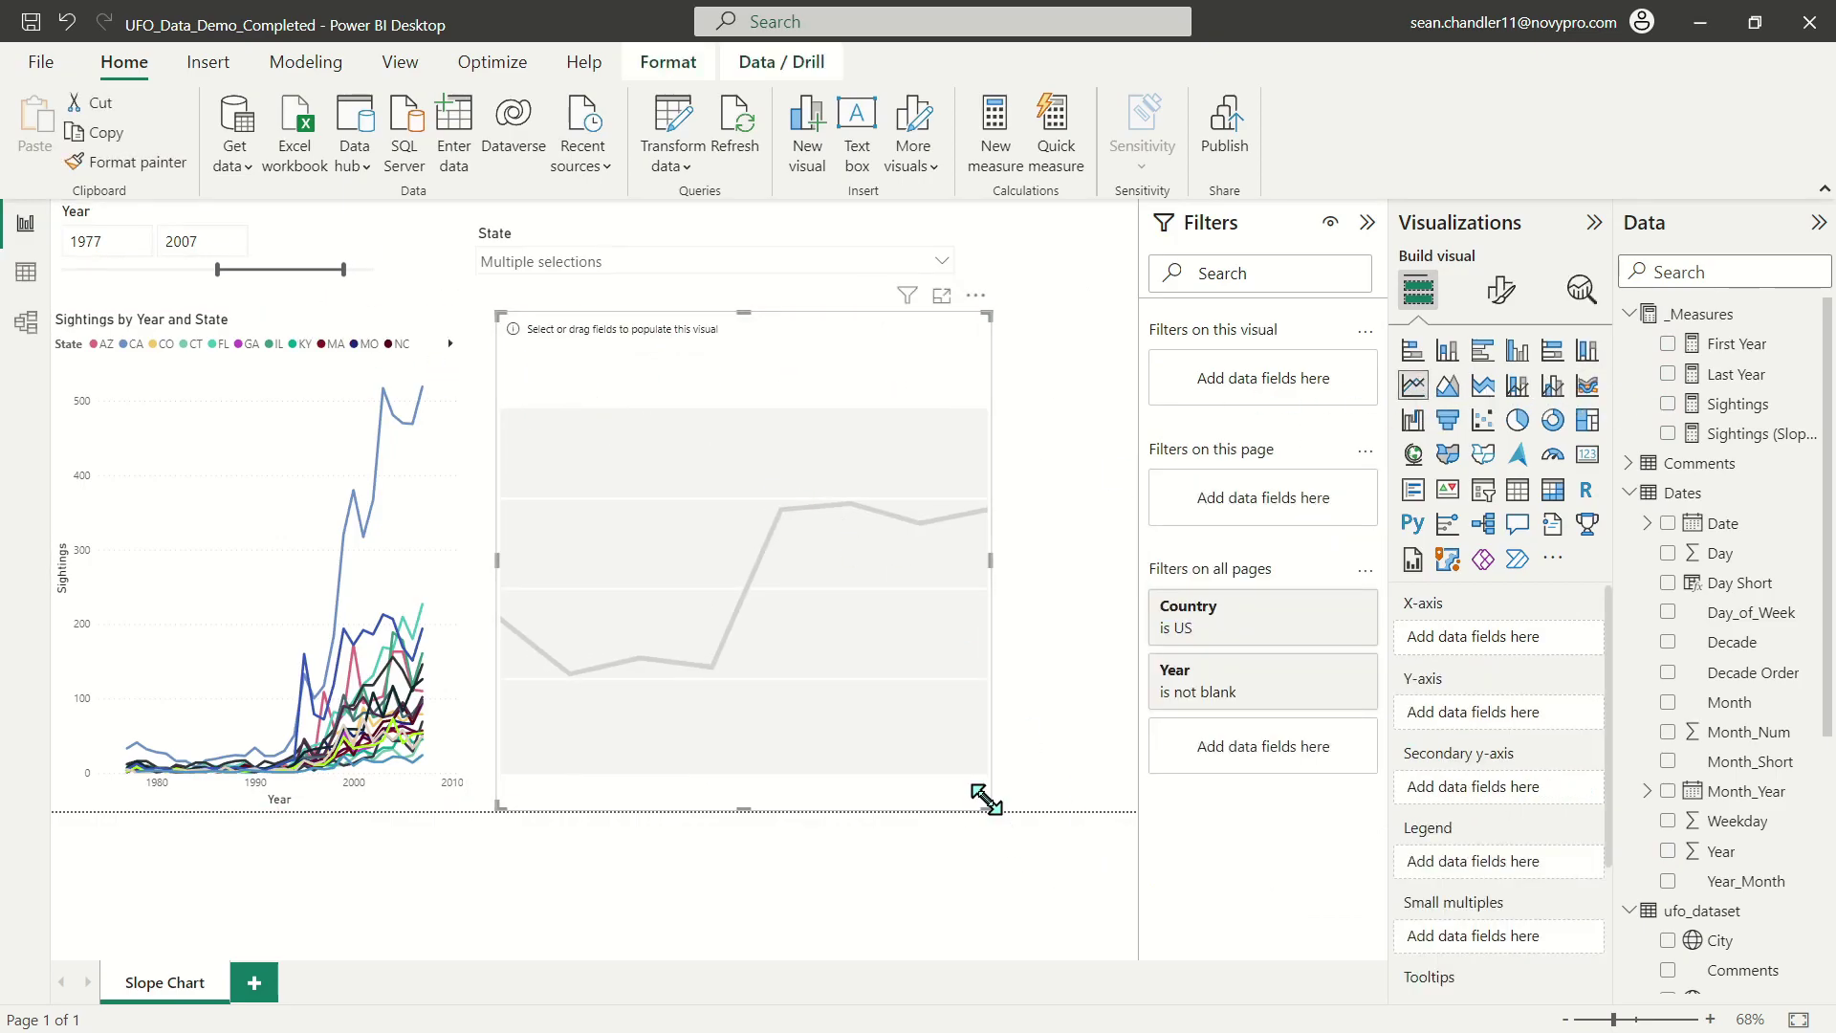
drag(986, 799, 1114, 808)
click(502, 579)
click(503, 579)
drag(492, 561, 478, 562)
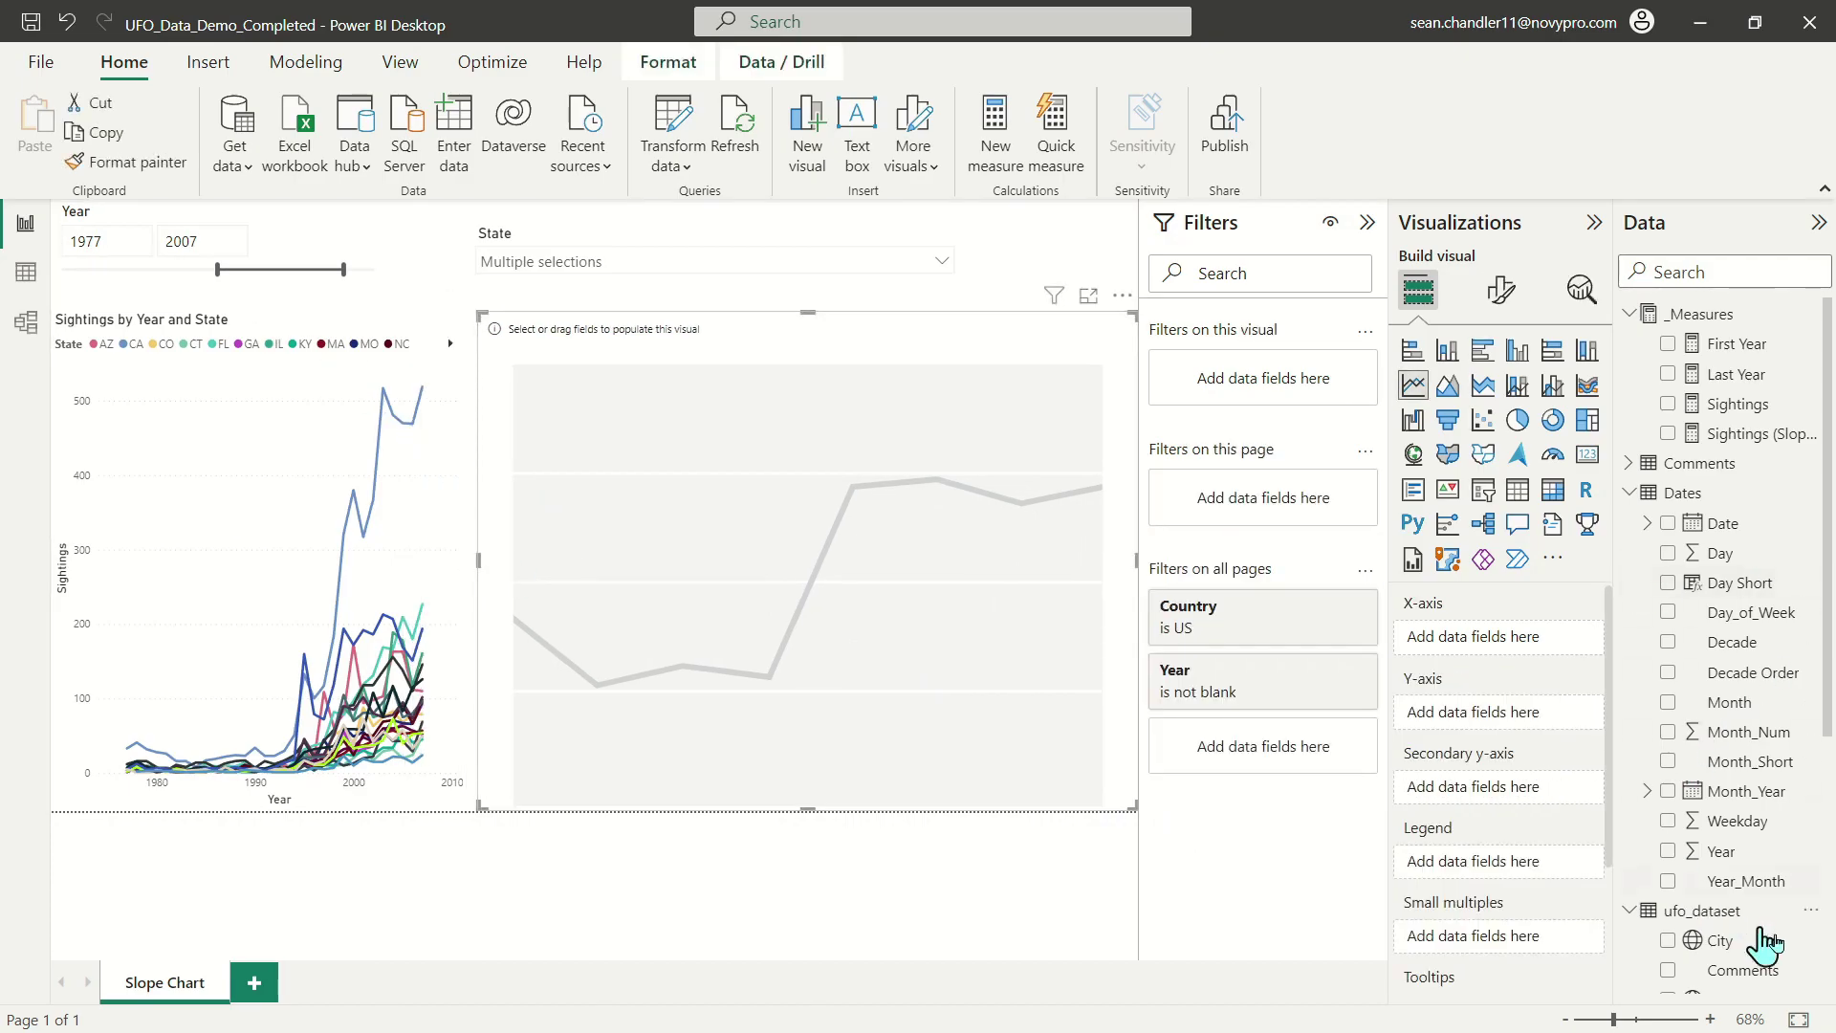
Plot Sightings (Slope Chart) by Year on the line chart, split by State.
drag(1725, 854, 1531, 640)
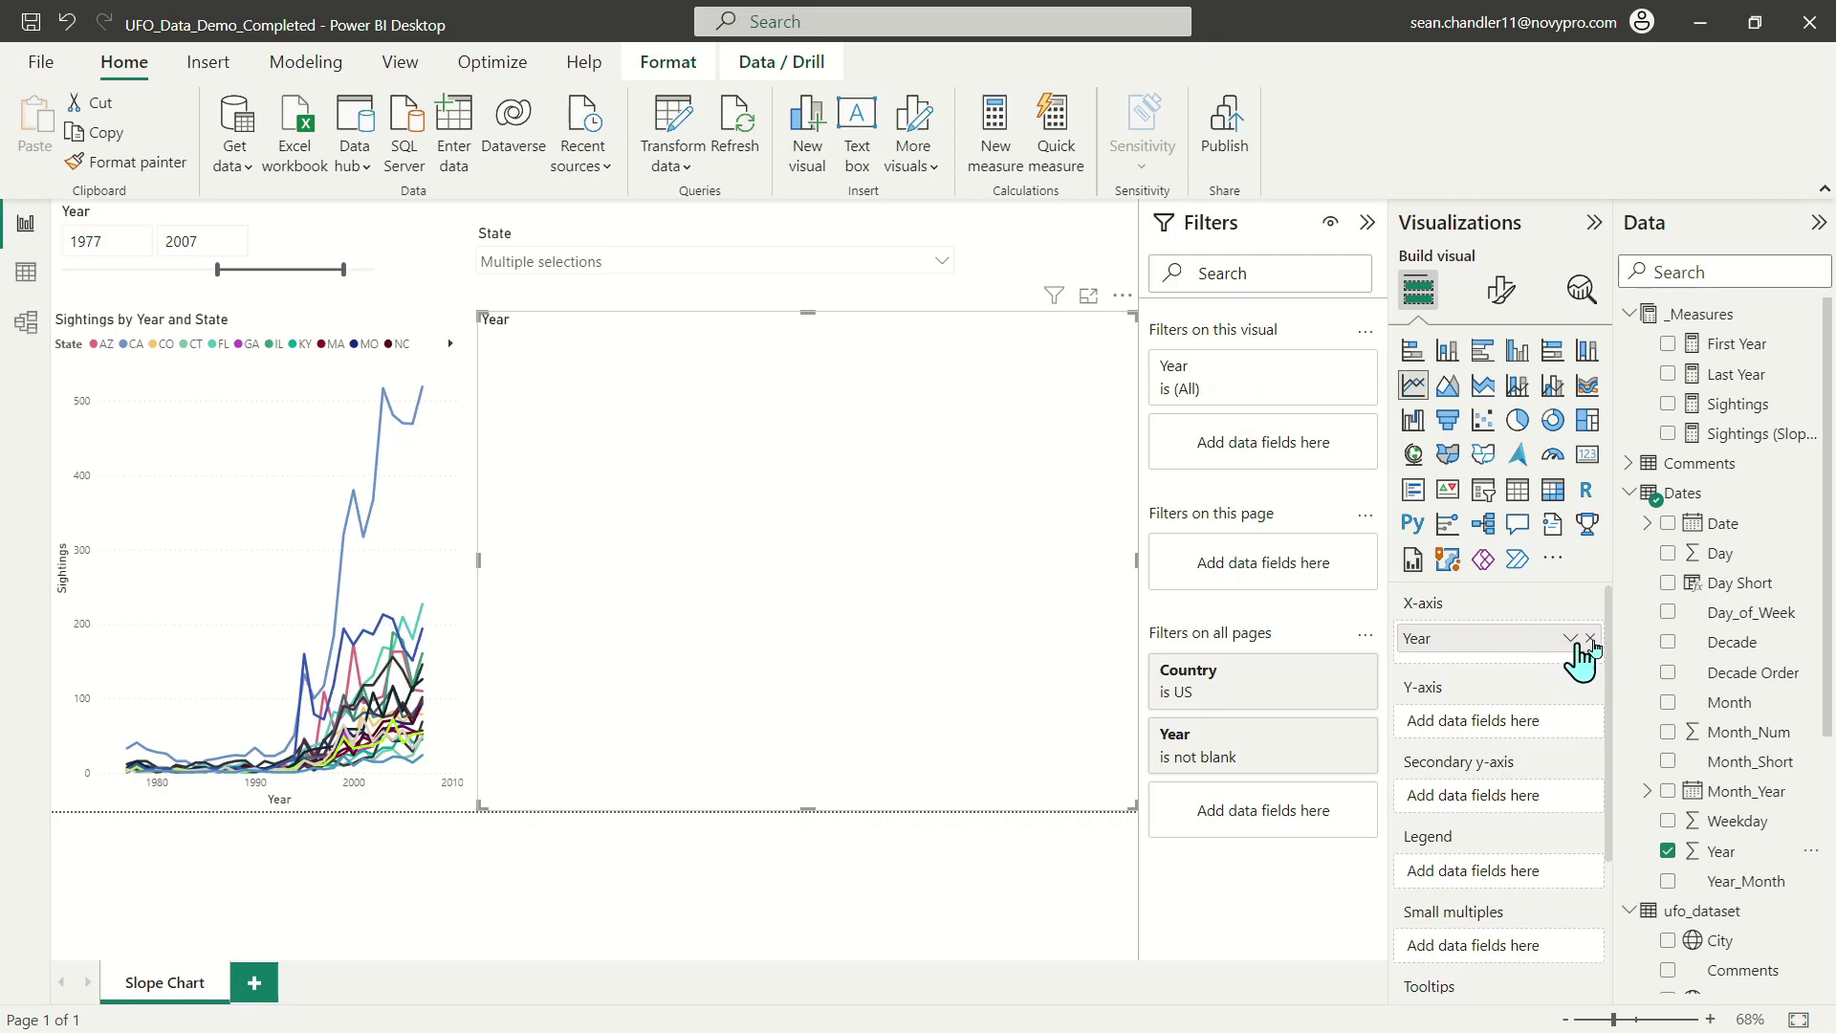
drag(1755, 440, 1530, 741)
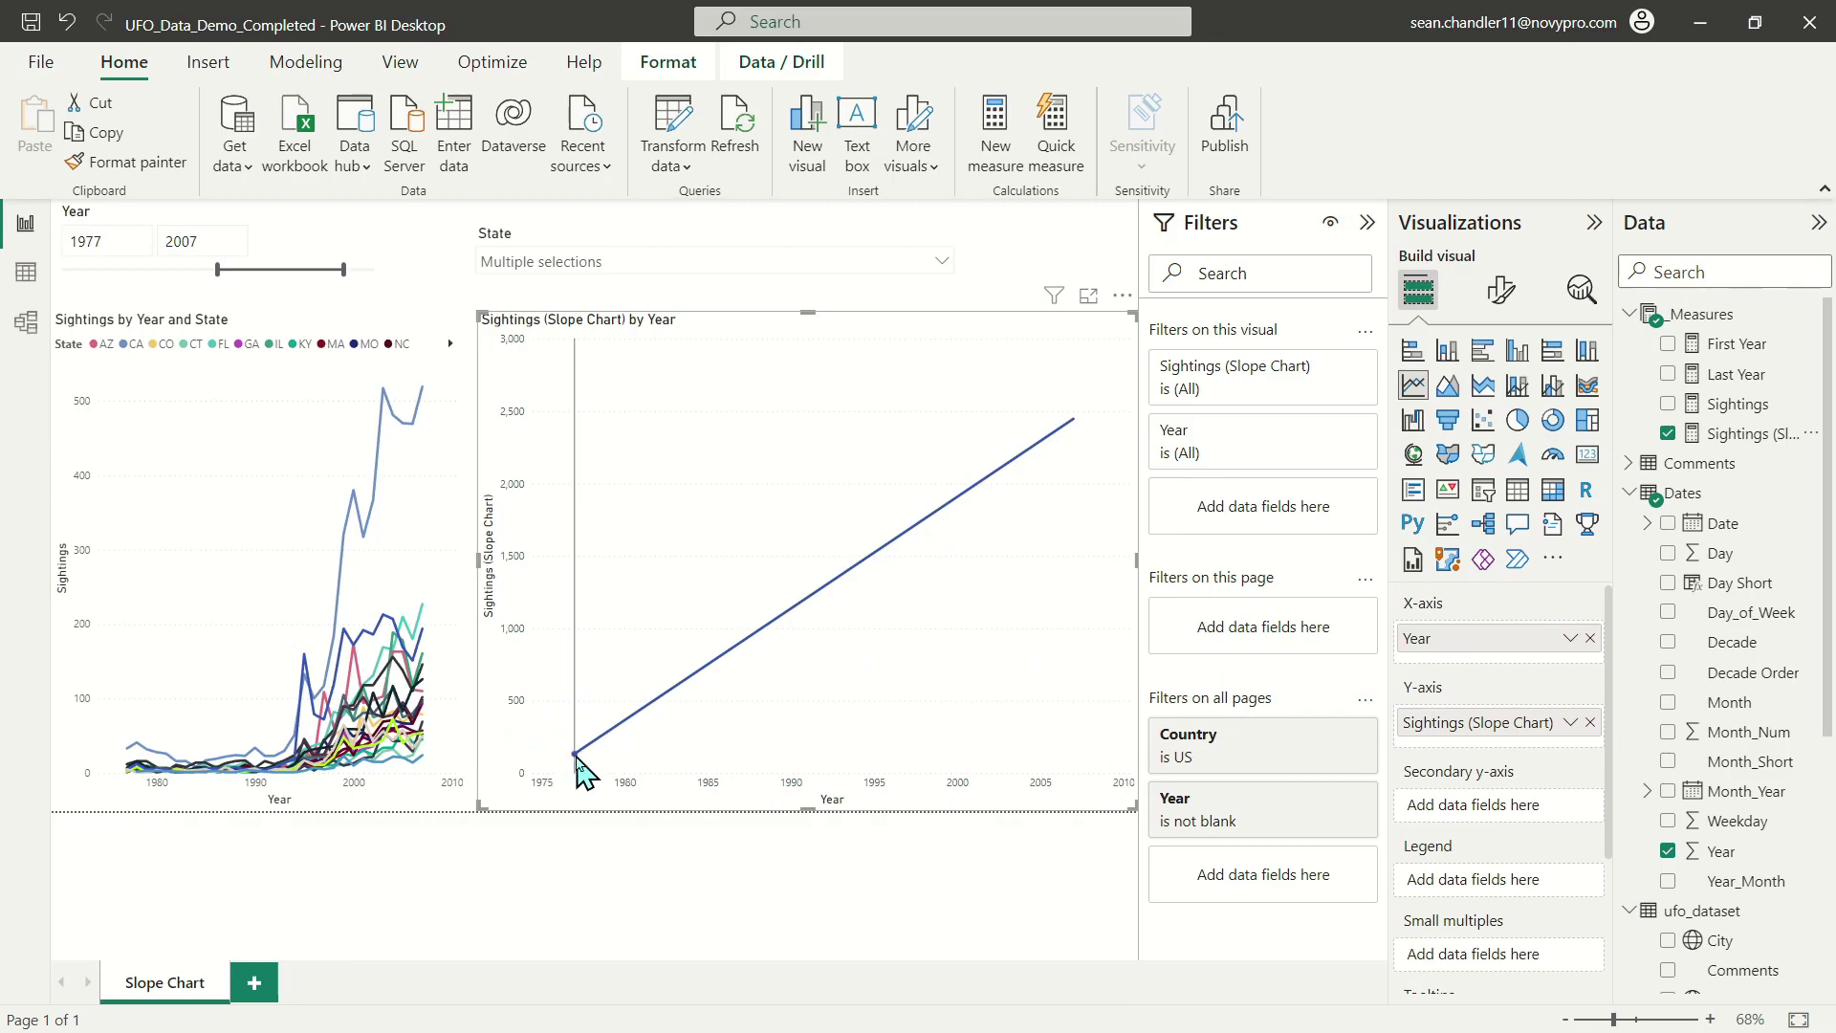
mouse_move(577, 757)
mouse_move(1081, 424)
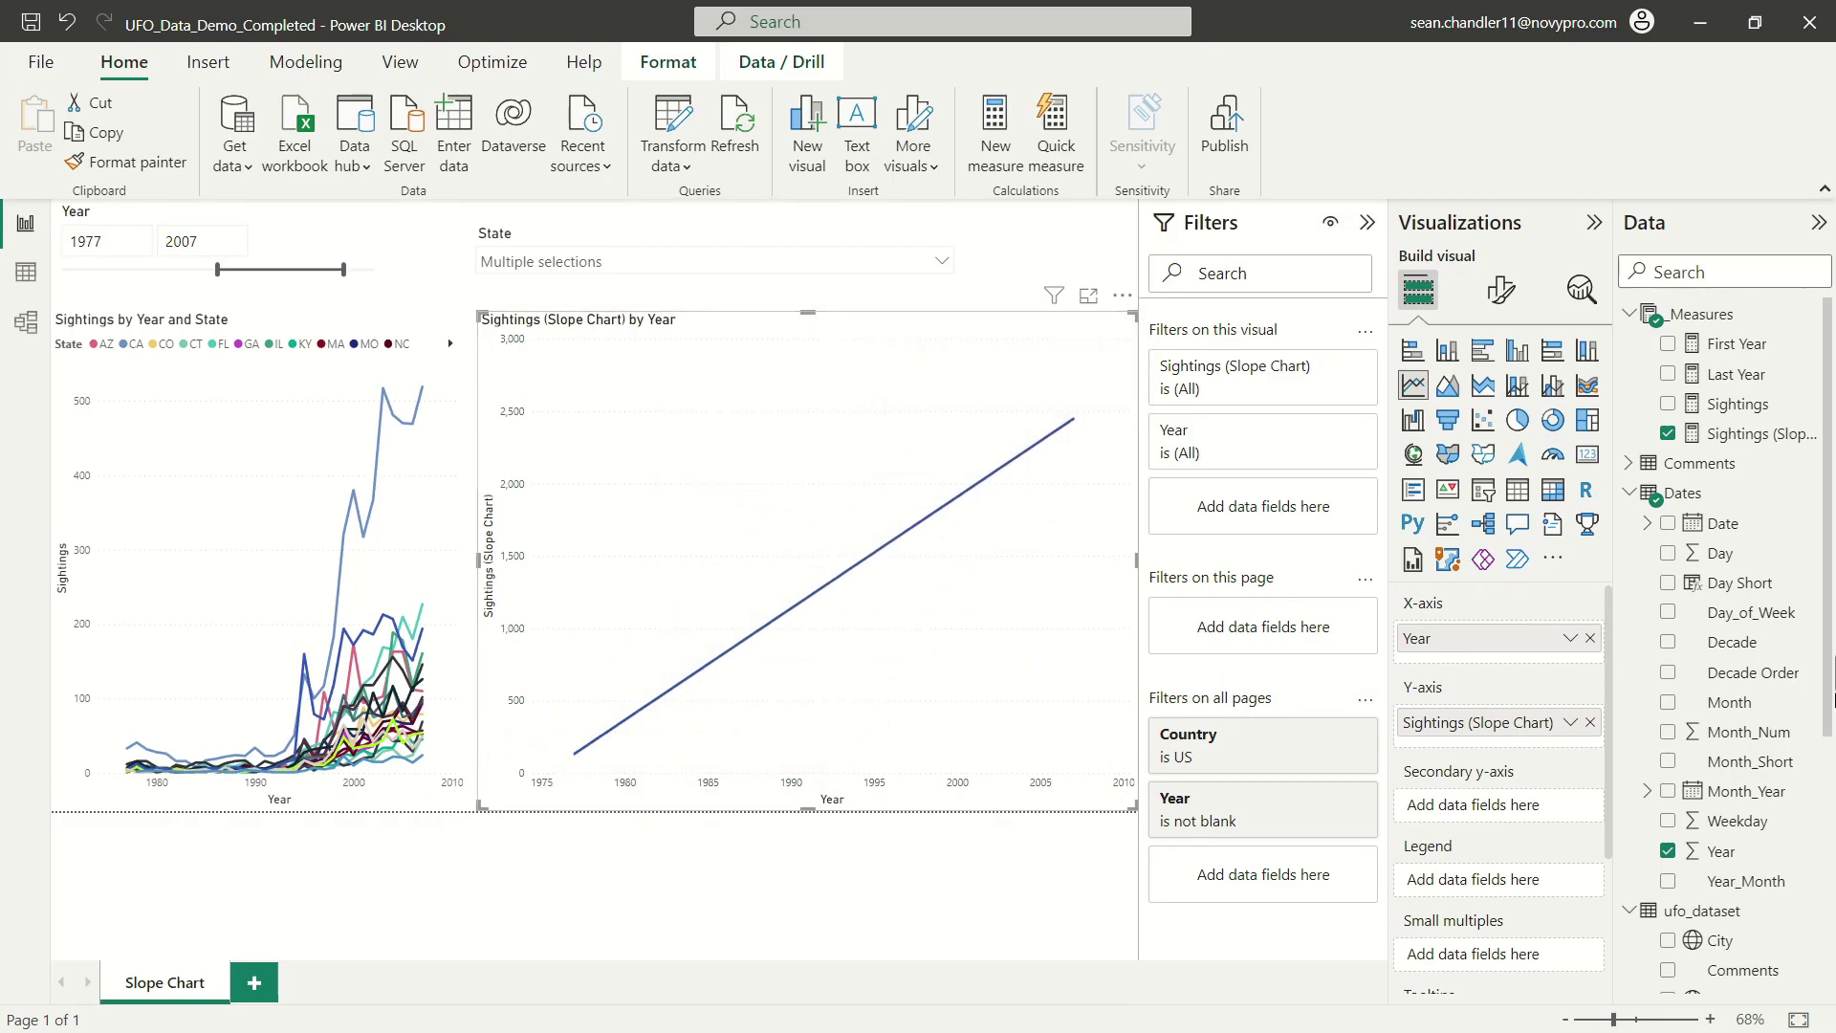
scroll(1788, 842, down, 4)
drag(1731, 888, 1517, 889)
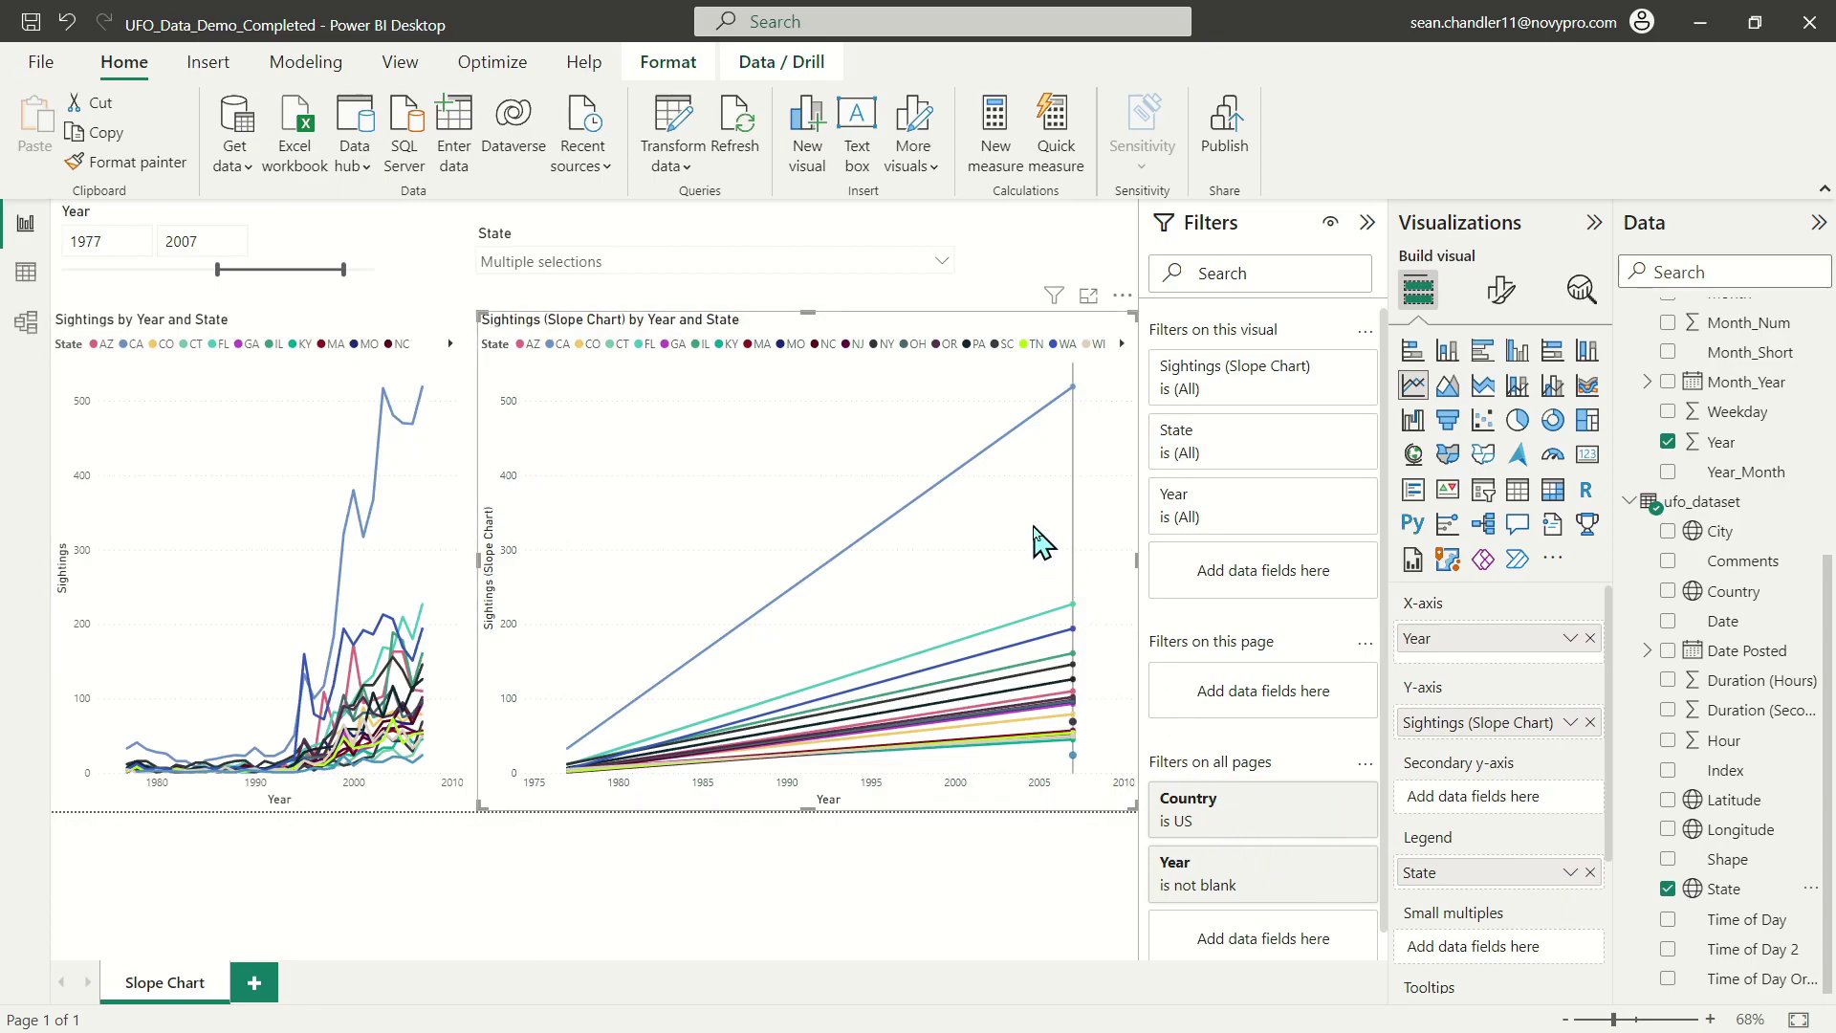
Raise the slope chart's top edge to make it slightly taller.
mouse_move(1044, 527)
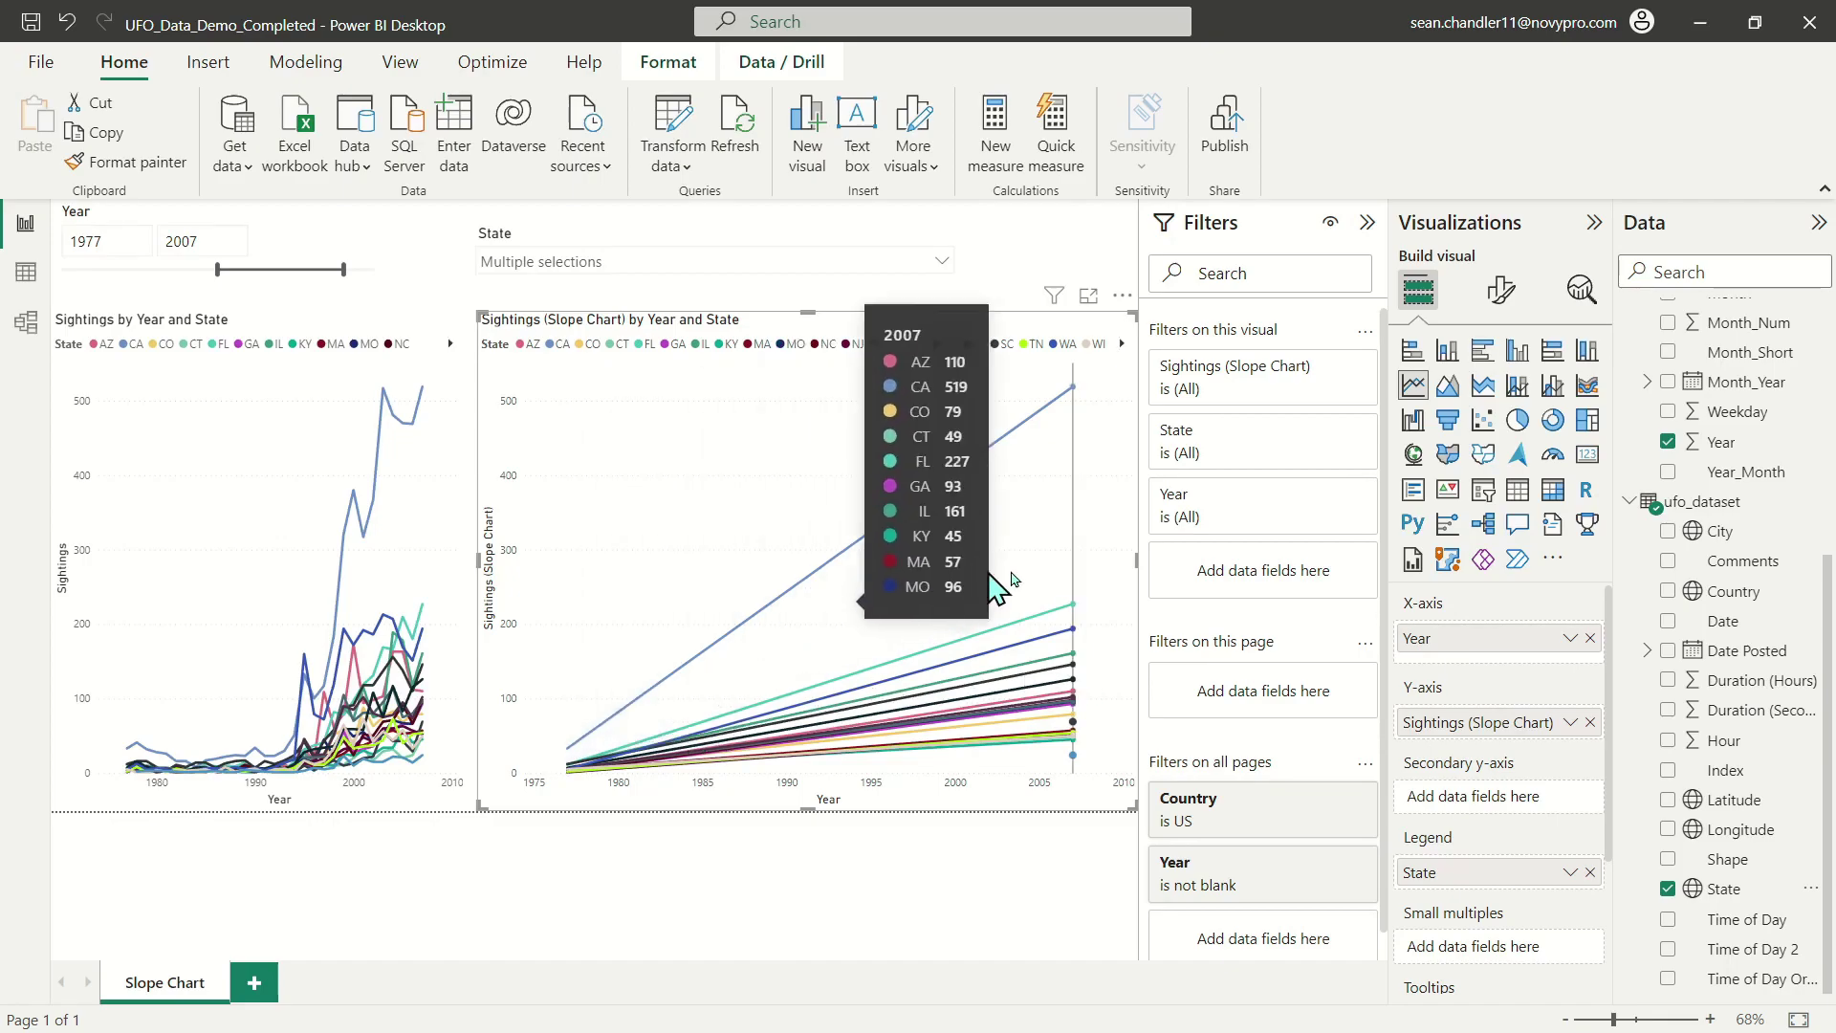
drag(806, 313, 809, 293)
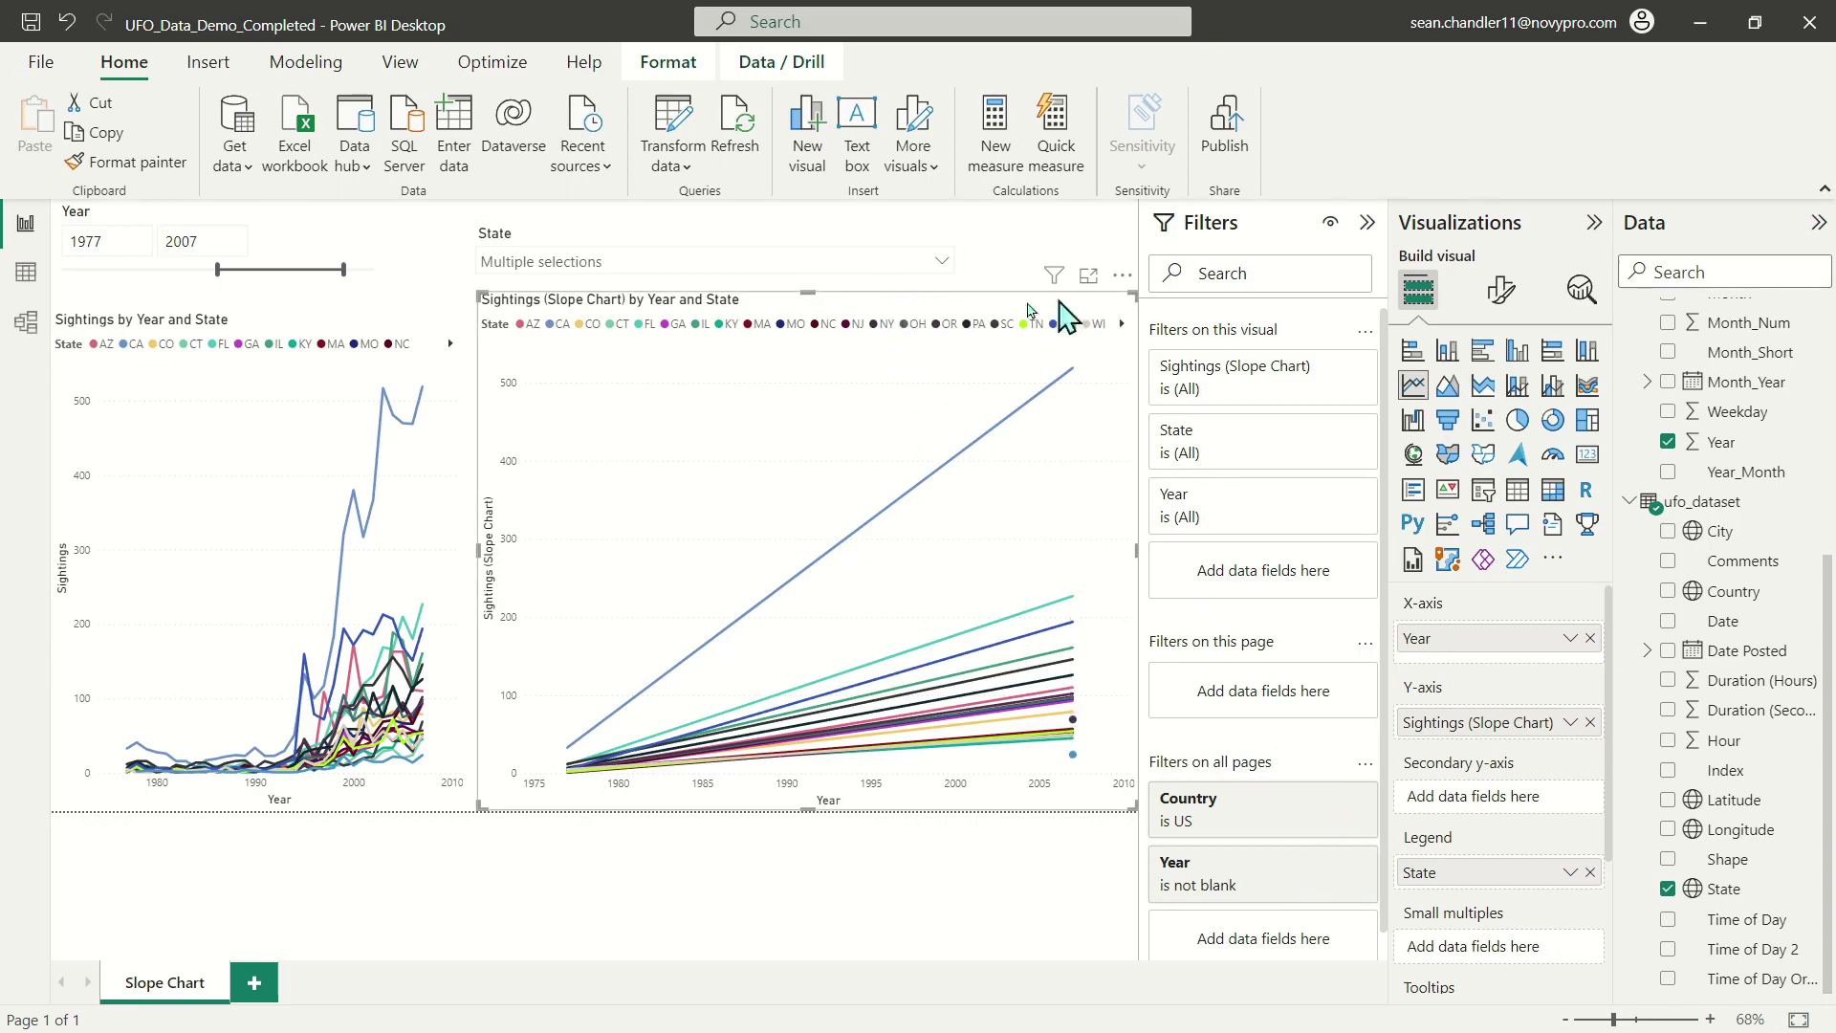
Raise the slope chart's x-axis value labels to font size 13.
click(1502, 293)
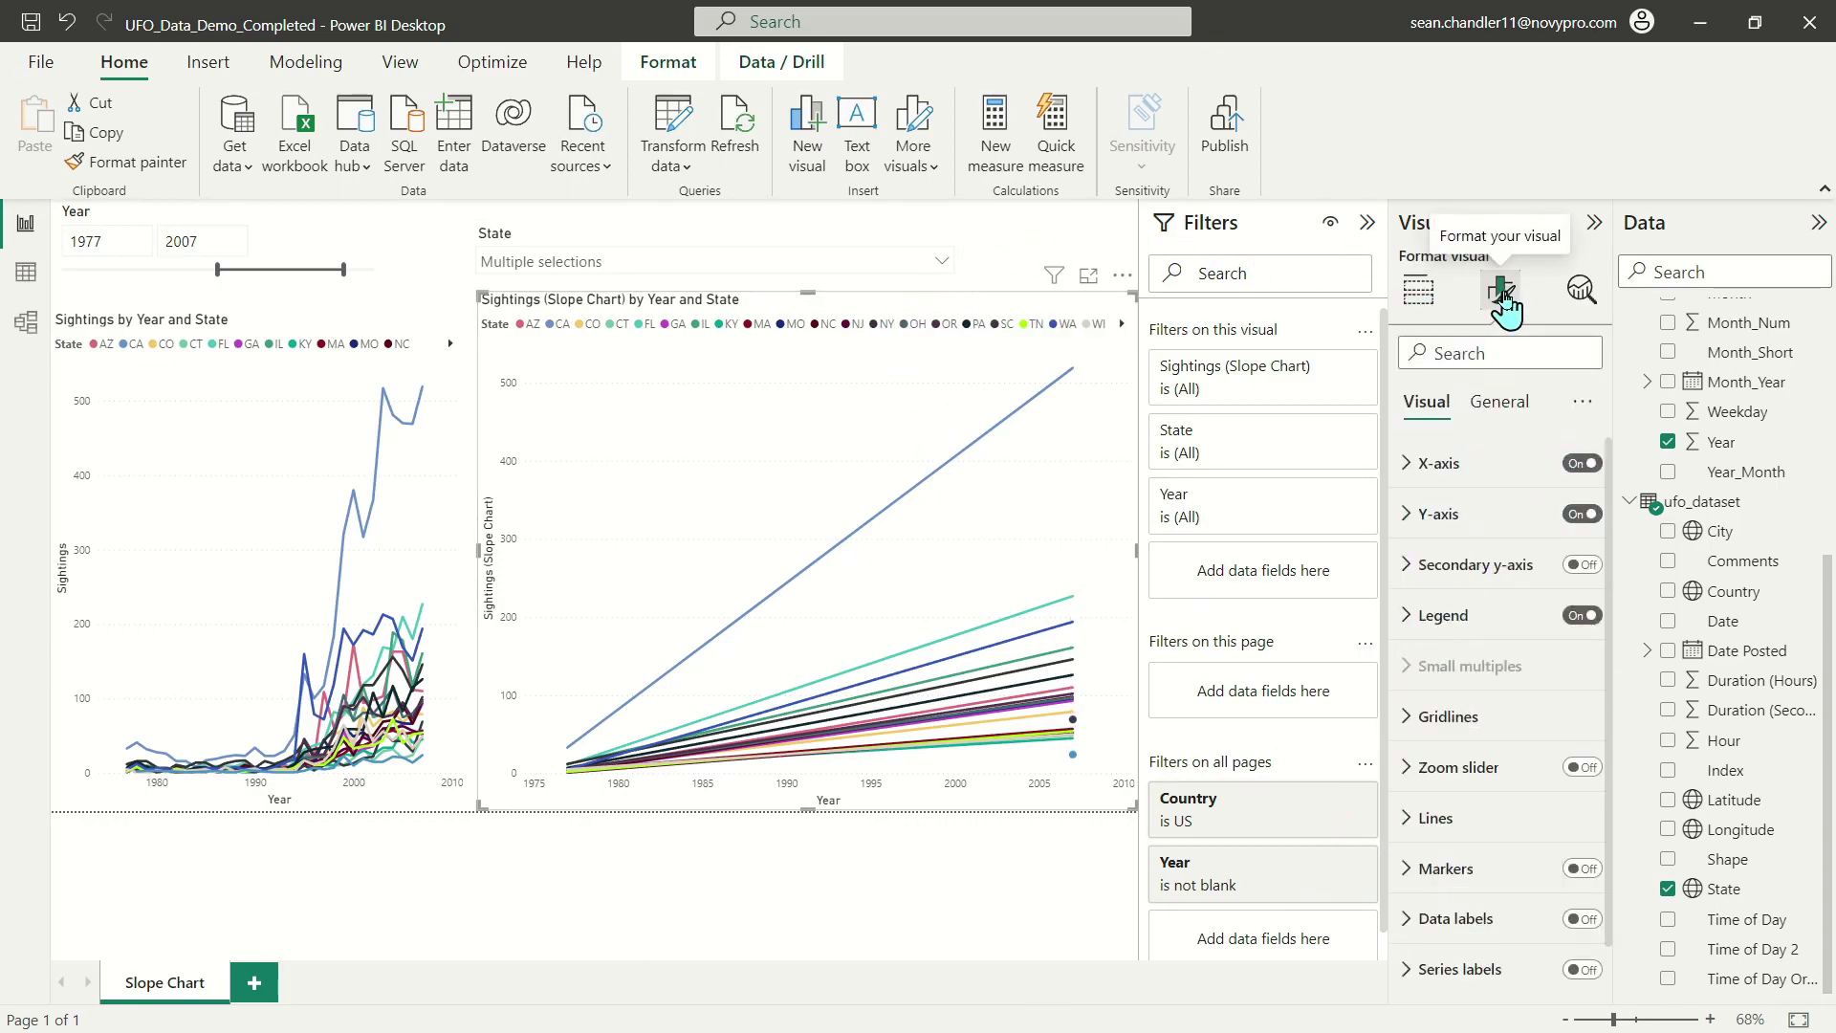
click(1450, 469)
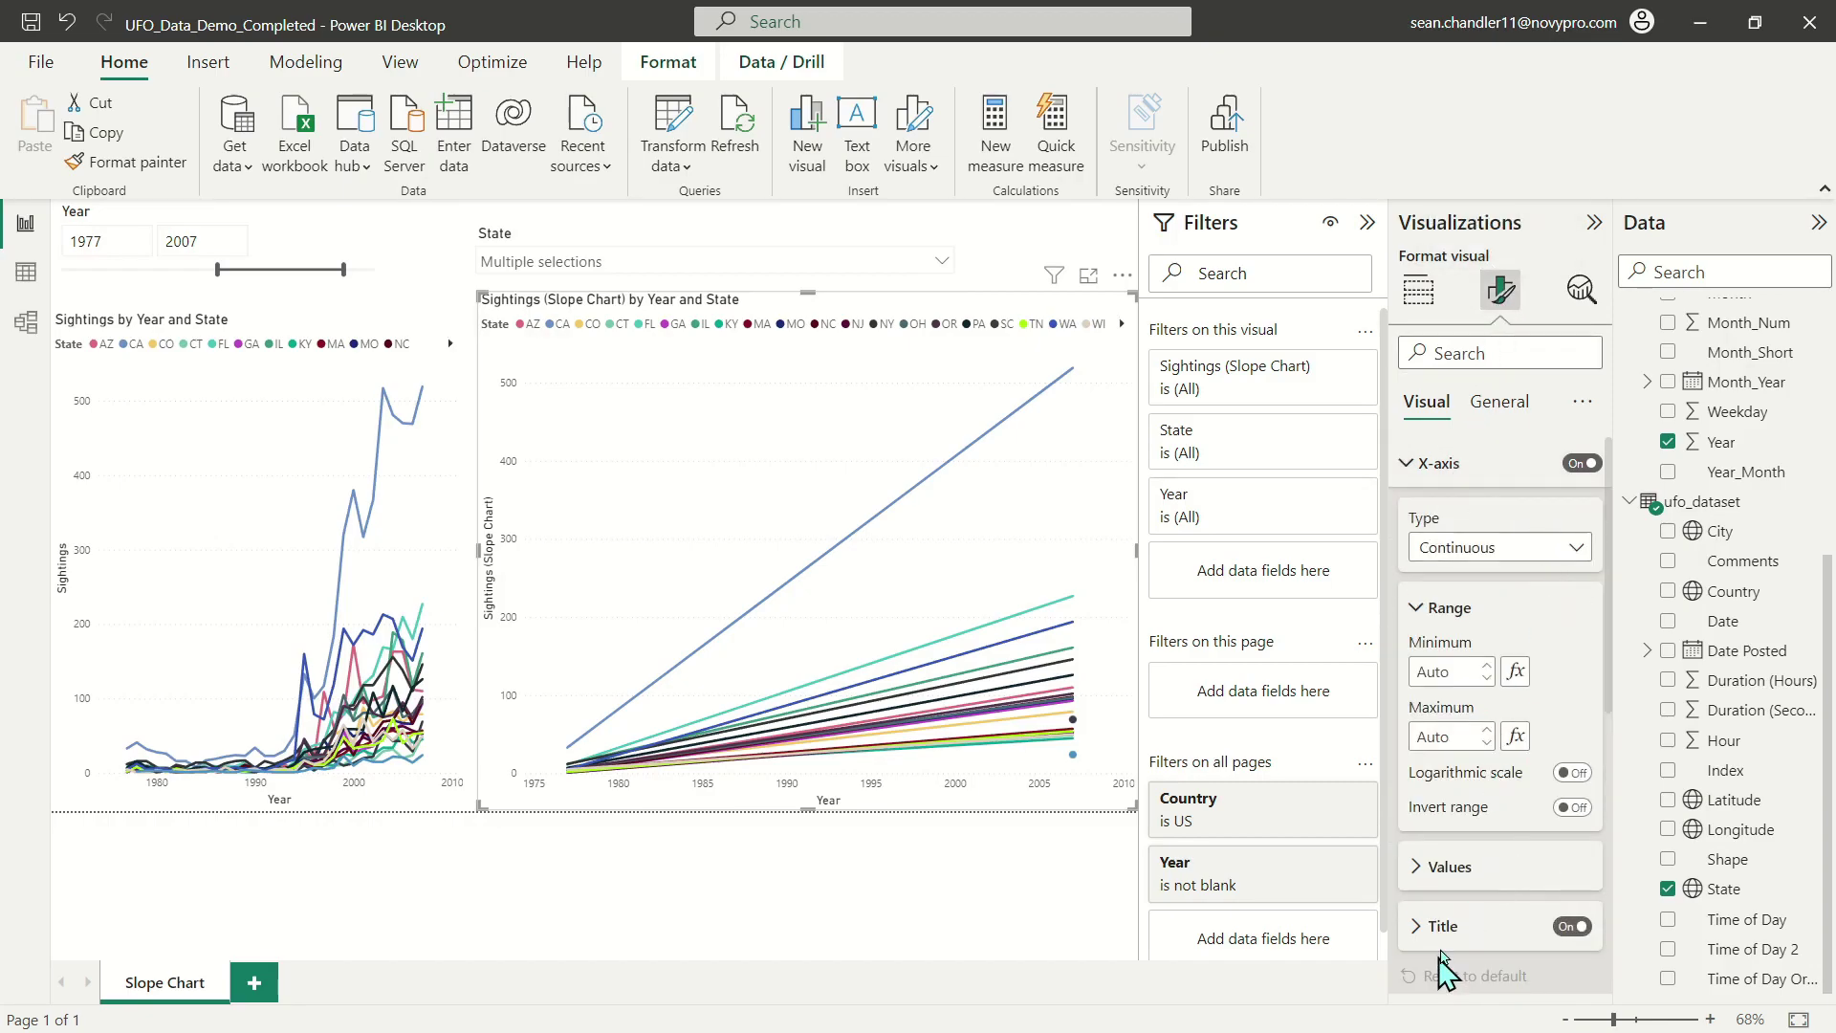
click(1450, 867)
scroll(1502, 669, down, 5)
scroll(1530, 612, up, 3)
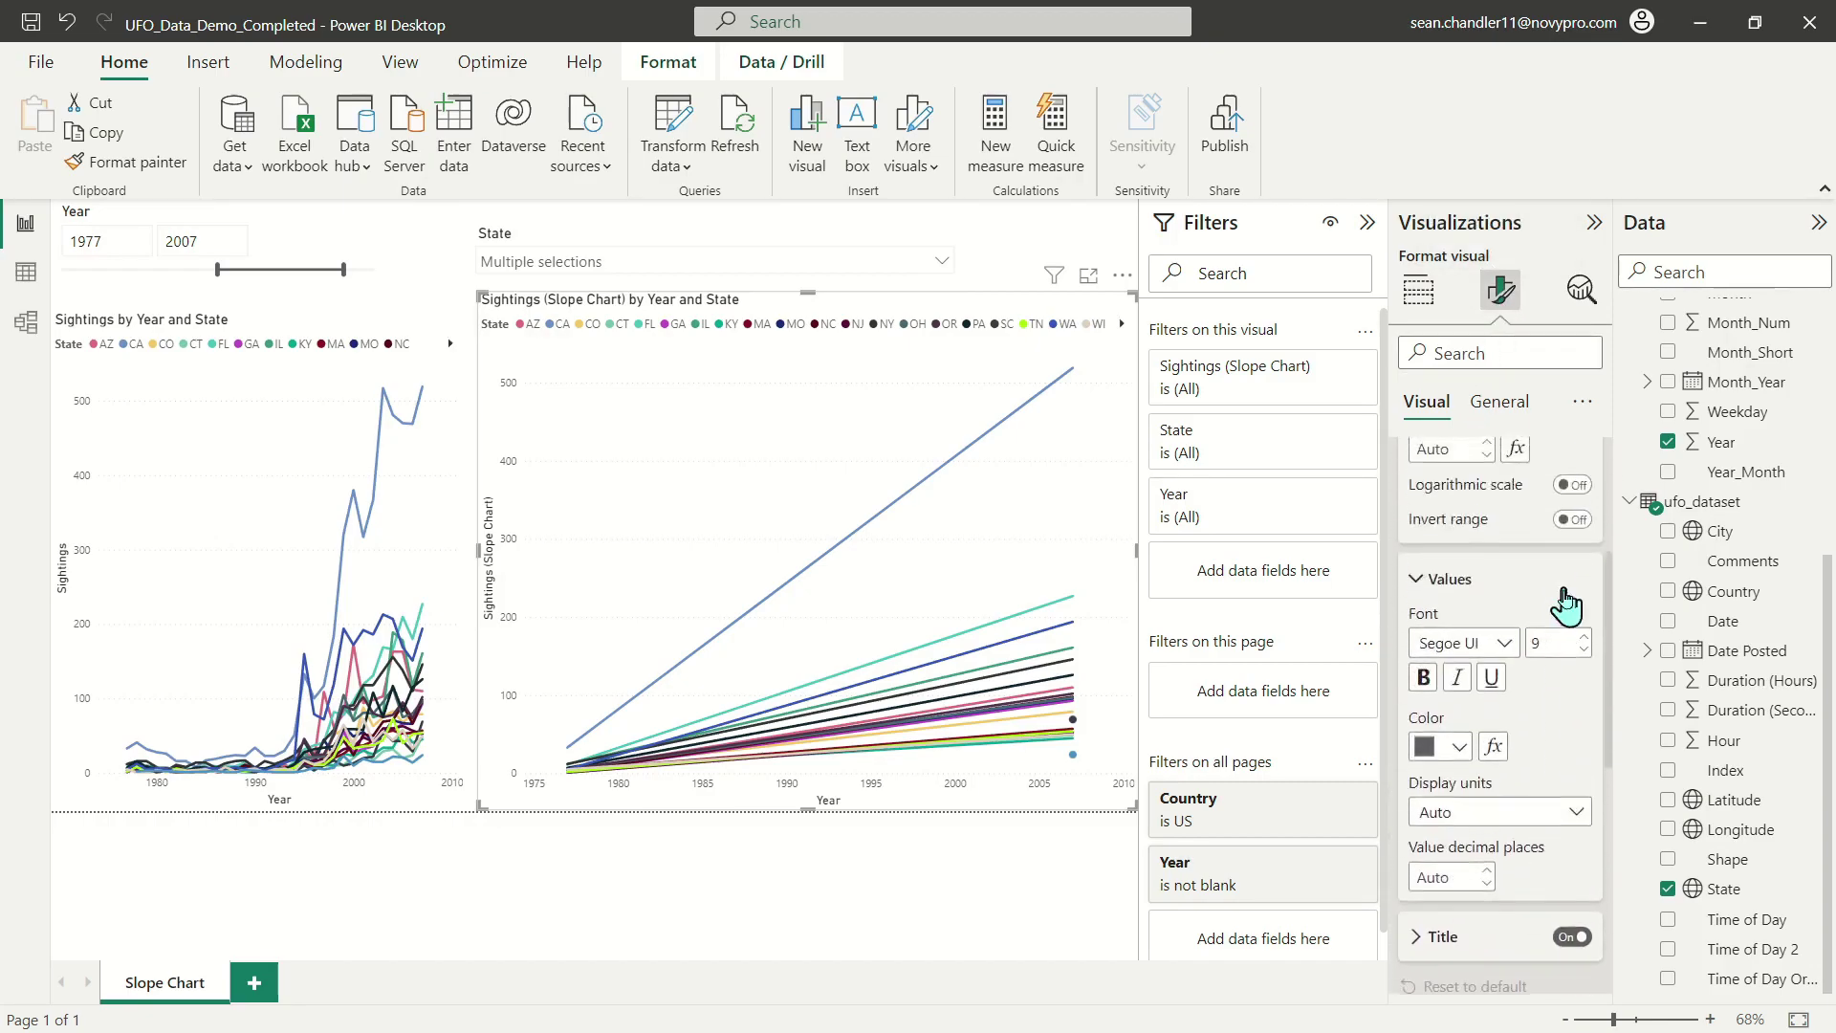
click(1584, 645)
click(1583, 646)
click(1584, 645)
click(1584, 646)
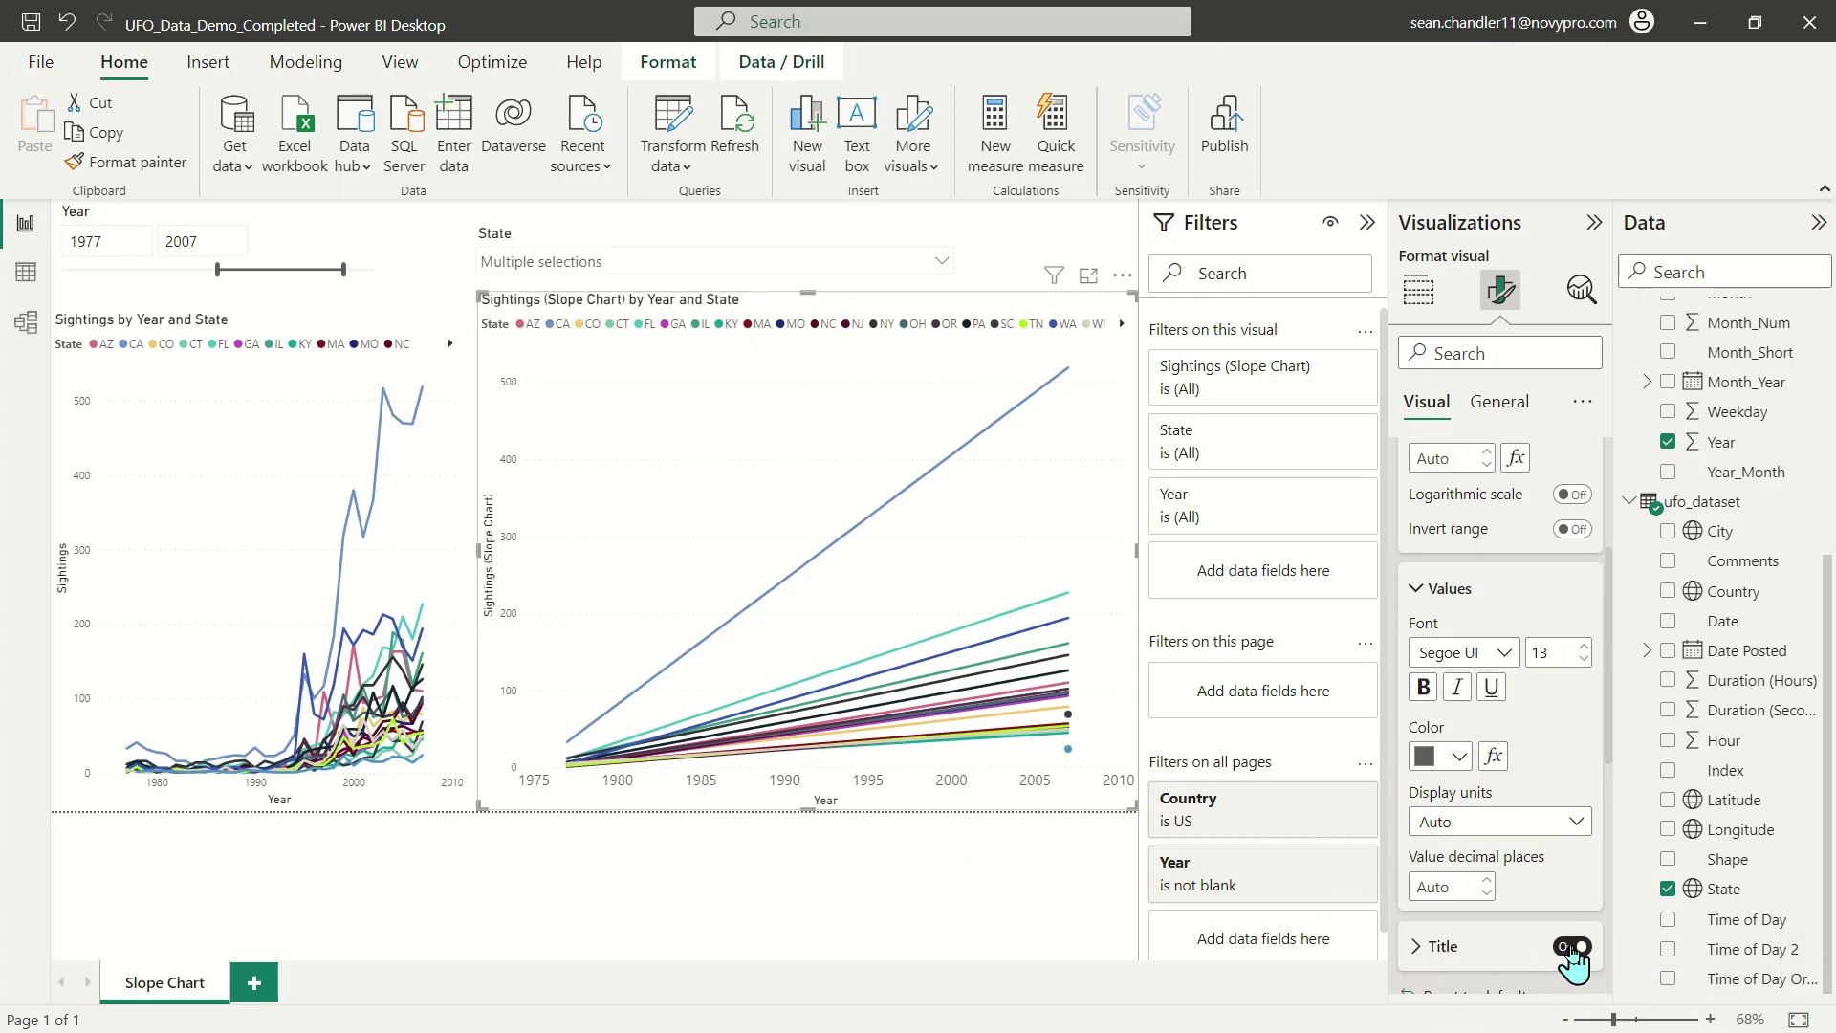
Change the x-axis type to Categorical so each state shows only two points.
scroll(1514, 670, up, 3)
scroll(1514, 670, up, 1)
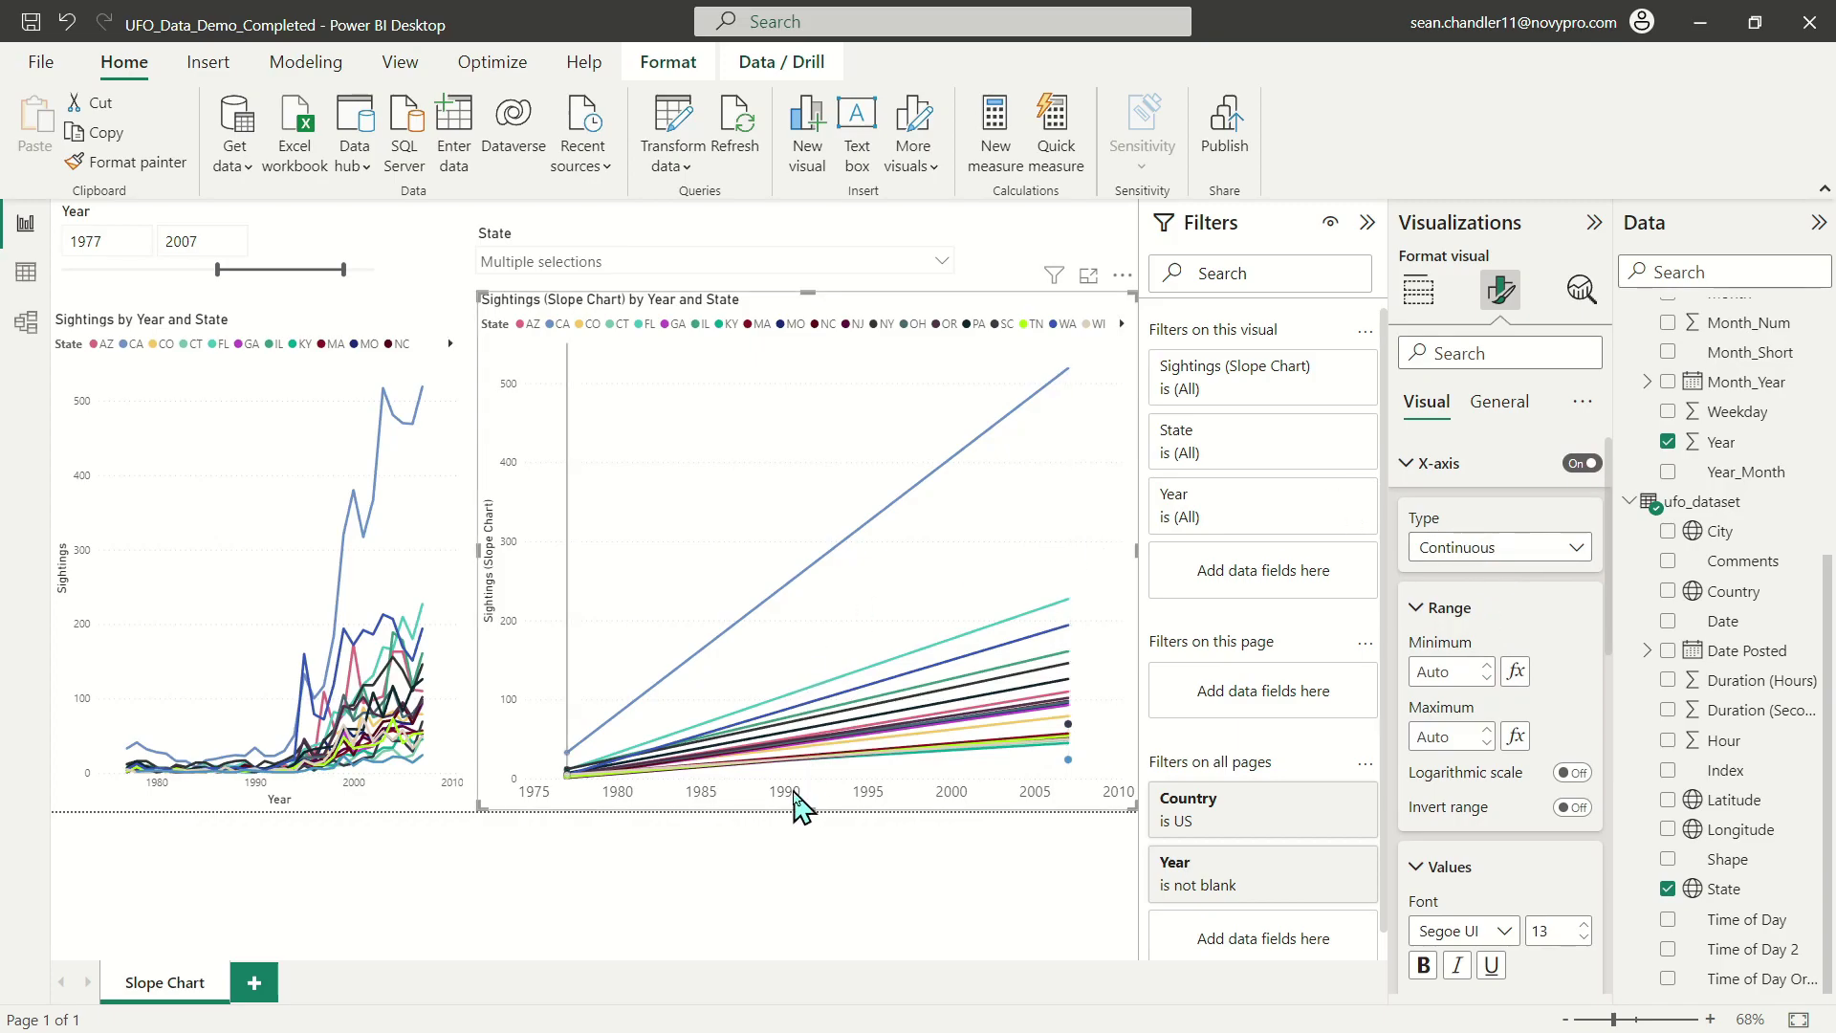
click(1501, 562)
click(1483, 612)
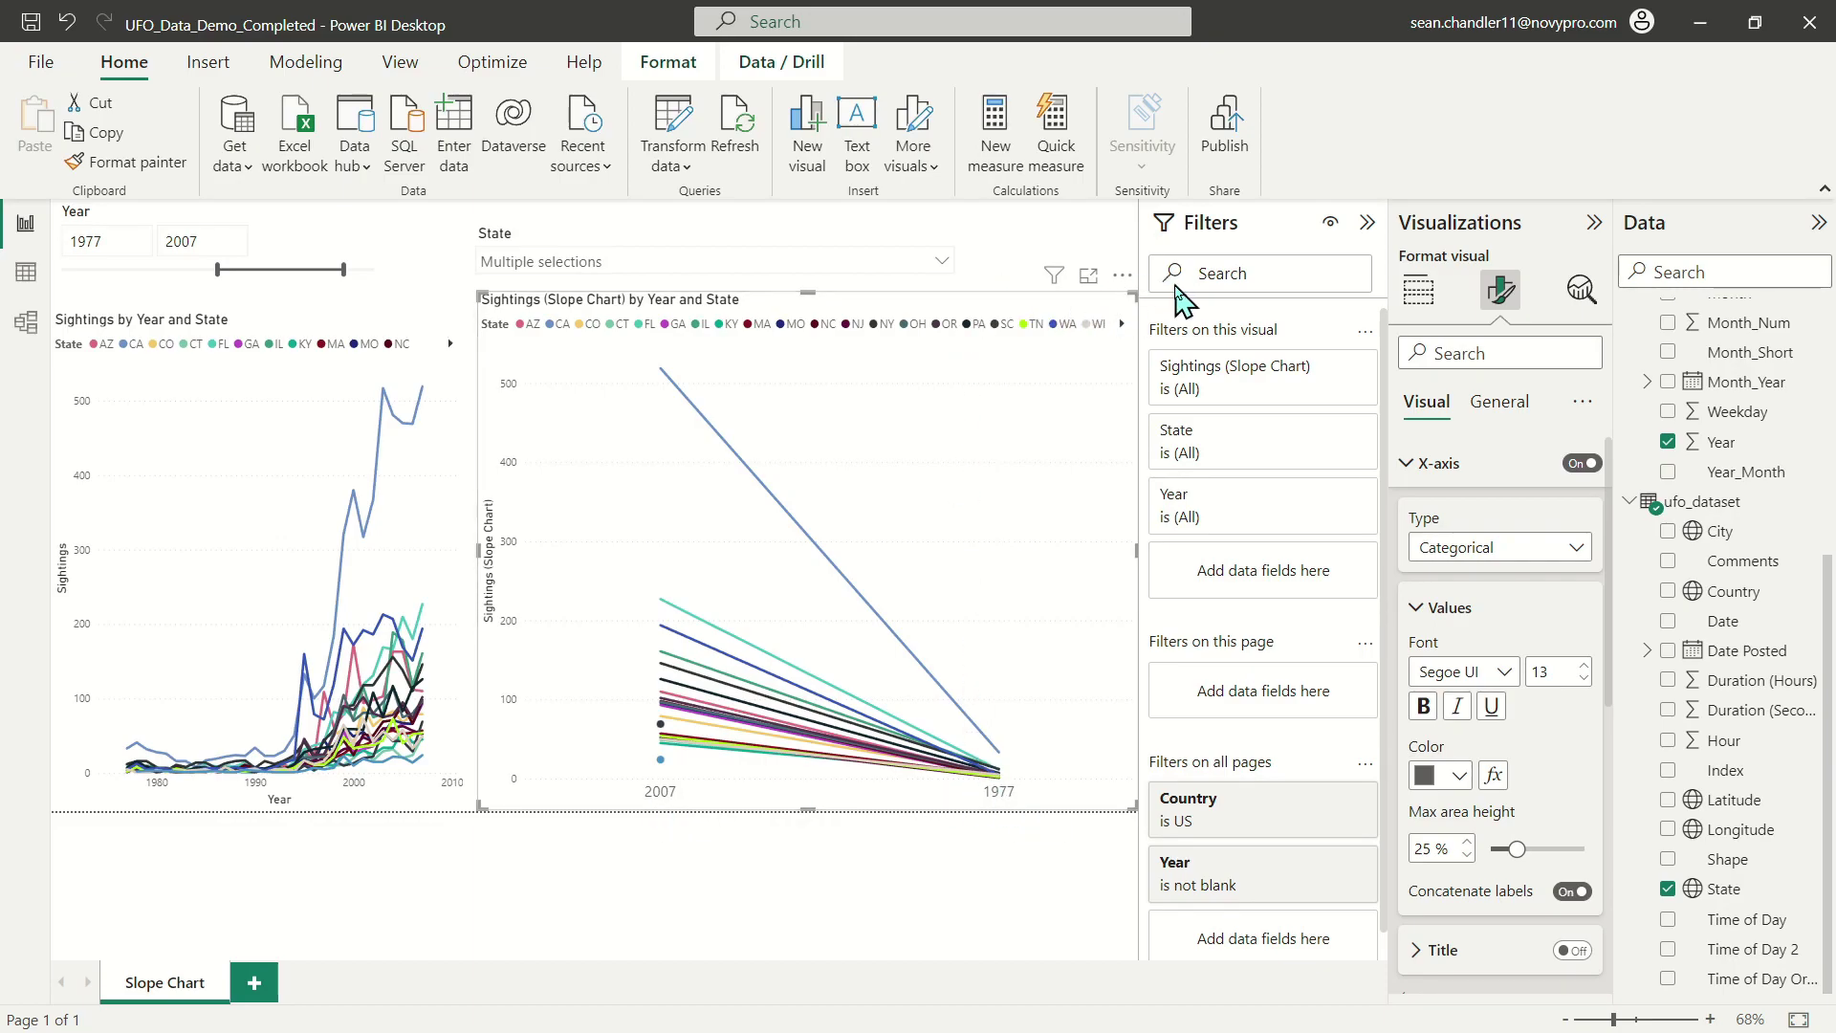
Sort the slope chart's axis by Year ascending so 1977 sits left of 2007.
click(1122, 280)
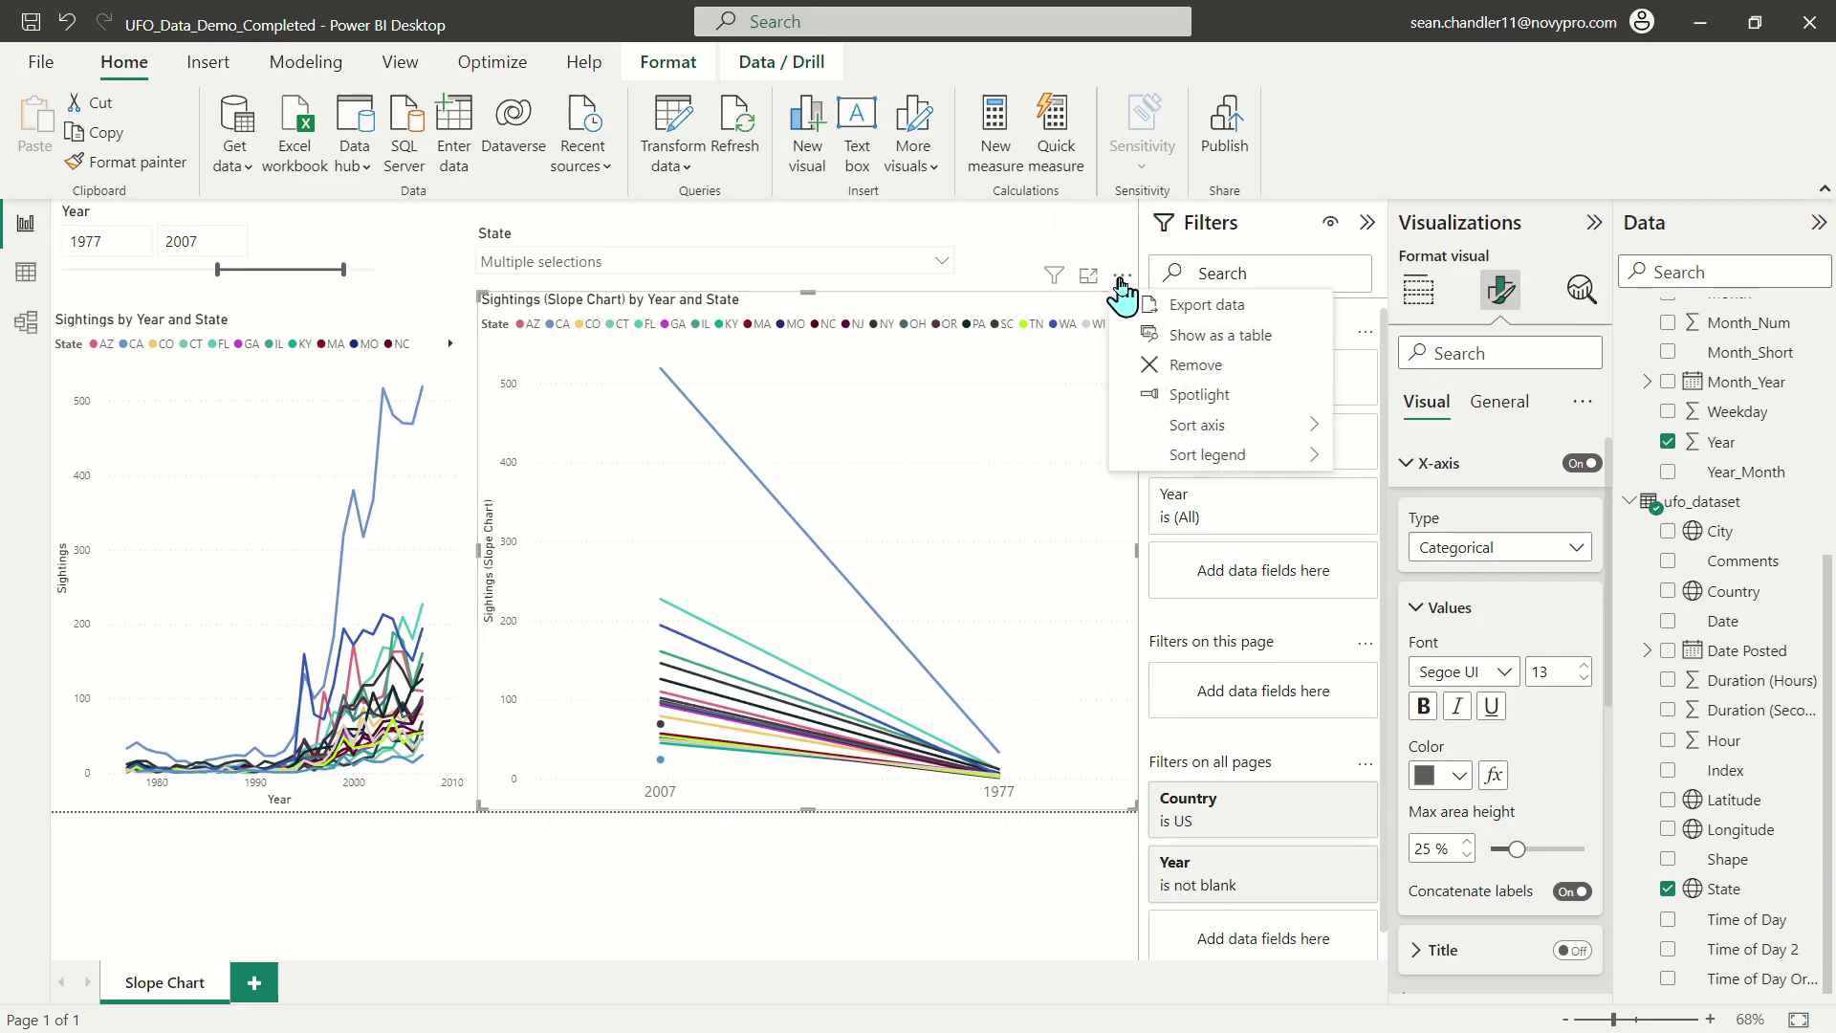
mouse_move(1240, 435)
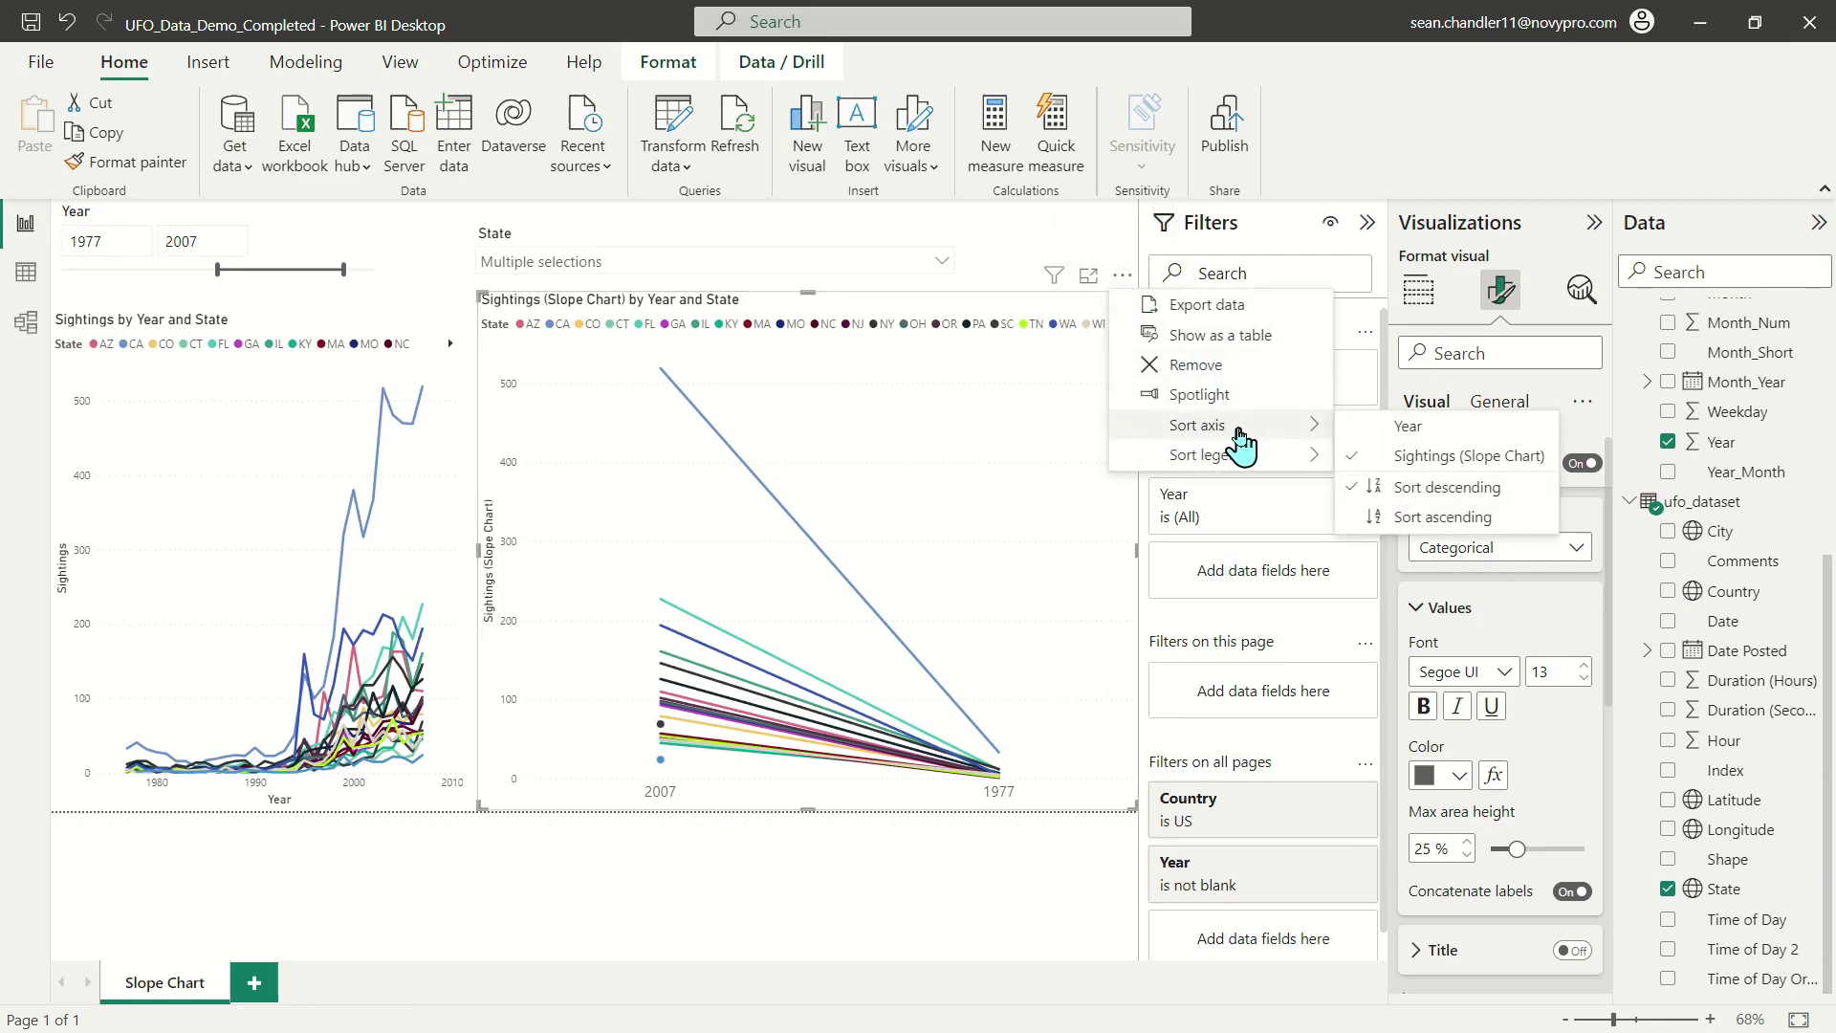
click(1402, 431)
click(1123, 276)
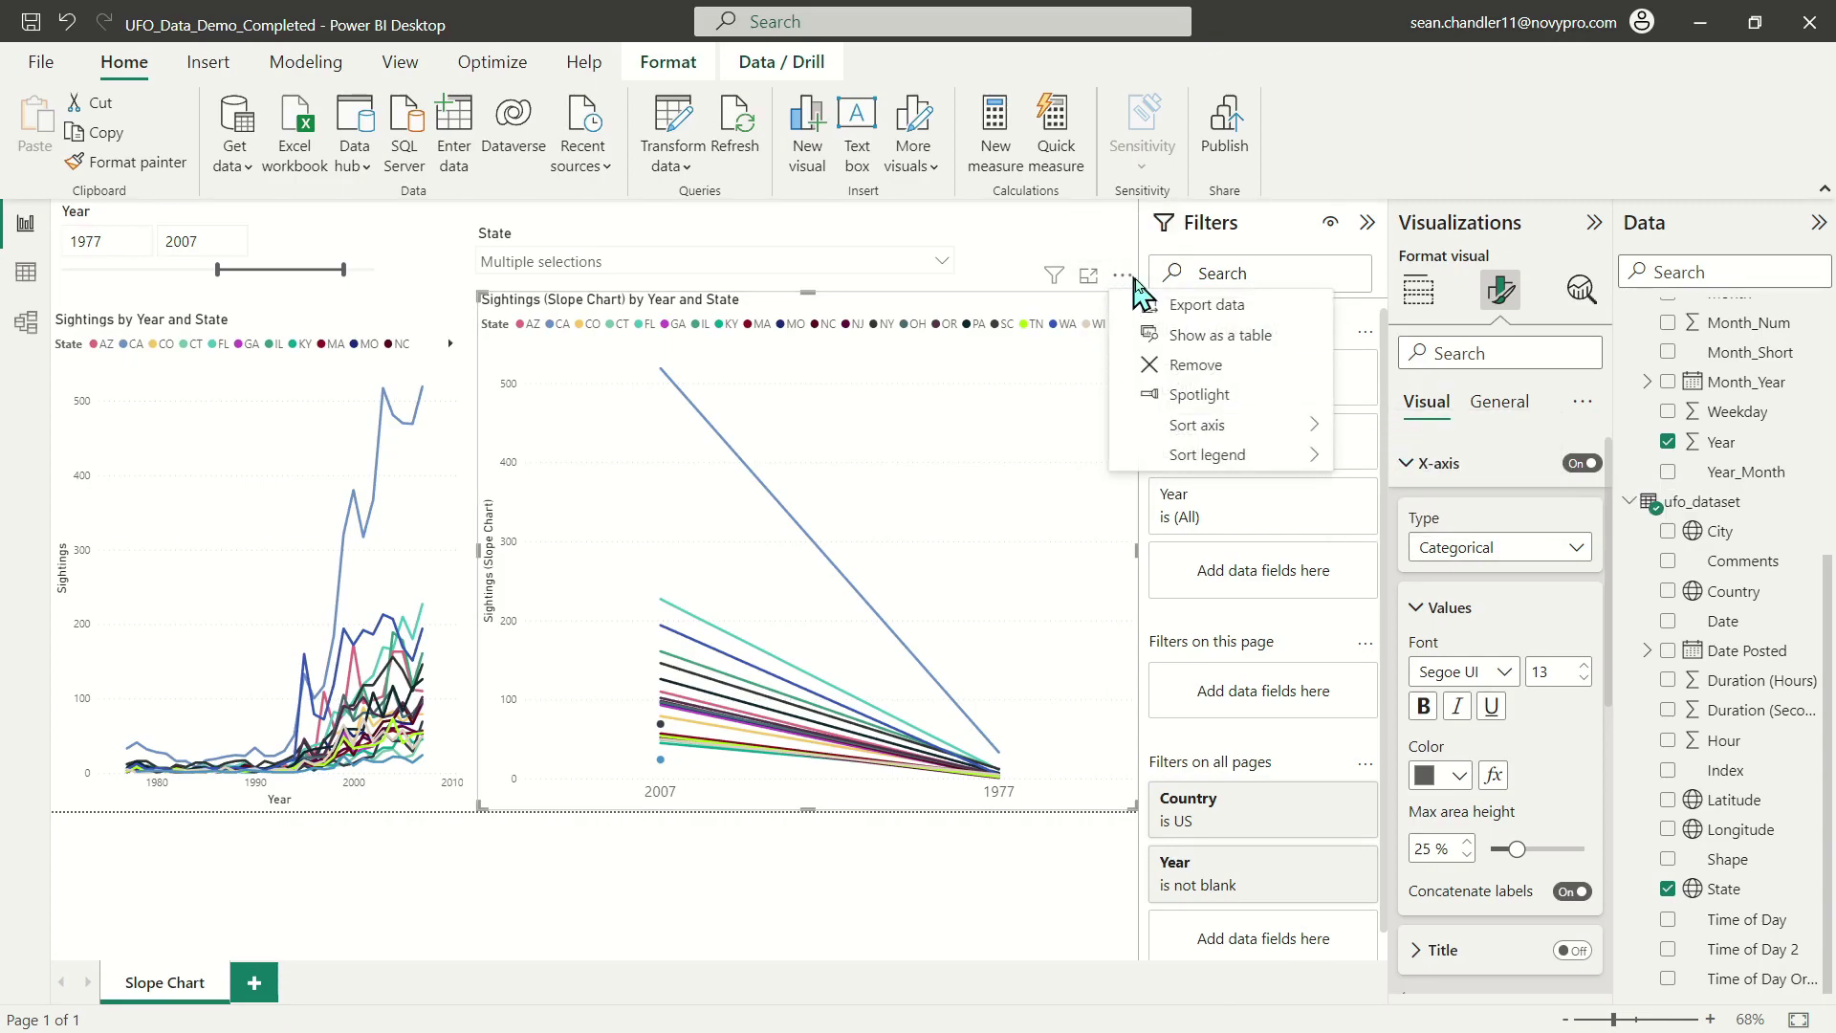
mouse_move(1312, 433)
click(1434, 520)
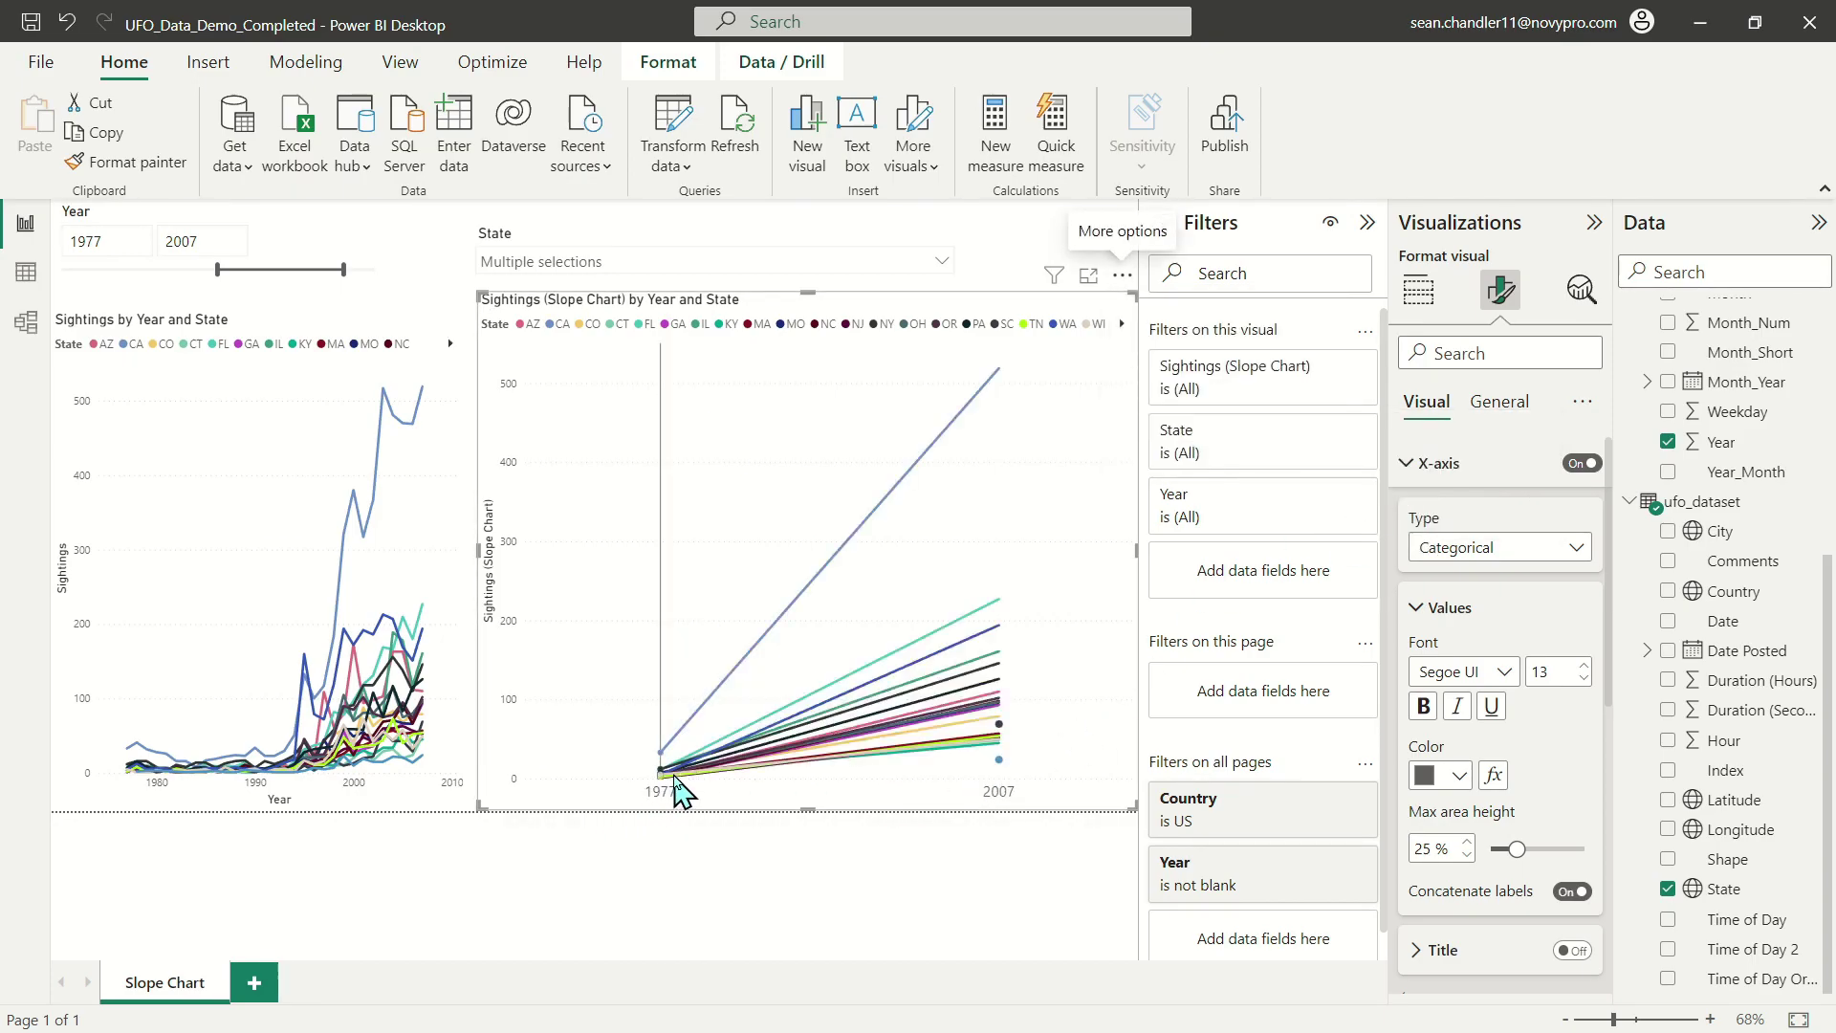
mouse_move(994, 728)
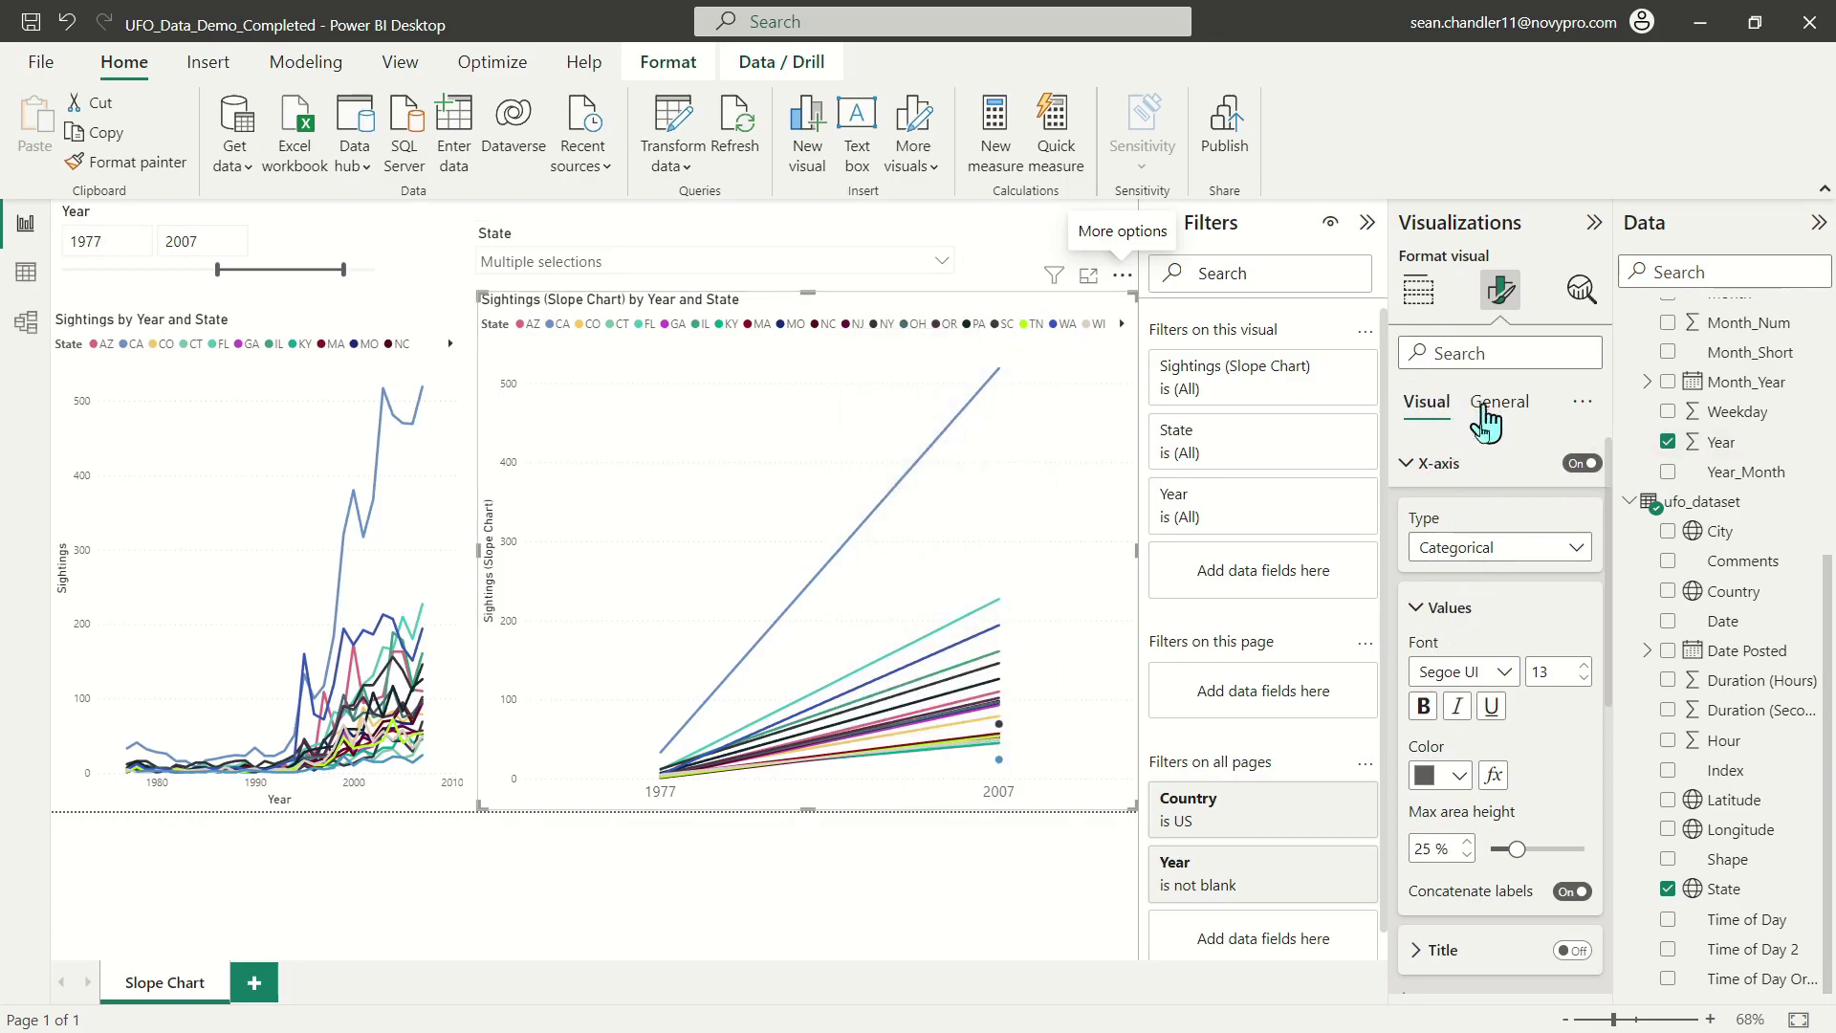
click(1429, 463)
Raise the y-axis value labels to font size 14.
click(1440, 514)
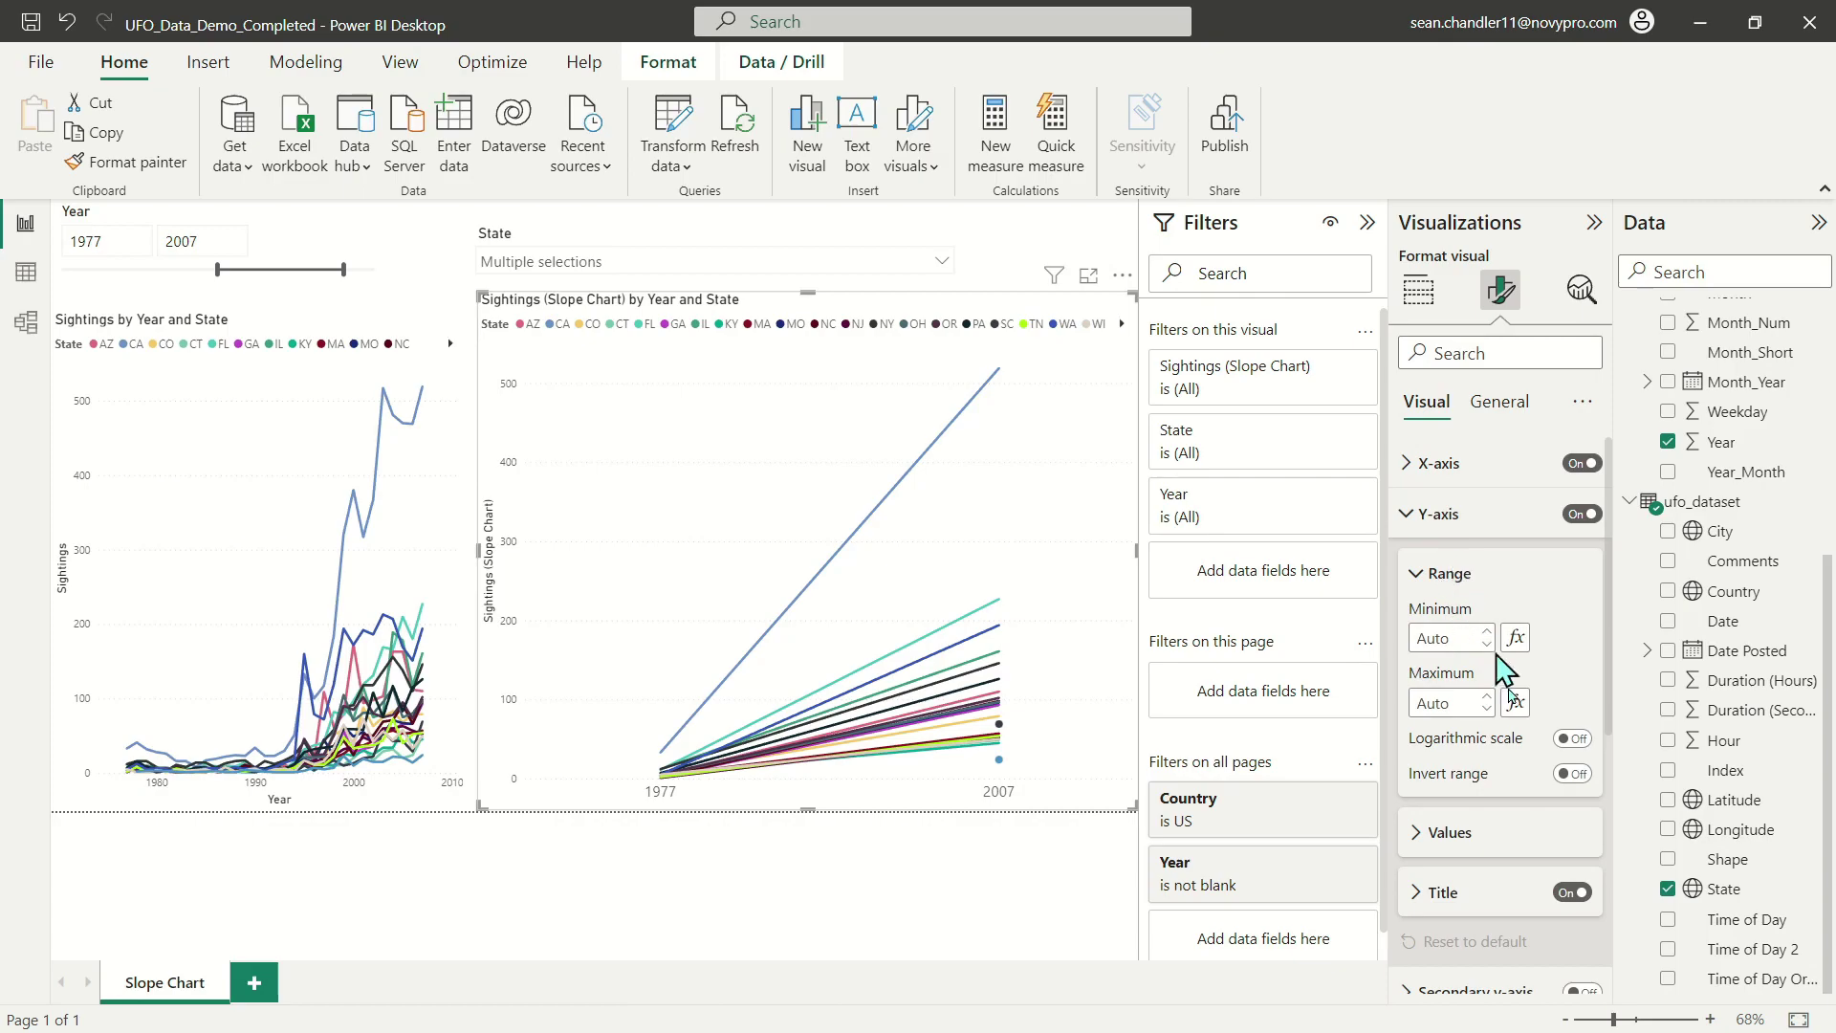
click(1438, 834)
click(1583, 891)
click(1583, 891)
click(1584, 890)
click(1584, 891)
Turn off the y-axis title and hide the slope chart's legend.
scroll(1460, 834, down, 5)
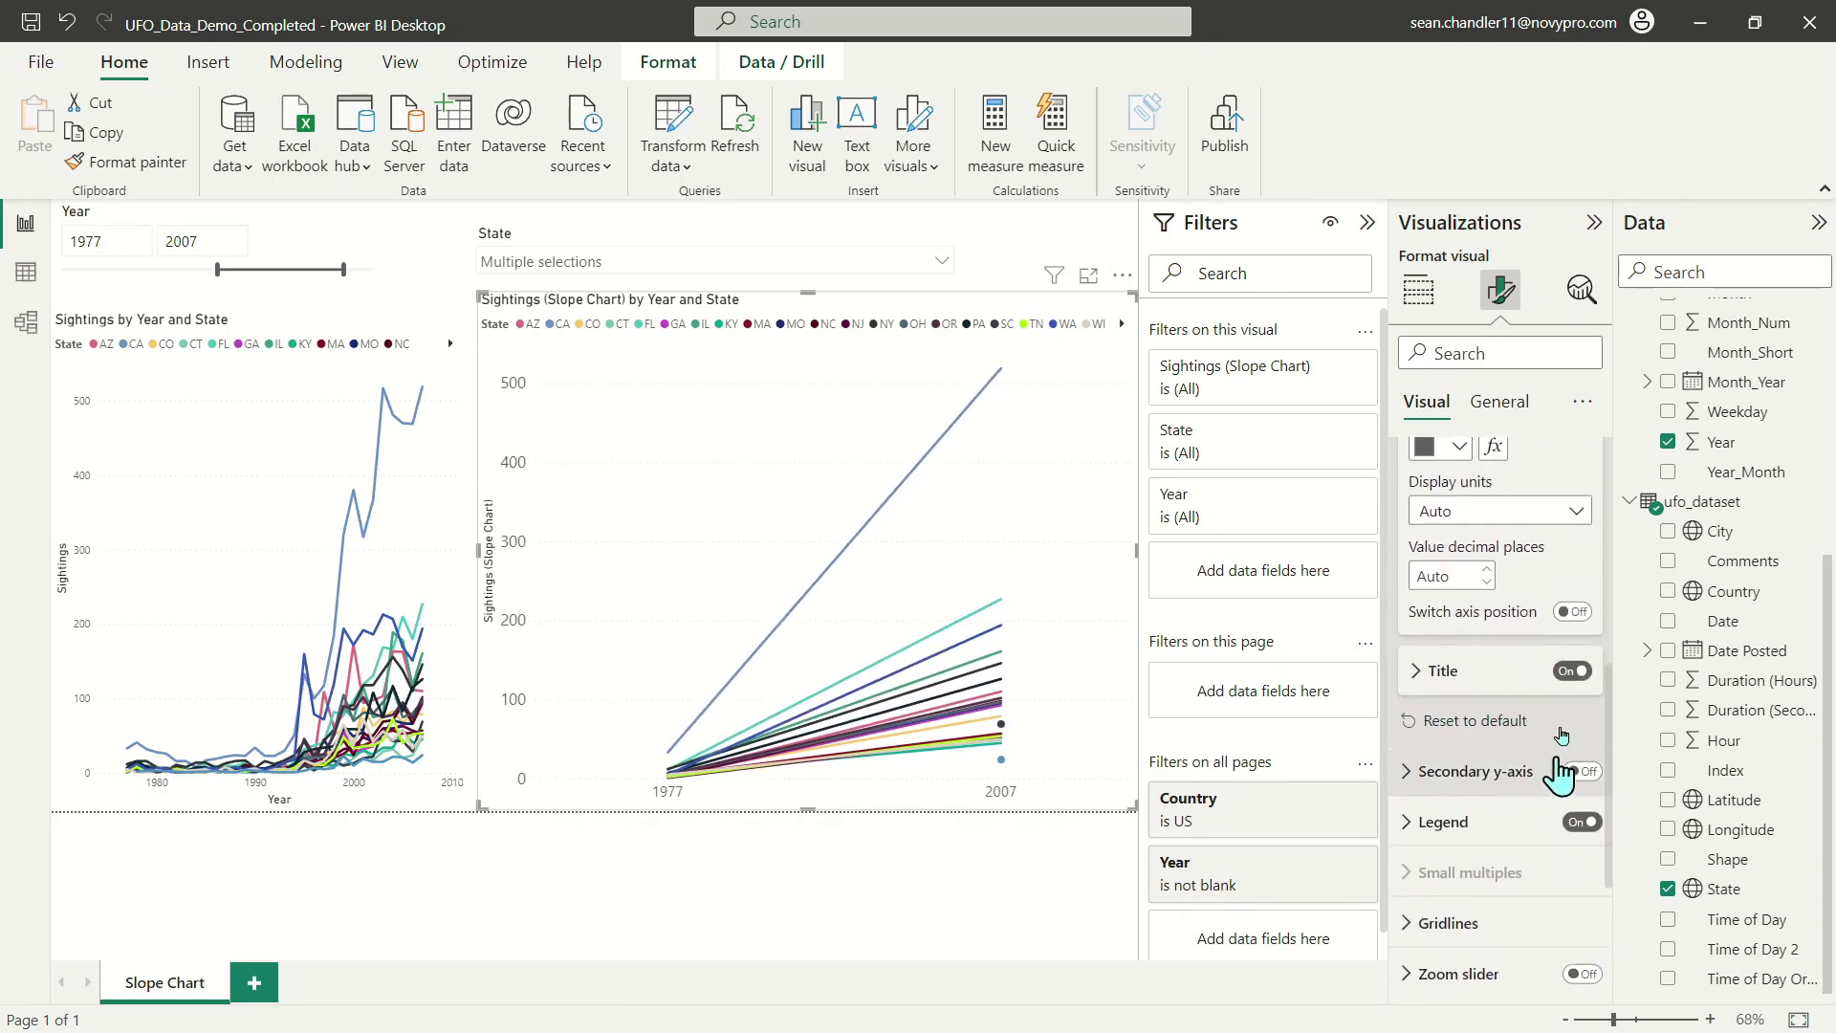
click(1572, 668)
scroll(1463, 734, up, 5)
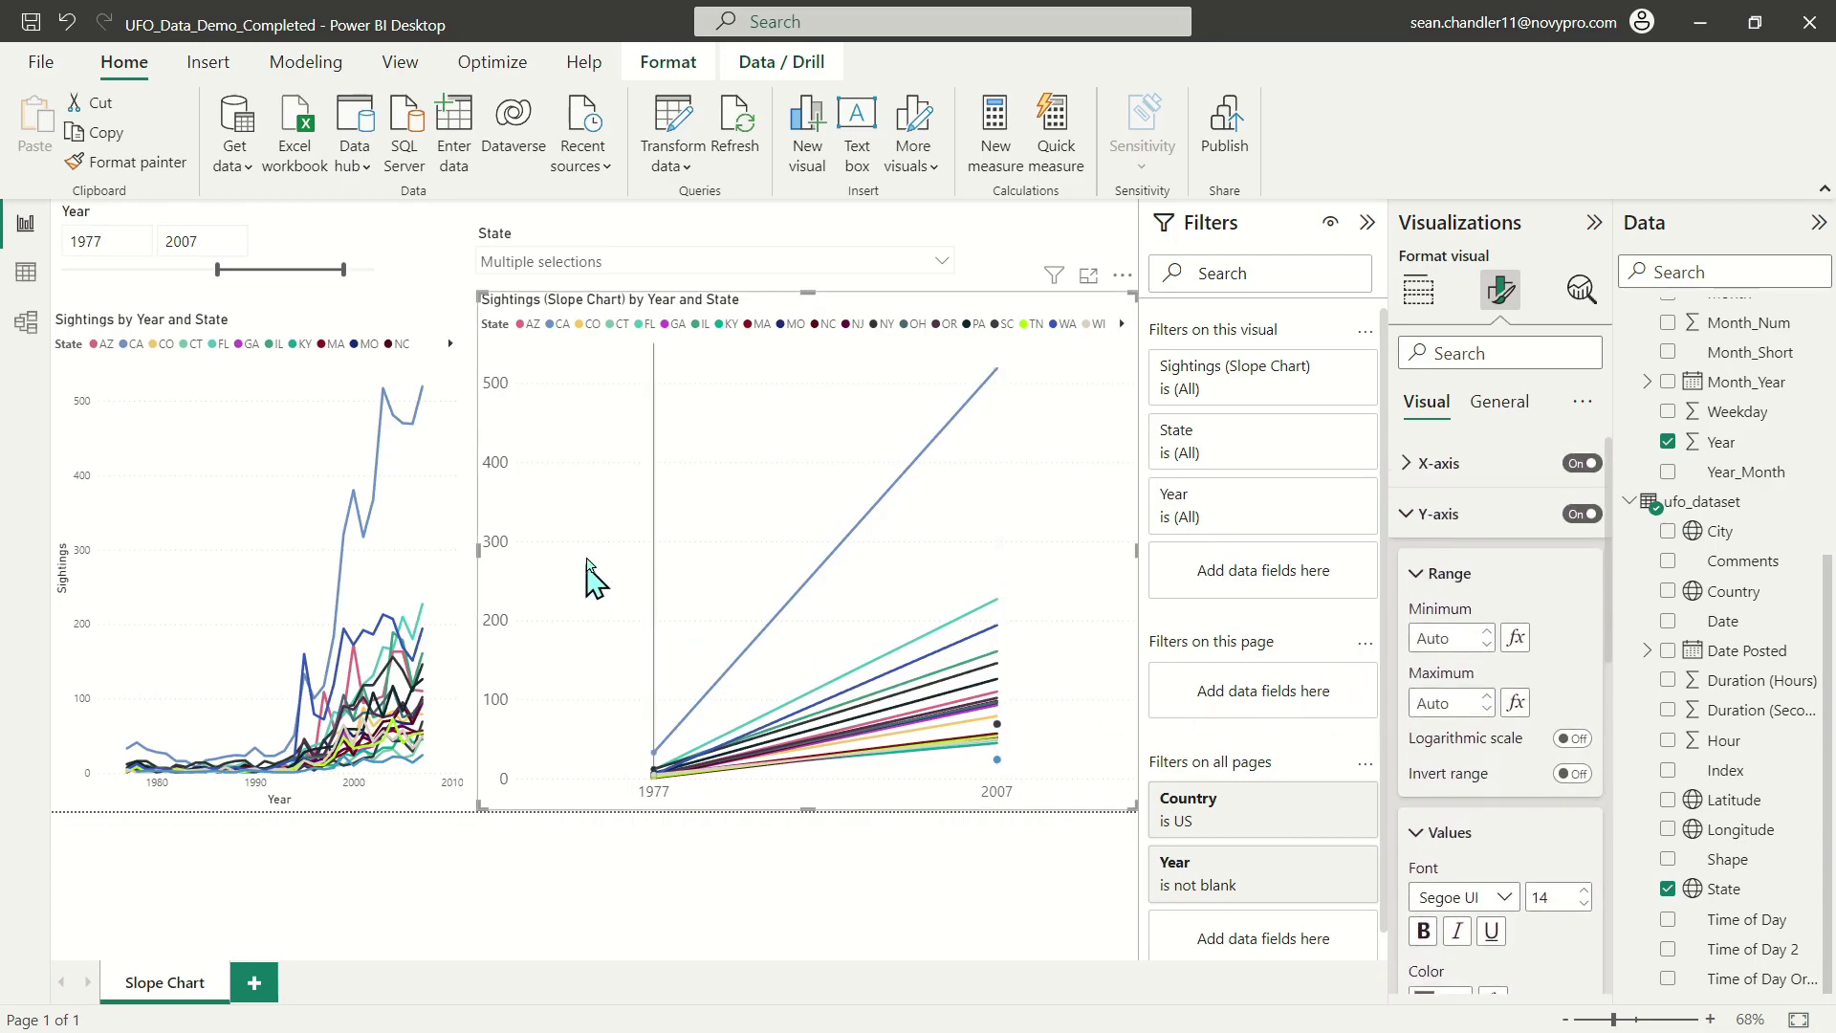
click(1416, 517)
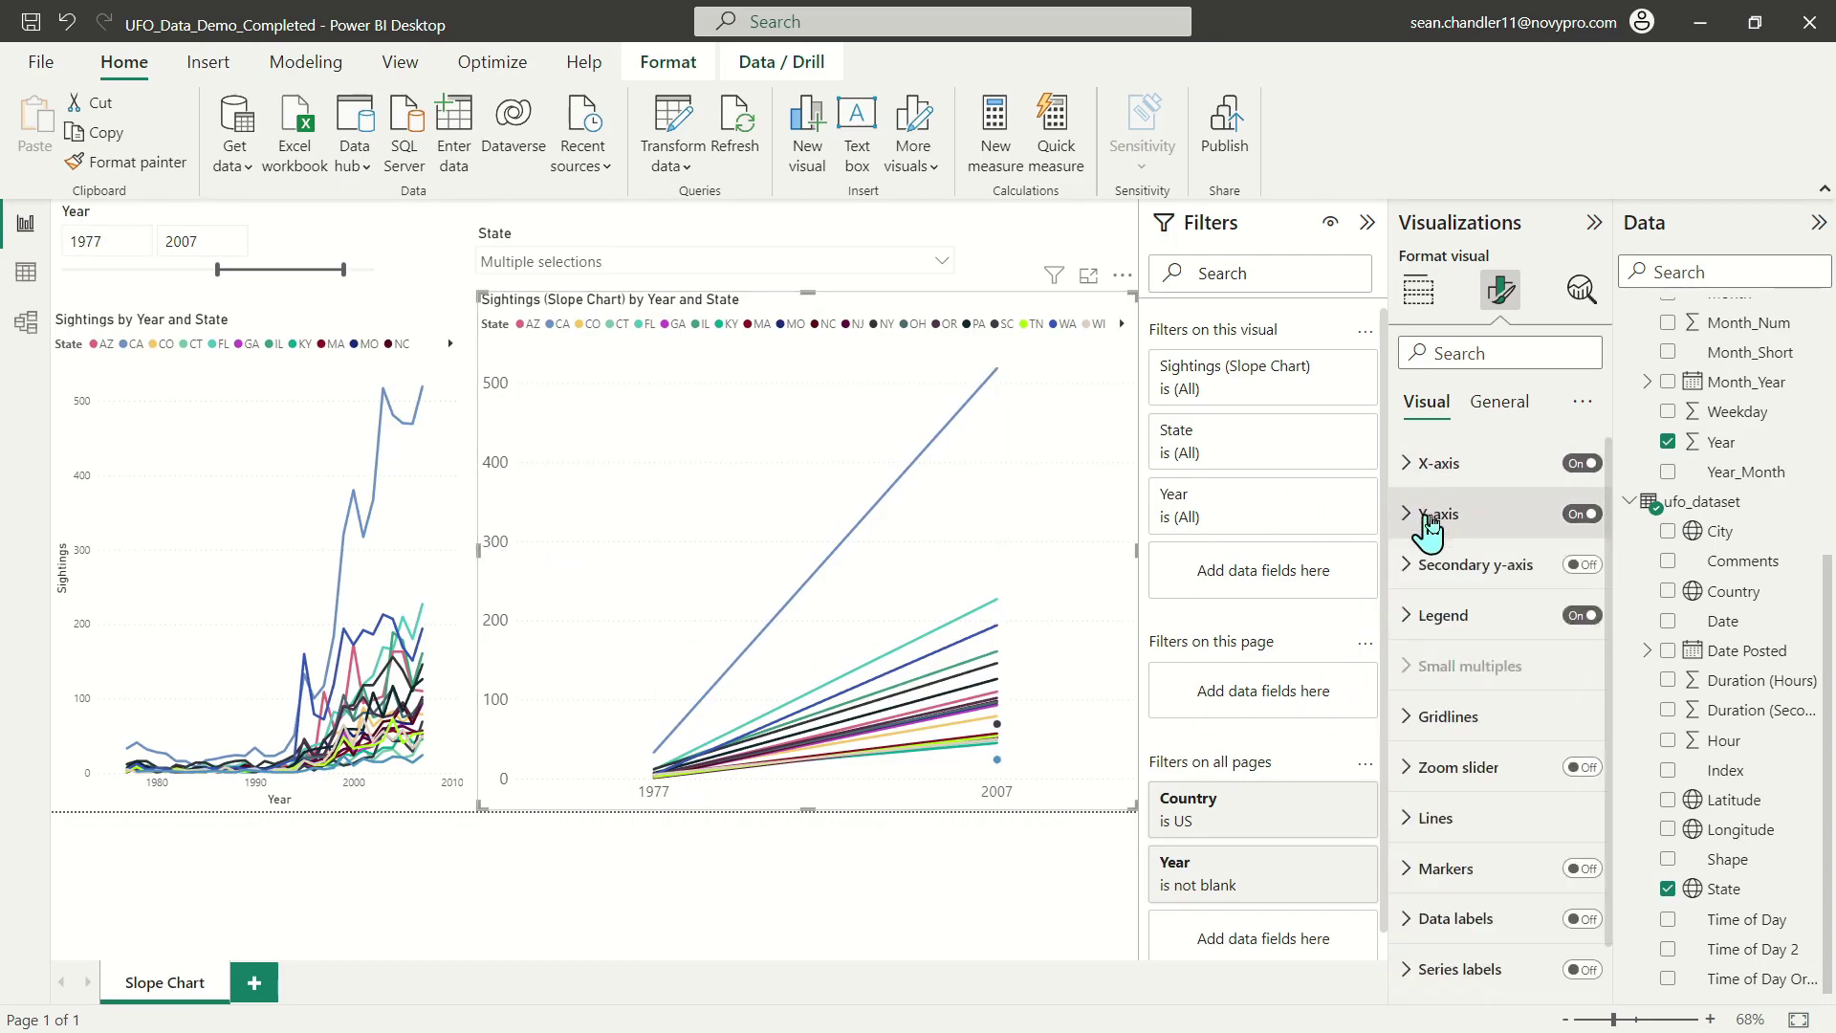
click(1582, 617)
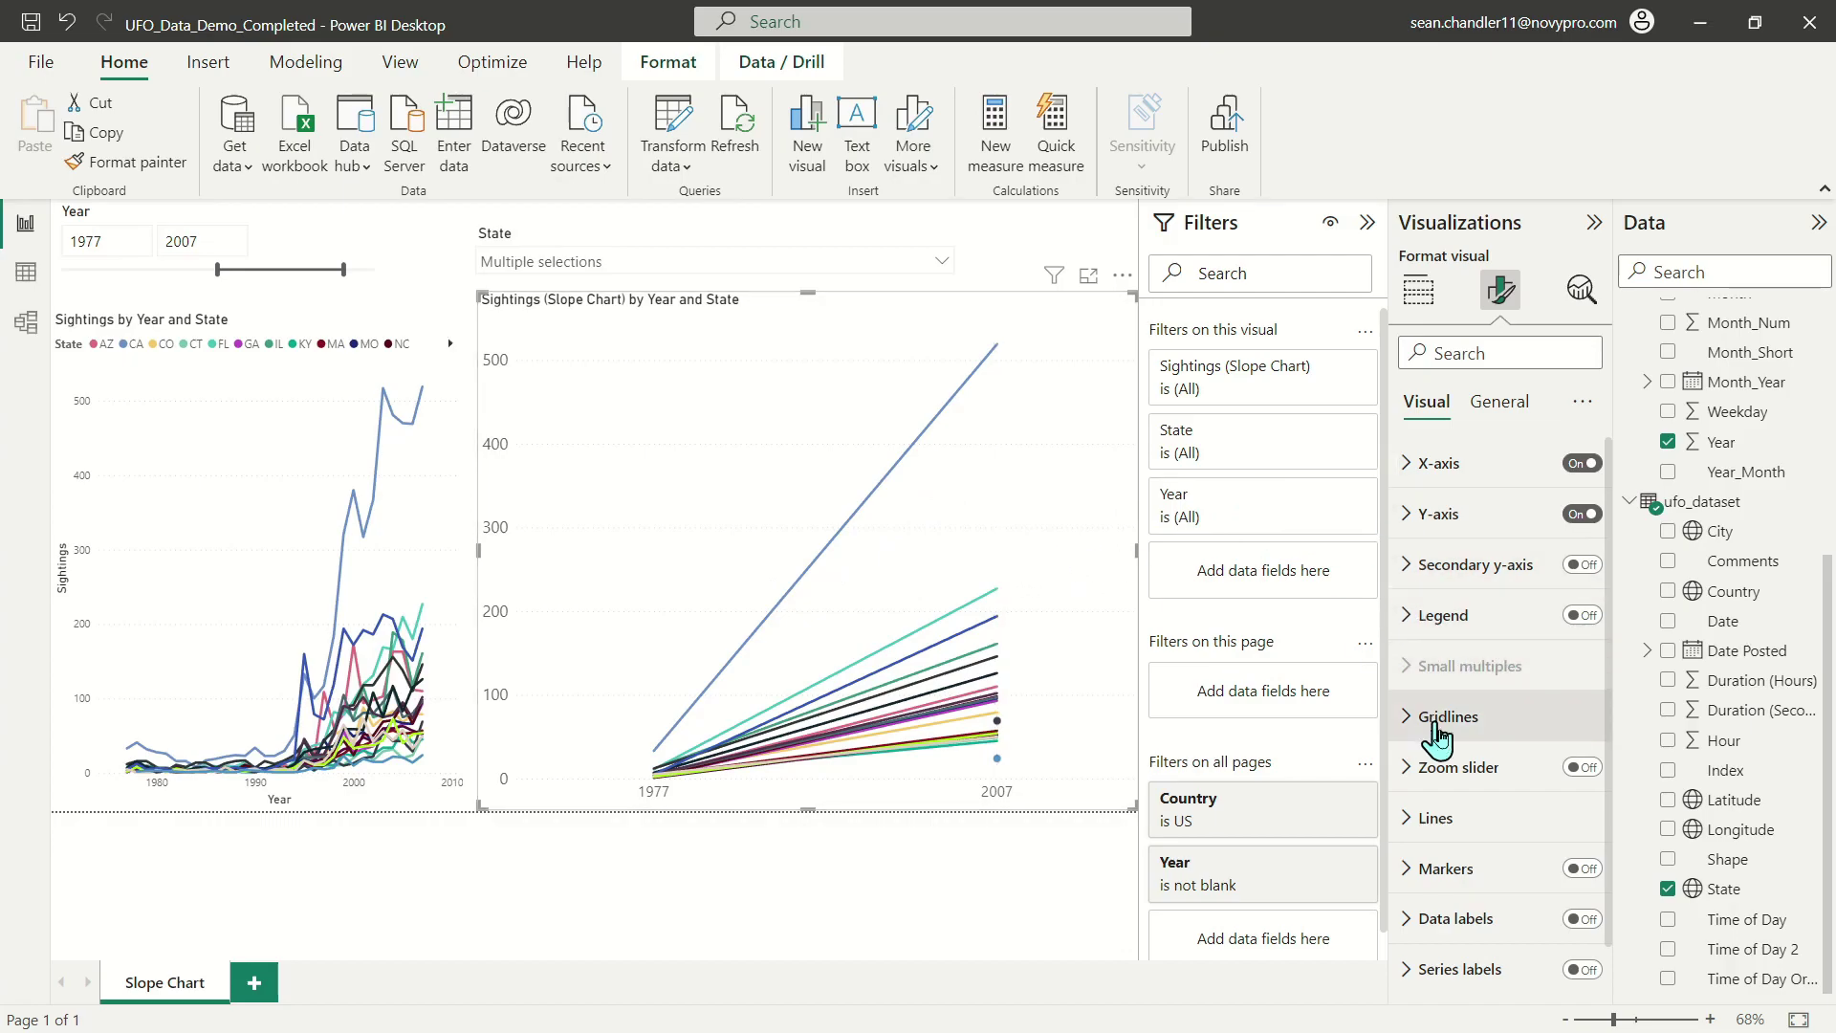
scroll(1453, 784, down, 1)
Turn on series labels for each state's line and set their font to DIN.
click(1575, 921)
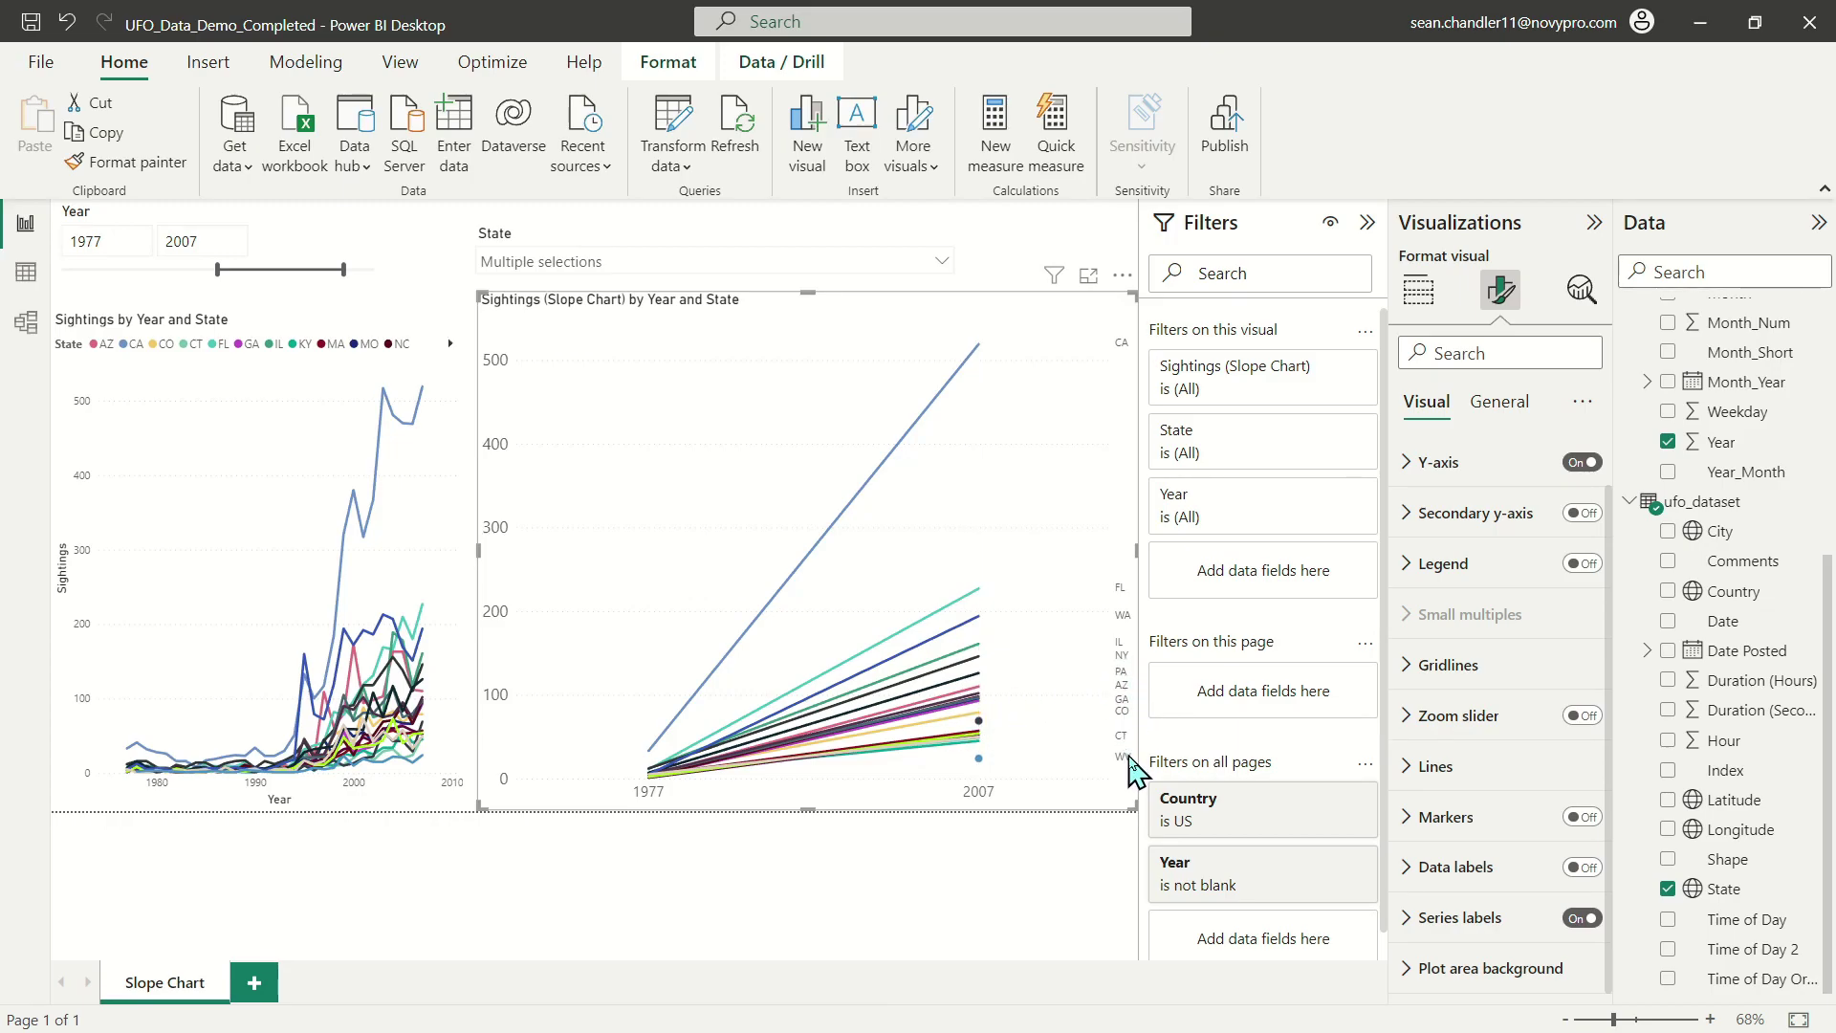
click(1445, 920)
scroll(1530, 746, down, 3)
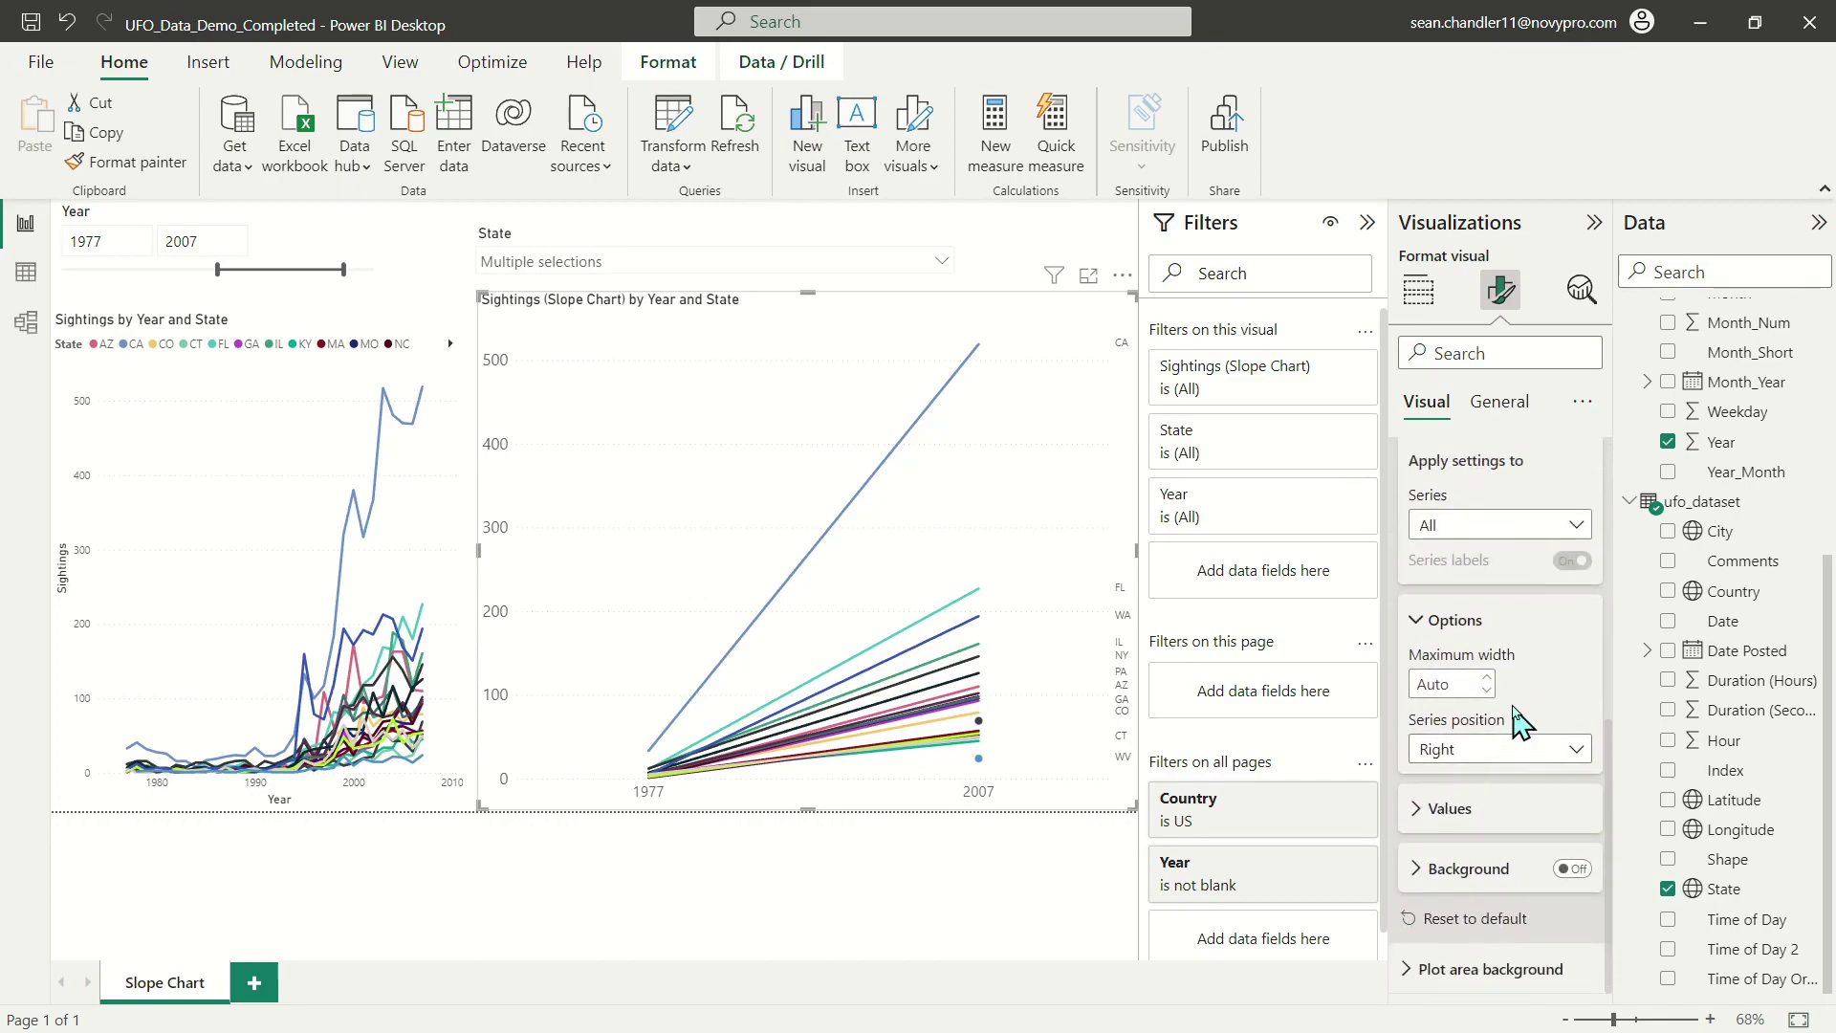
click(1444, 818)
scroll(1470, 705, down, 2)
click(1473, 669)
click(1439, 343)
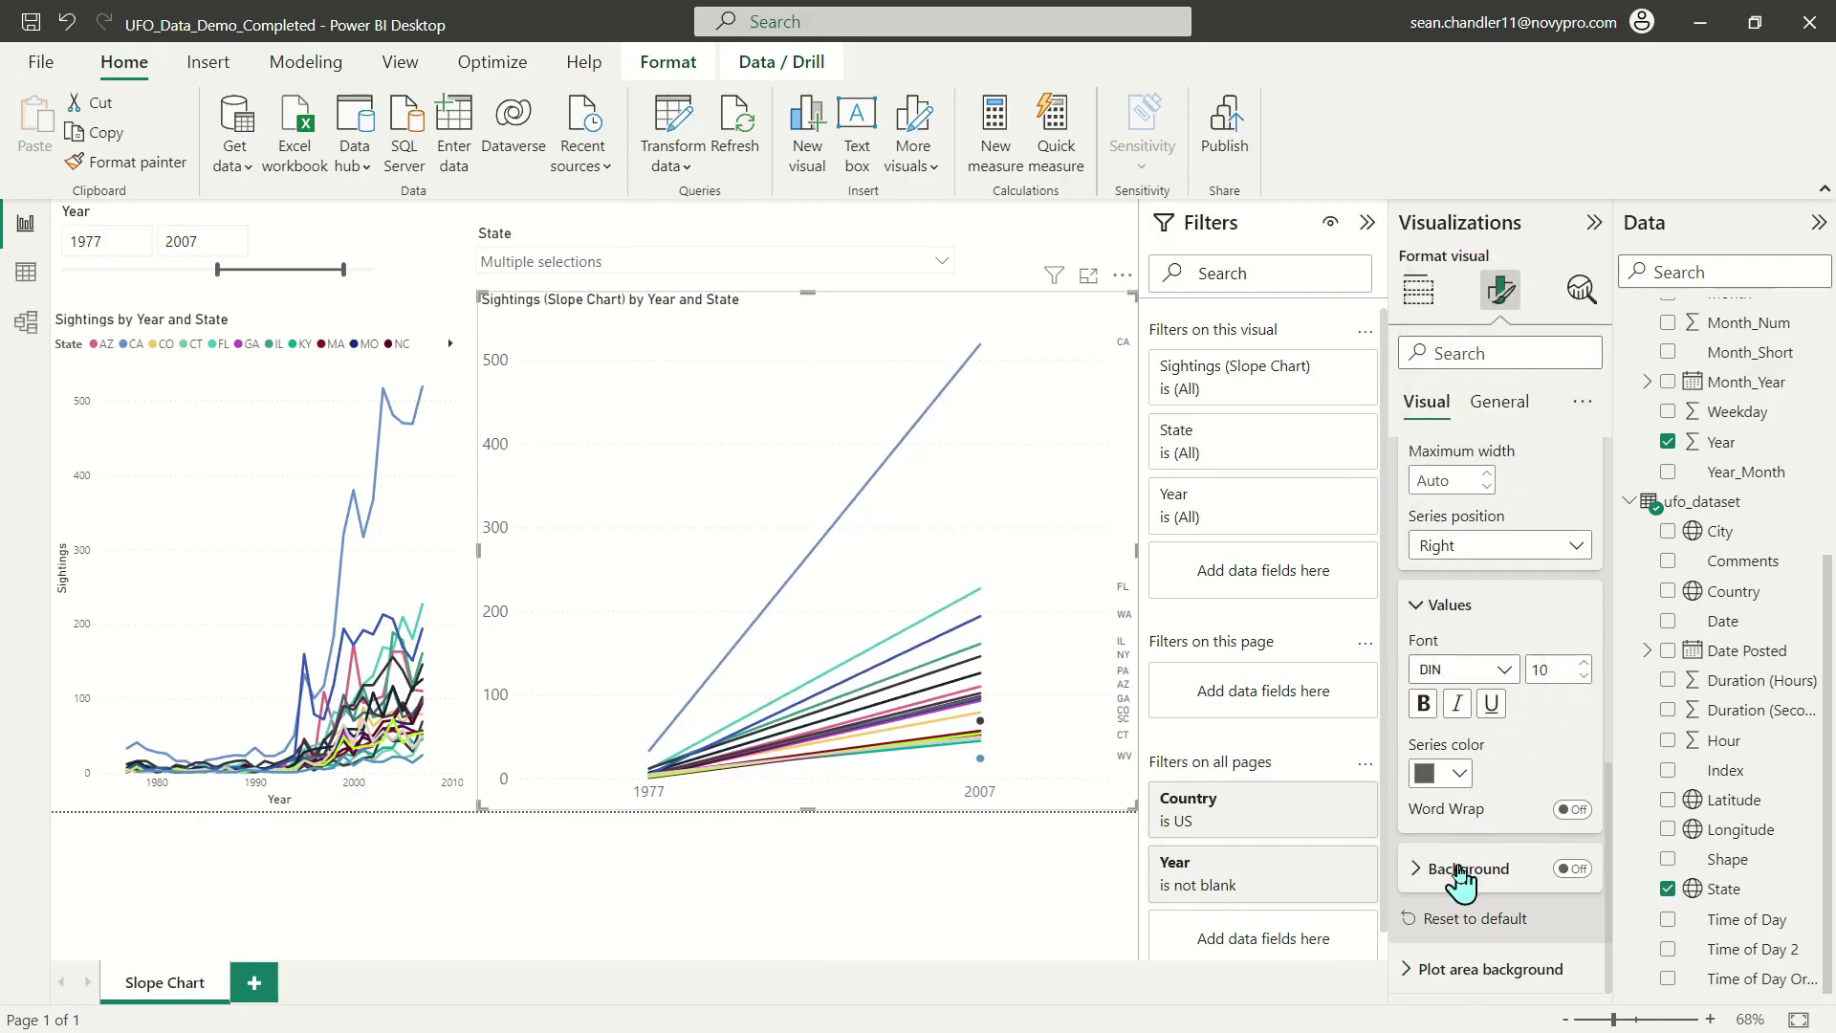
Add a y-axis zoom slider and drag its top handle to adjust the range.
click(1445, 605)
click(1444, 696)
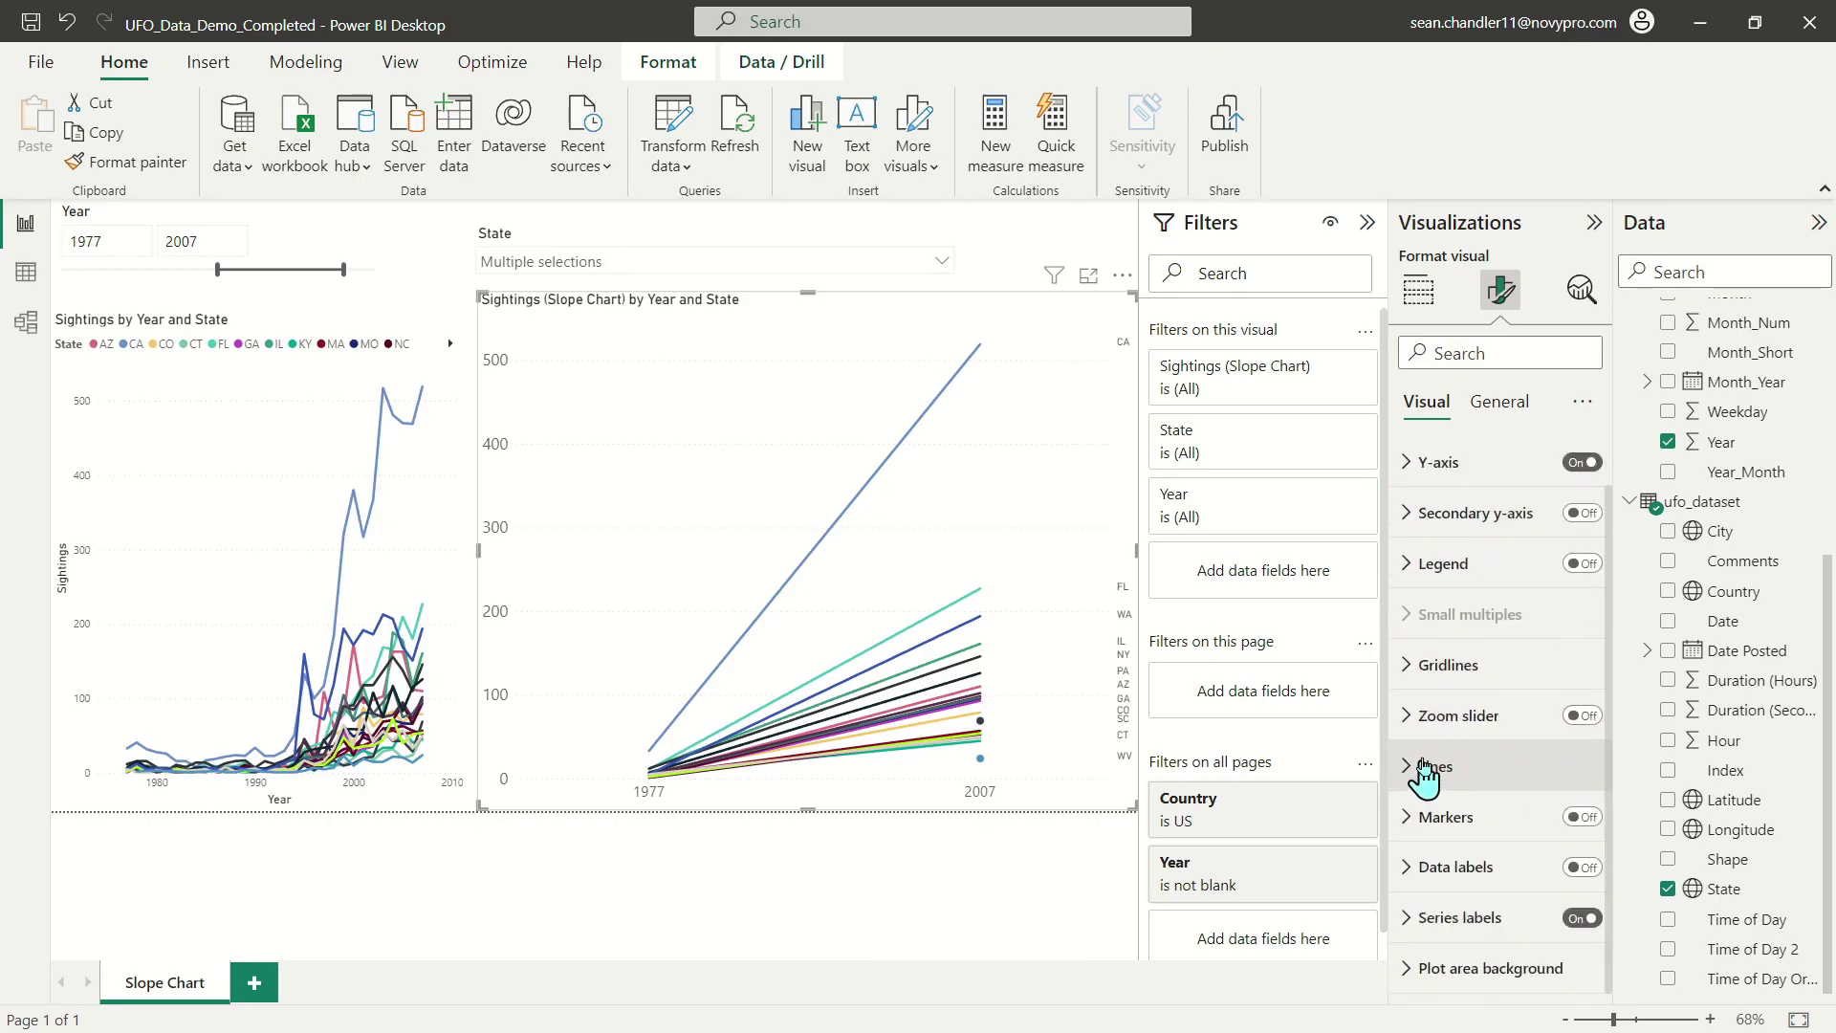
click(1580, 716)
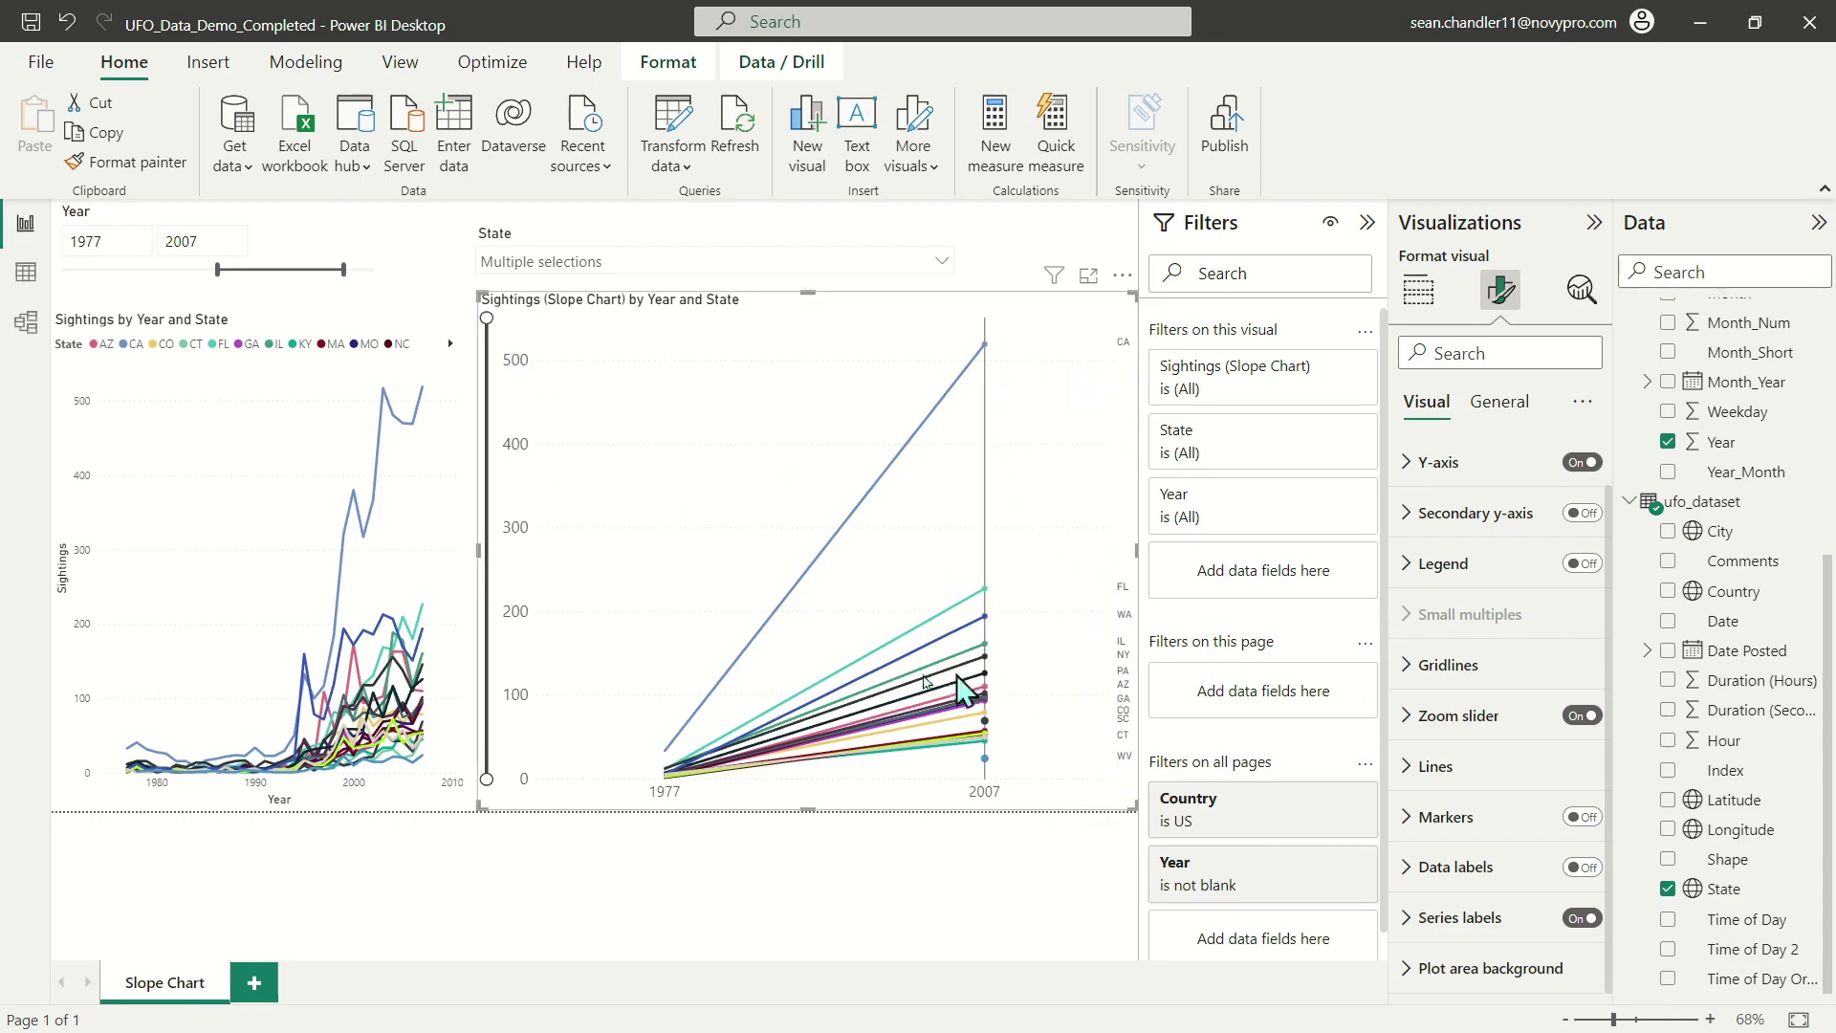
drag(486, 311, 516, 206)
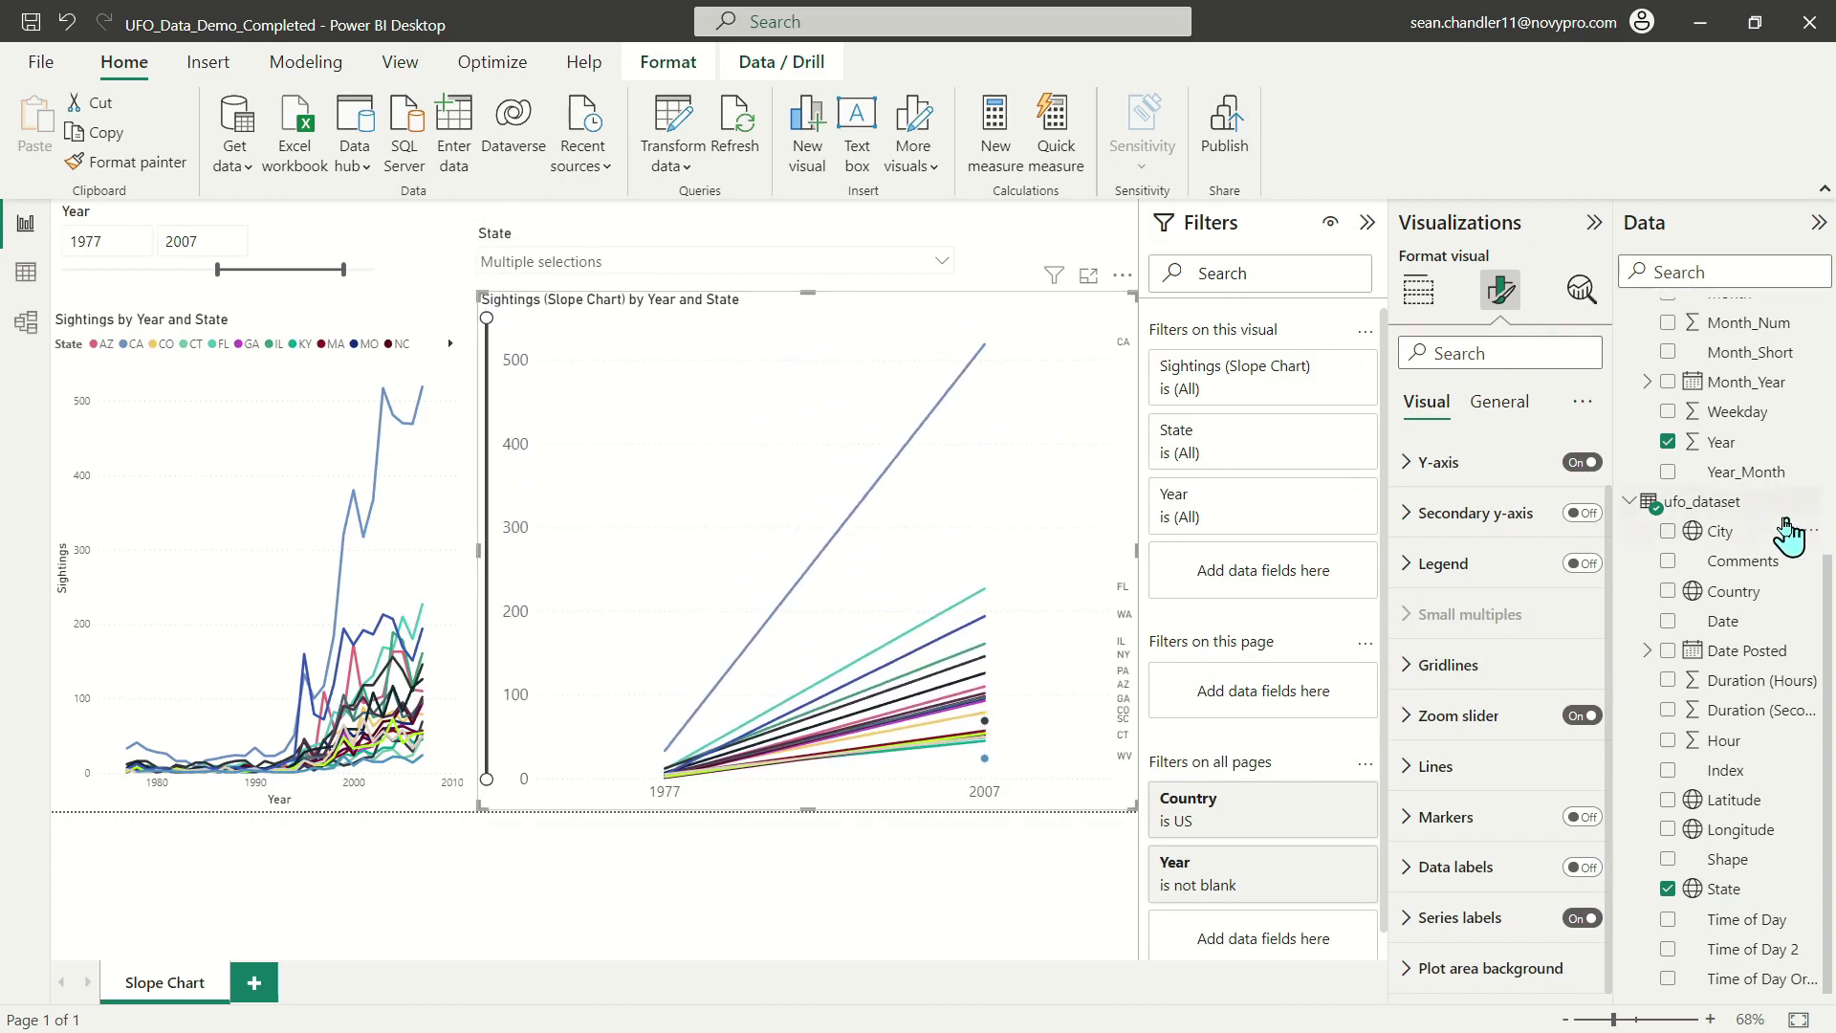
Turn Markers on so each state's 1977 and 2007 endpoints show a point.
click(1579, 817)
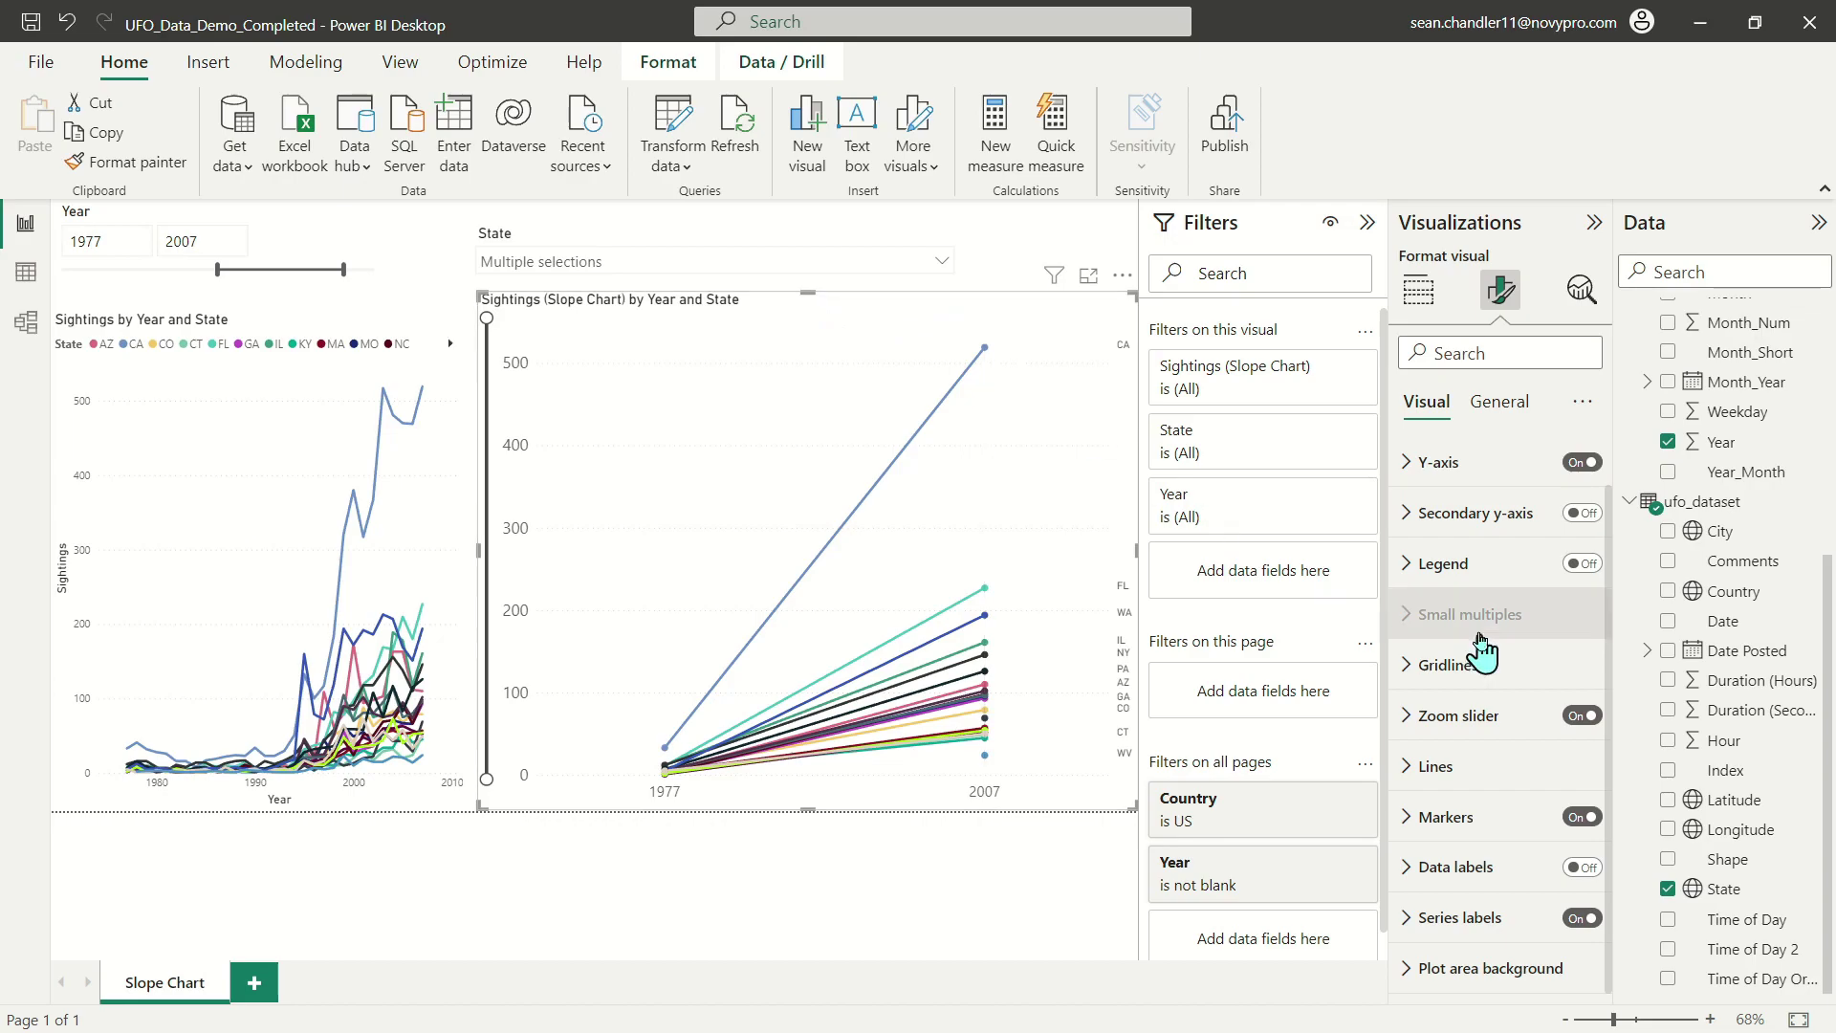
Set the WV, WI, WA, TN, SC and PA lines to 'White, 20% darker' grey.
click(1434, 777)
scroll(1445, 698, down, 5)
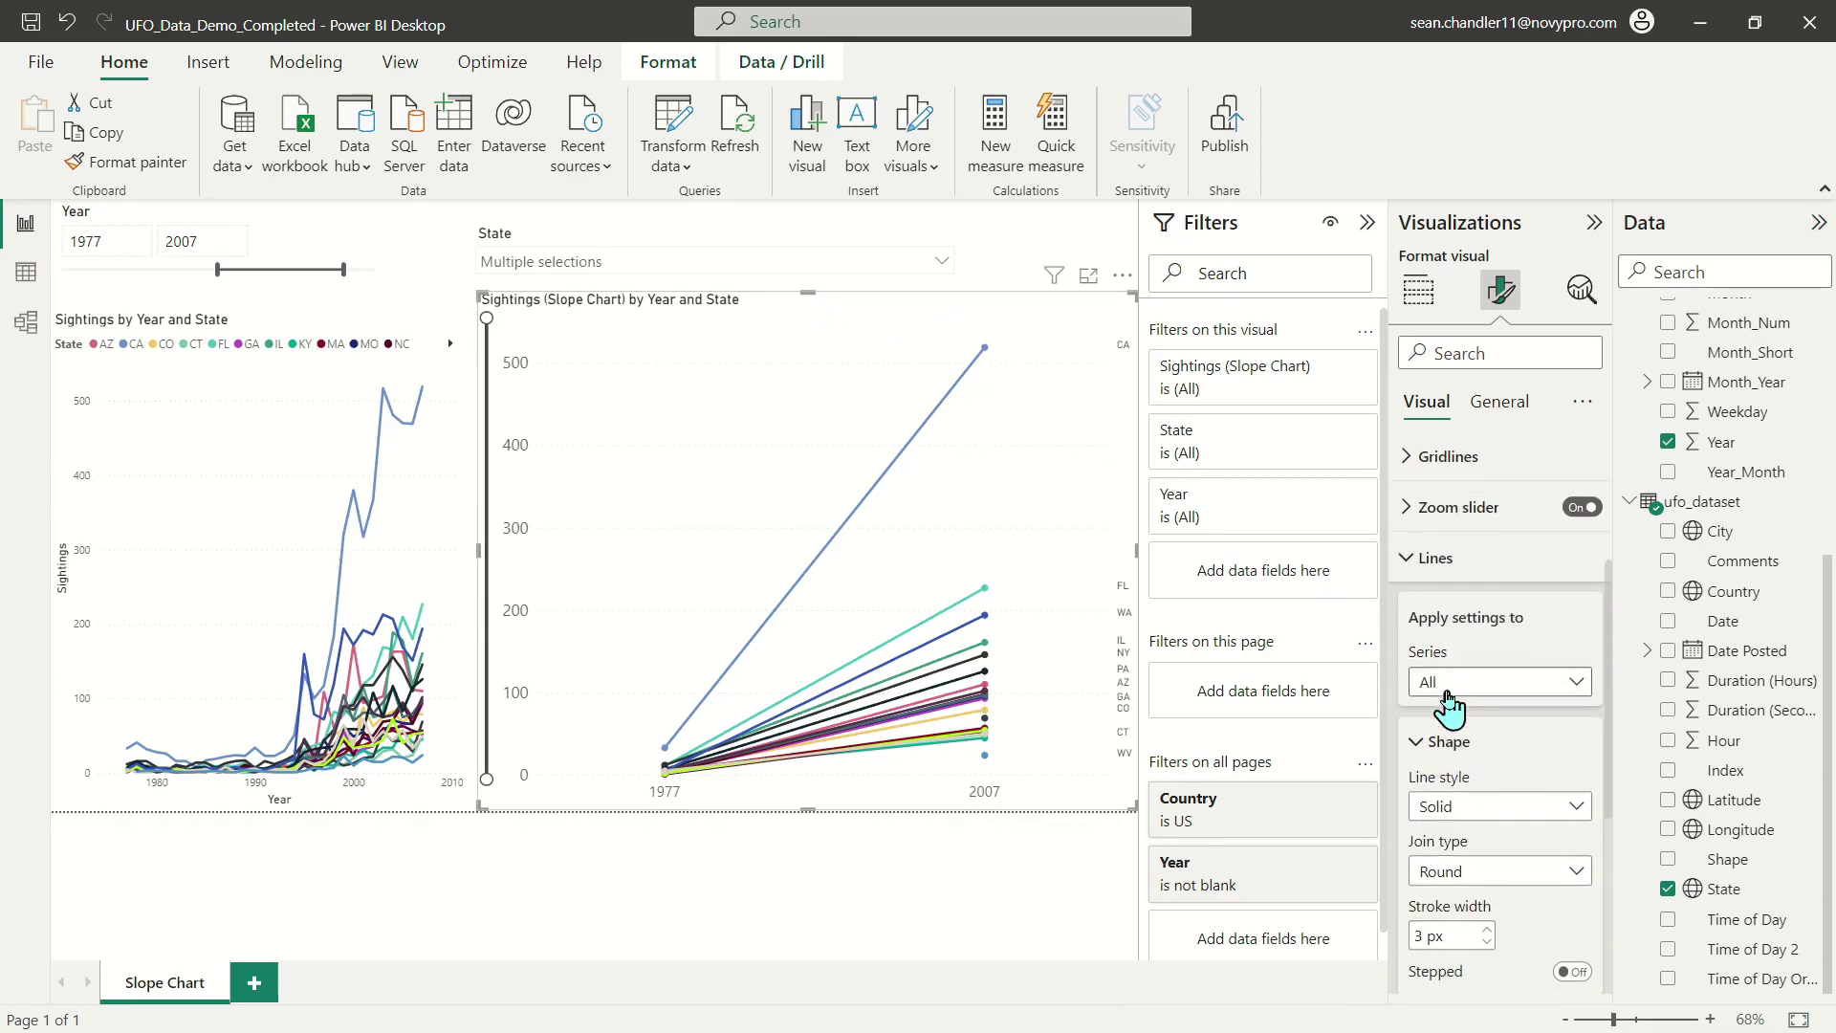
click(1463, 682)
scroll(1500, 651, down, 10)
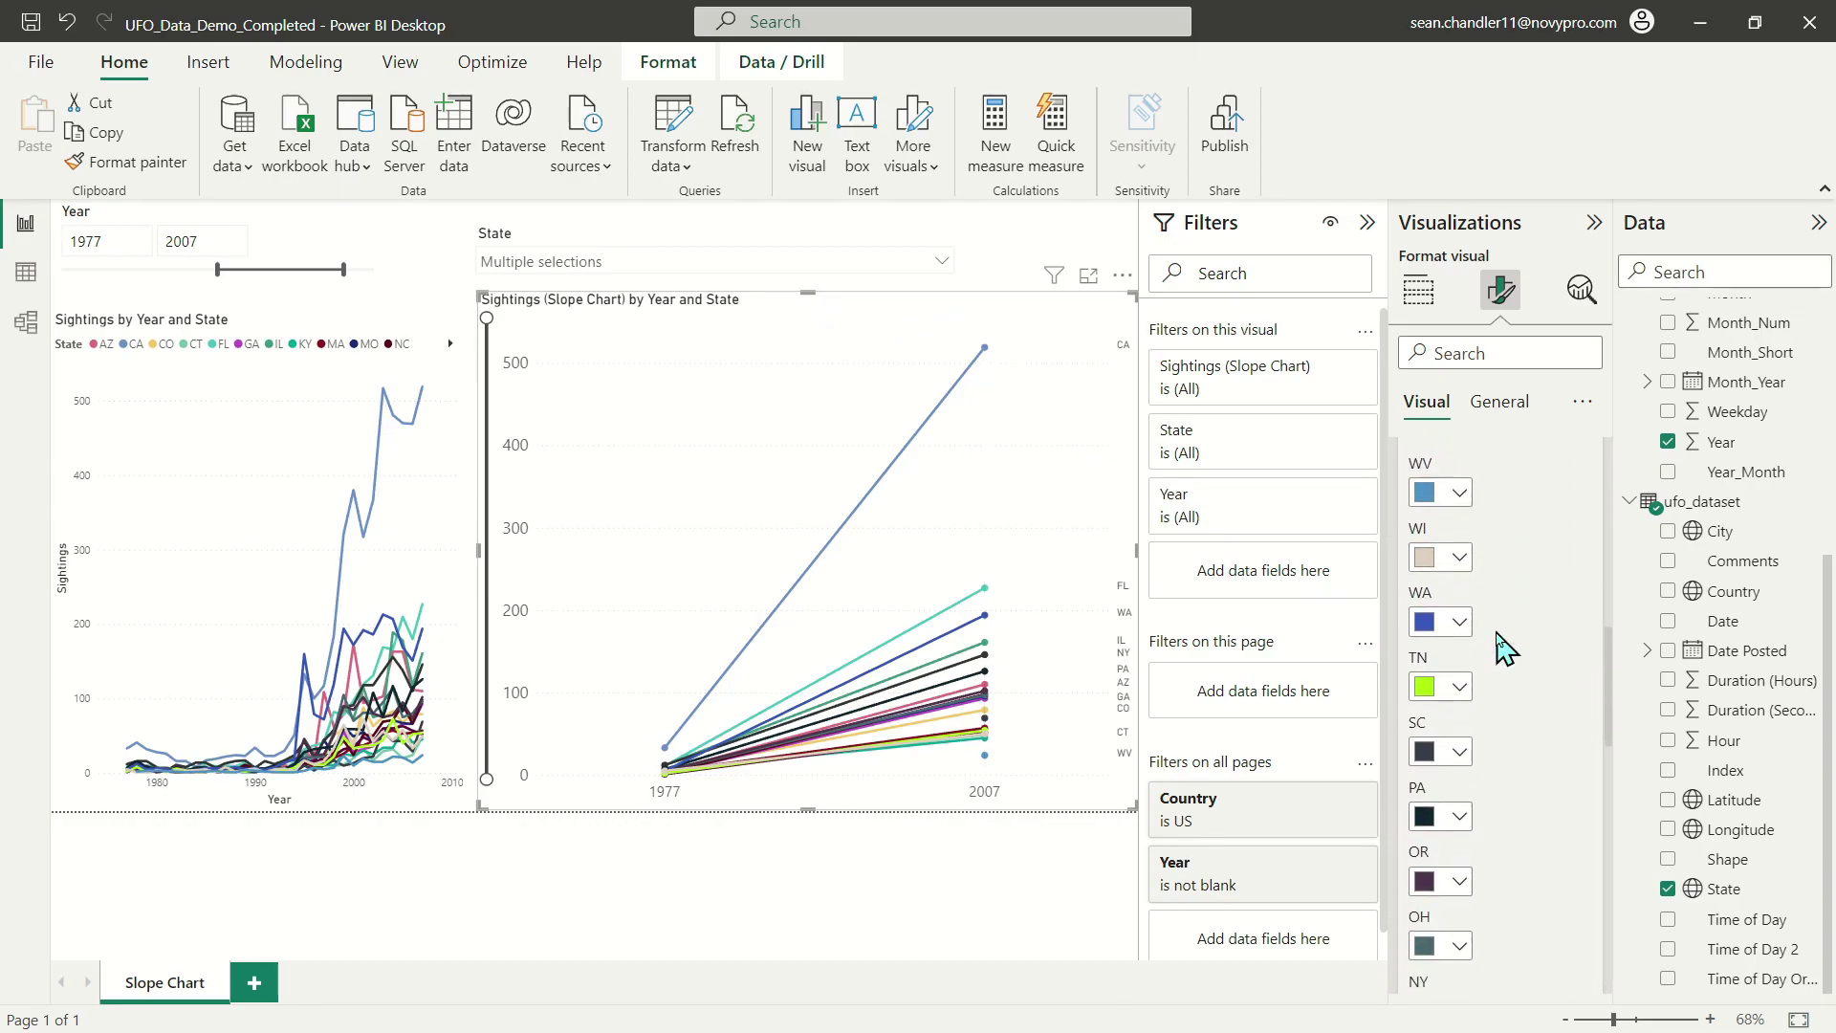
scroll(1504, 657, up, 8)
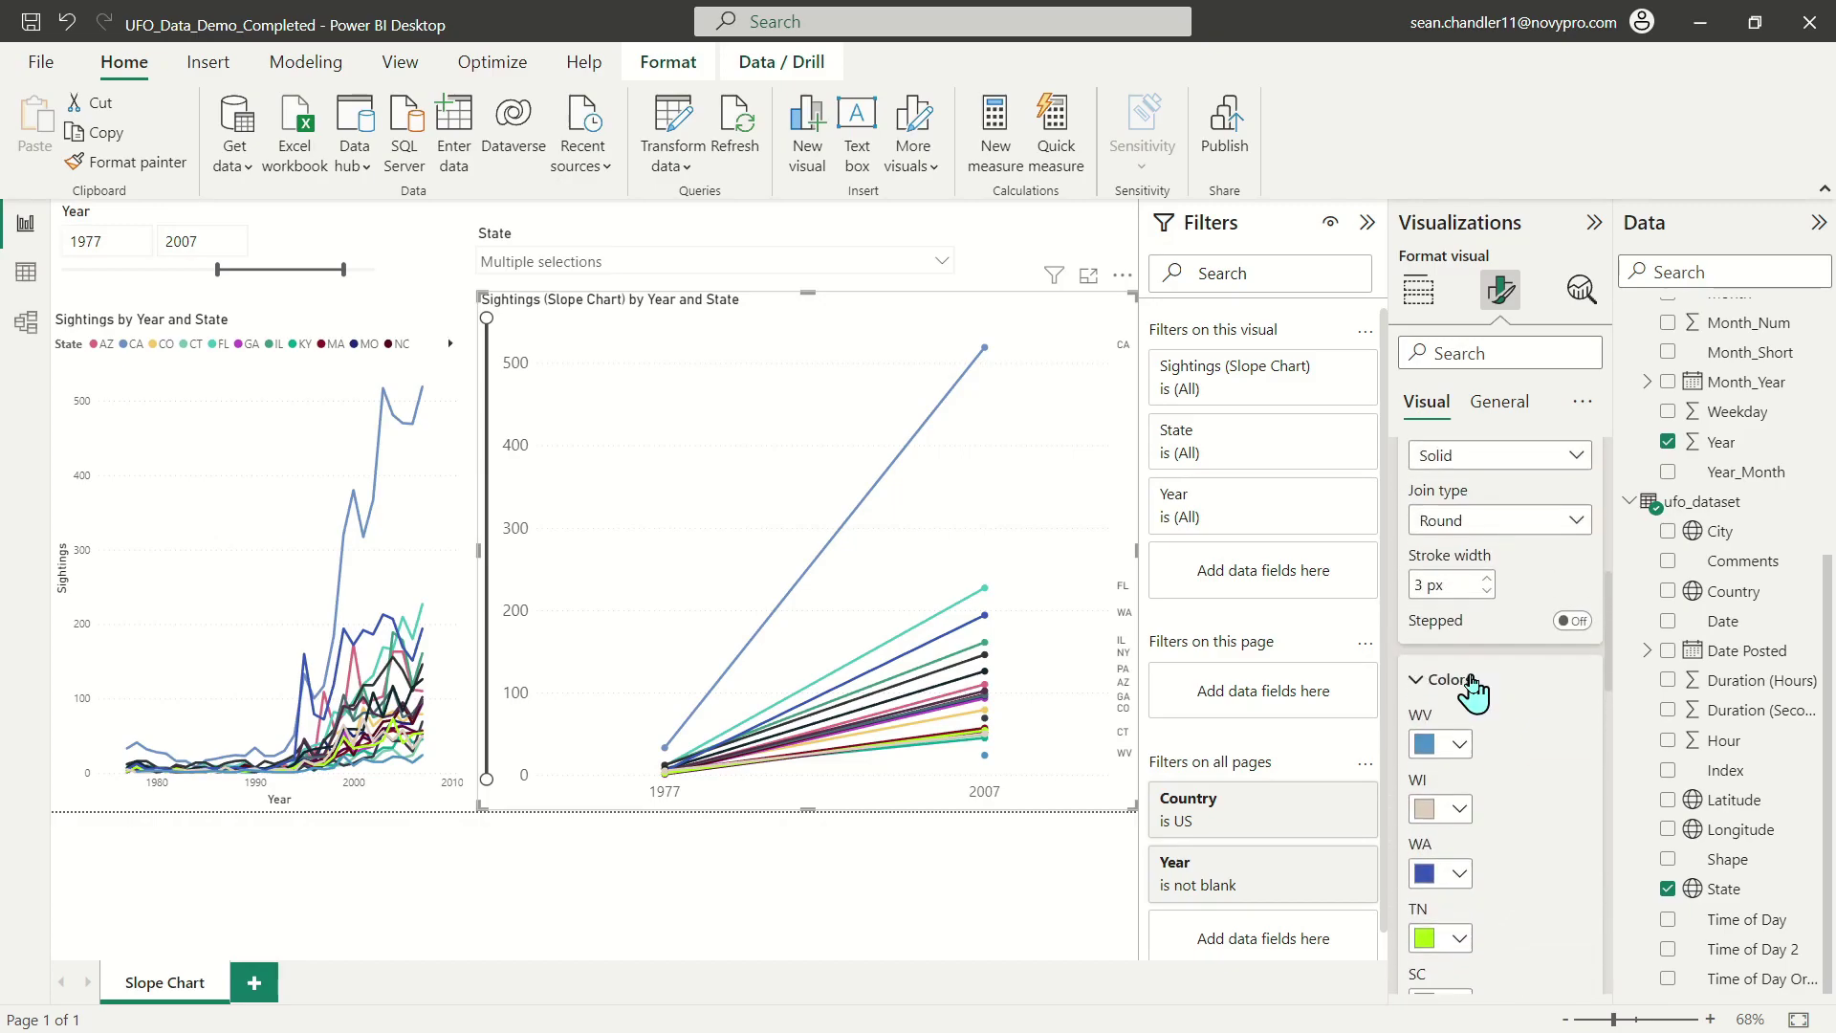
scroll(1467, 704, down, 2)
click(1444, 474)
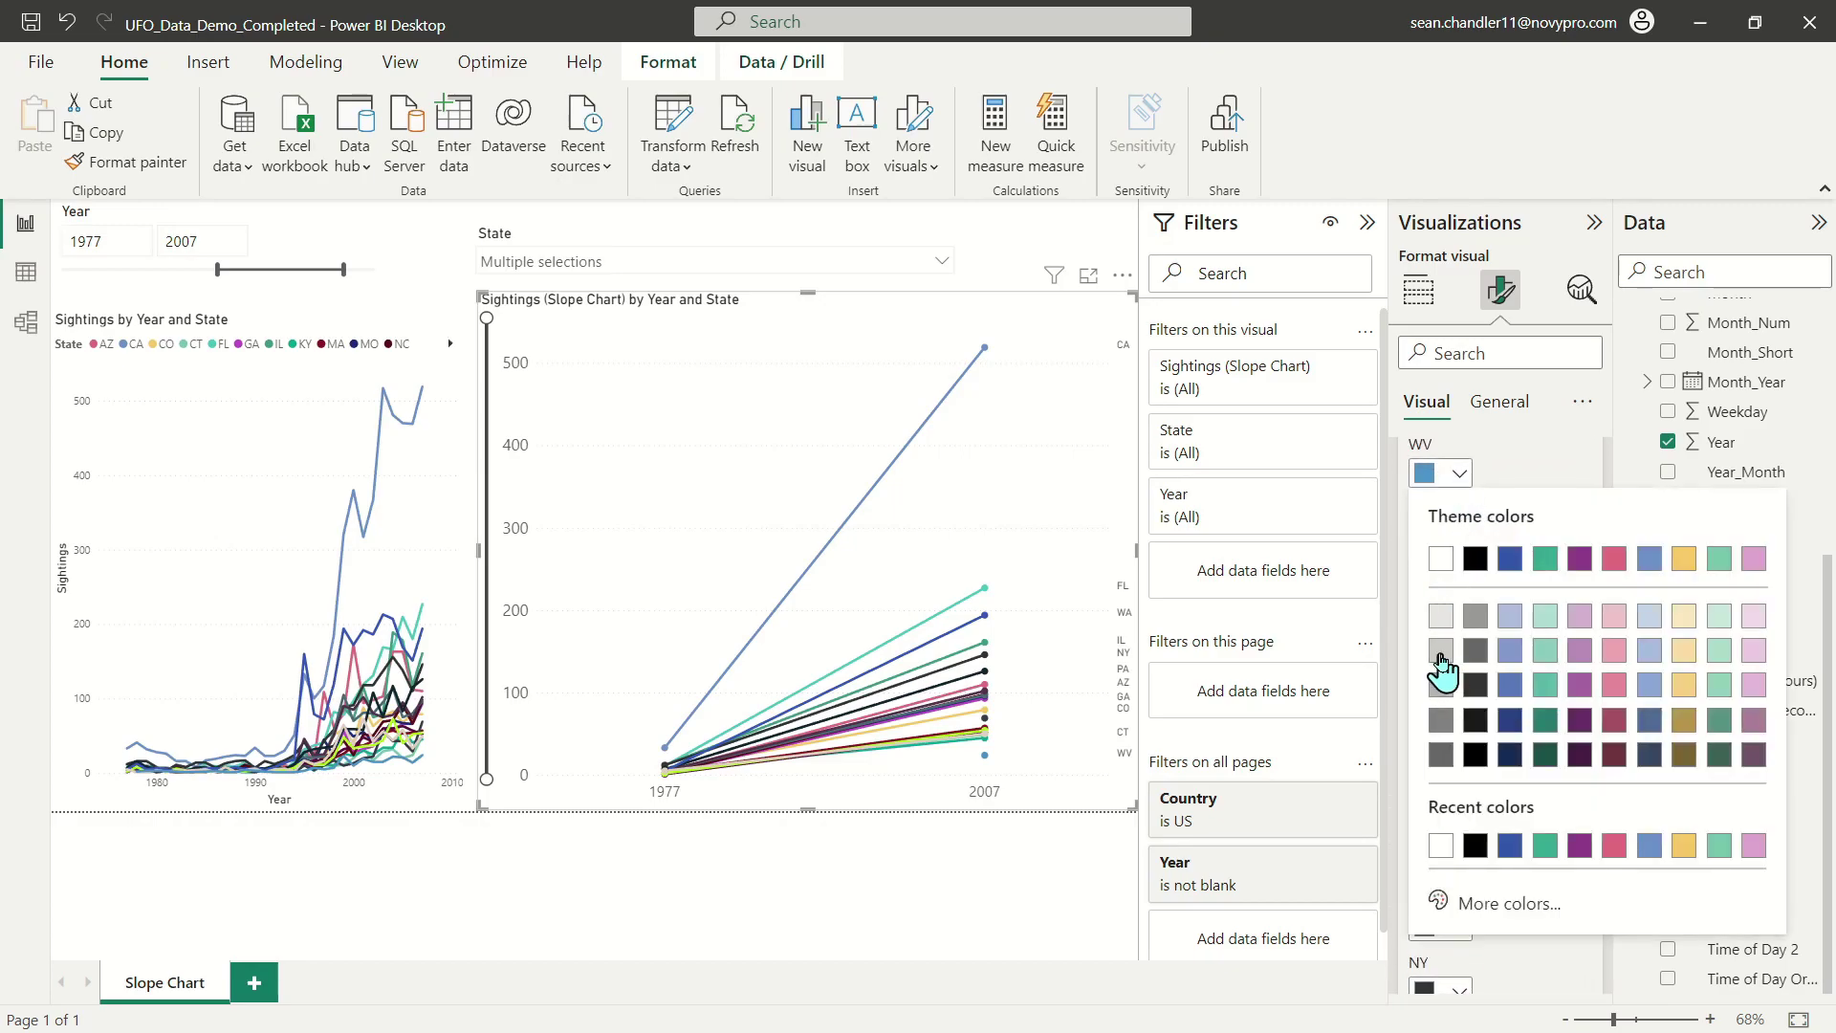
click(1442, 653)
click(1453, 536)
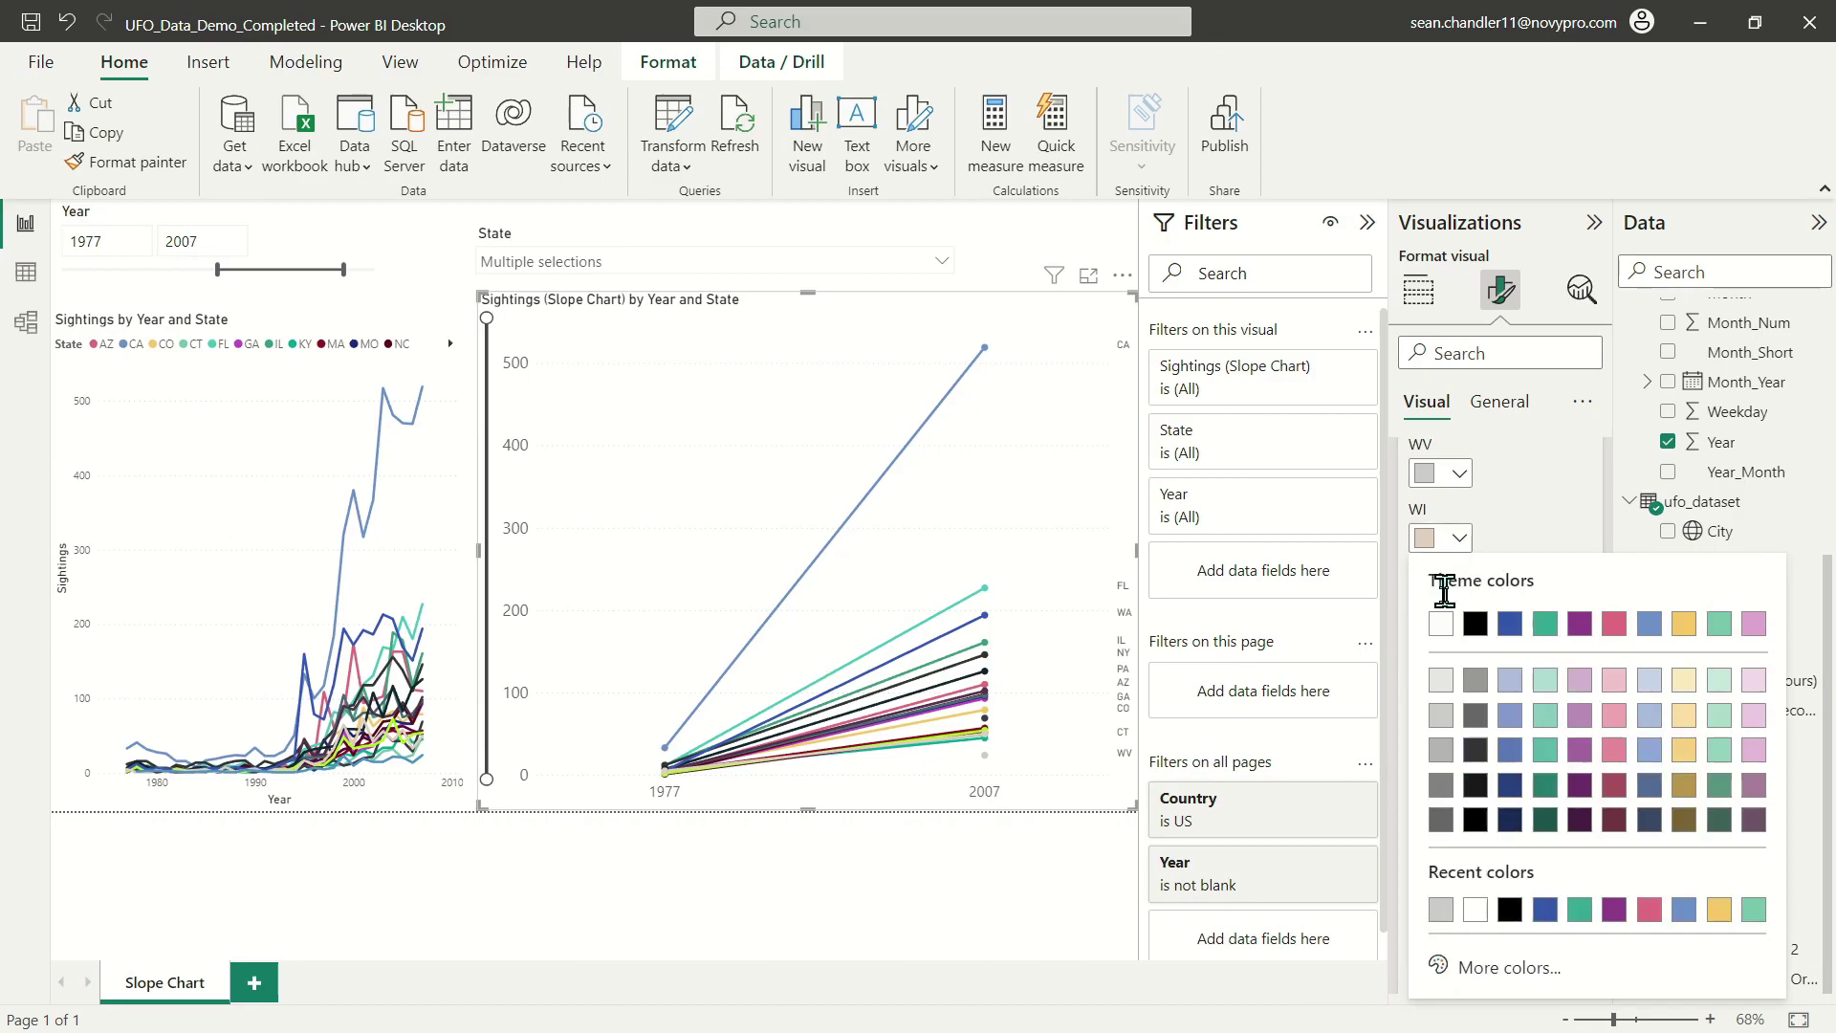
click(1441, 716)
click(1440, 603)
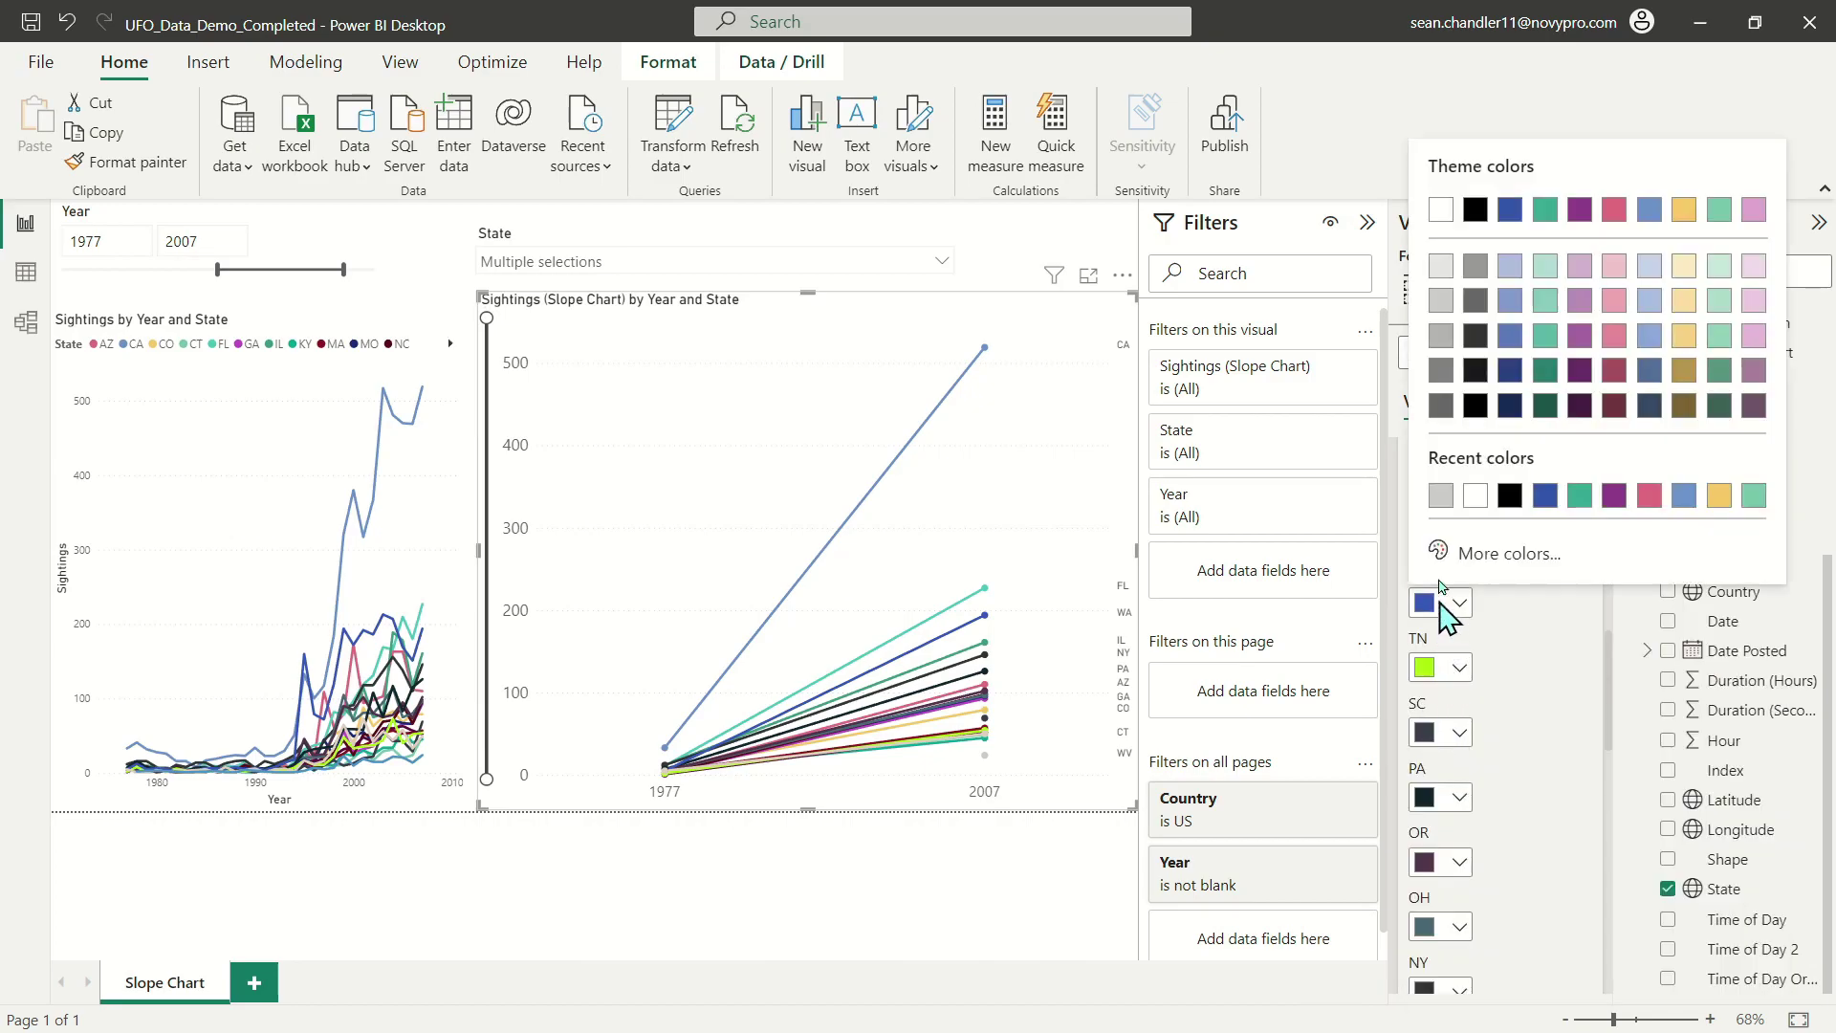
click(1439, 311)
click(1431, 671)
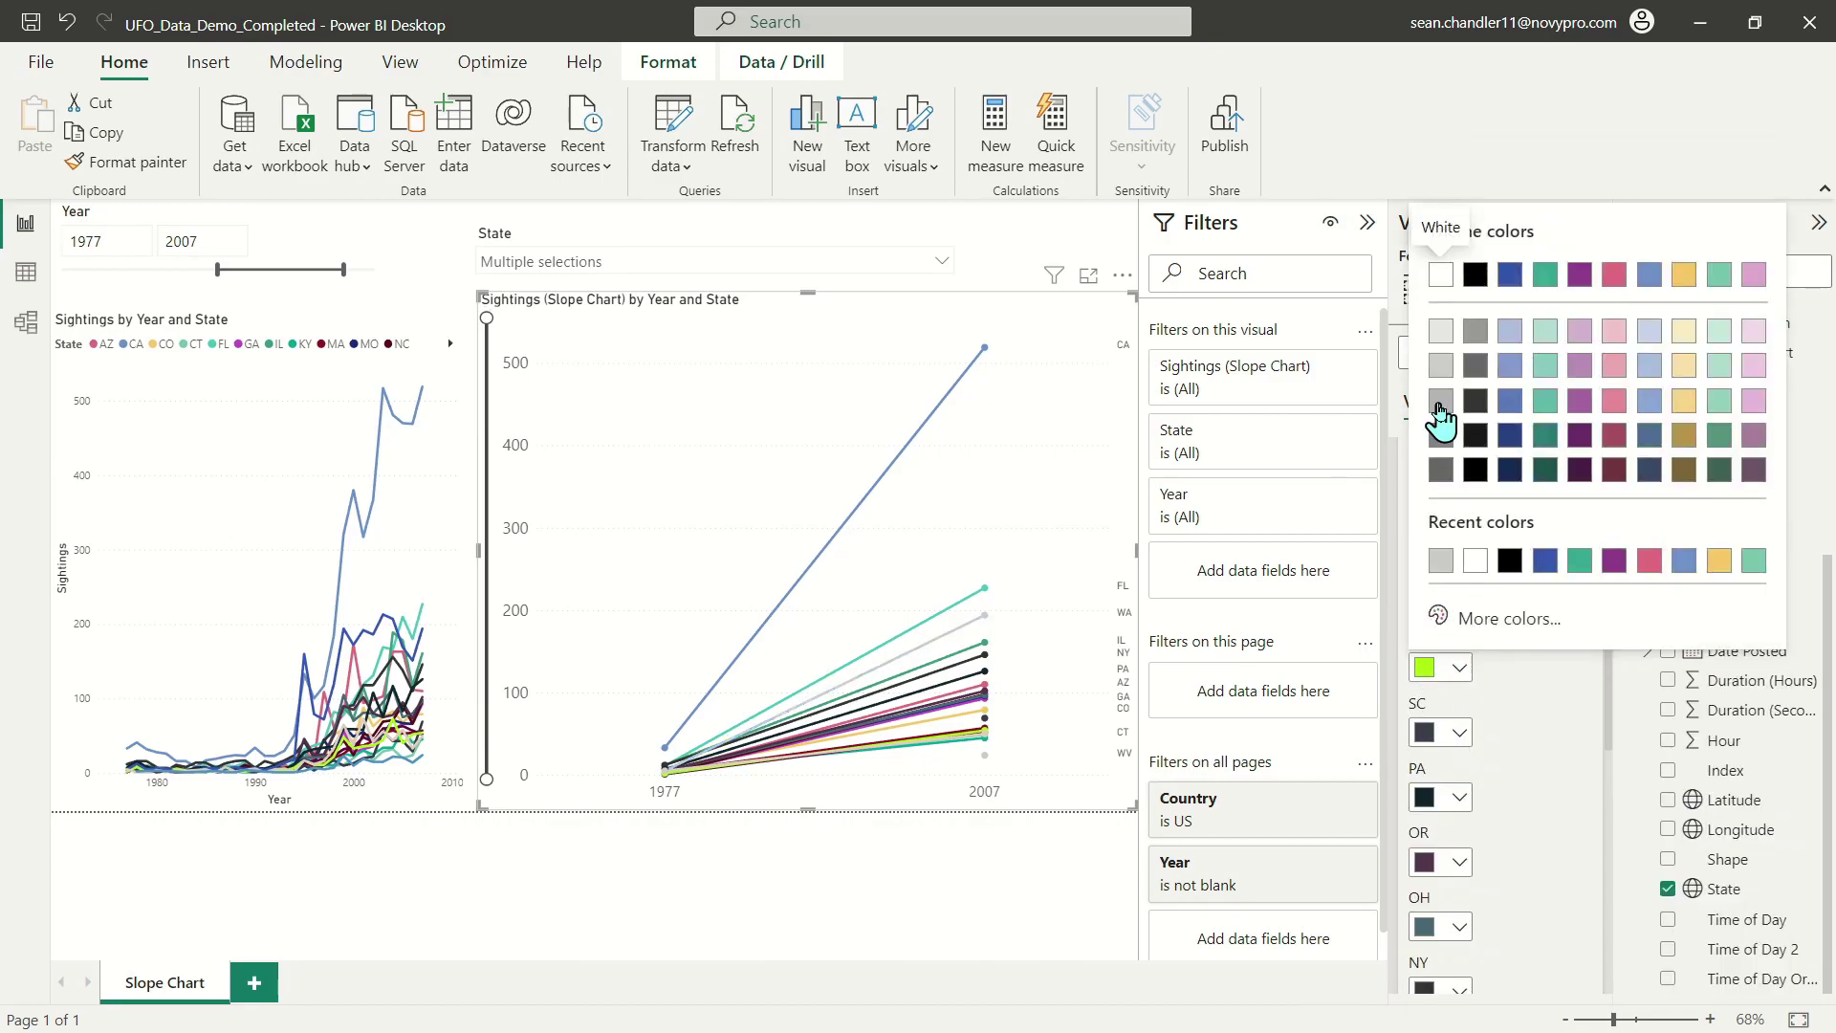
click(1441, 366)
click(1439, 472)
click(1434, 434)
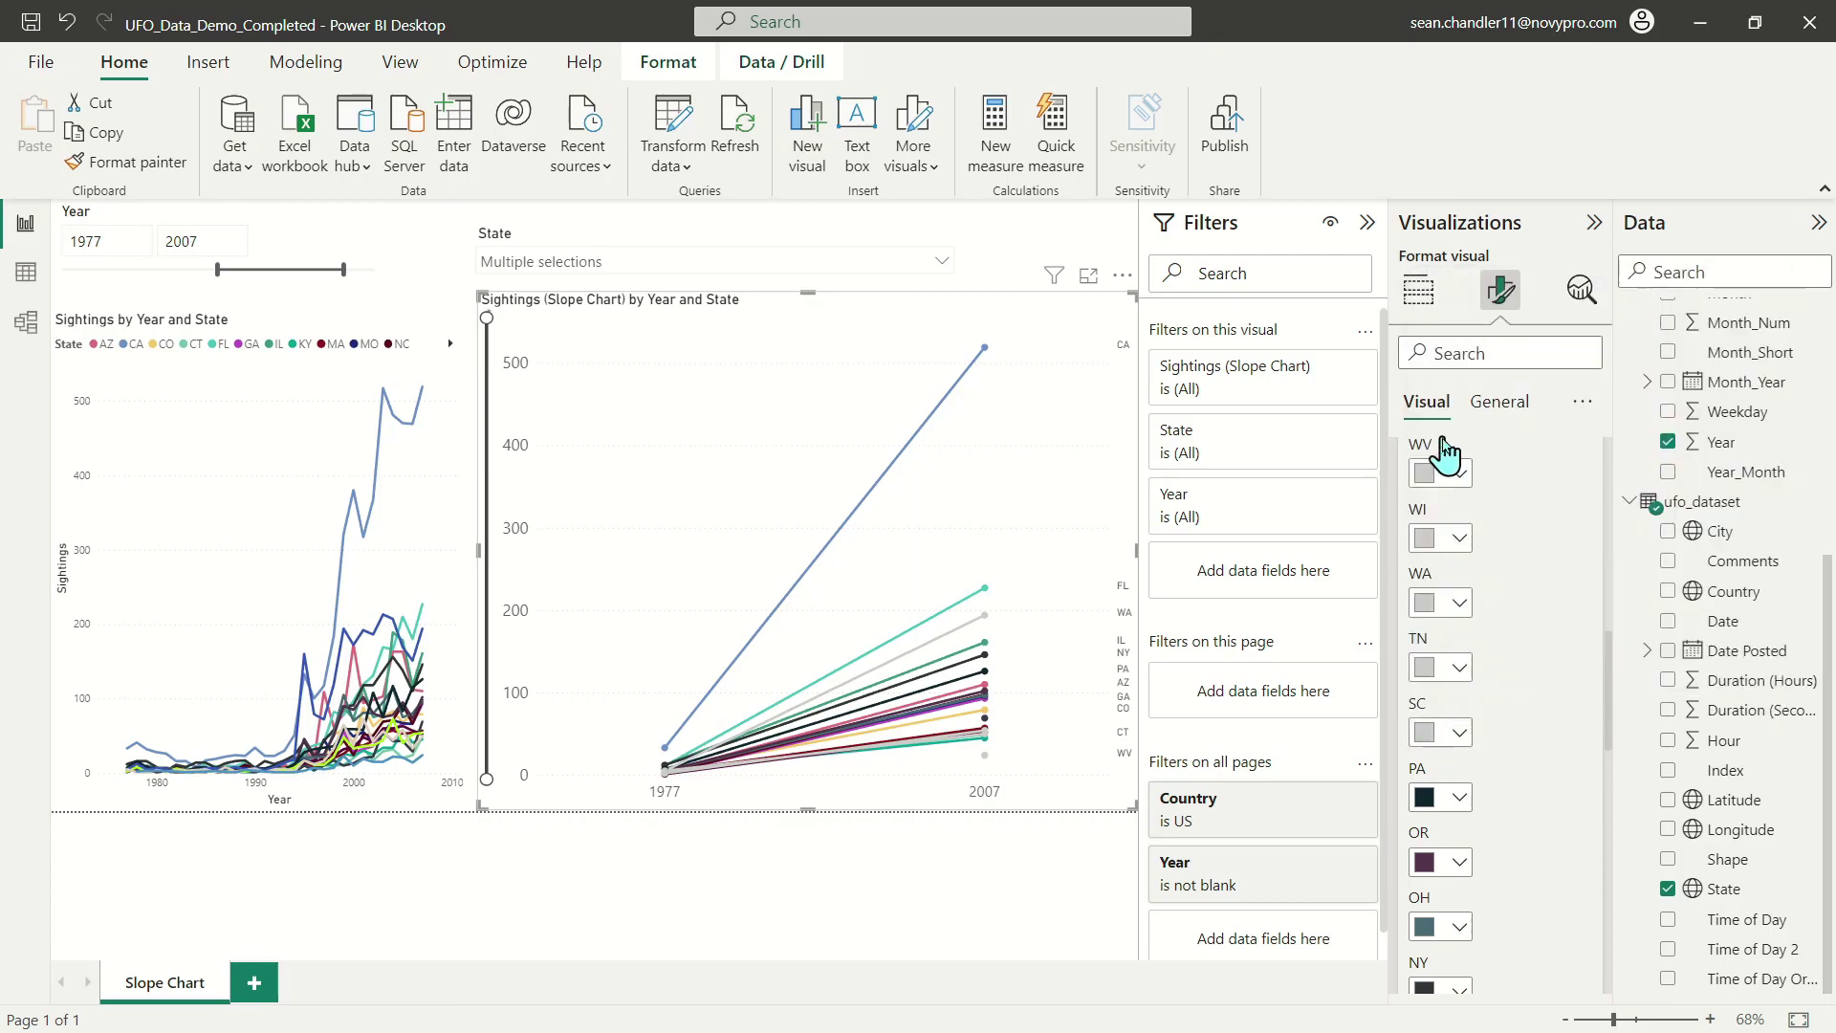
click(1440, 798)
click(1439, 495)
Set the OR, OH, NY, NJ, NC, MO, KY, MA, IL and GA lines to light grey.
scroll(1496, 594, down, 3)
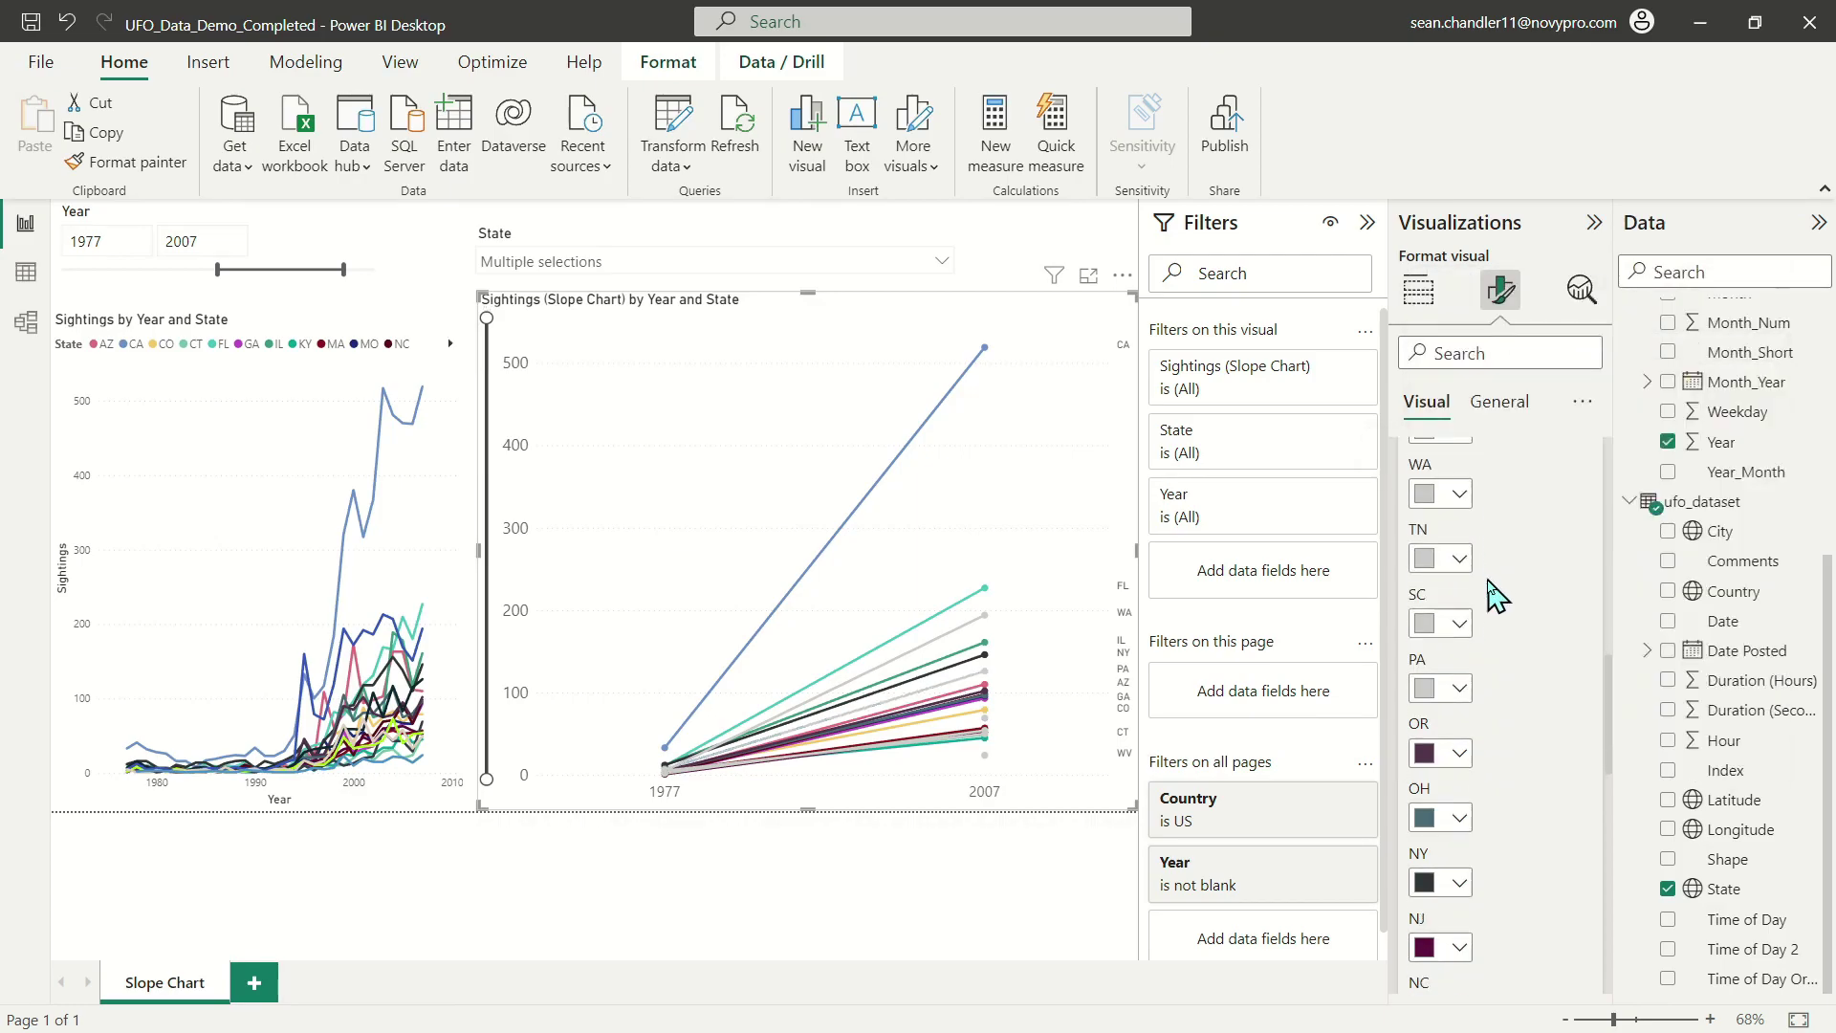
click(1439, 584)
click(1440, 283)
click(1439, 649)
click(1441, 359)
click(1442, 714)
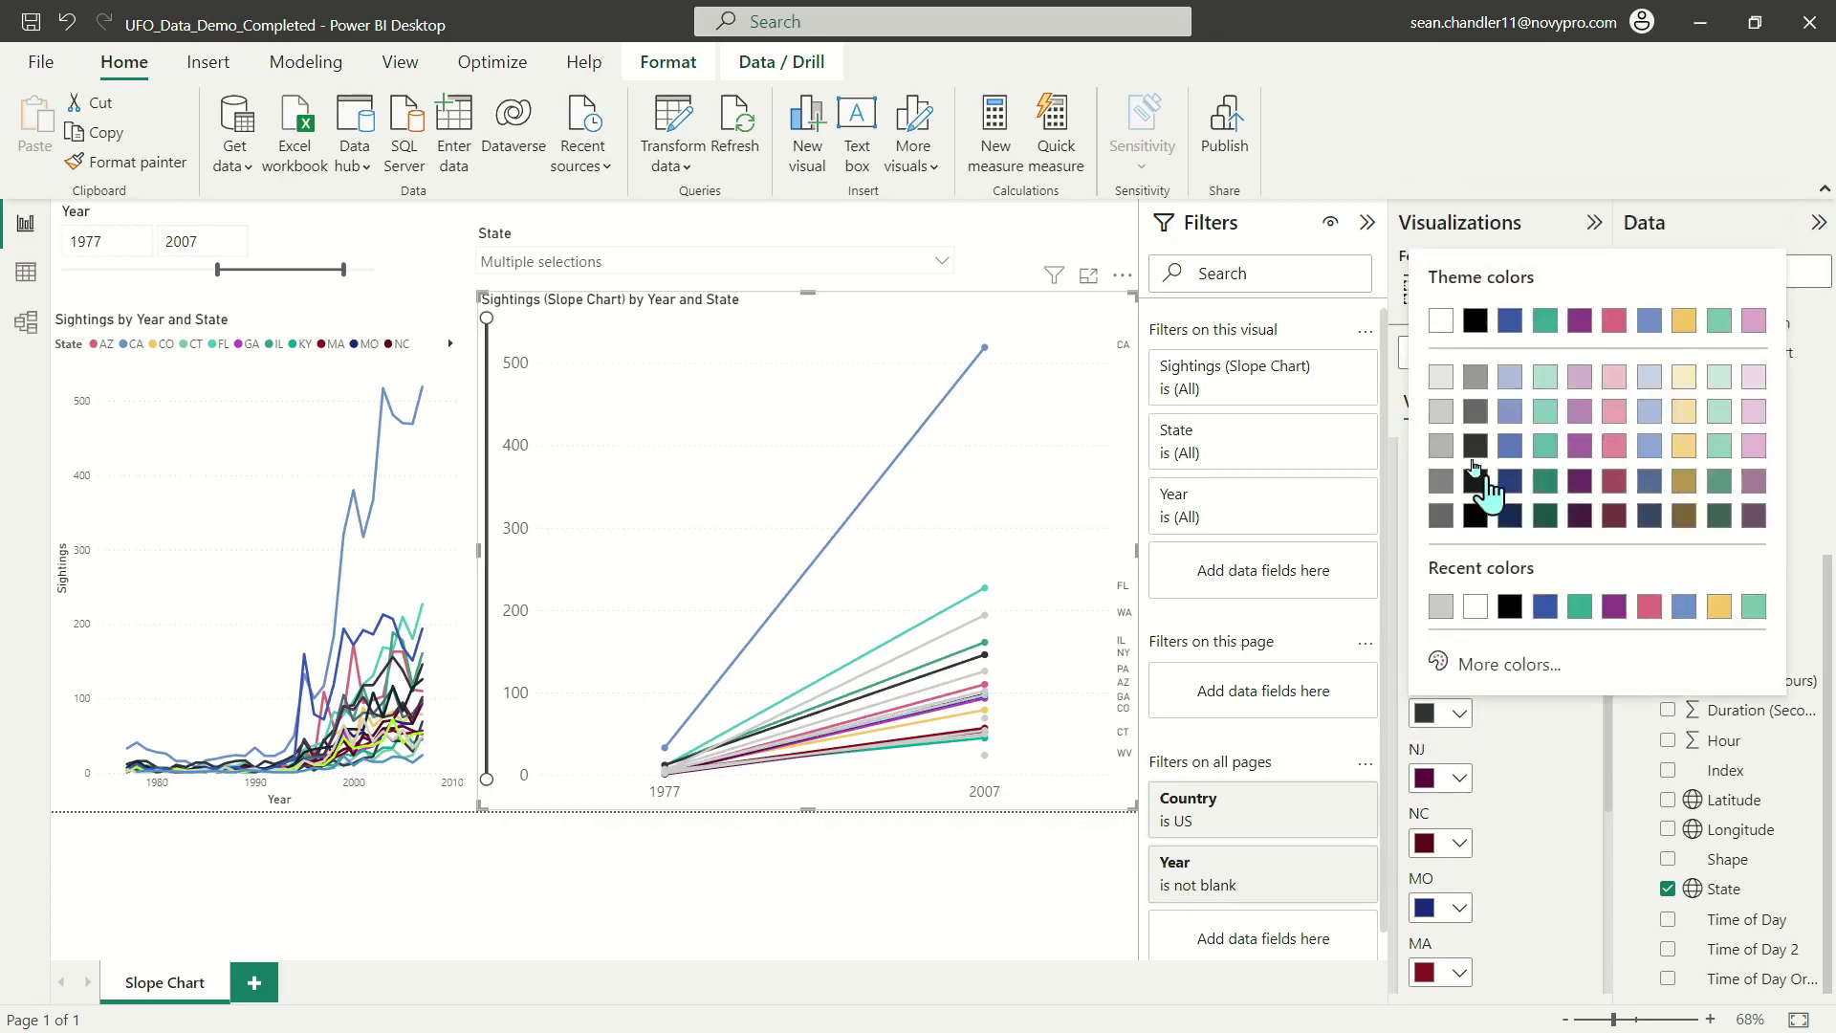
click(1441, 411)
click(1441, 777)
click(1440, 443)
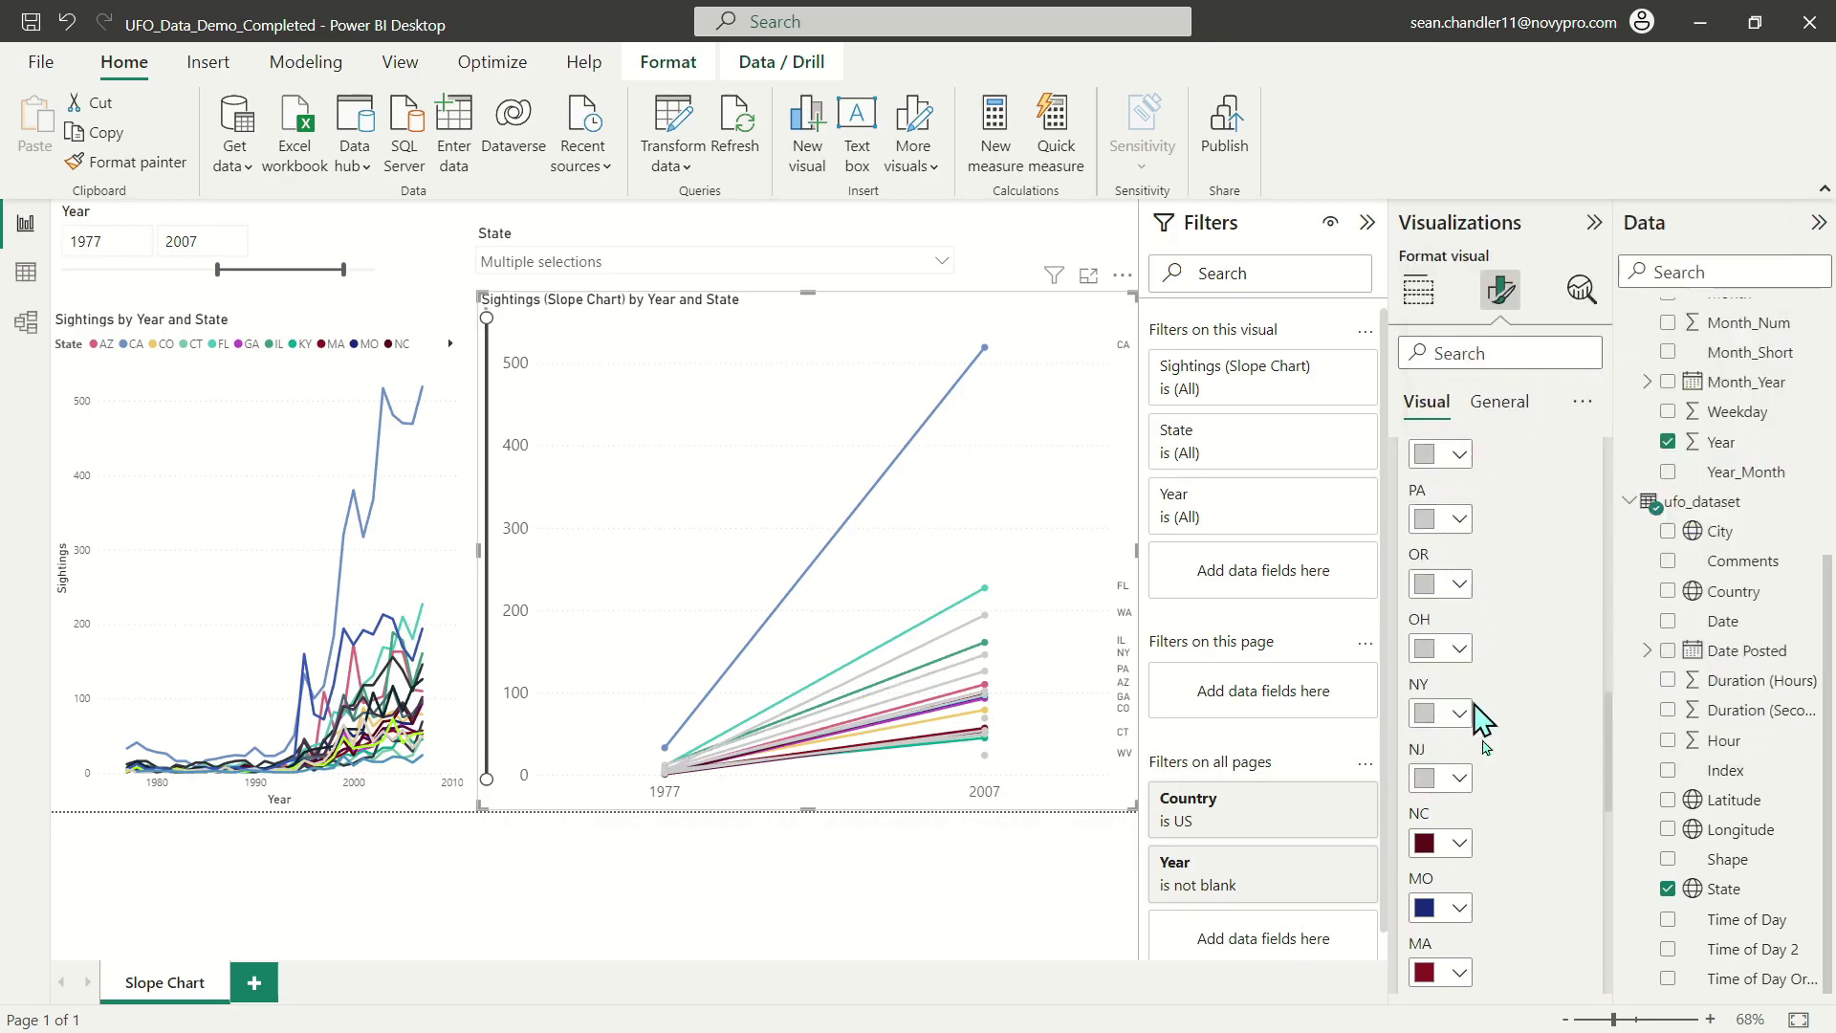
click(1425, 842)
click(1442, 565)
scroll(1439, 621, down, 3)
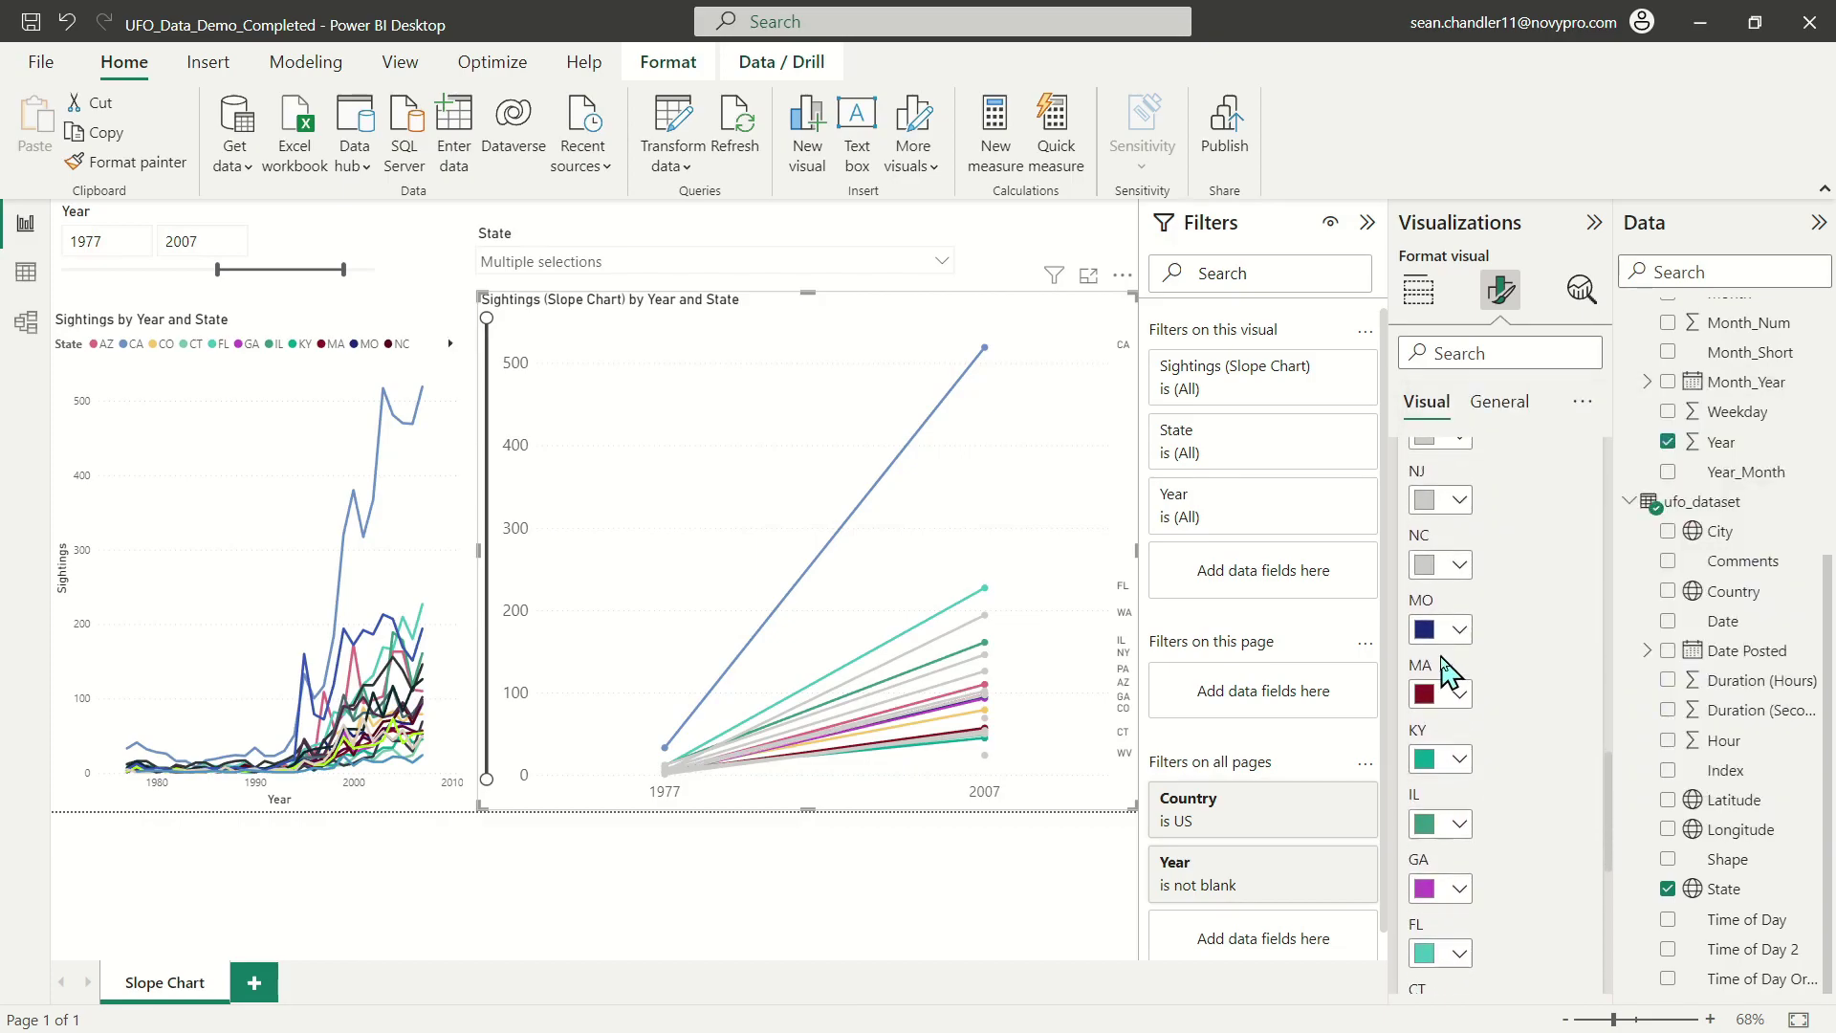
click(1432, 631)
click(1441, 316)
click(1432, 758)
click(1451, 491)
click(1434, 696)
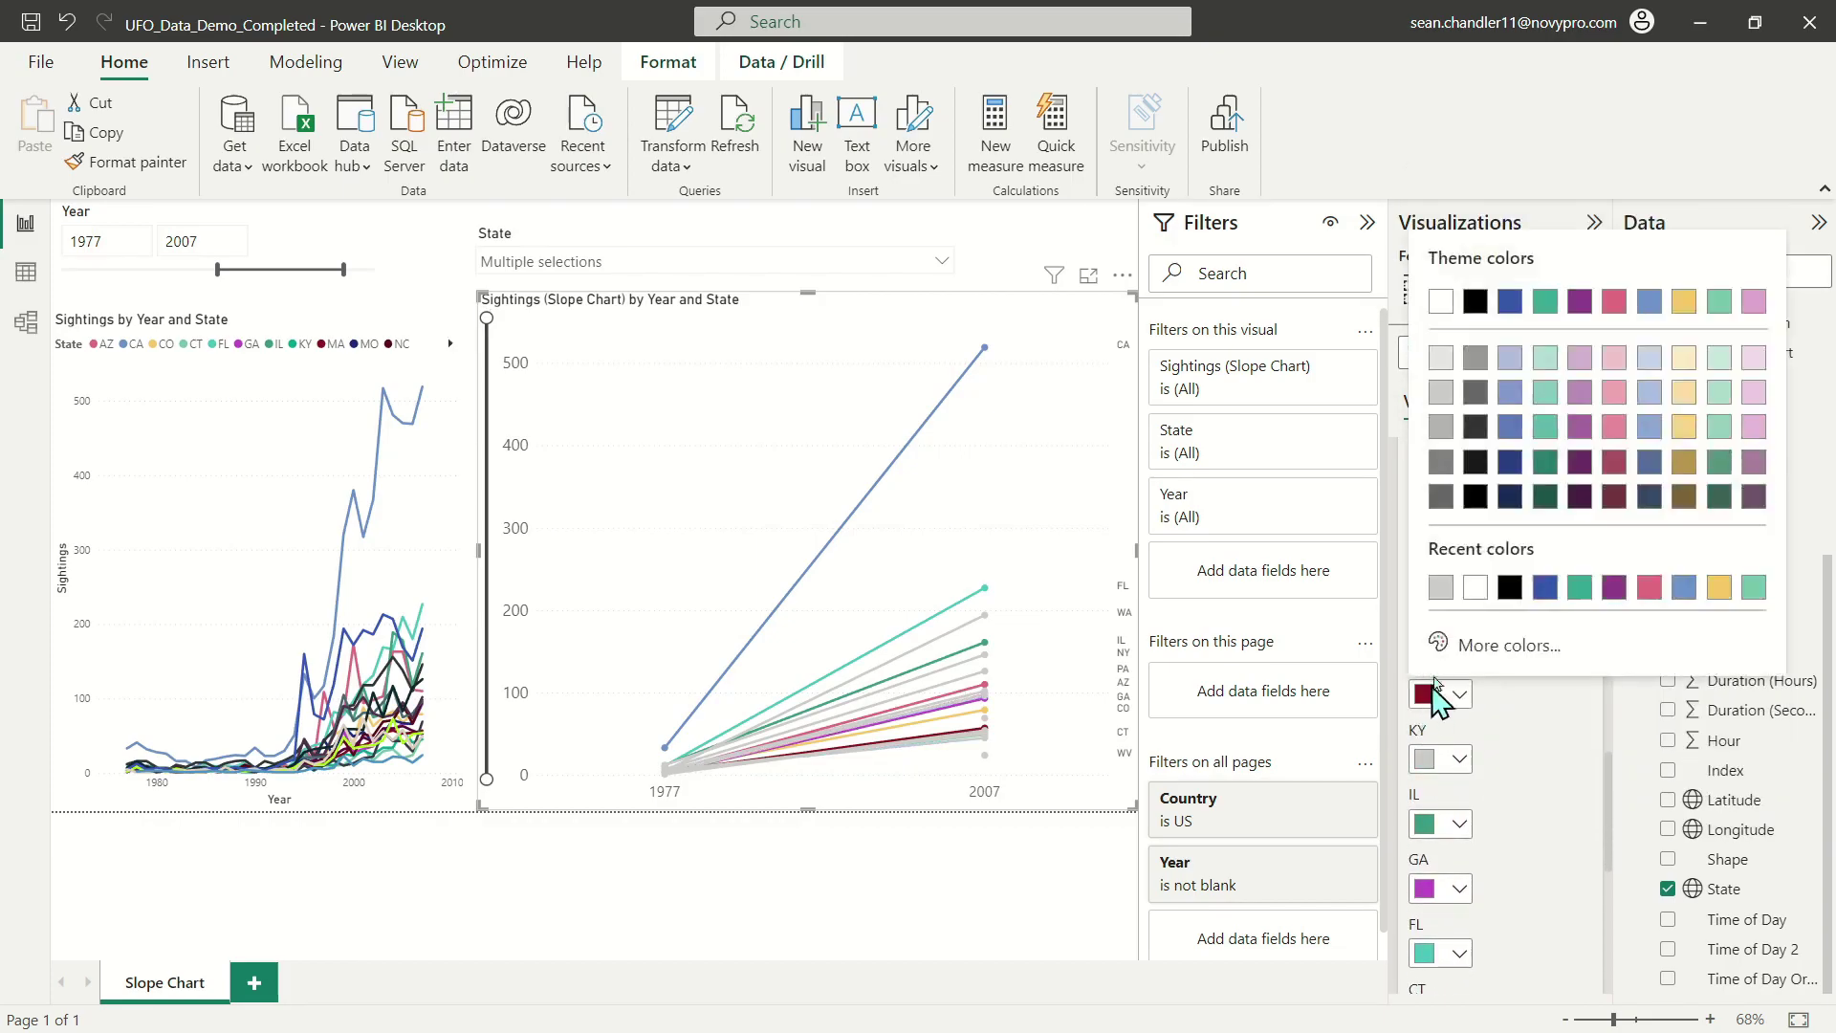
click(1446, 396)
click(1432, 824)
click(1442, 521)
click(1432, 889)
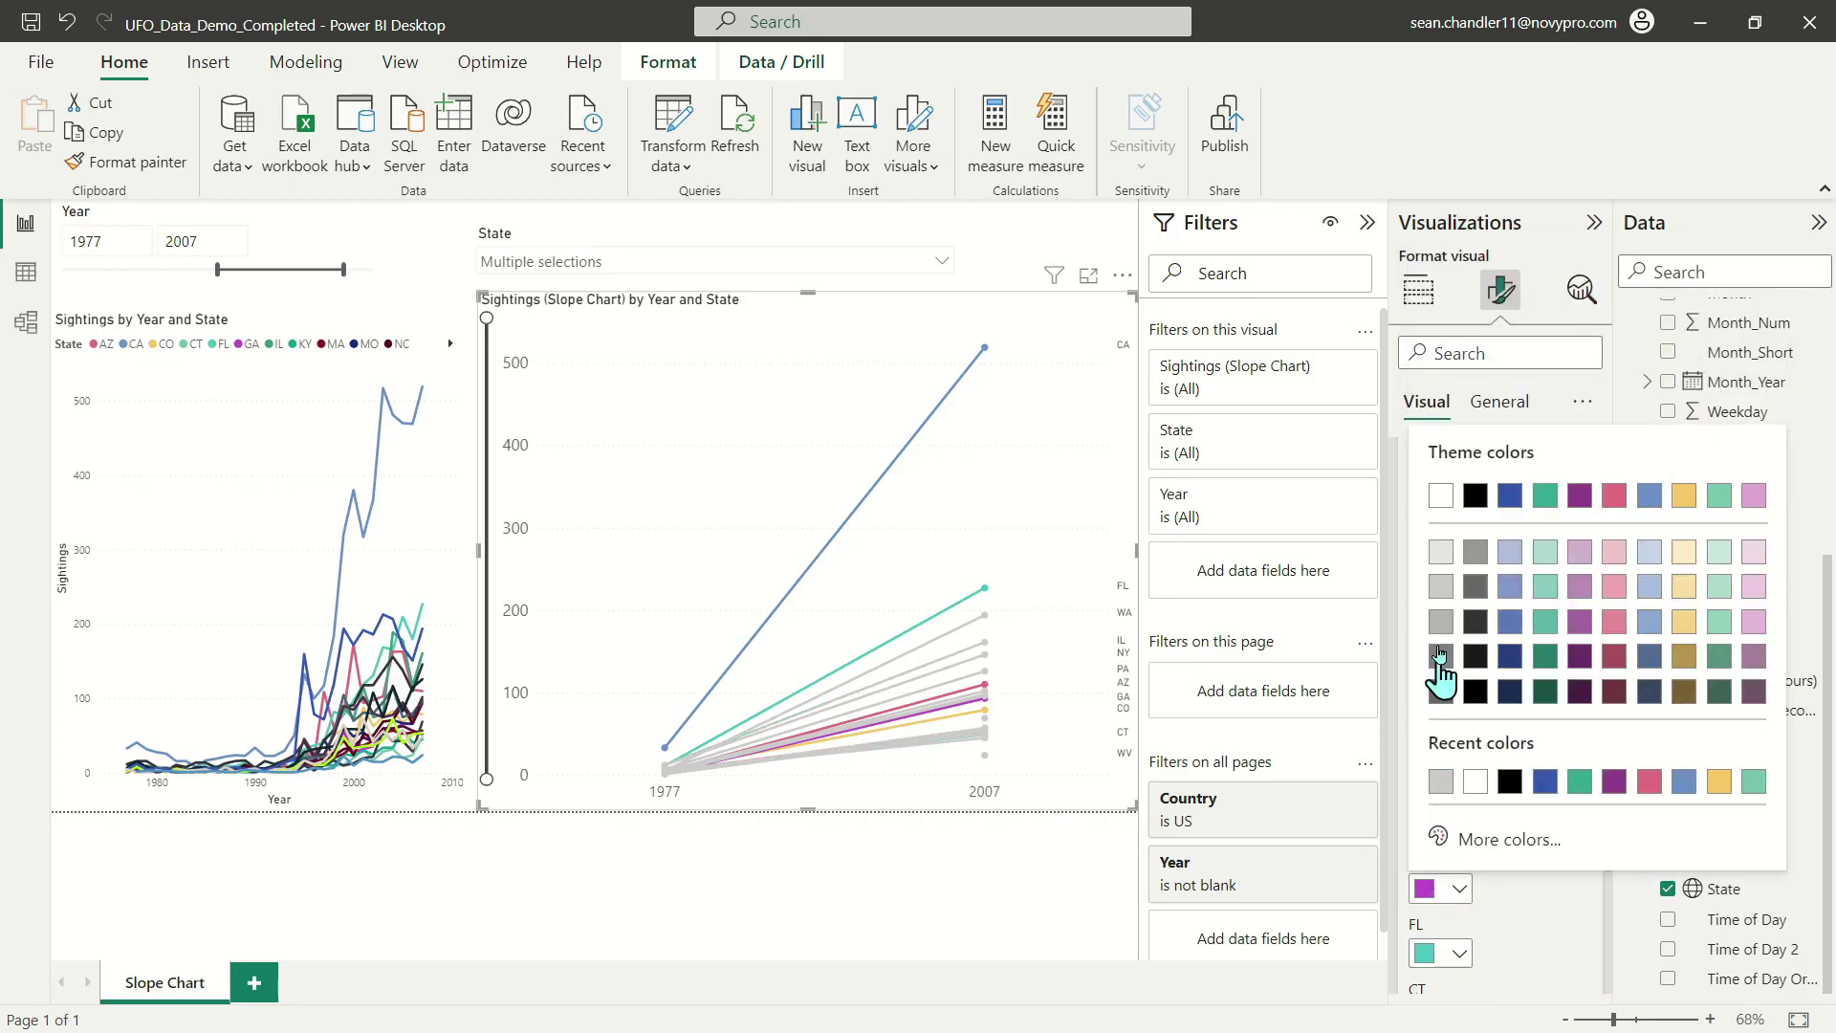
click(1442, 586)
Set the remaining CO, AZ, CA and FL lines to light grey.
scroll(1463, 688, down, 5)
click(1442, 528)
click(1440, 685)
click(1455, 656)
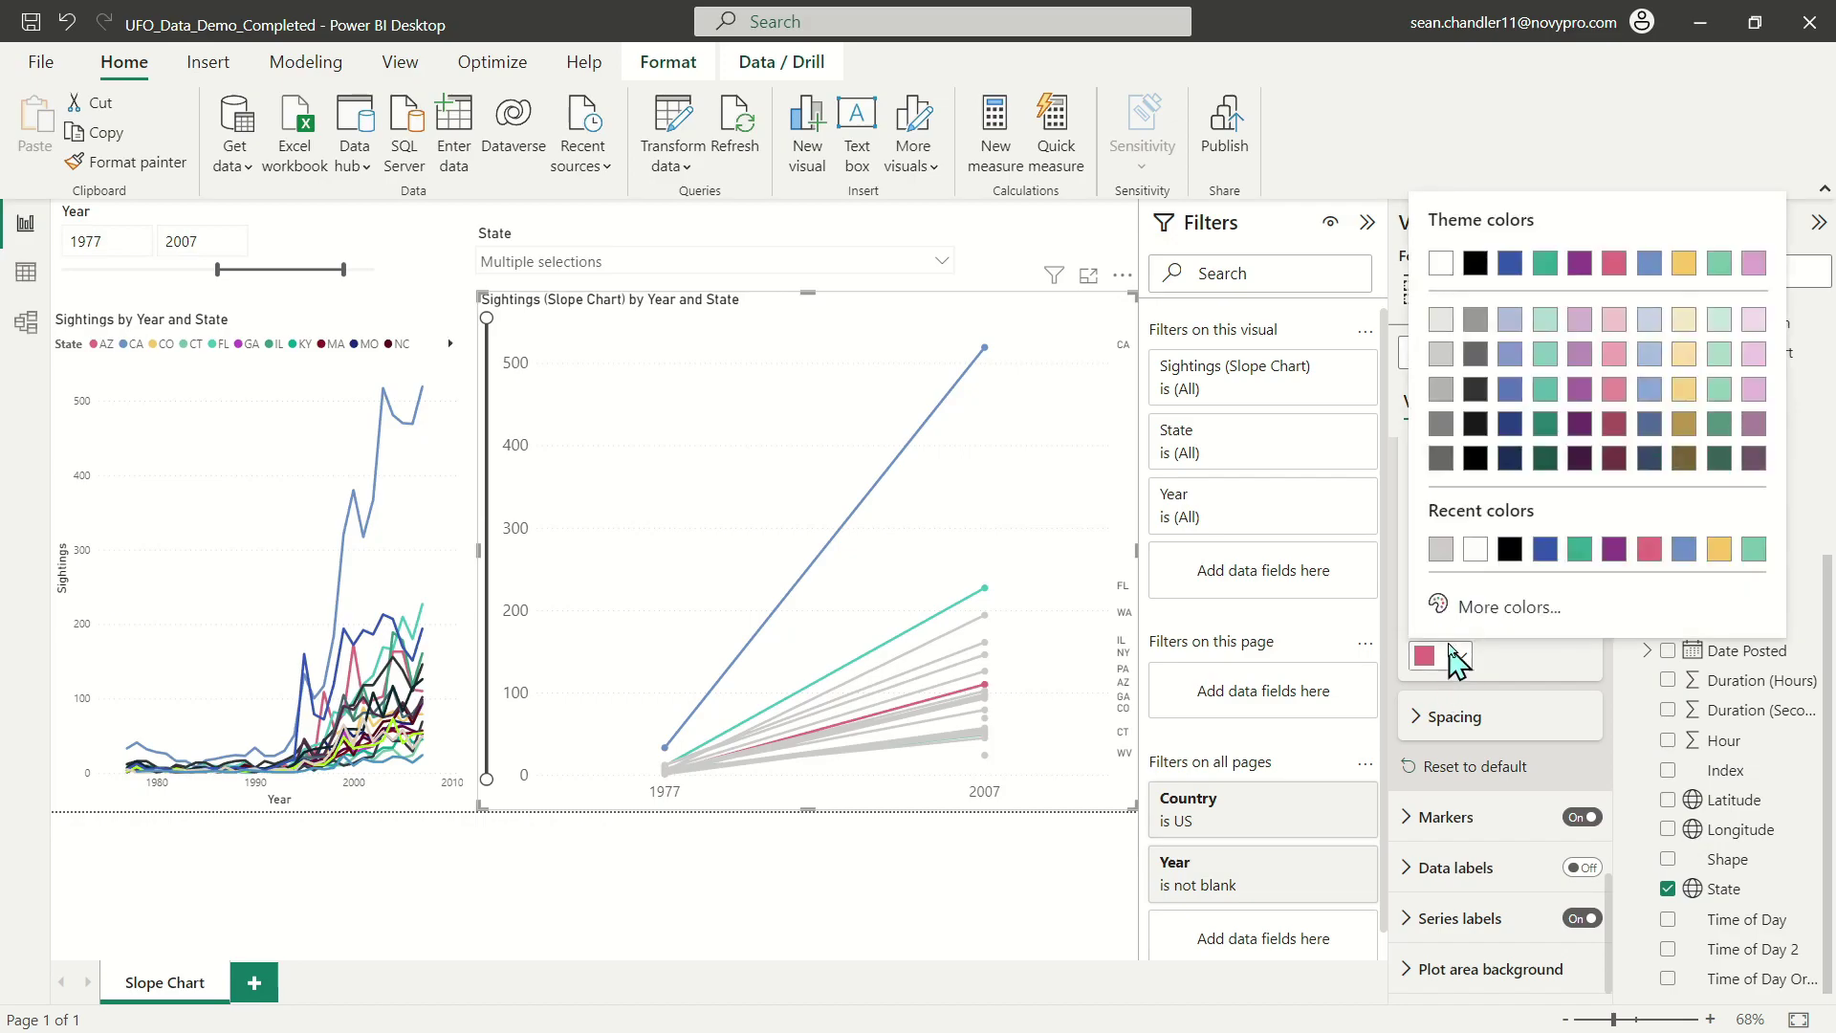
click(1452, 389)
click(1440, 592)
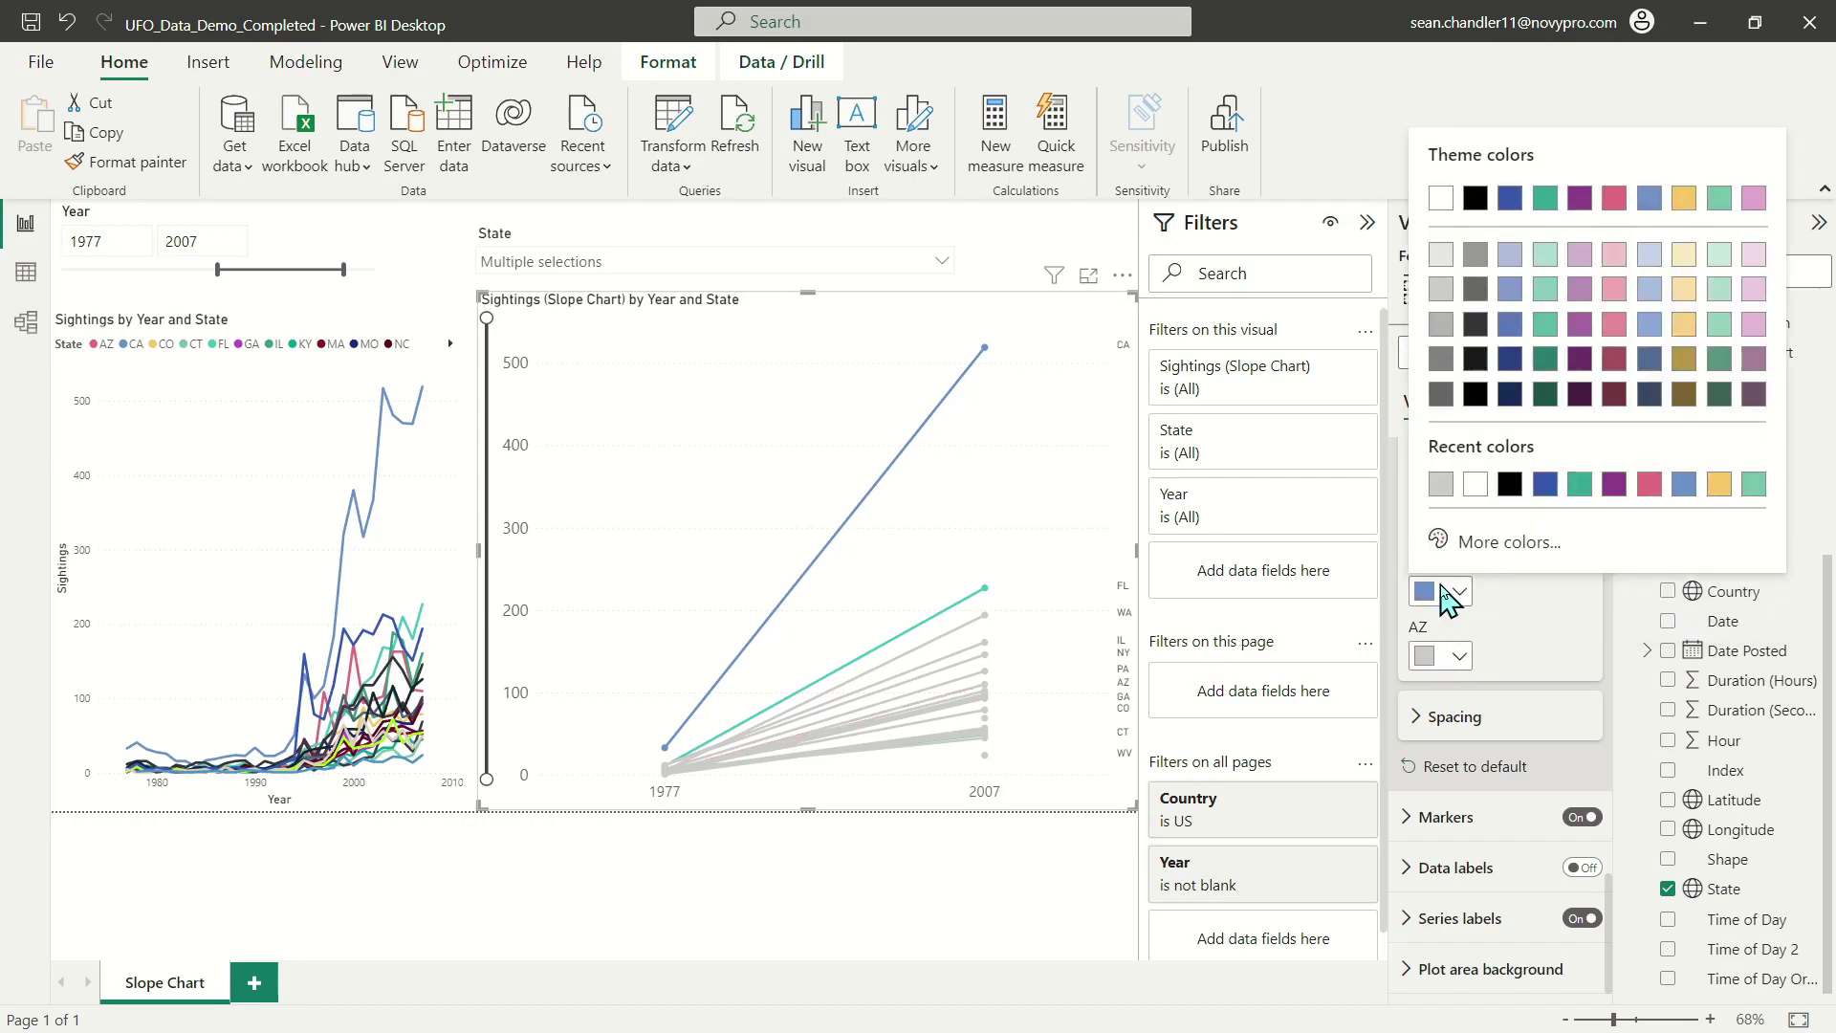
click(1438, 288)
click(1442, 462)
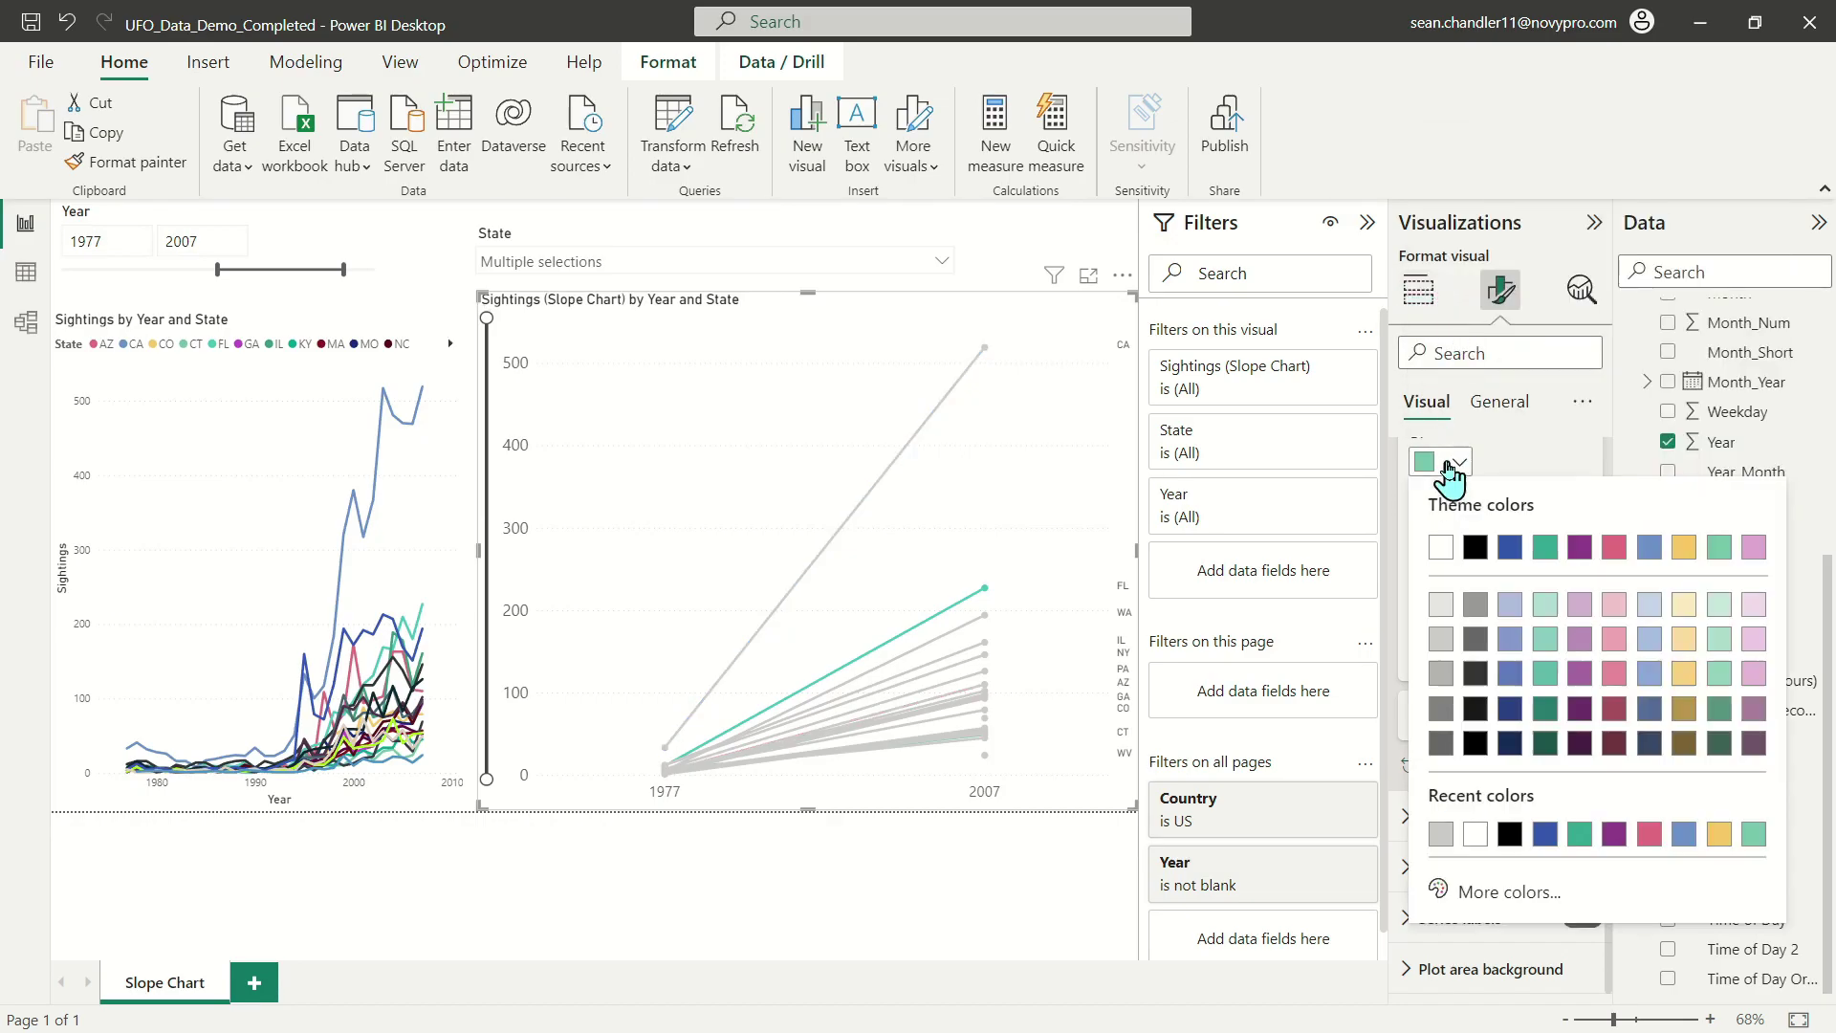
click(1442, 641)
scroll(1488, 558, up, 3)
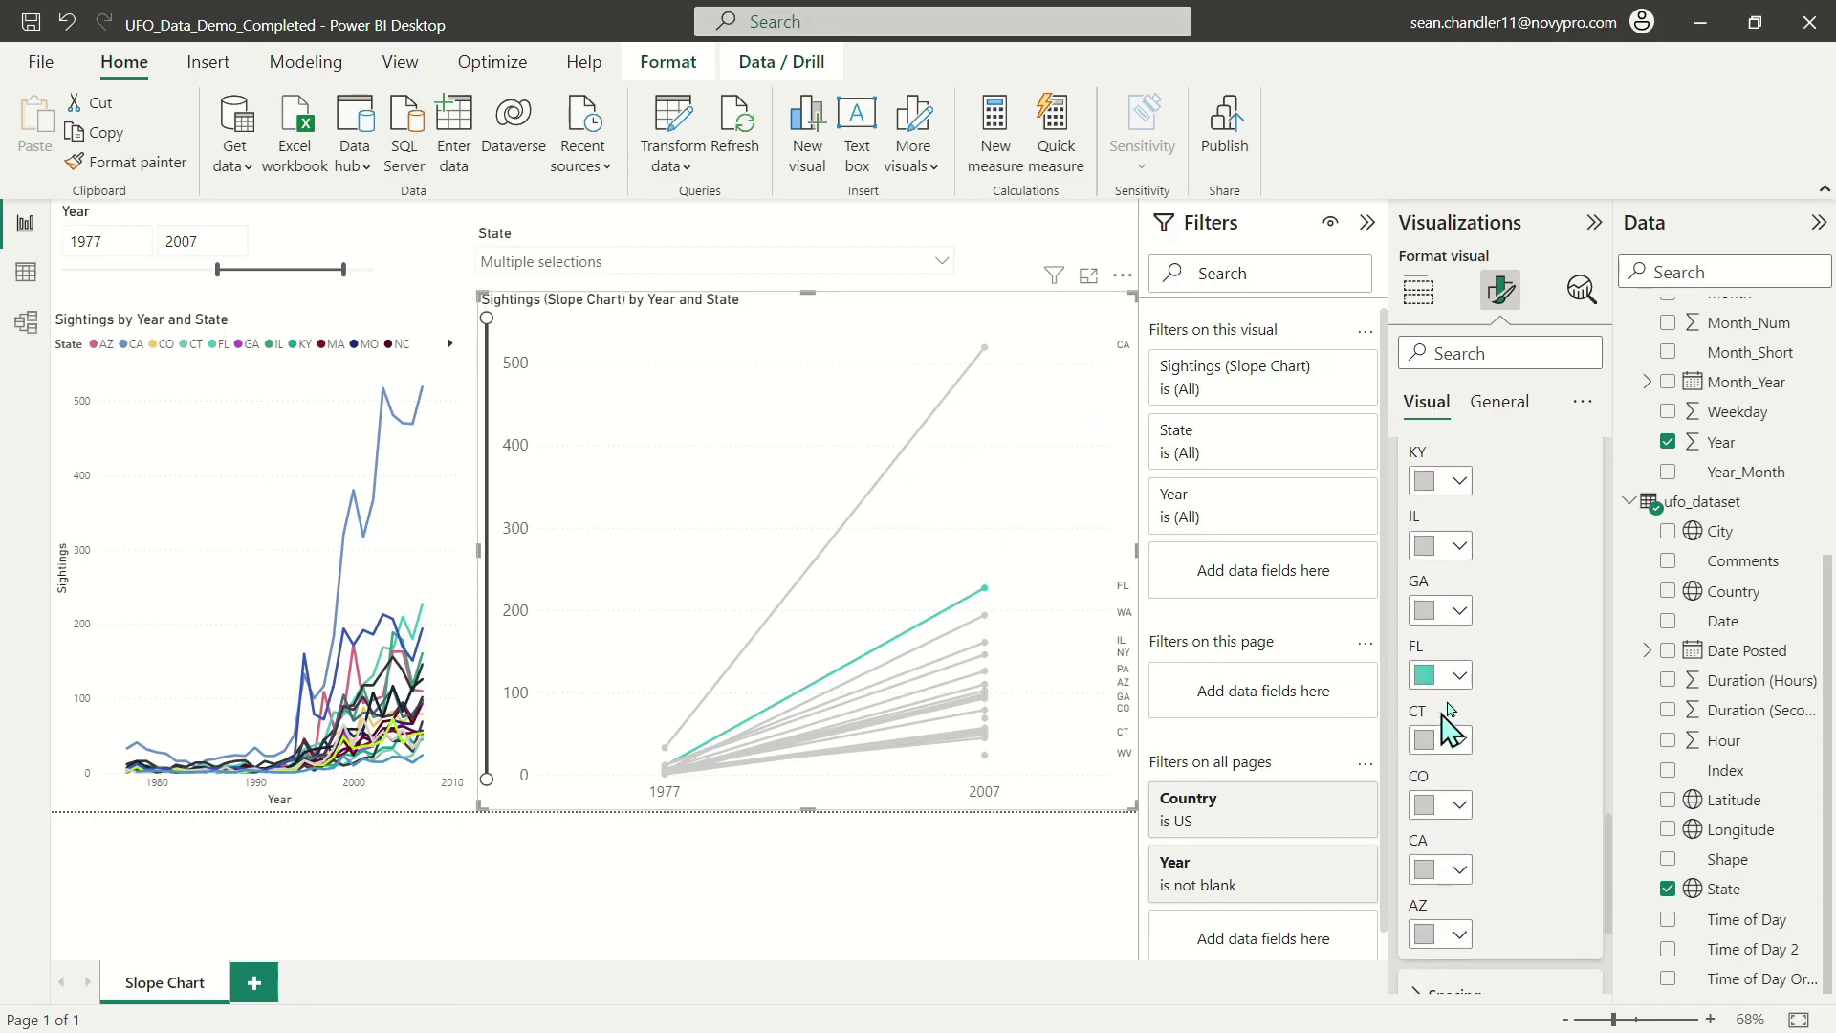
click(1442, 675)
click(1441, 373)
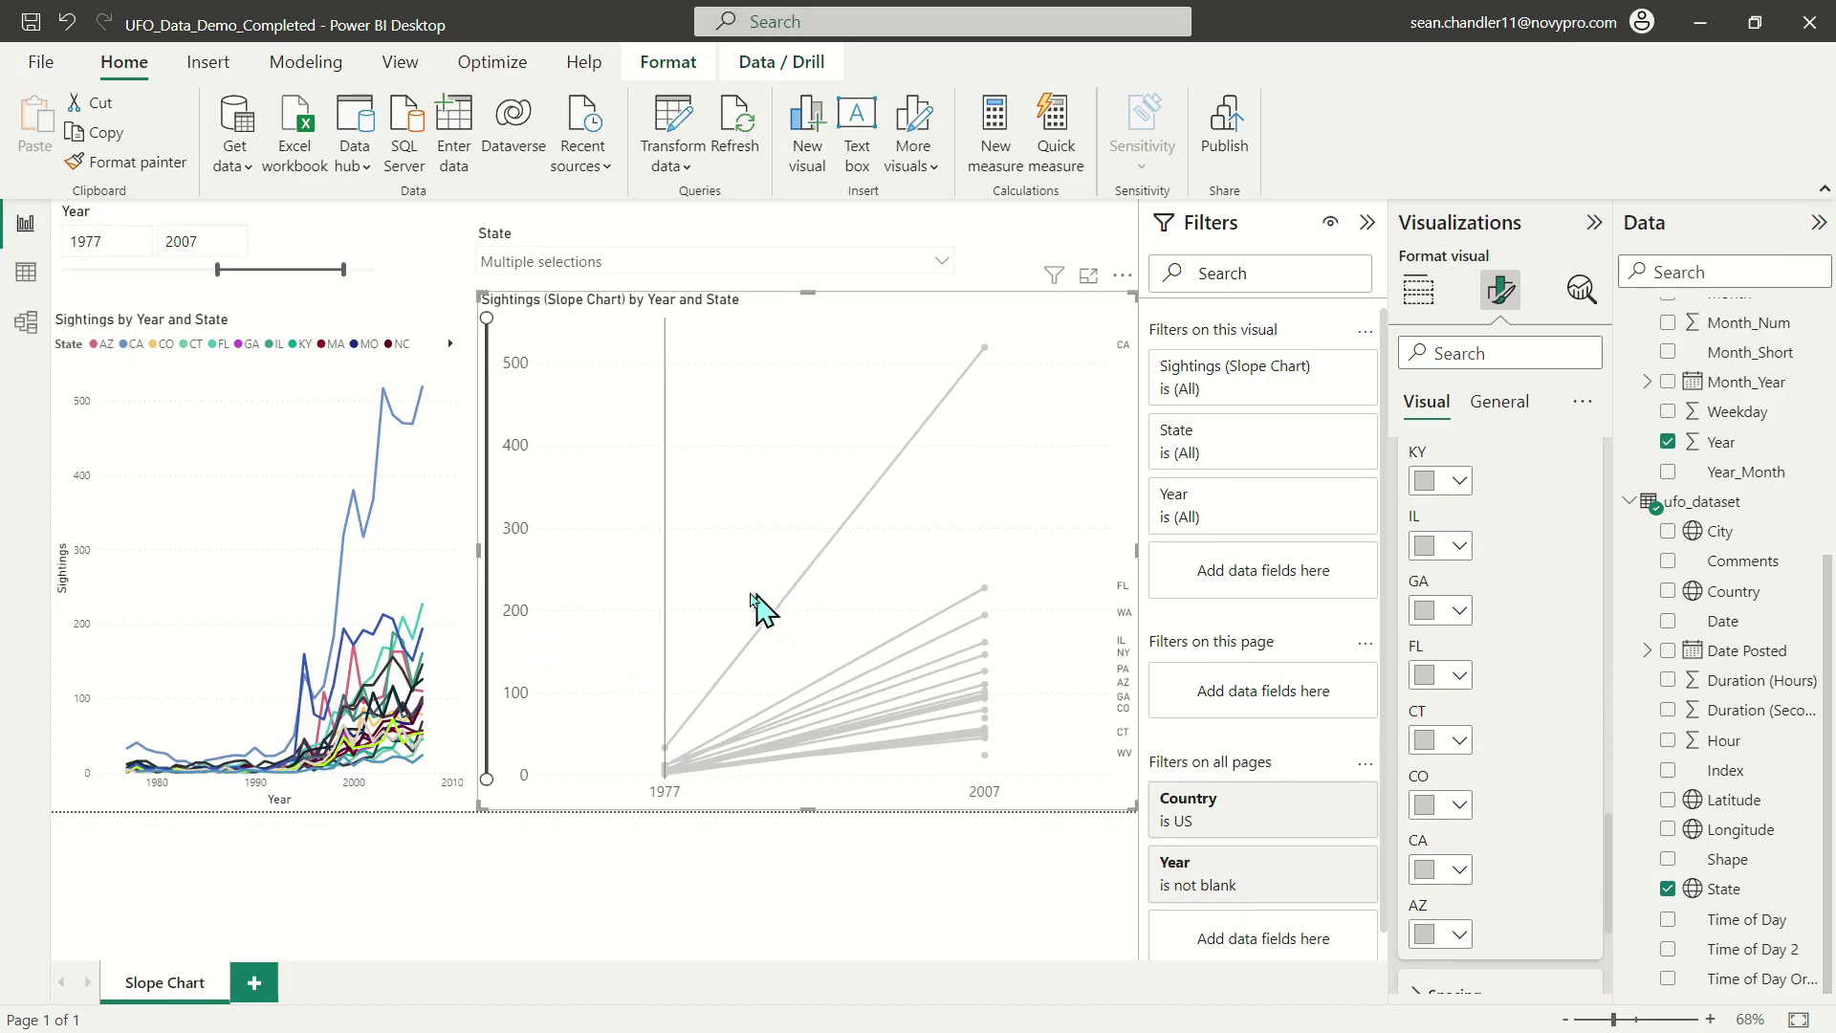
scroll(1473, 641, up, 10)
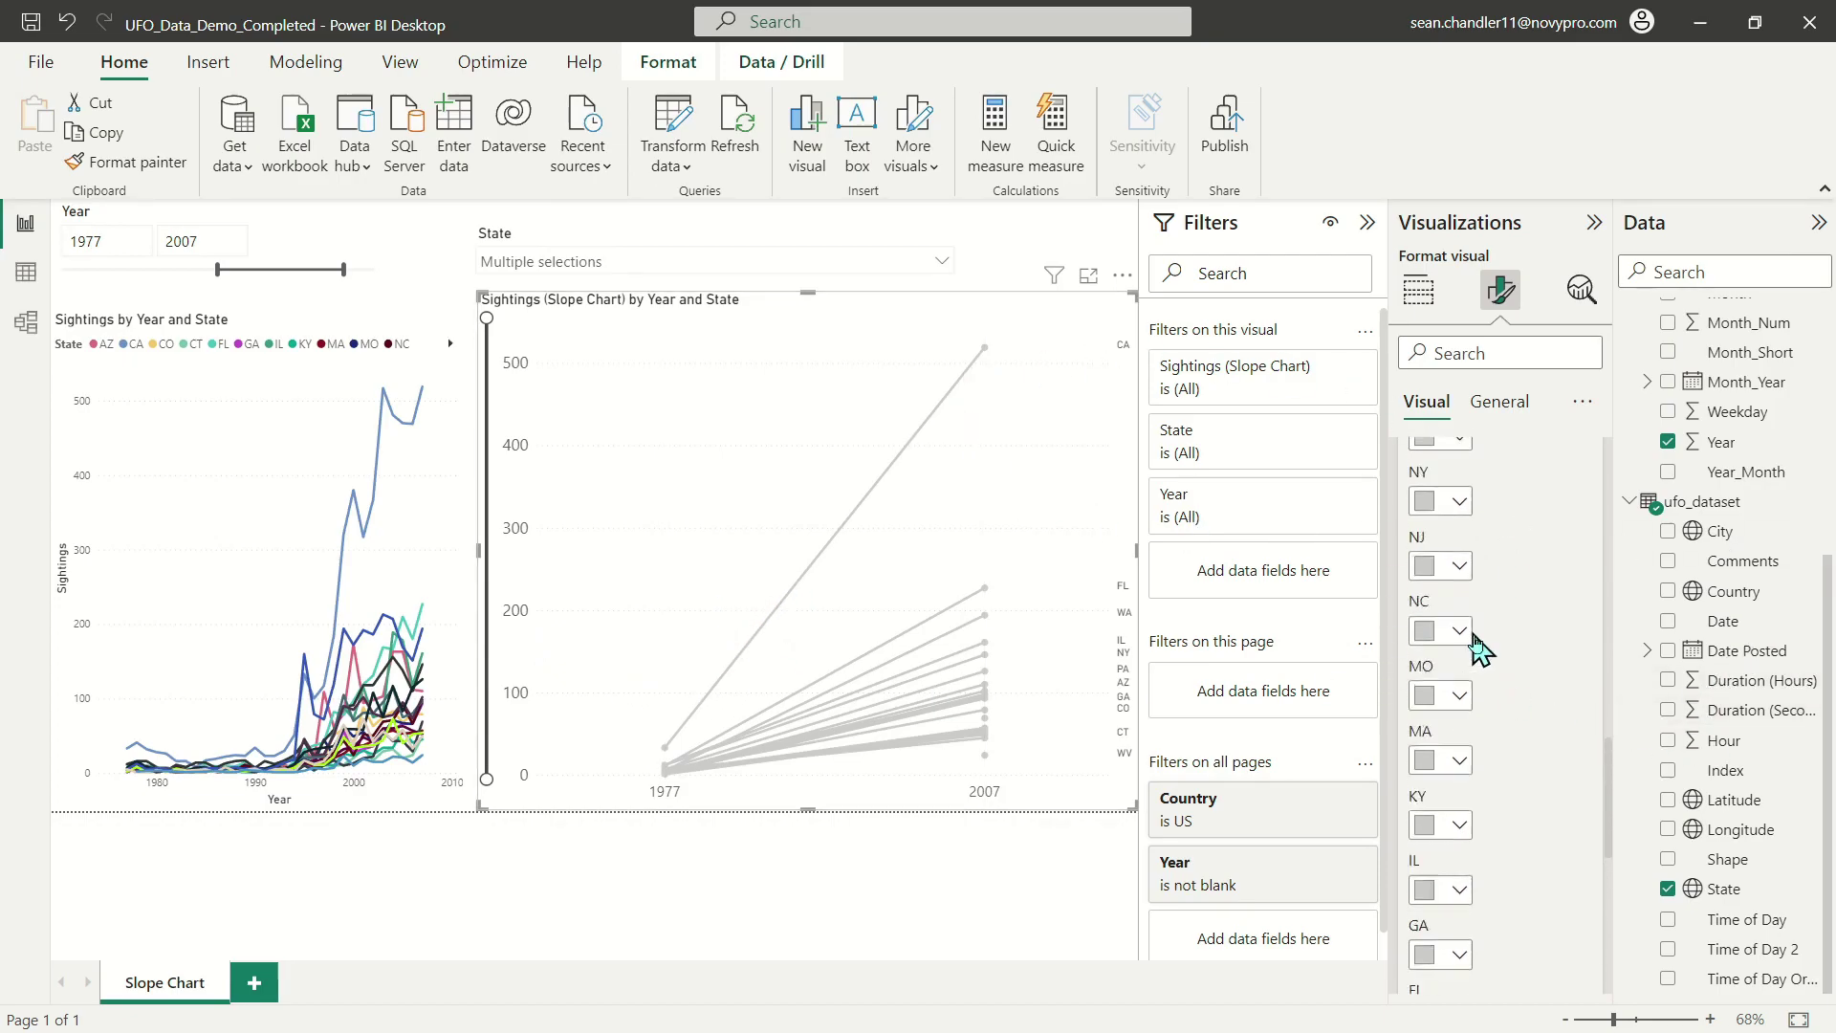
scroll(1477, 793, down, 4)
scroll(1508, 773, down, 1)
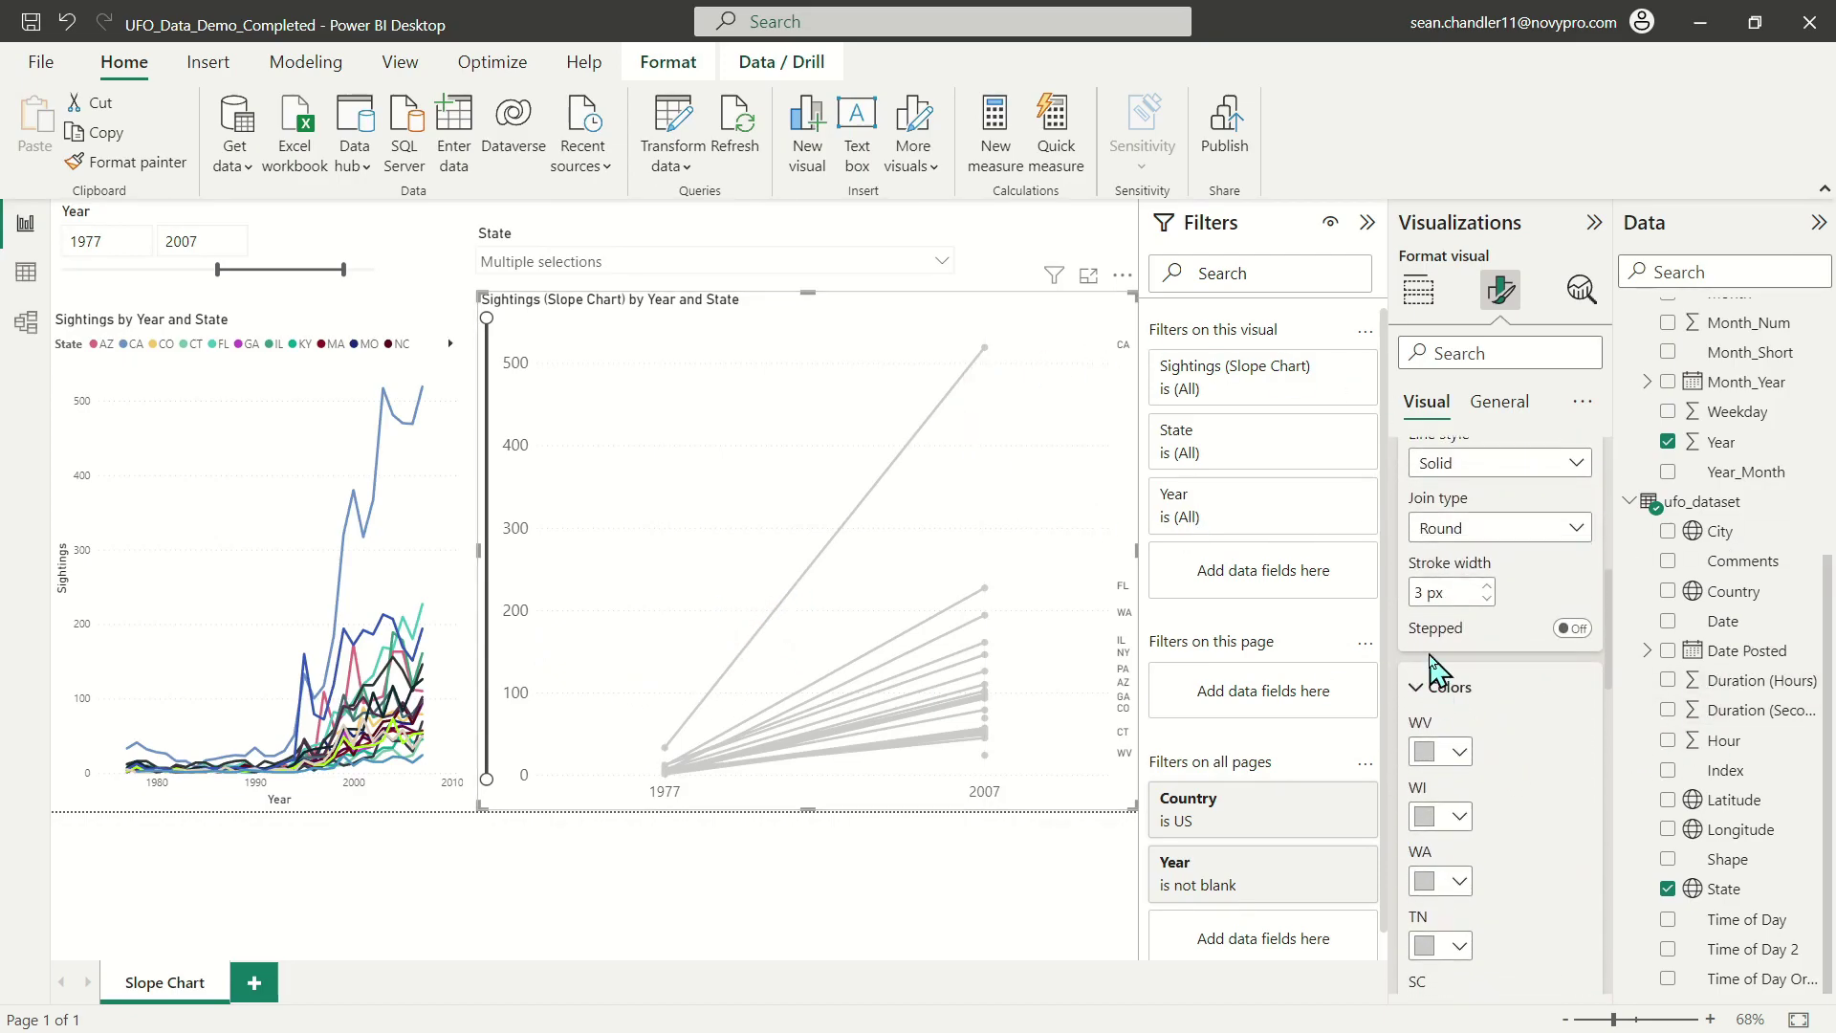
Colour the KY series line dark blue.
click(1444, 688)
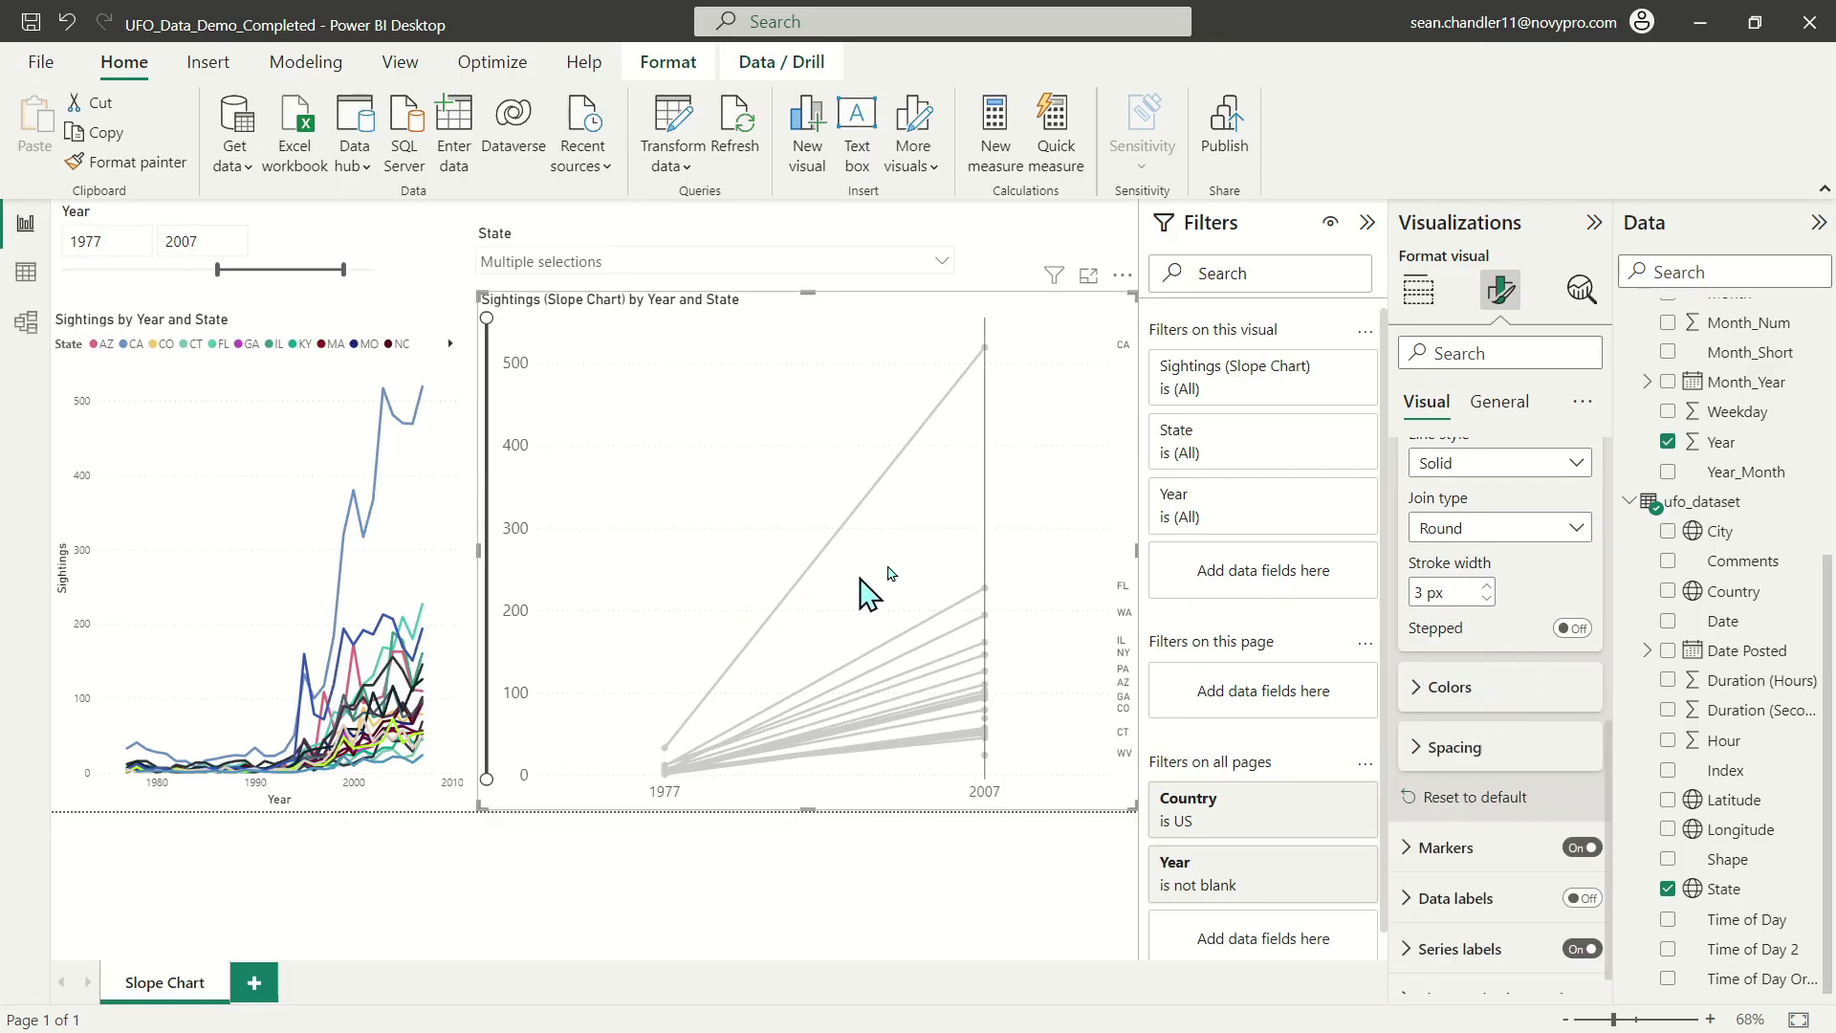
scroll(1509, 602, up, 5)
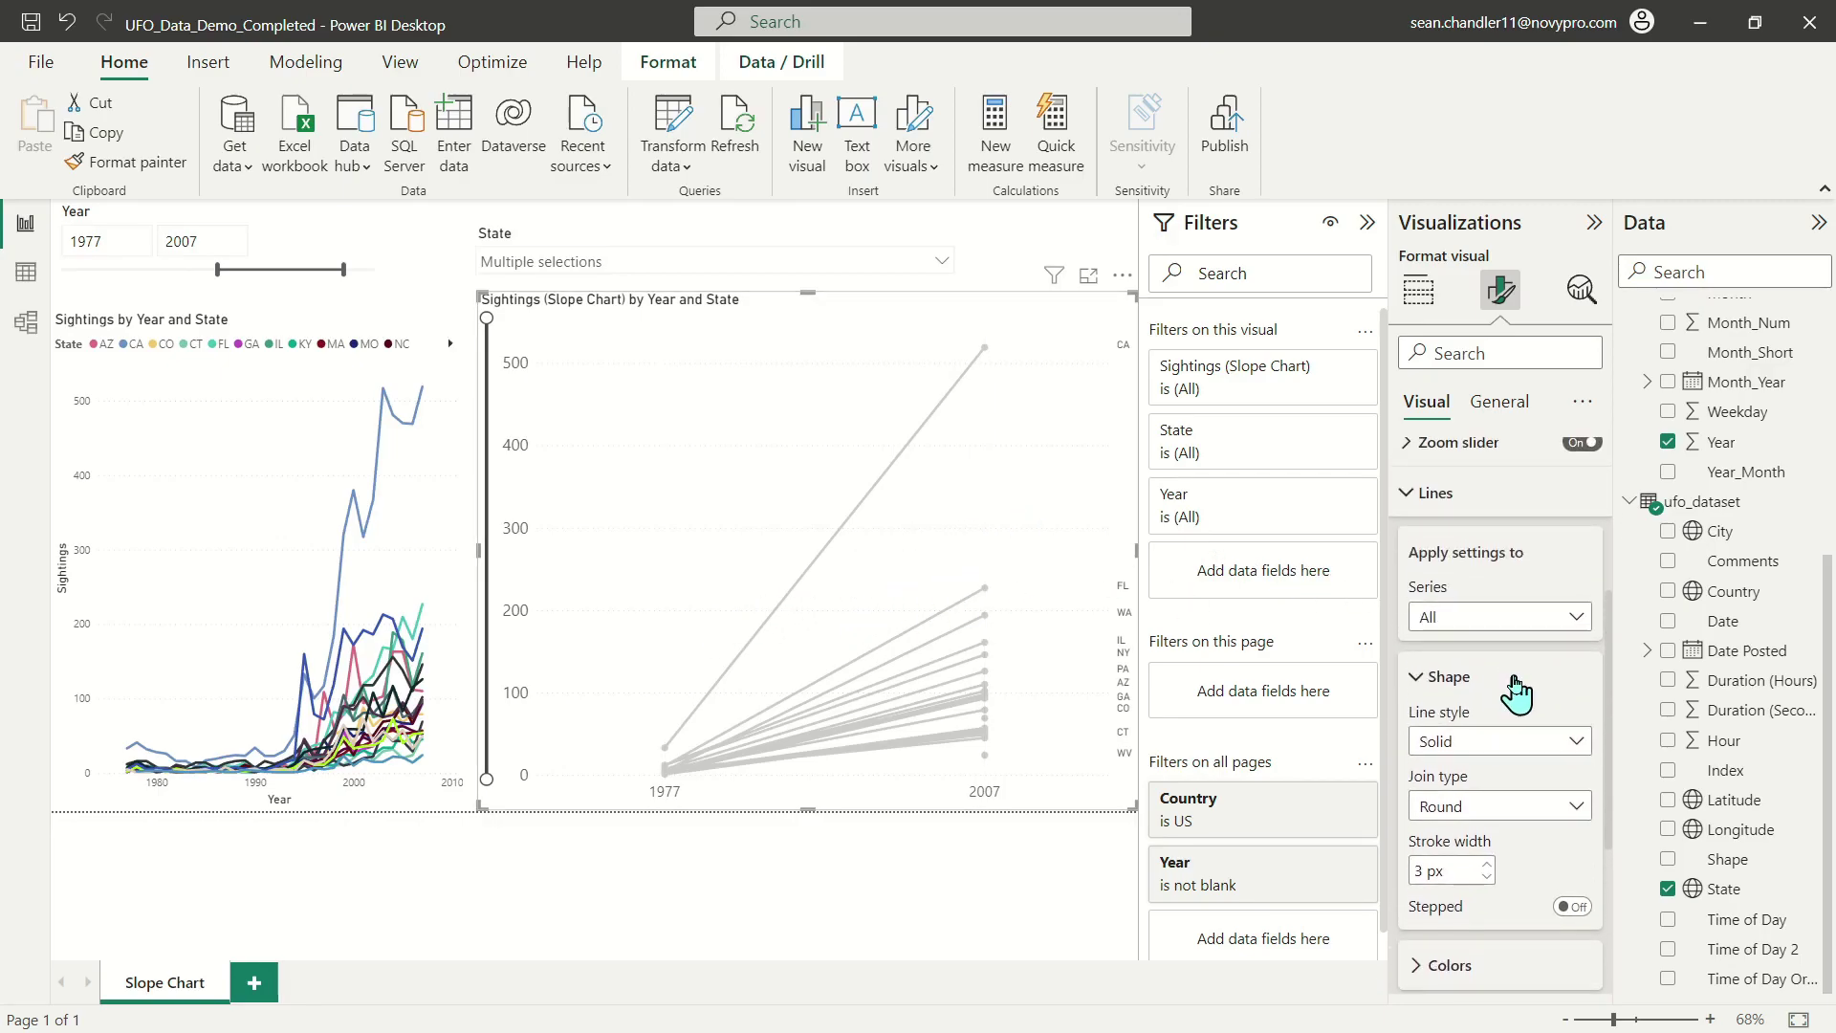
click(1508, 617)
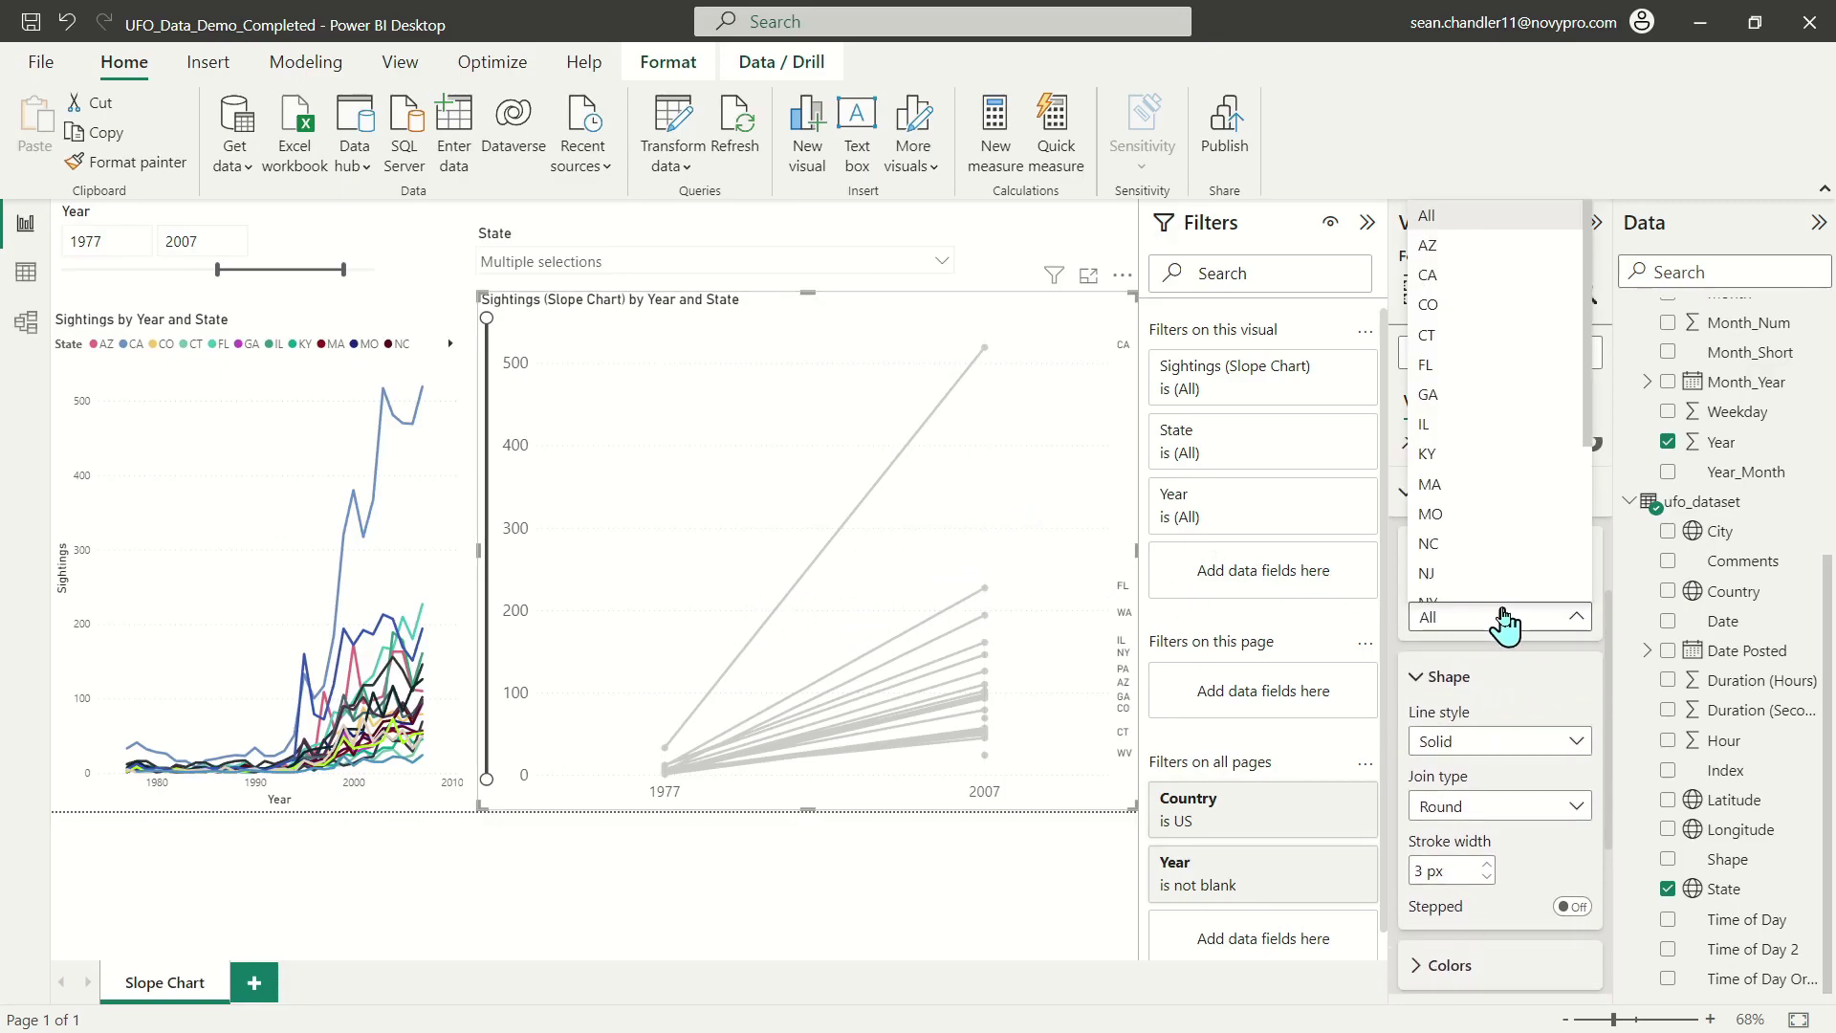
click(1463, 455)
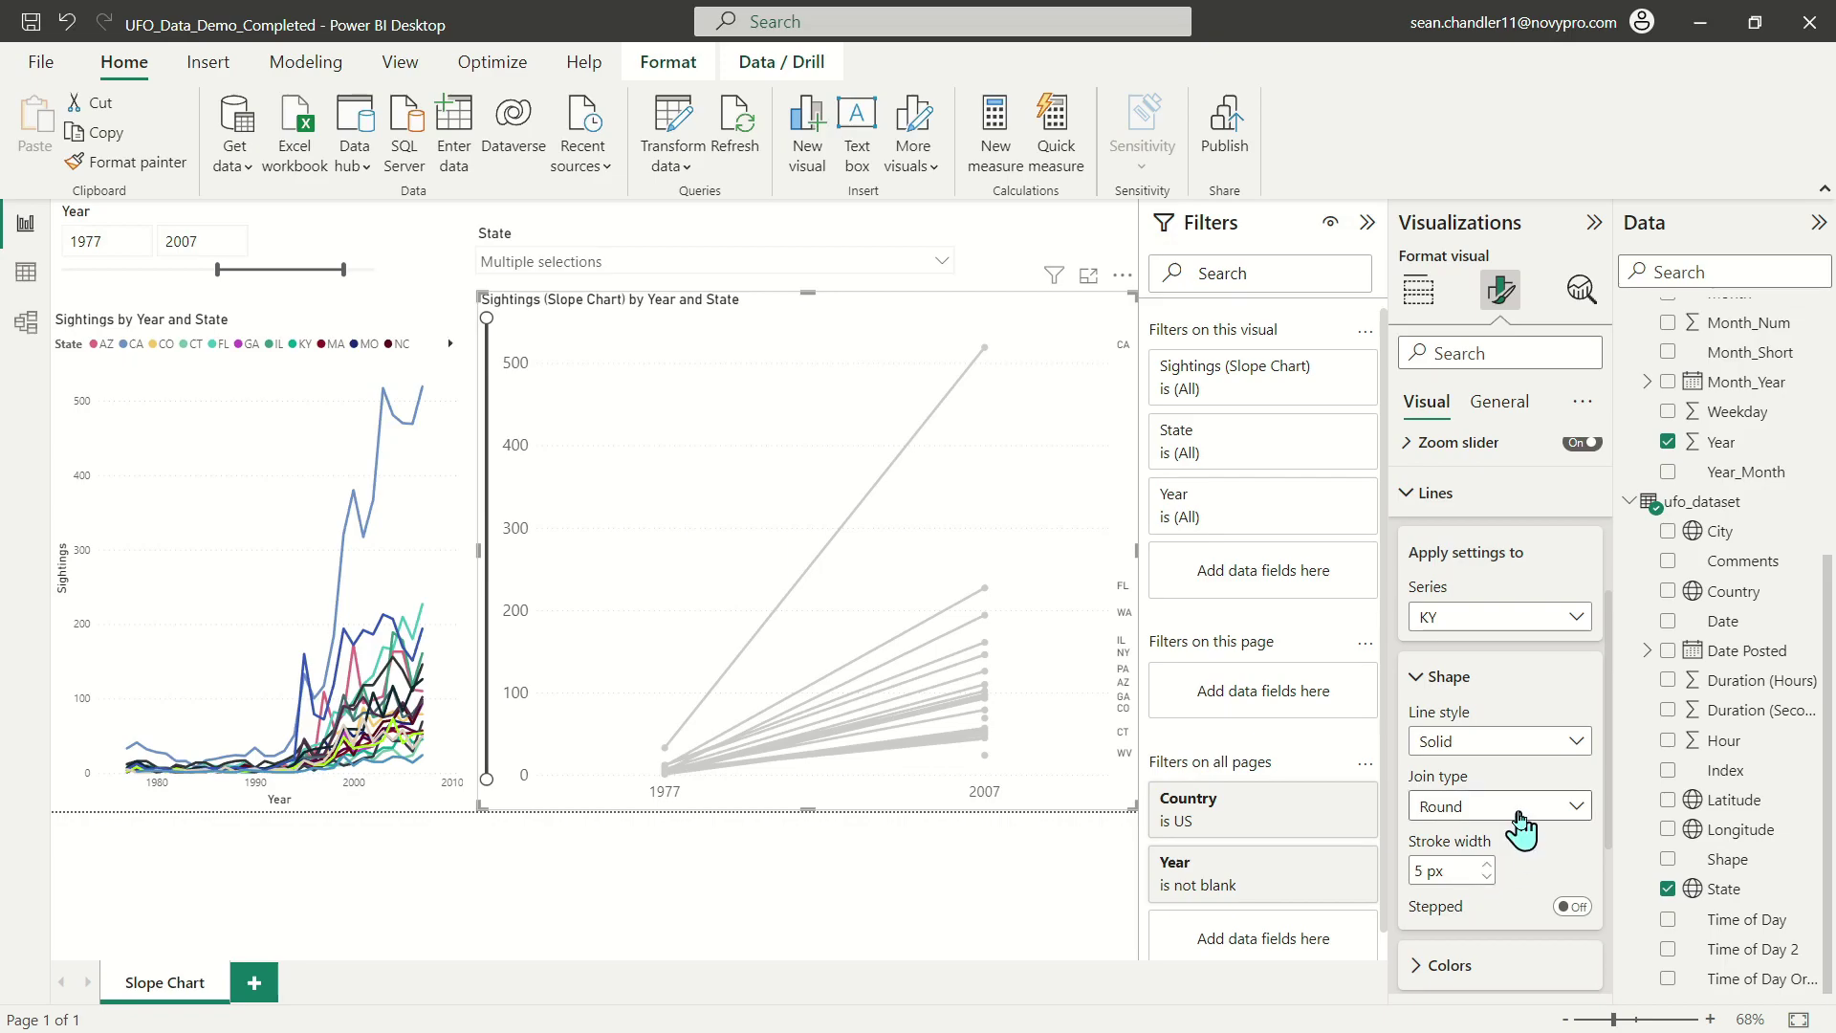
scroll(1511, 736, down, 3)
click(1447, 690)
scroll(1517, 738, down, 3)
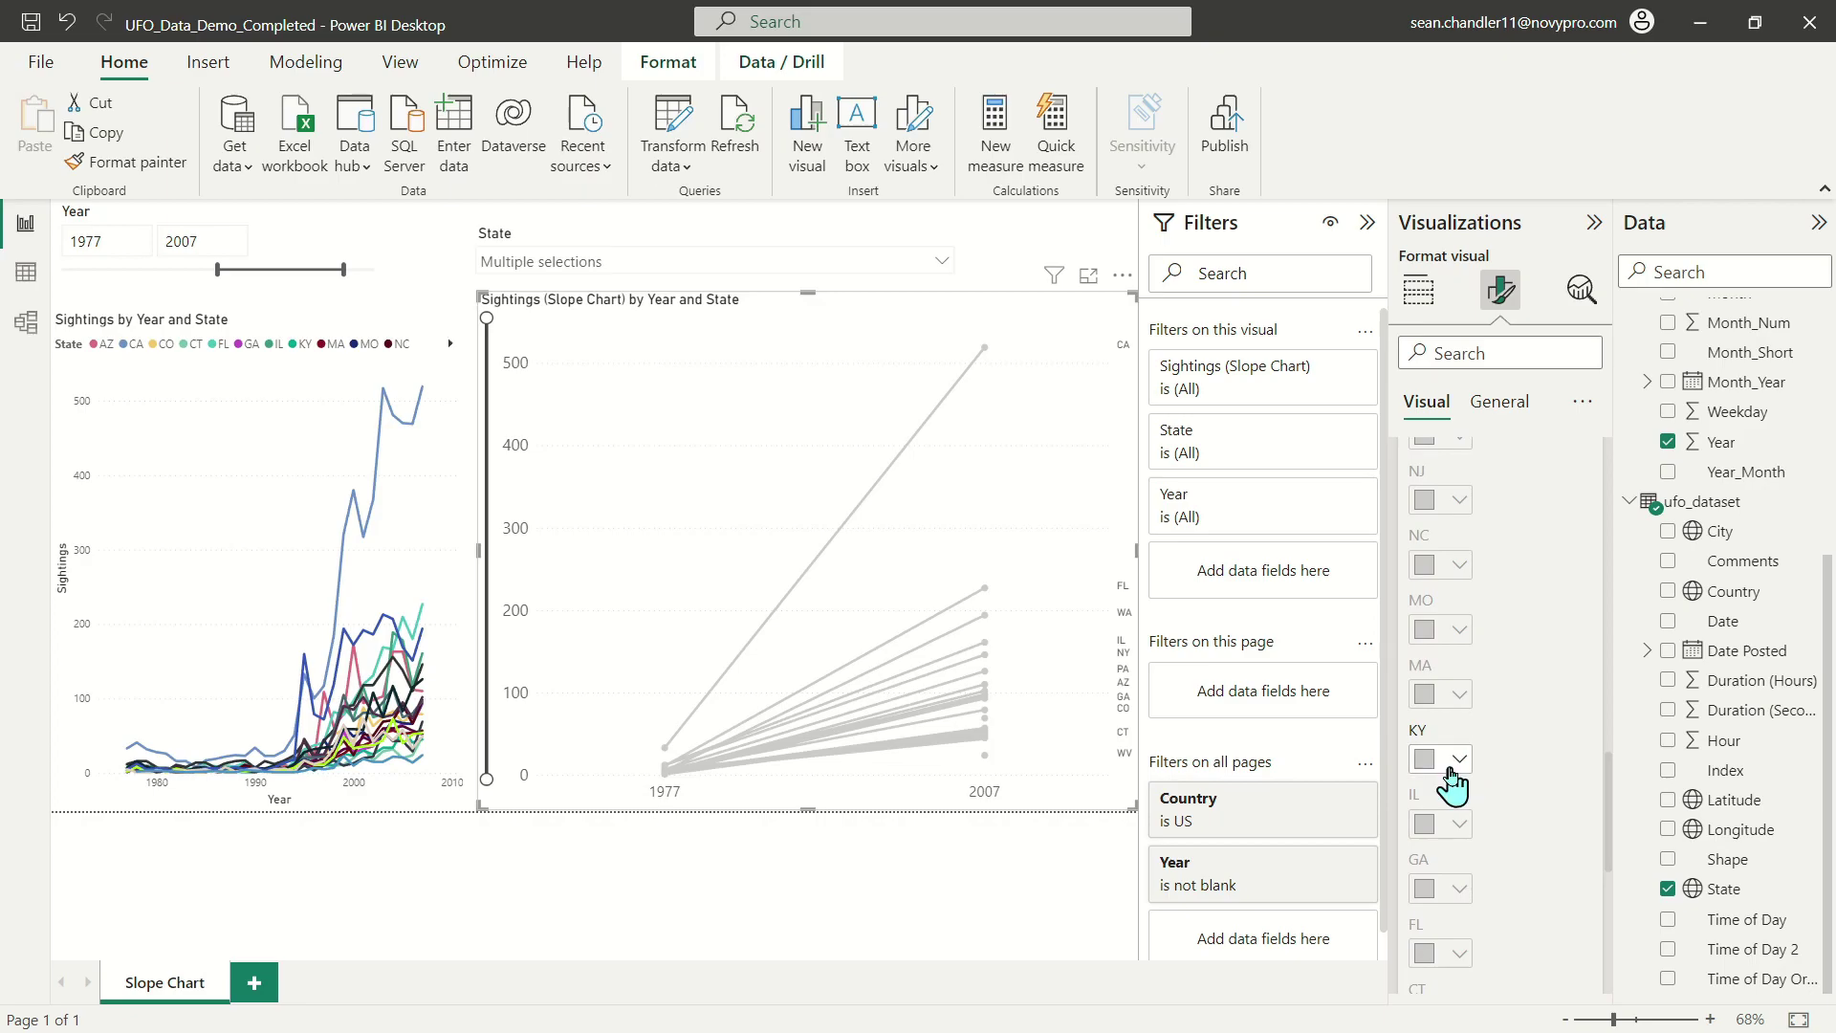
click(1451, 765)
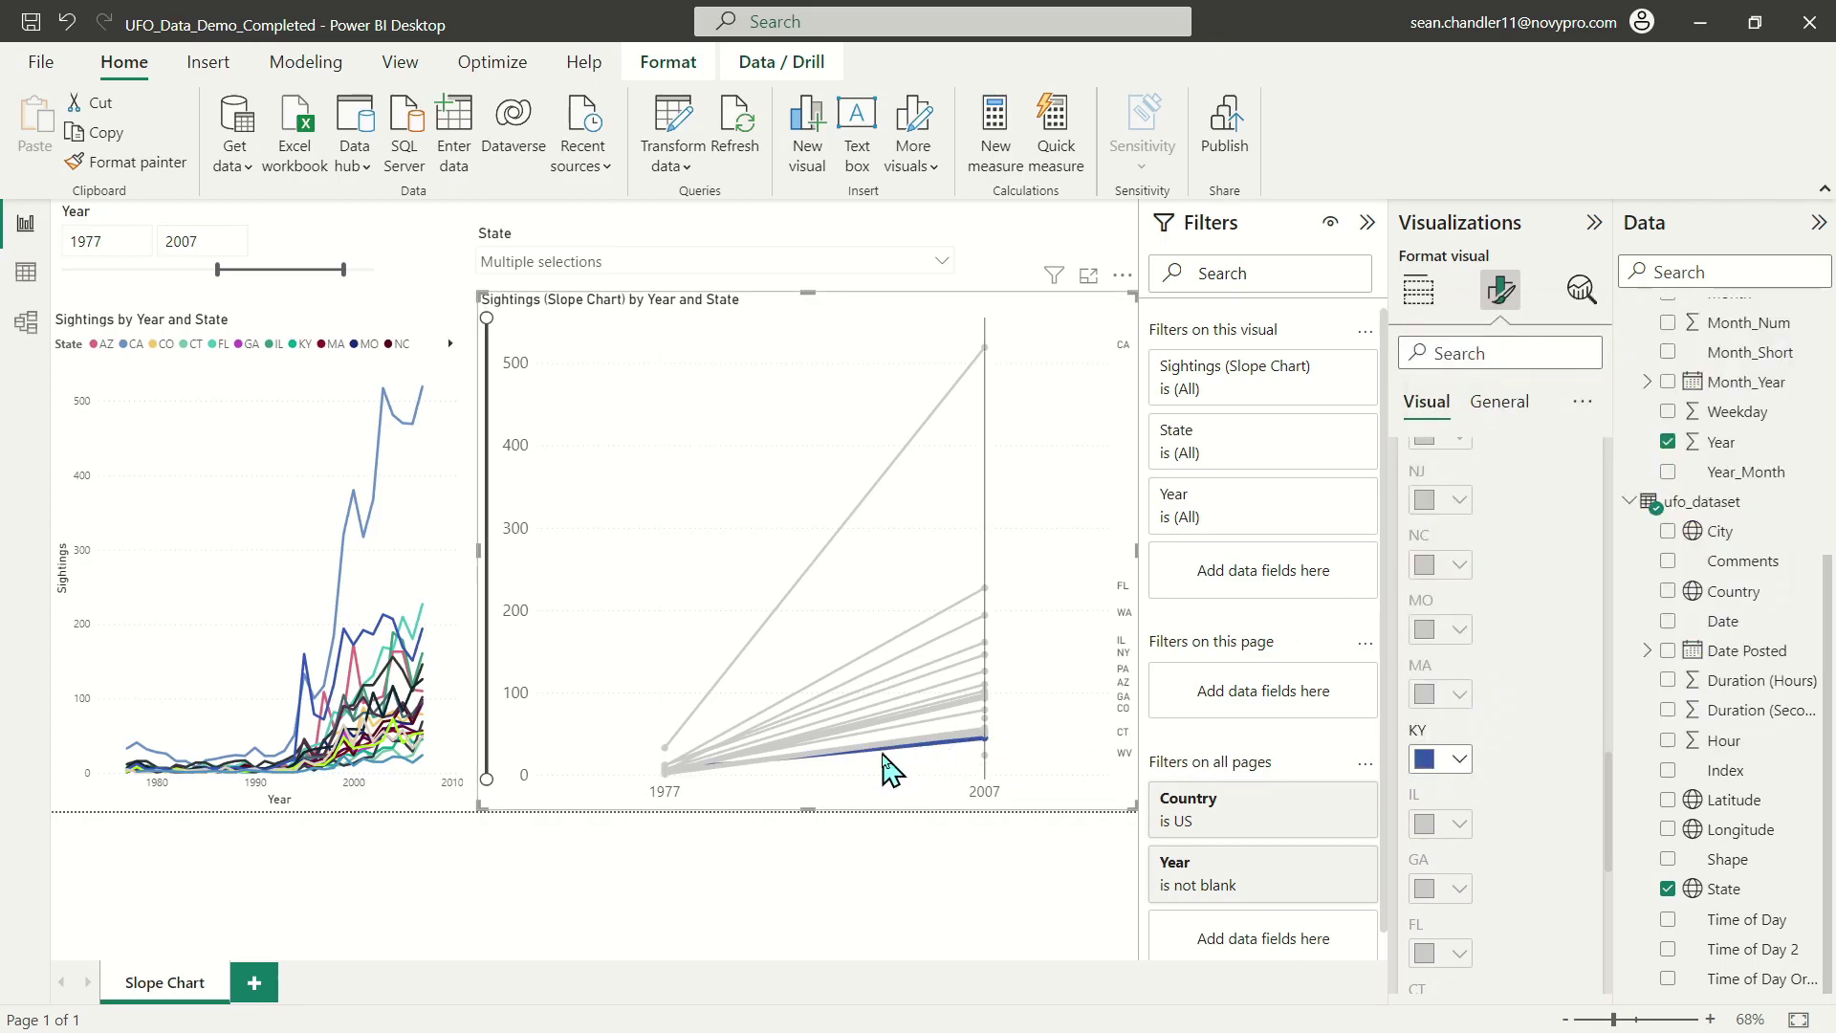
scroll(1449, 794, up, 5)
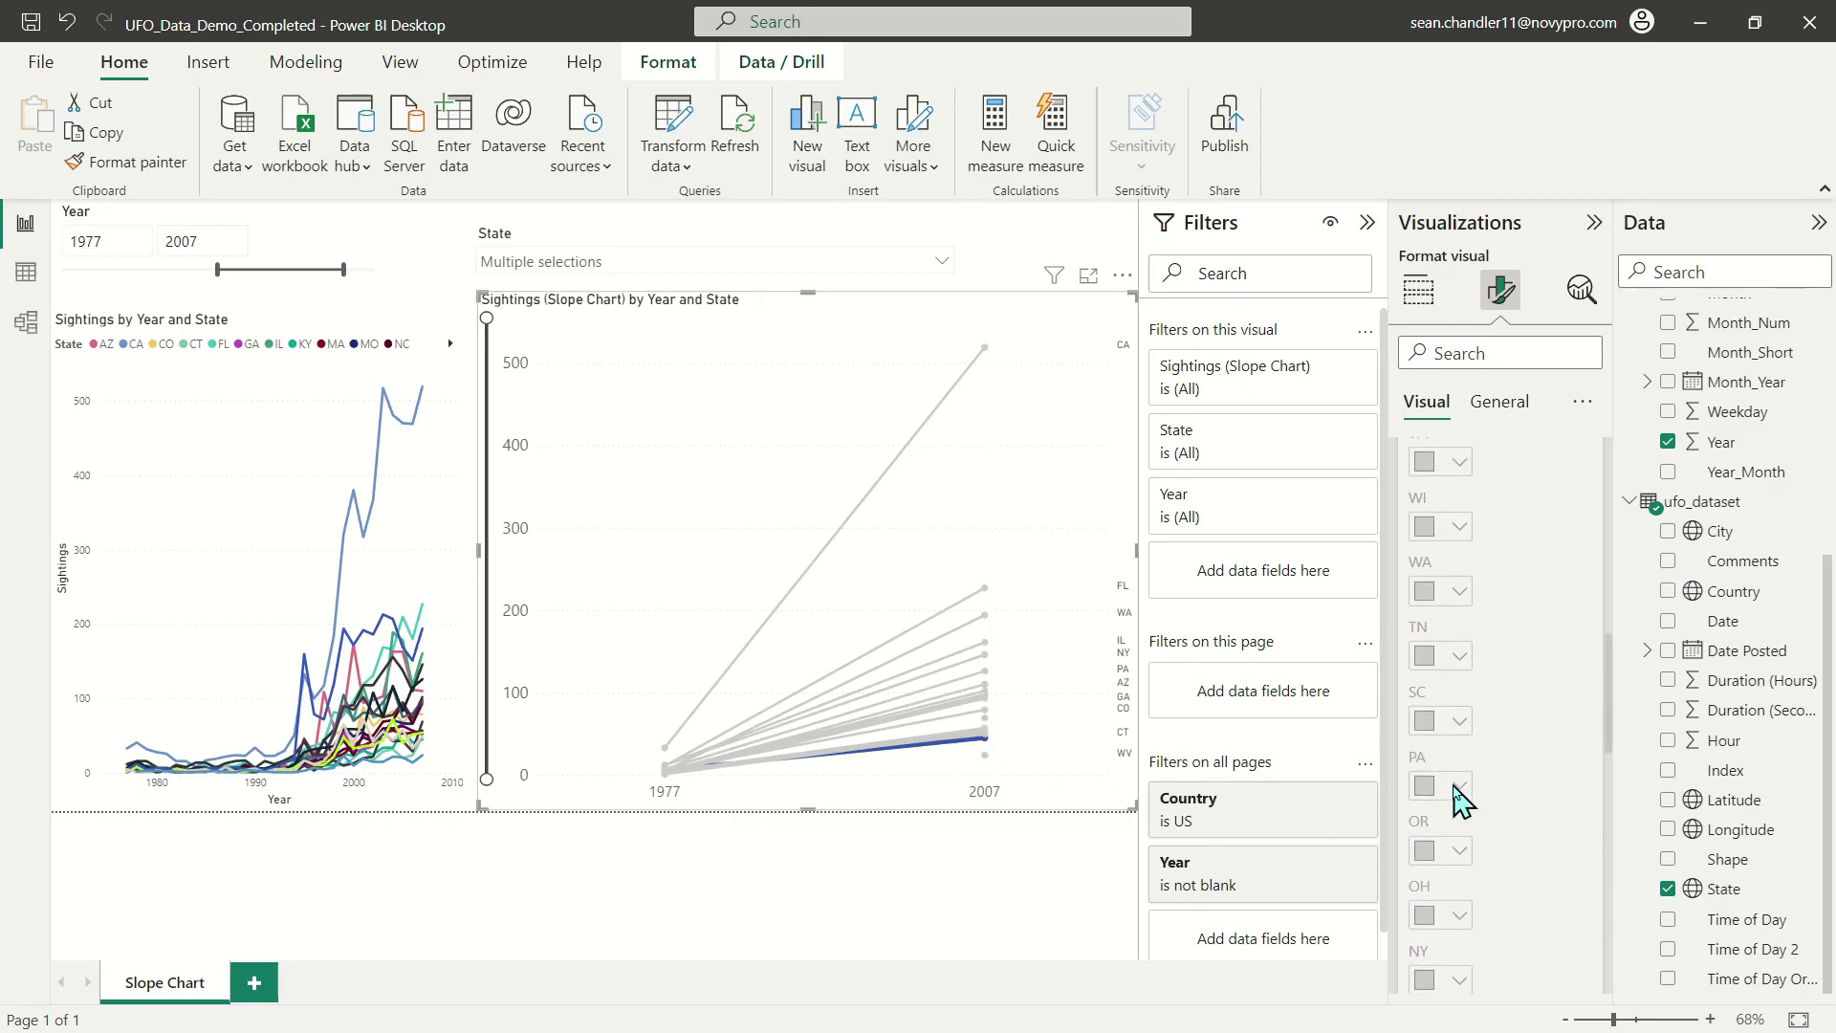
scroll(1480, 712, up, 5)
Make the CA series line purple with a 5 px stroke width.
click(1502, 617)
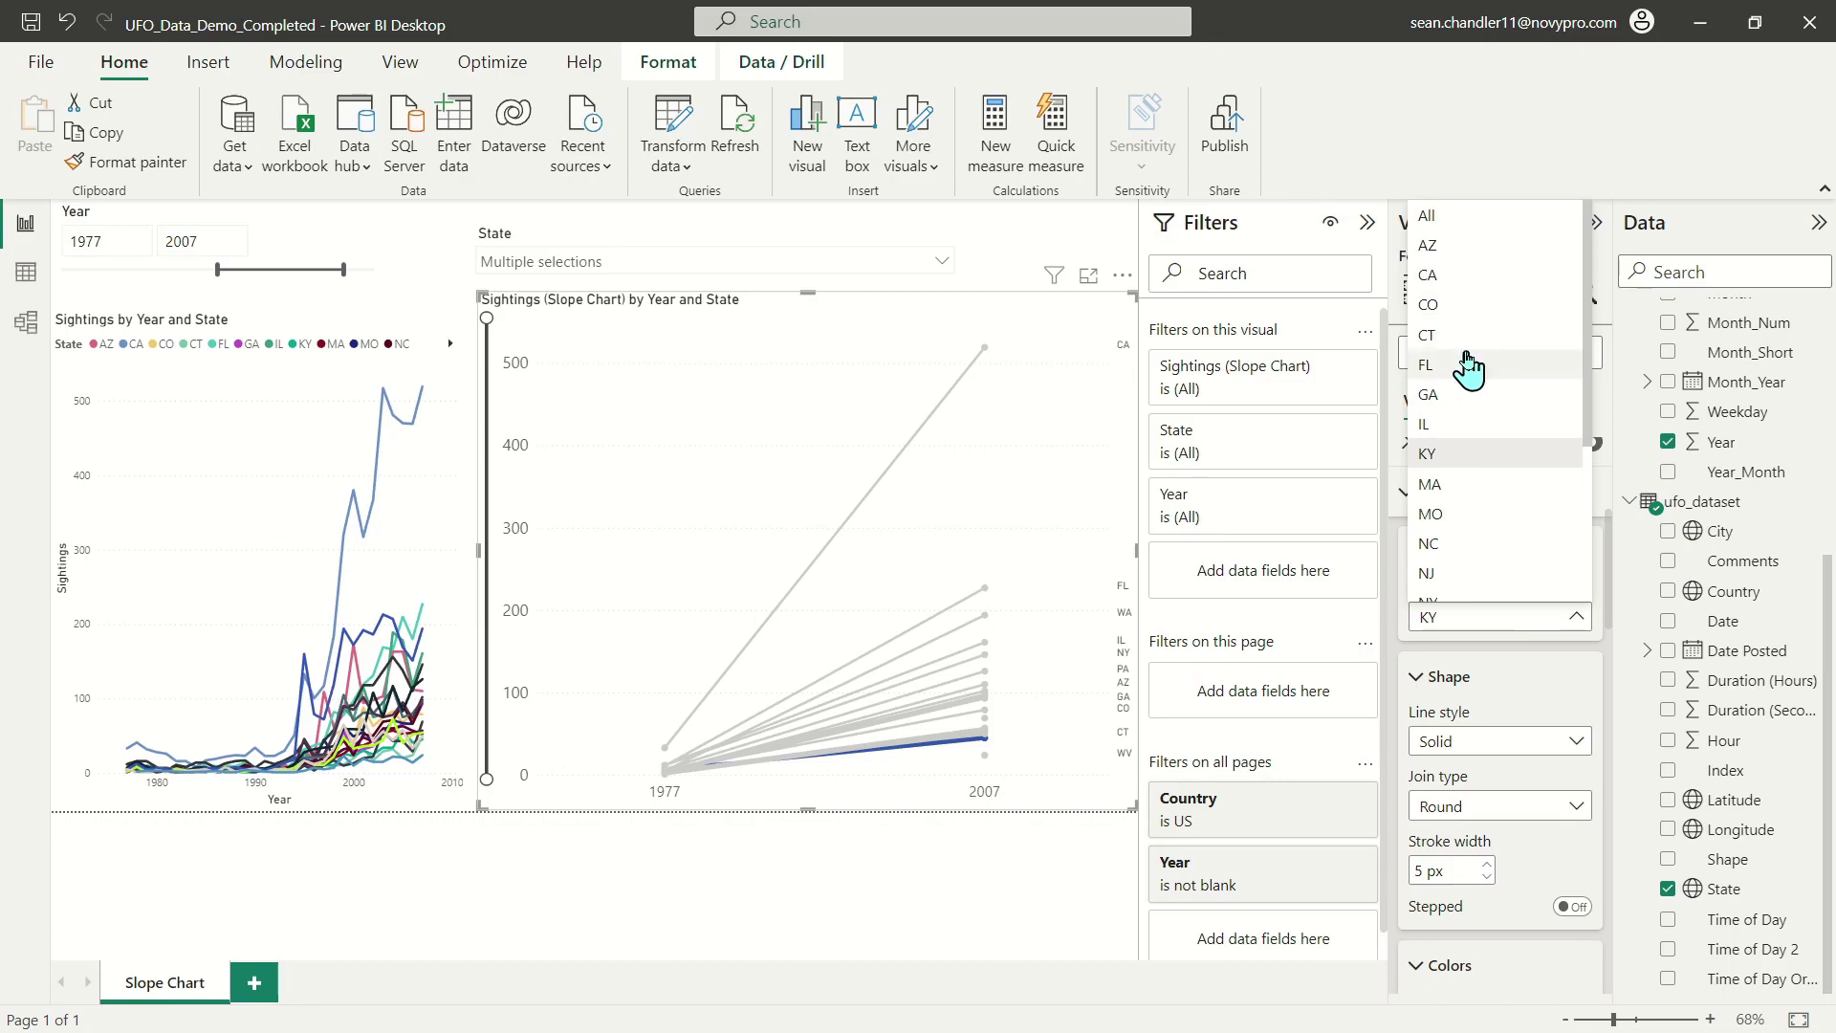
click(1471, 277)
scroll(1473, 602, down, 3)
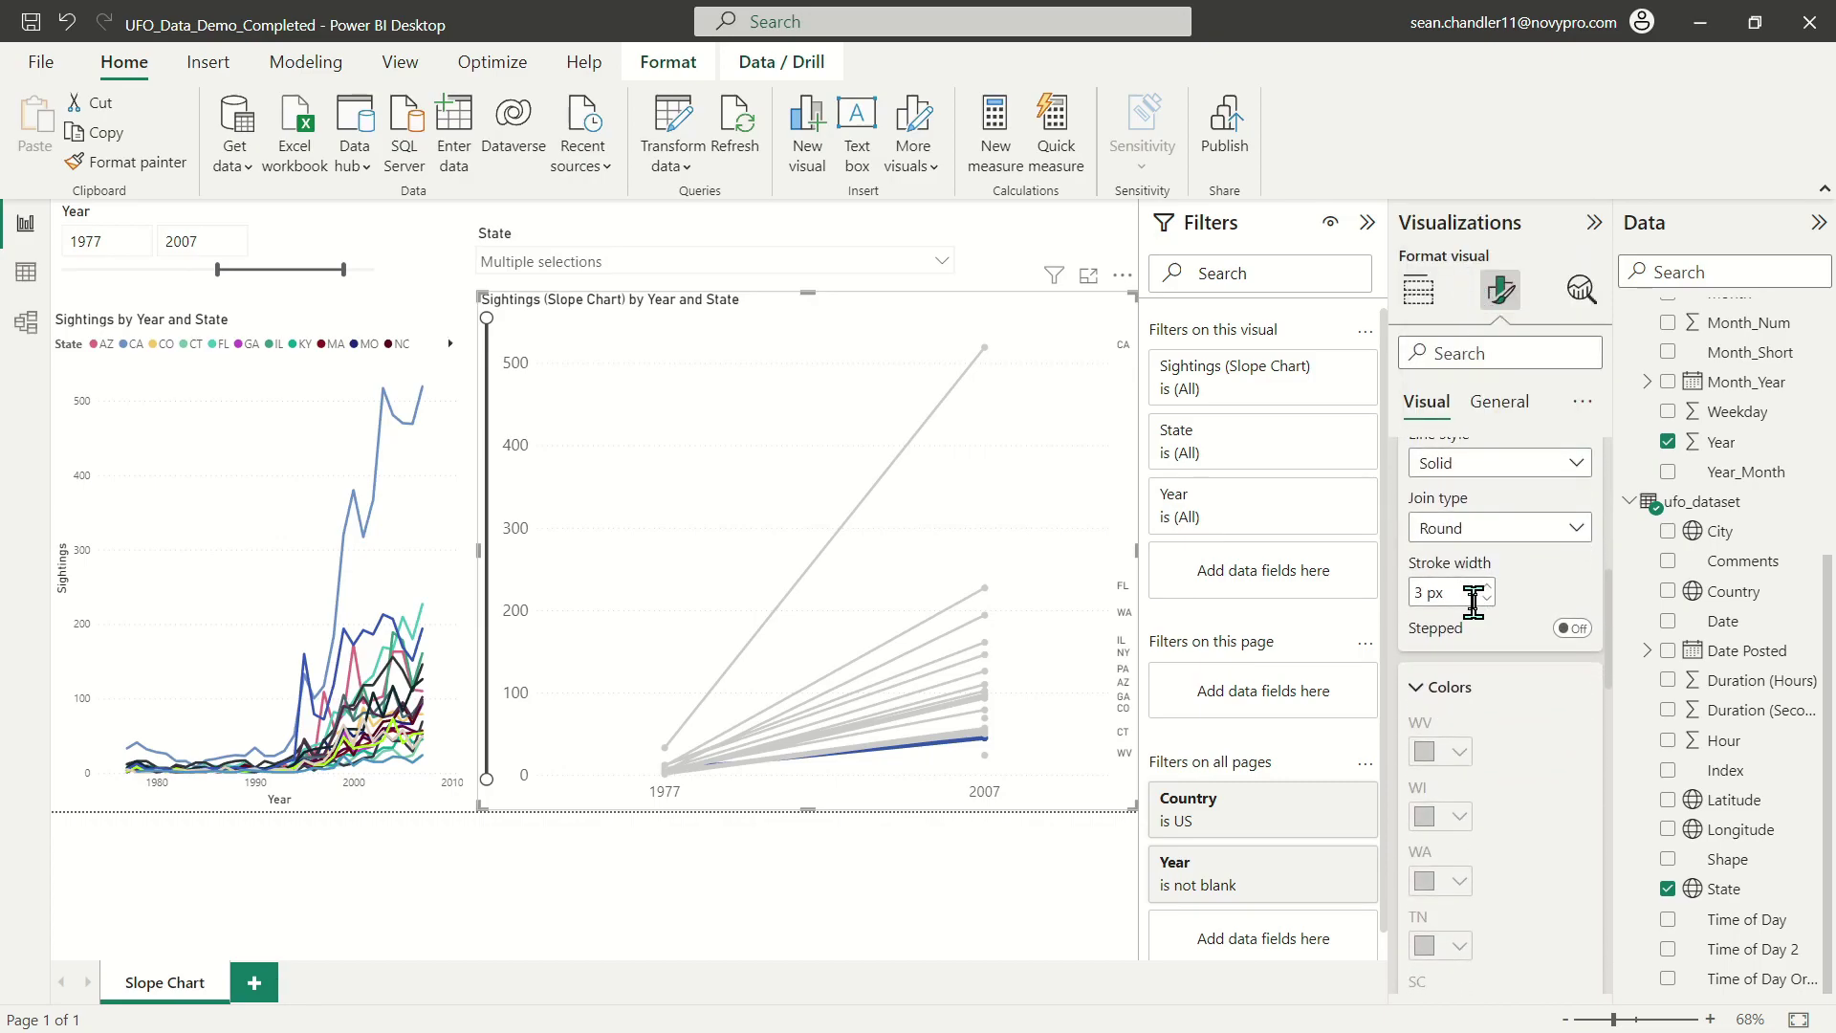
scroll(1478, 708, down, 8)
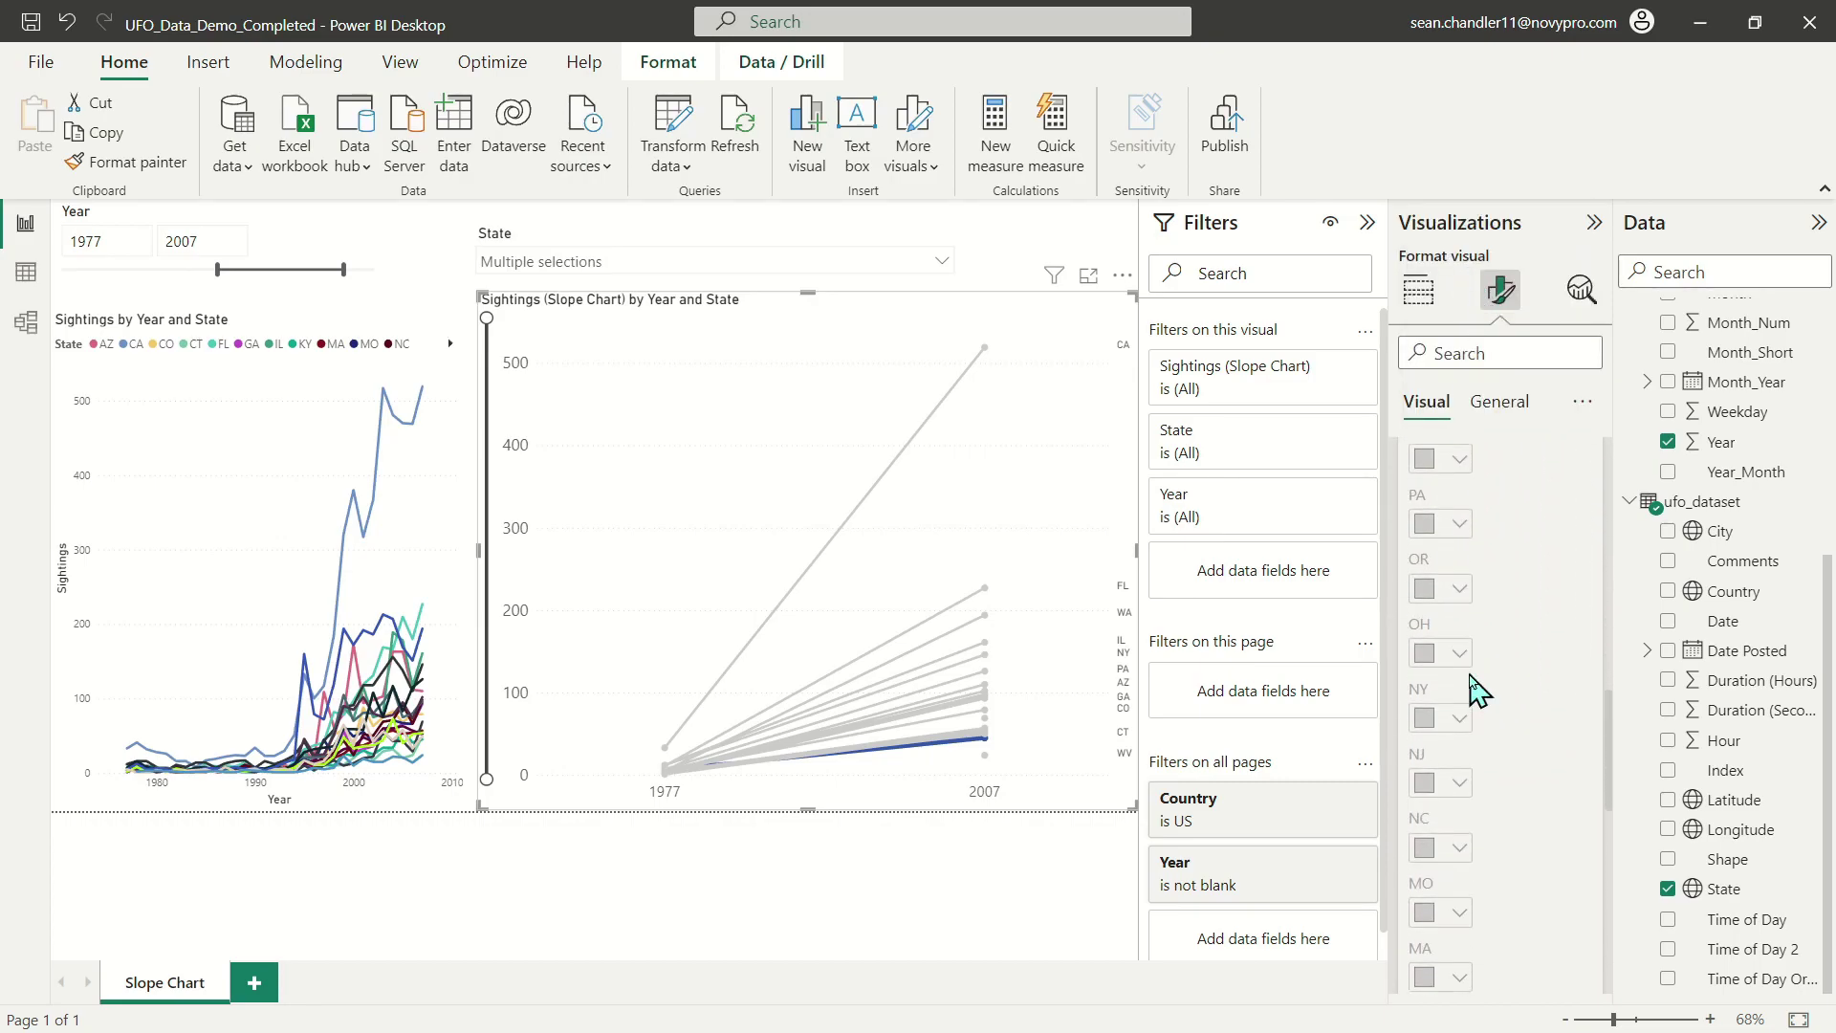
scroll(1474, 764, down, 1)
scroll(1492, 794, down, 3)
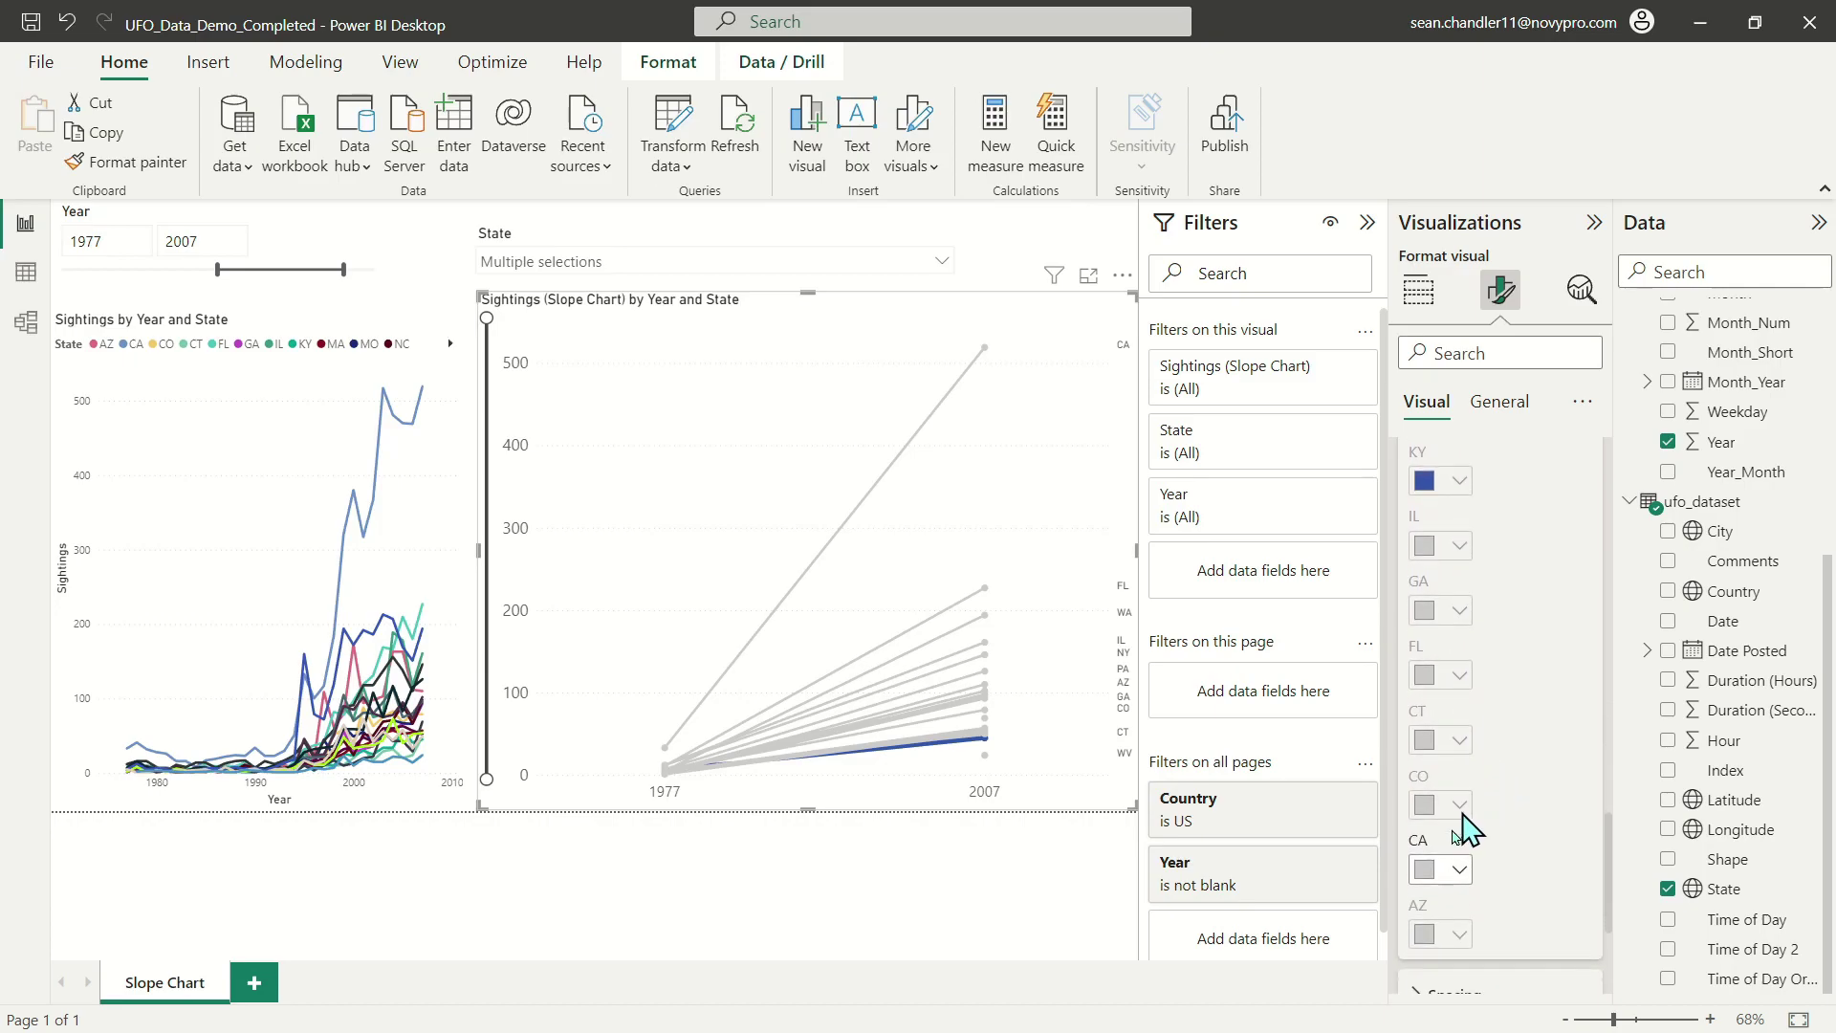
click(1447, 873)
click(1580, 476)
scroll(1525, 755, up, 10)
scroll(1521, 782, up, 6)
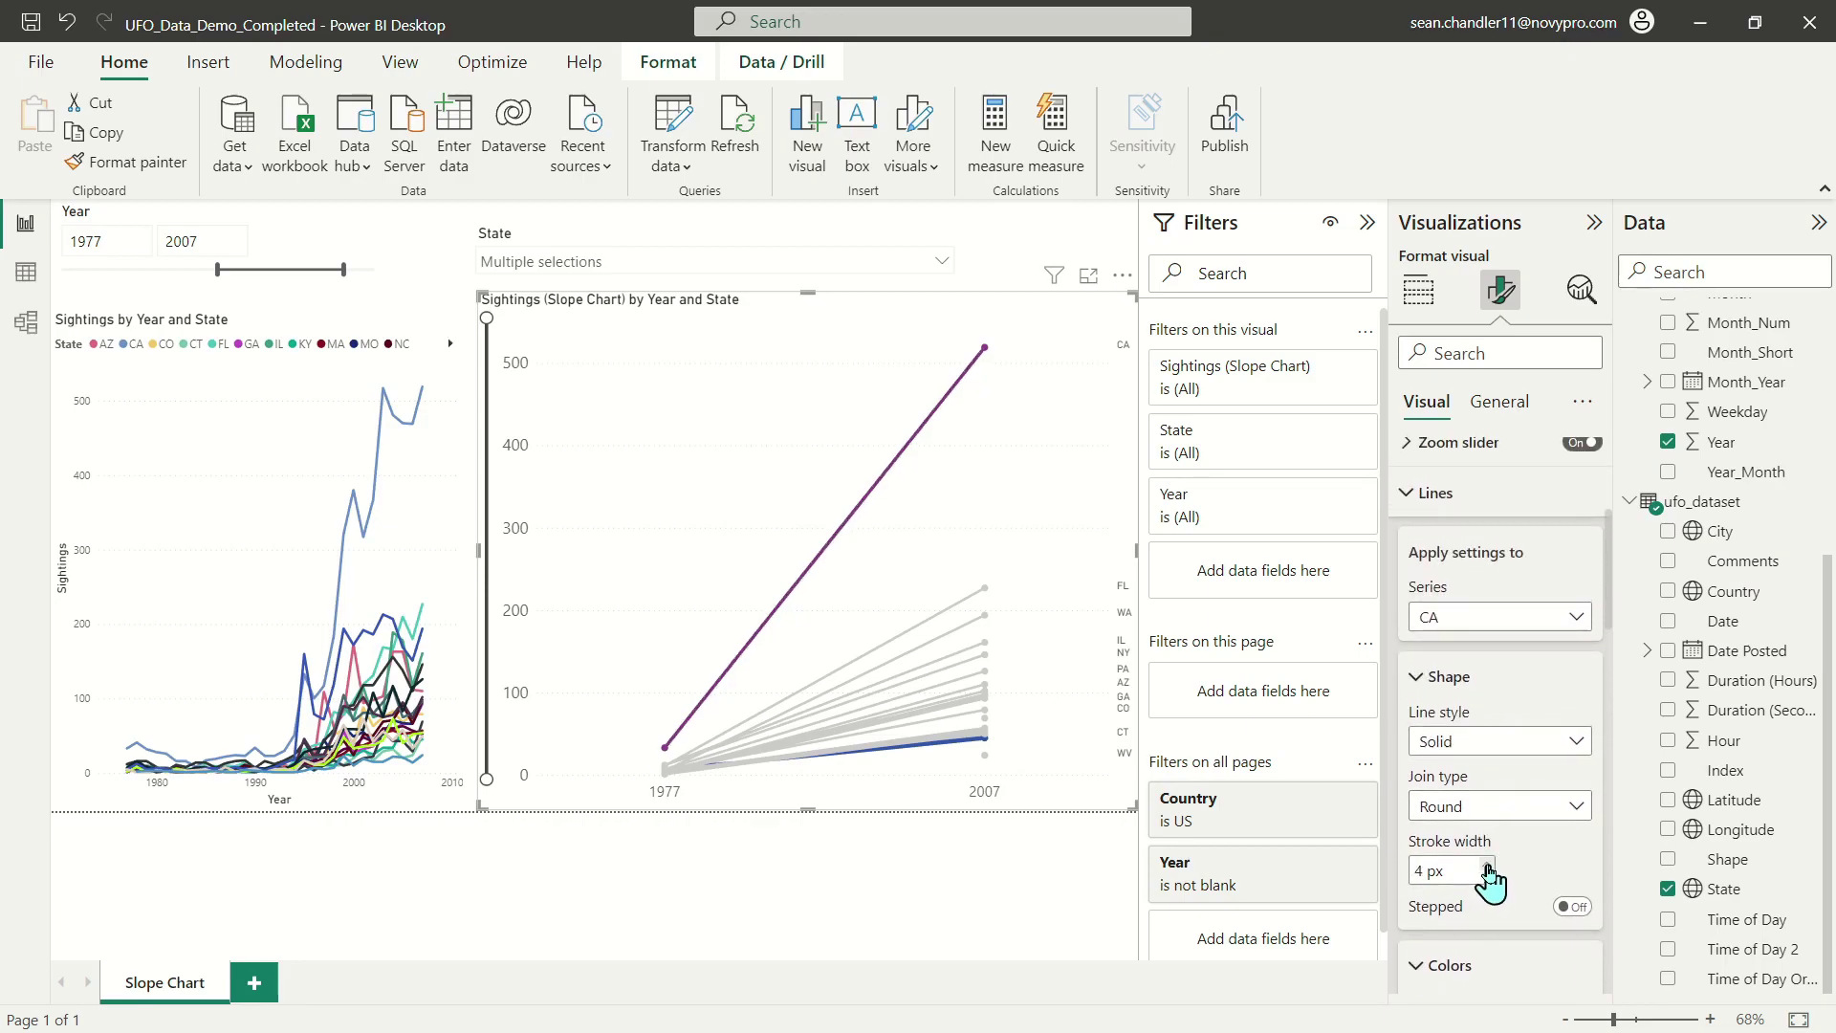
click(1488, 864)
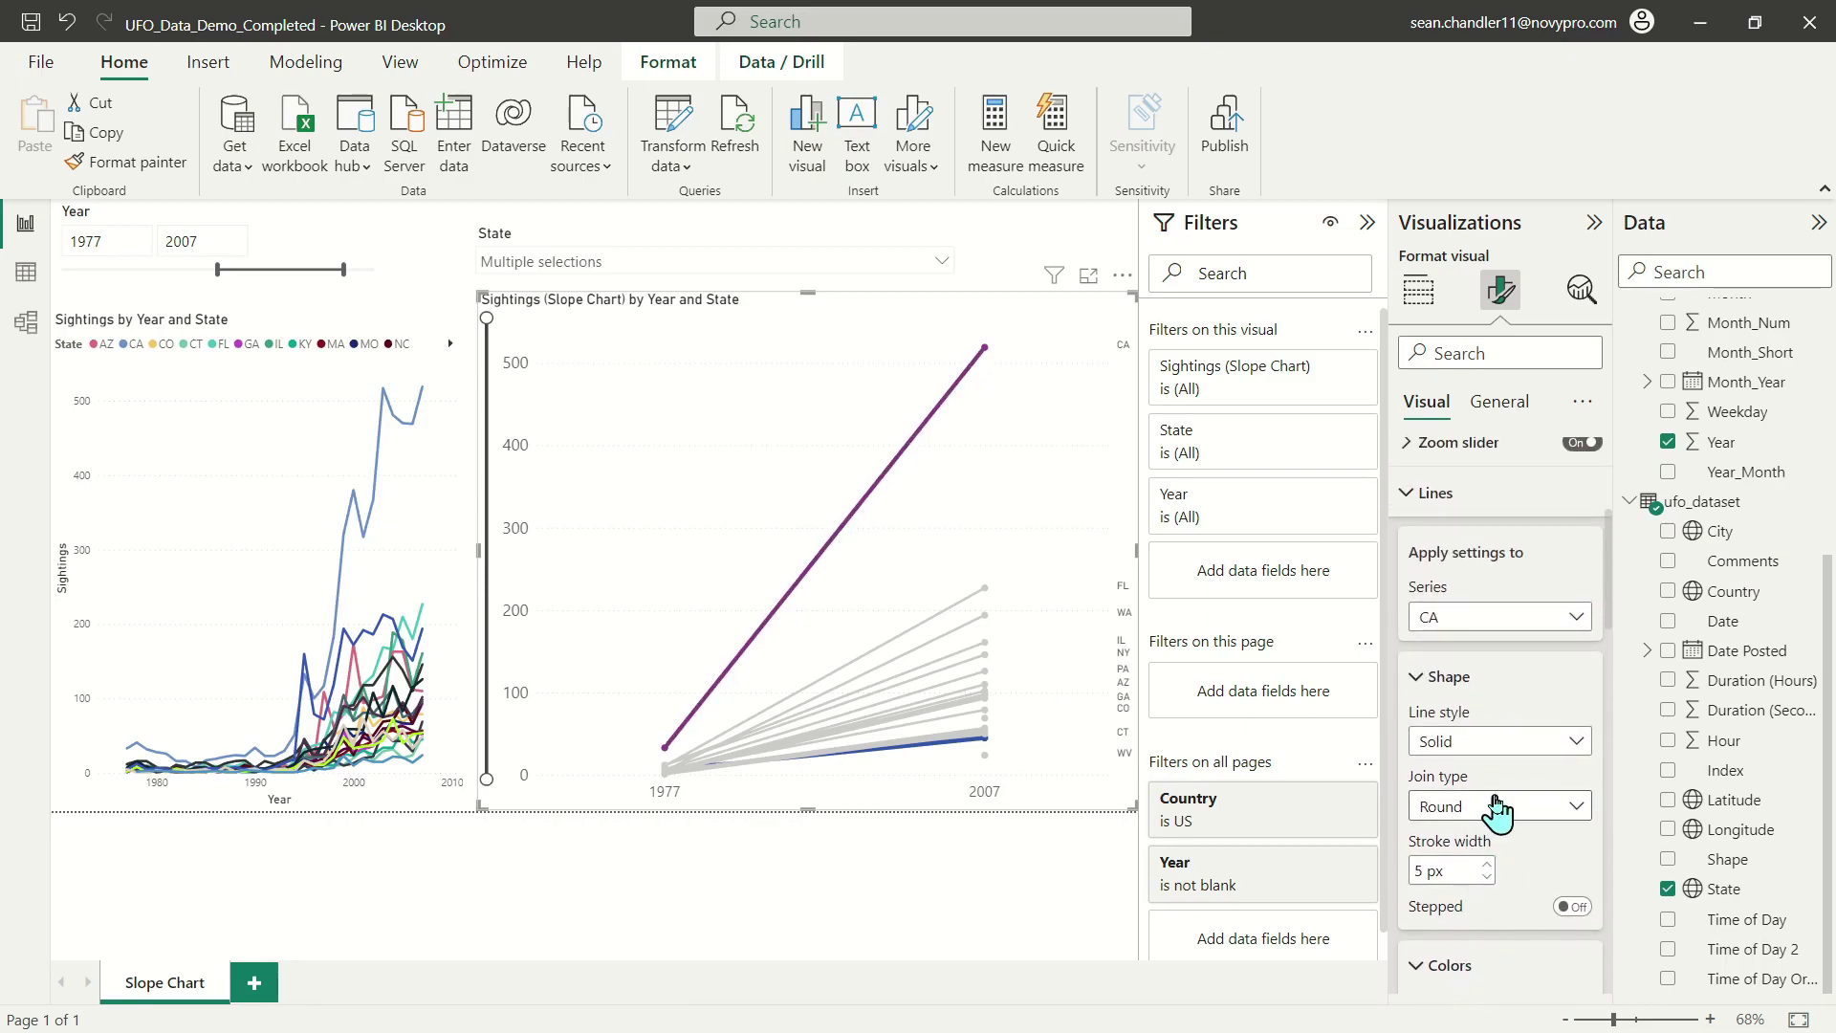
scroll(1497, 811, down, 10)
scroll(1533, 704, up, 10)
Colour the FL series line green and narrow the y-axis zoom to 0–250.
click(1508, 620)
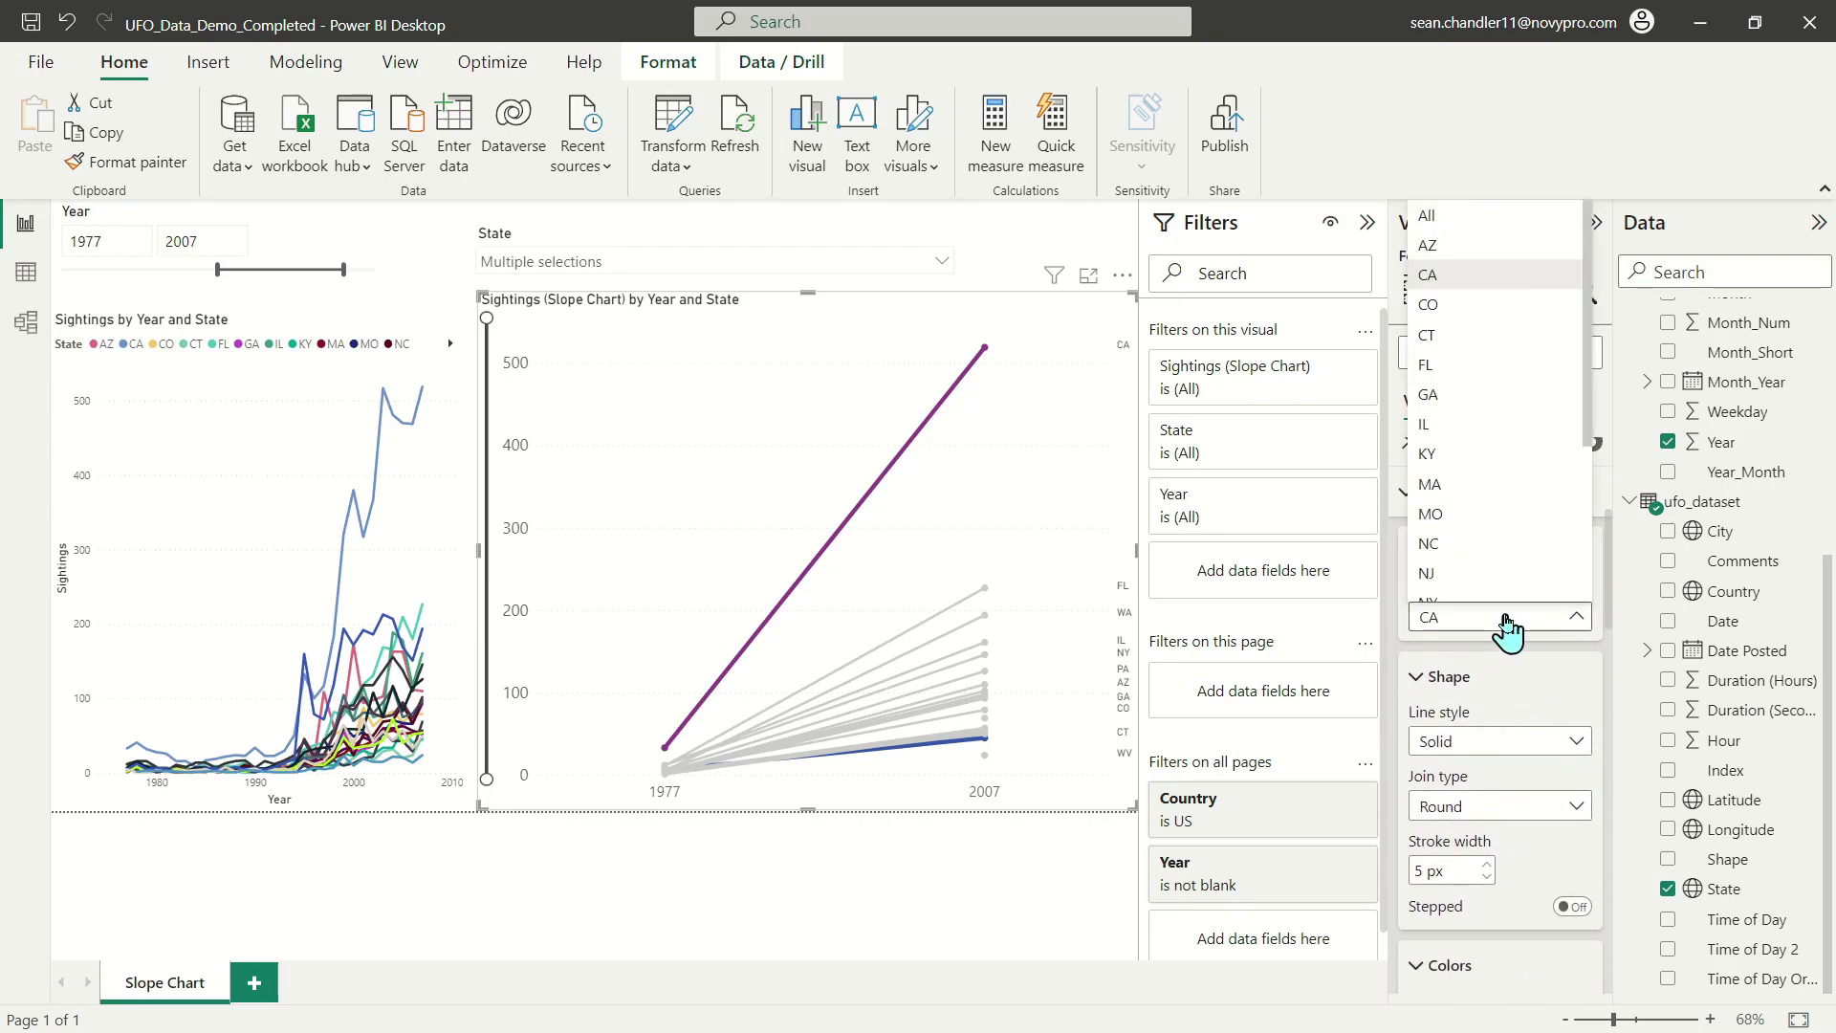
click(1431, 365)
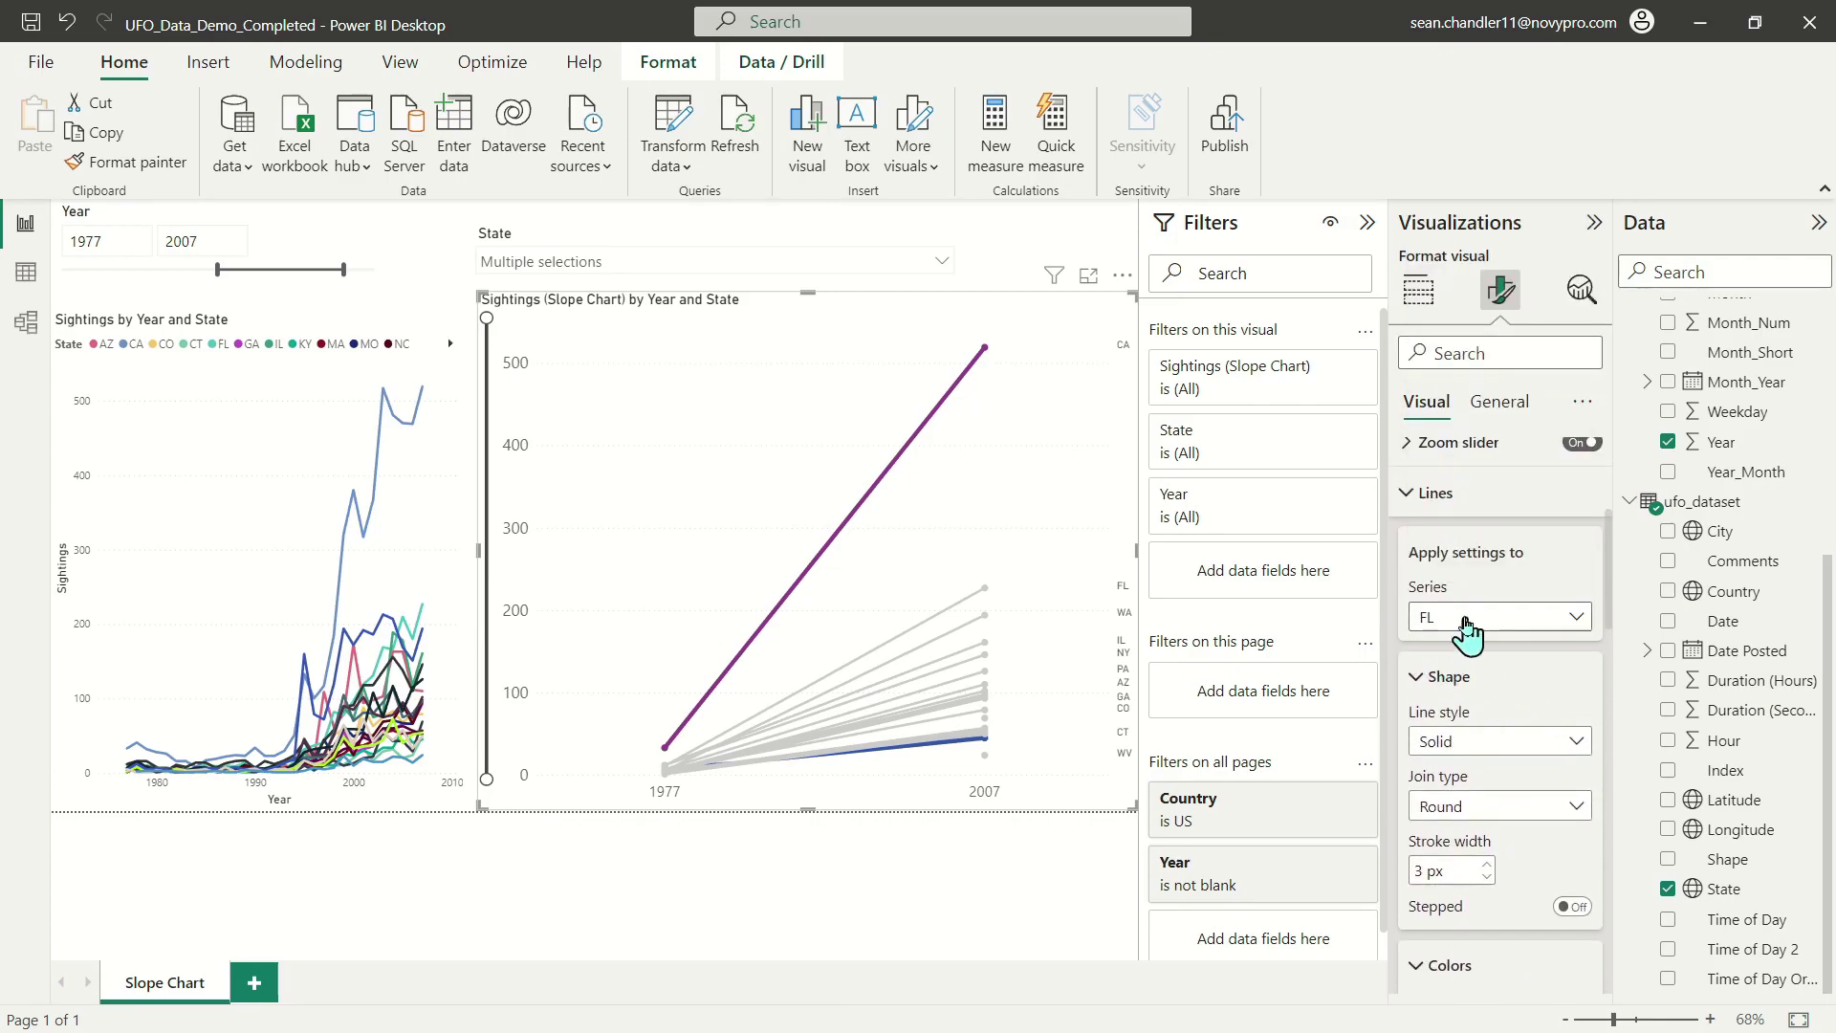
scroll(1521, 564, down, 3)
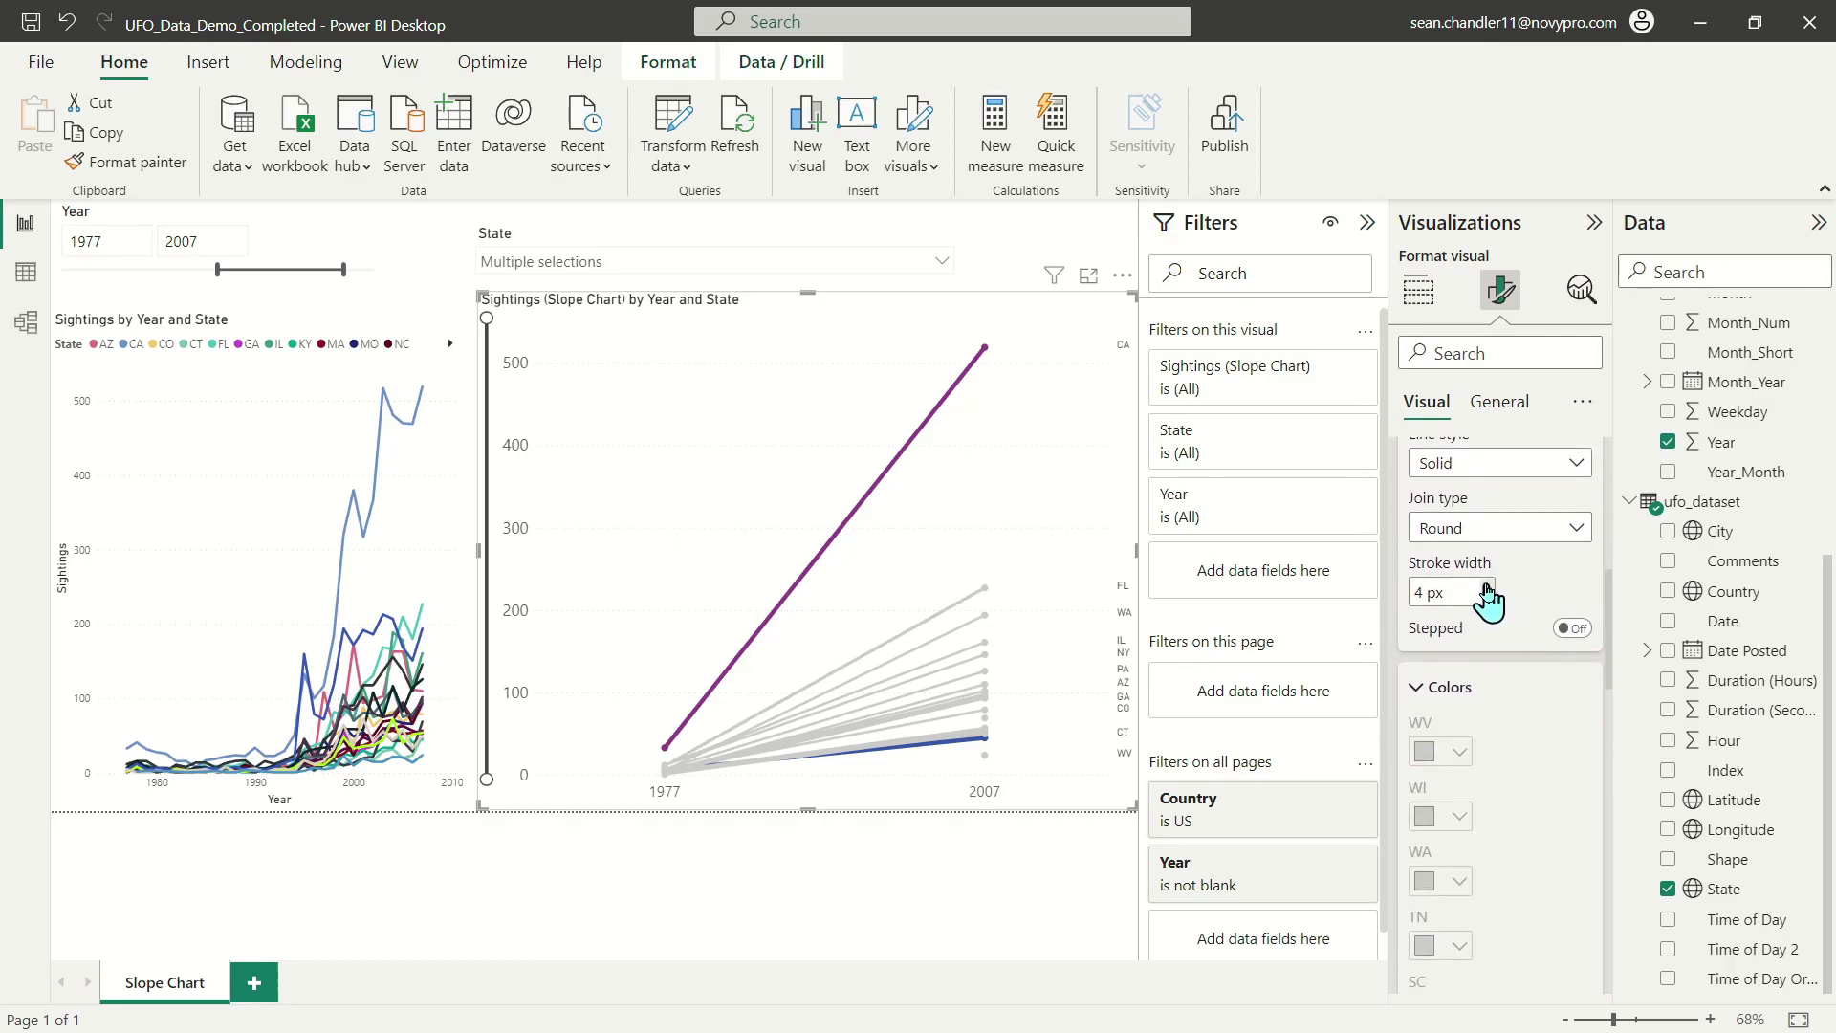
scroll(1468, 726, down, 10)
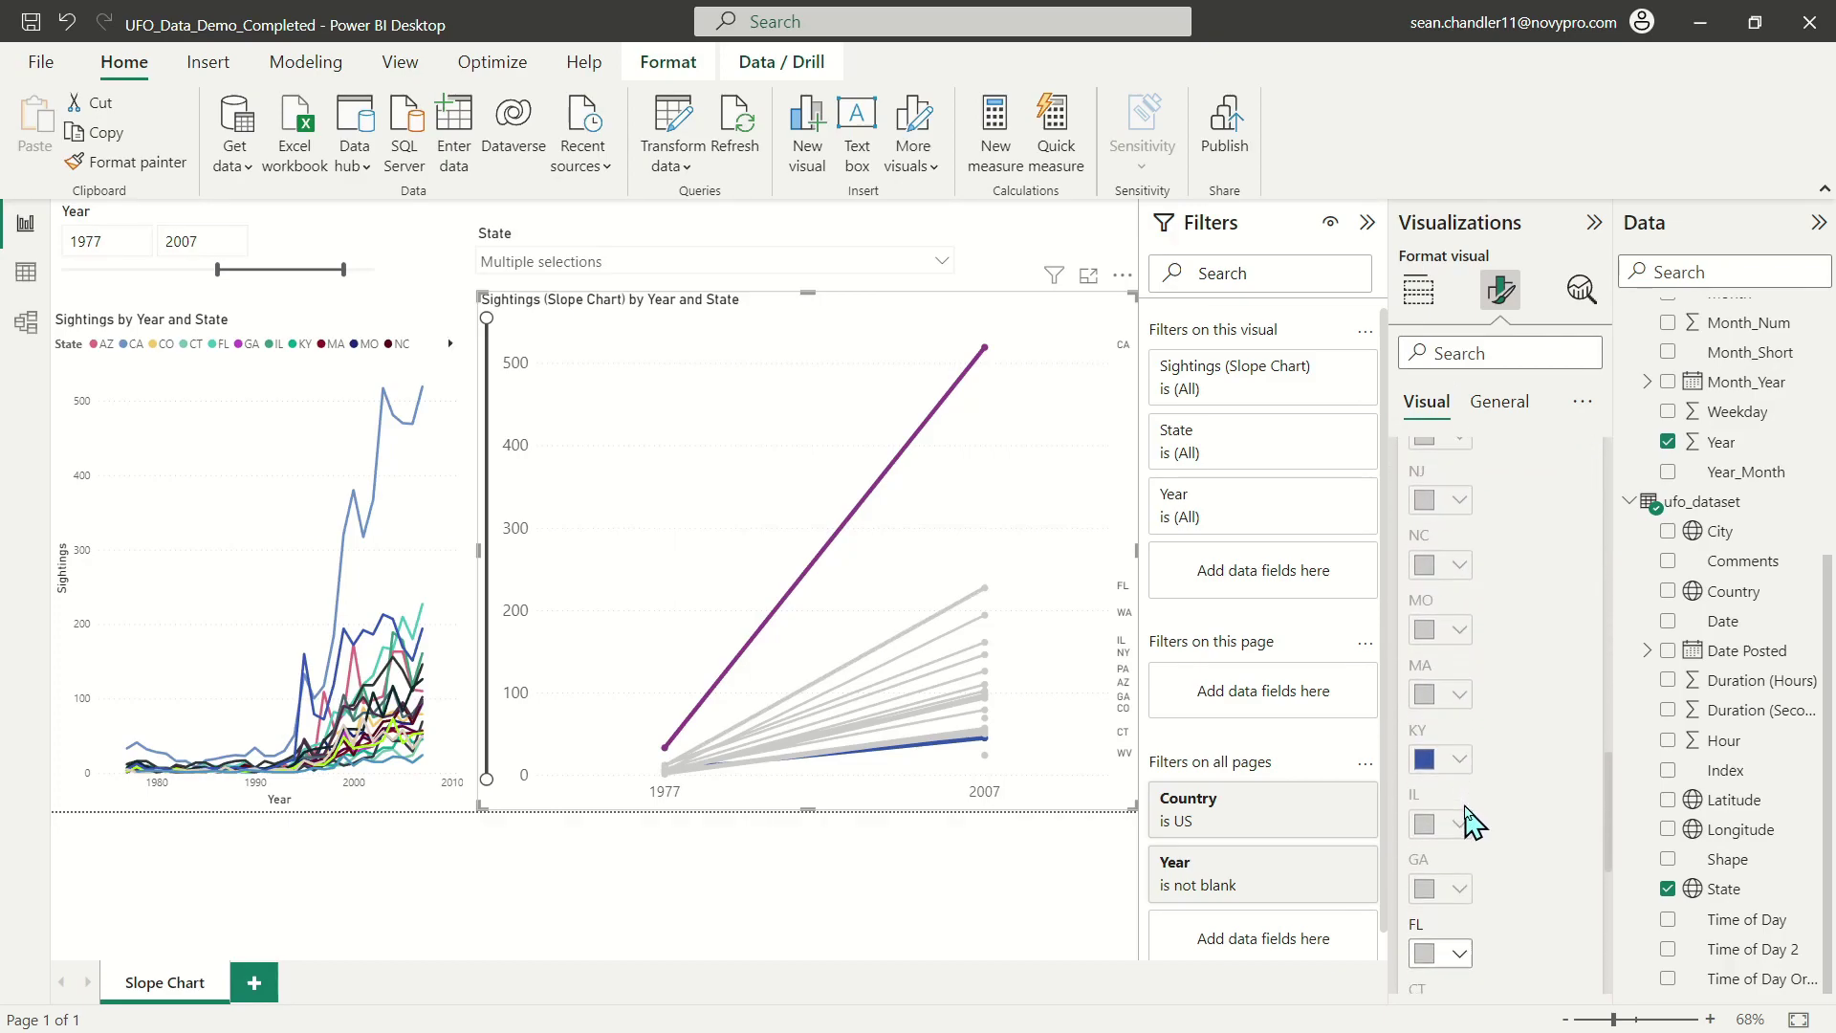
scroll(1470, 803, down, 3)
click(1452, 665)
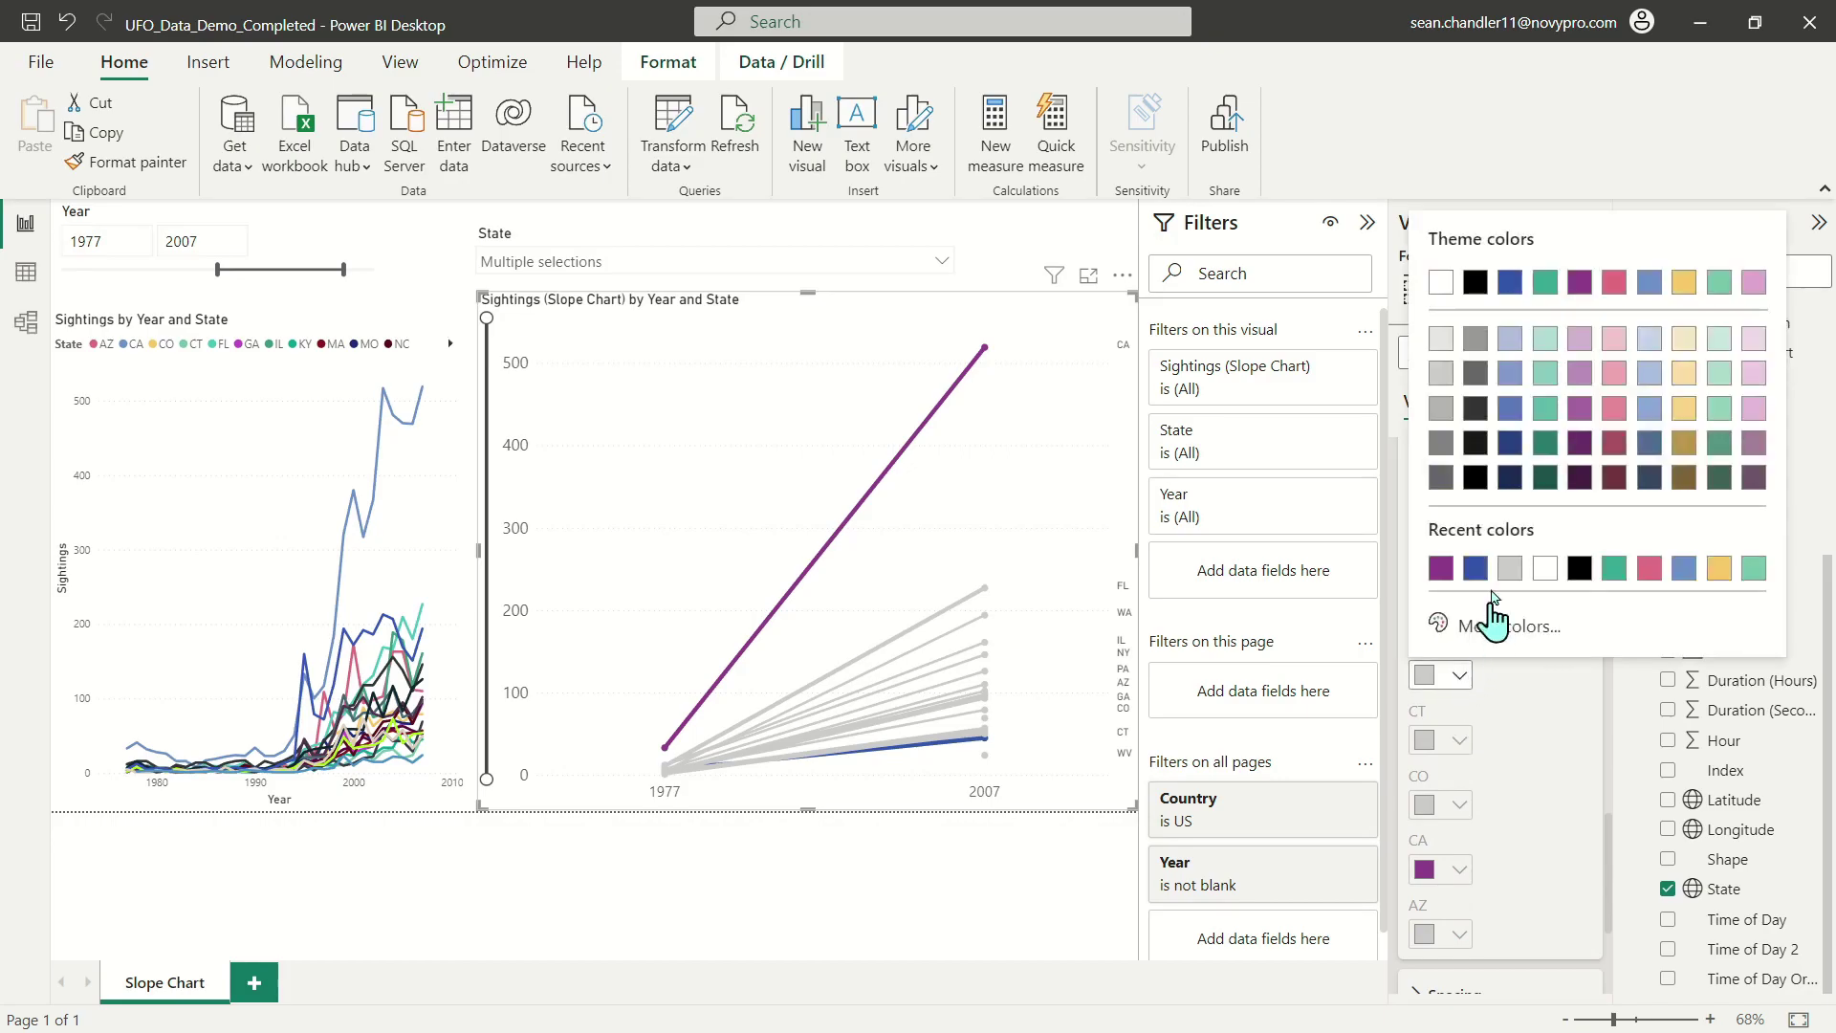
click(1541, 287)
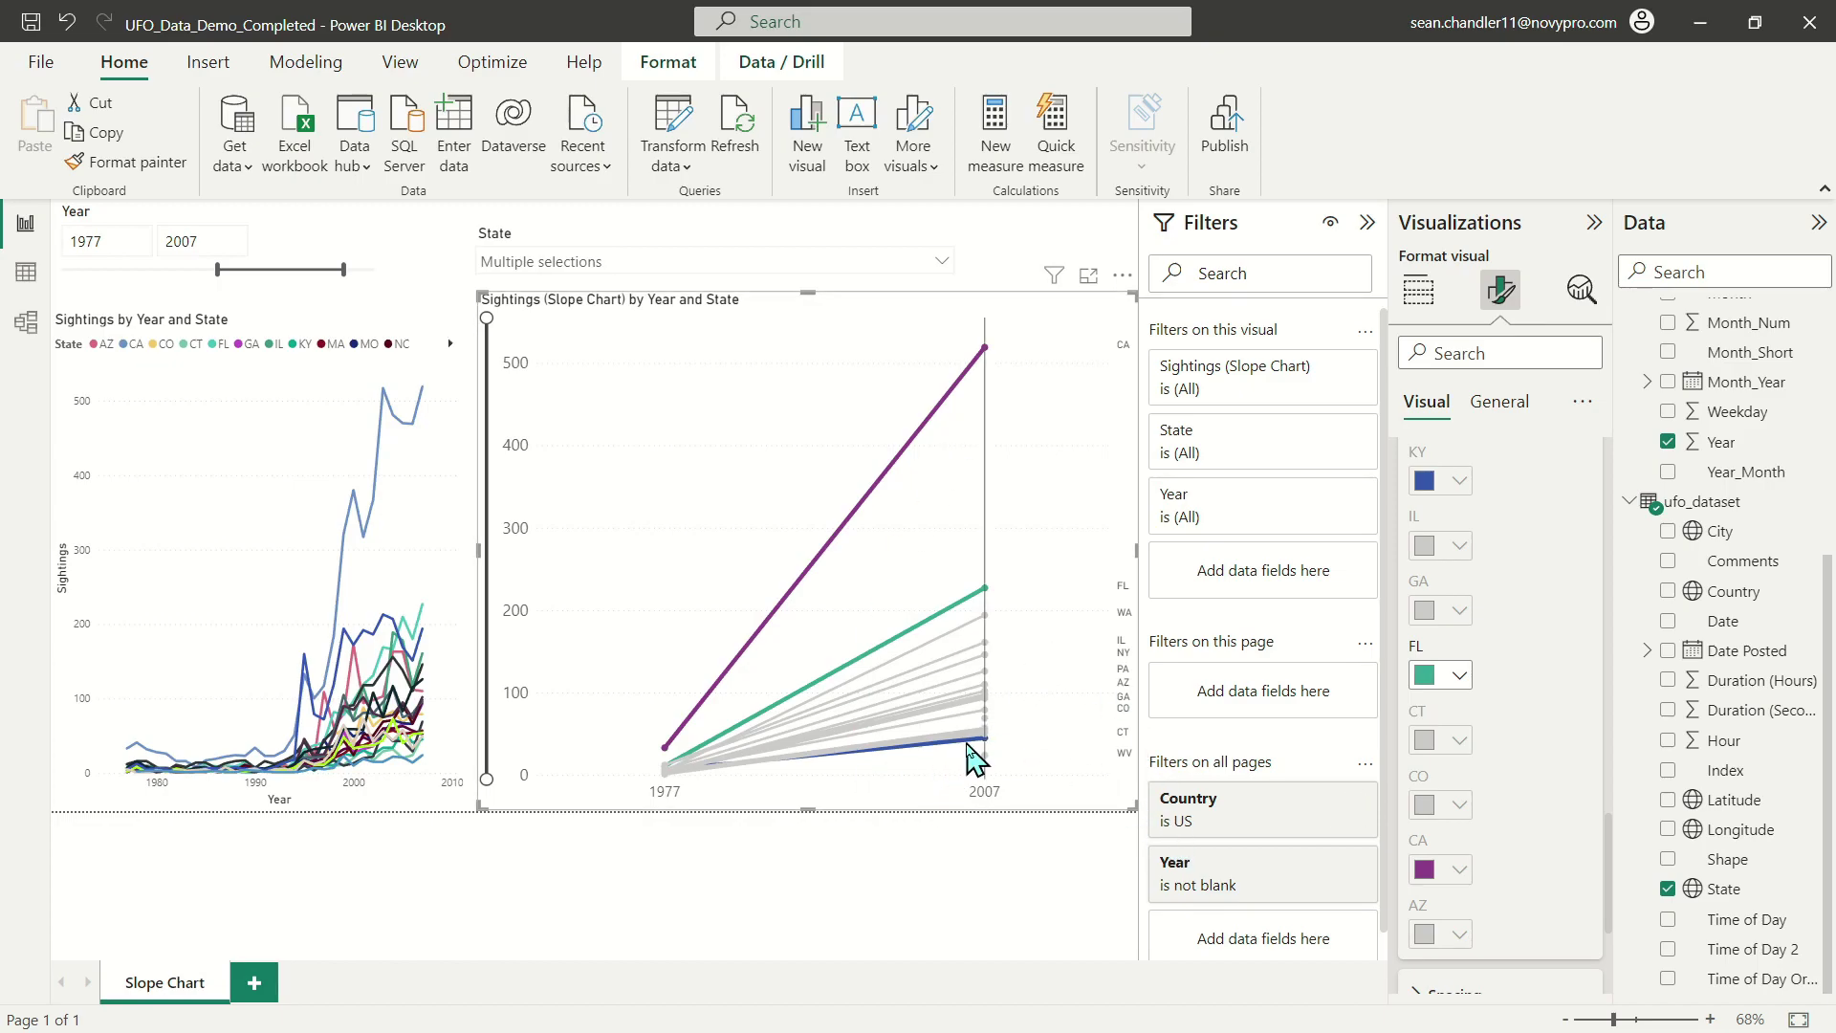
mouse_move(995, 643)
drag(487, 319, 542, 212)
Reset the chart zoom, reselect the slope chart and give the CA series markers 8 px shape size.
click(541, 212)
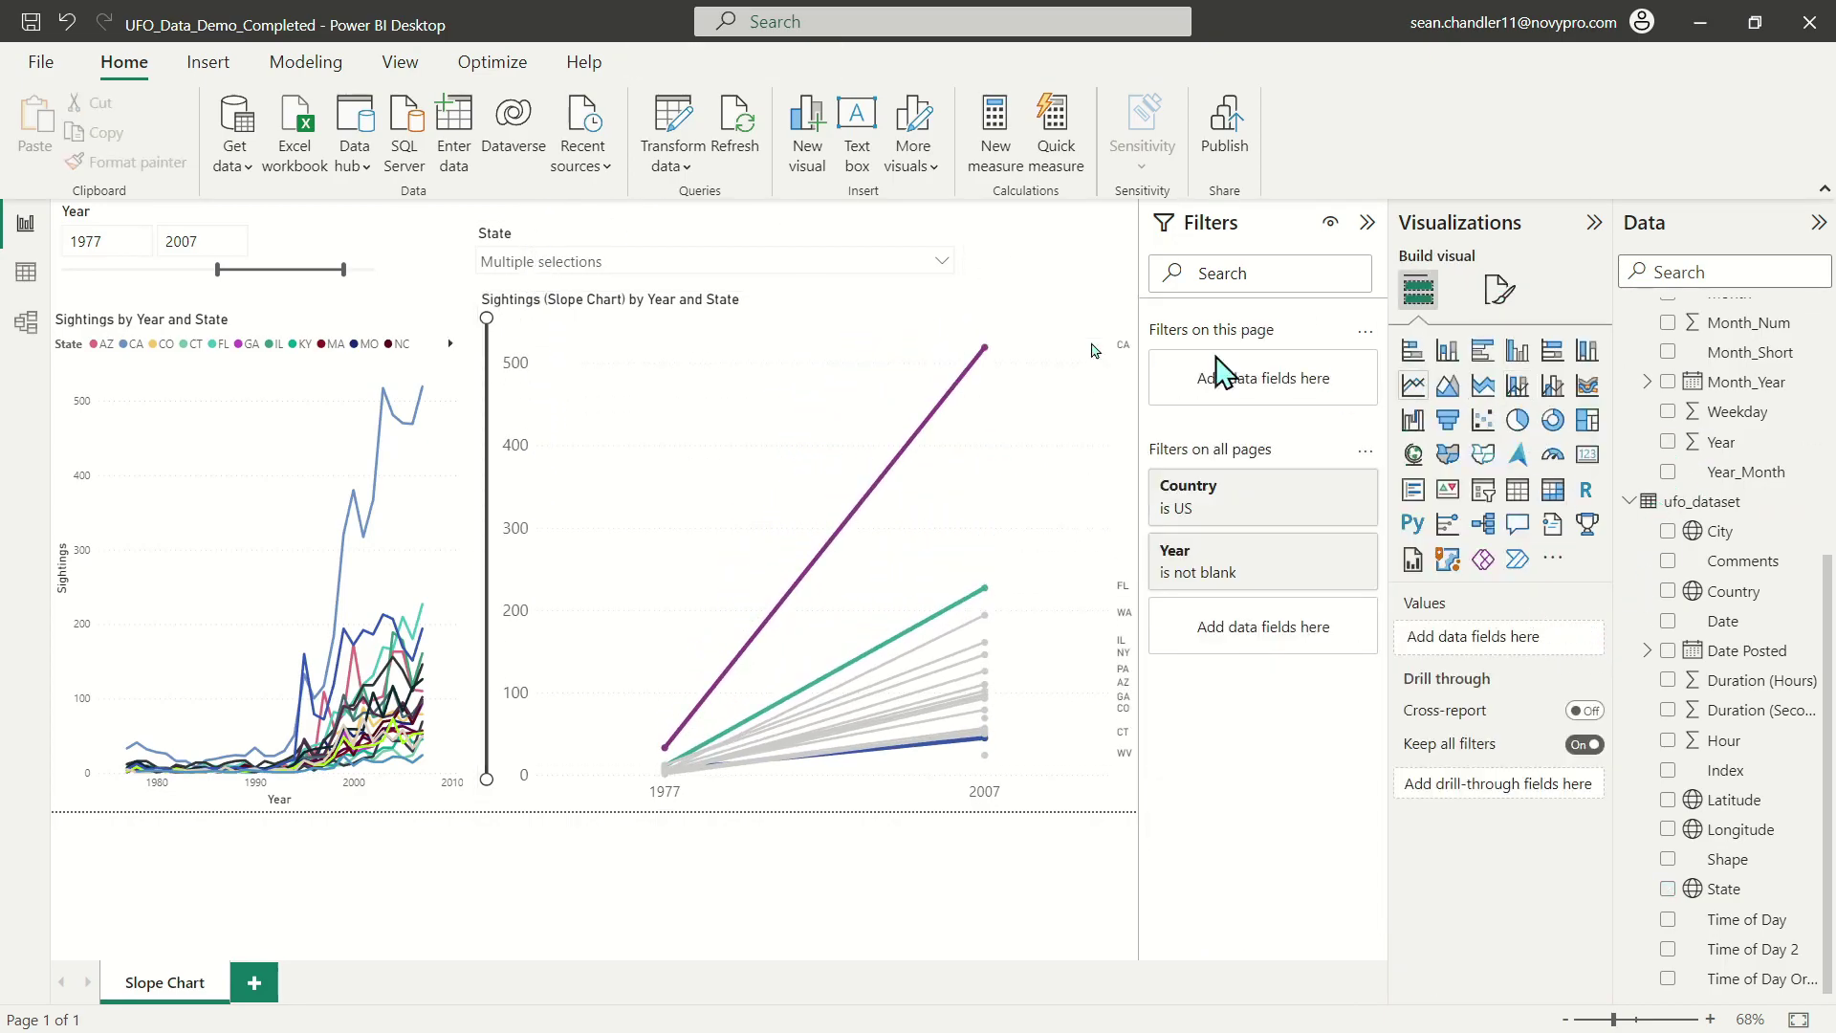
click(971, 319)
click(1501, 289)
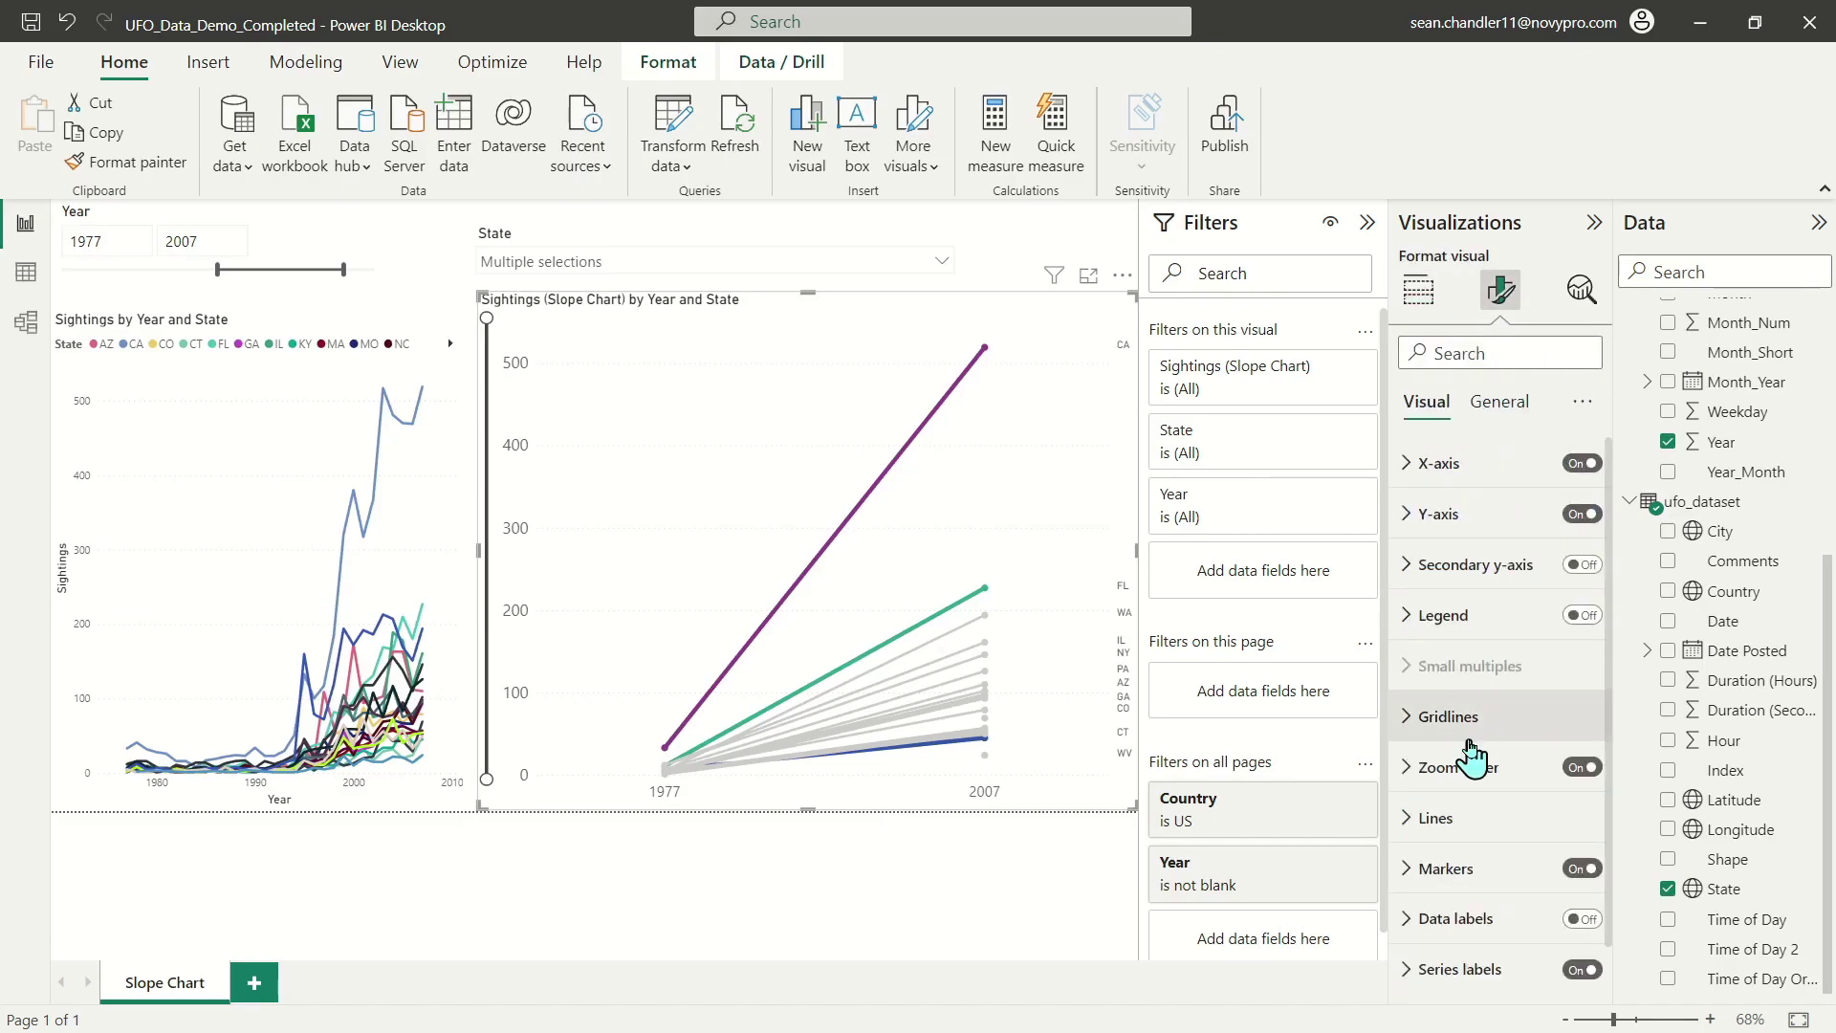
click(1454, 869)
scroll(1525, 708, down, 5)
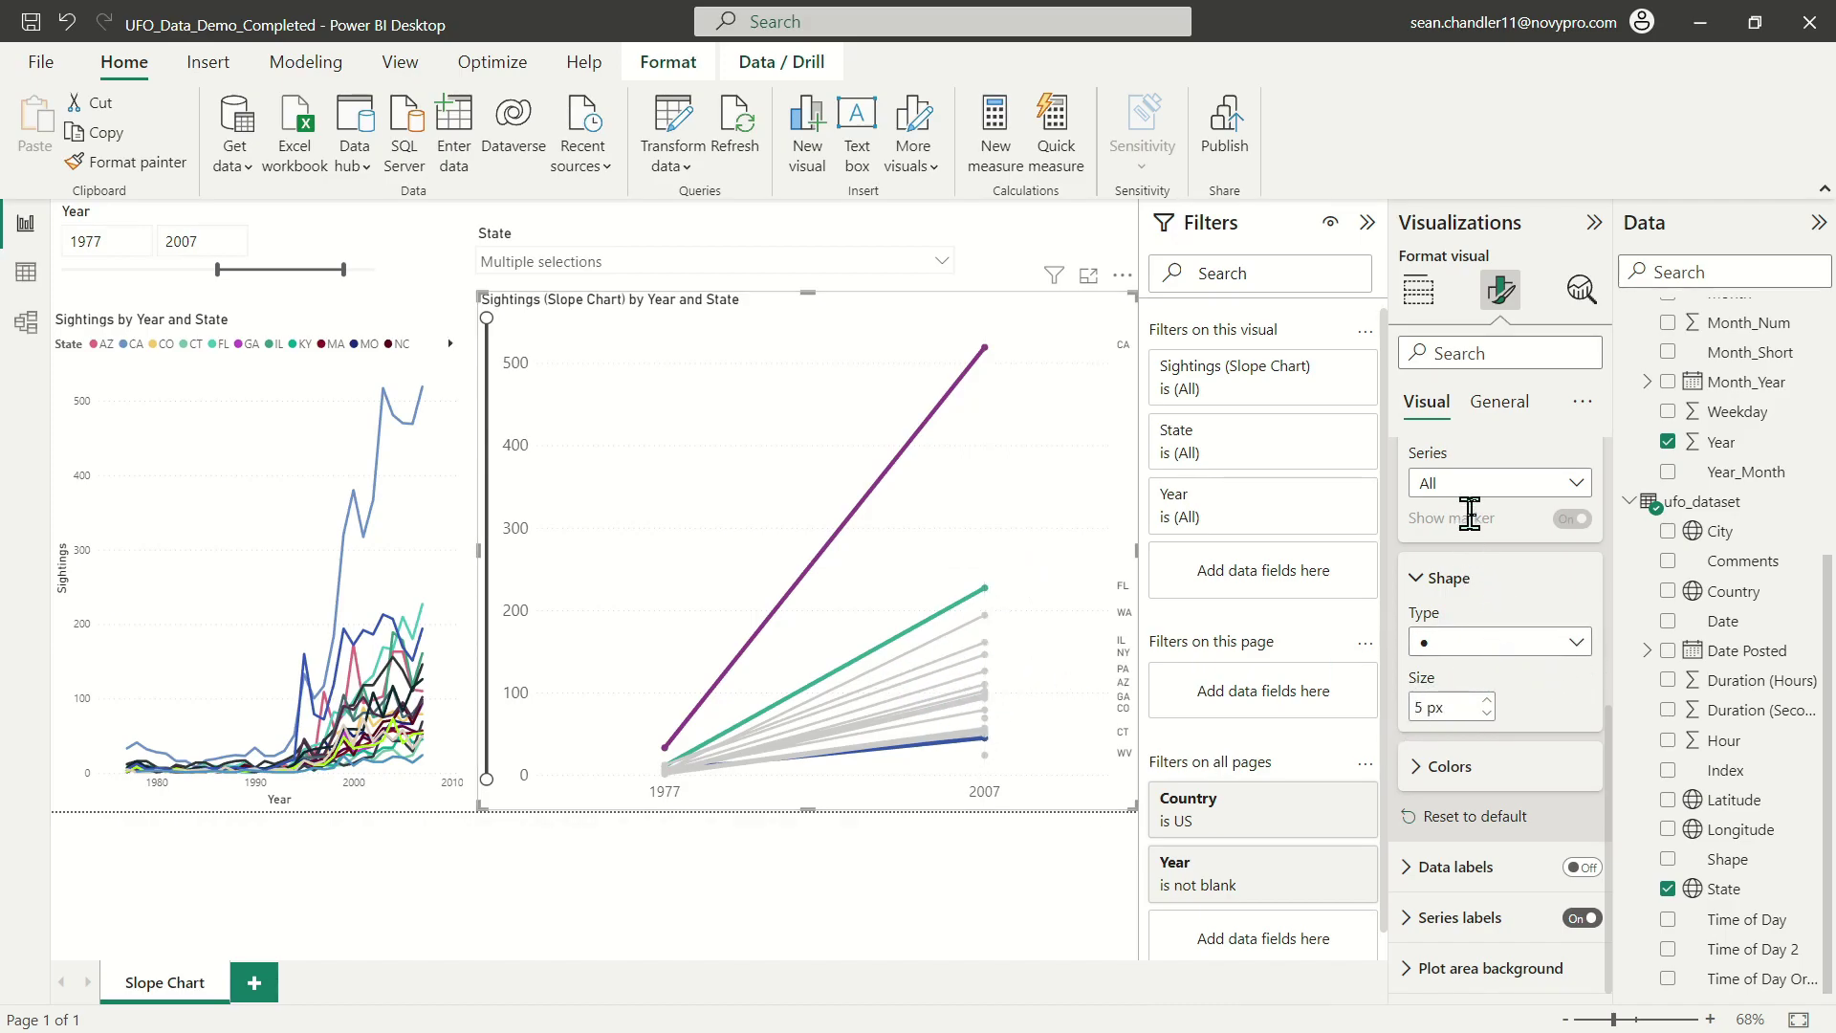
click(1487, 485)
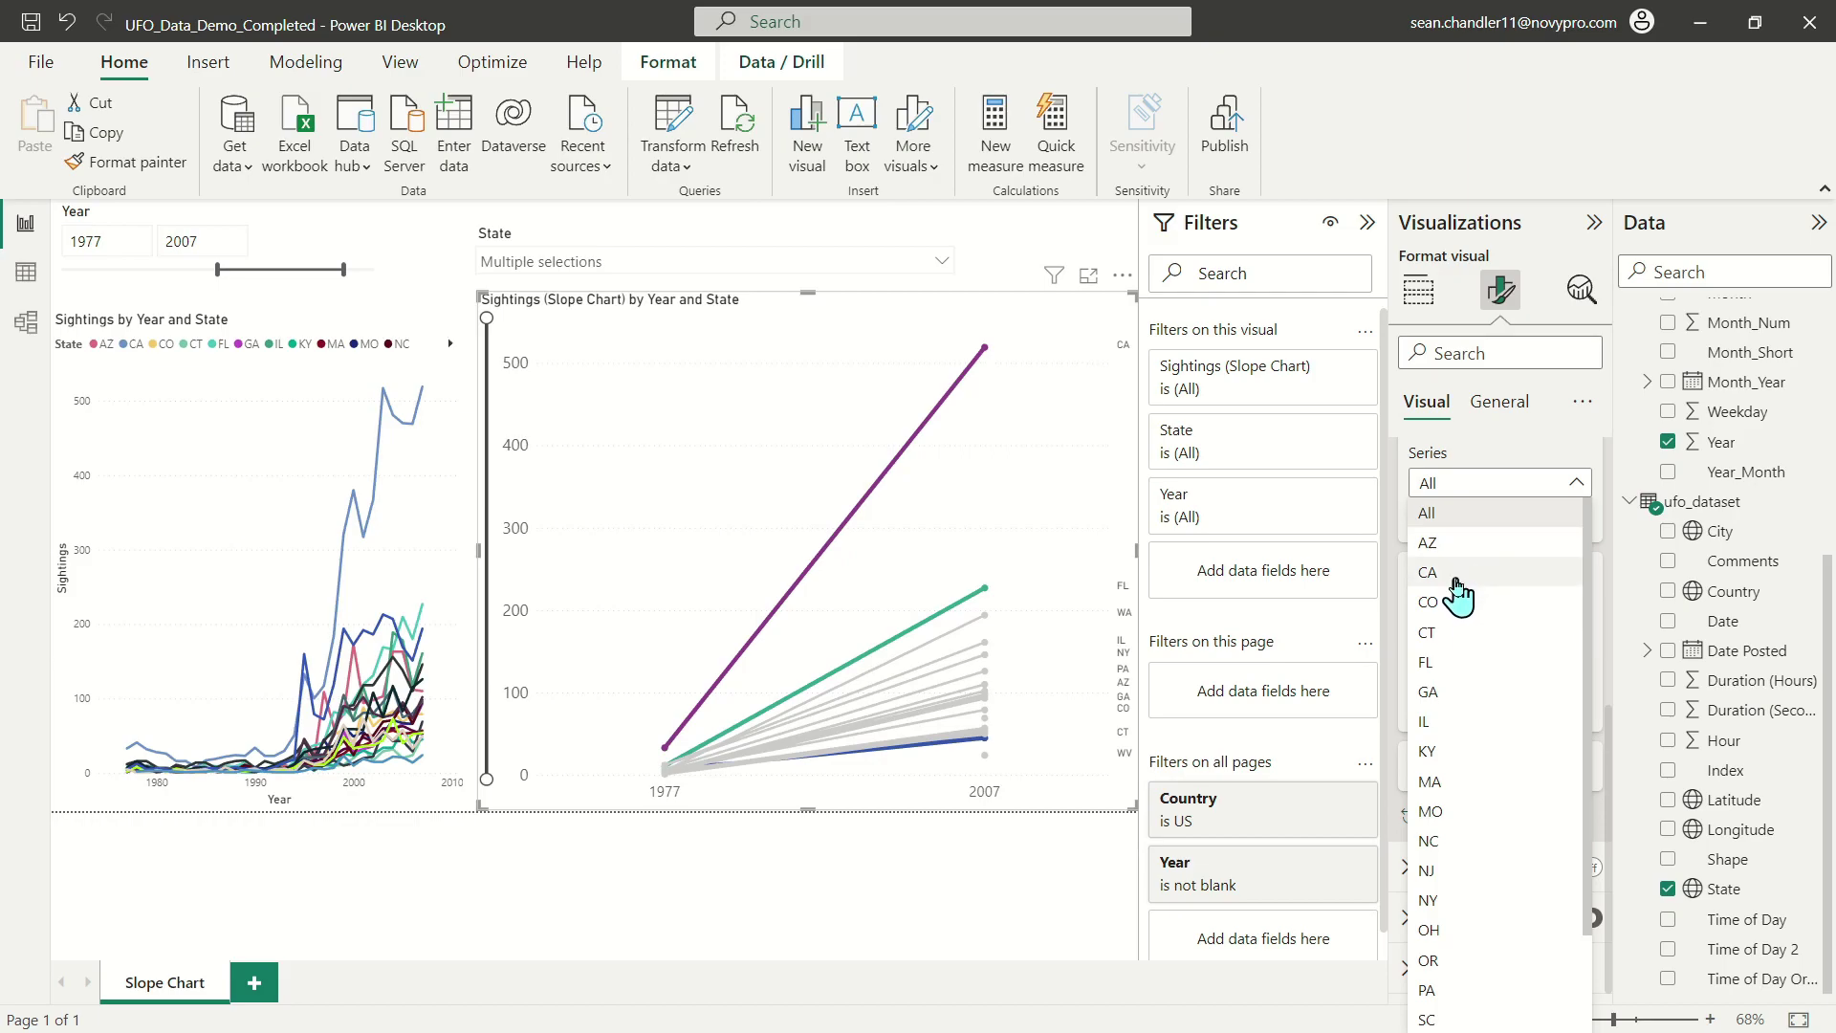
click(1466, 578)
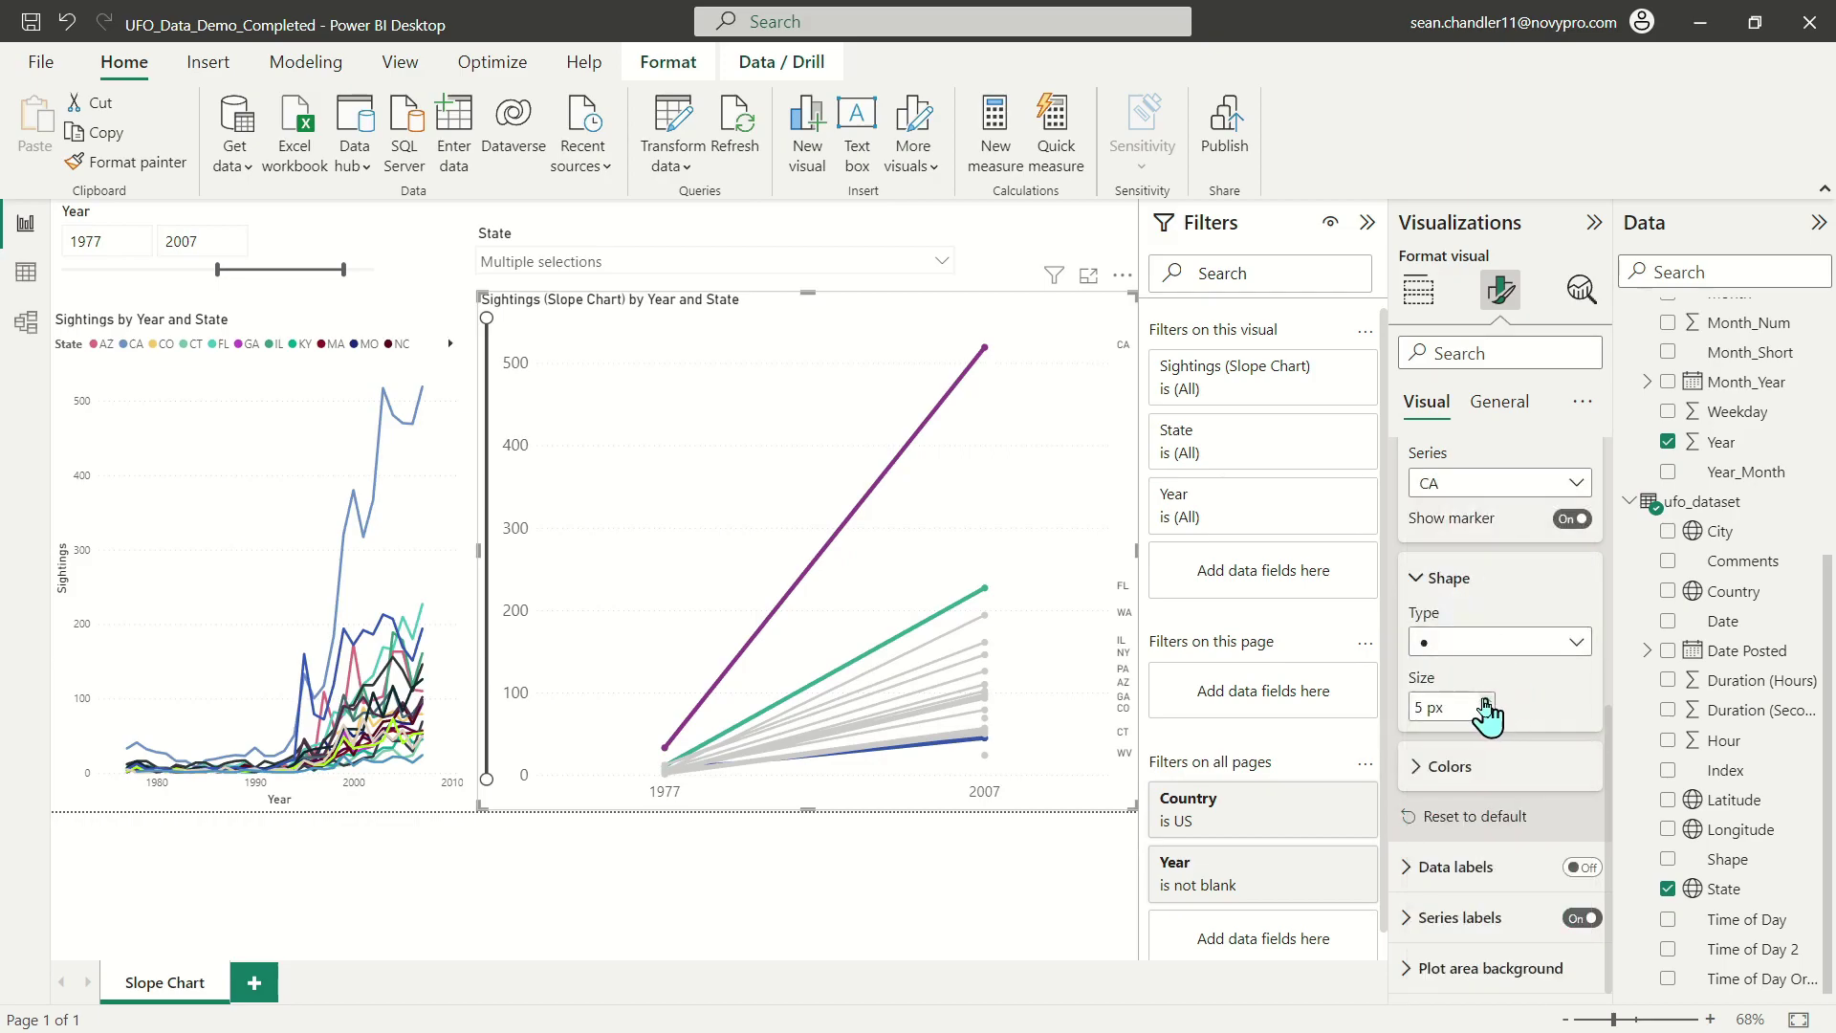
Apply the 8 px marker size to the FL and KY series, then collapse Markers.
click(1495, 483)
click(1461, 662)
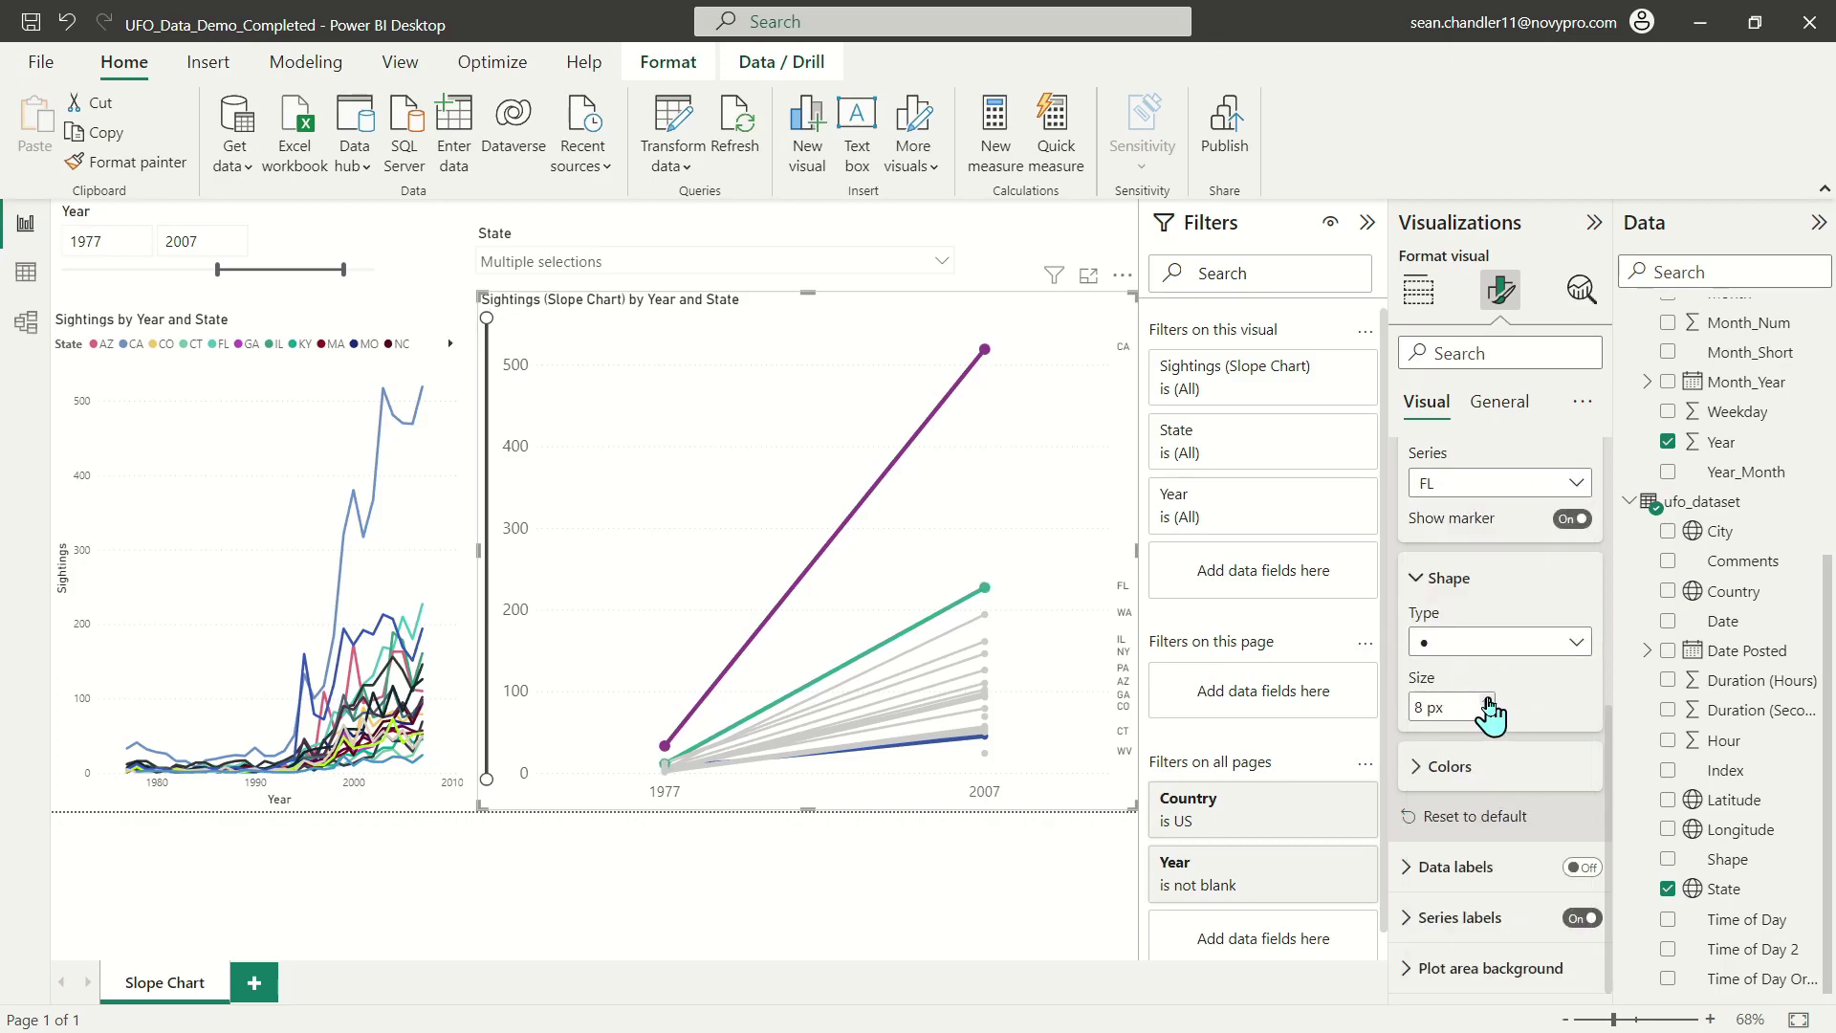
click(1506, 484)
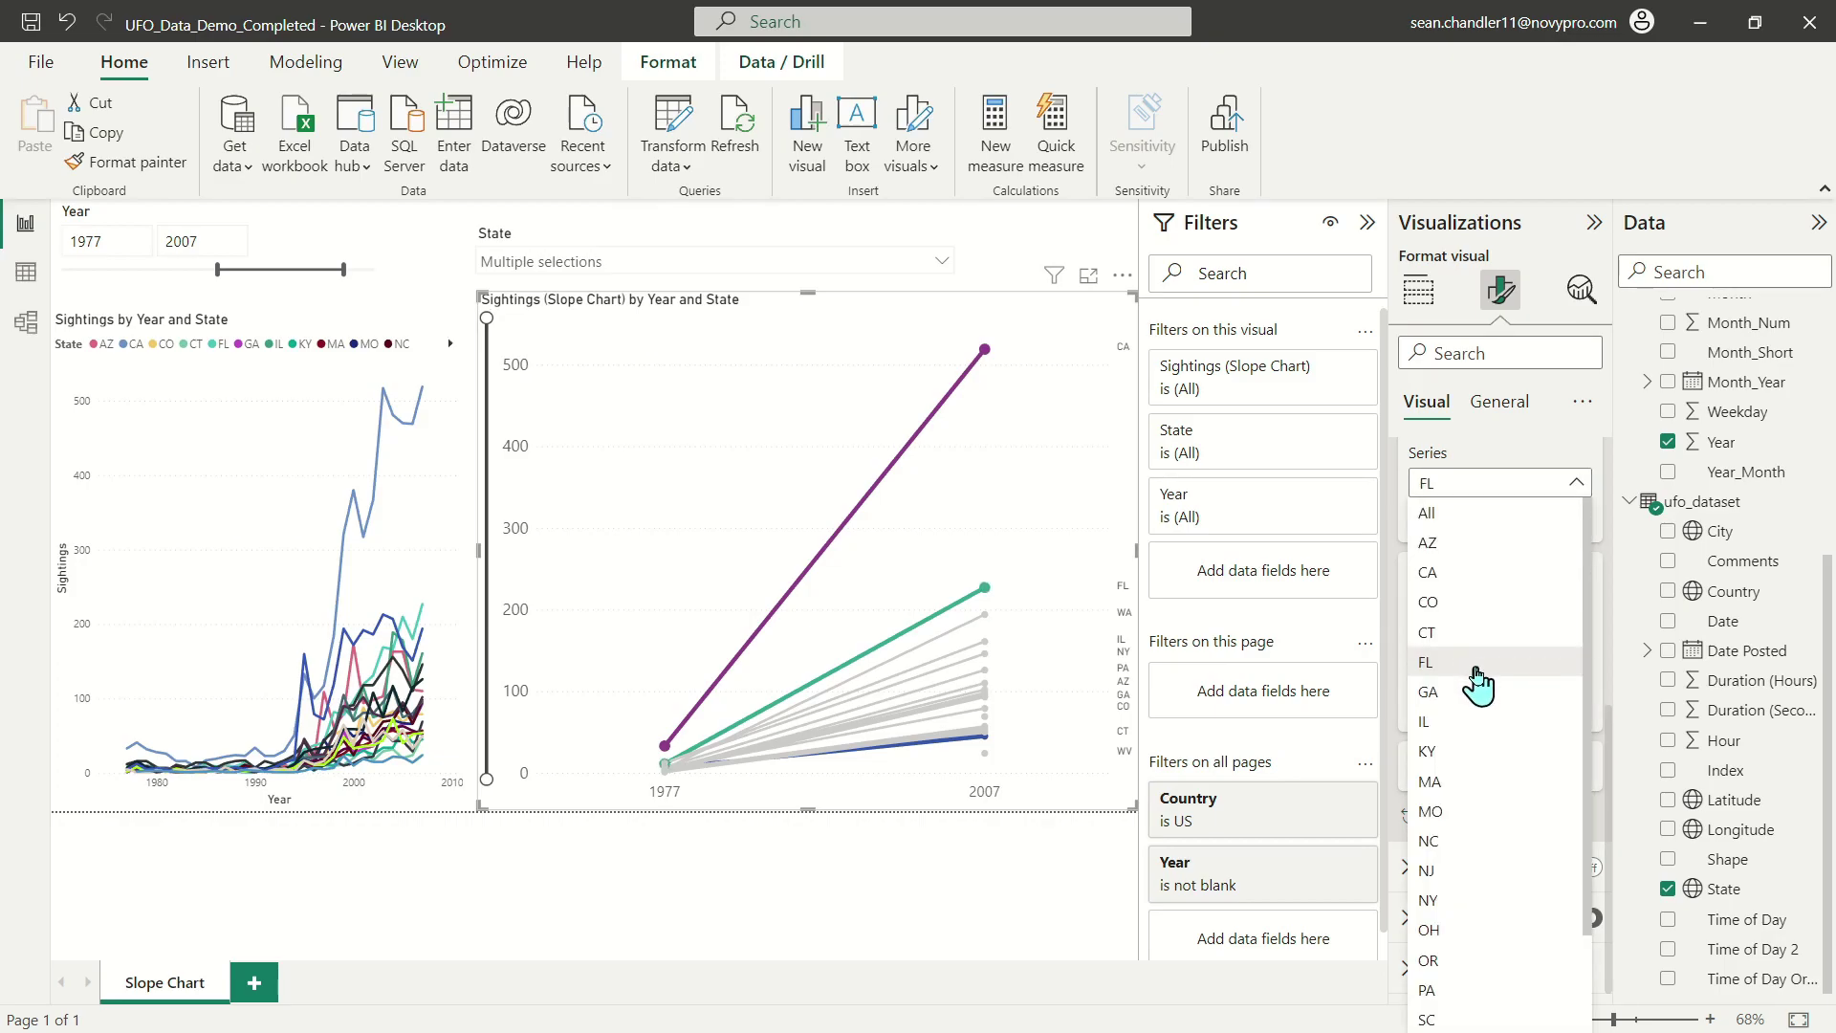
click(1466, 761)
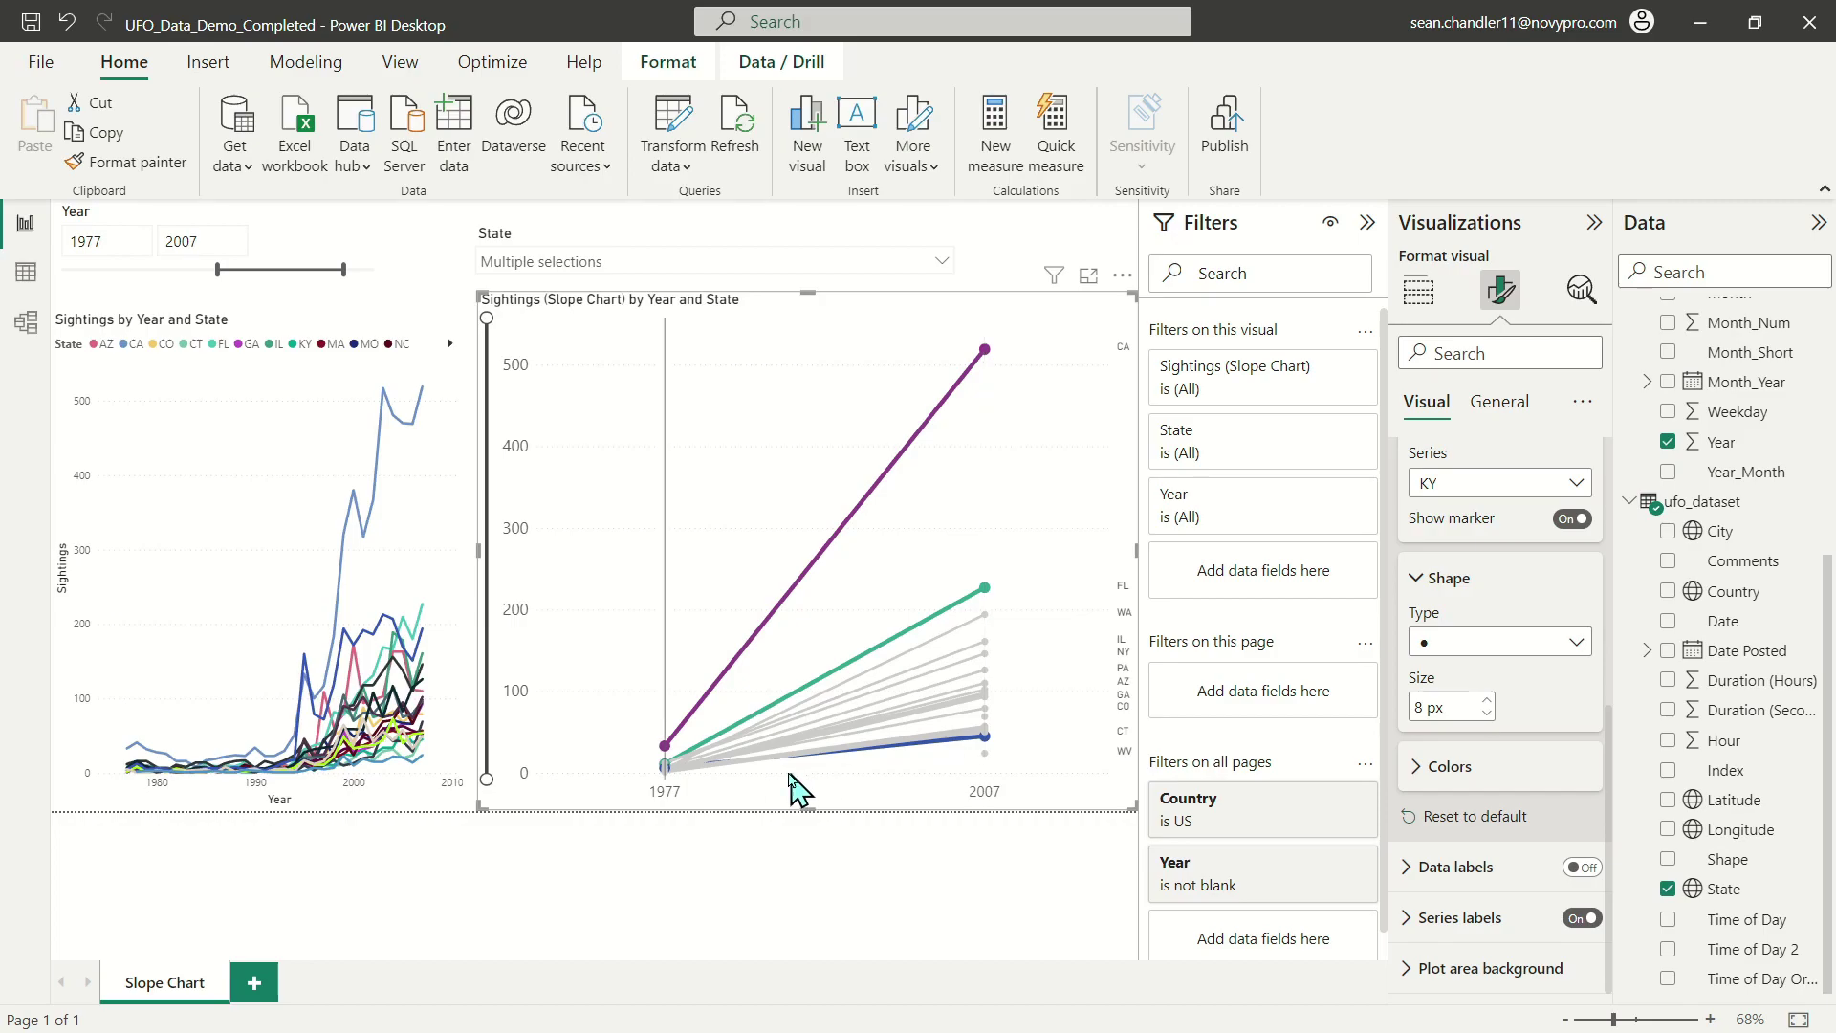
mouse_move(988, 750)
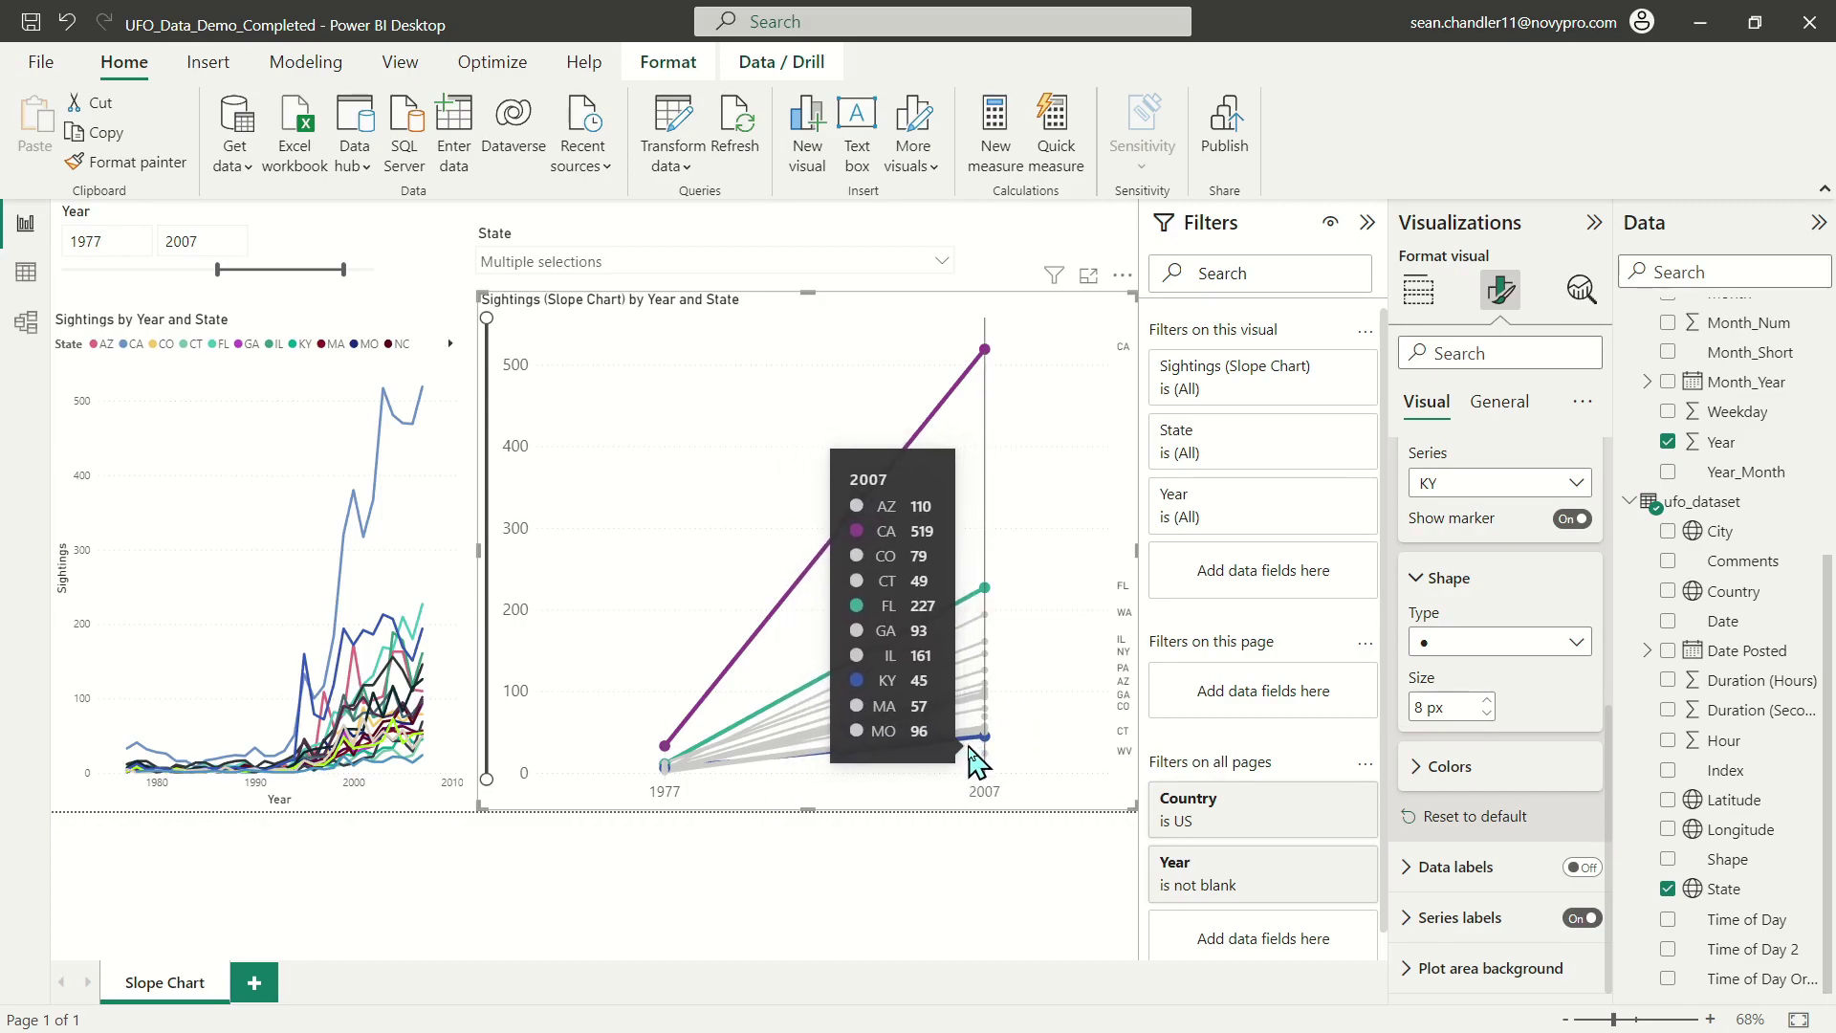
mouse_move(675, 794)
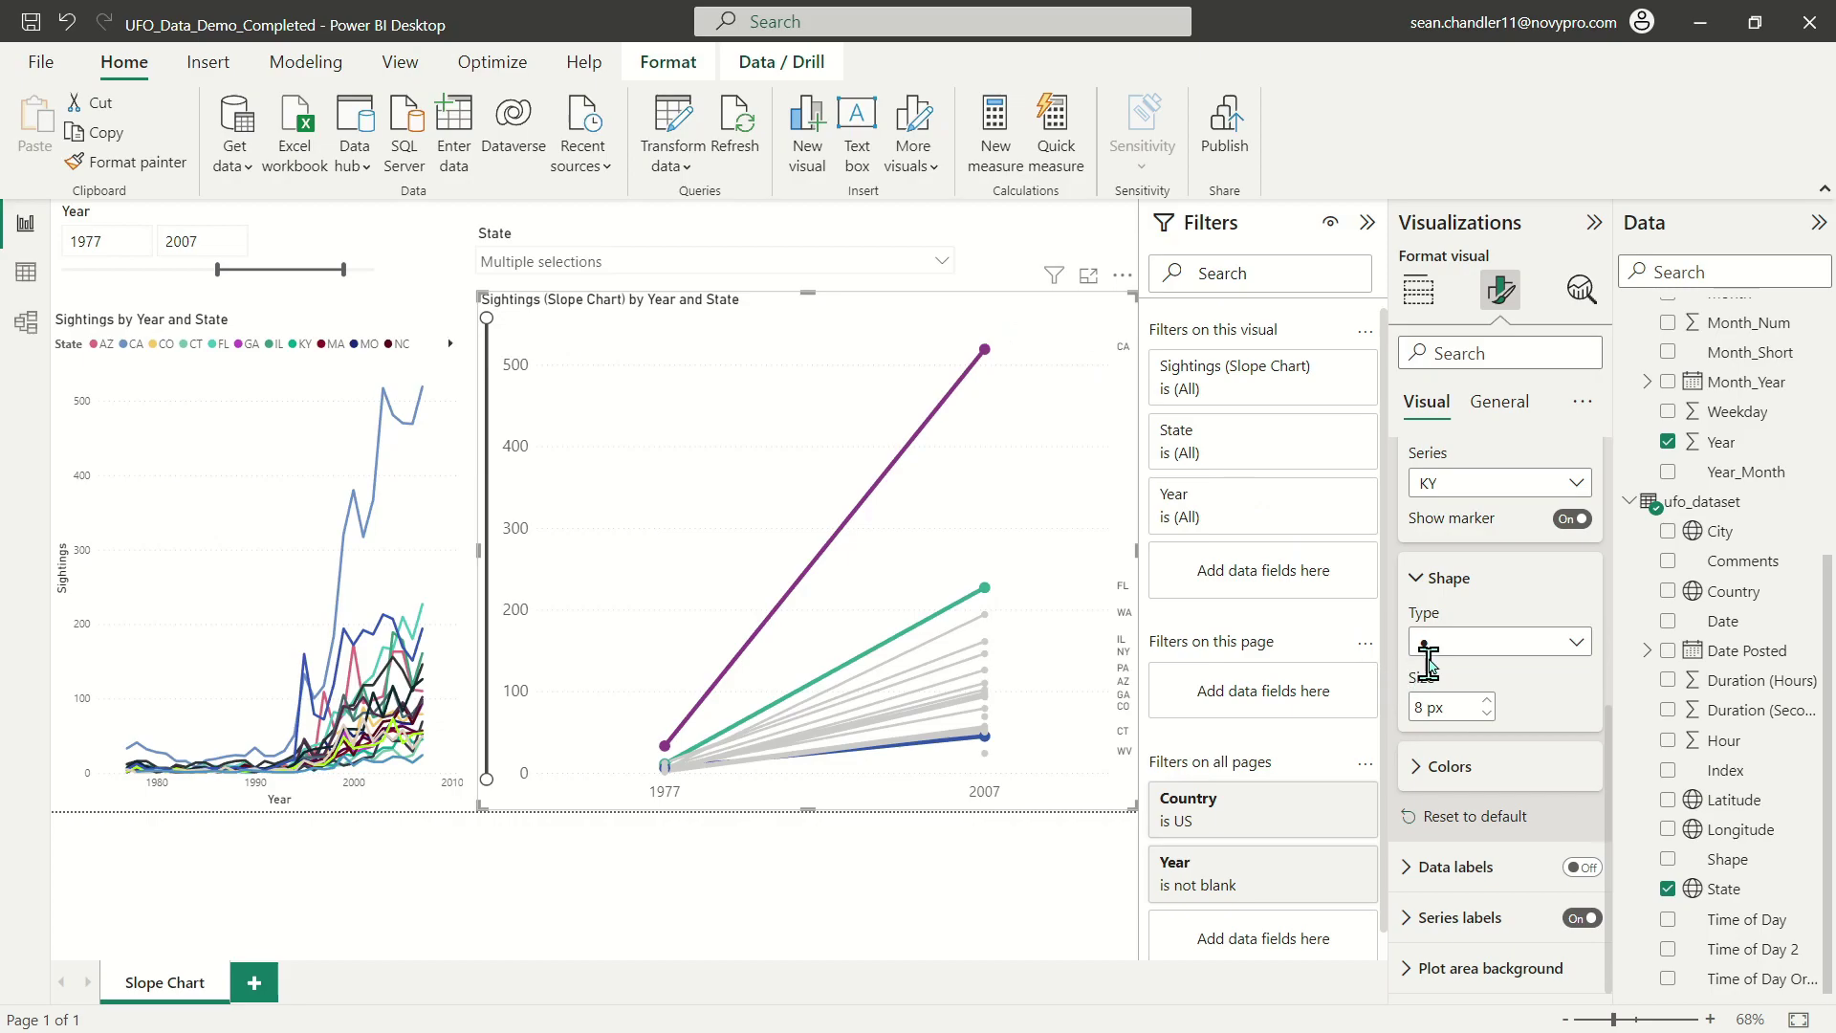
scroll(1444, 617, up, 5)
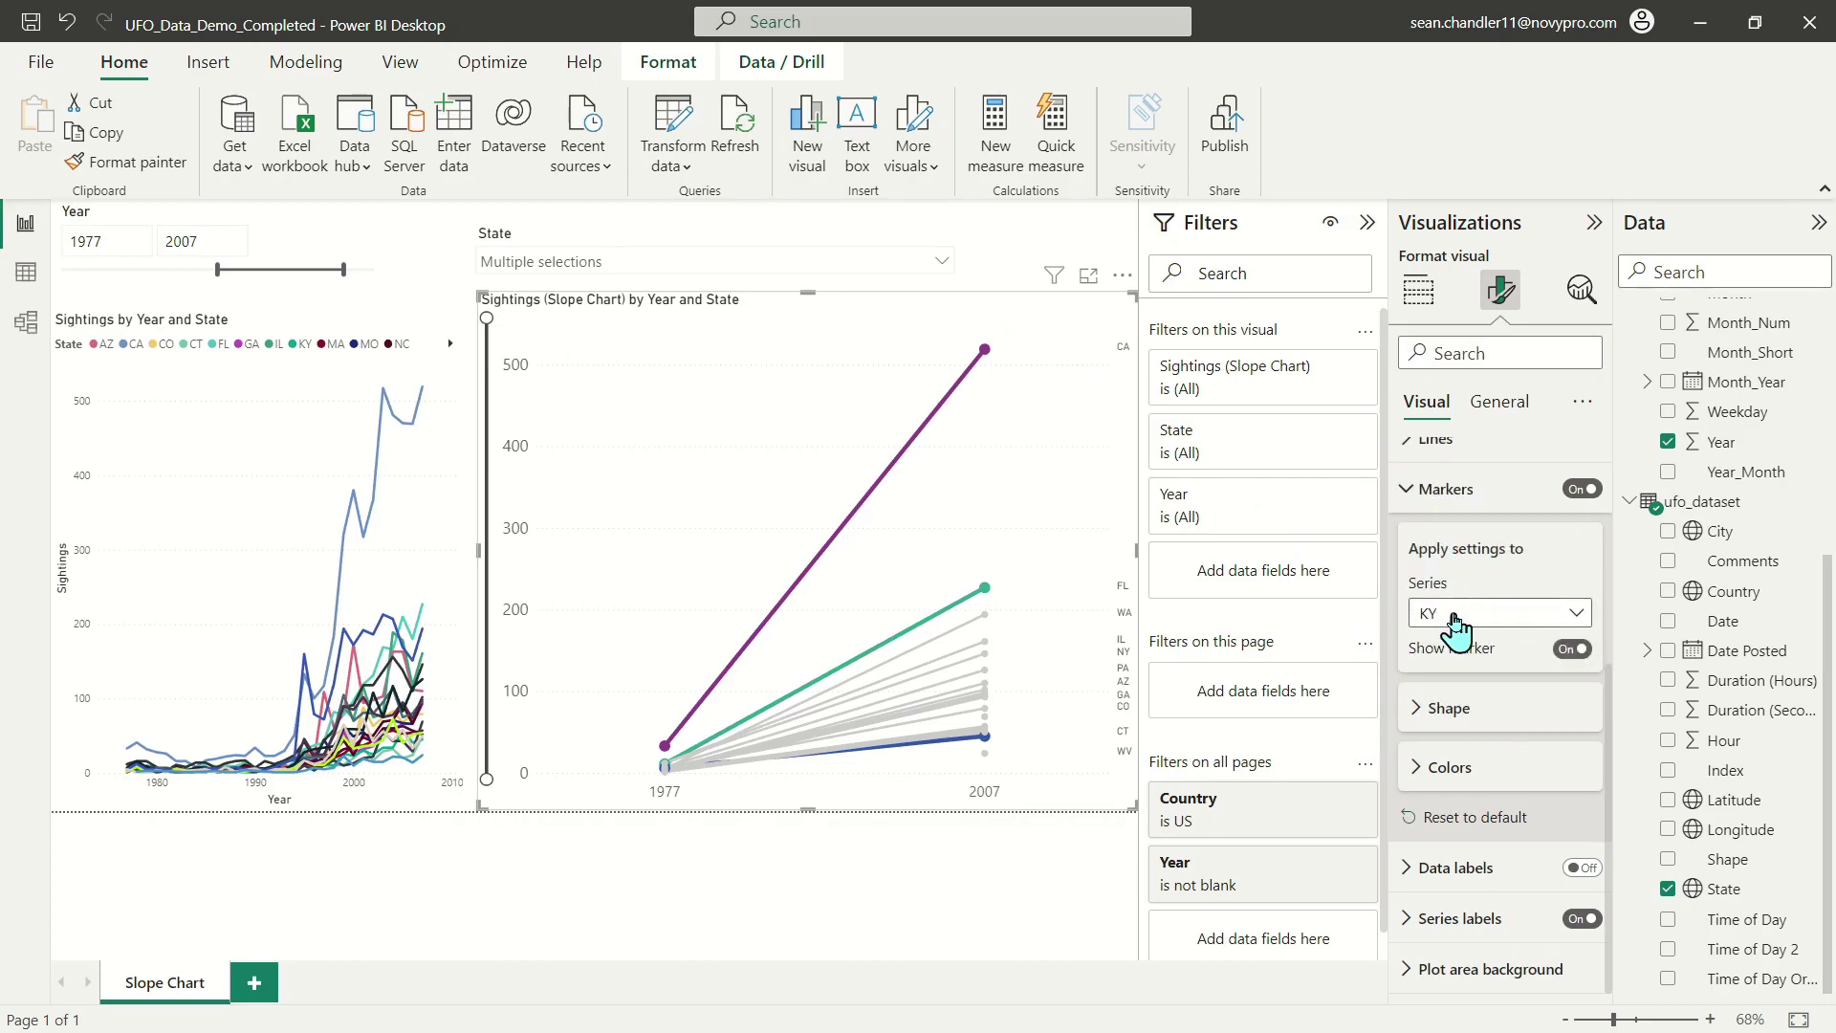
scroll(1452, 641, up, 1)
click(1439, 766)
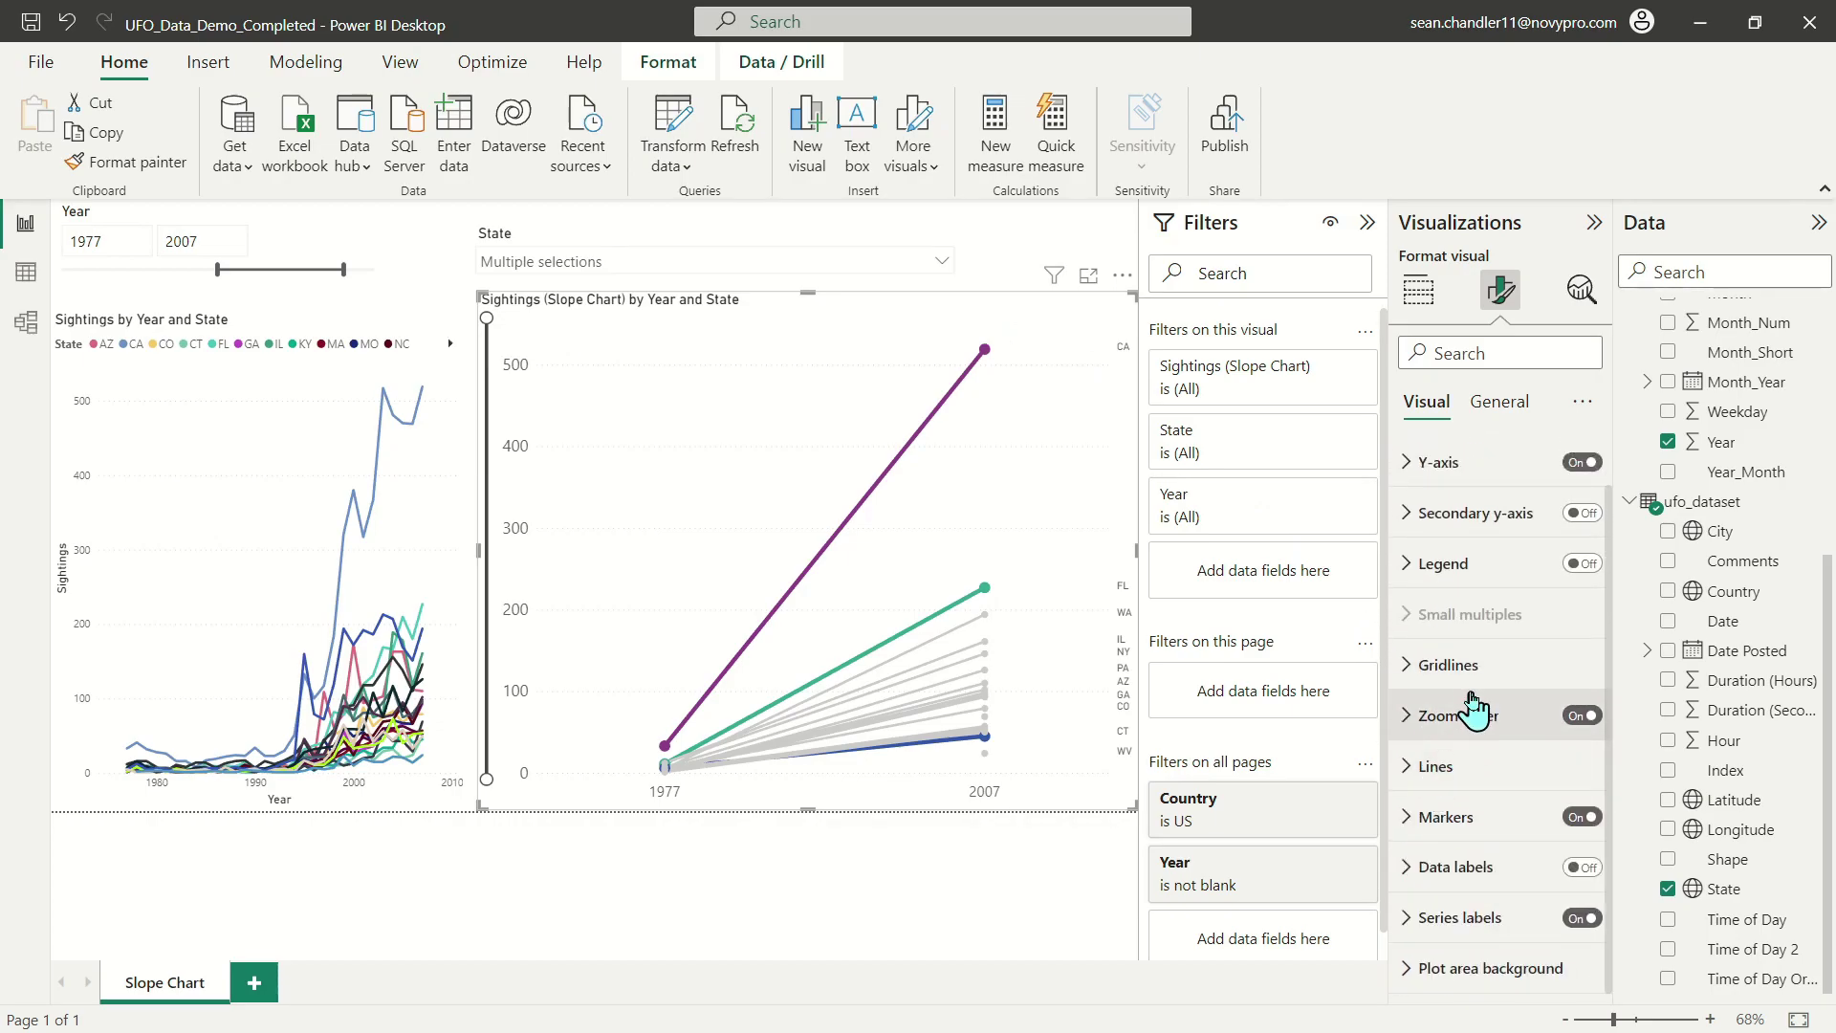
Colour the CA series label purple under Series labels.
click(1449, 919)
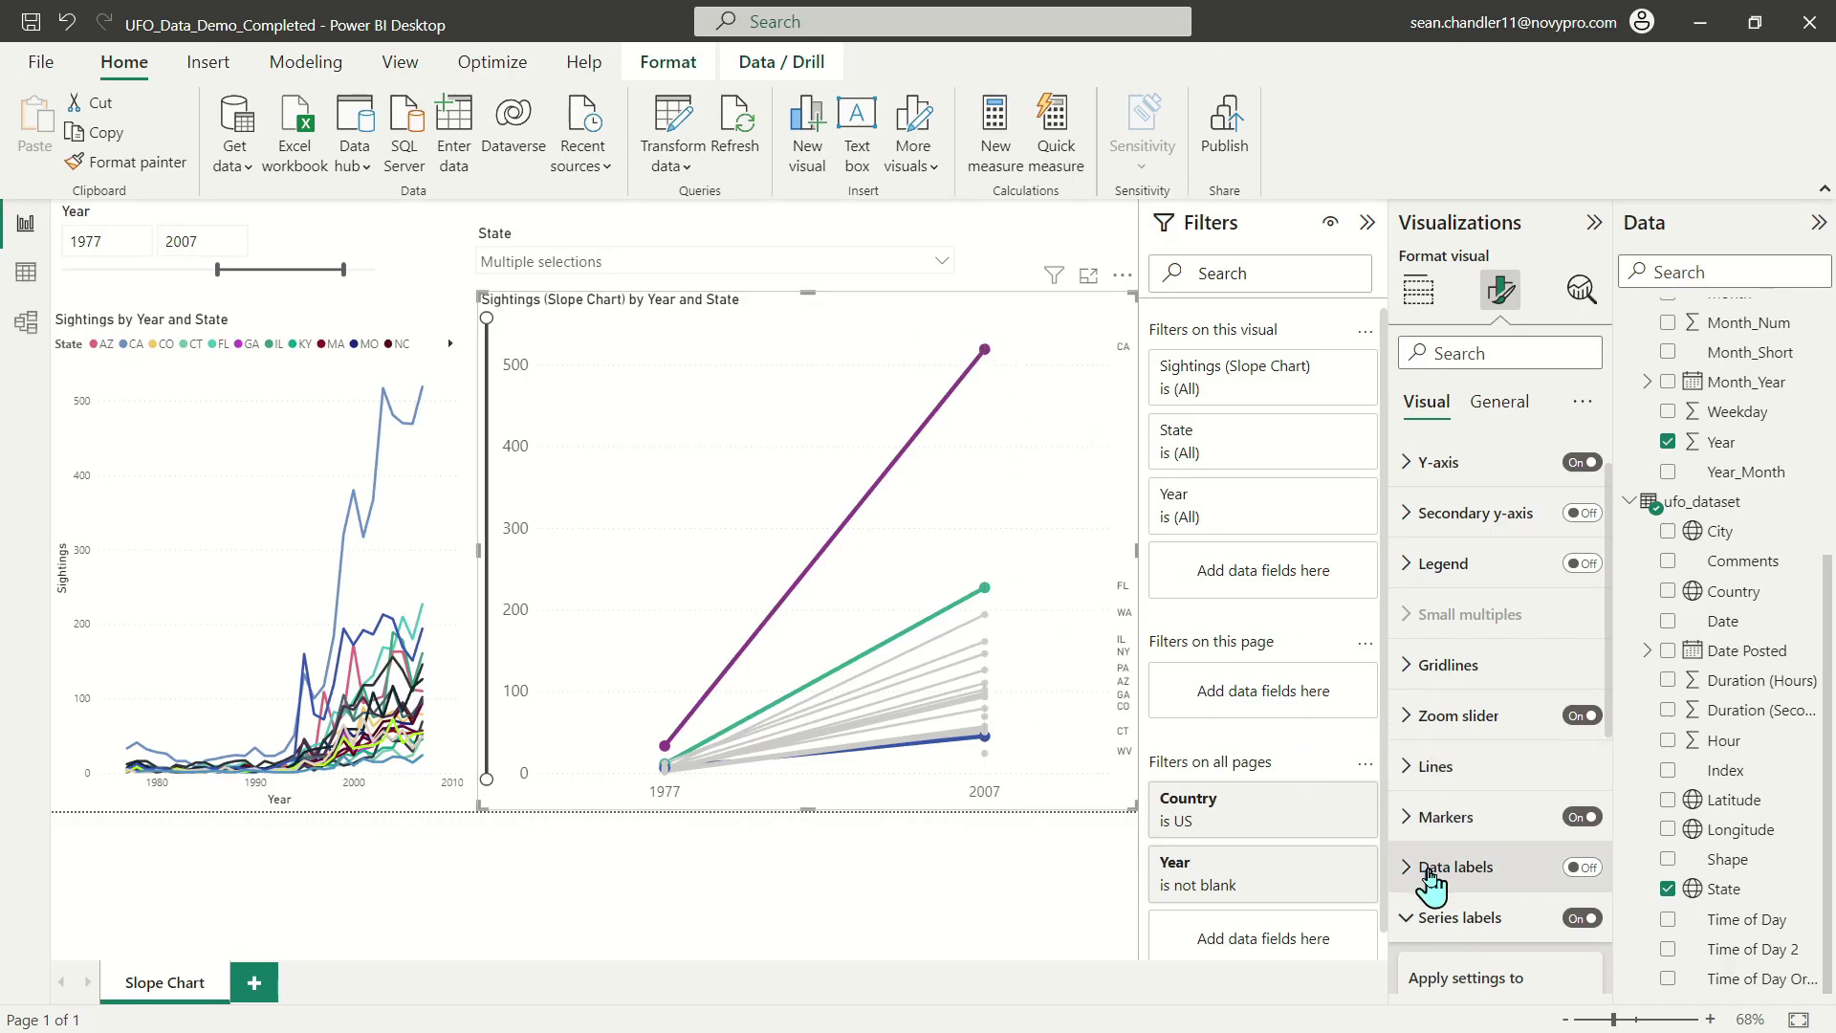
scroll(1444, 841, down, 5)
scroll(1511, 607, up, 3)
scroll(1496, 602, down, 3)
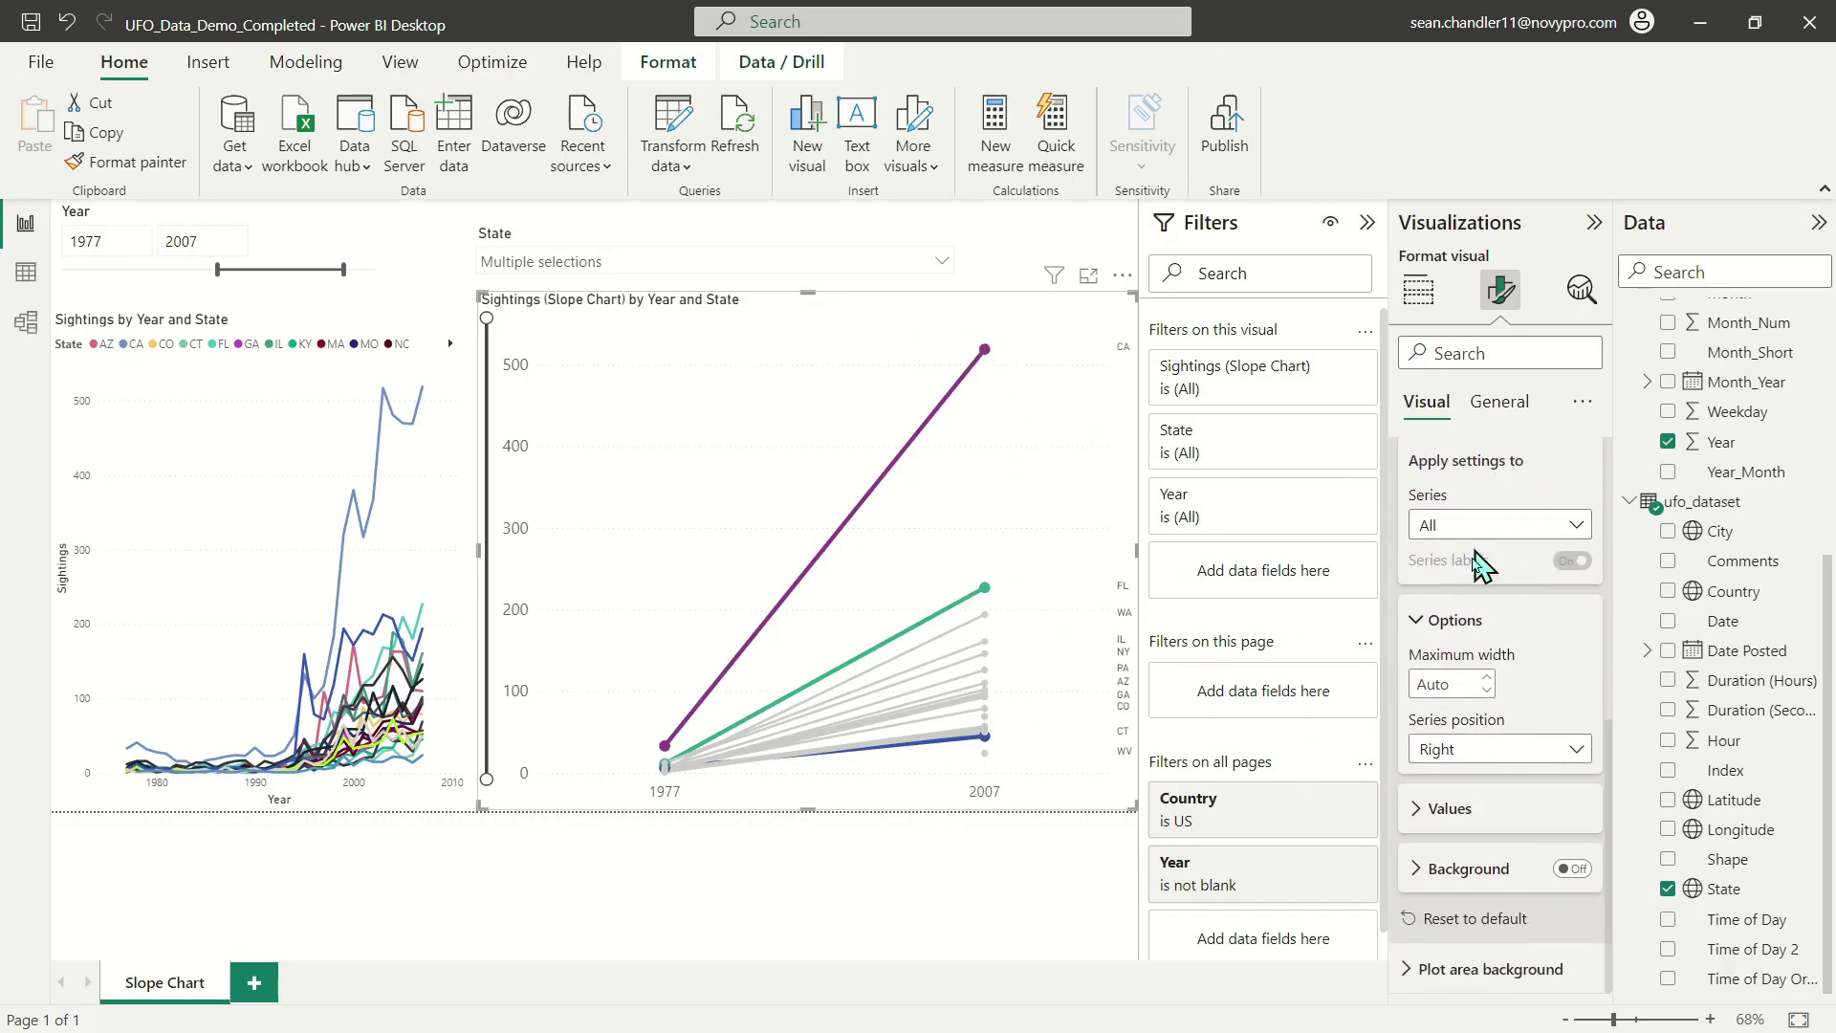
click(1446, 809)
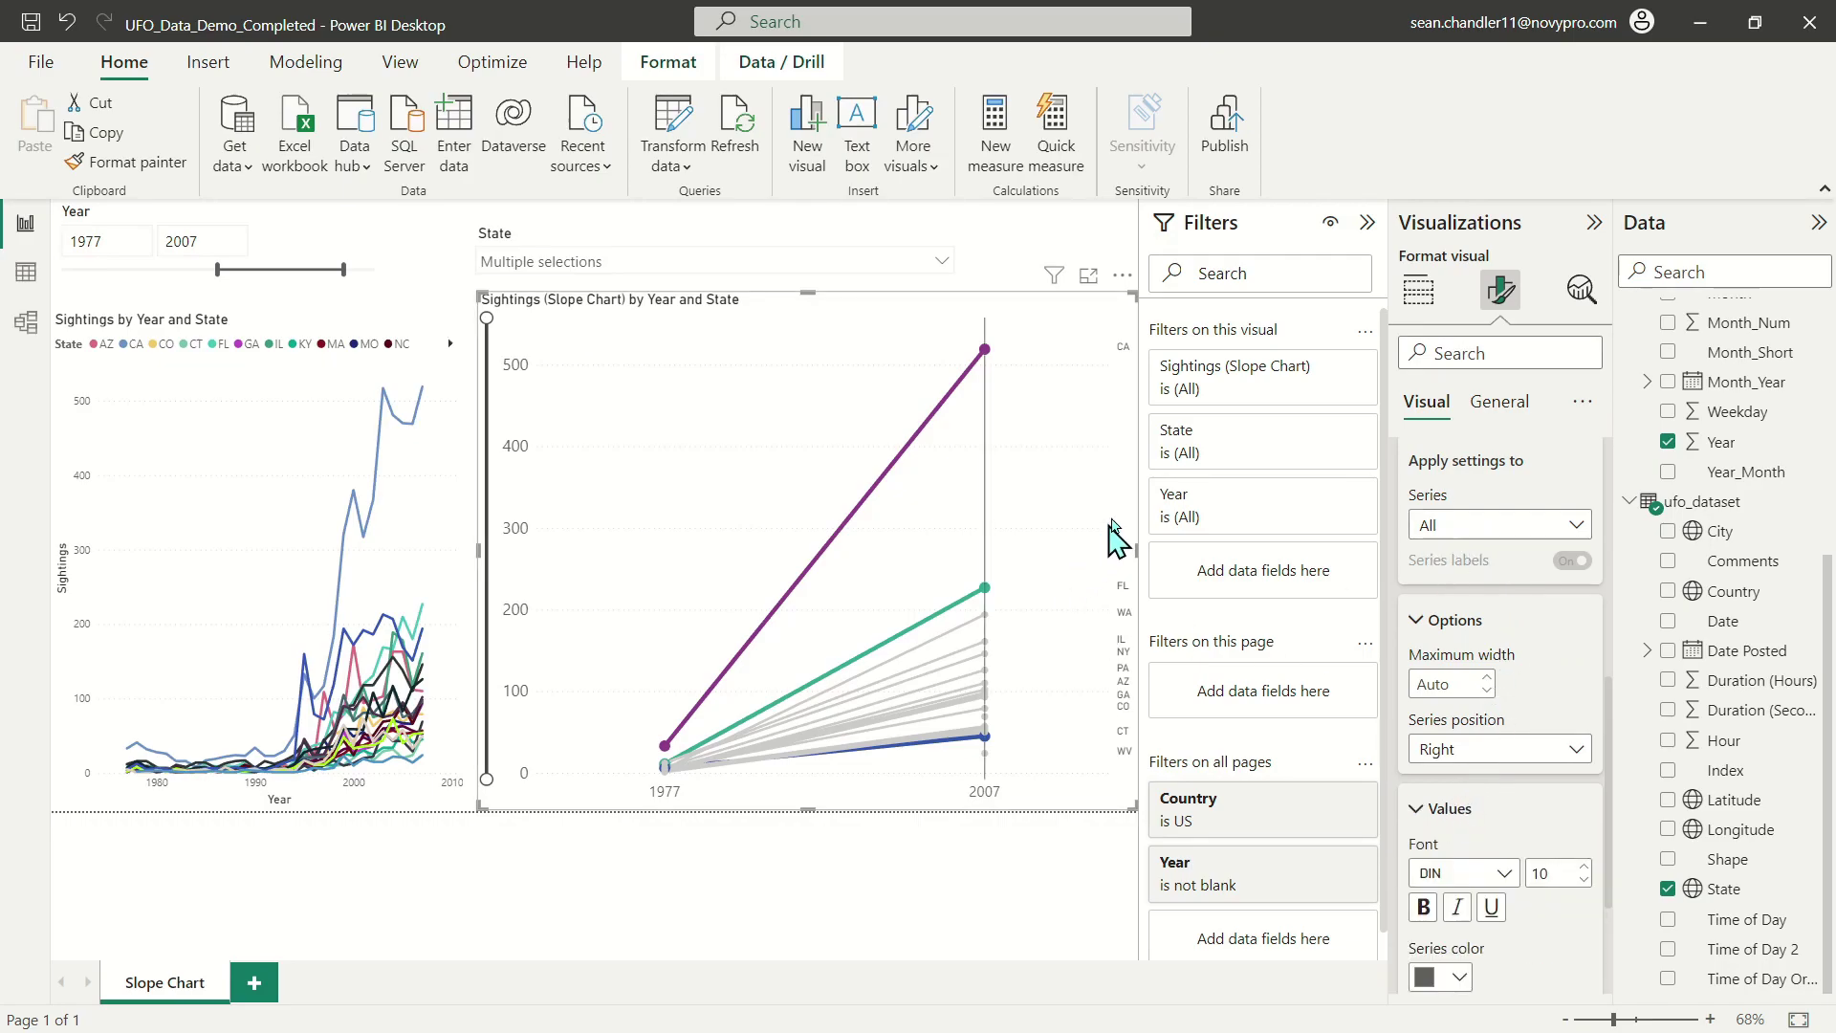
click(1454, 544)
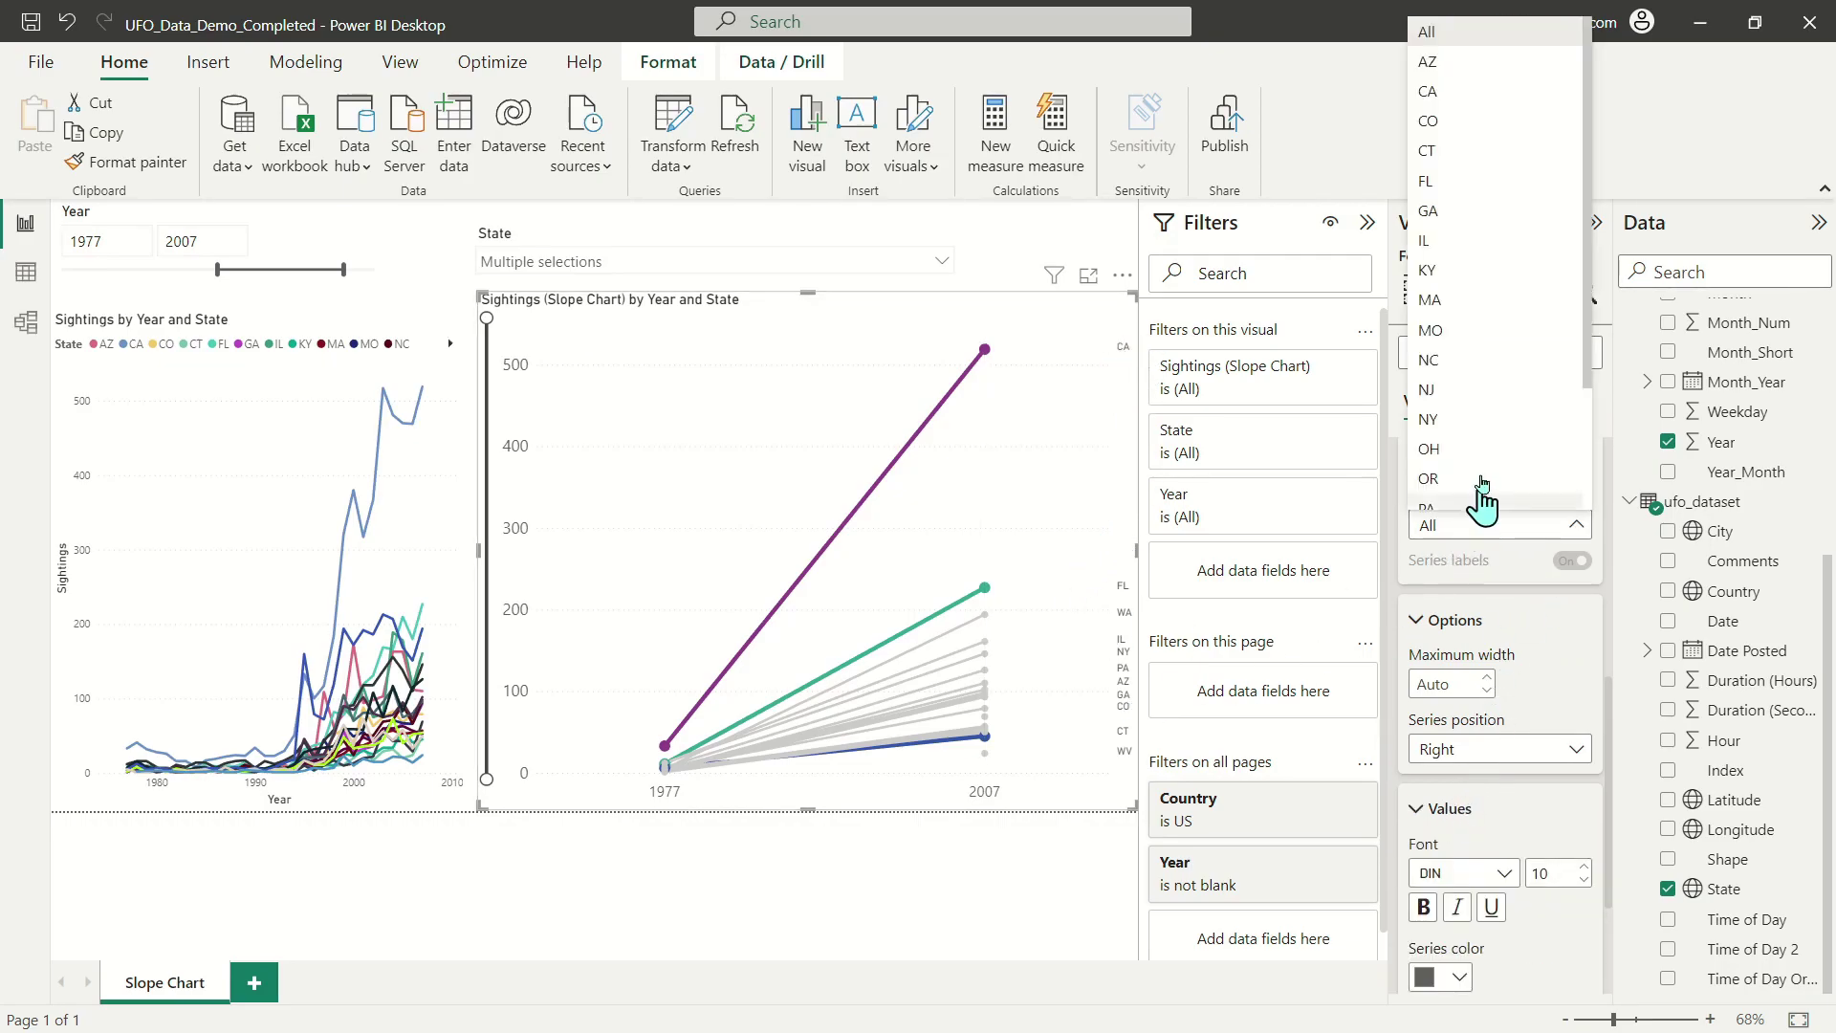
click(1450, 99)
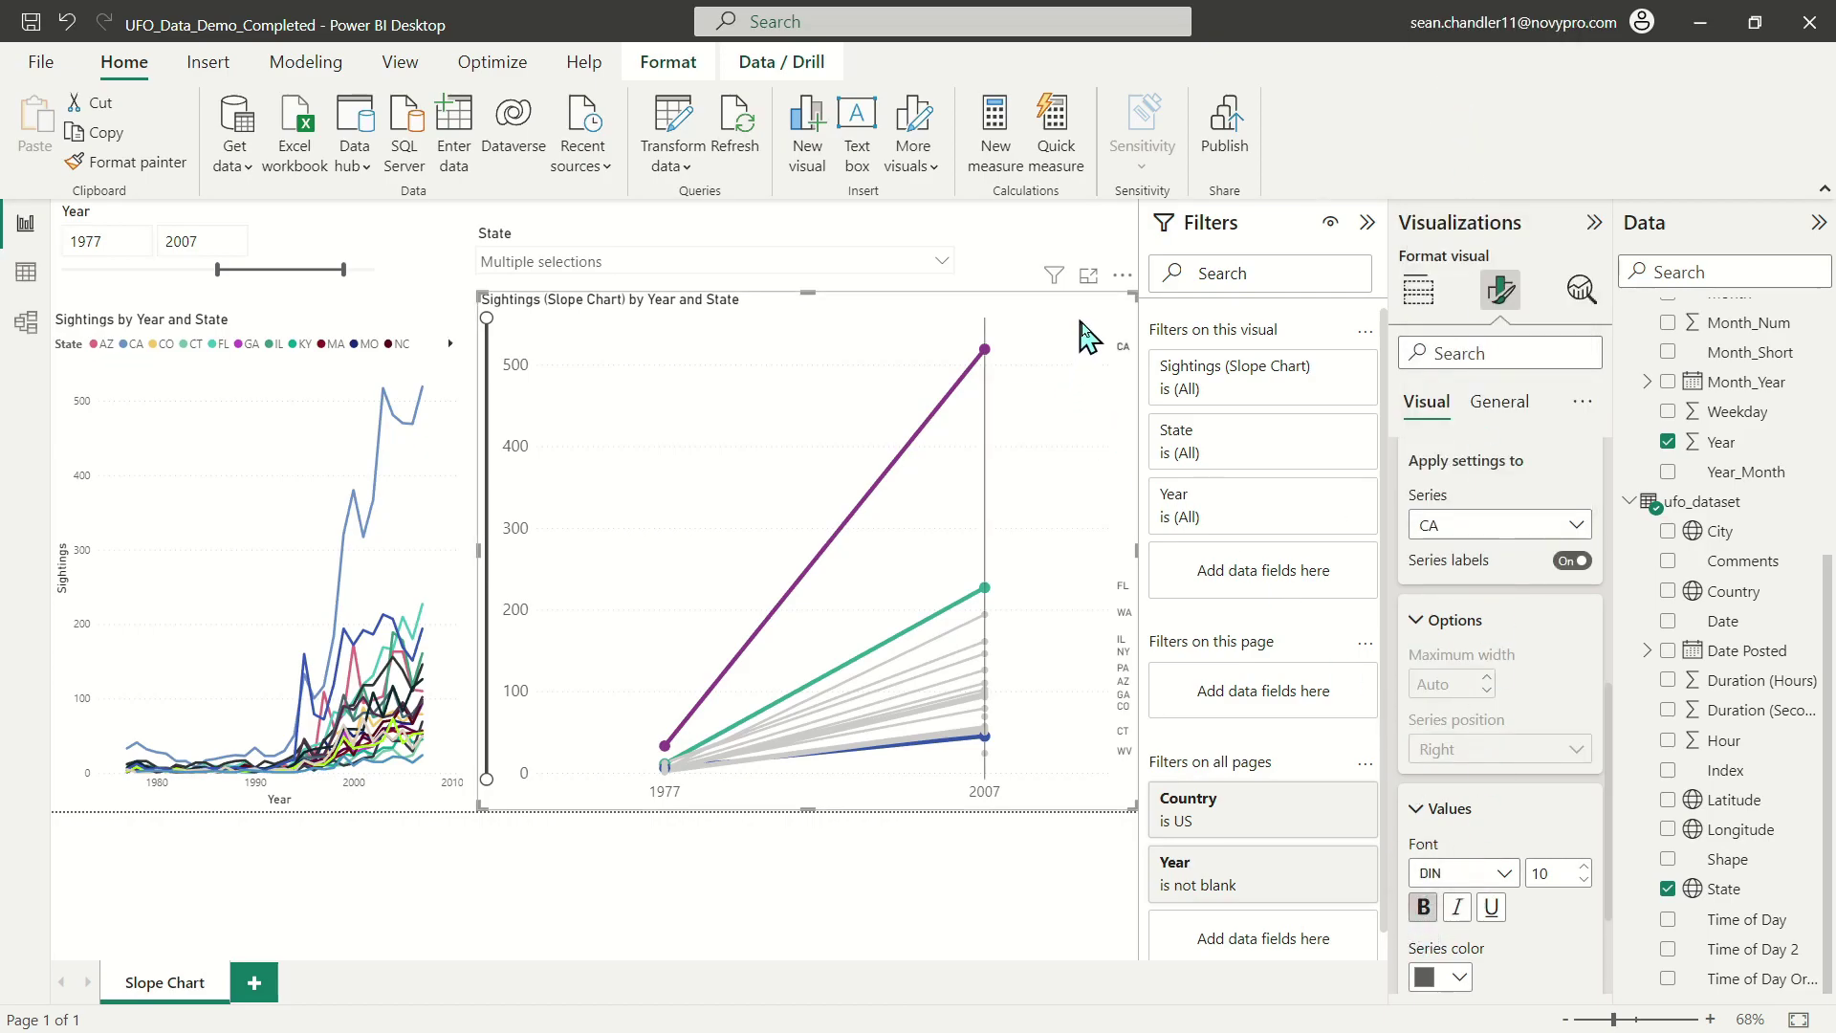
click(1430, 977)
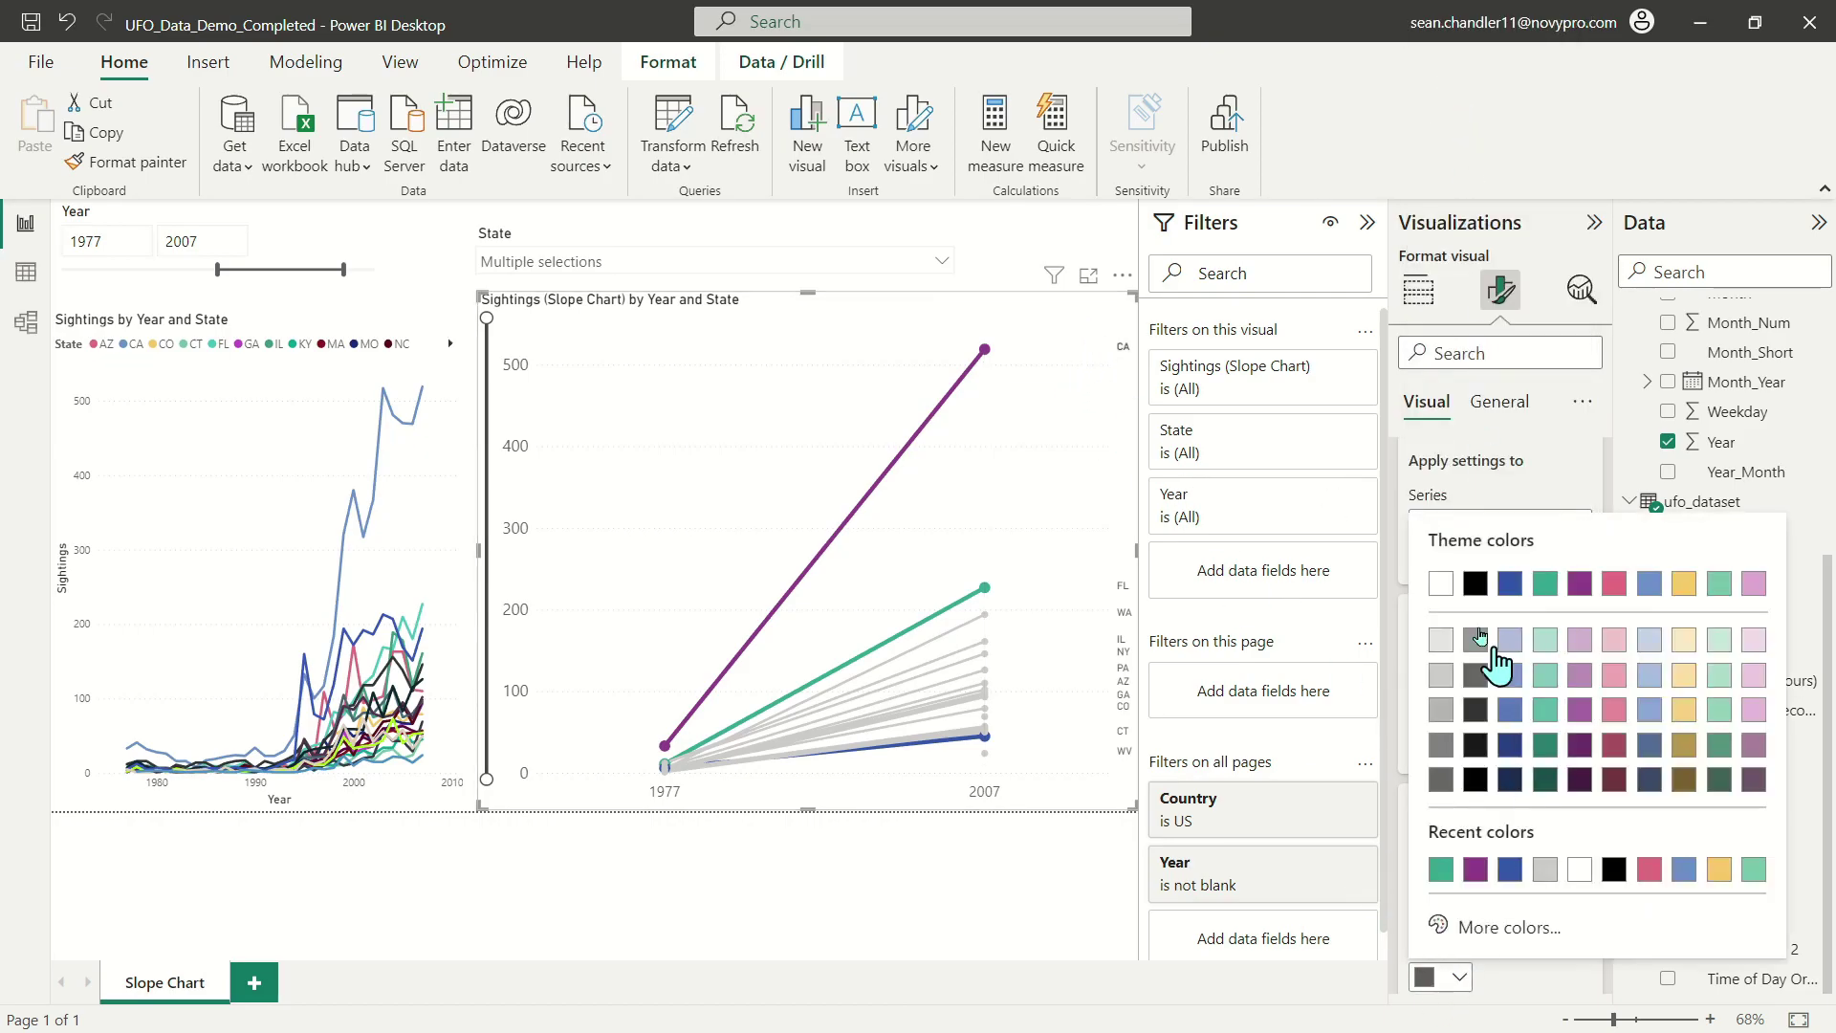
click(1581, 585)
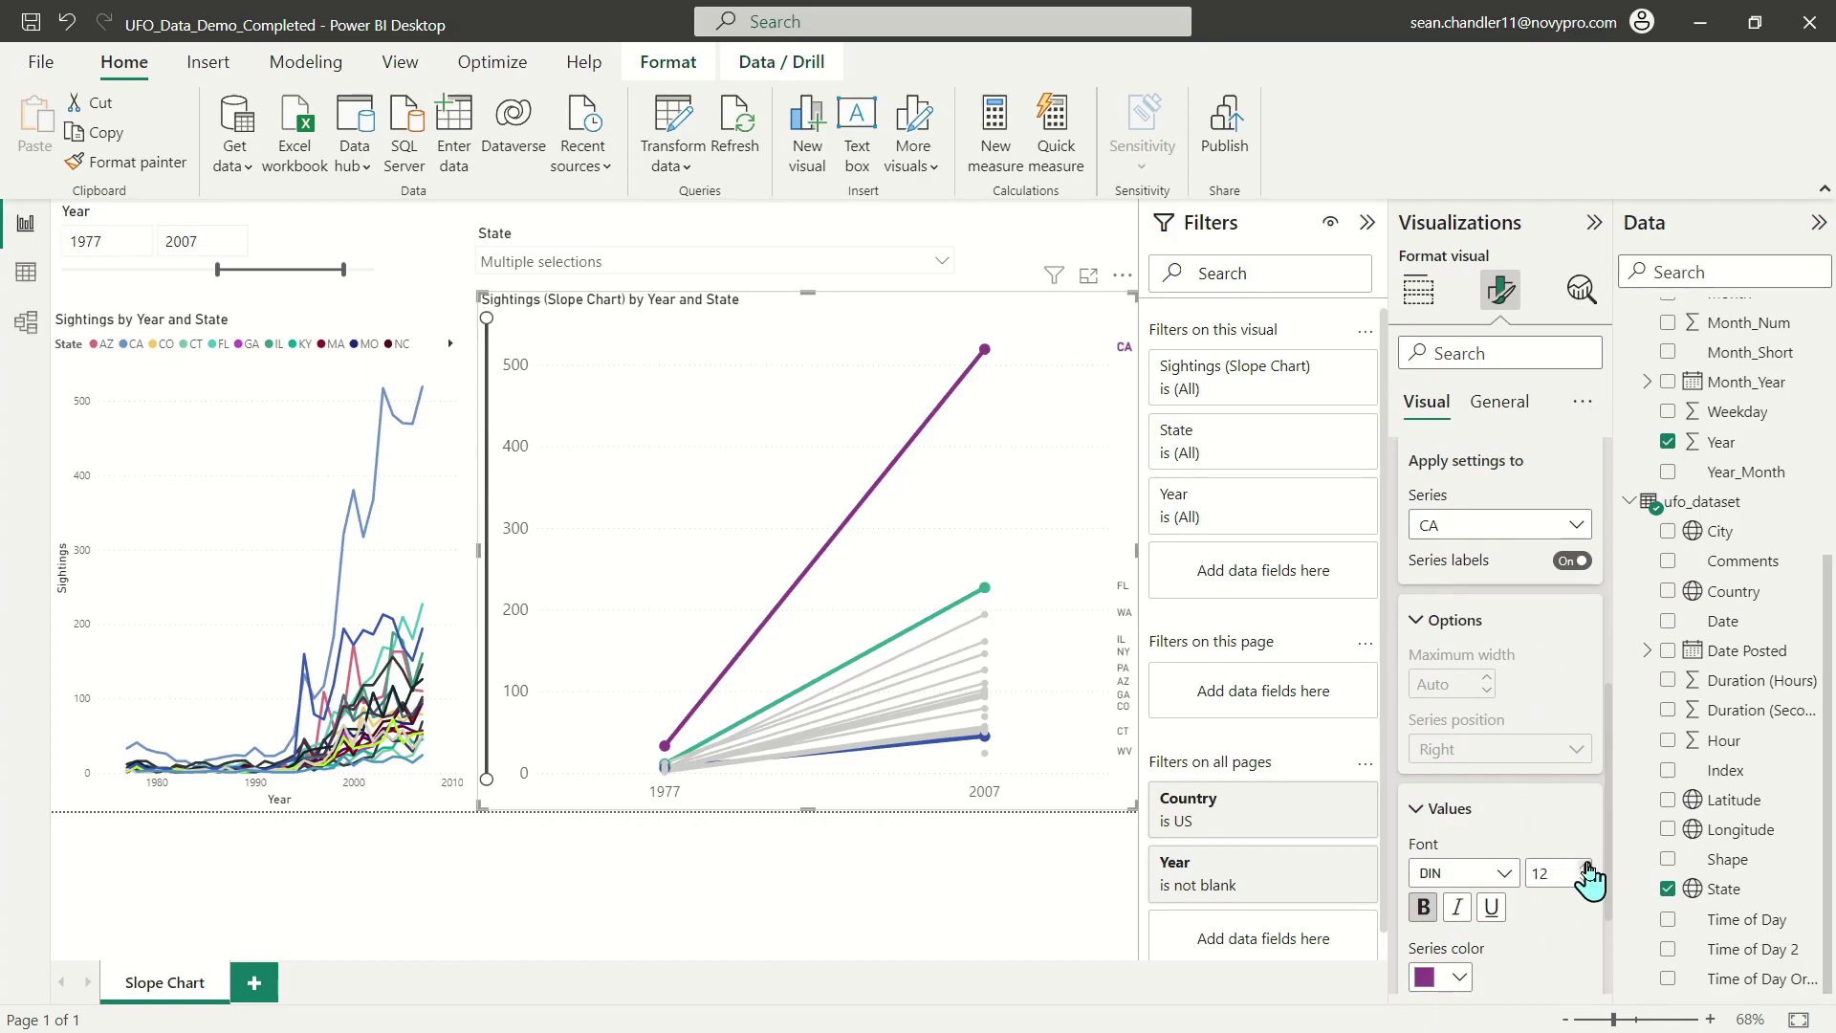
Make the FL series label teal, size 13 and bold.
click(1460, 528)
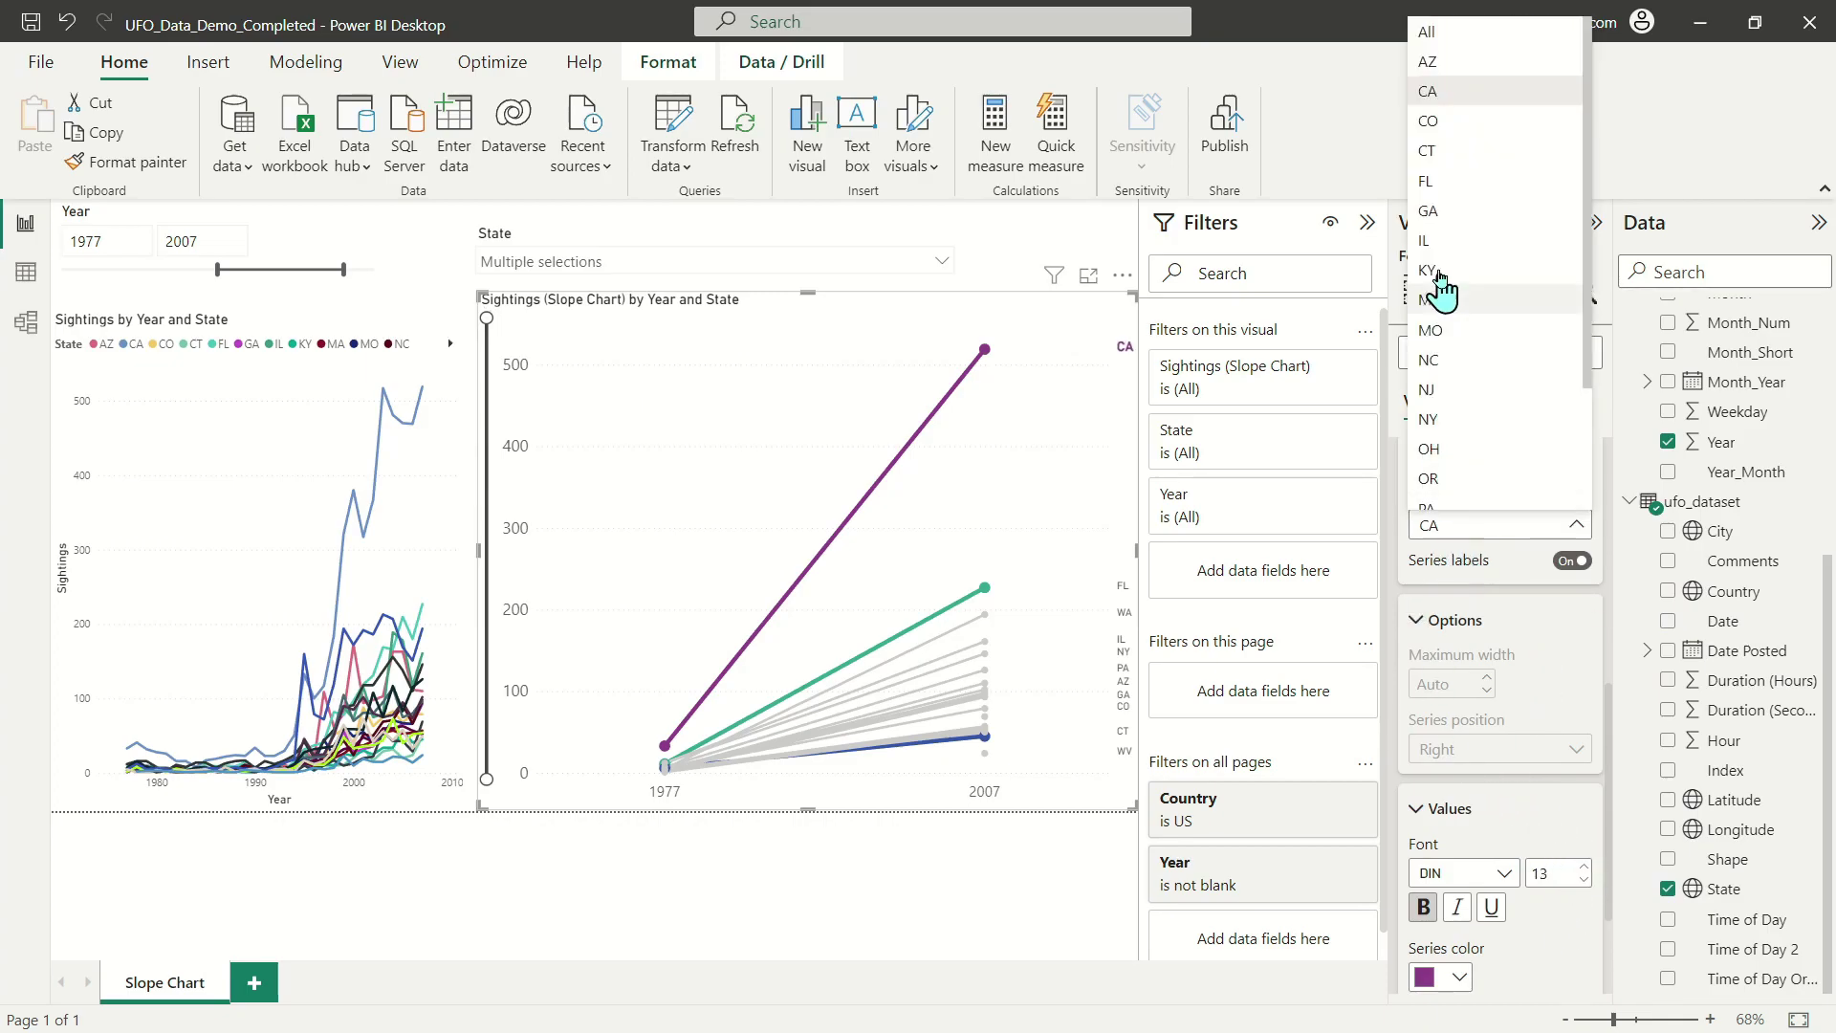
click(1440, 182)
click(1439, 977)
click(1554, 627)
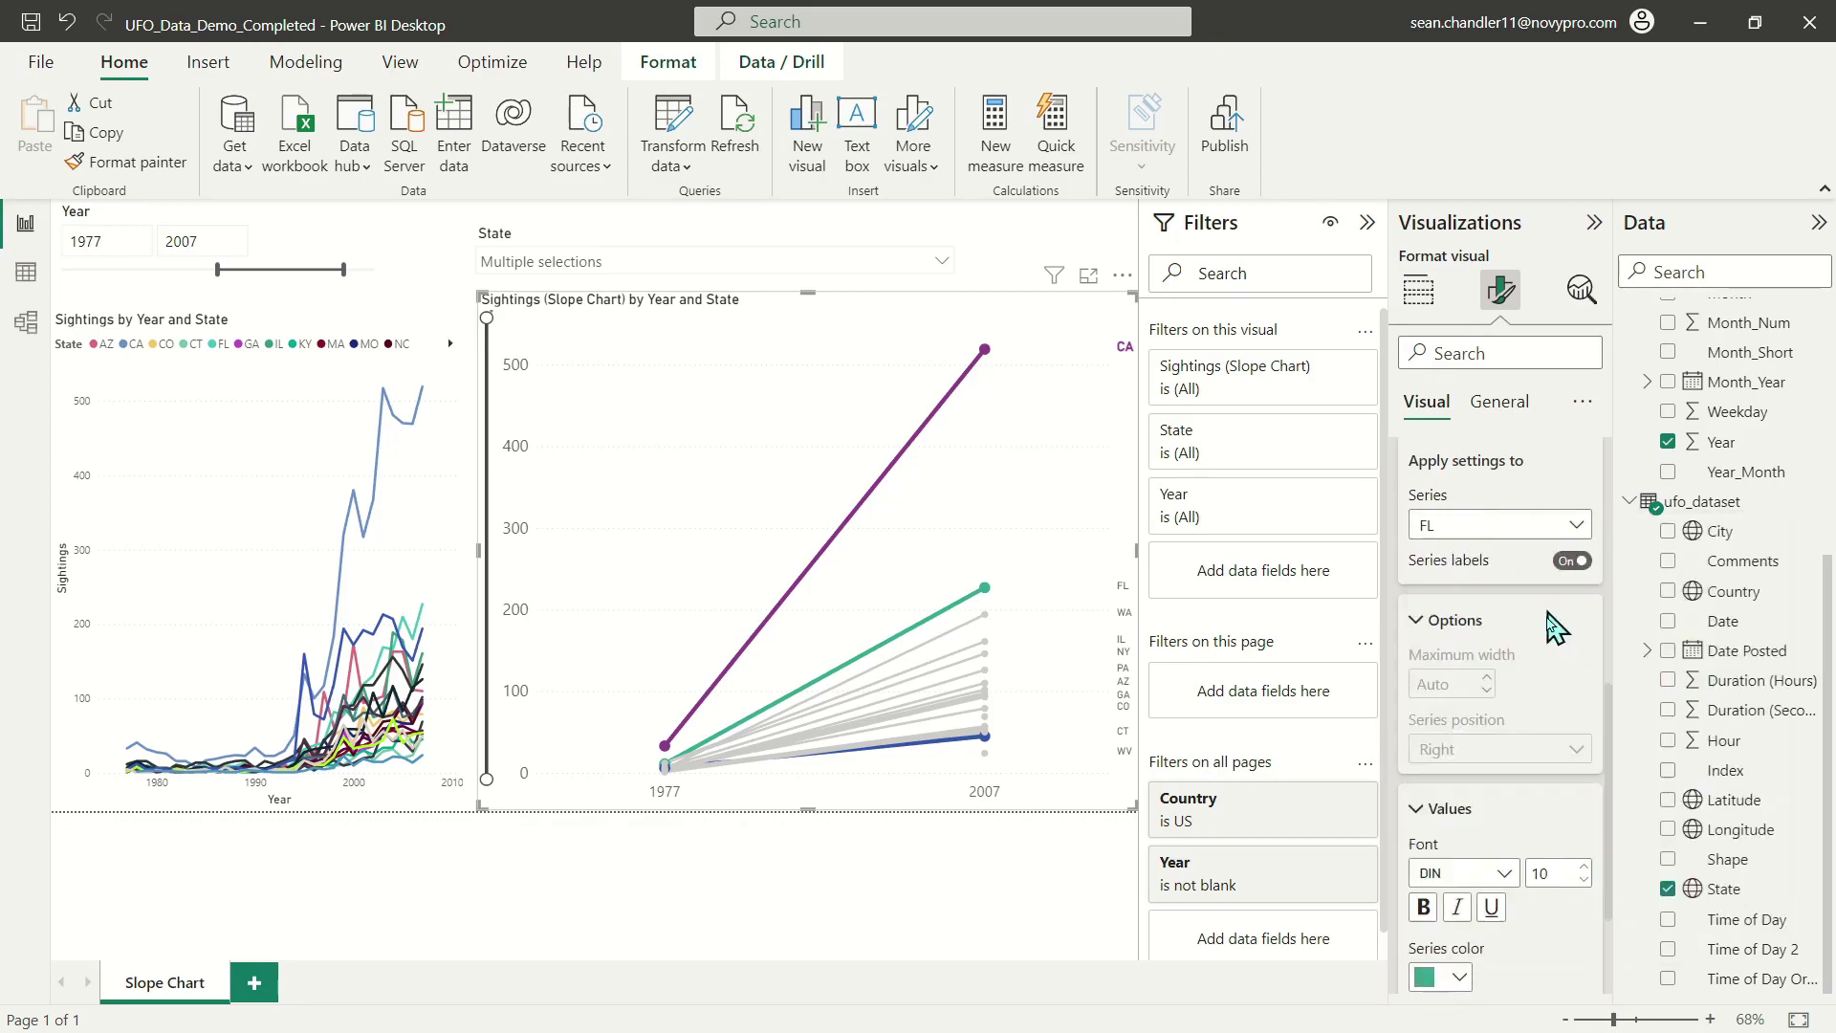
click(1583, 880)
click(1425, 907)
Colour the KY series label blue and adjust its font size.
click(1463, 526)
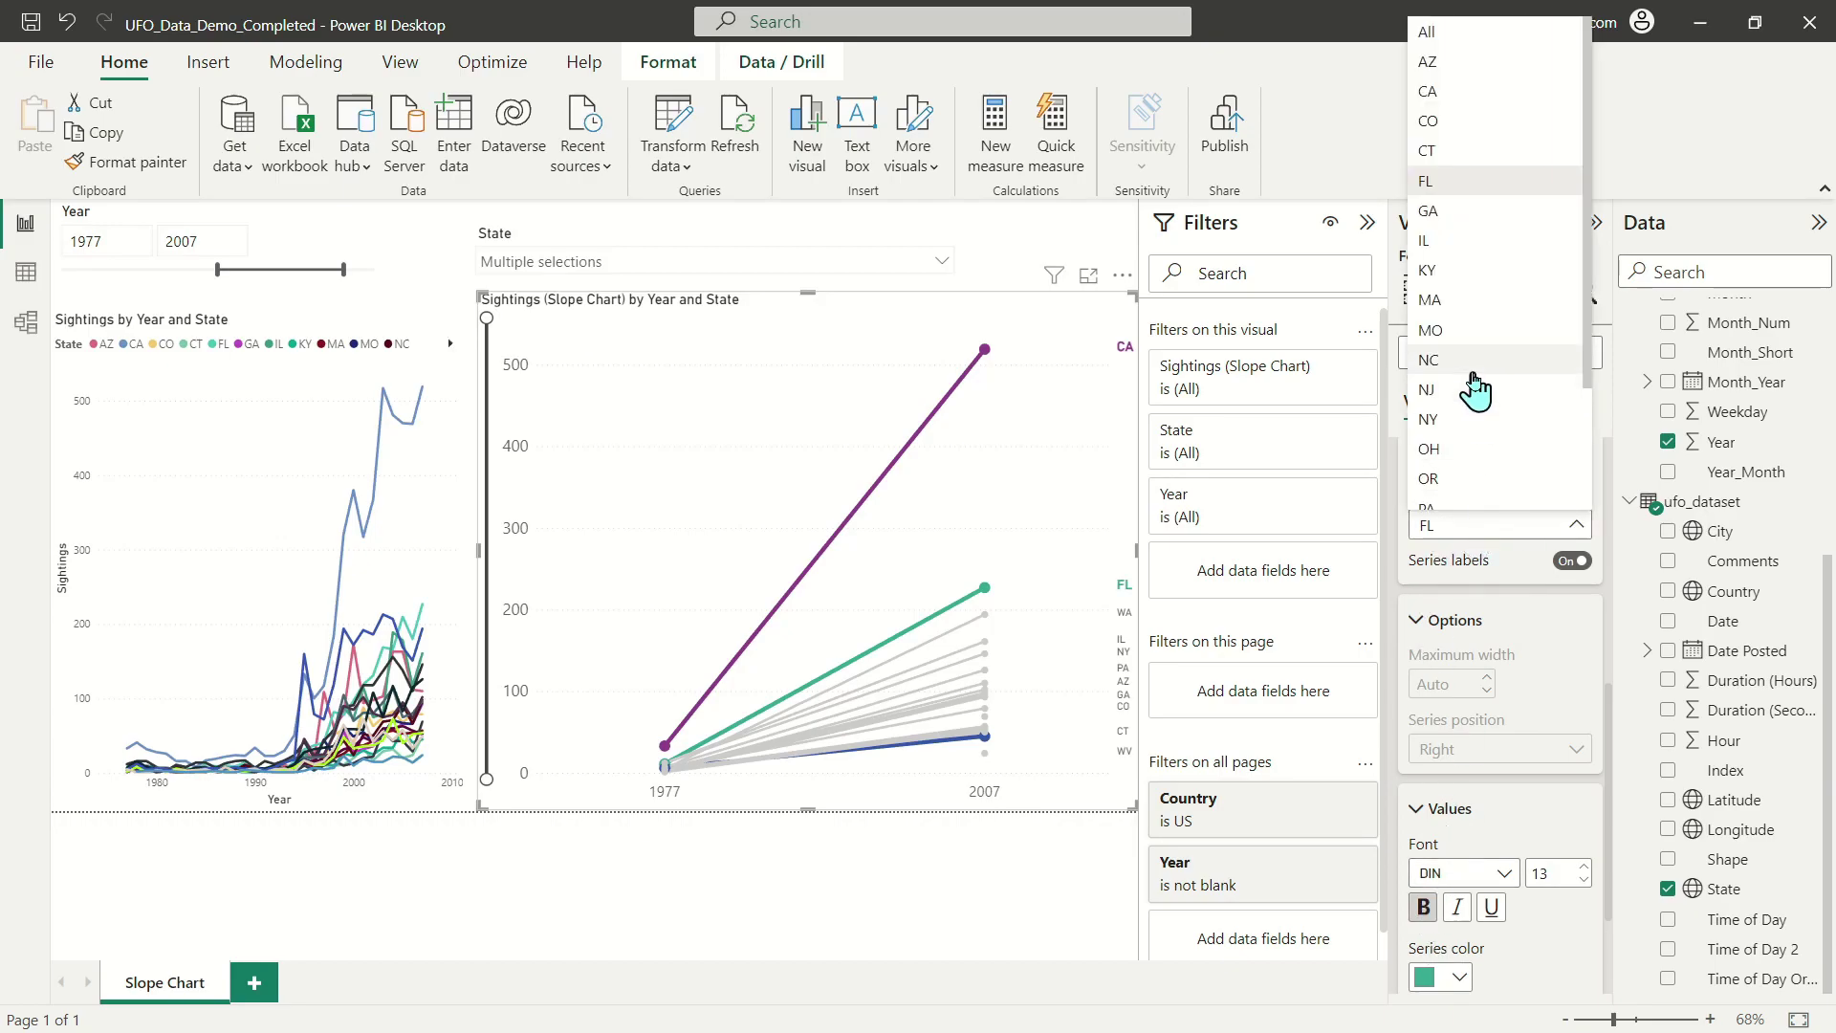
click(1485, 247)
click(1455, 977)
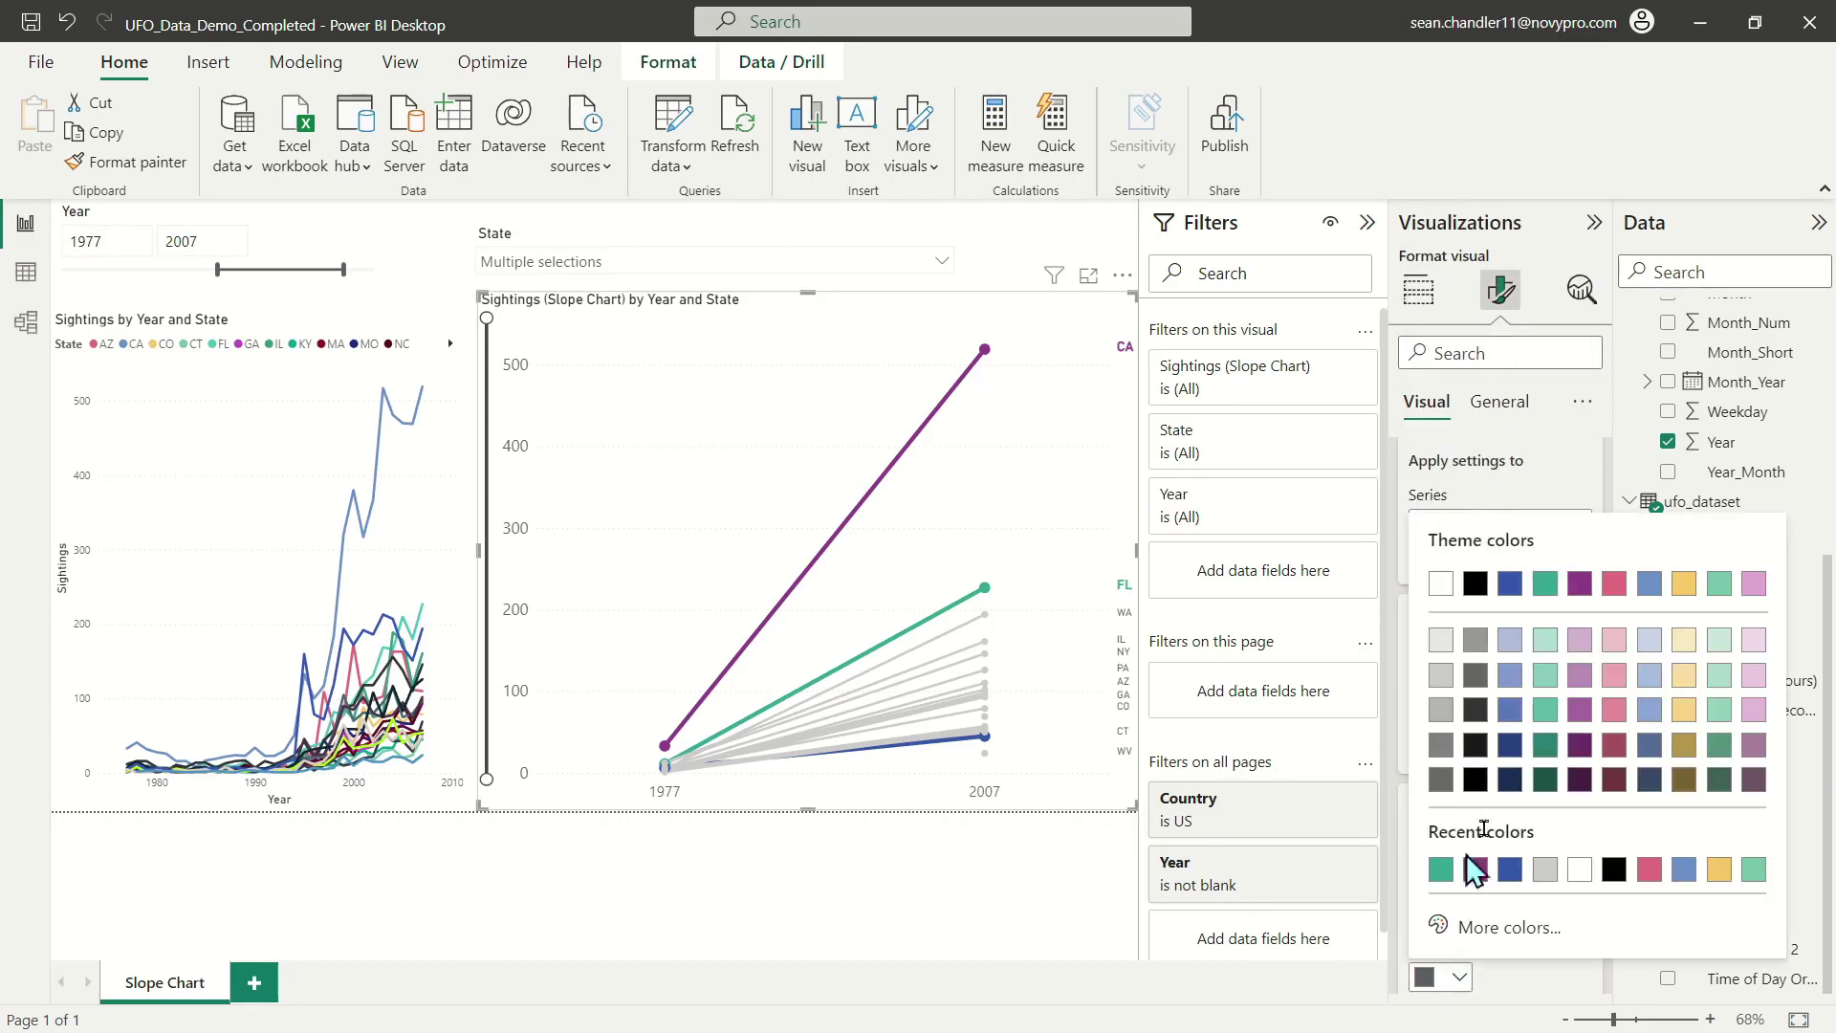
click(1512, 583)
click(1582, 867)
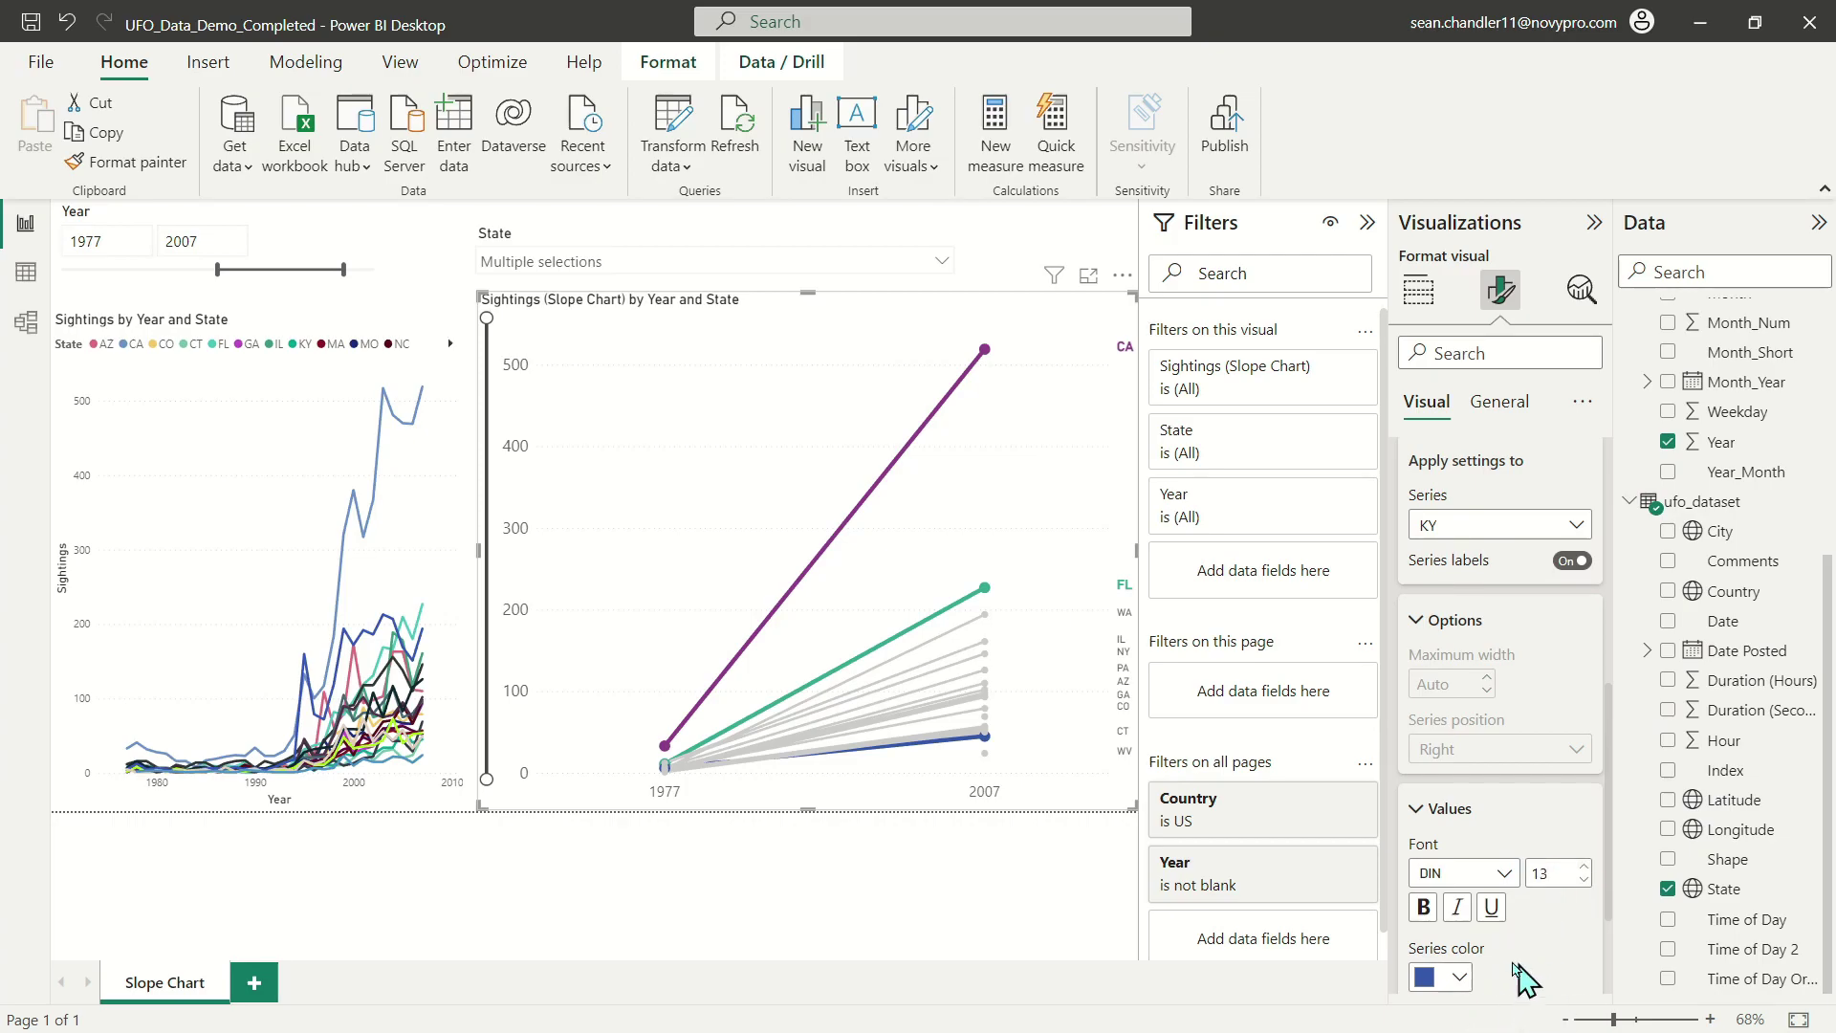
scroll(1473, 918, down, 3)
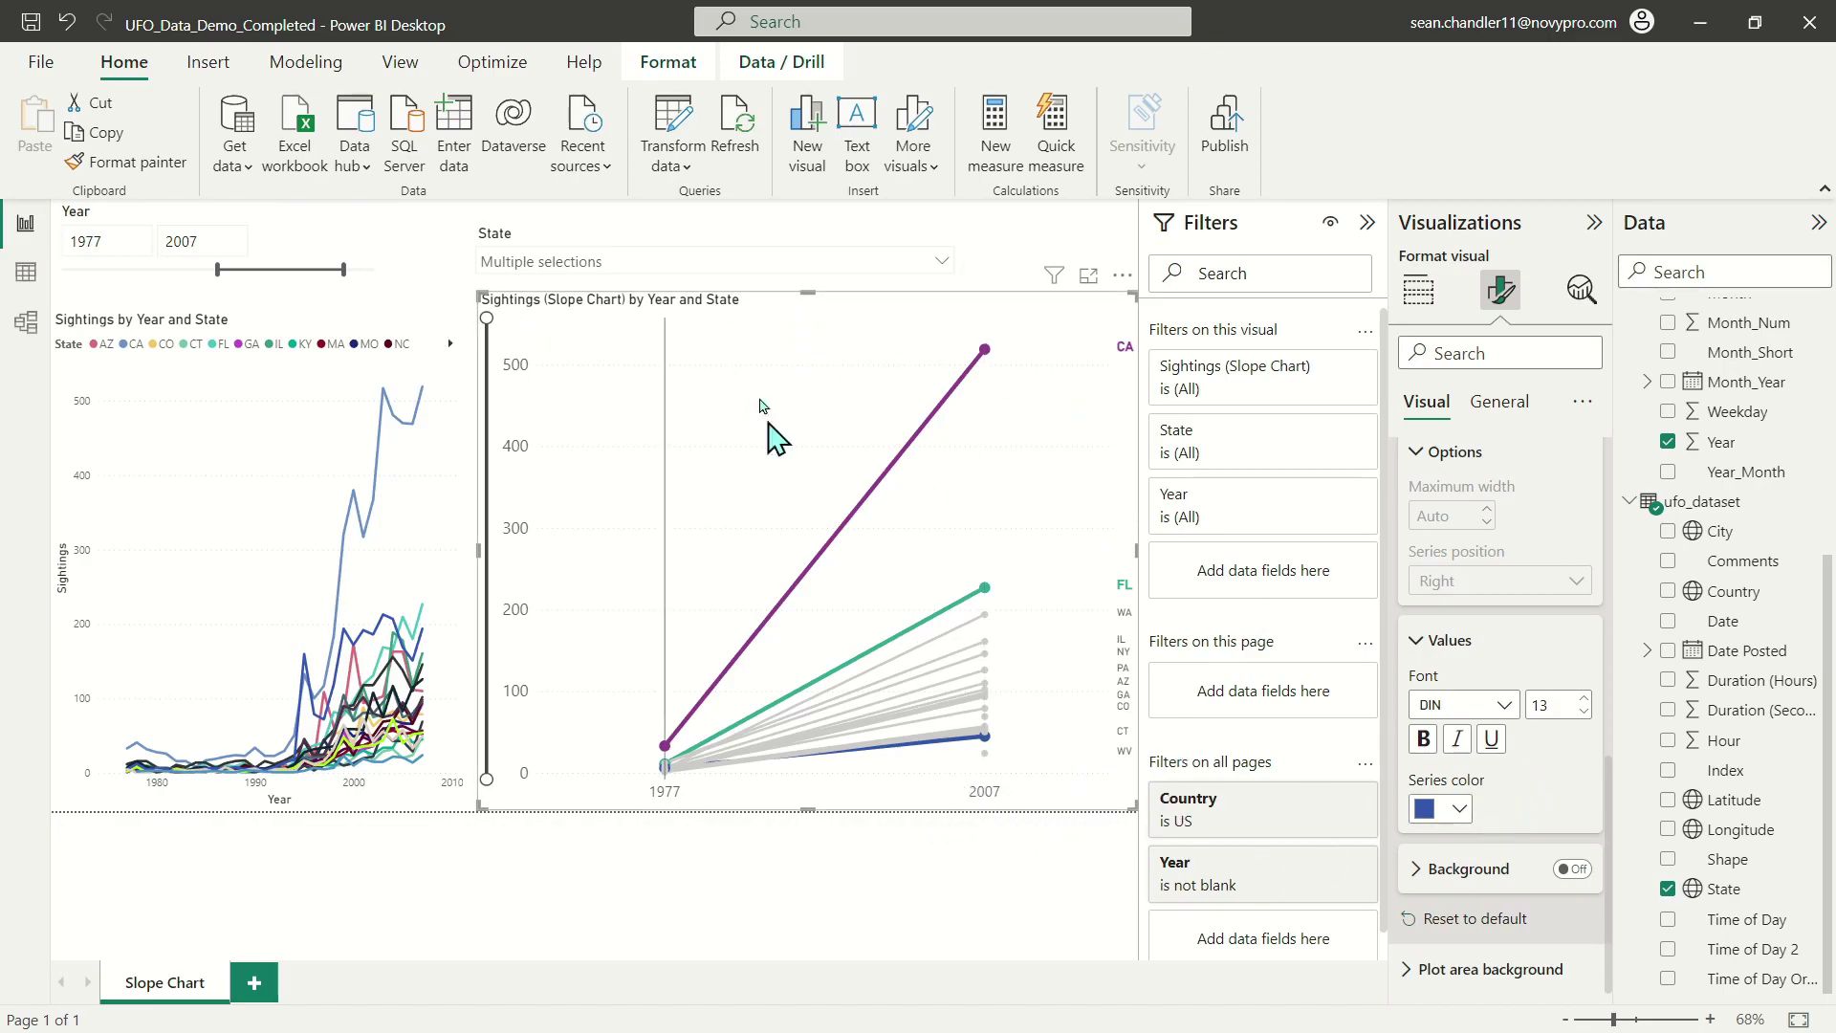
mouse_move(1012, 521)
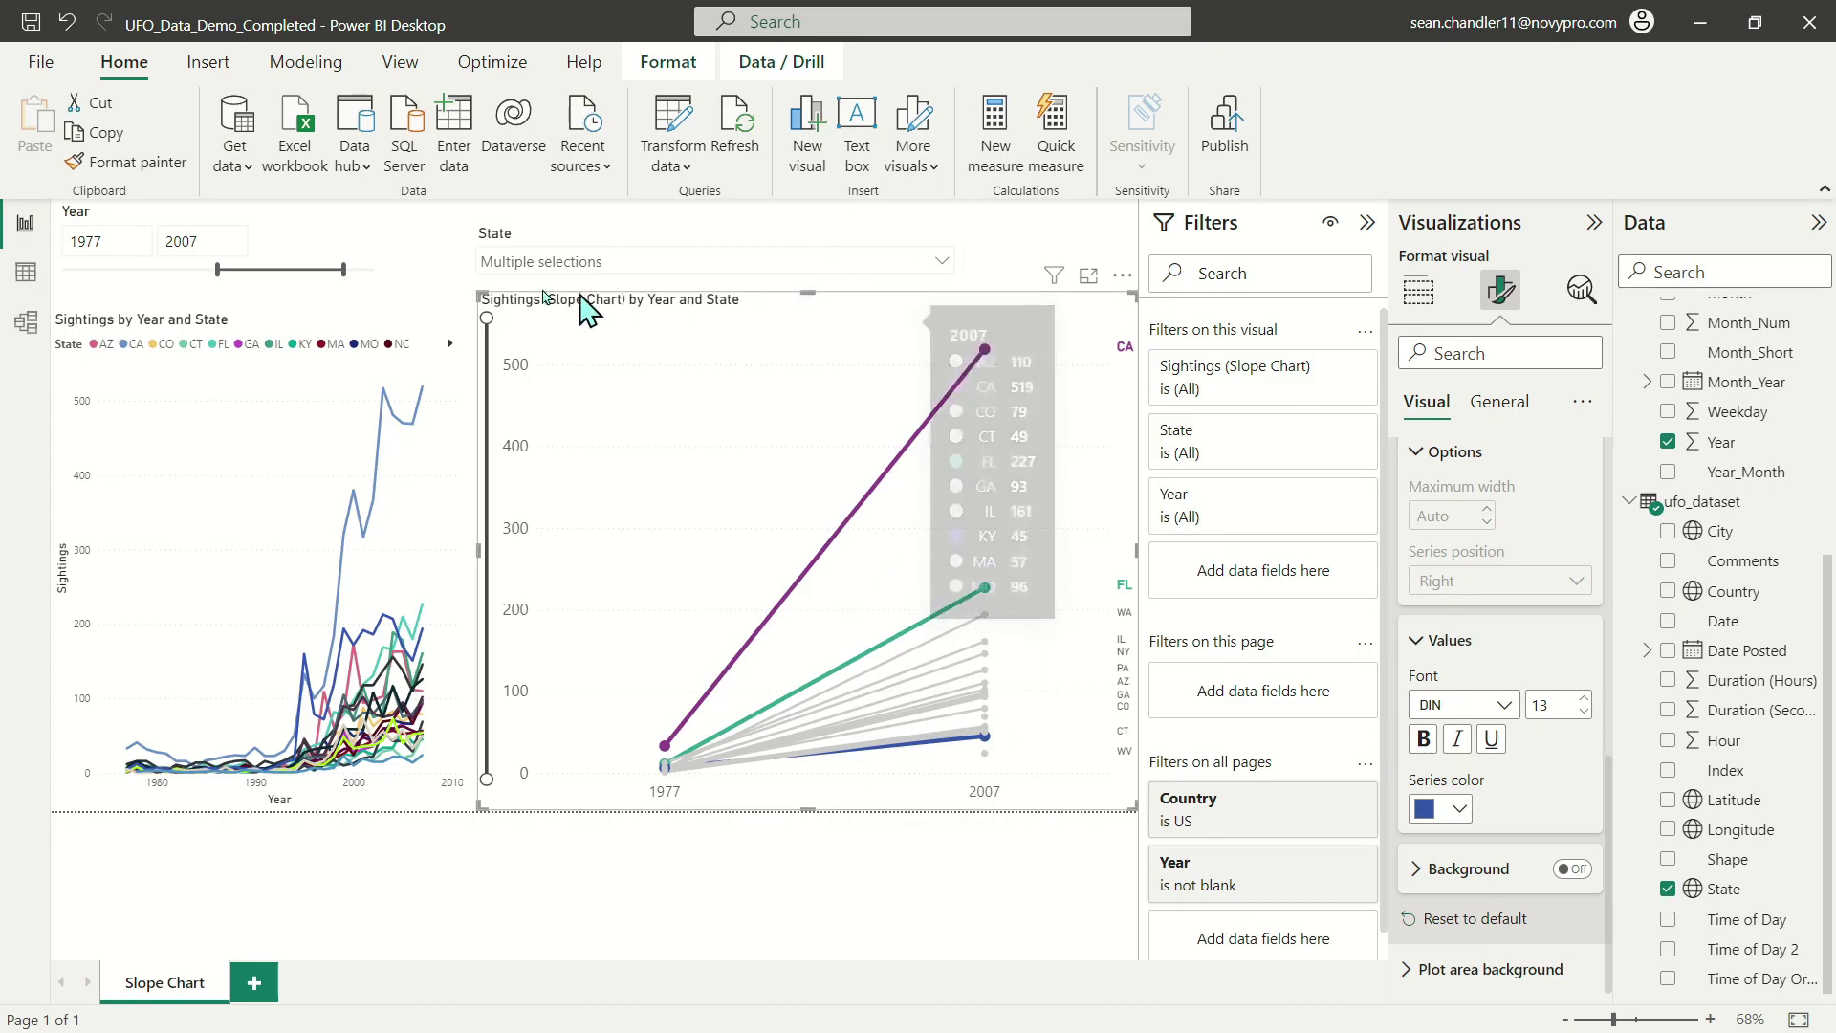
click(1069, 247)
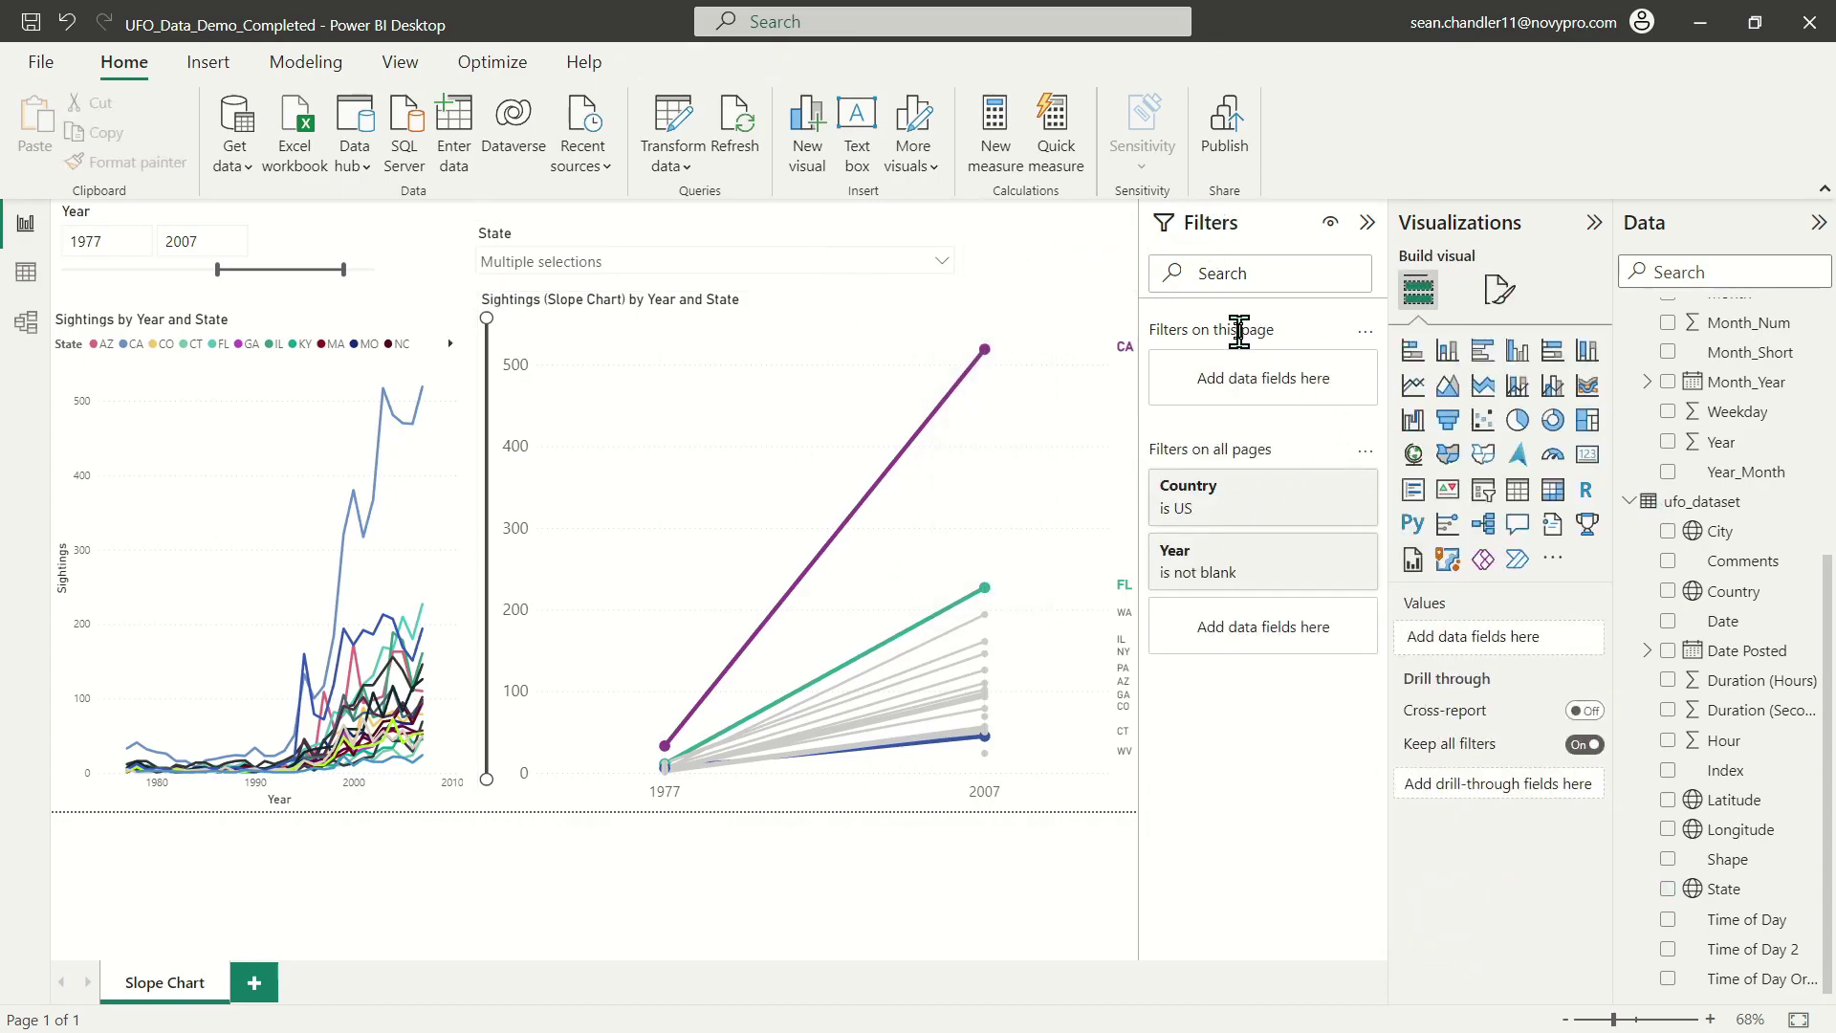
click(751, 314)
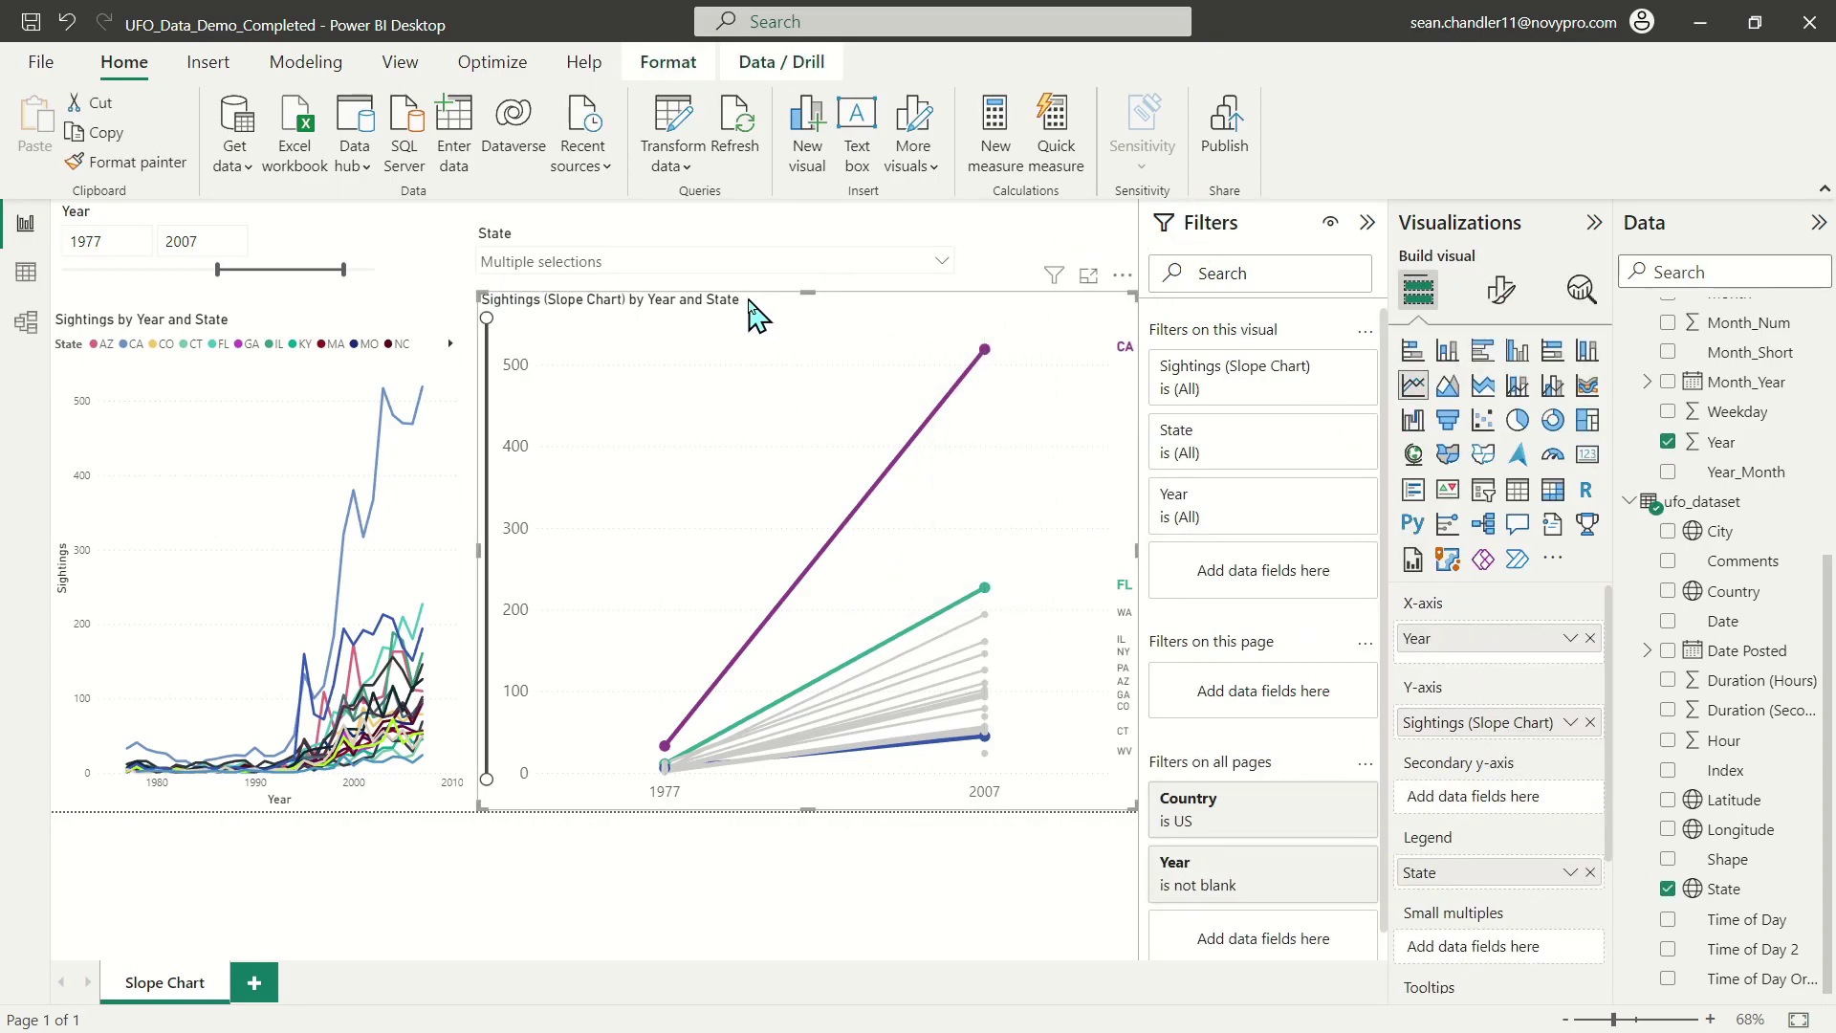
click(1015, 246)
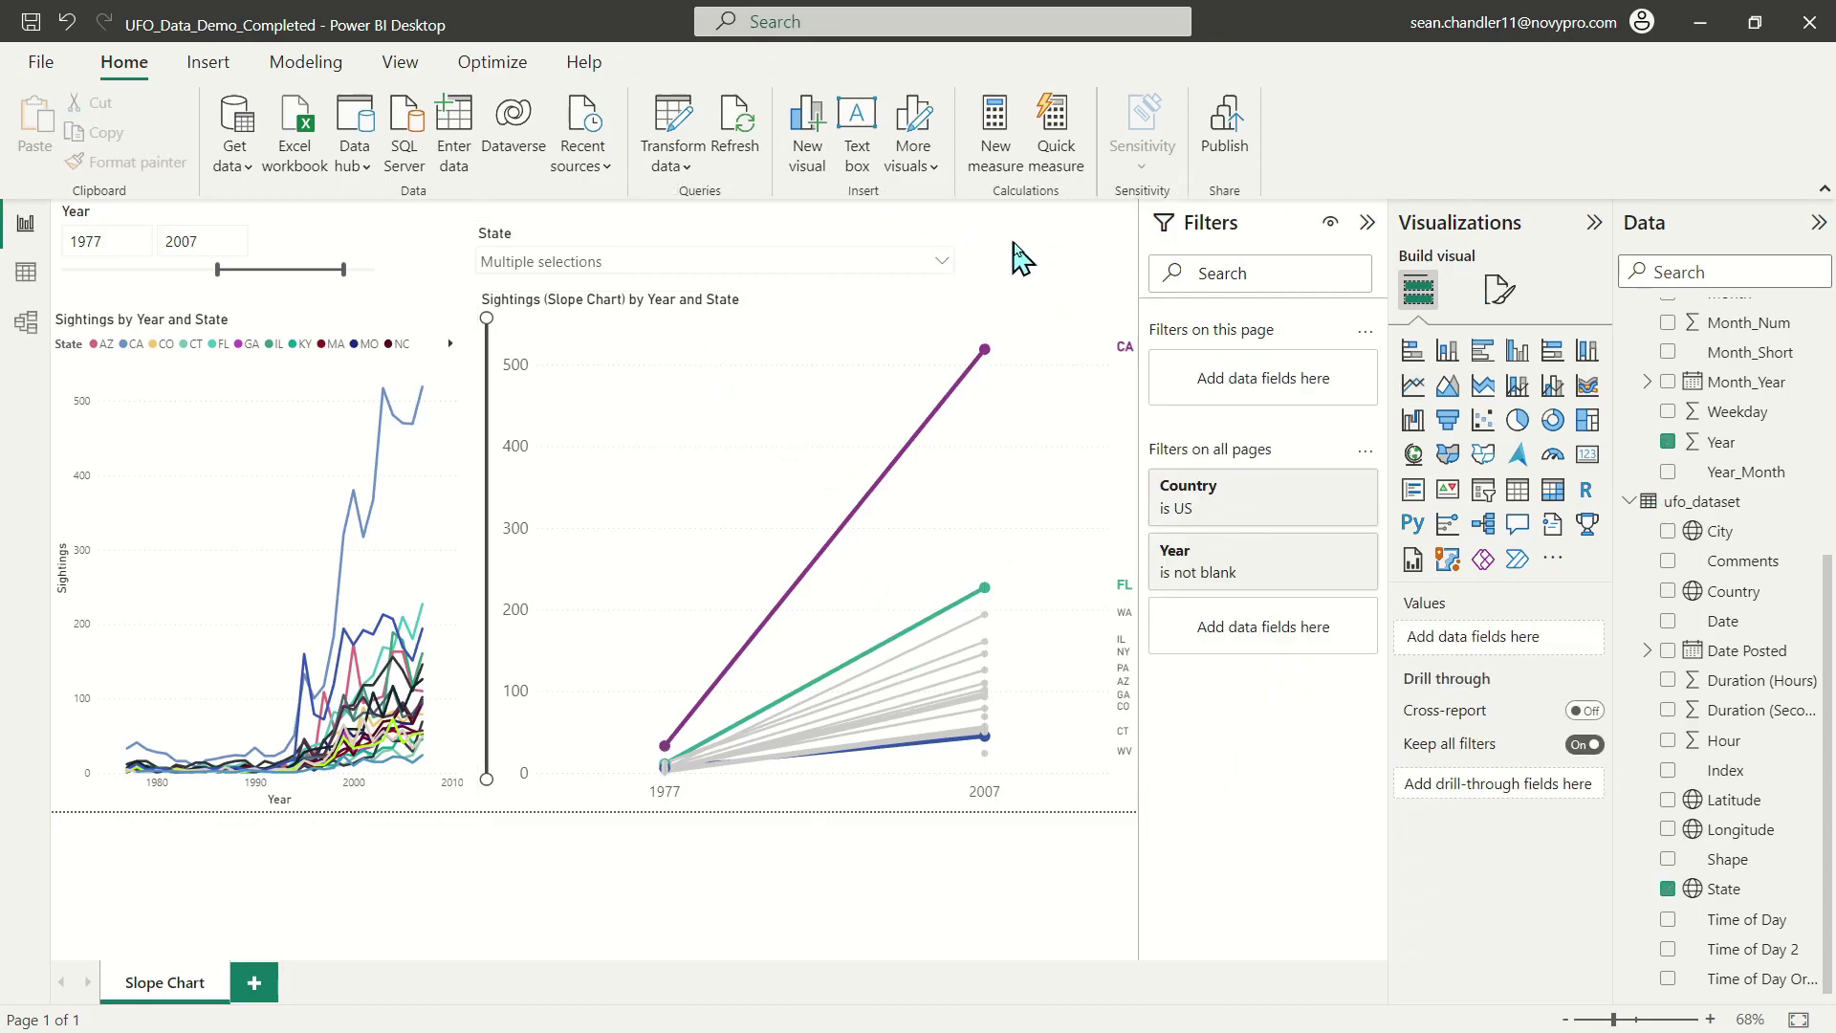
scroll(1750, 435, up, 5)
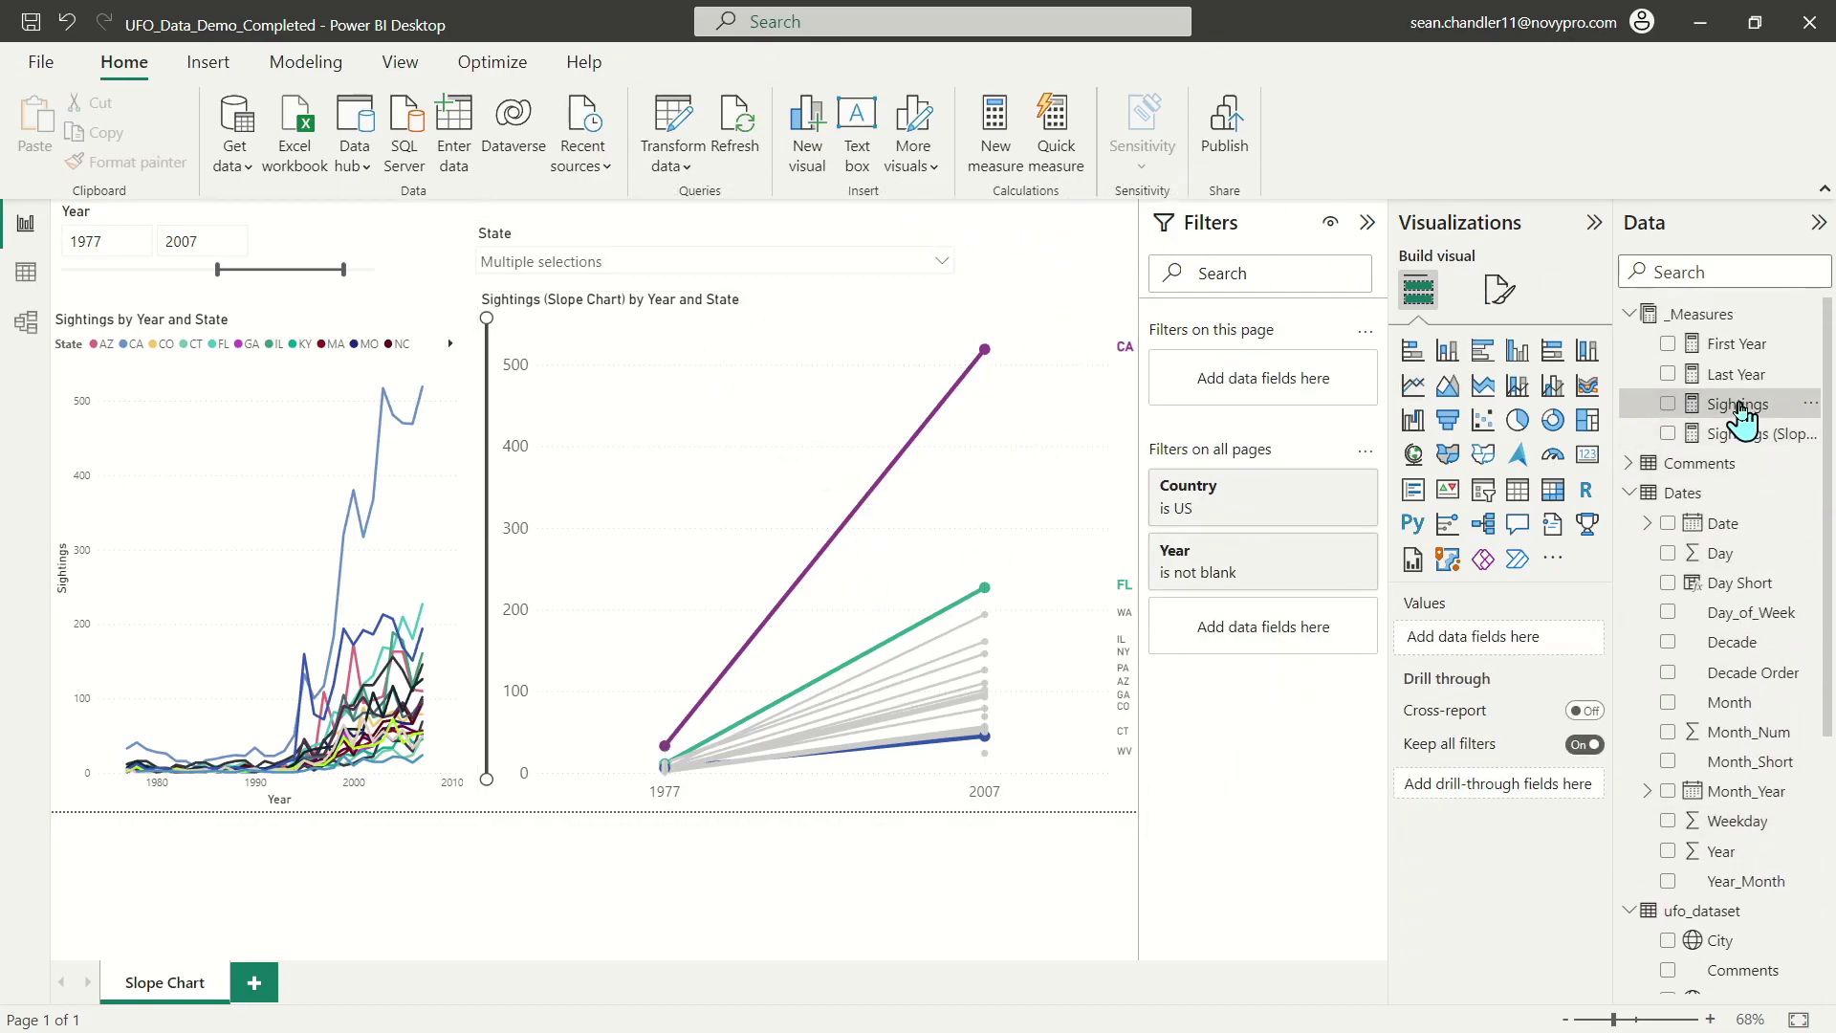
Start a new _Measures measure named Dynamic Slope Chart Title with the title text.
right_click(1741, 406)
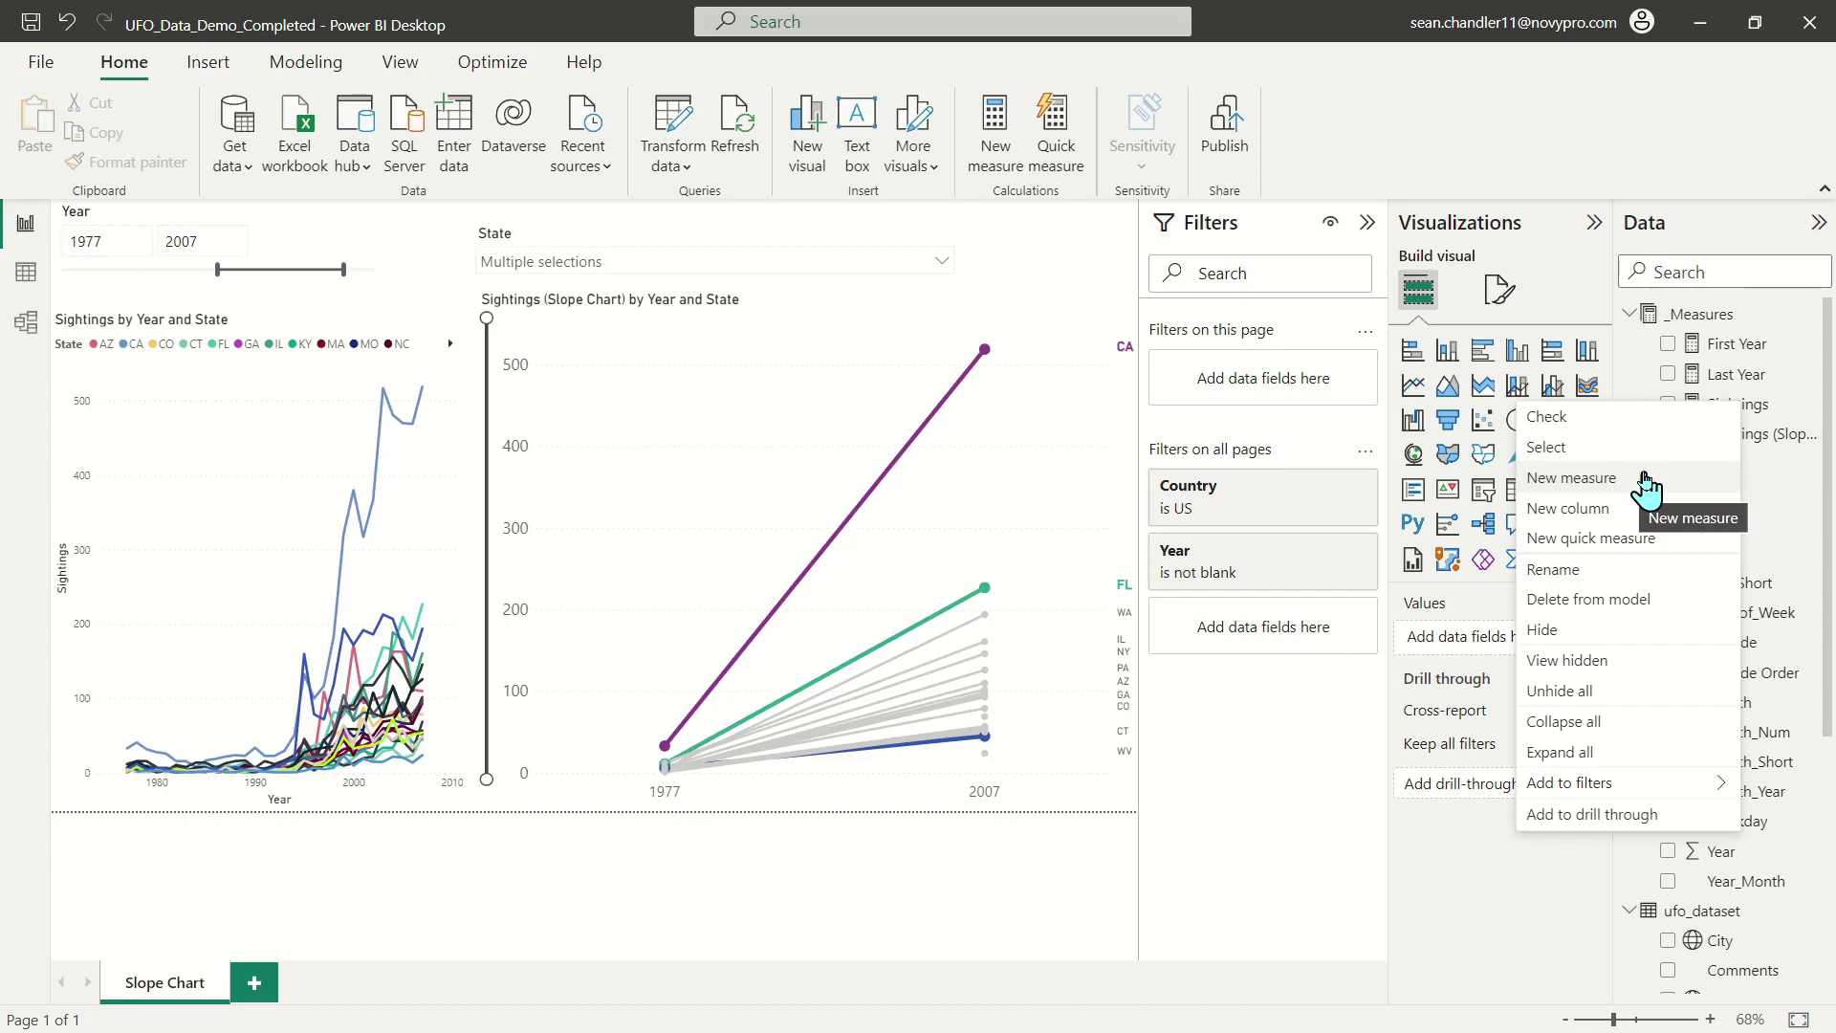
click(1645, 483)
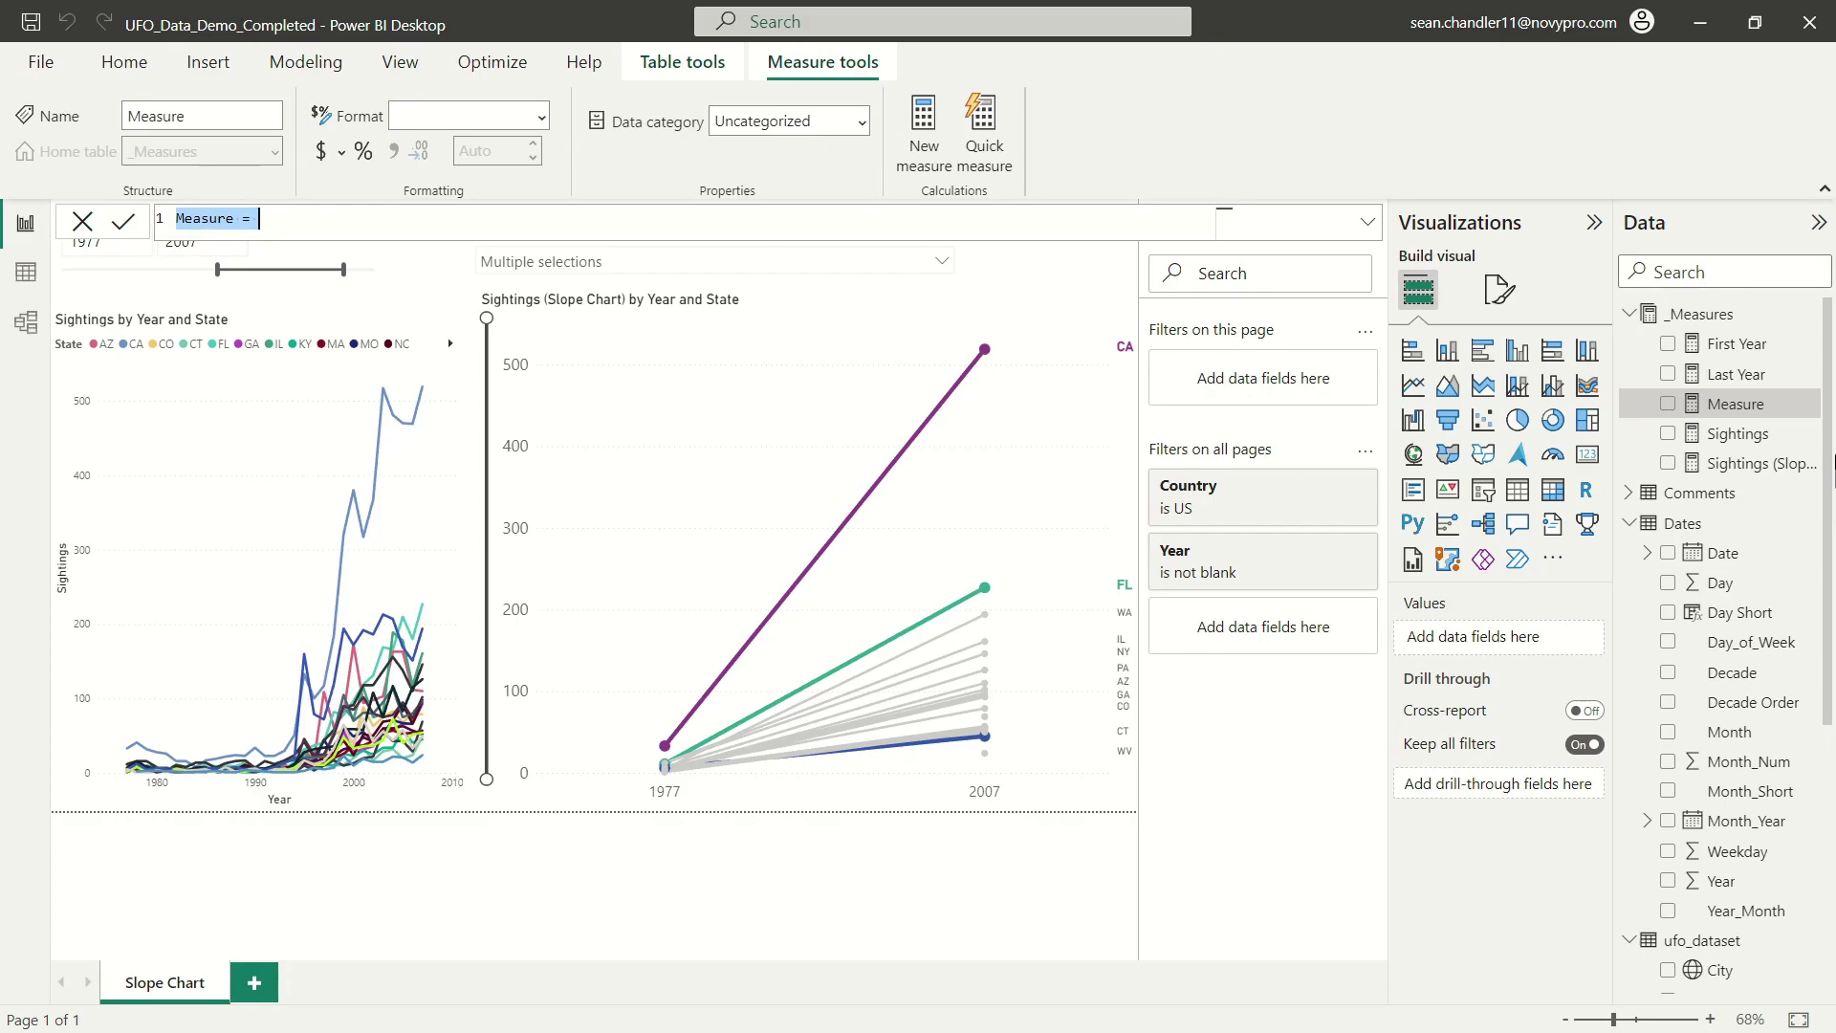
text(Titl)
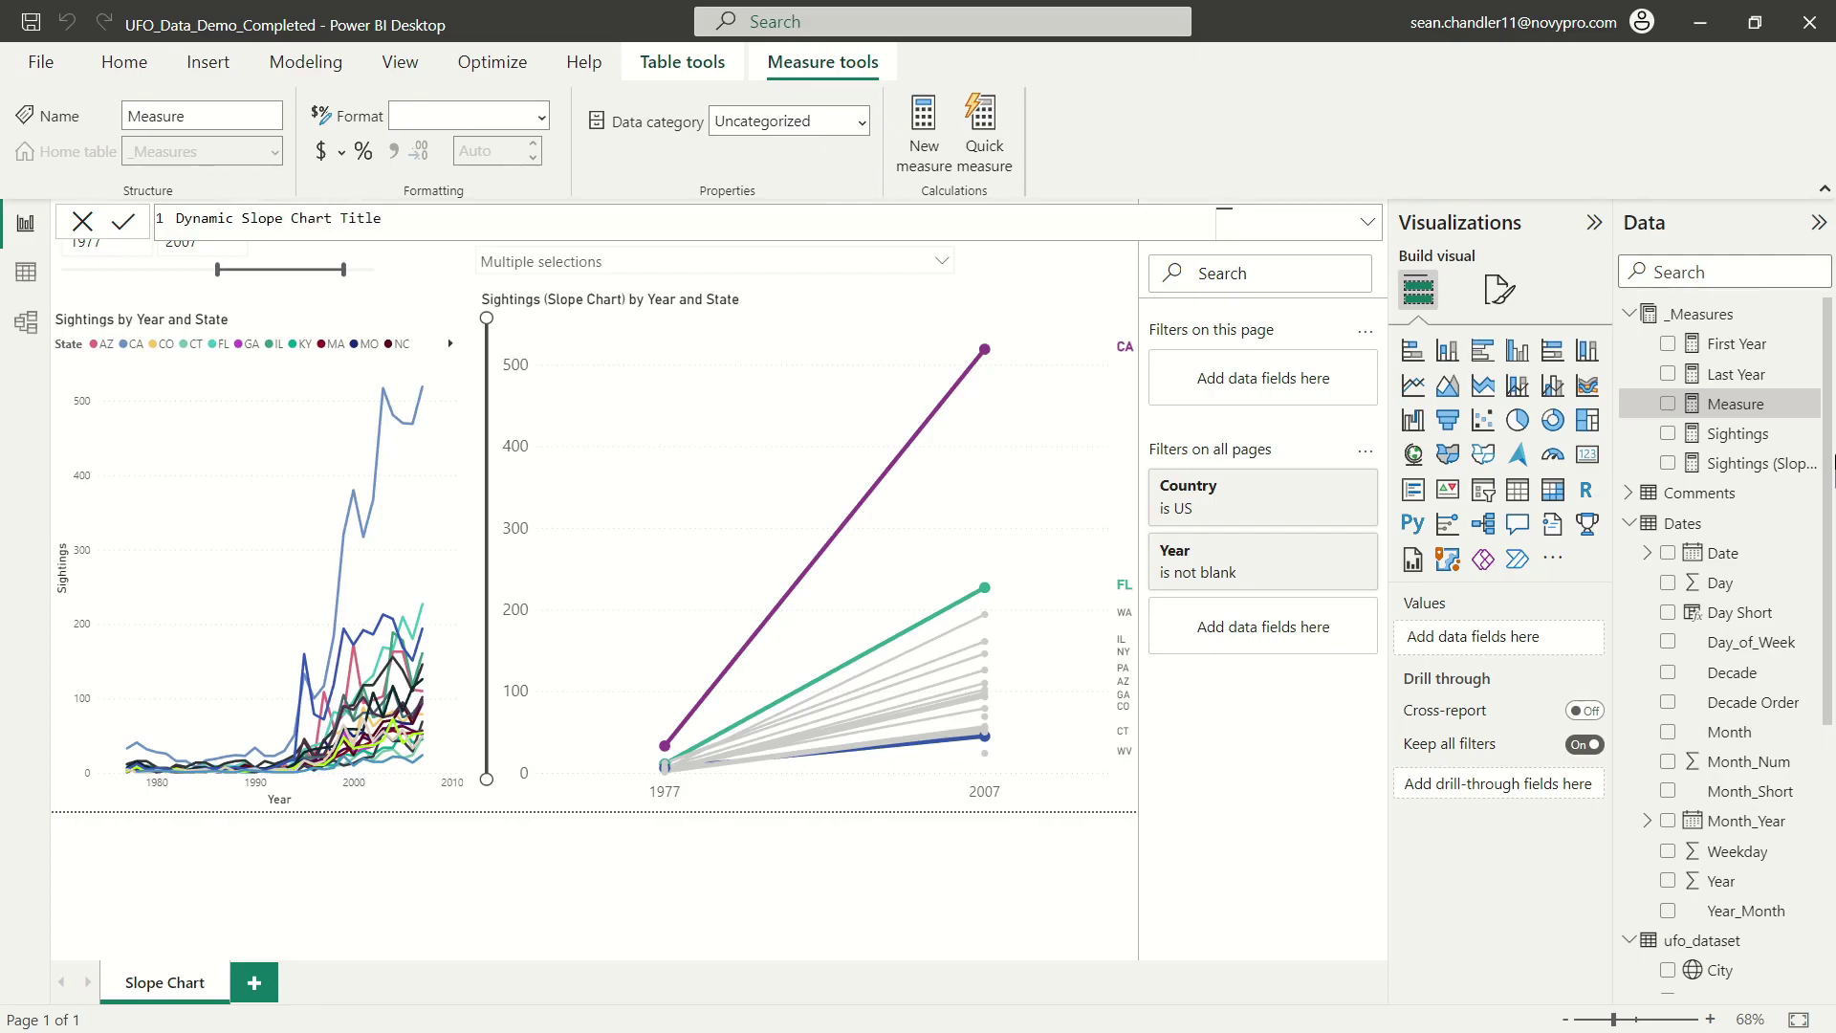
key(shift+Return)
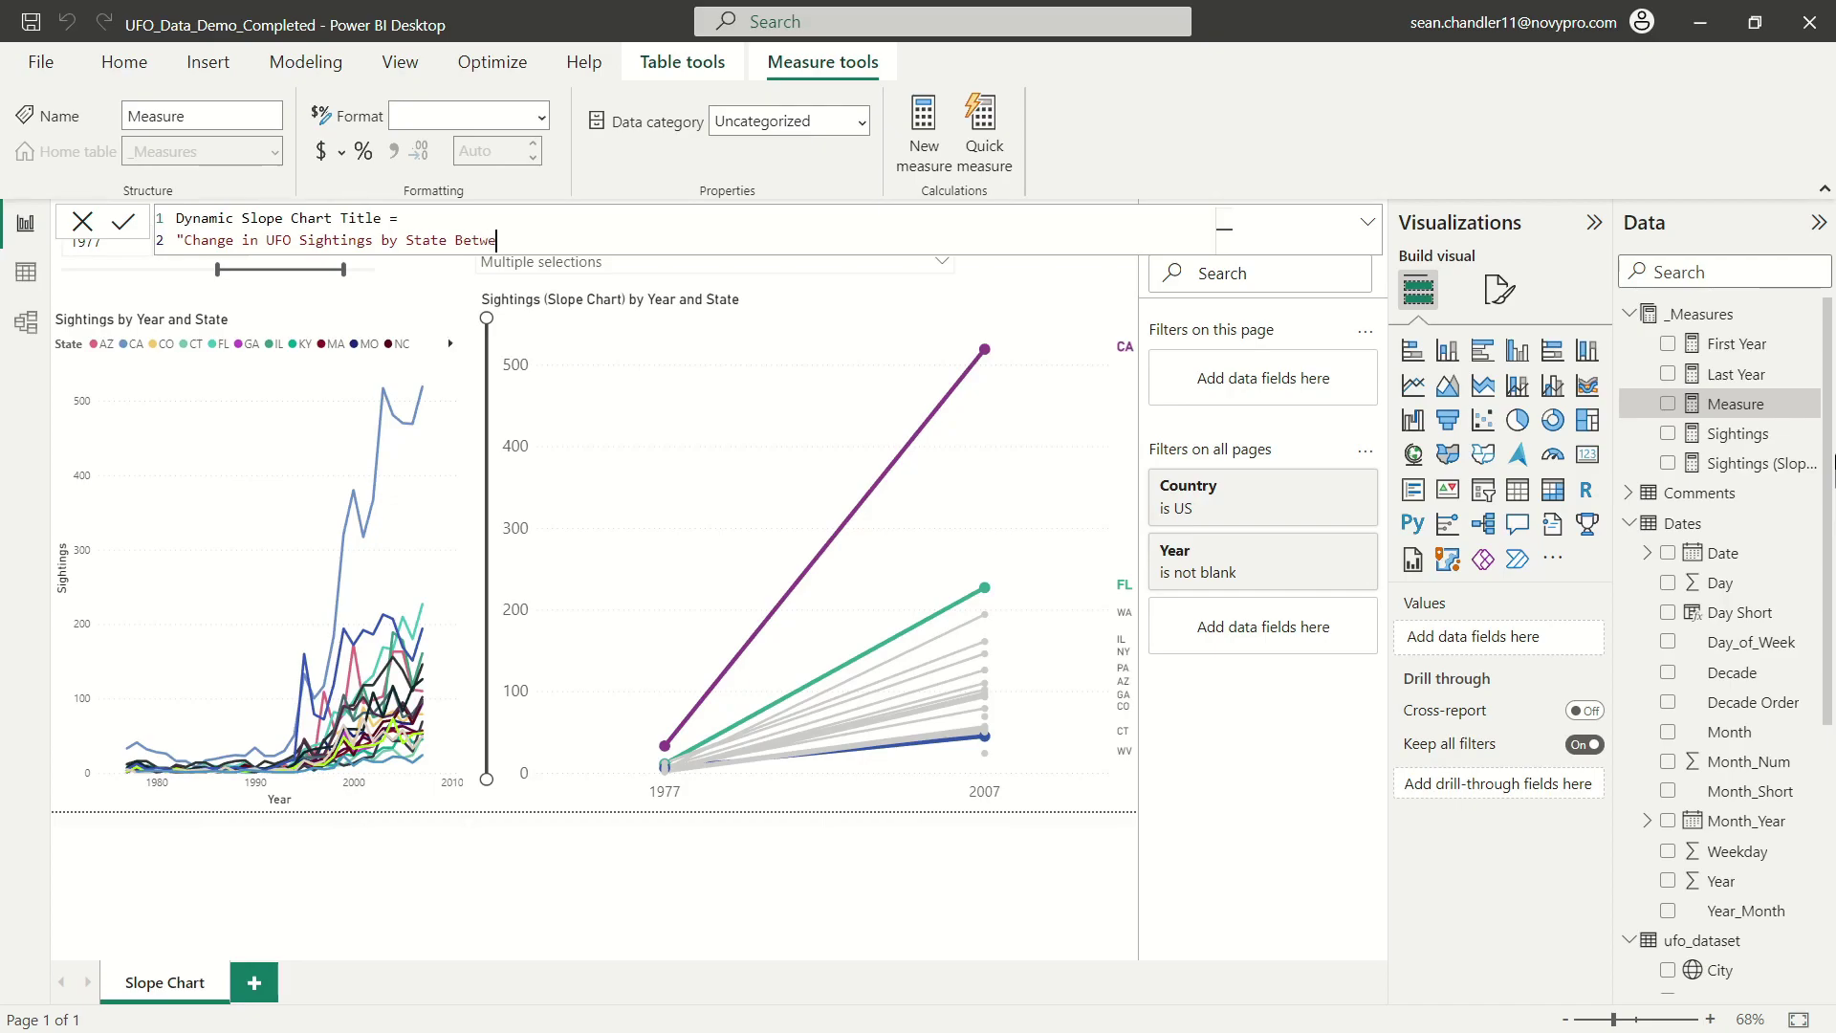
Append MIN(Dates[Year]) & " & " & MAX(Dates[Year]) to the formula and commit it.
text(& MIN(ye)
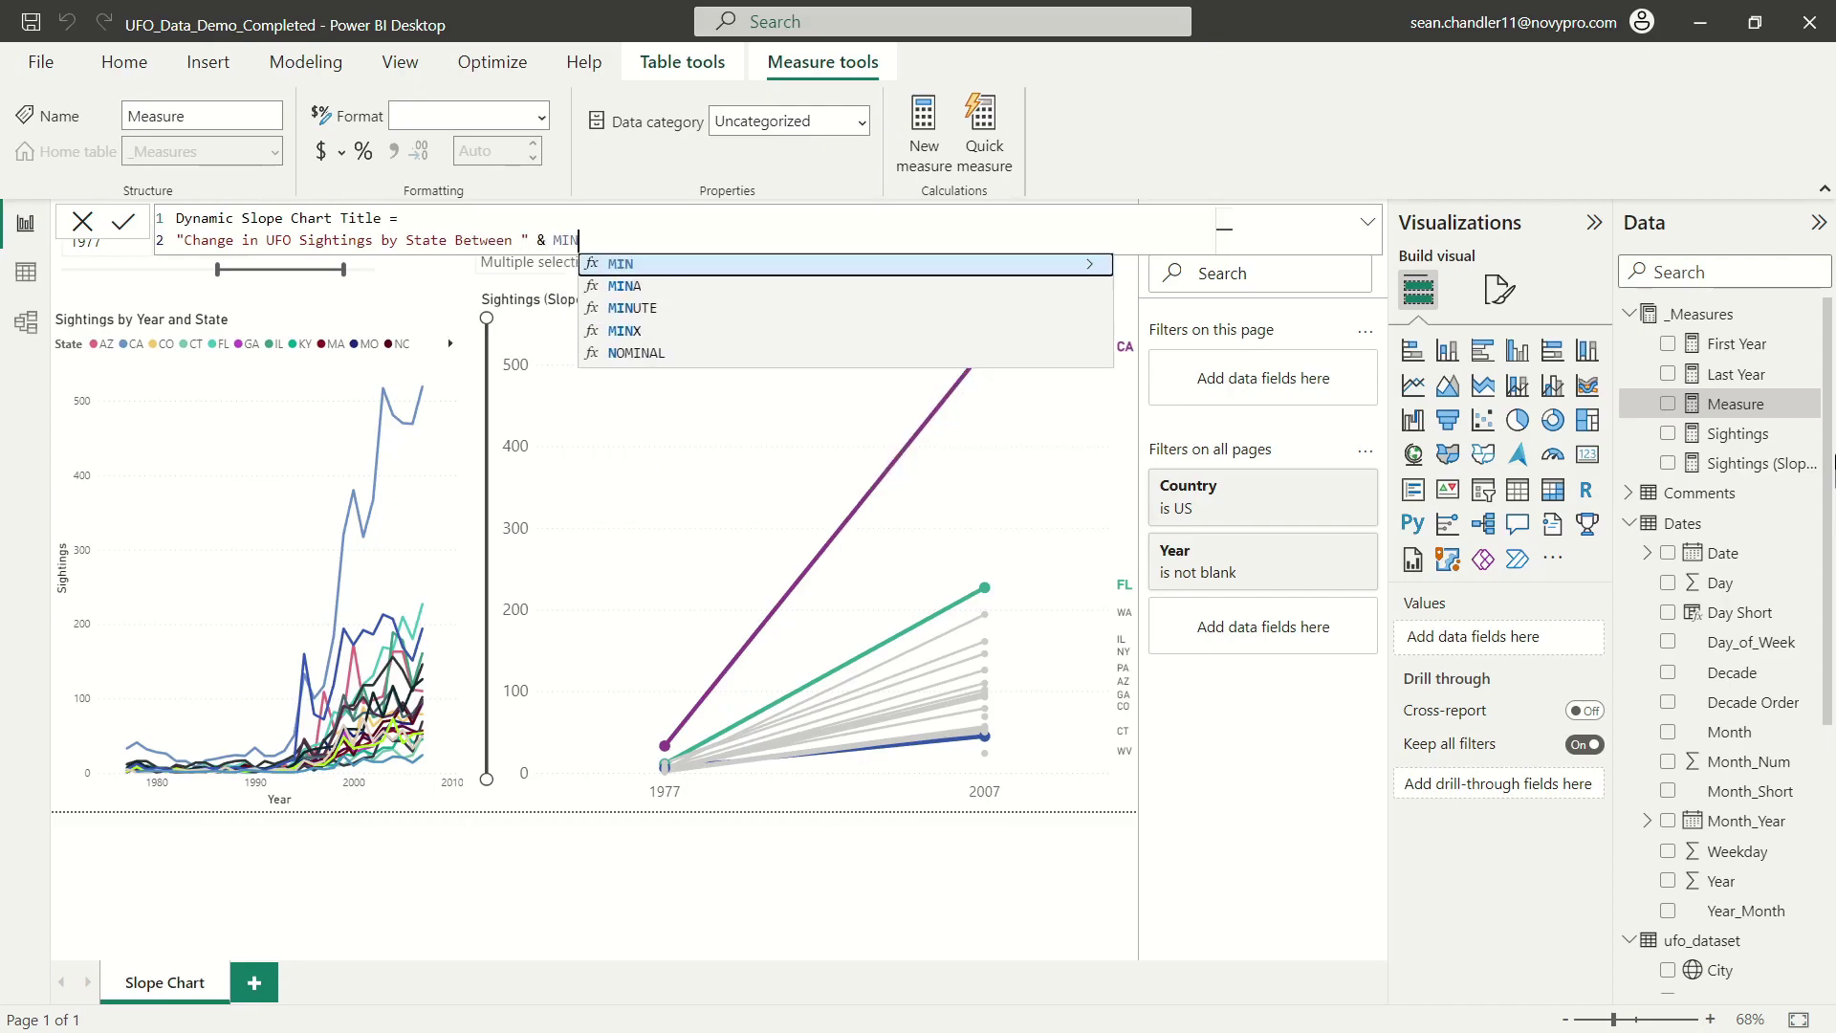
key(Up)
key(Up)
key(Up)
key(Up)
key(Up)
key(Up)
key(Up)
key(Up)
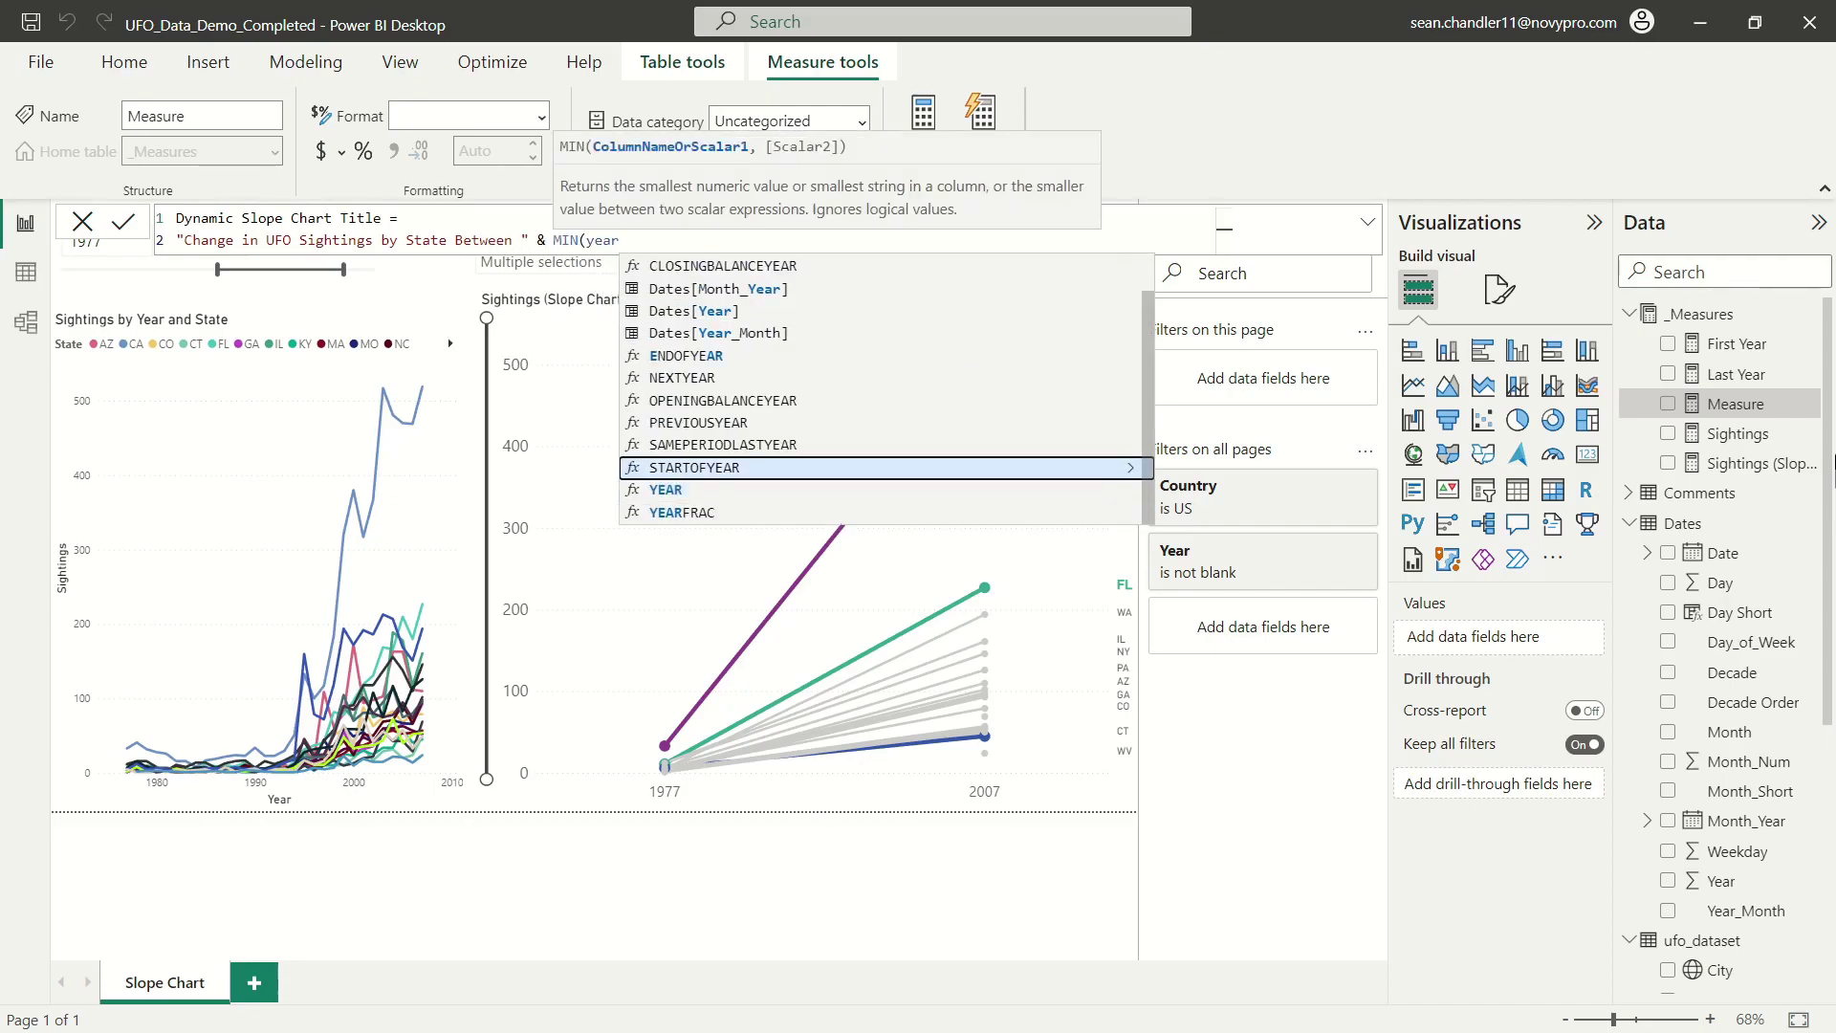
key(Tab)
text() )
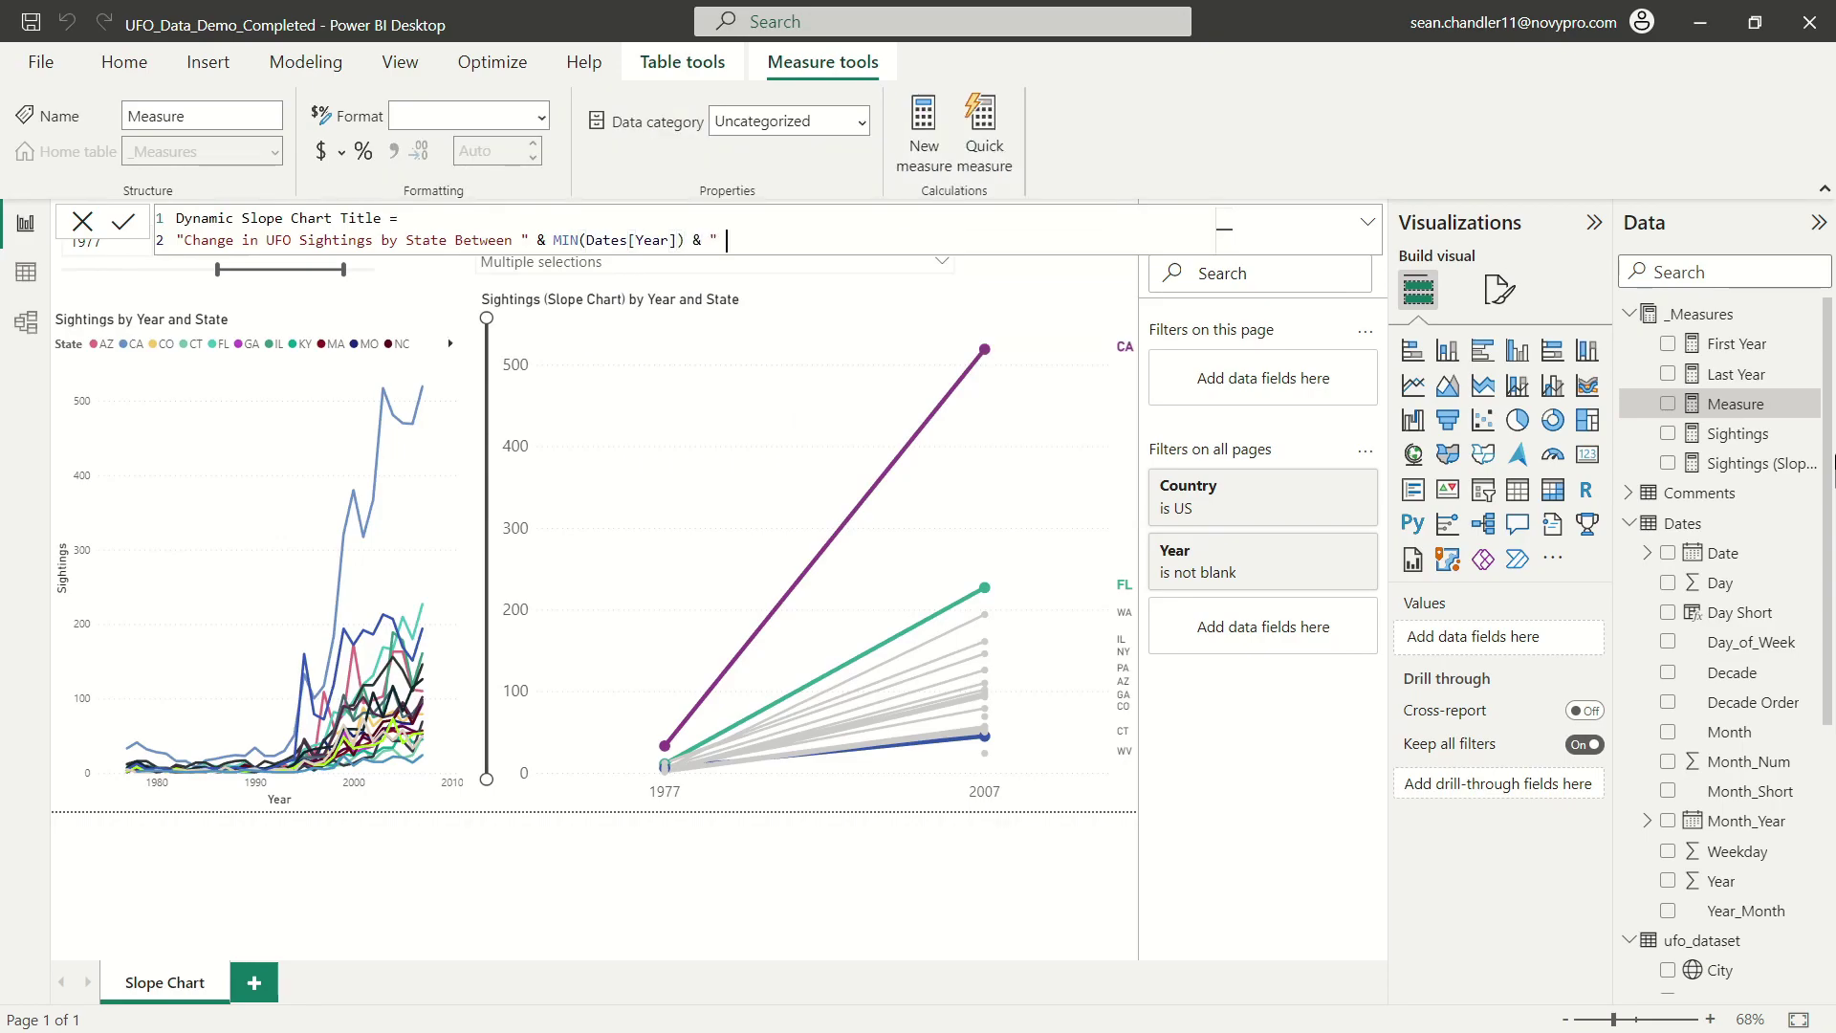
text(& " & " & max(las)
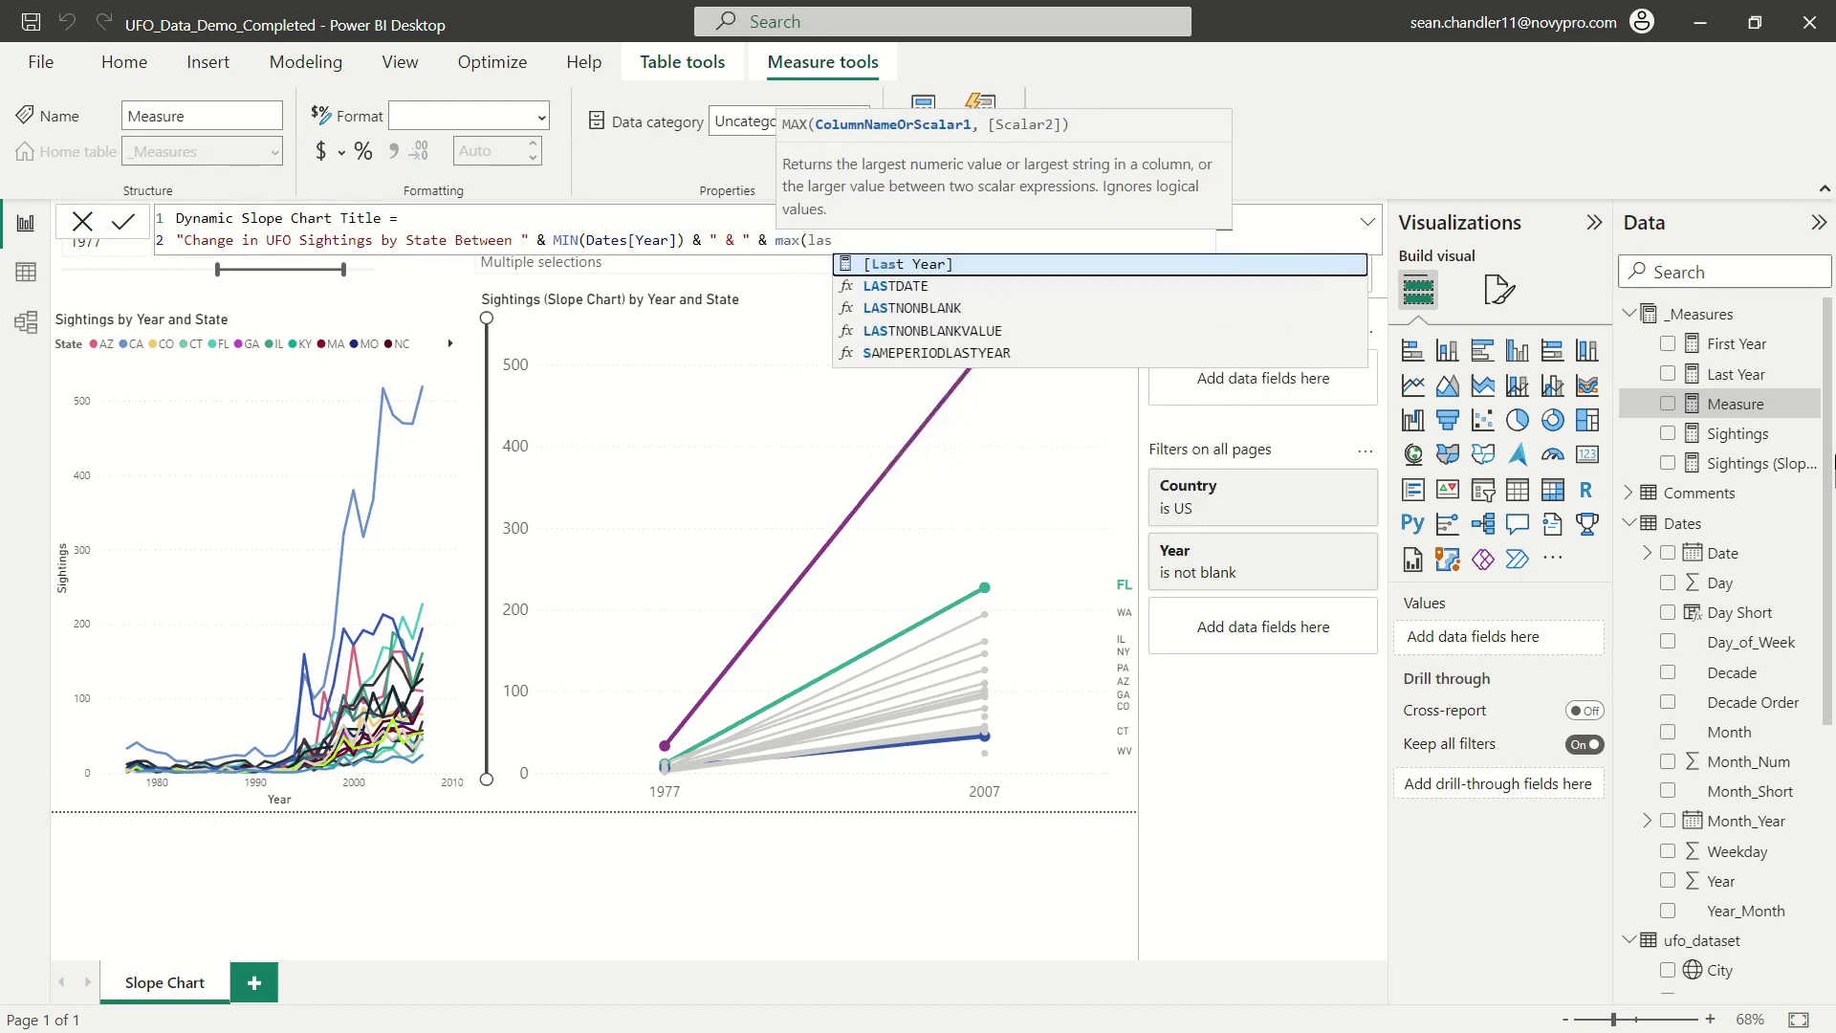
key(BackSpace)
key(BackSpace)
key(BackSpace)
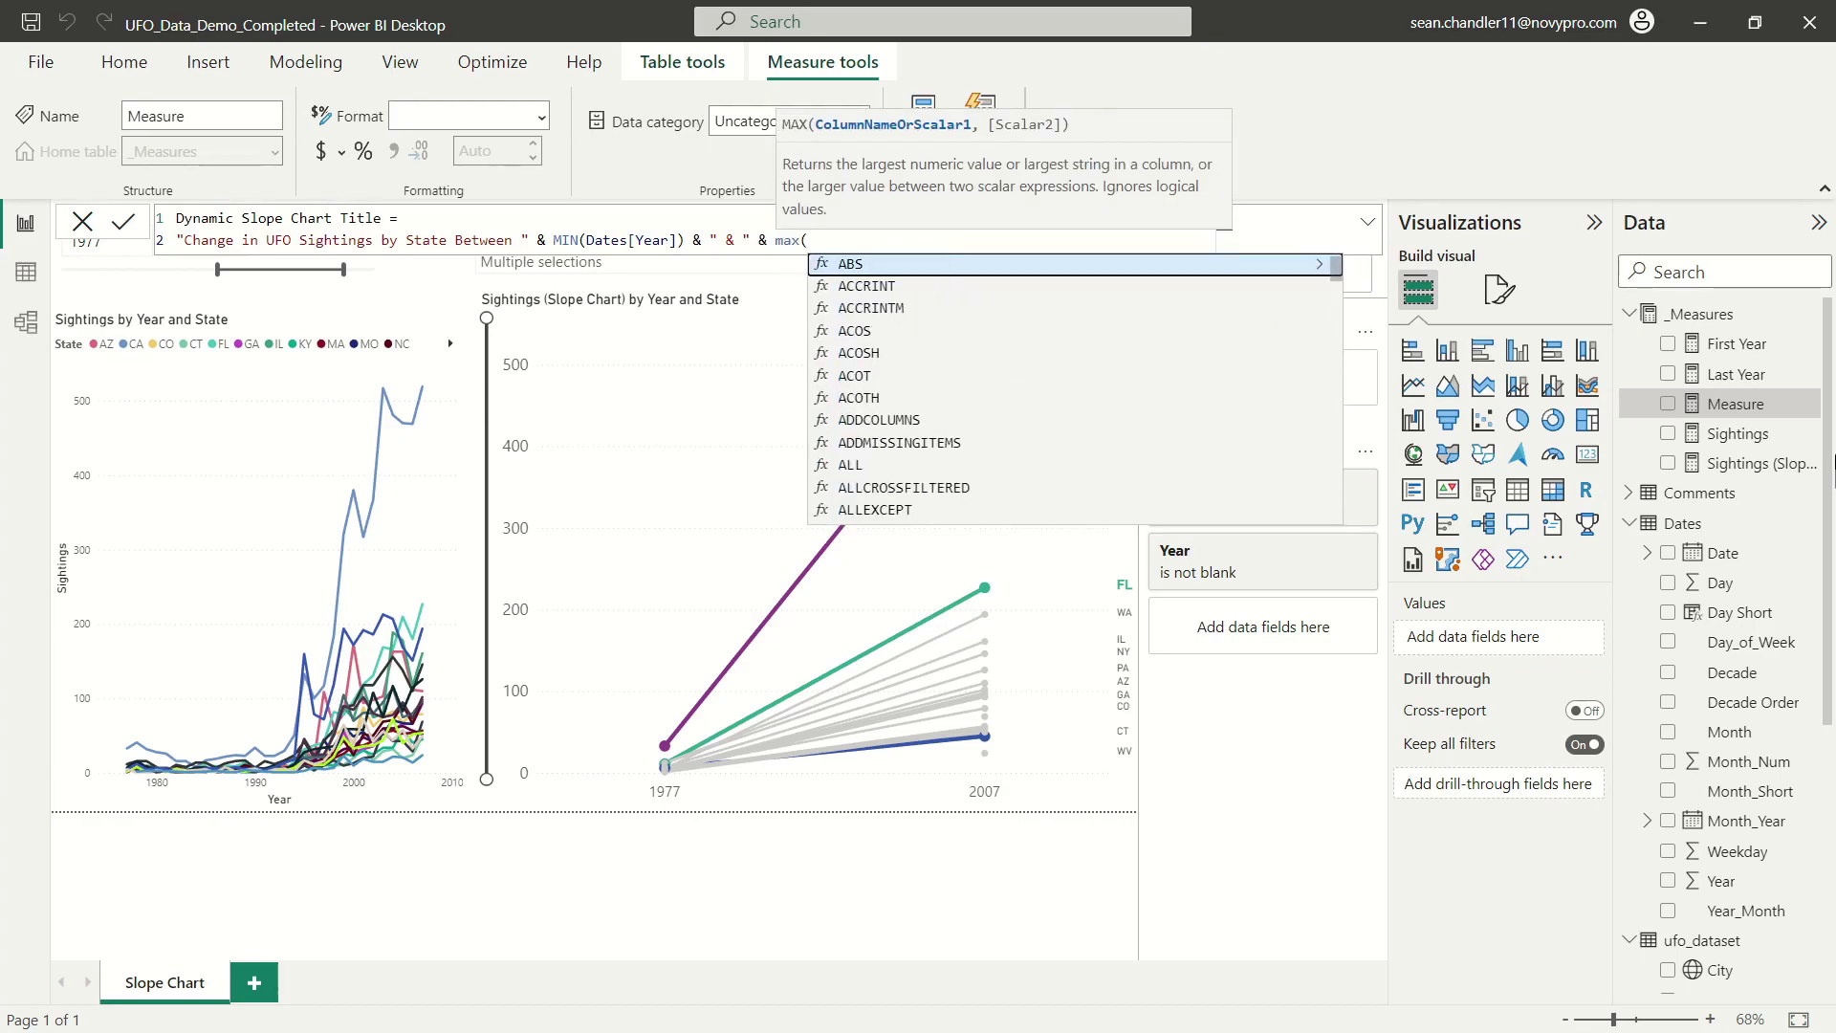
text(year)
key(Up)
key(Up)
key(Up)
key(Up)
key(Up)
key(Up)
key(Up)
key(Up)
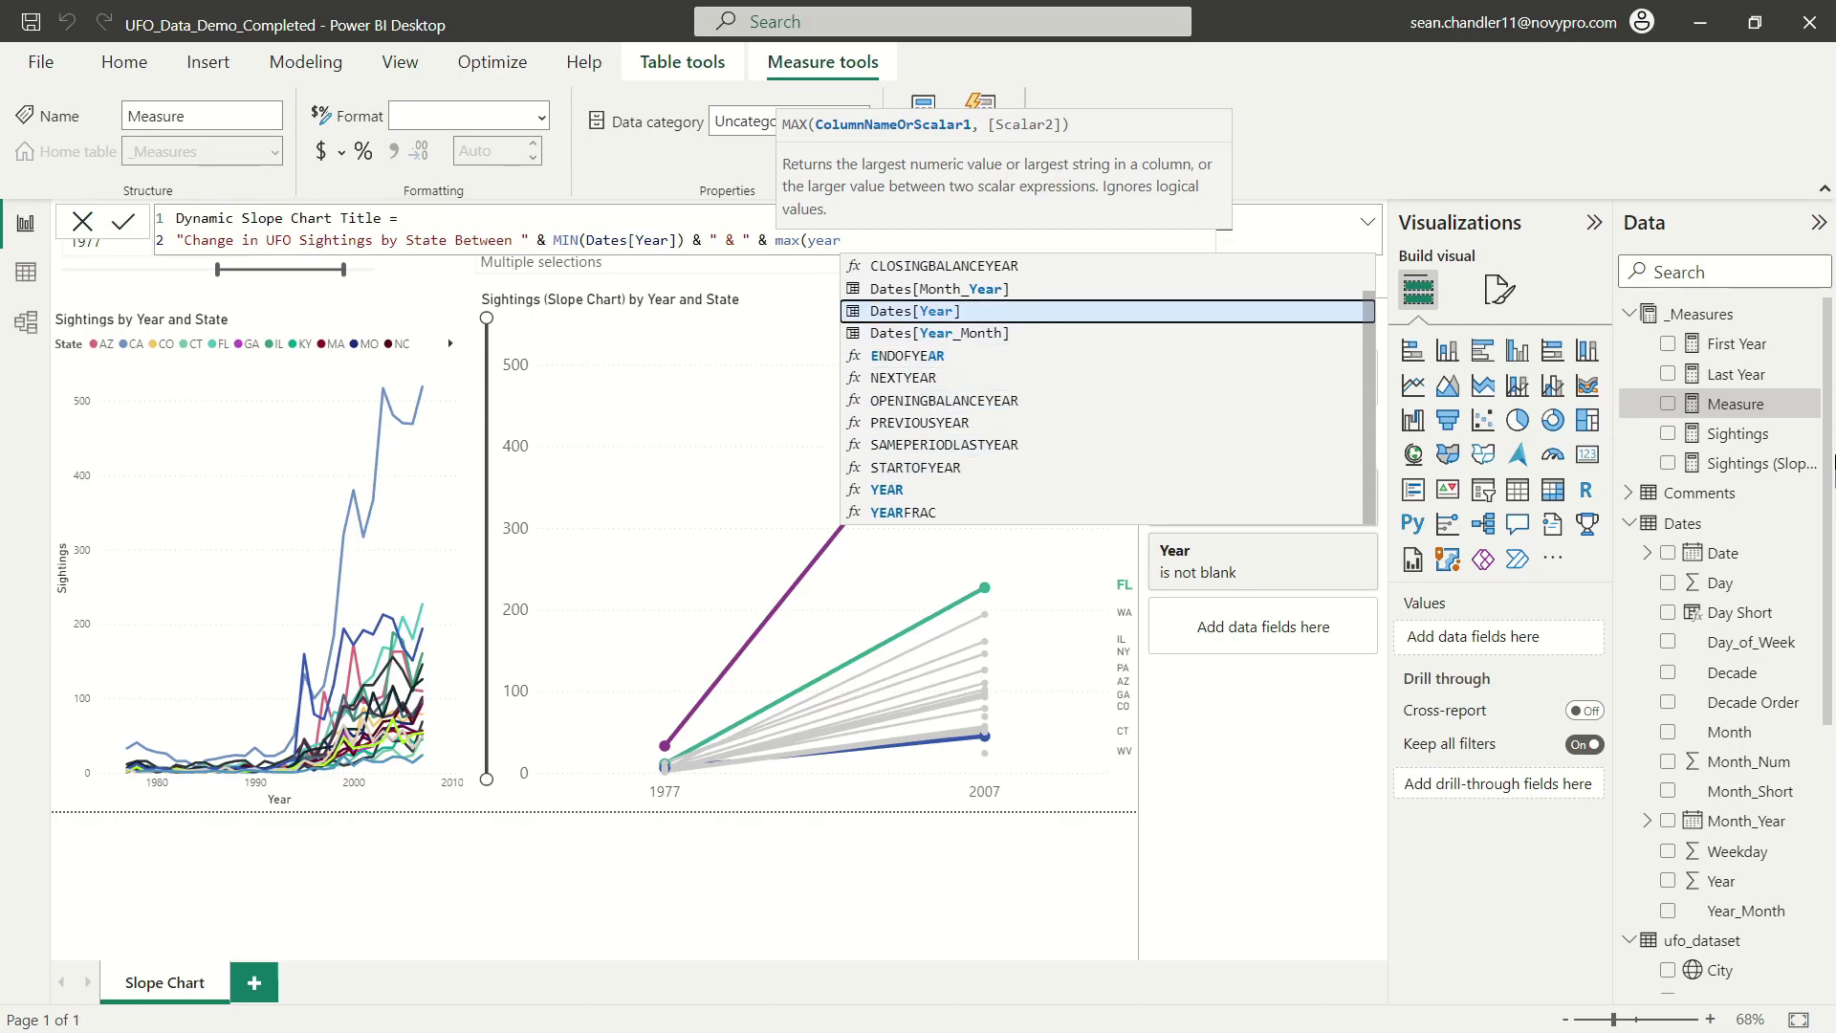
key(Tab)
text())
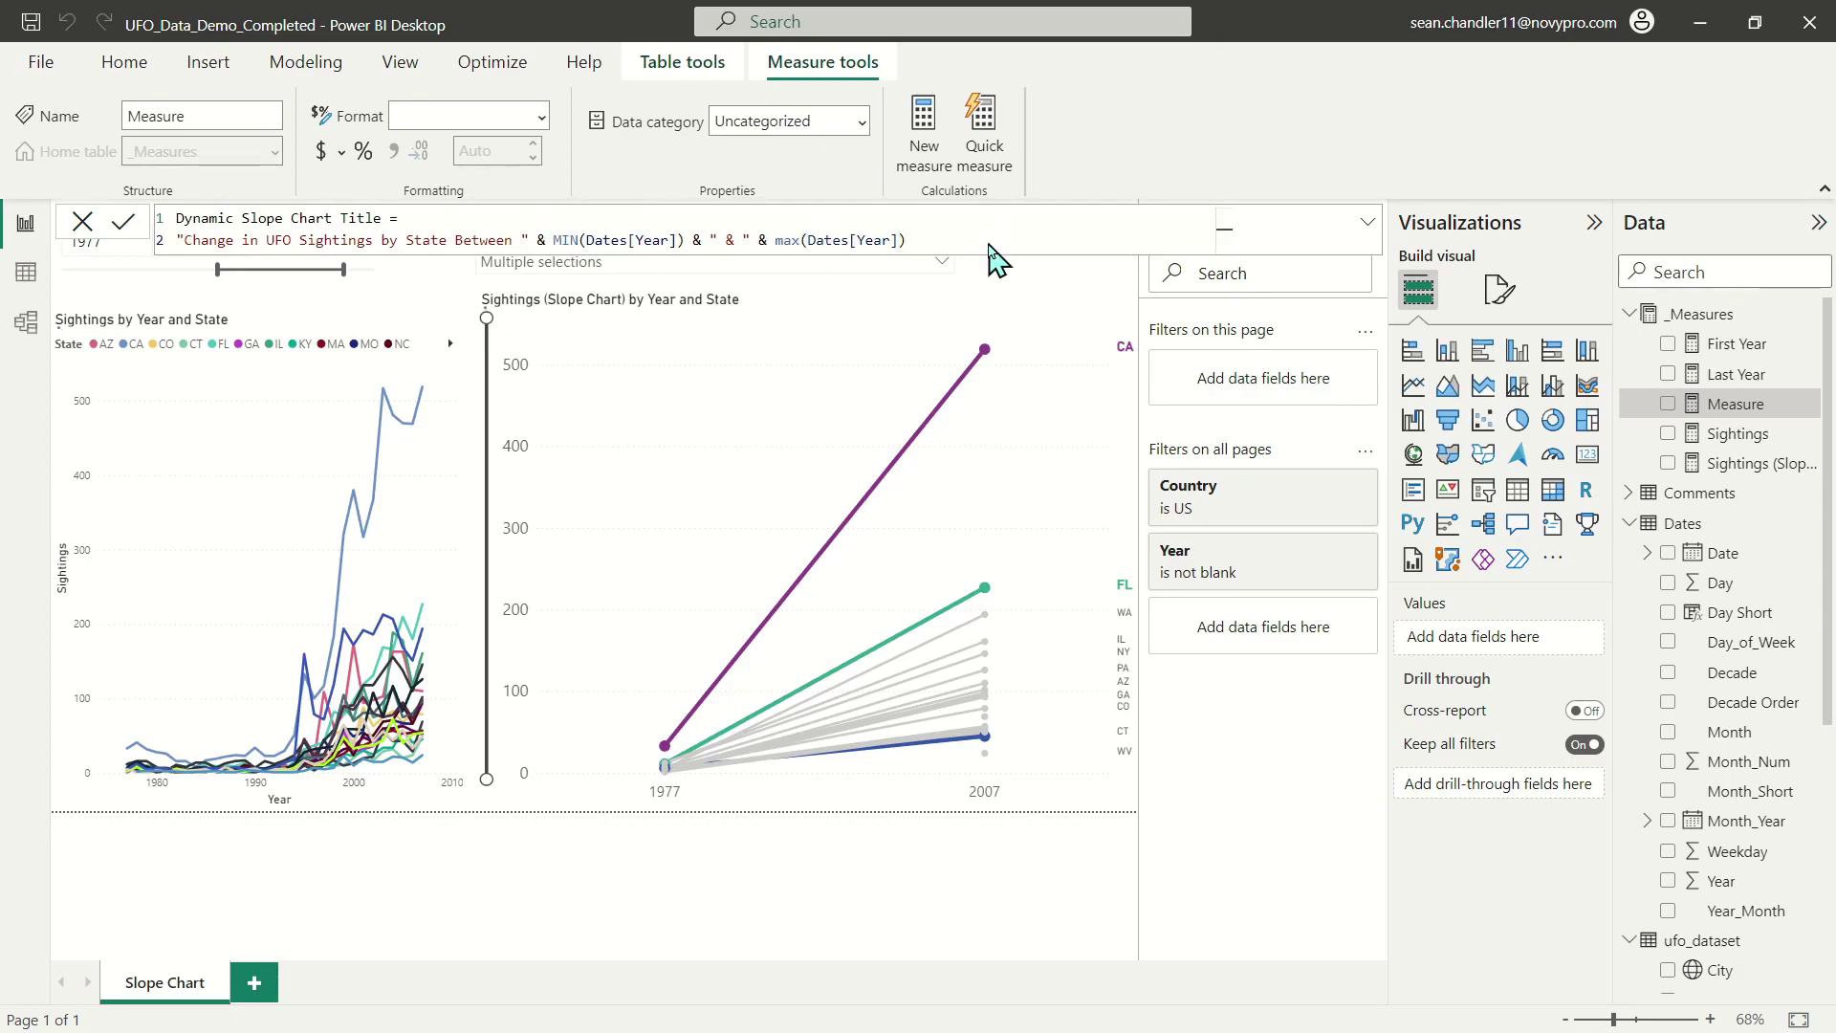
key(Return)
Set the chart title text to the field value Dynamic Slope Chart Title.
click(730, 307)
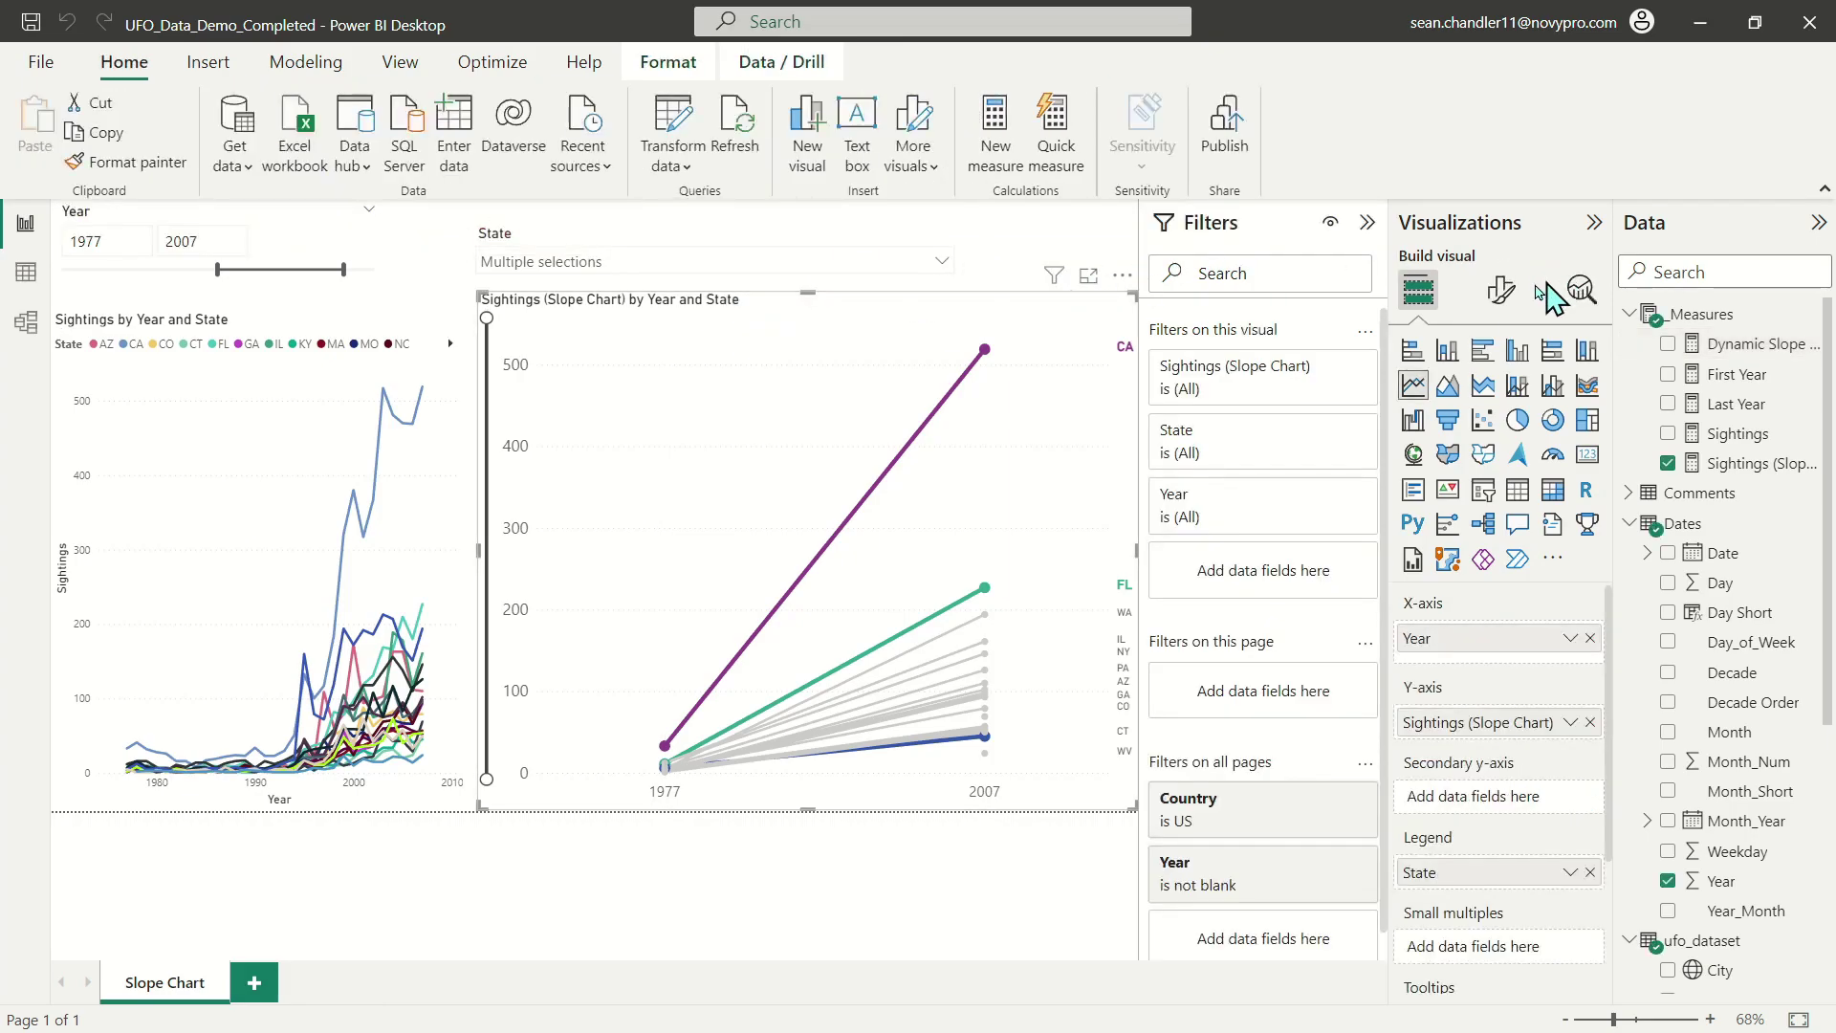
click(1500, 289)
click(1503, 402)
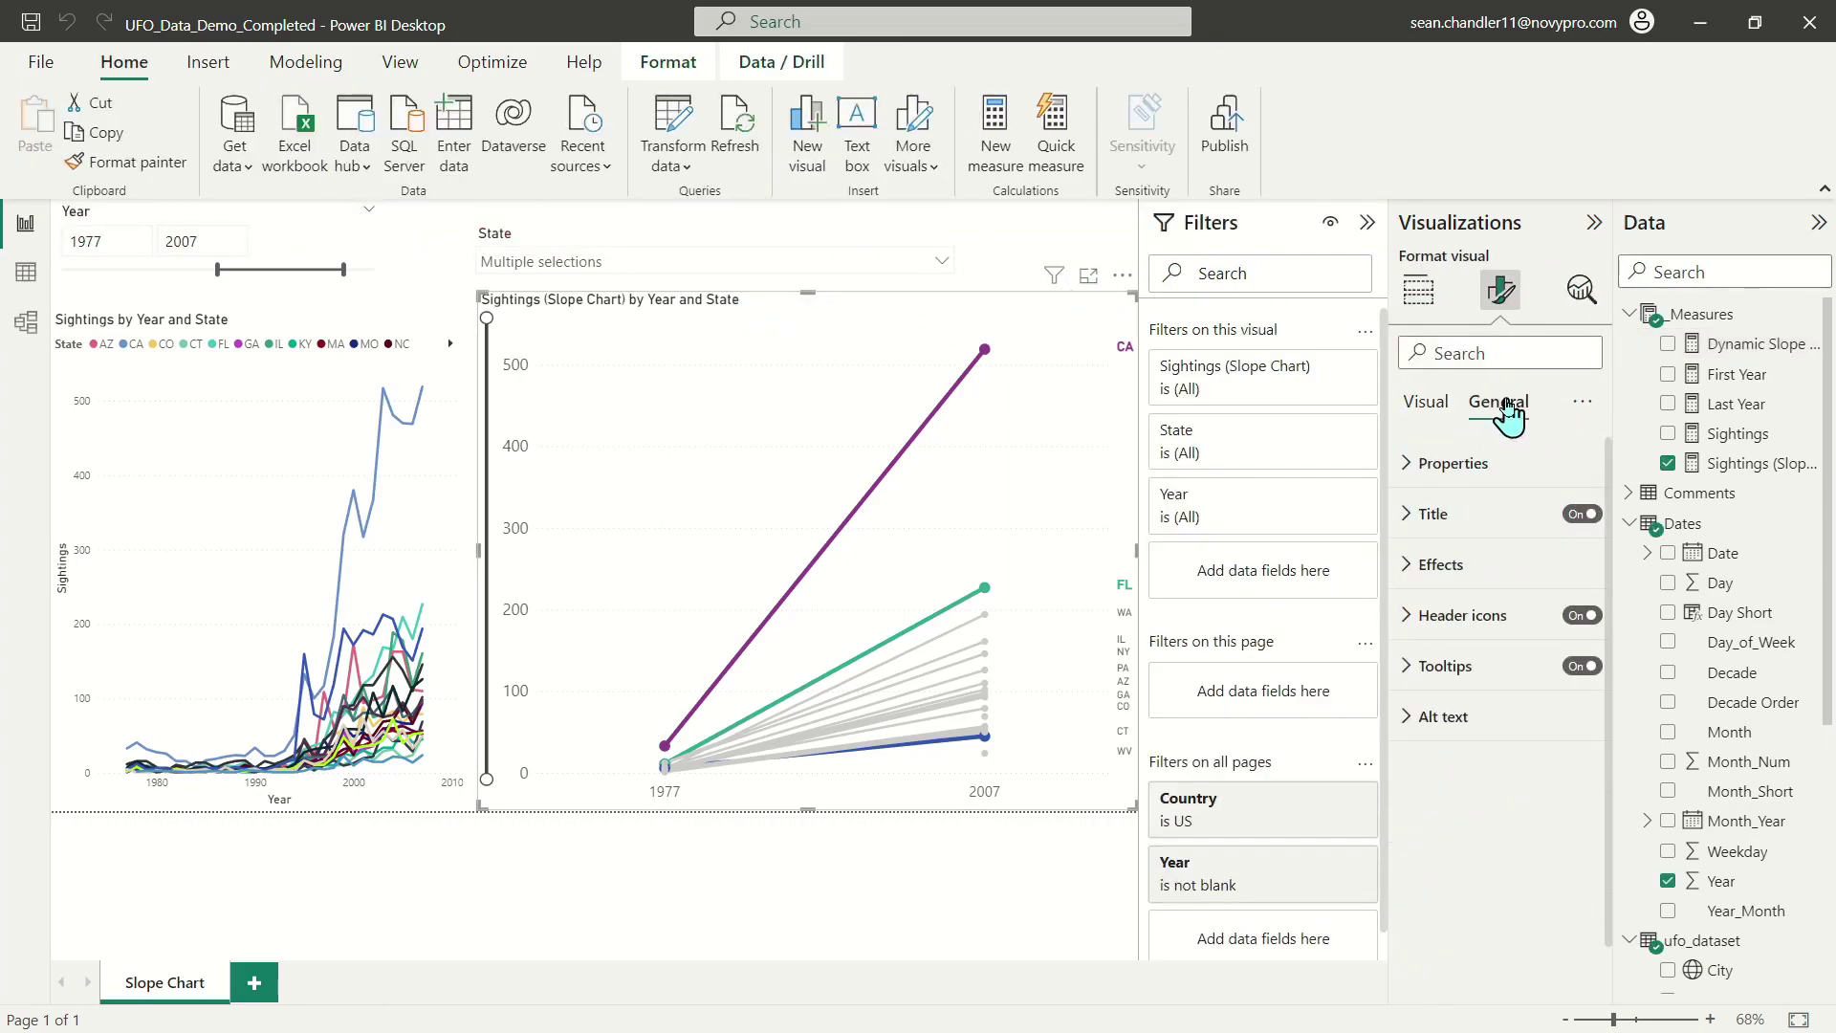
click(1433, 513)
click(1578, 638)
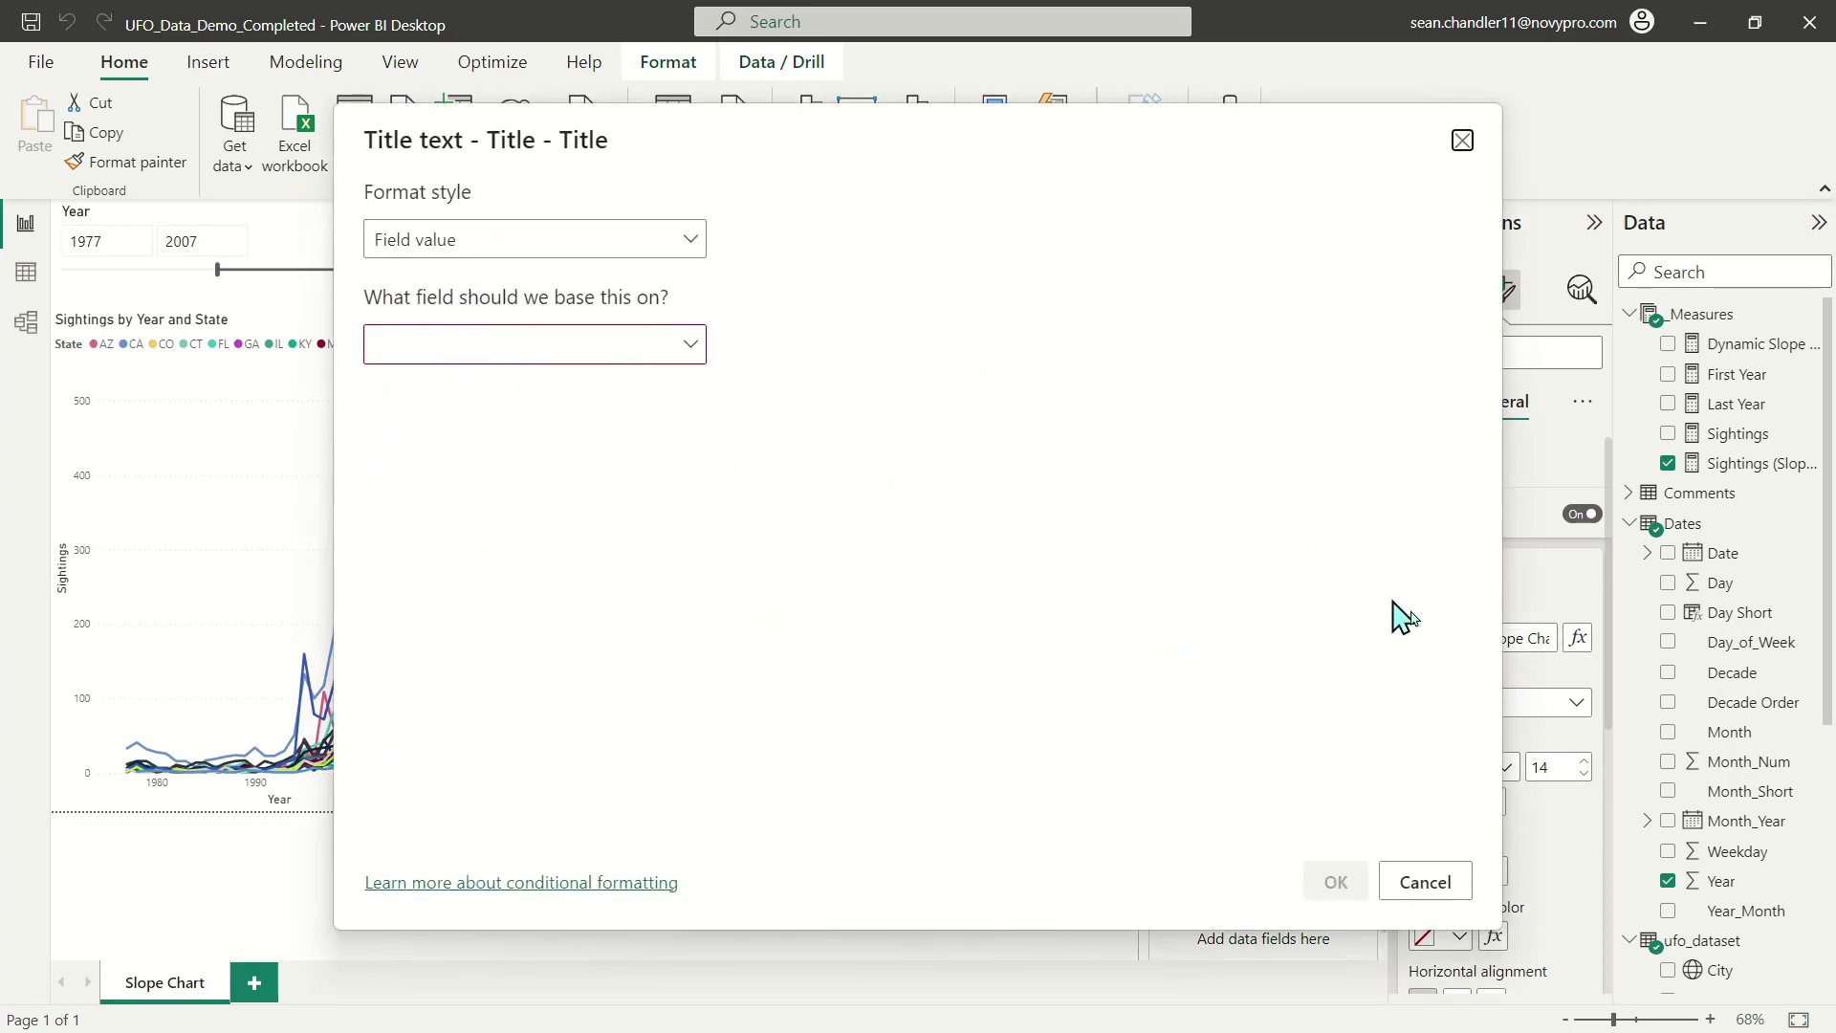
click(516, 347)
click(383, 433)
click(489, 493)
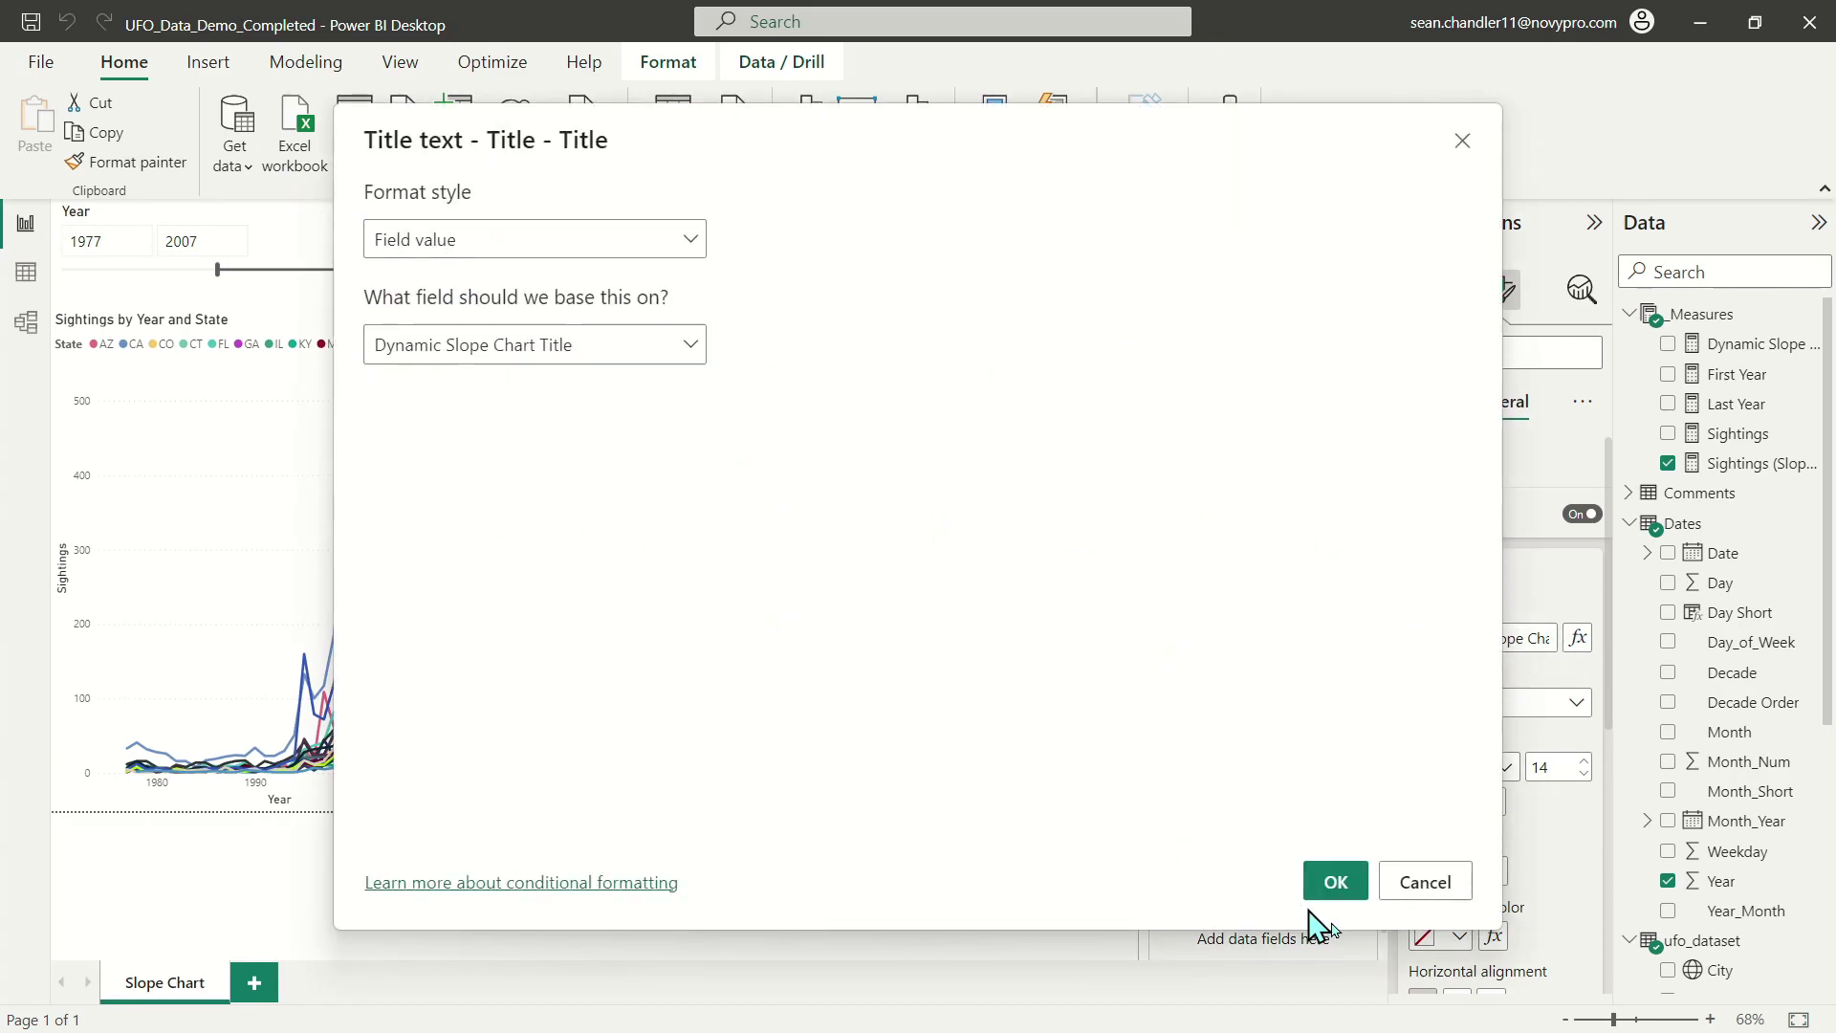
click(1336, 882)
Make the chart title font size 17 and italic.
click(1583, 762)
click(1583, 761)
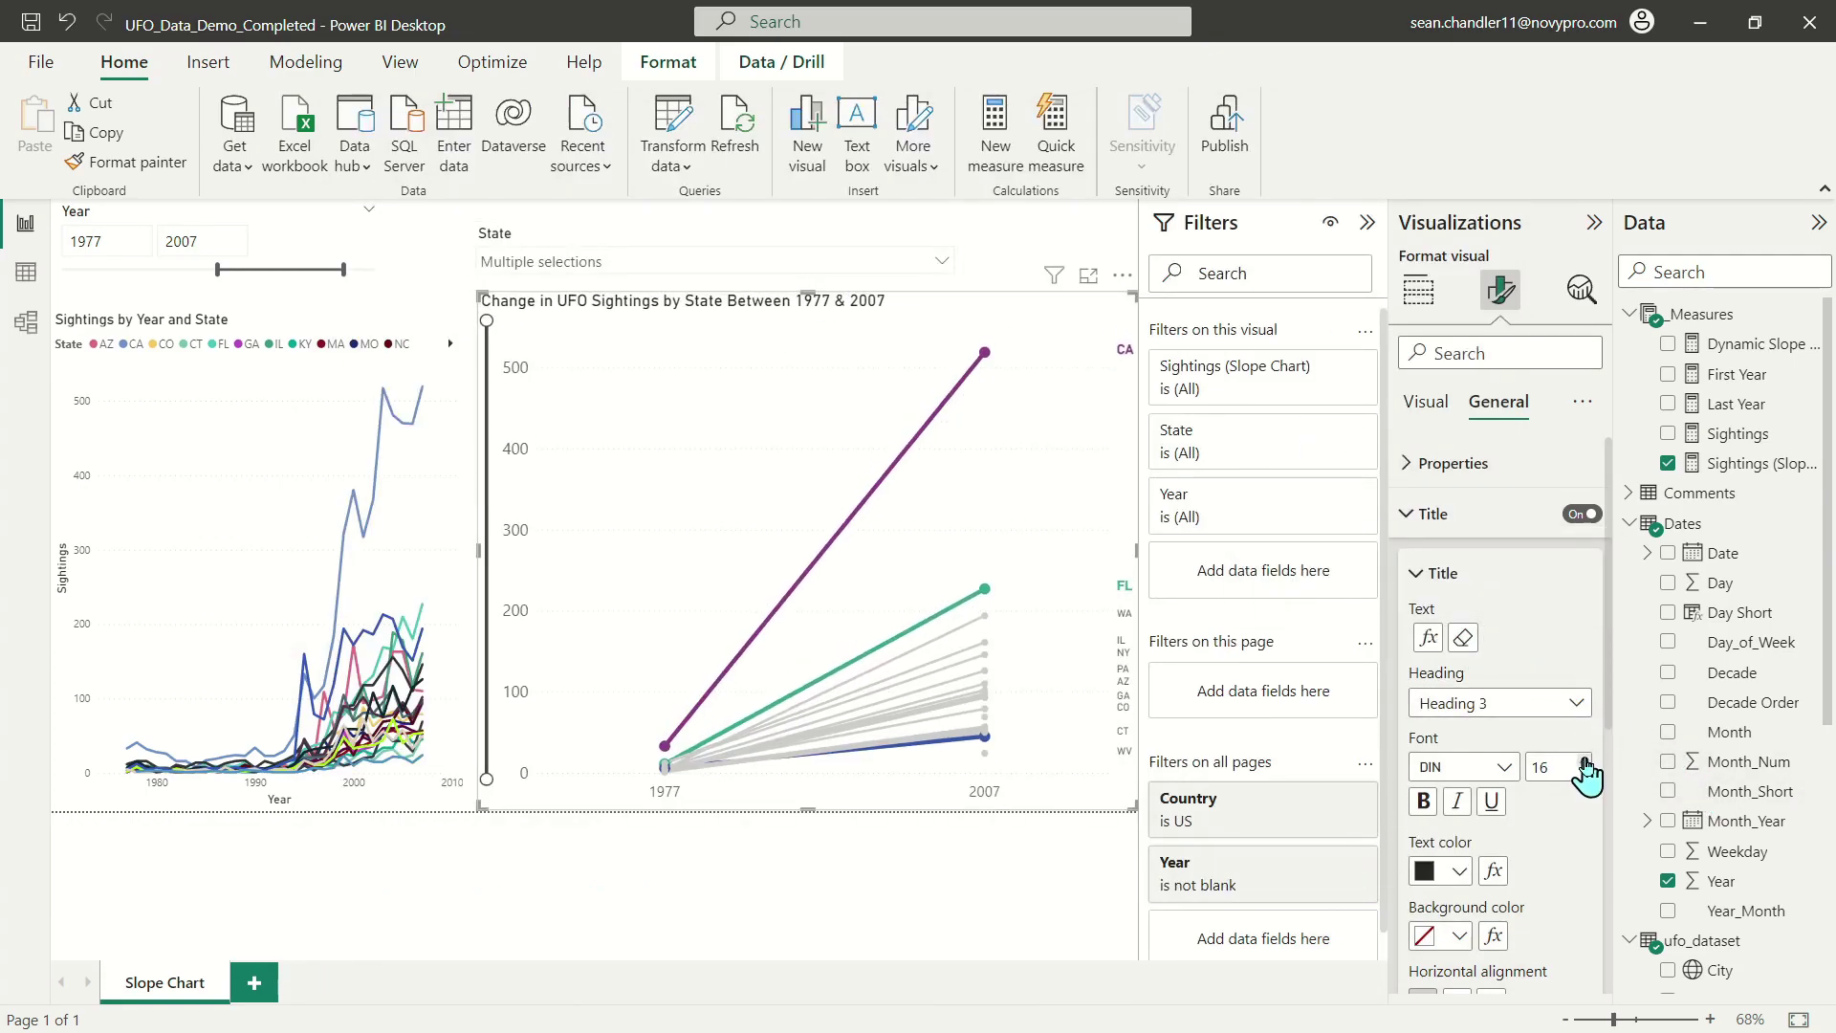
click(1584, 761)
click(1456, 801)
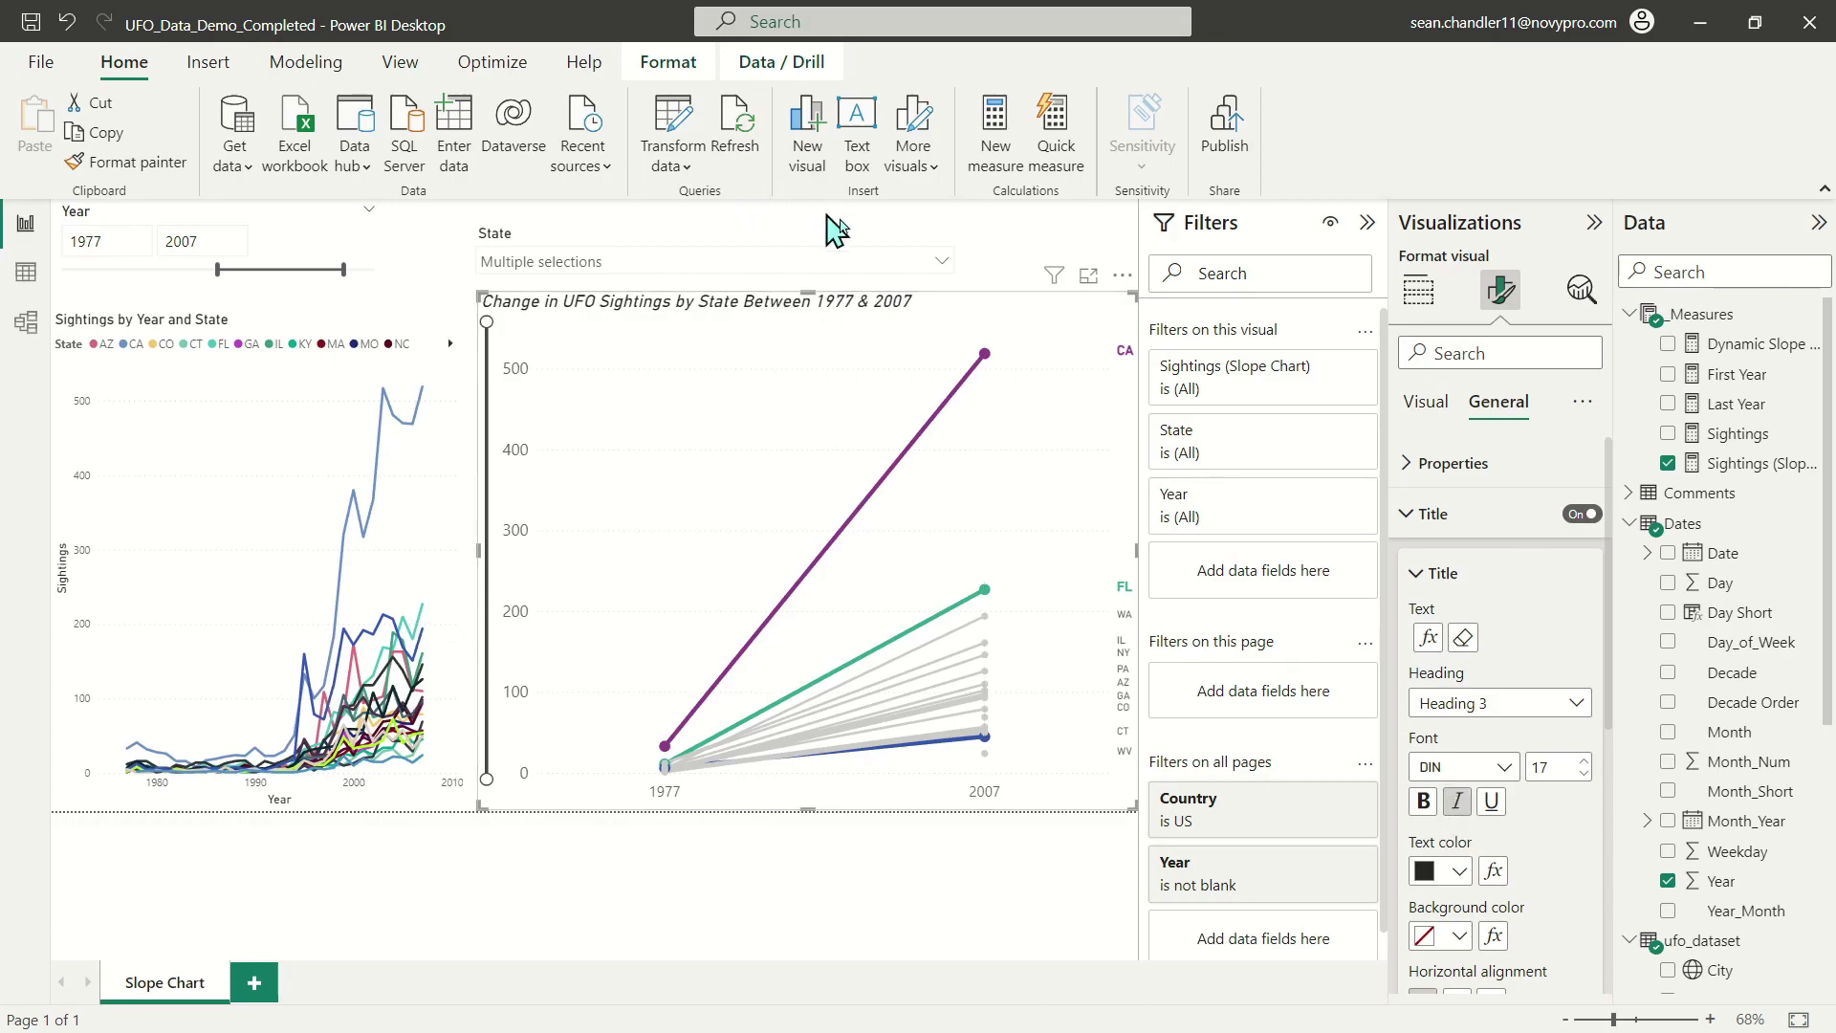
click(1074, 246)
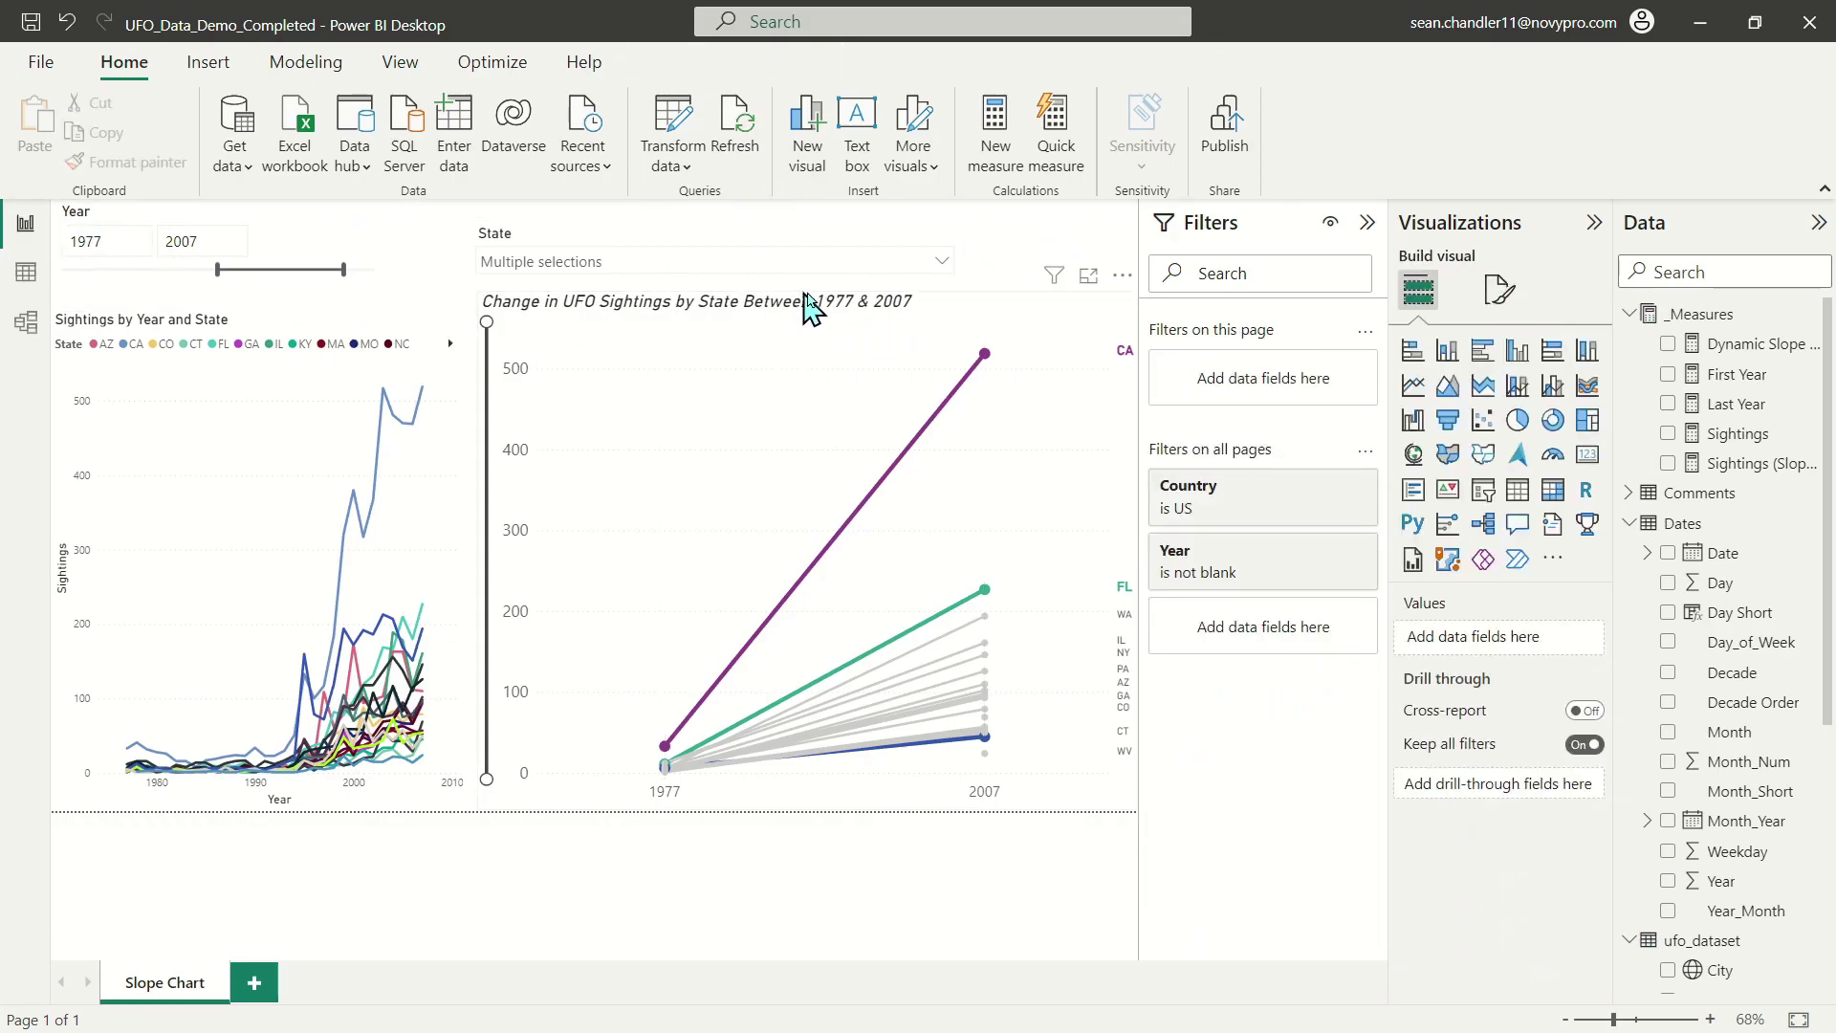
click(847, 346)
click(1016, 239)
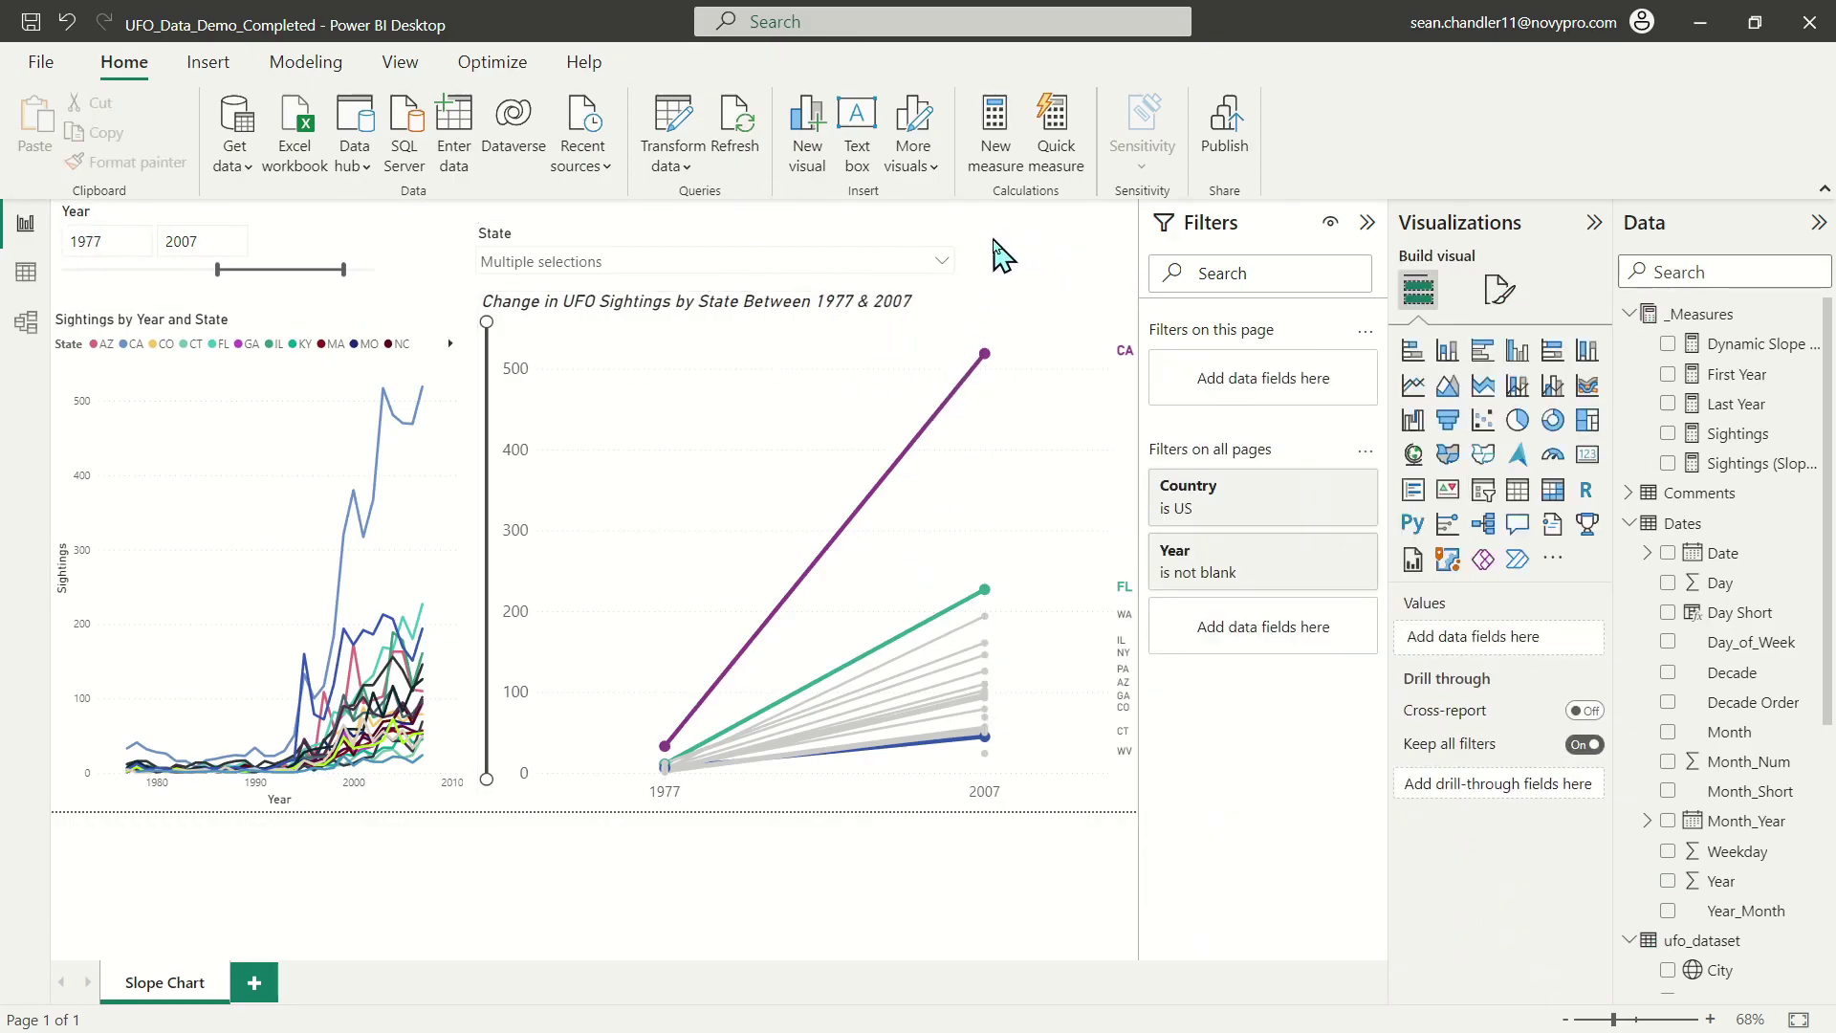